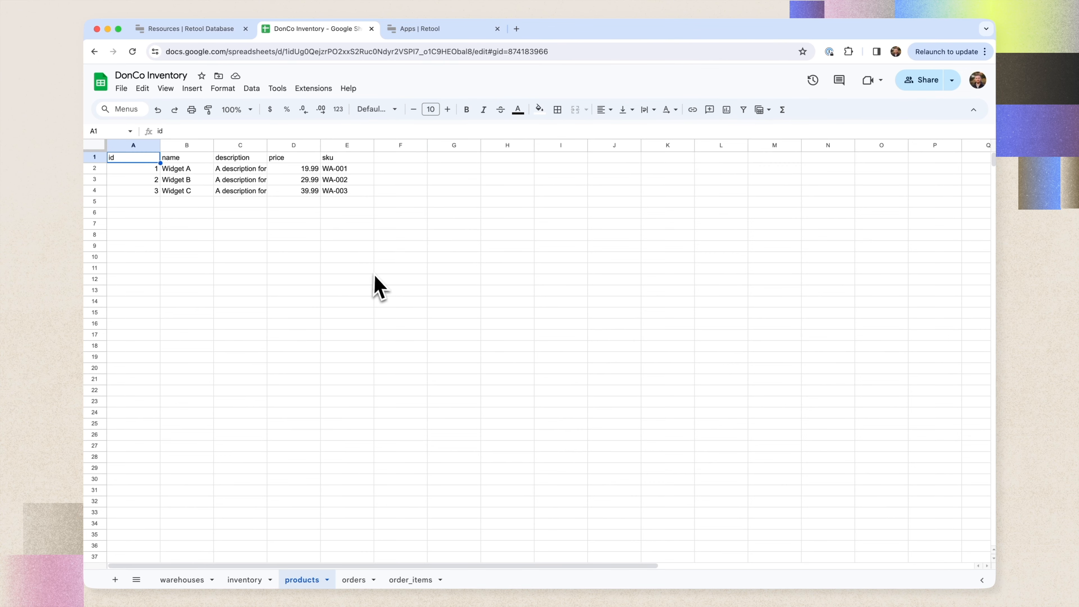
Examine the orders sheet, checking the date, status and shipping address fields of its rows.
{"action": "left_click", "coordinate": [353, 580]}
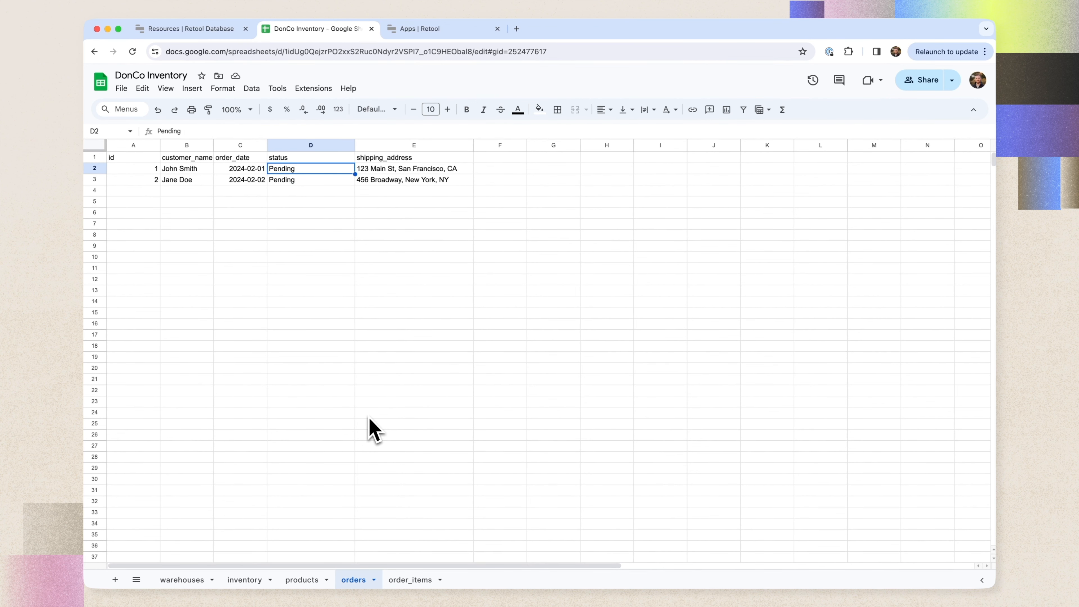
{"action": "key", "text": "Left"}
{"action": "key", "text": "Left"}
{"action": "key", "text": "Left"}
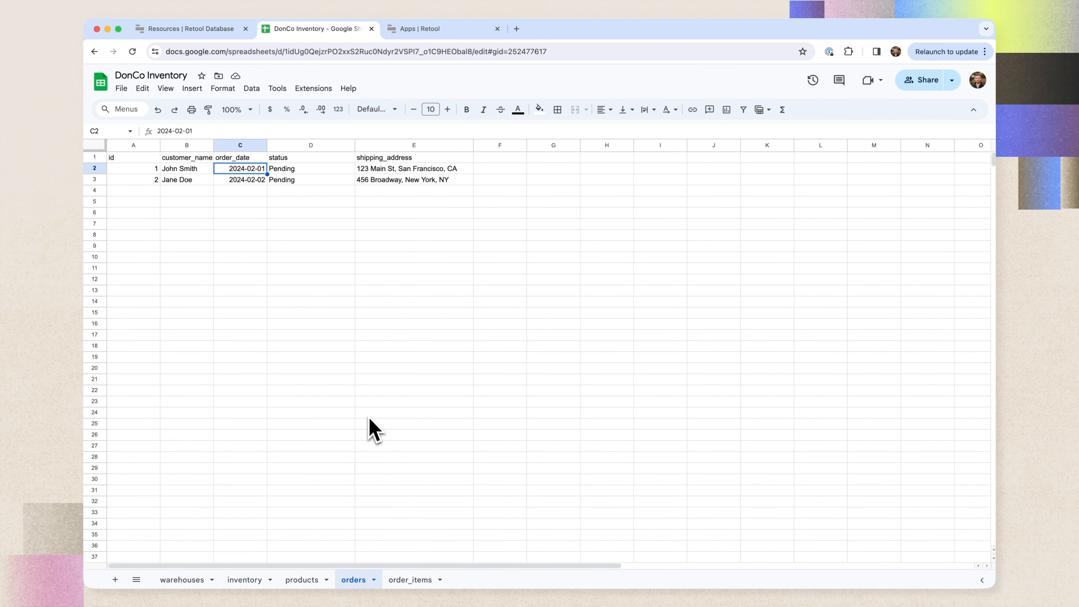
{"action": "key", "text": "Down"}
{"action": "key", "text": "Right"}
{"action": "key", "text": "Right"}
{"action": "key", "text": "Up"}
{"action": "key", "text": "Right"}
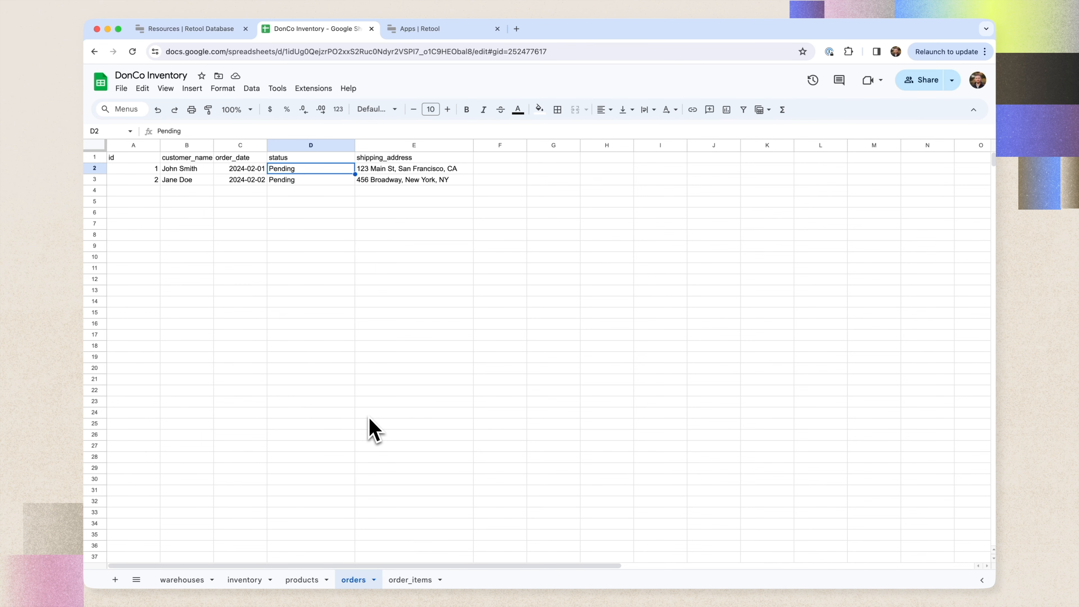
Examine the order_items sheet, going through the ID, quantity and product lookup fields of the first item.
{"action": "left_click", "coordinate": [413, 580]}
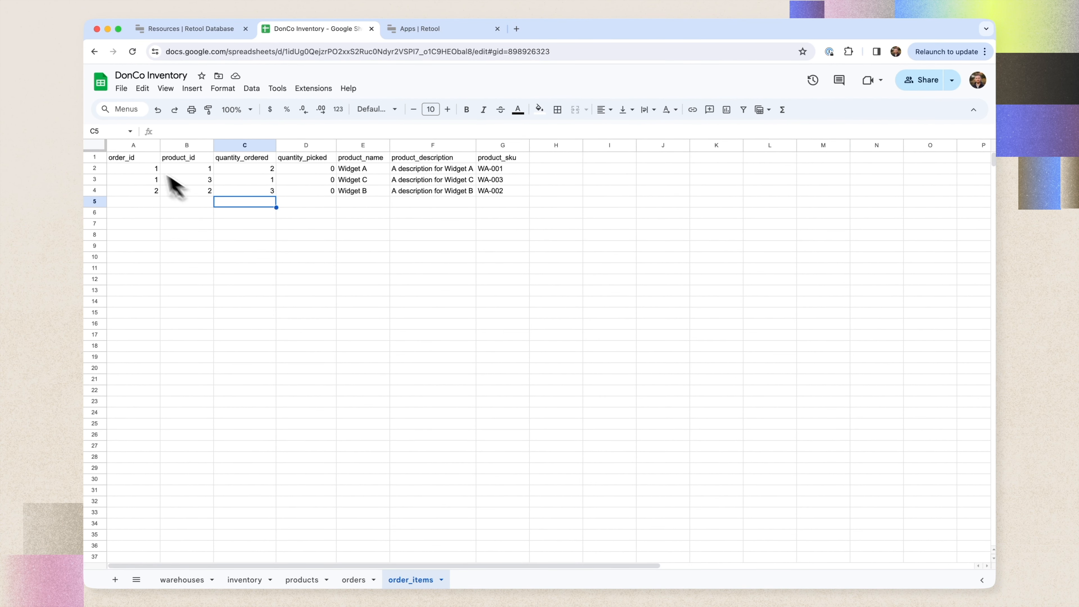
{"action": "left_click", "coordinate": [138, 169]}
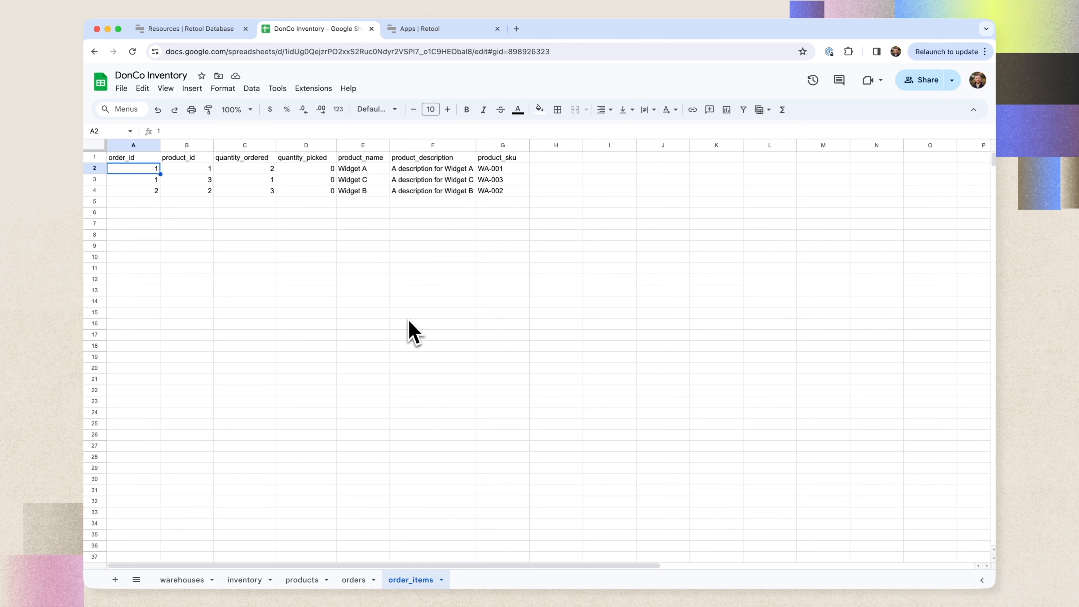
{"action": "key", "text": "Right"}
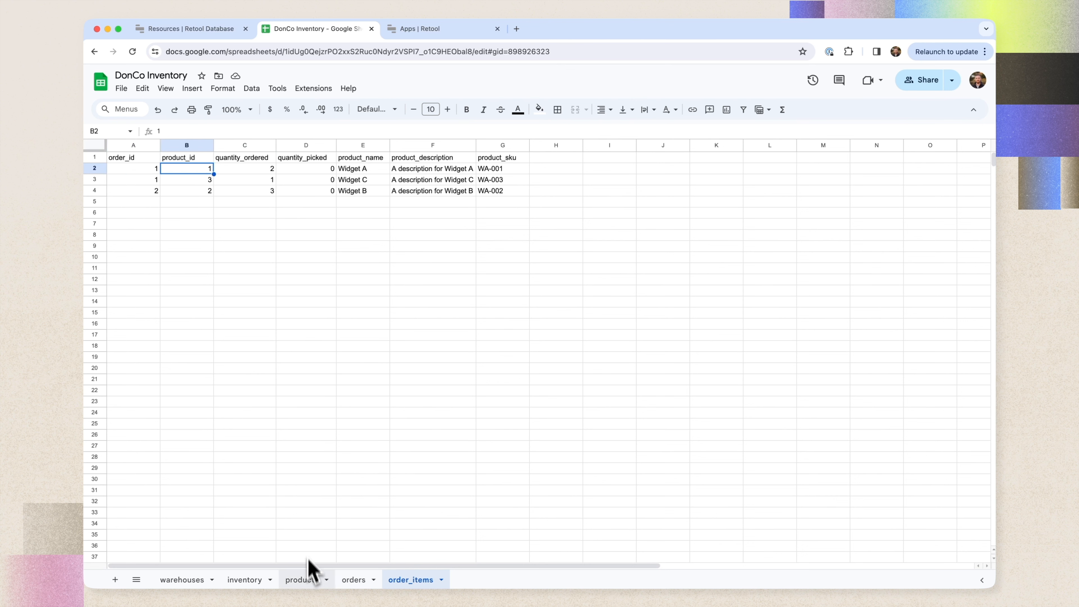
{"action": "key", "text": "Right"}
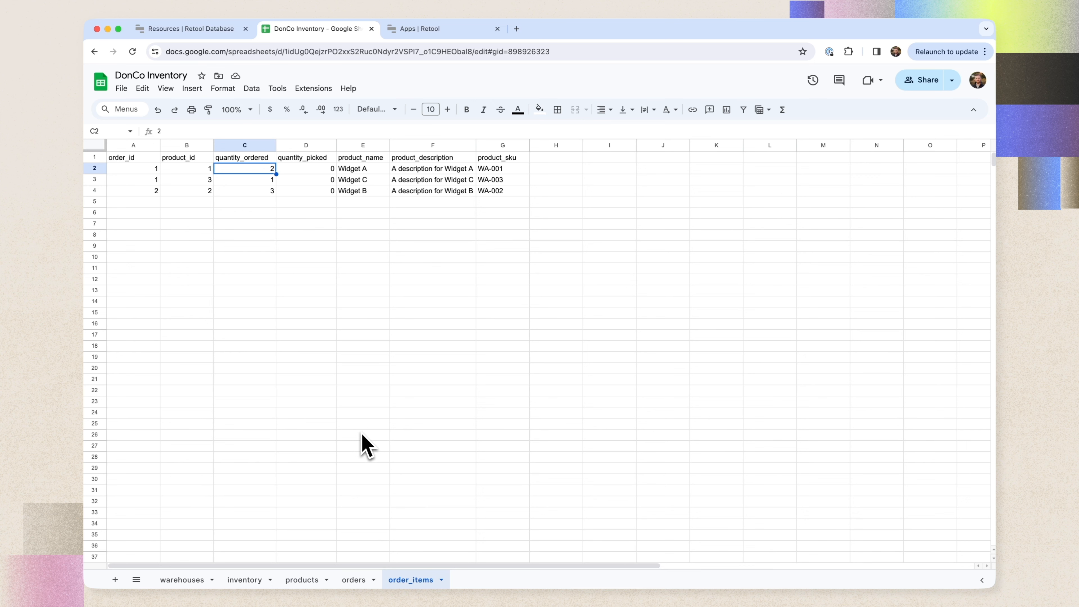
{"action": "key", "text": "Right"}
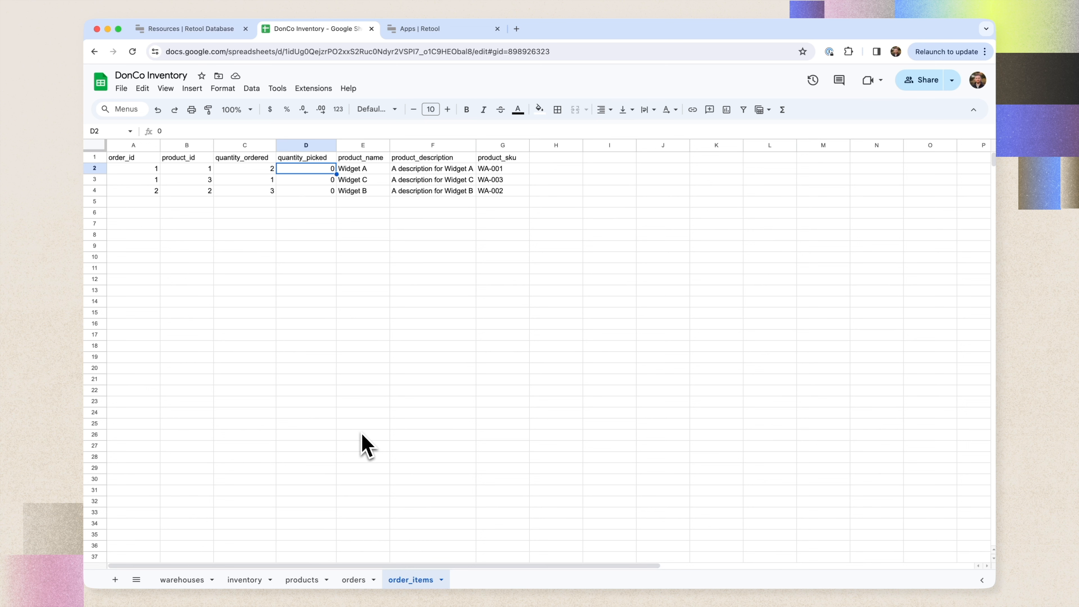
{"action": "key", "text": "Right"}
{"action": "key", "text": "Right"}
{"action": "key", "text": "Right"}
{"action": "key", "text": "Left"}
{"action": "key", "text": "Left"}
{"action": "key", "text": "Right"}
{"action": "key", "text": "Right"}
{"action": "key", "text": "Left"}
{"action": "key", "text": "Left"}
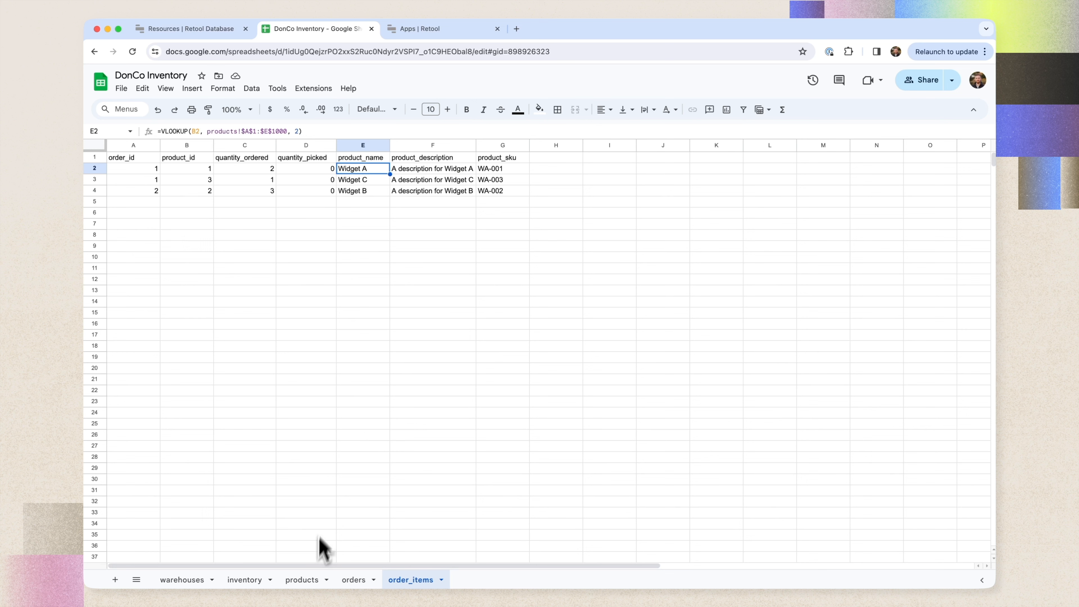
{"action": "key", "text": "Left"}
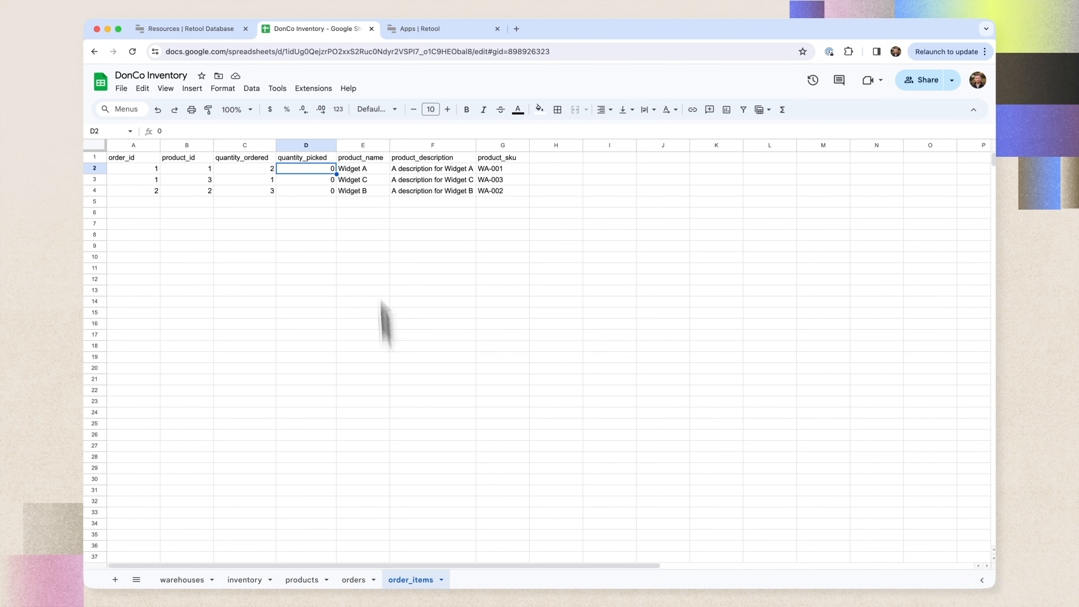
Switch to Retool, create a phone-format mobile app named Order Picking, and dismiss the template suggestions.
{"action": "left_click", "coordinate": [446, 29]}
{"action": "left_click", "coordinate": [913, 326]}
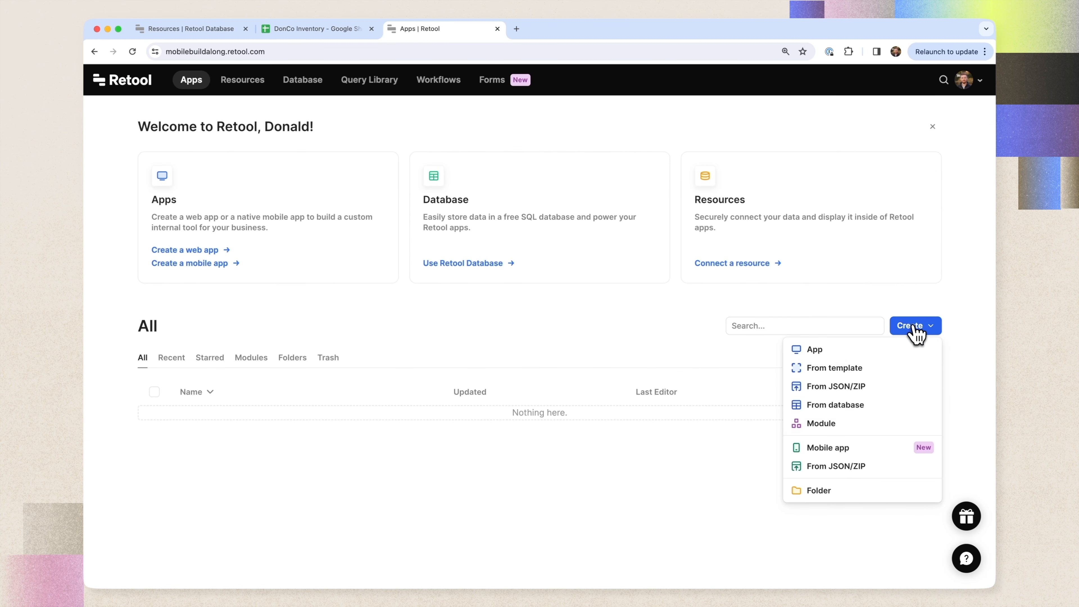
{"action": "left_click", "coordinate": [849, 459]}
{"action": "type", "text": "Order Picking"}
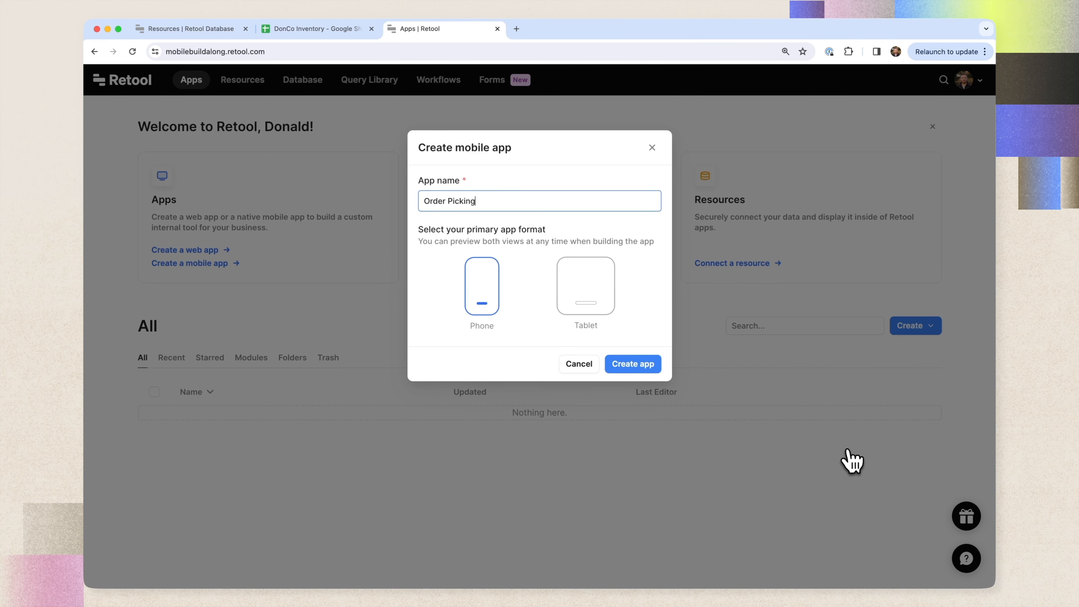
{"action": "key", "text": "Return"}
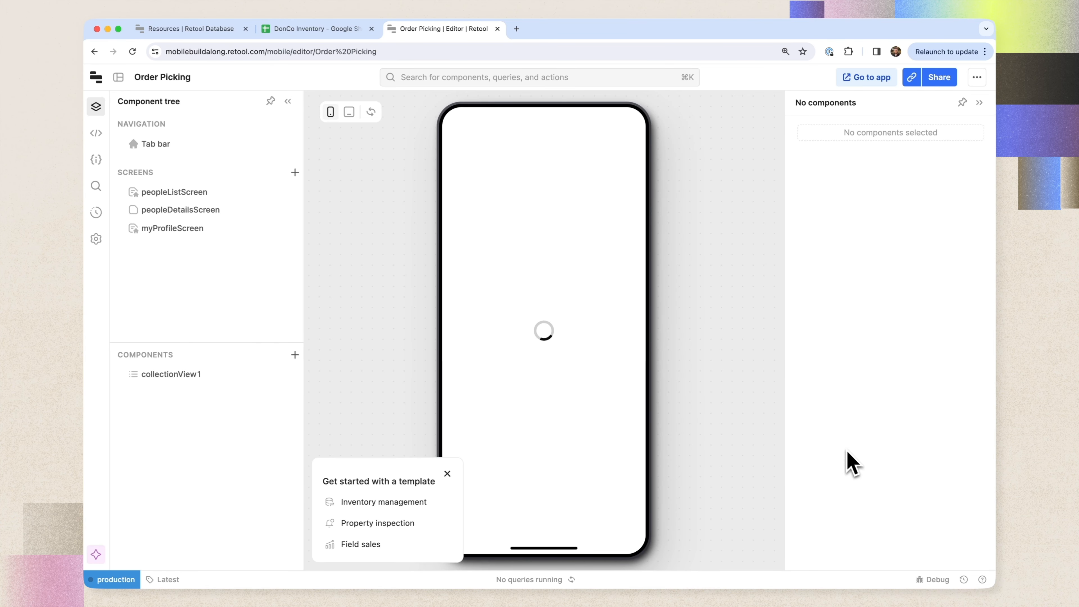
{"action": "left_click", "coordinate": [447, 474]}
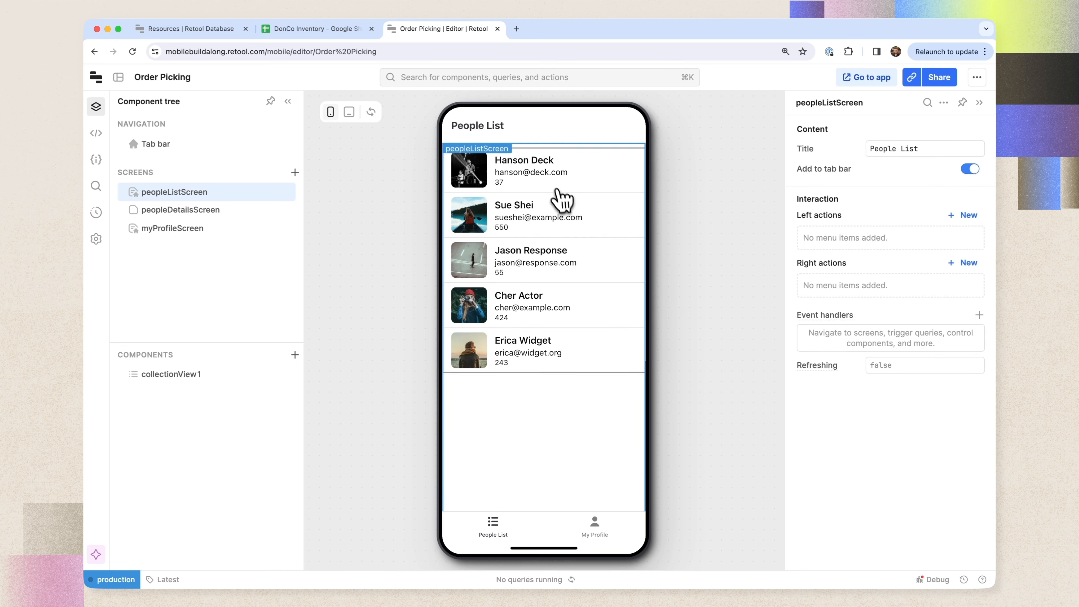
Preview the sample people list by viewing the details of its second and first entries, returning to the list each time.
{"action": "left_click", "coordinate": [567, 219]}
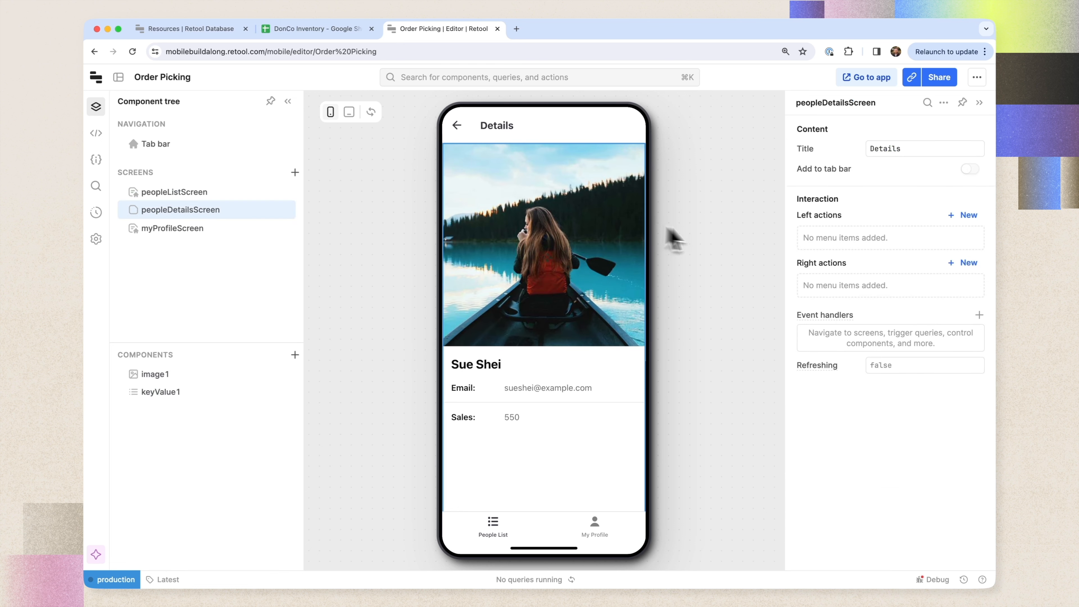
{"action": "left_click", "coordinate": [457, 126]}
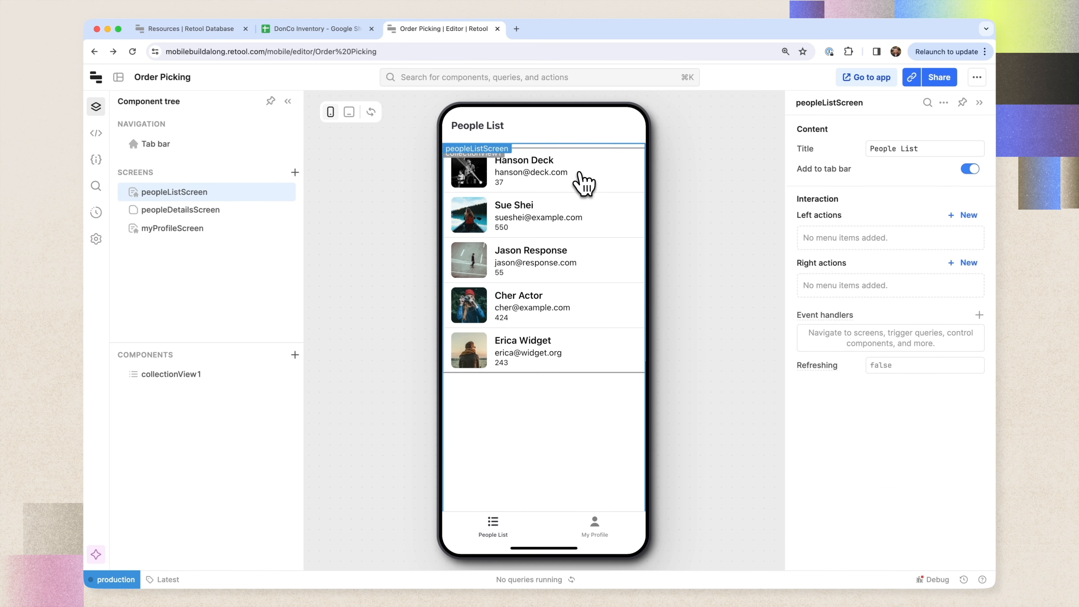
{"action": "left_click", "coordinate": [565, 188]}
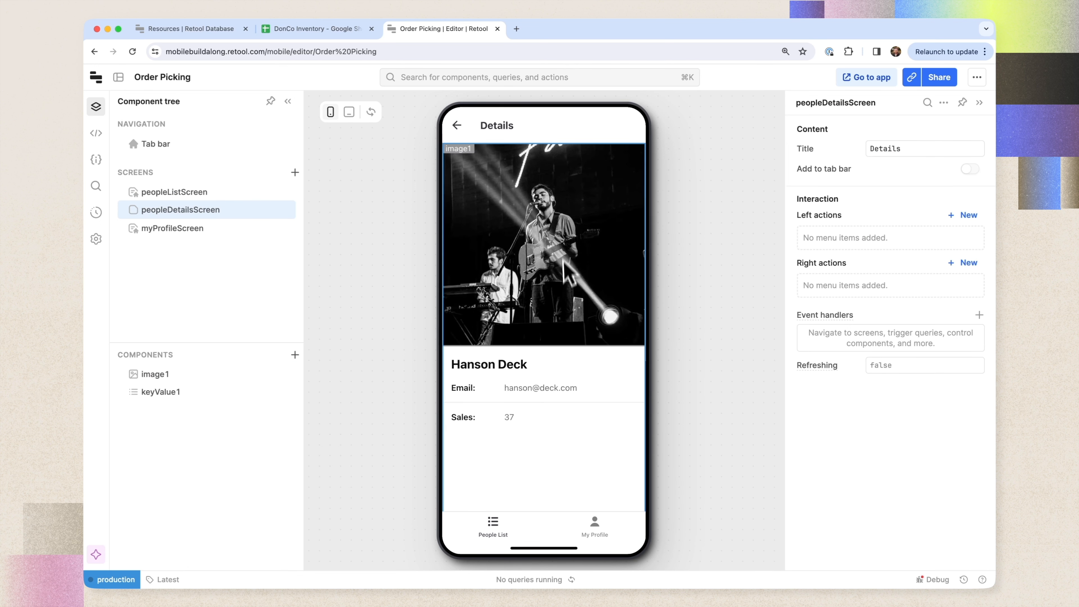
{"action": "left_click", "coordinate": [463, 123]}
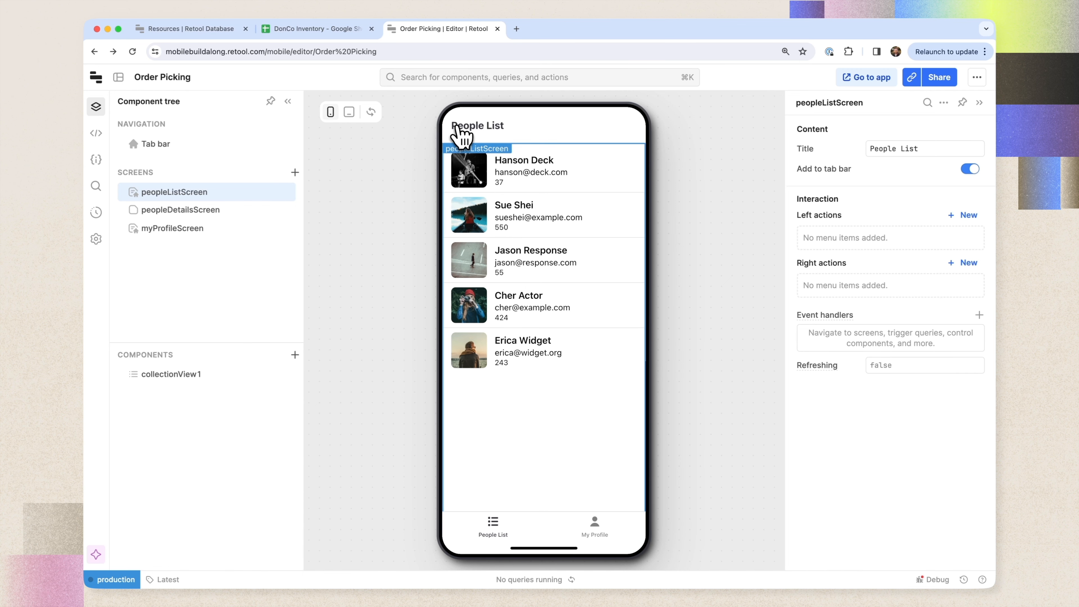
Check the orders sheet, then add a Google Sheets query in Retool that reads data from the DonCo Inventory spreadsheet.
{"action": "left_click", "coordinate": [323, 31]}
{"action": "left_click", "coordinate": [352, 579]}
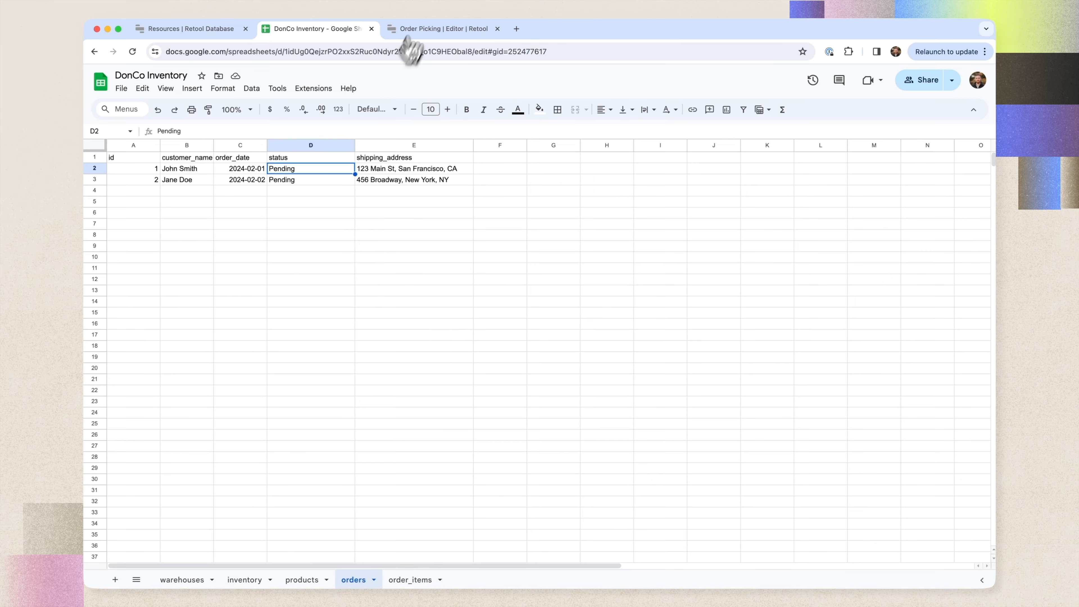
{"action": "left_click", "coordinate": [419, 30]}
{"action": "left_click", "coordinate": [96, 134]}
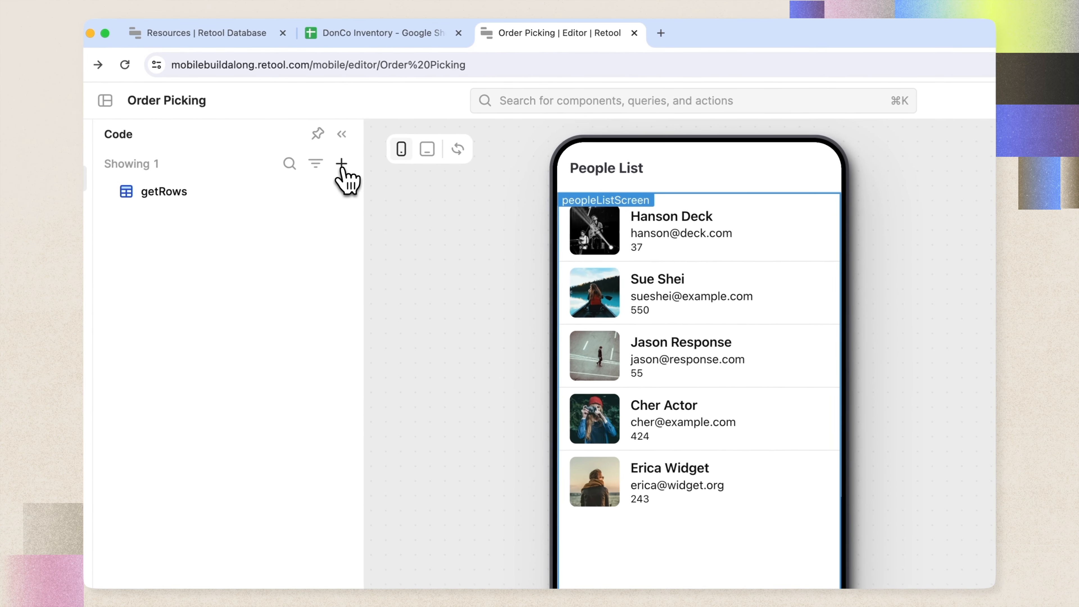
{"action": "left_click", "coordinate": [288, 123]}
{"action": "left_click", "coordinate": [393, 220]}
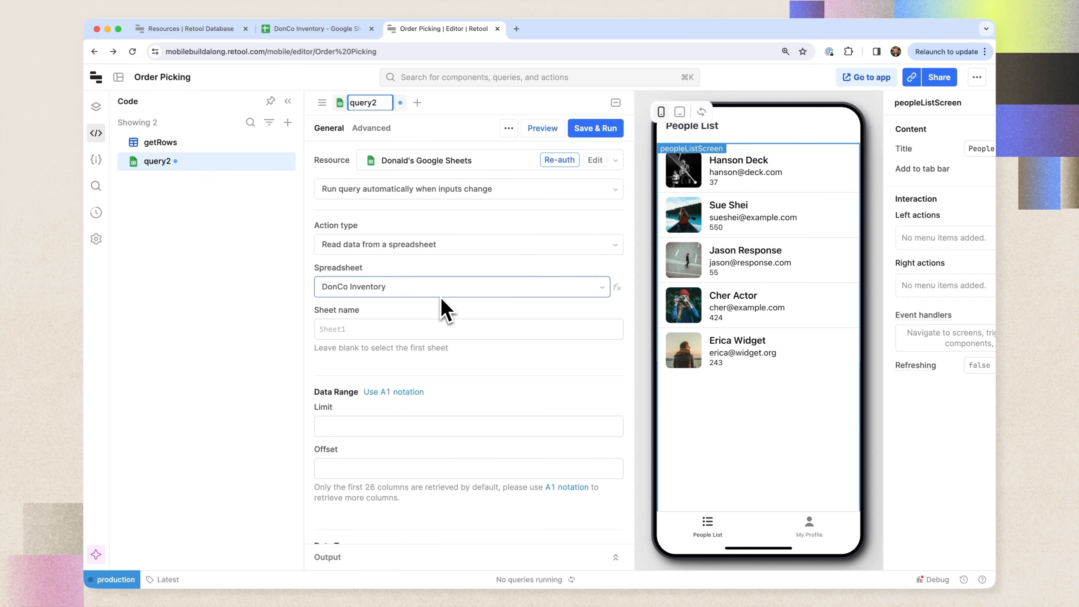
Set the new query's sheet name to orders, matching the sheet in the DonCo Inventory spreadsheet.
{"action": "left_click", "coordinate": [300, 30]}
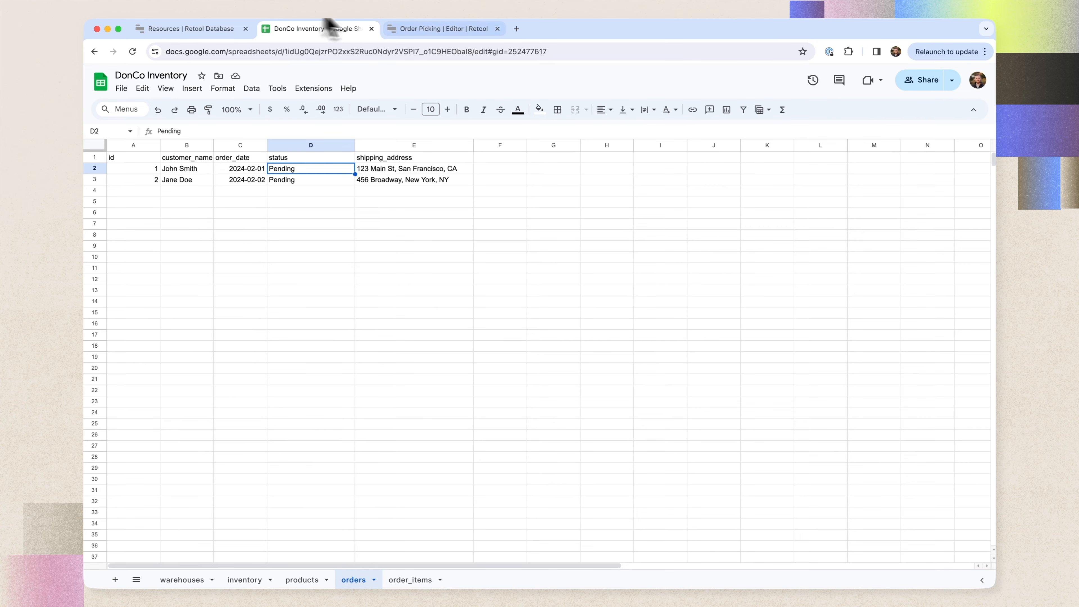
{"action": "left_click", "coordinate": [433, 29]}
{"action": "left_click", "coordinate": [374, 331]}
{"action": "type", "text": "or"}
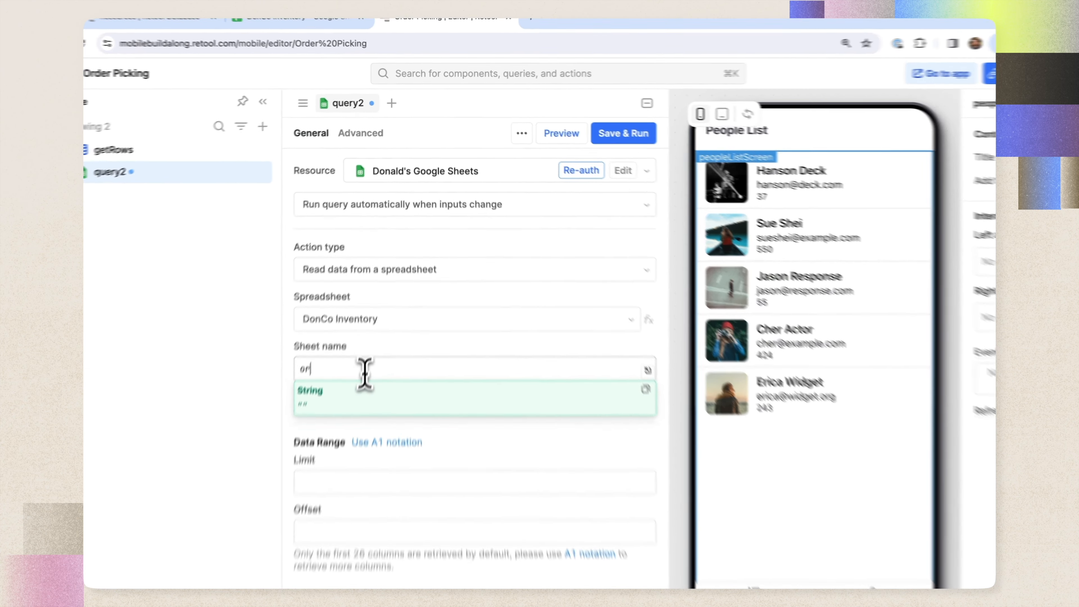
{"action": "type", "text": "ders"}
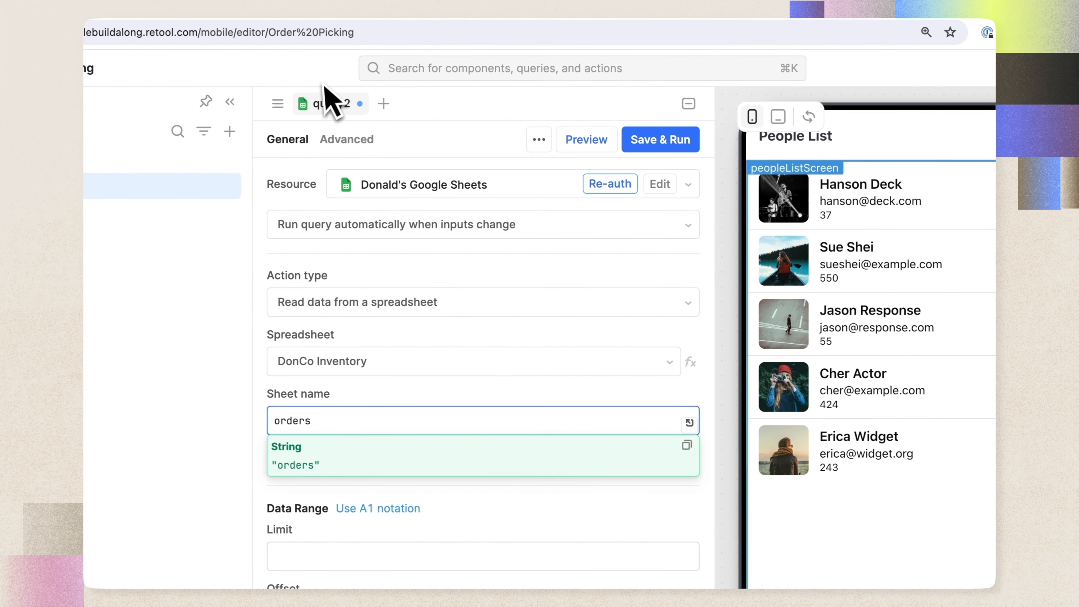
Rename the new Google Sheets query to listOrders.
{"action": "right_click", "coordinate": [329, 102]}
{"action": "left_click", "coordinate": [362, 192]}
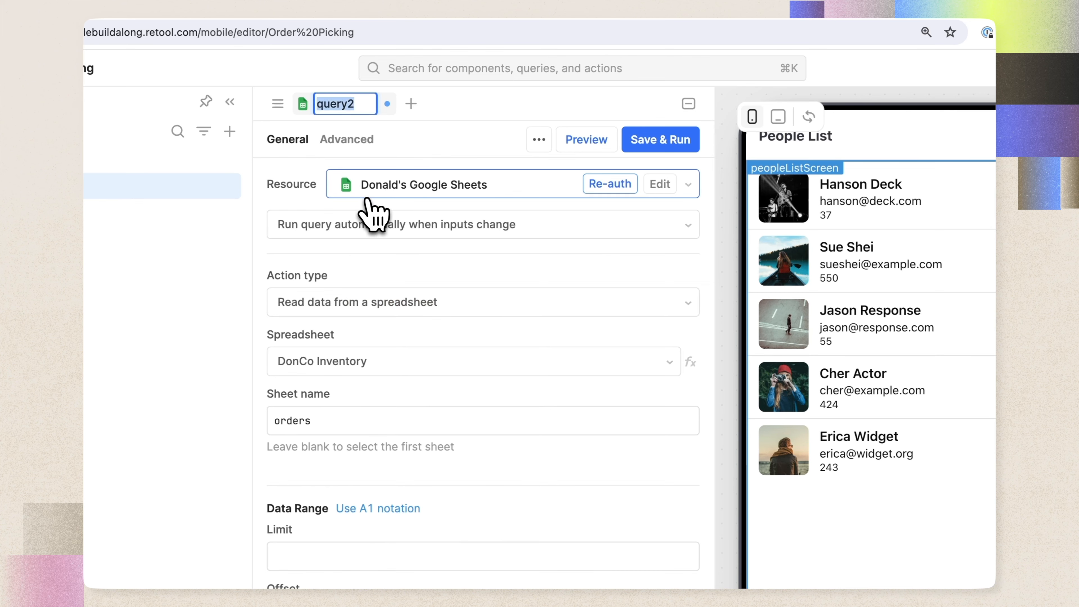
{"action": "type", "text": "listOrders"}
{"action": "key", "text": "Return"}
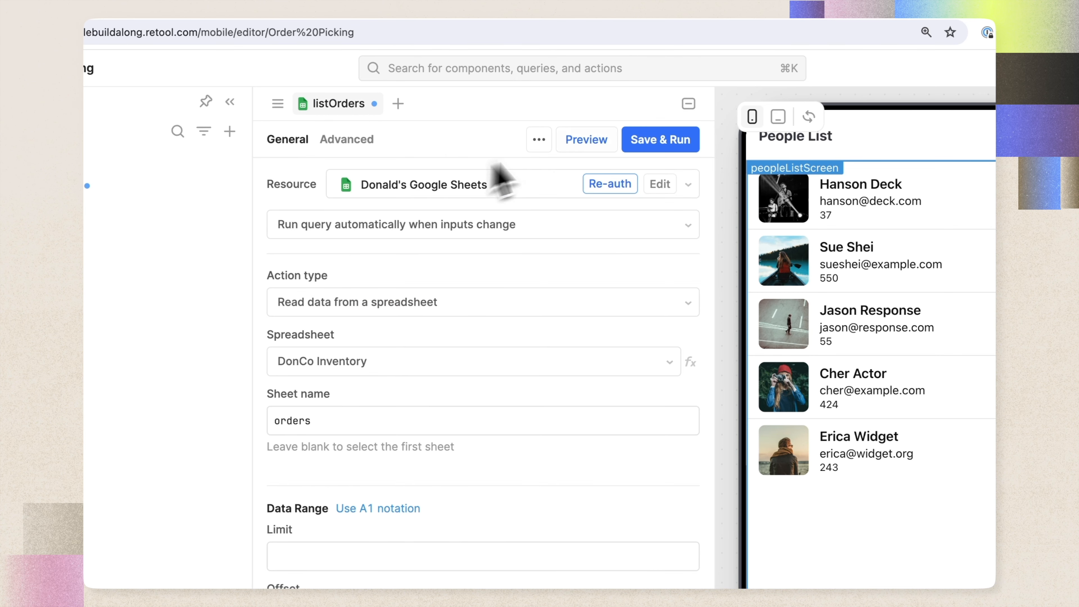
Save and run the listOrders query, review its output columns, and collapse the output.
{"action": "left_click", "coordinate": [663, 142]}
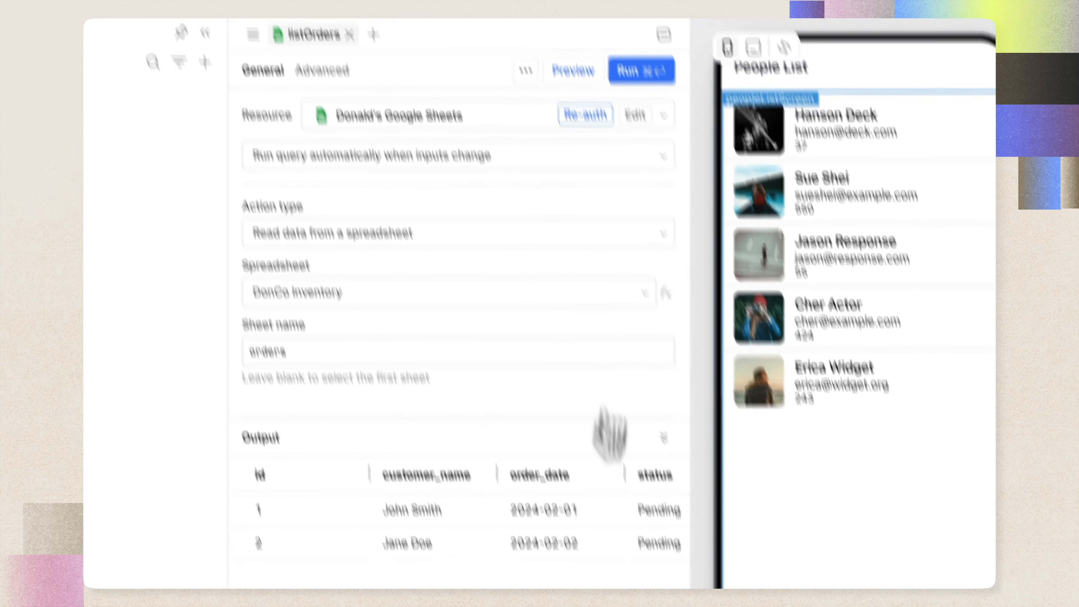
{"action": "scroll", "coordinate": [554, 470], "scroll_direction": "right", "scroll_amount": 4}
{"action": "scroll", "coordinate": [552, 461], "scroll_direction": "left", "scroll_amount": 4}
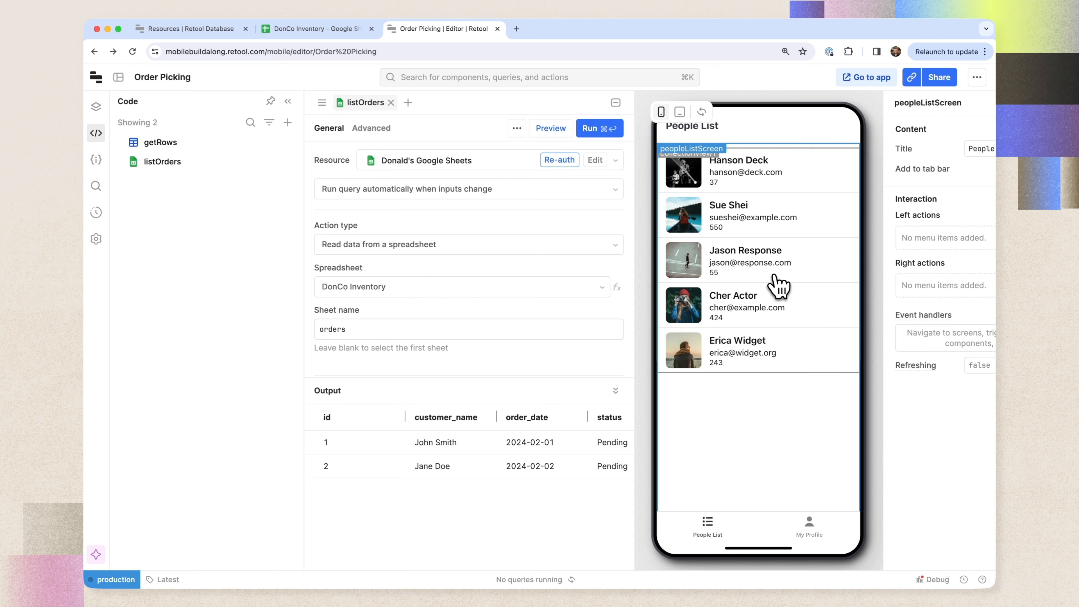
{"action": "scroll", "coordinate": [533, 522], "scroll_direction": "right", "scroll_amount": 2}
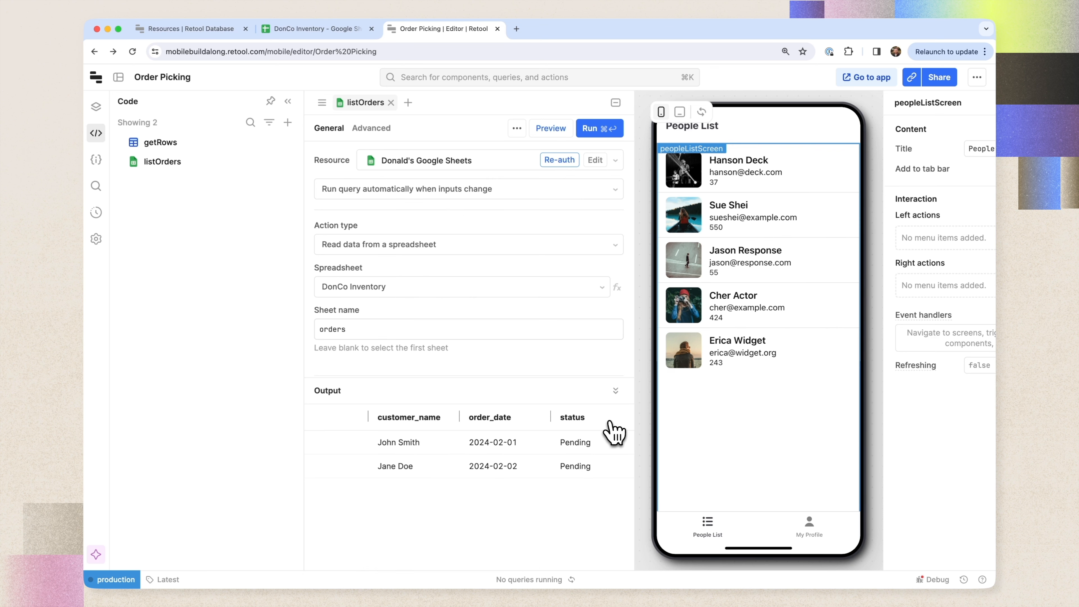
{"action": "left_click", "coordinate": [616, 391]}
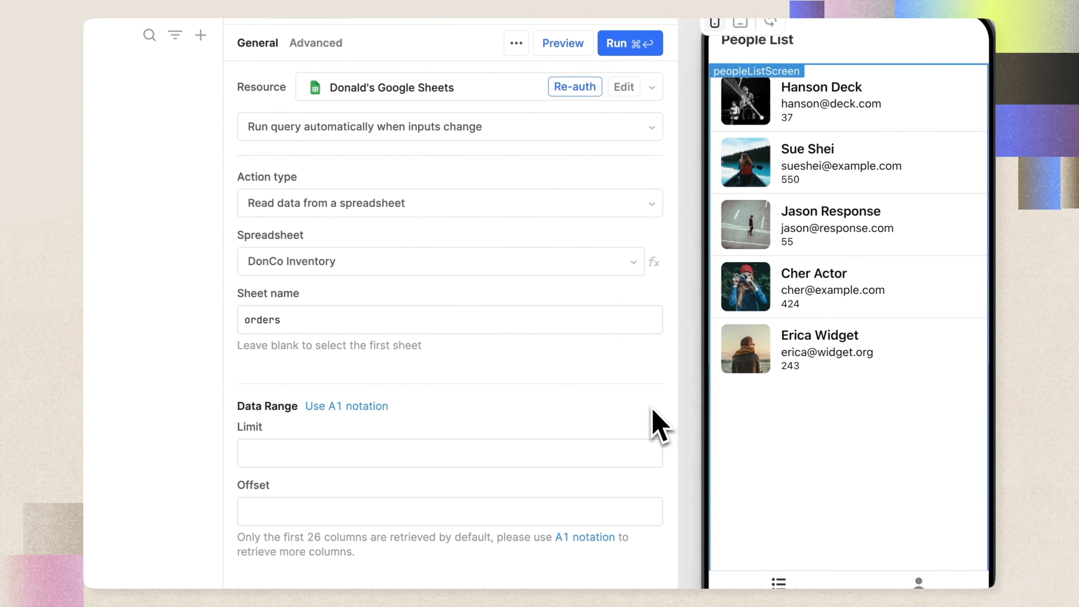
Enable result transformation for the listOrders query with the code return data.filter(order => order.status !== 'Shipped').
{"action": "scroll", "coordinate": [477, 308], "scroll_direction": "down", "scroll_amount": 8}
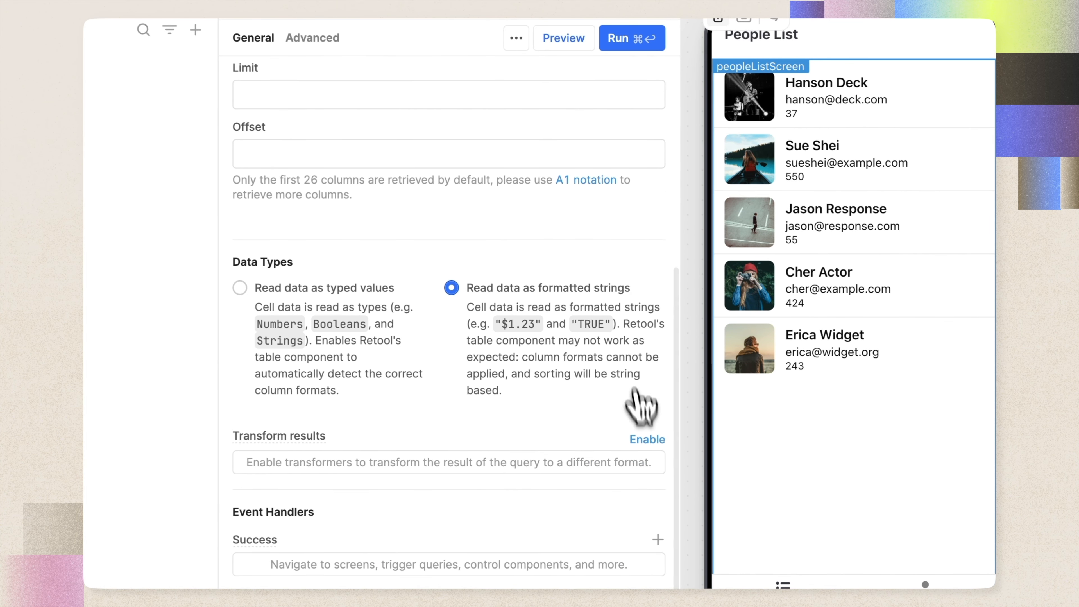
{"action": "left_click", "coordinate": [646, 439]}
{"action": "scroll", "coordinate": [497, 248], "scroll_direction": "down", "scroll_amount": 3}
{"action": "left_click", "coordinate": [416, 395]}
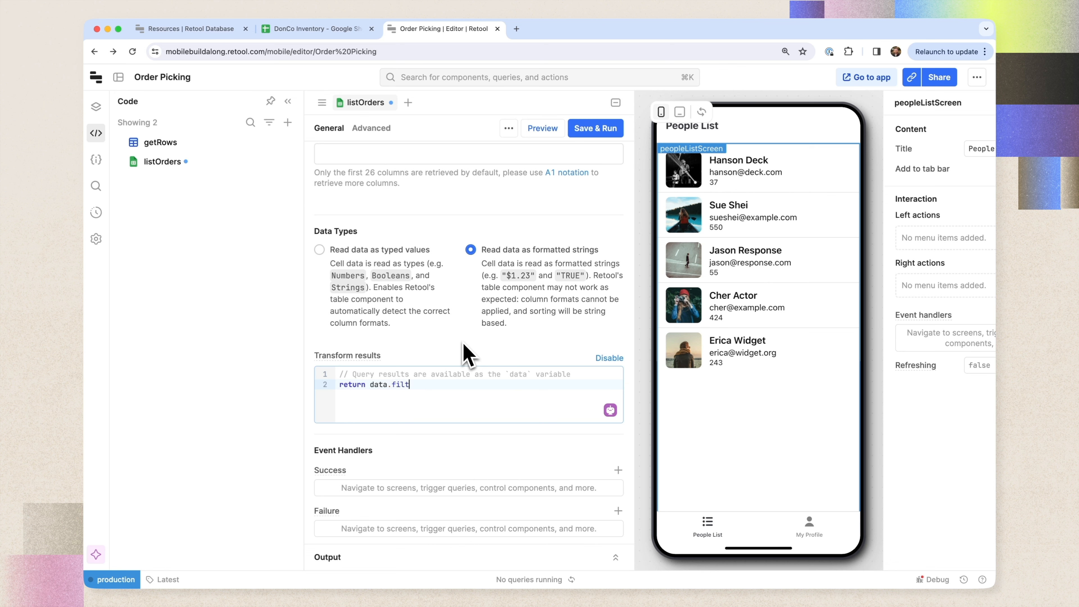
{"action": "type", "text": "er("}
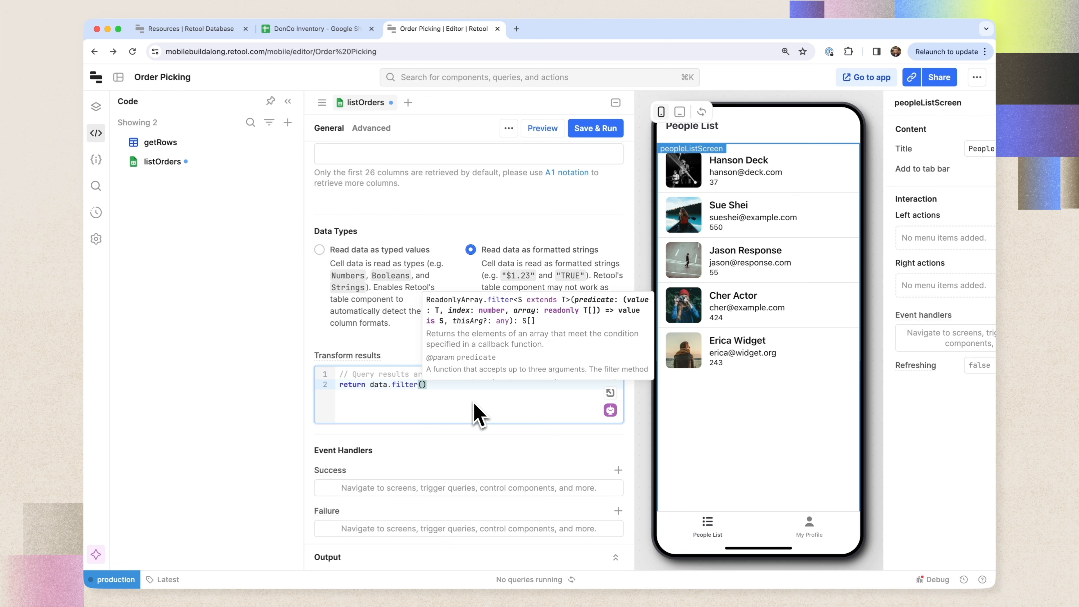
{"action": "type", "text": "order => "}
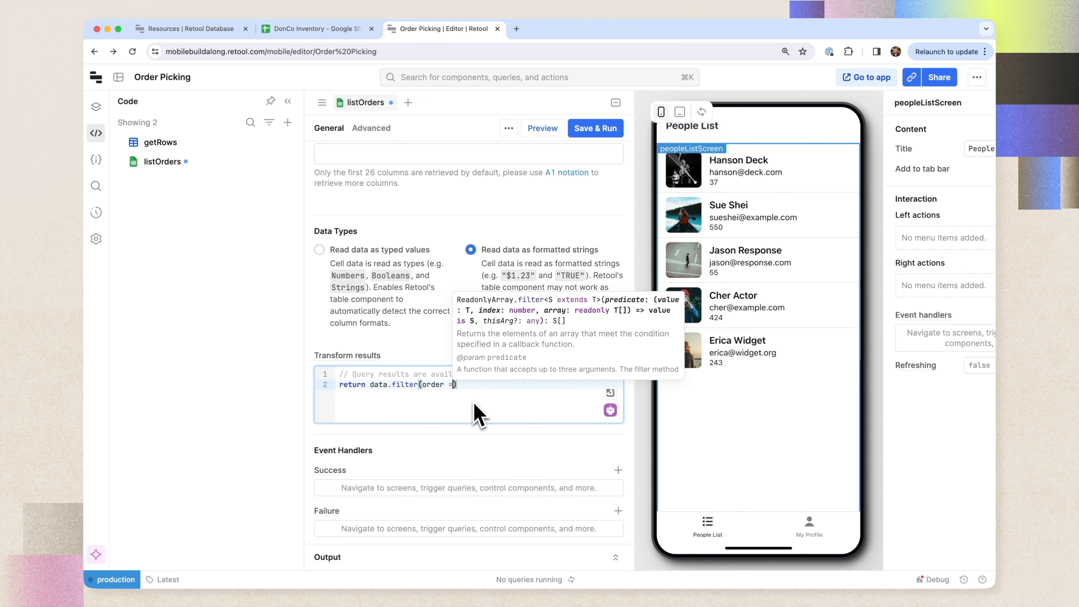
{"action": "type", "text": "order.status"}
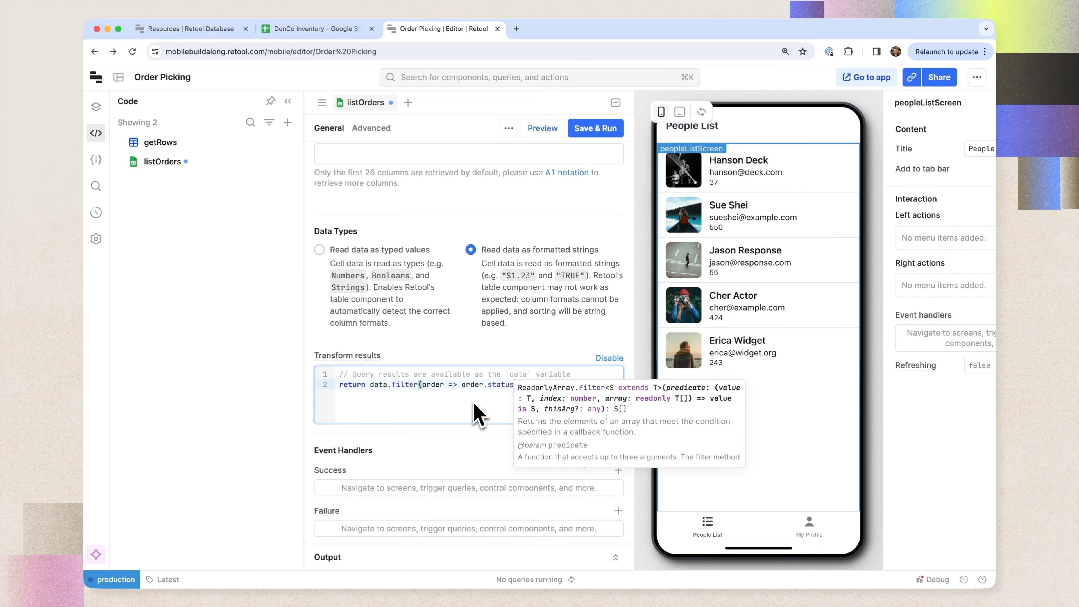
{"action": "type", "text": " !== 'Shippe"}
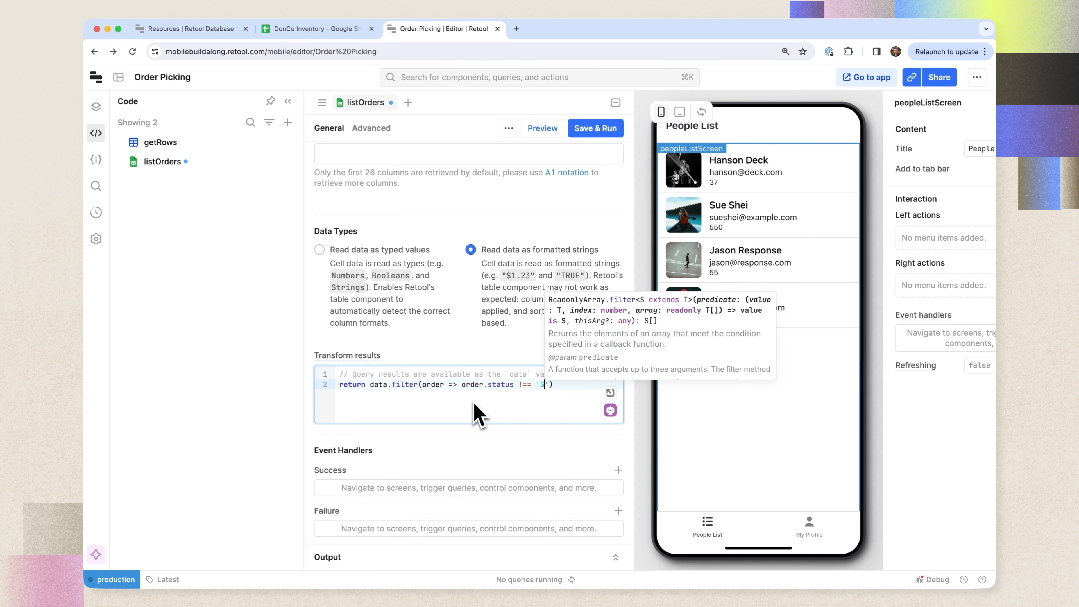
{"action": "type", "text": "d')"}
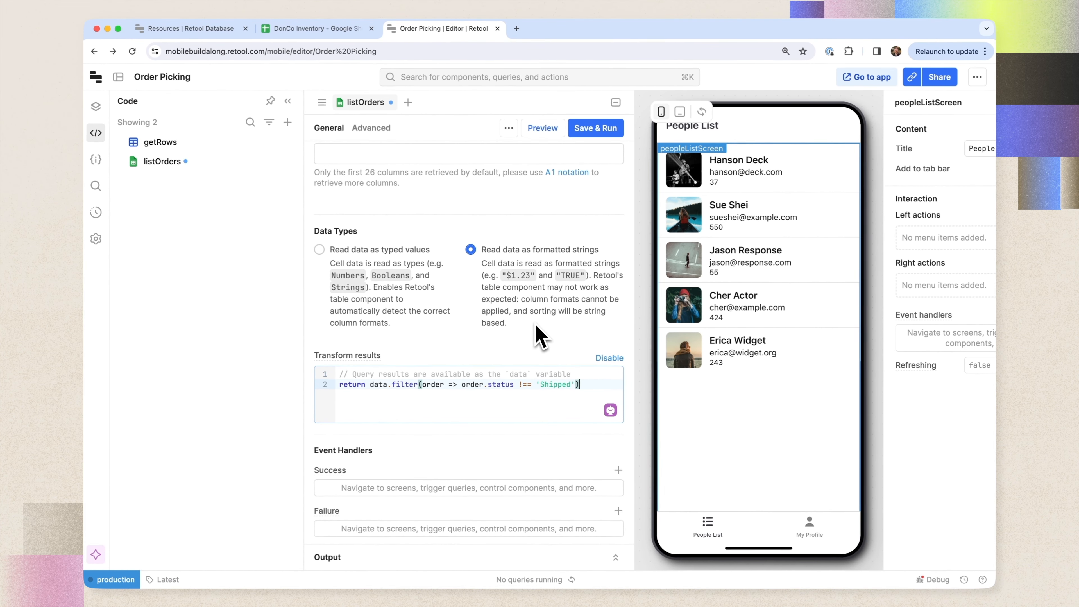
Set listOrders to read data as typed values, save and run it, and review the output columns.
{"action": "left_click", "coordinate": [378, 265]}
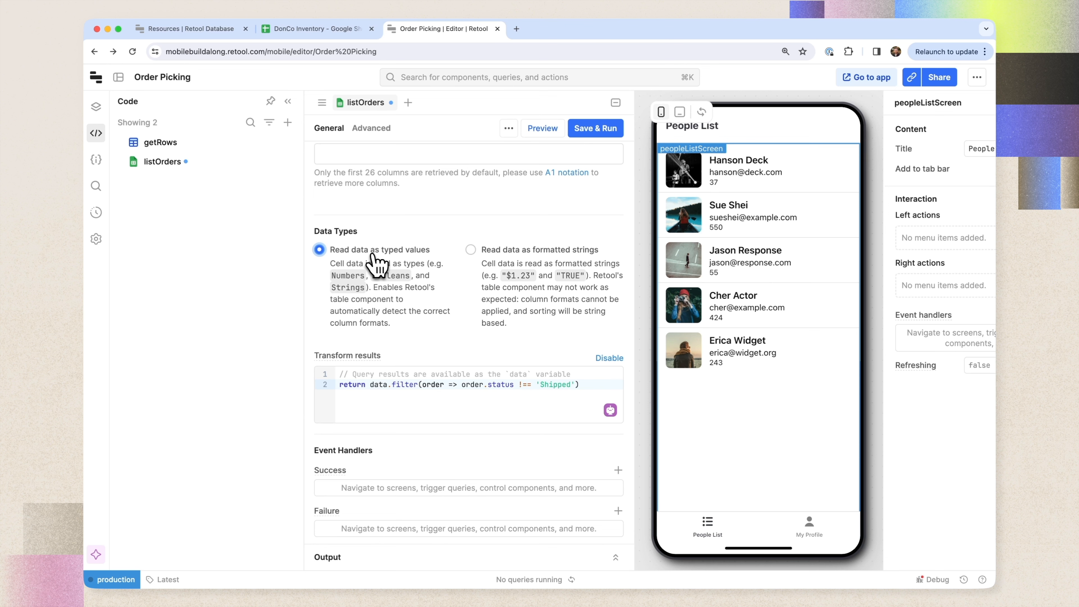
{"action": "left_click", "coordinate": [601, 129]}
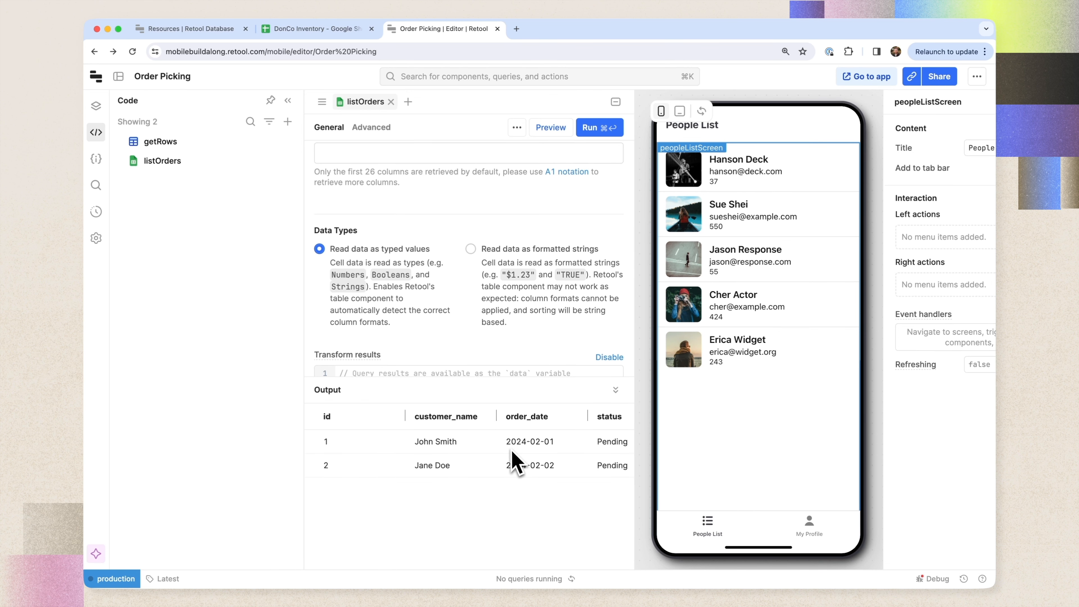
{"action": "scroll", "coordinate": [513, 451], "scroll_direction": "right", "scroll_amount": 2}
{"action": "scroll", "coordinate": [512, 452], "scroll_direction": "left", "scroll_amount": 2}
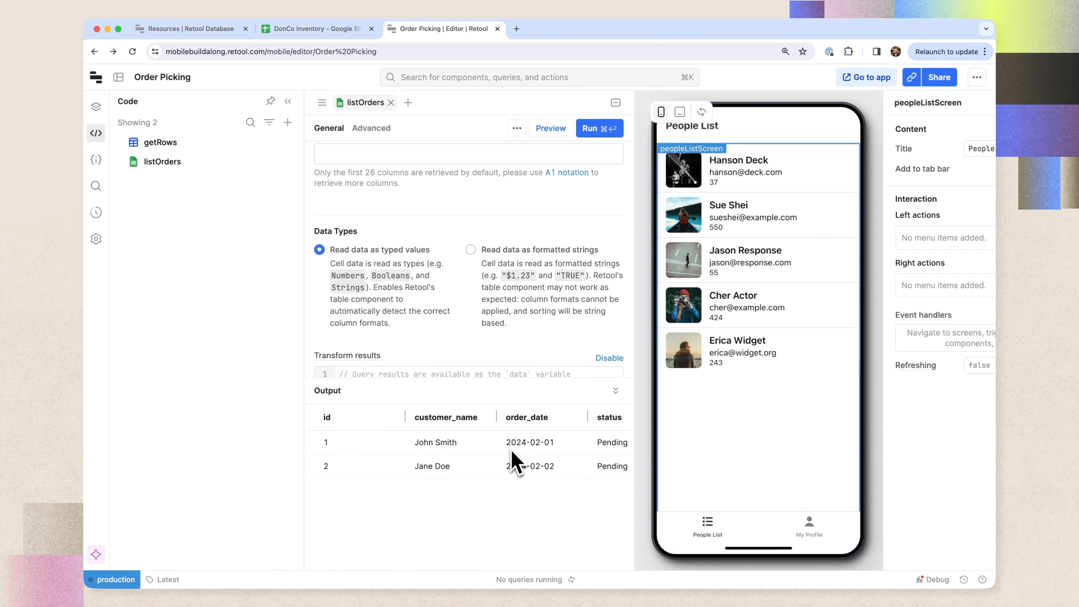
Hide the query editor and set the data source of the list on the People List screen to {{listOrders.data}}.
{"action": "left_click", "coordinate": [729, 198]}
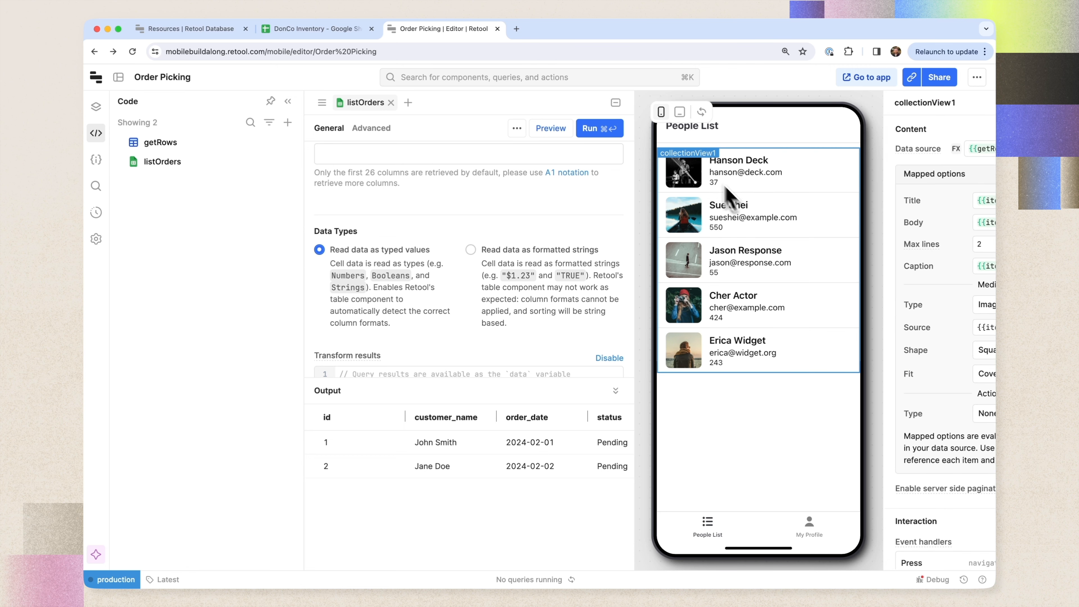
{"action": "left_click", "coordinate": [616, 103]}
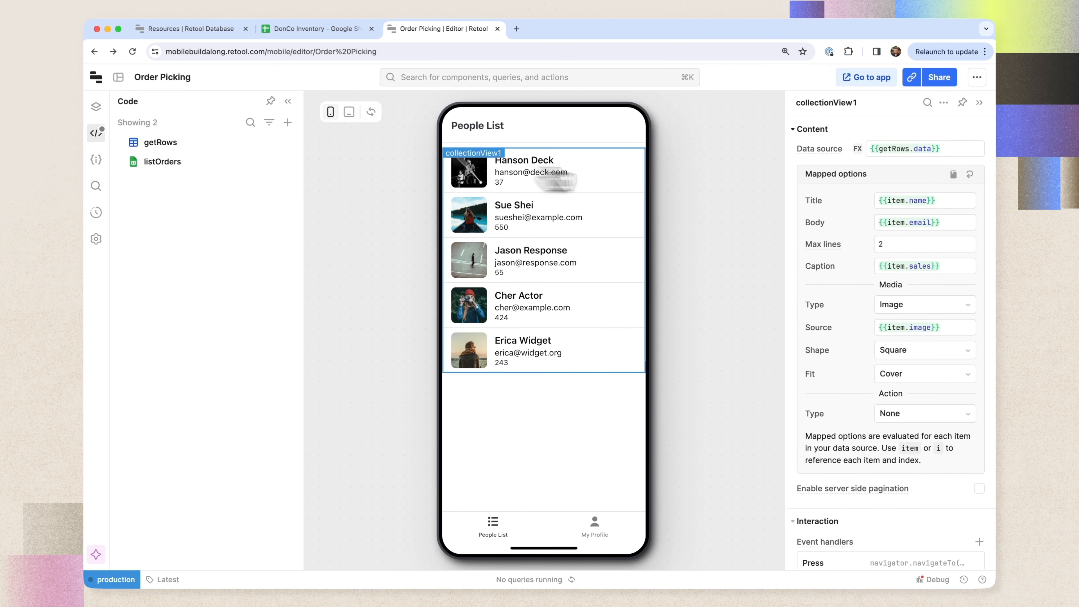
{"action": "mouse_move", "coordinate": [896, 150]}
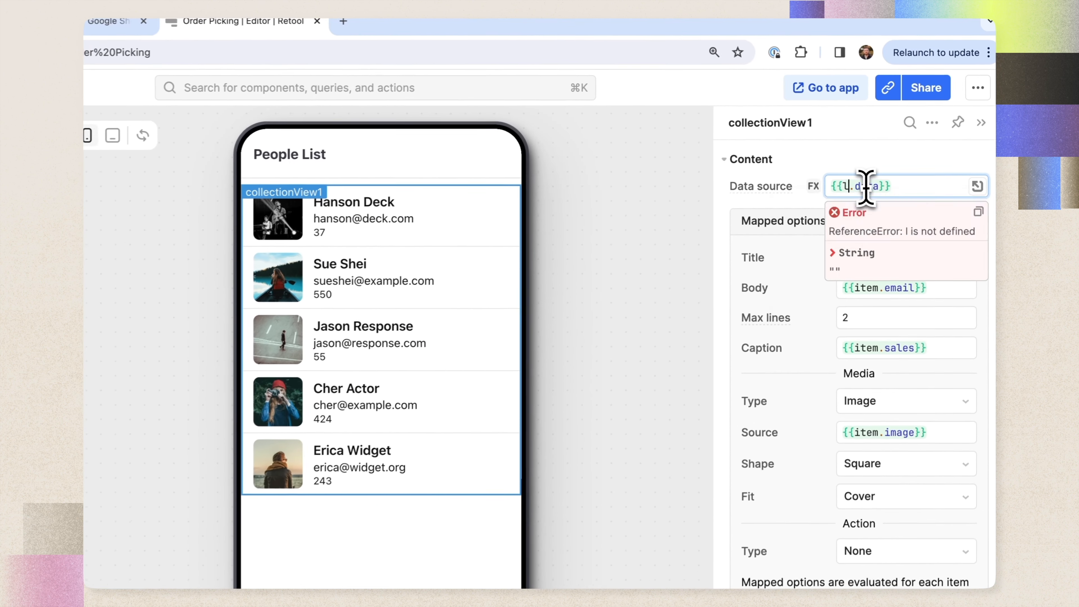
{"action": "type", "text": "list"}
{"action": "key", "text": "Return"}
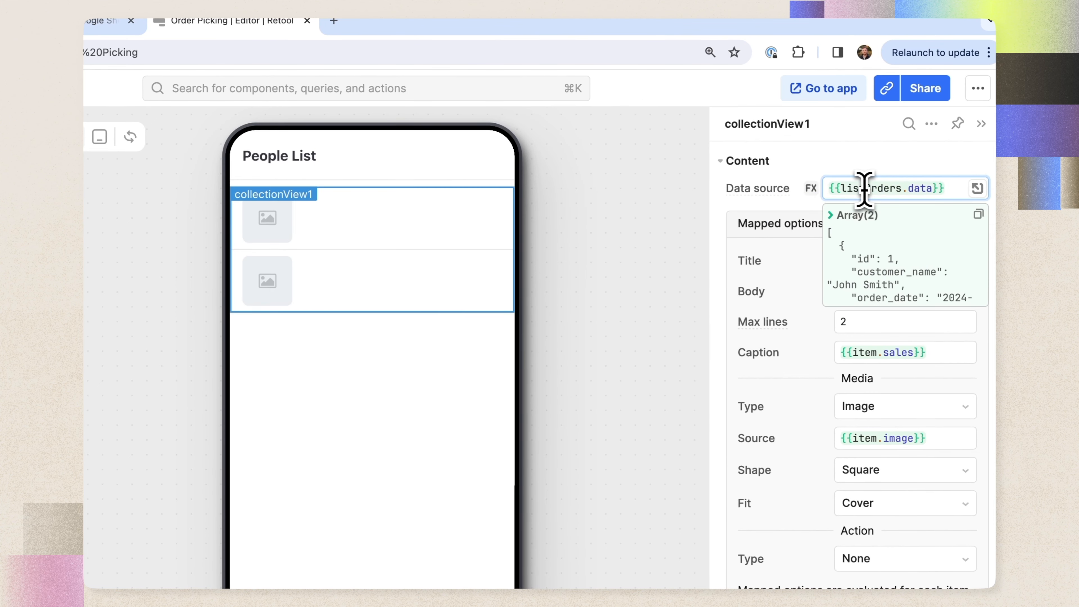
{"action": "left_click", "coordinate": [784, 225]}
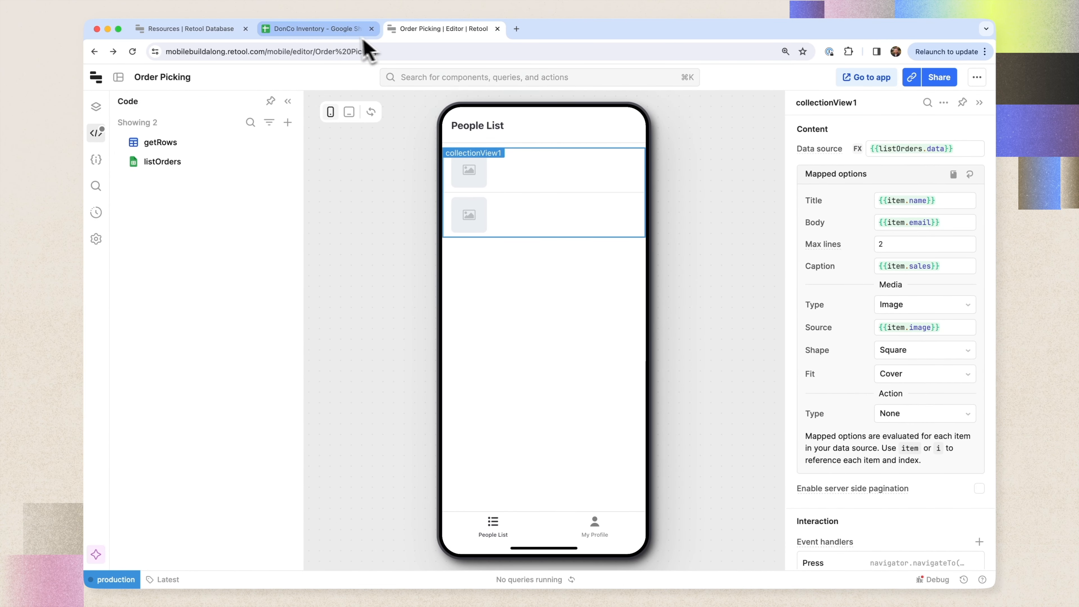
Check the columns of the orders sheet in Google Sheets, then set the Retool list's mapped title to Order {{item.id}}.
{"action": "left_click", "coordinate": [342, 33]}
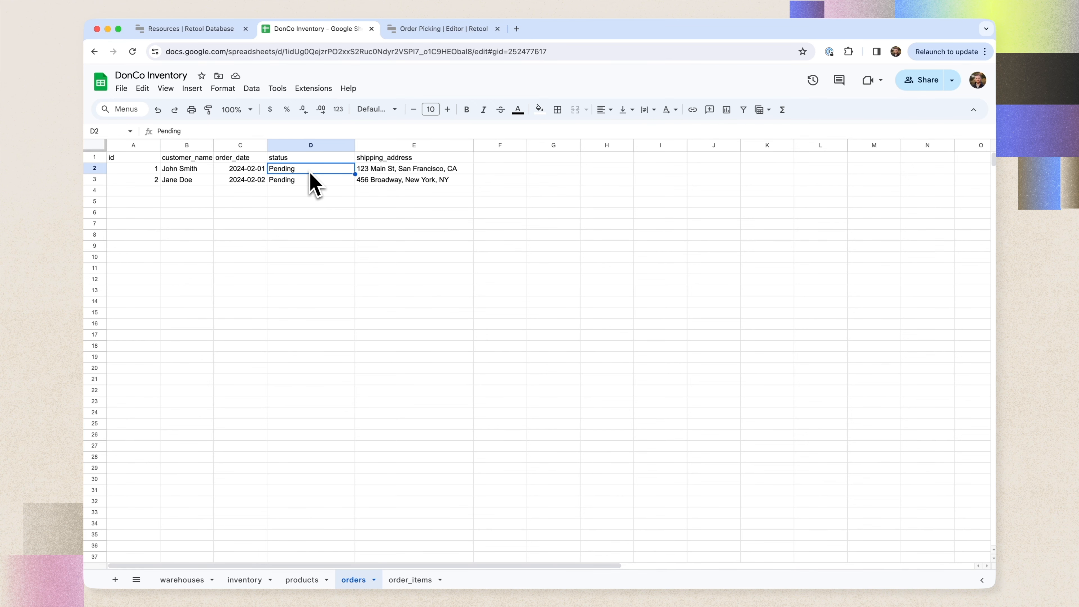
{"action": "left_click", "coordinate": [450, 30]}
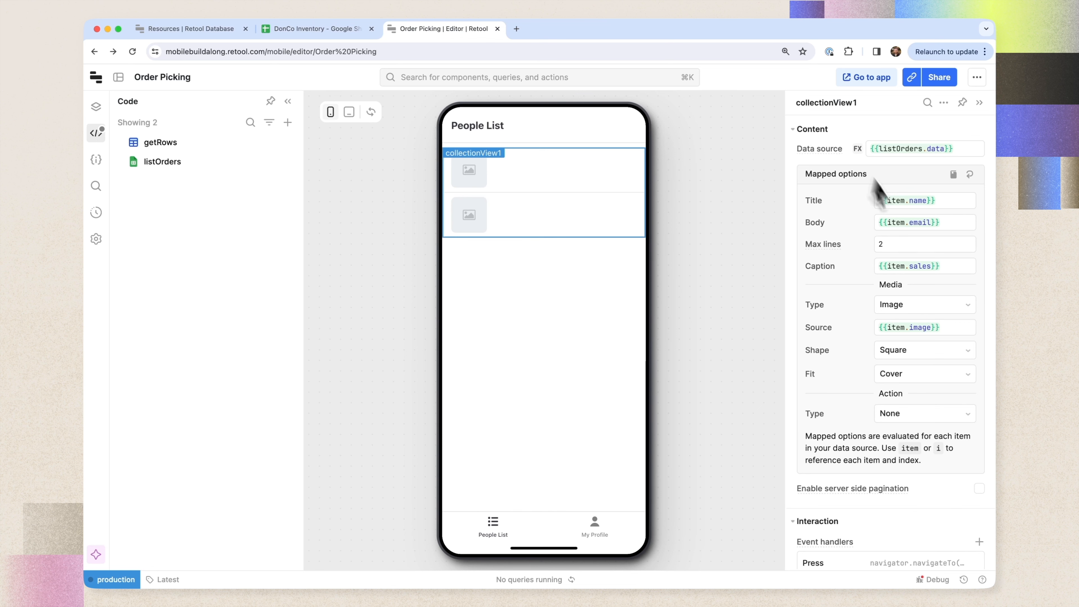
{"action": "left_click", "coordinate": [935, 200]}
{"action": "type", "text": "order"}
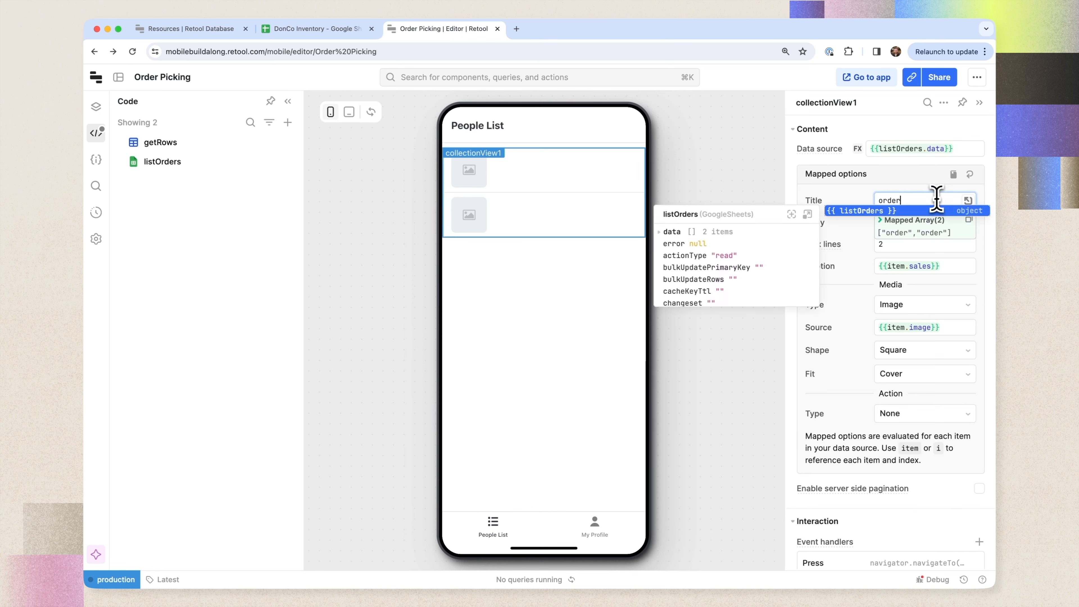
{"action": "key", "text": "BackSpace"}
{"action": "key", "text": "BackSpace"}
{"action": "key", "text": "BackSpace"}
{"action": "key", "text": "BackSpace"}
{"action": "key", "text": "BackSpace"}
{"action": "type", "text": "Order {{or"}
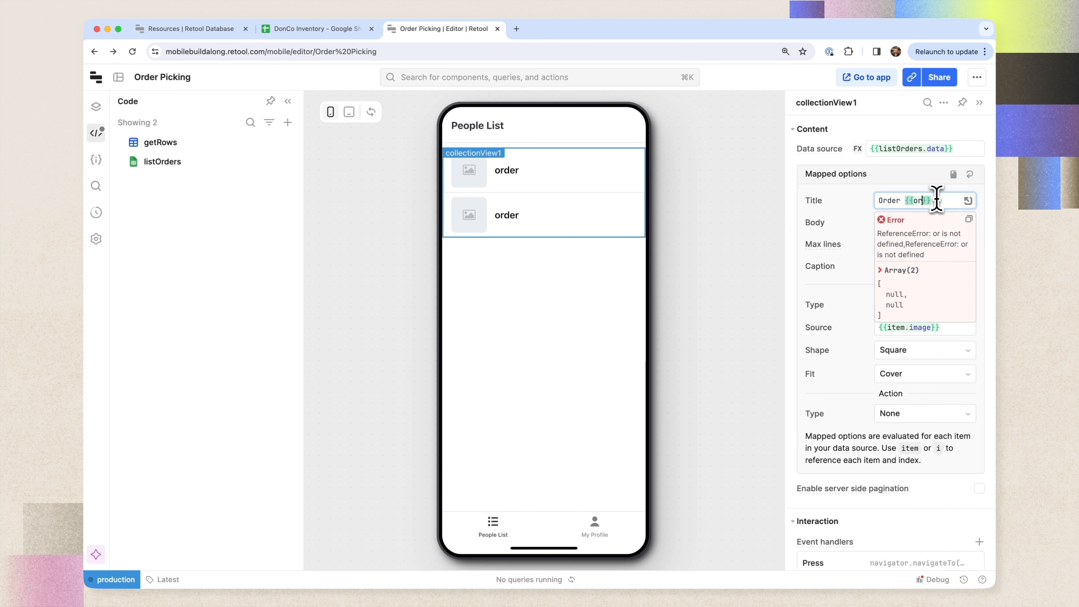
{"action": "type", "text": "der"}
{"action": "key", "text": "BackSpace"}
{"action": "key", "text": "BackSpace"}
{"action": "key", "text": "BackSpace"}
{"action": "key", "text": "BackSpace"}
{"action": "key", "text": "BackSpace"}
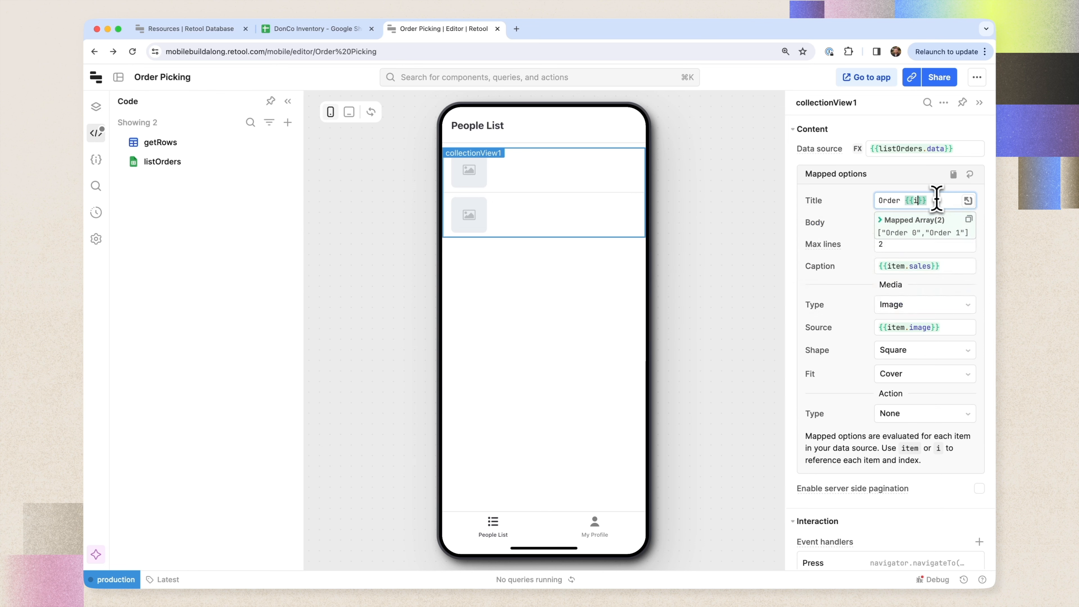
{"action": "type", "text": "item.id"}
{"action": "left_click", "coordinate": [713, 331]}
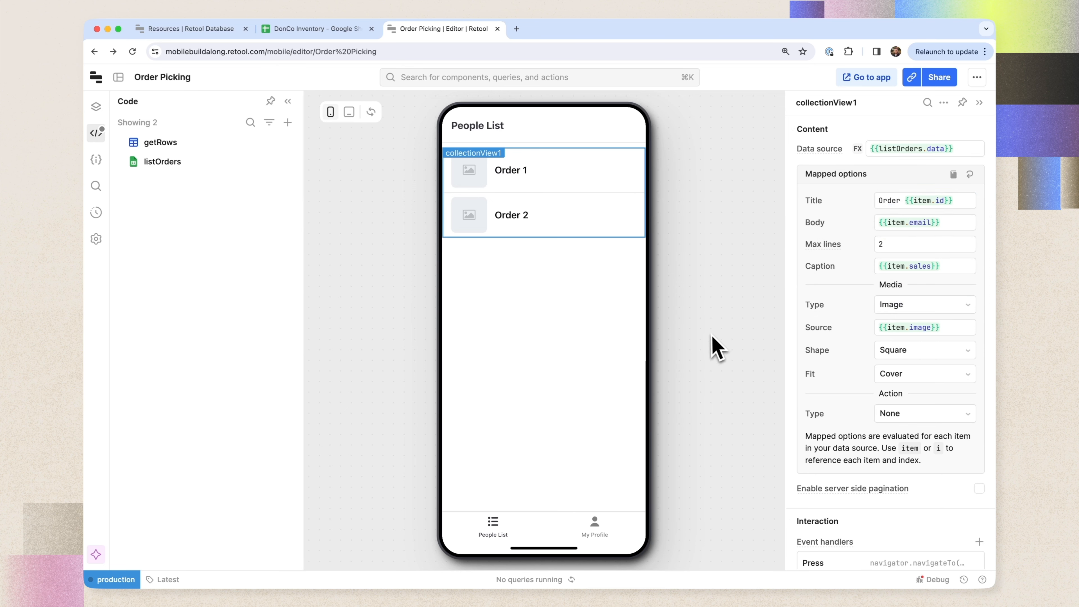
Map the body of the list items to {{item.order_date}}.
{"action": "left_click", "coordinate": [925, 222]}
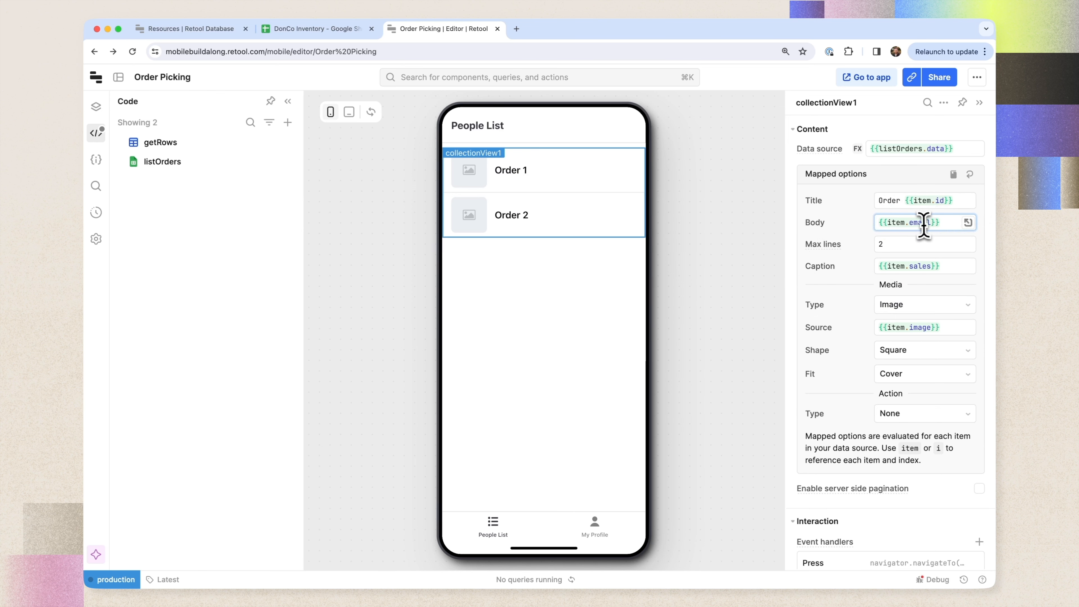
{"action": "left_click_drag", "start_coordinate": [923, 222], "coordinate": [918, 222]}
{"action": "type", "text": "order_date"}
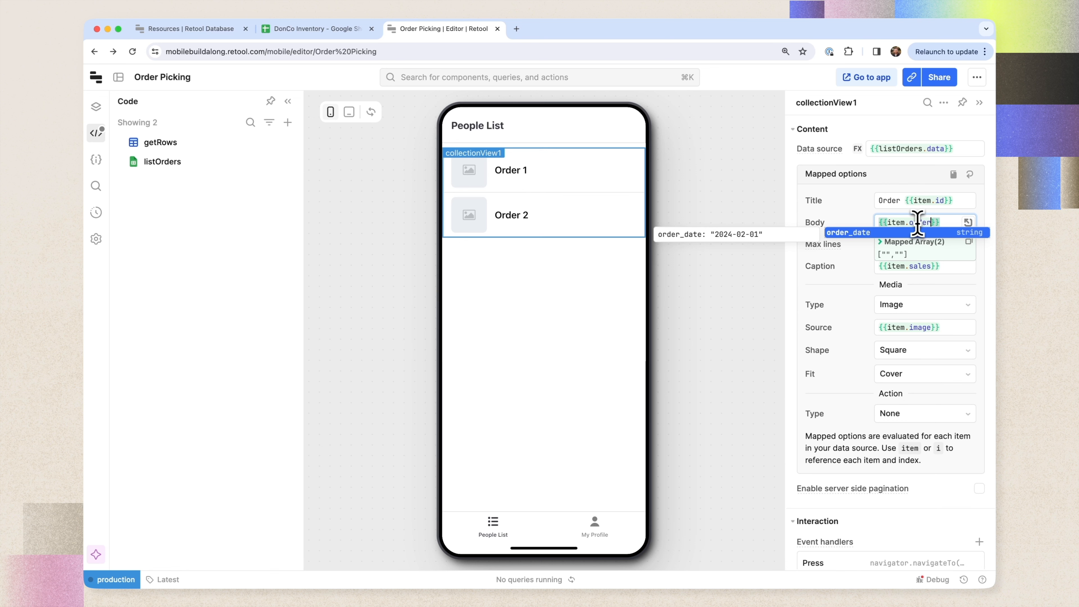
{"action": "left_click", "coordinate": [776, 284]}
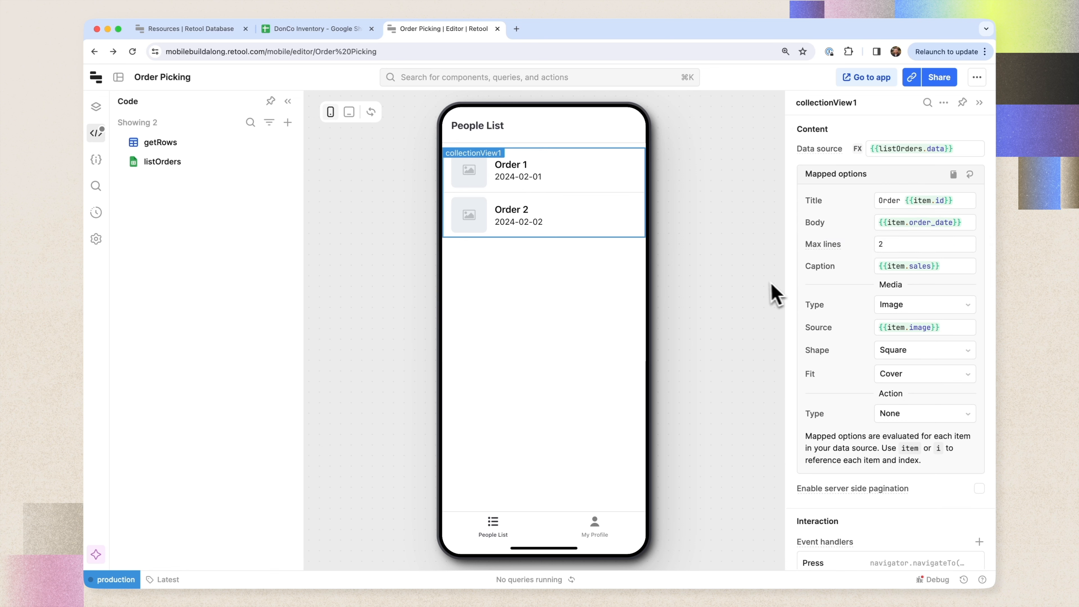
Map the caption of the list items to {{item.status}}.
{"action": "double_click", "coordinate": [917, 267]}
{"action": "type", "text": "or"}
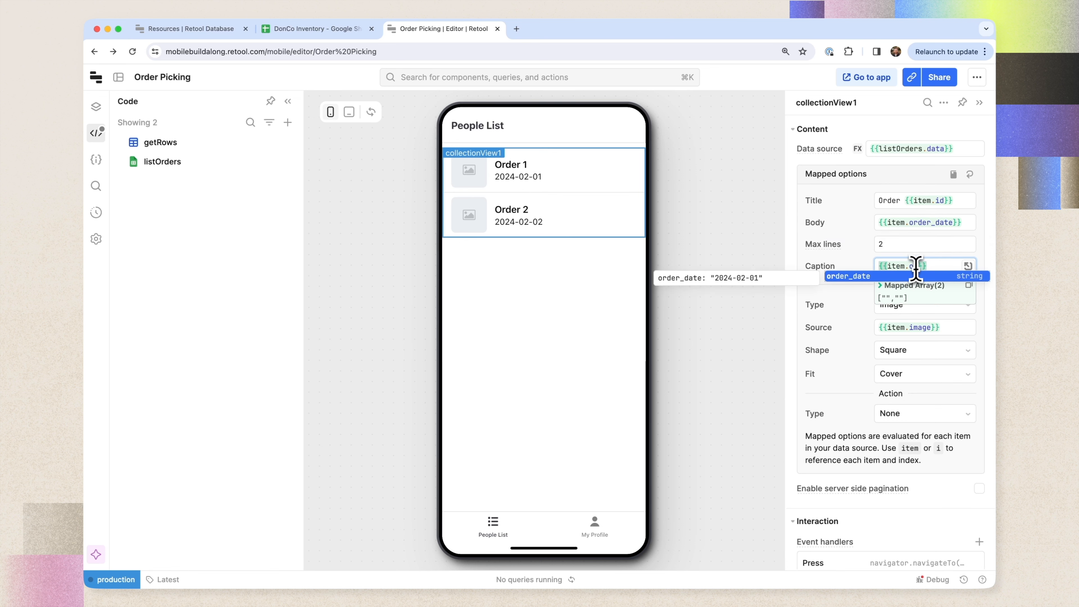
{"action": "key", "text": "BackSpace"}
{"action": "key", "text": "BackSpace"}
{"action": "type", "text": "status"}
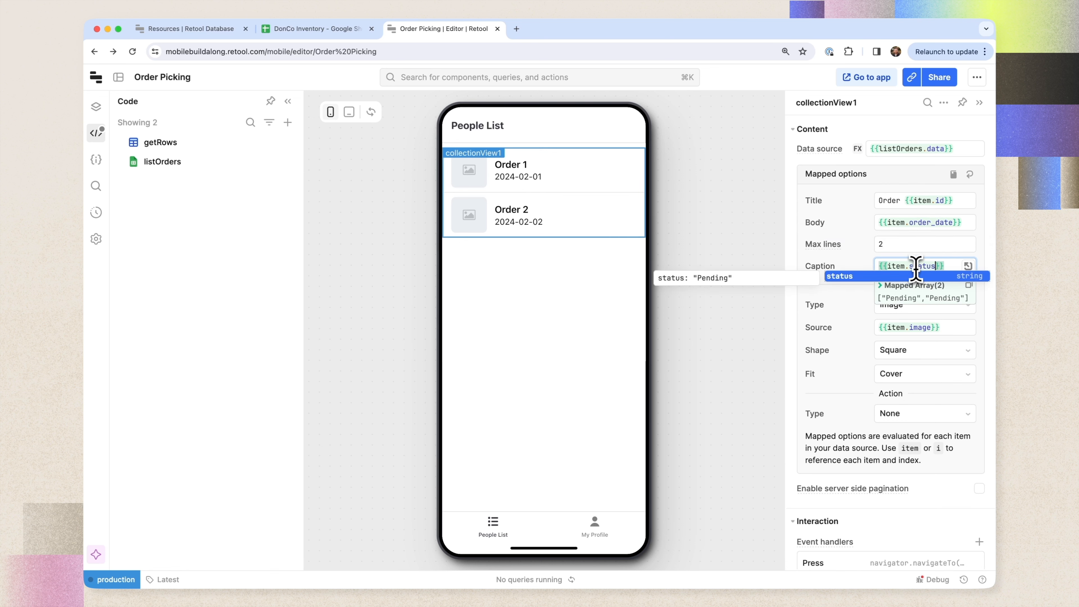
{"action": "left_click", "coordinate": [743, 227]}
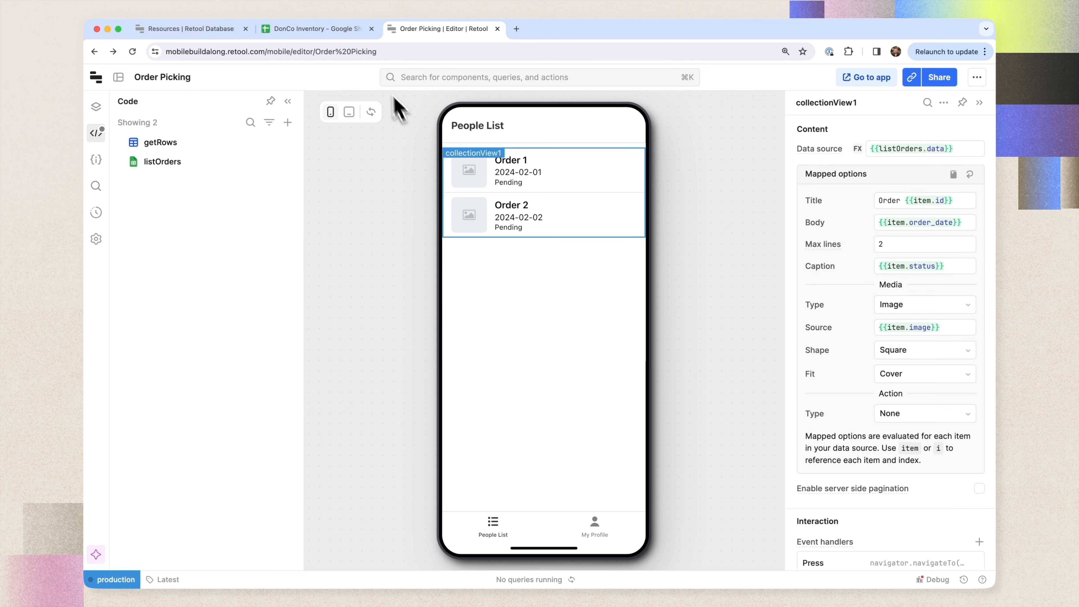
Change the list items' media type to Icon and choose the bold Shipping Box 2 Alternate icon.
{"action": "left_click", "coordinate": [910, 307]}
{"action": "left_click", "coordinate": [888, 354]}
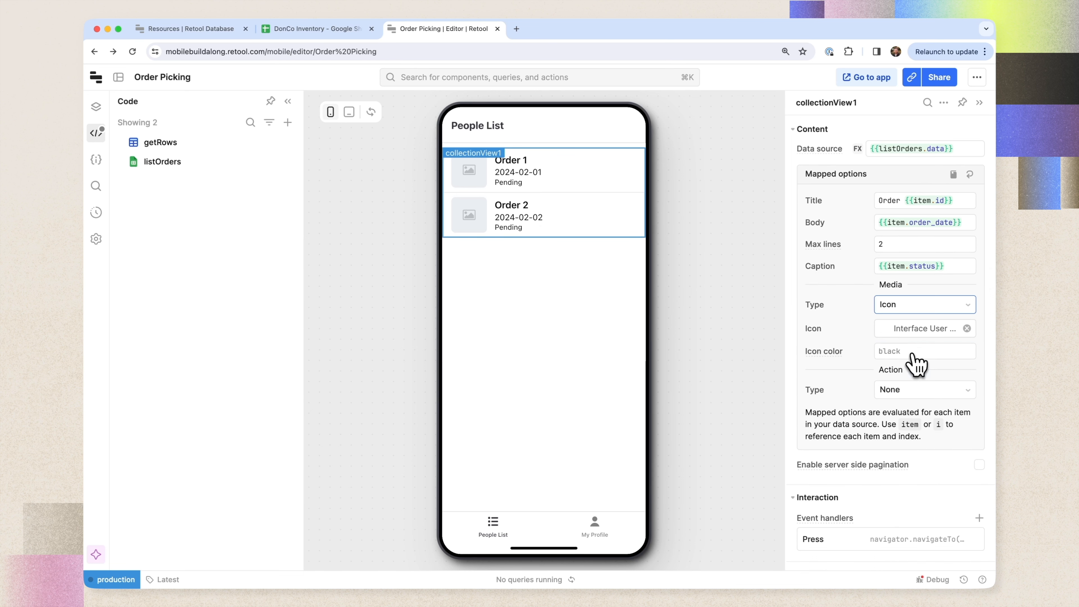
{"action": "left_click", "coordinate": [922, 329]}
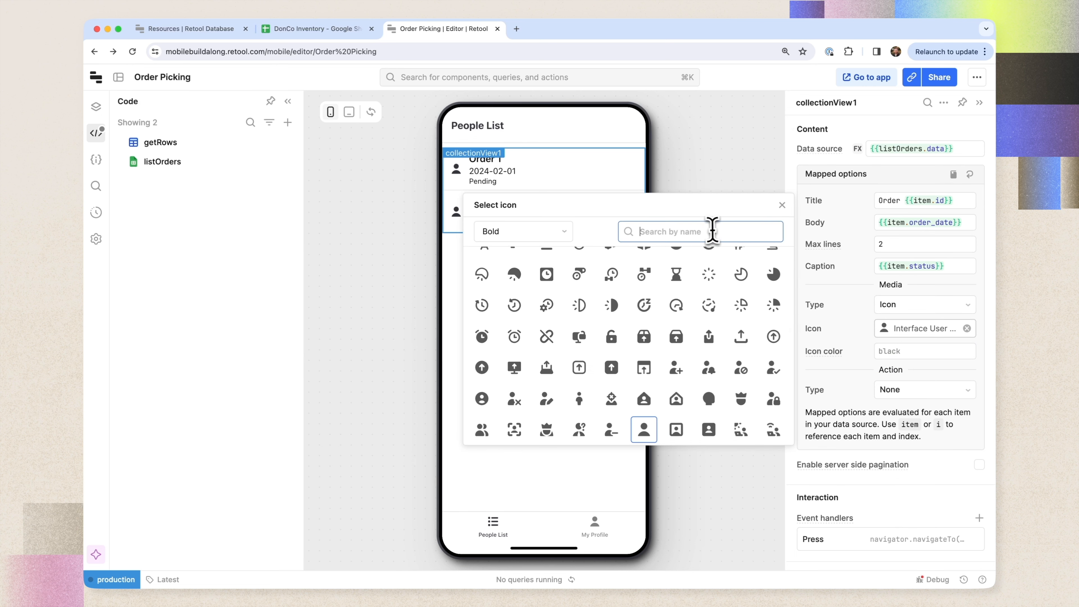
{"action": "type", "text": "box"}
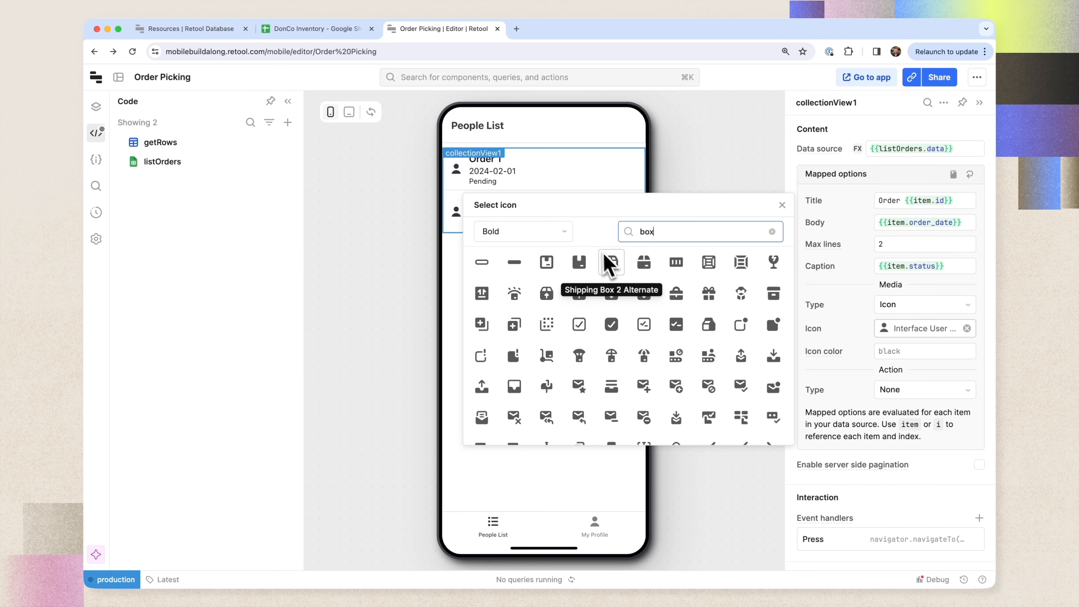
{"action": "left_click", "coordinate": [612, 262]}
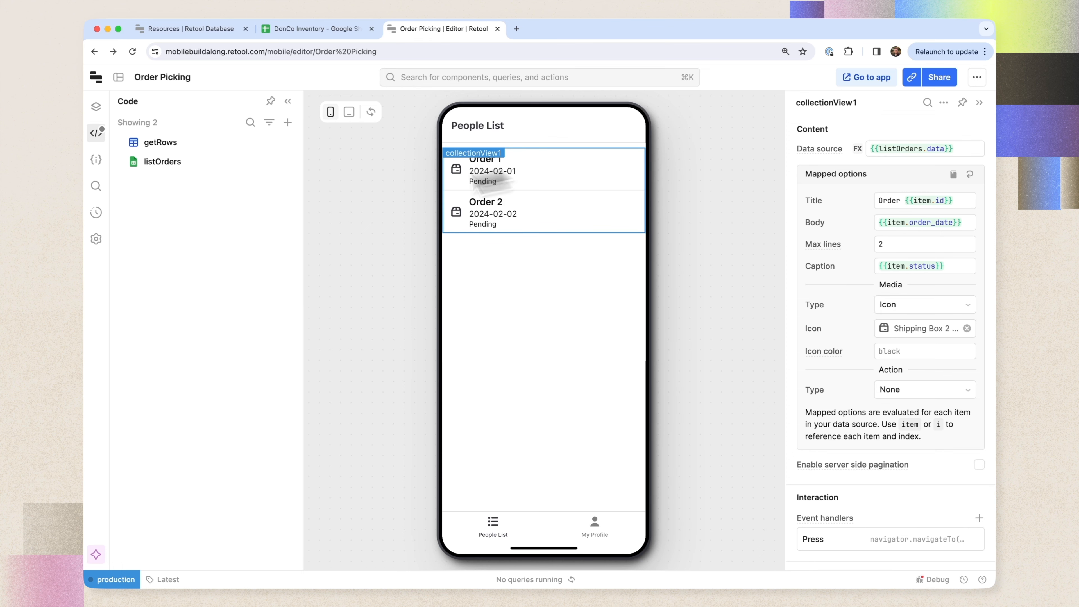
Set the title of the peopleListScreen screen to Order List and rename the screen orderListScreen.
{"action": "left_click", "coordinate": [96, 107]}
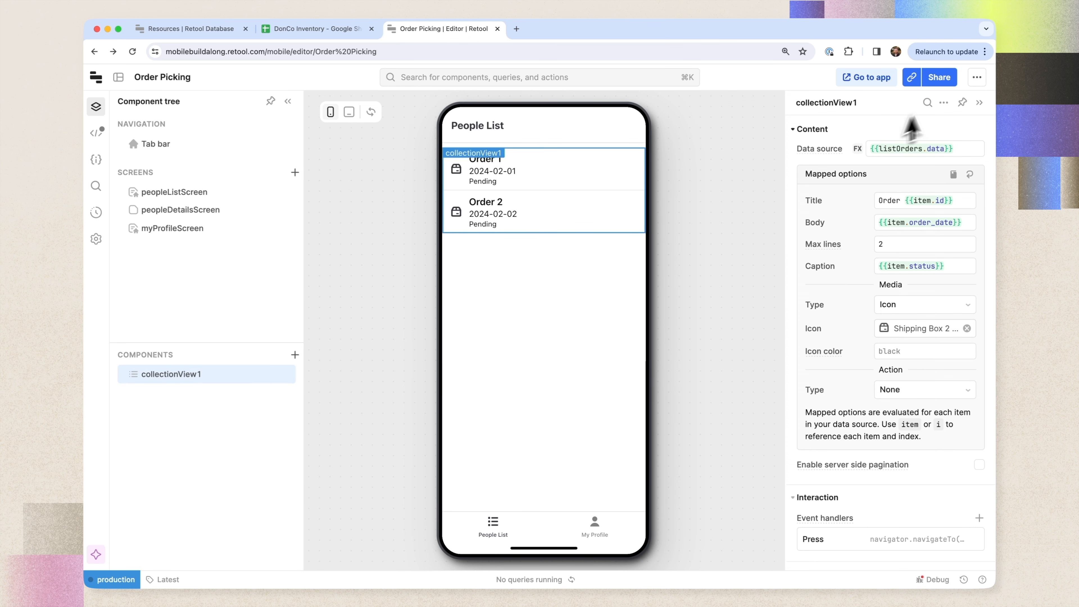
{"action": "left_click", "coordinate": [189, 196]}
{"action": "double_click", "coordinate": [892, 147]}
{"action": "type", "text": "Order List"}
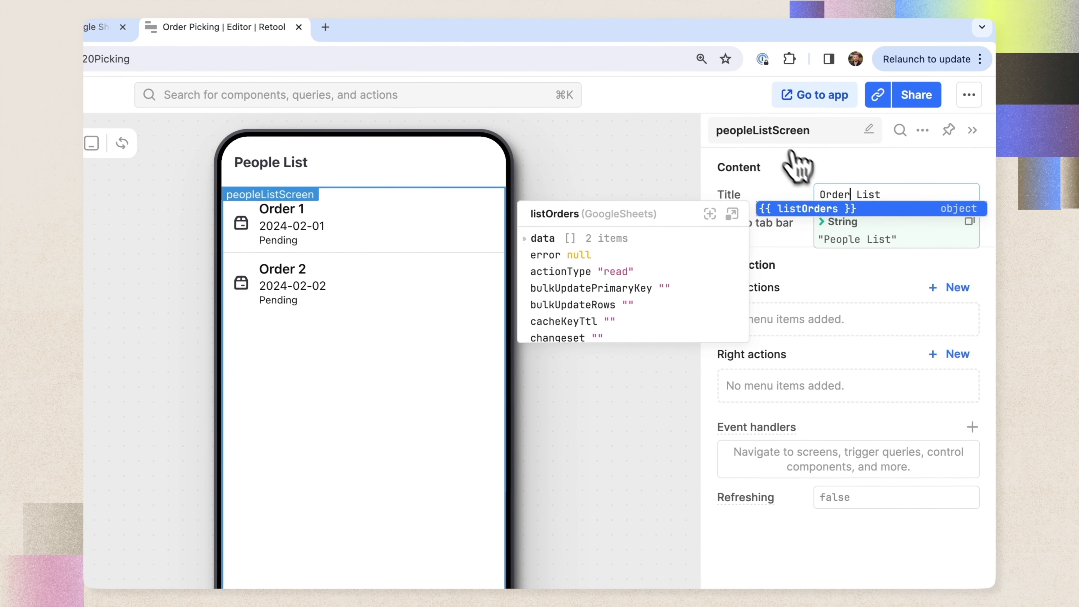
{"action": "left_click", "coordinate": [780, 131]}
{"action": "type", "text": "order"}
{"action": "key", "text": "Return"}
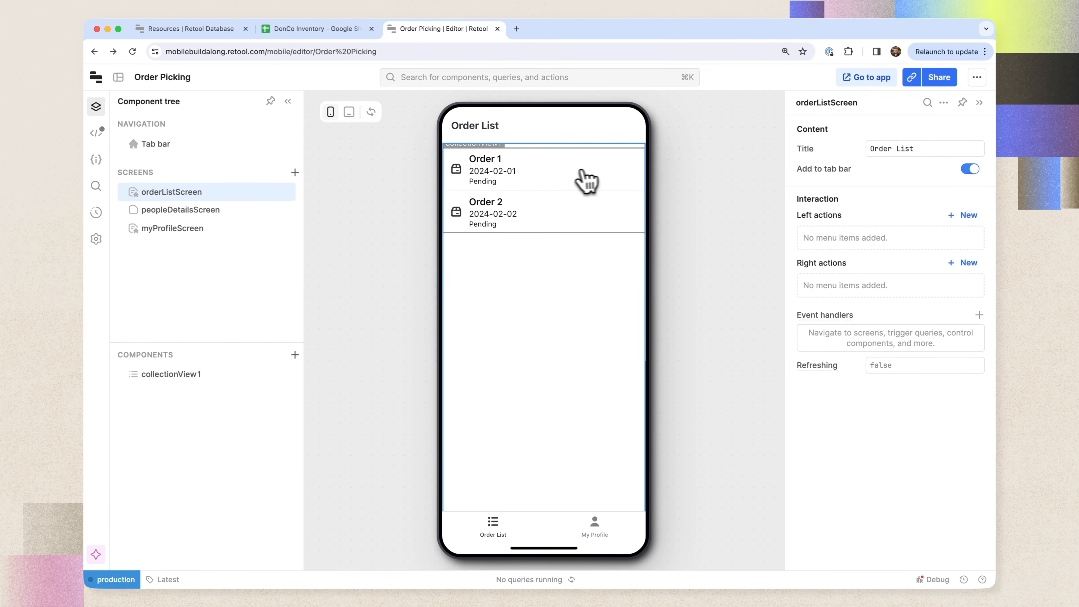
Open Order 1 in the app preview to view its details screen.
{"action": "left_click", "coordinate": [572, 184]}
{"action": "left_click", "coordinate": [601, 186]}
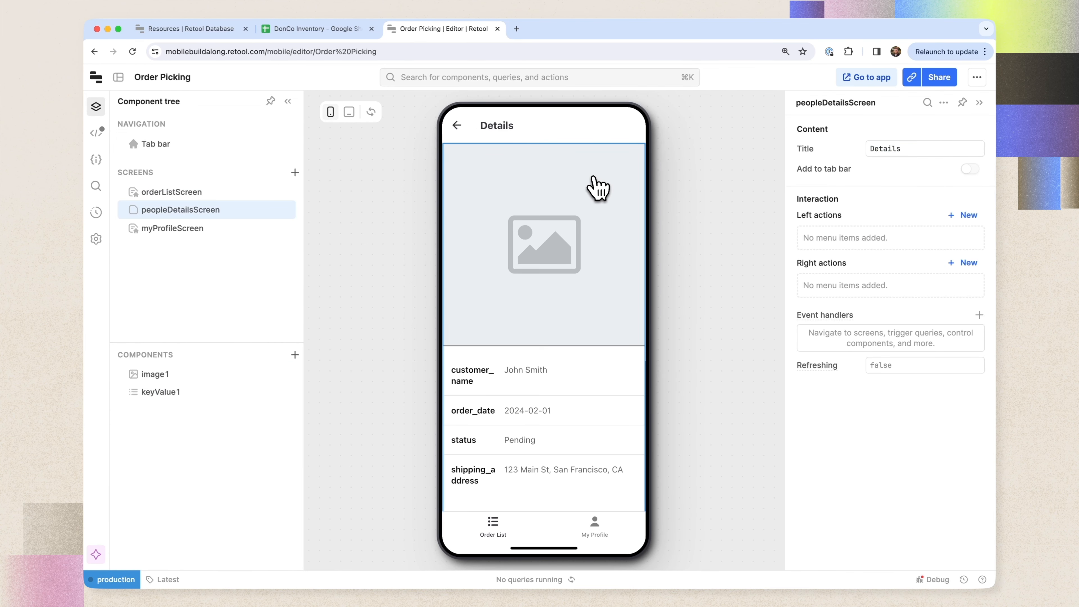
Rename the peopleDetailsScreen screen to orderDetailsScreen.
{"action": "left_click", "coordinate": [457, 126]}
{"action": "left_click", "coordinate": [202, 211]}
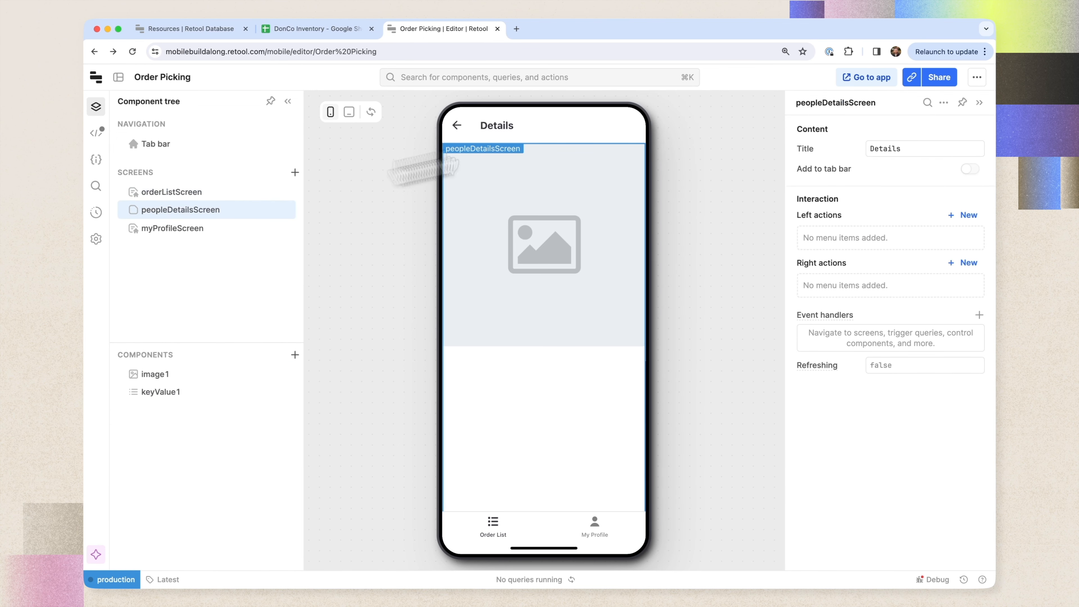
{"action": "left_click", "coordinate": [859, 103]}
{"action": "left_click", "coordinate": [823, 103]}
{"action": "type", "text": "orde"}
{"action": "key", "text": "Return"}
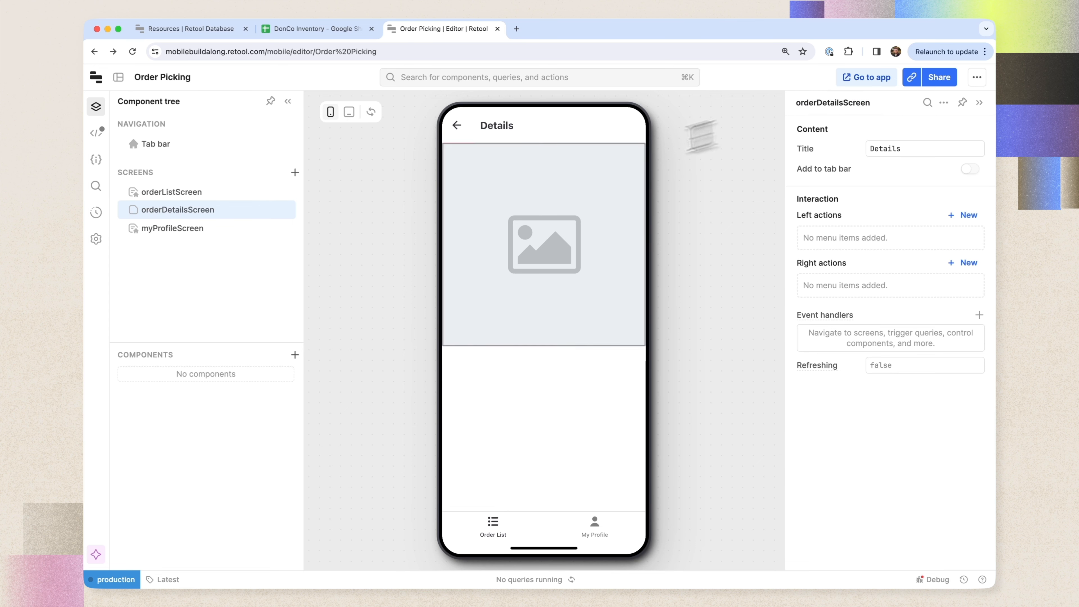
Open Order 1's details from the order list preview and return, and examine the status column in the DonCo Inventory orders sheet.
{"action": "left_click", "coordinate": [457, 125]}
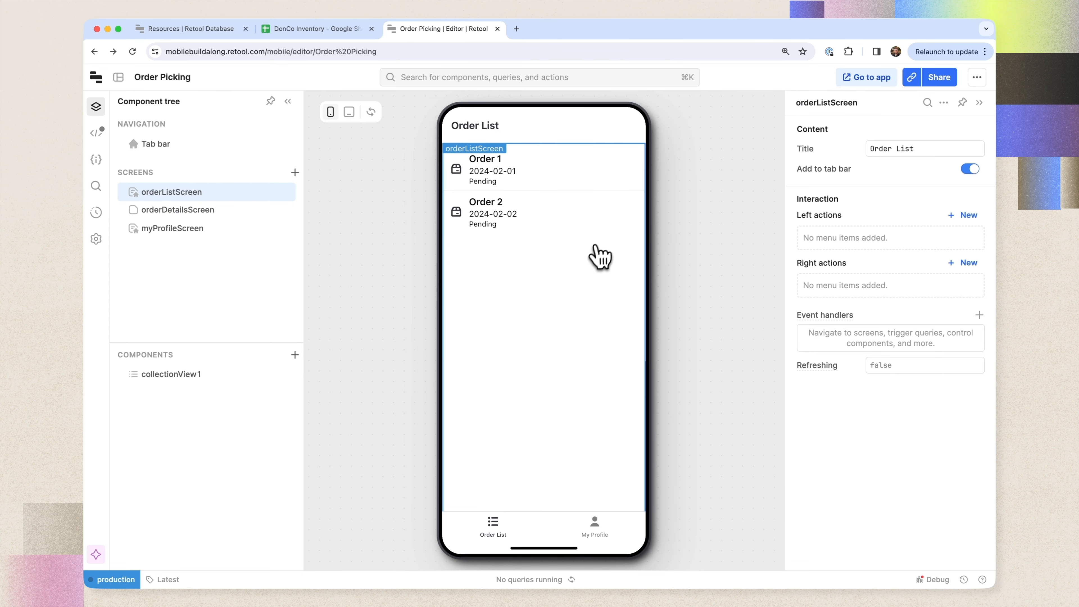
{"action": "left_click", "coordinate": [571, 187]}
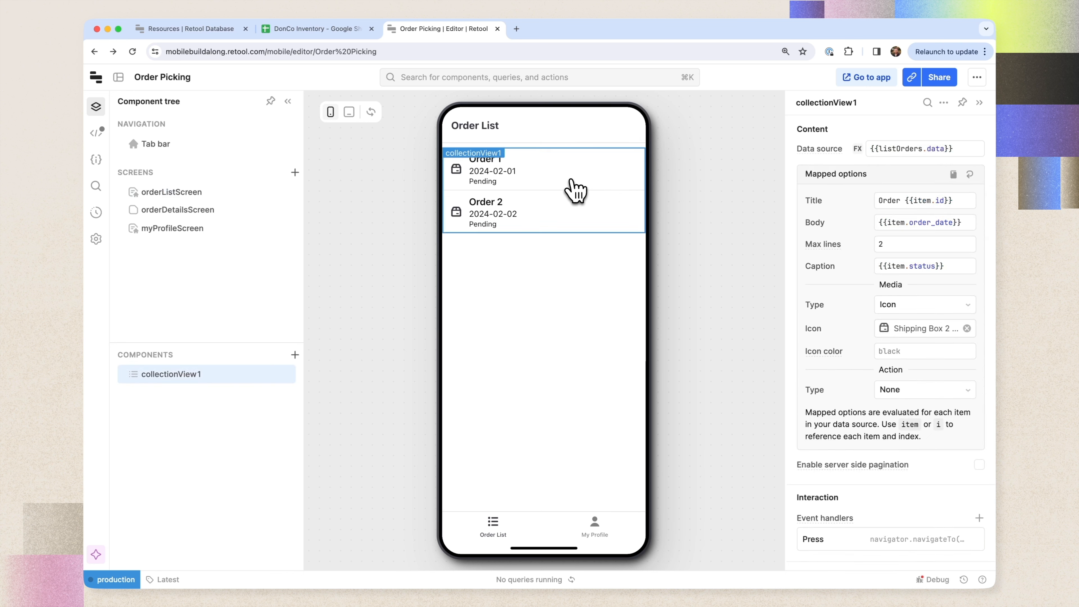
{"action": "left_click", "coordinate": [582, 174]}
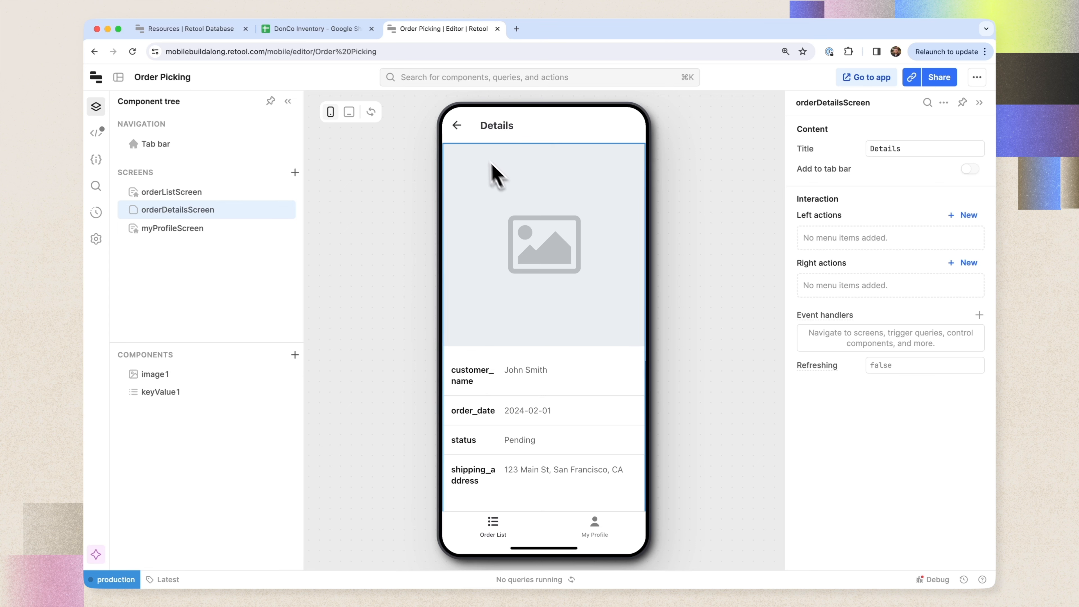
{"action": "left_click", "coordinate": [458, 126]}
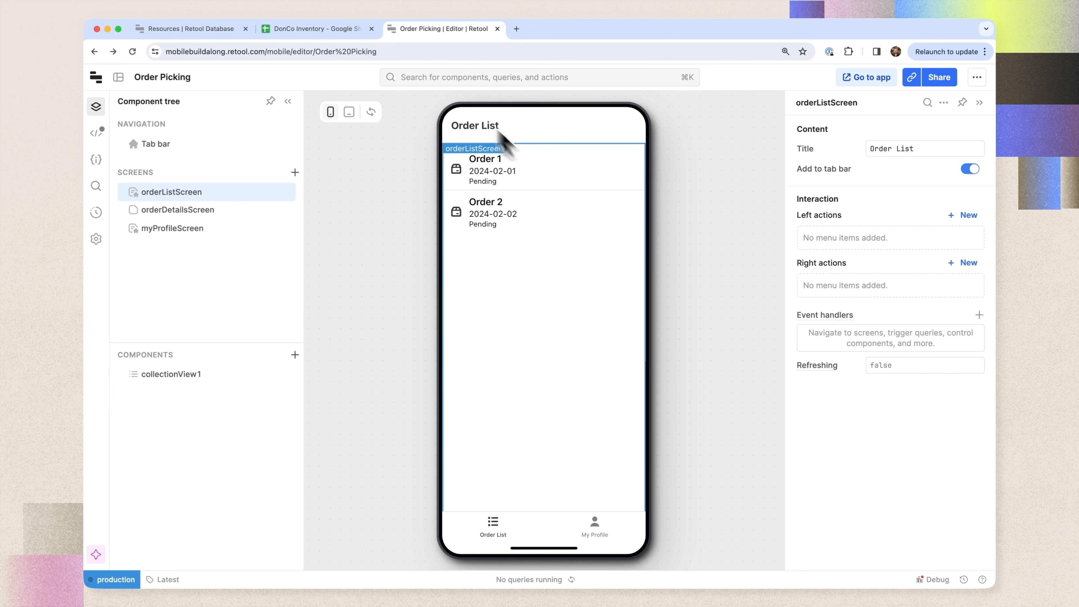
{"action": "left_click", "coordinate": [324, 30]}
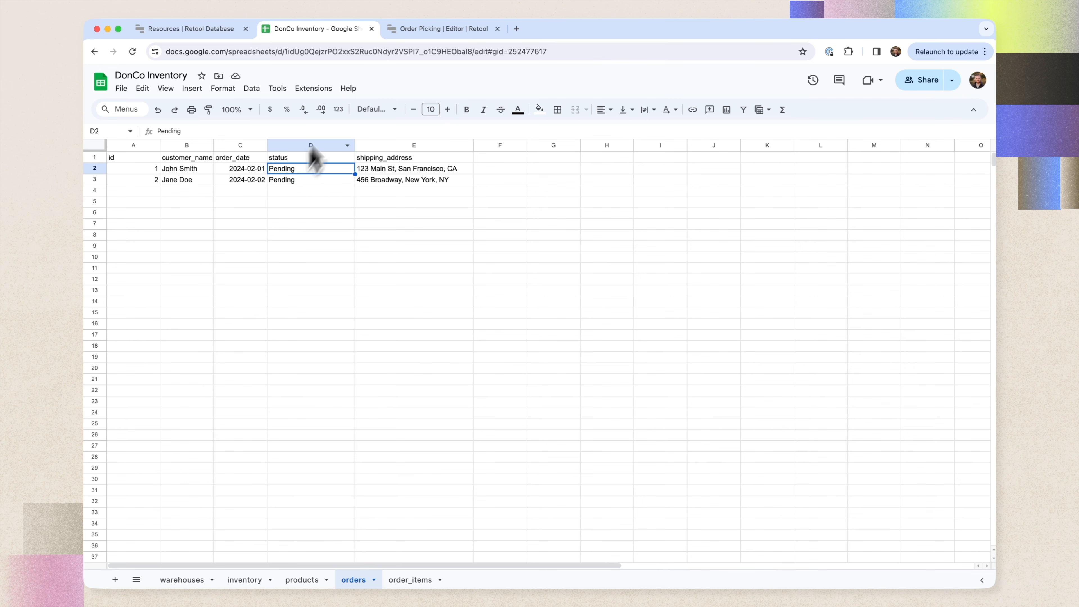
{"action": "left_click", "coordinate": [438, 29]}
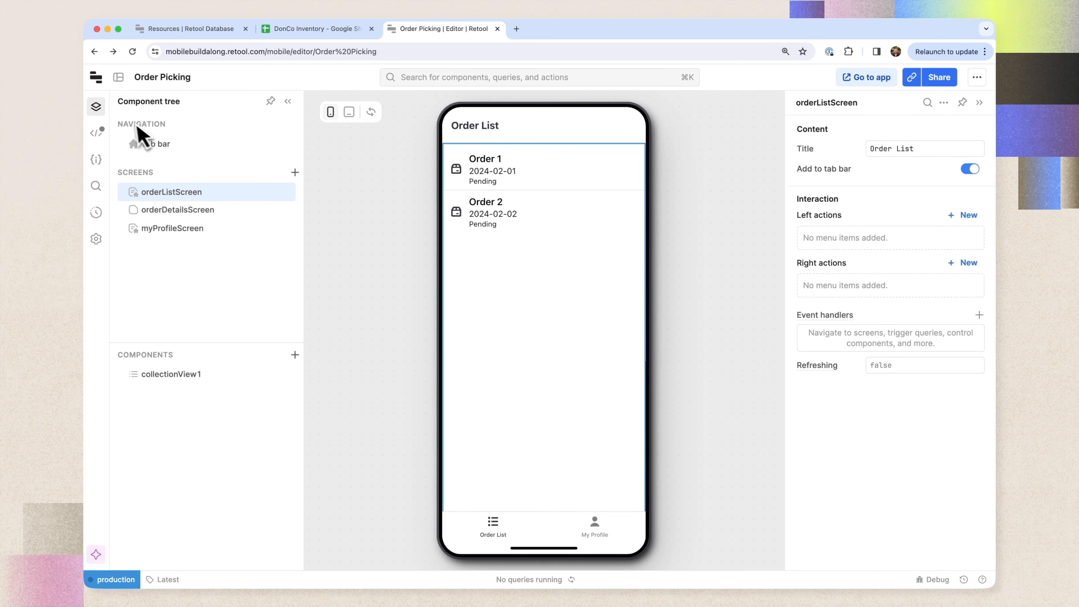
Duplicate the listOrders query and name the copy updateOrderStatus.
{"action": "left_click", "coordinate": [96, 133]}
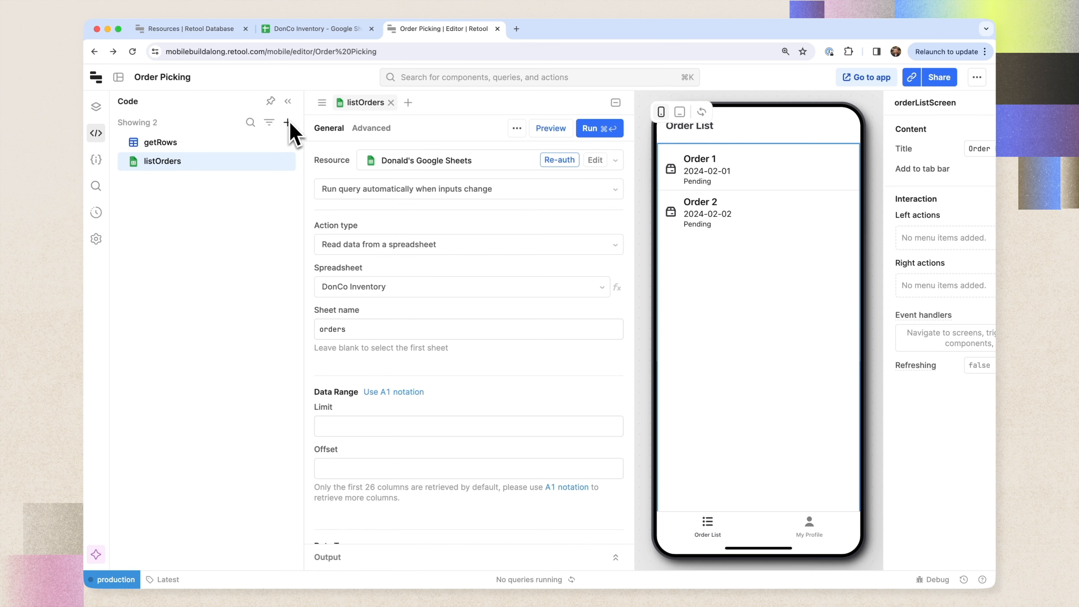
{"action": "left_click", "coordinate": [283, 162]}
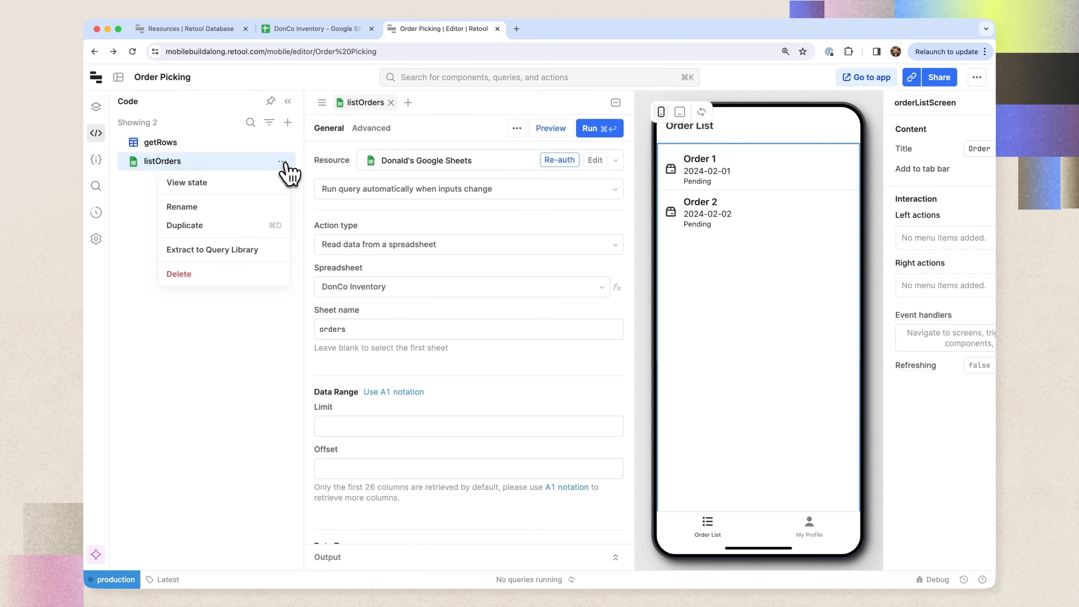
{"action": "left_click", "coordinate": [214, 225]}
{"action": "key", "text": "super+a"}
{"action": "type", "text": "up"}
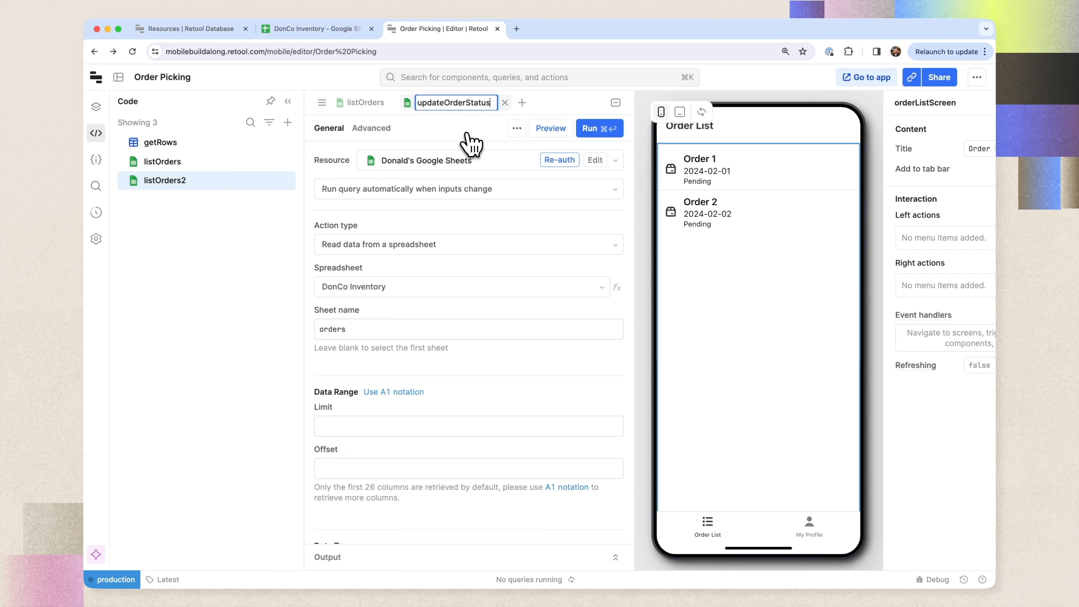
{"action": "key", "text": "Return"}
Disable the result transformer of updateOrderStatus and change its action type to Update a spreadsheet.
{"action": "scroll", "coordinate": [514, 204], "scroll_direction": "down", "scroll_amount": 8}
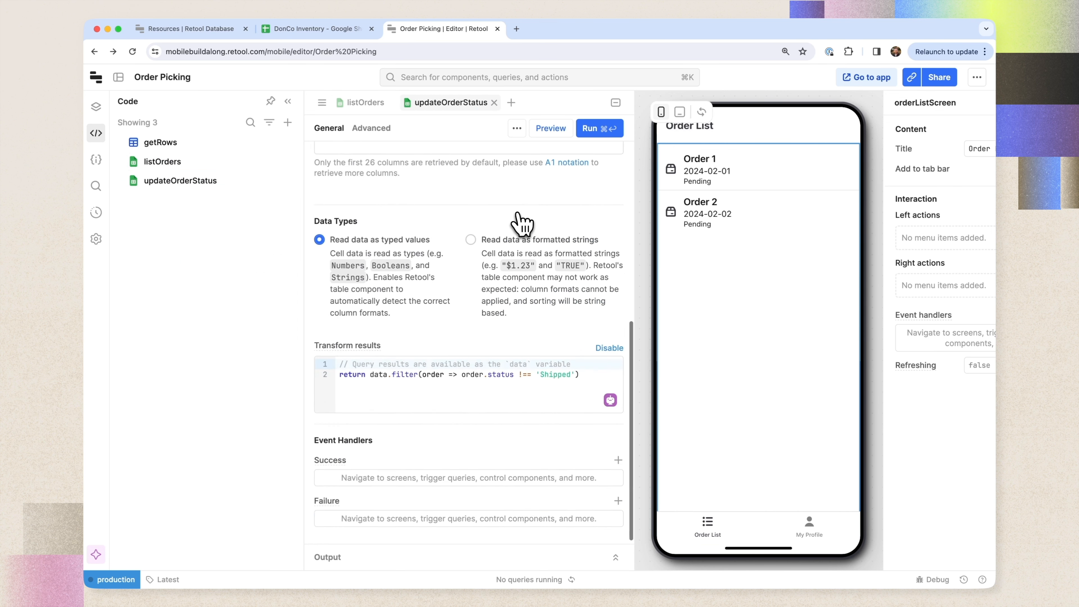
{"action": "left_click", "coordinate": [604, 344]}
{"action": "scroll", "coordinate": [604, 349], "scroll_direction": "up", "scroll_amount": 10}
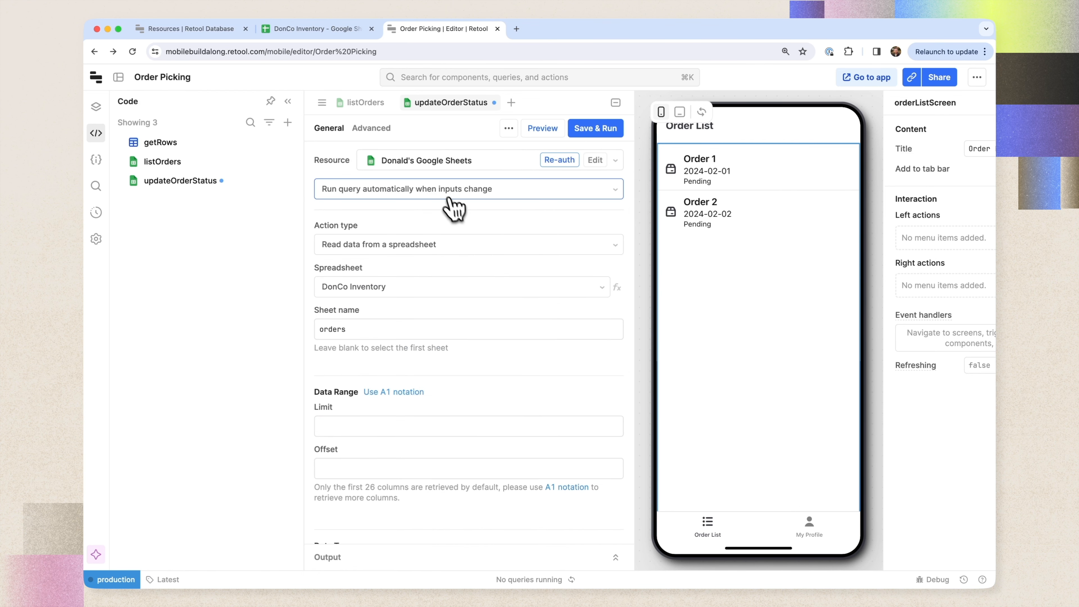
{"action": "left_click", "coordinate": [398, 246]}
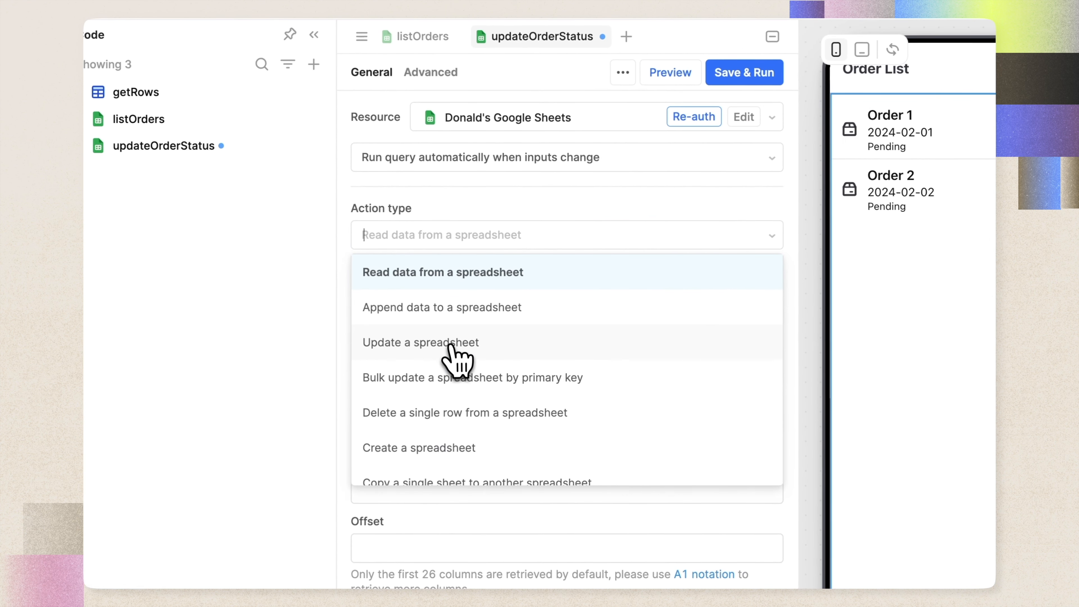
{"action": "left_click", "coordinate": [484, 339]}
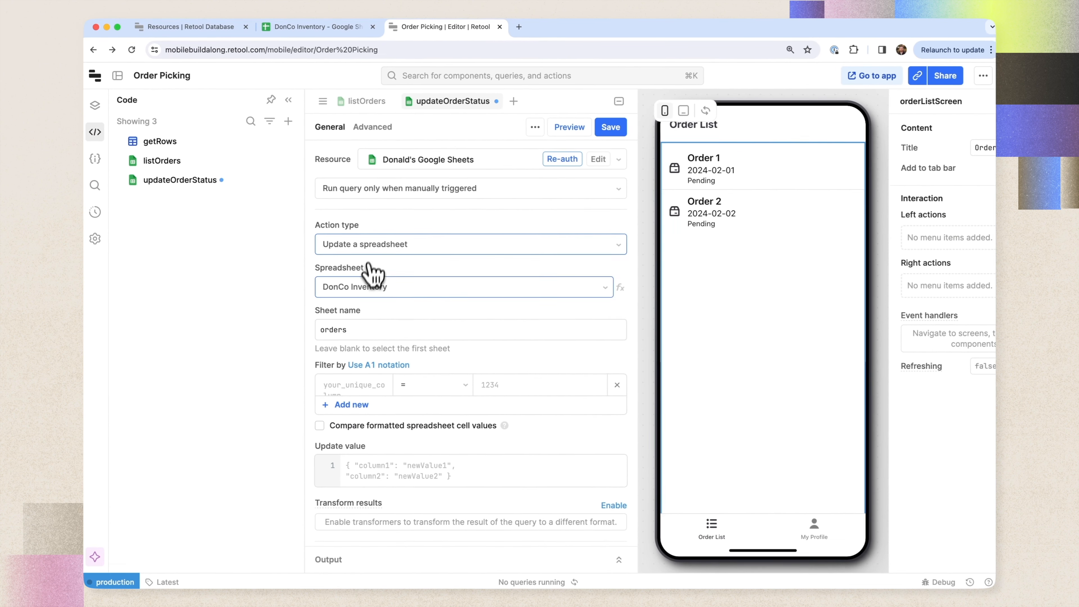
Check the id column in the orders sheet and filter the updateOrderStatus query by id = {{orderId}}.
{"action": "scroll", "coordinate": [356, 333], "scroll_direction": "down", "scroll_amount": 1}
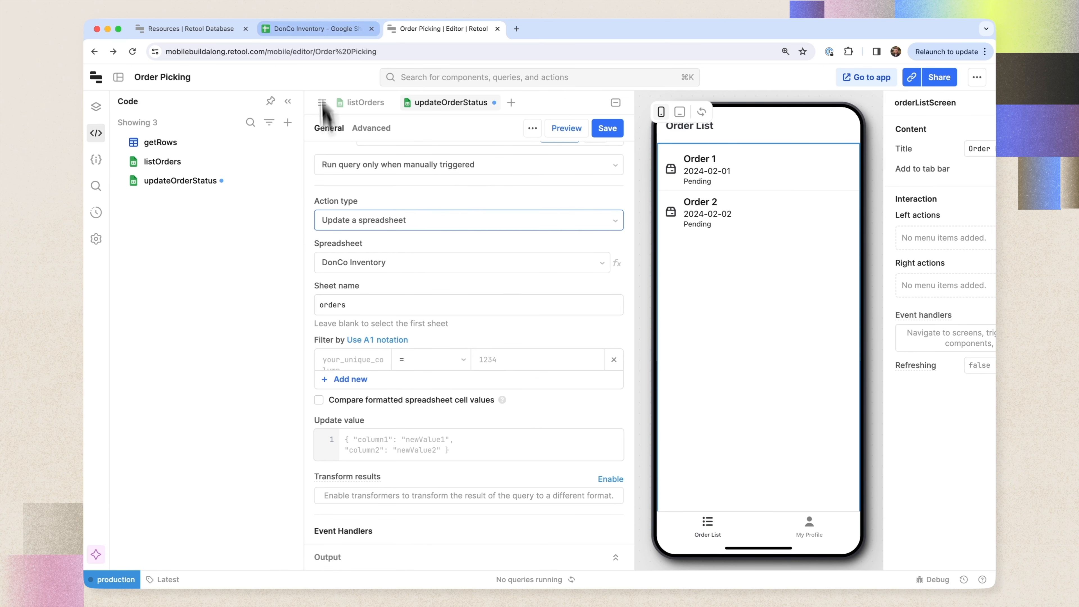
{"action": "left_click", "coordinate": [317, 29]}
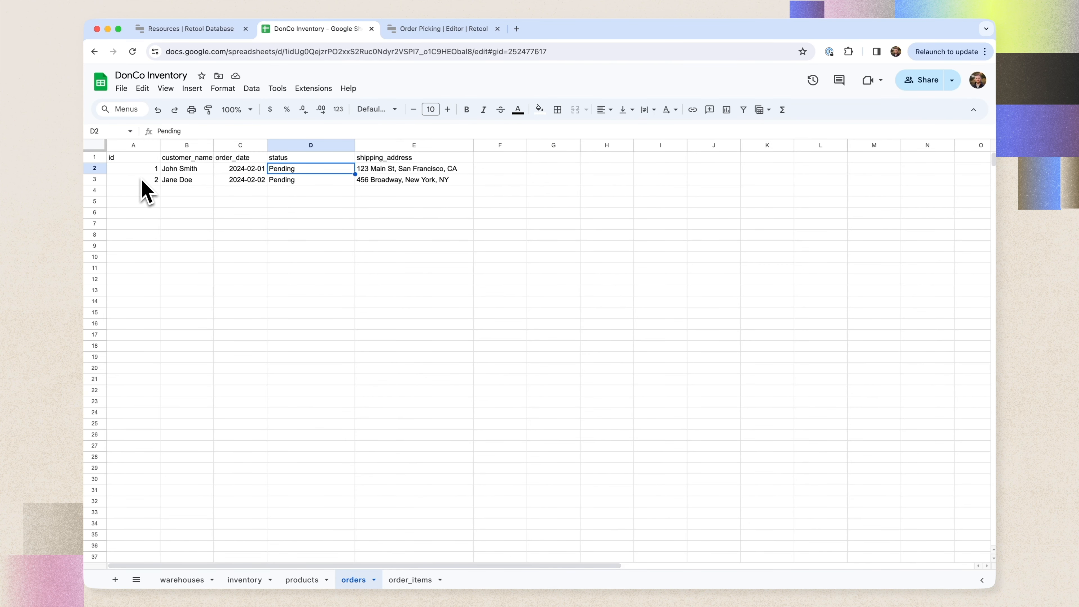
{"action": "left_click", "coordinate": [429, 30]}
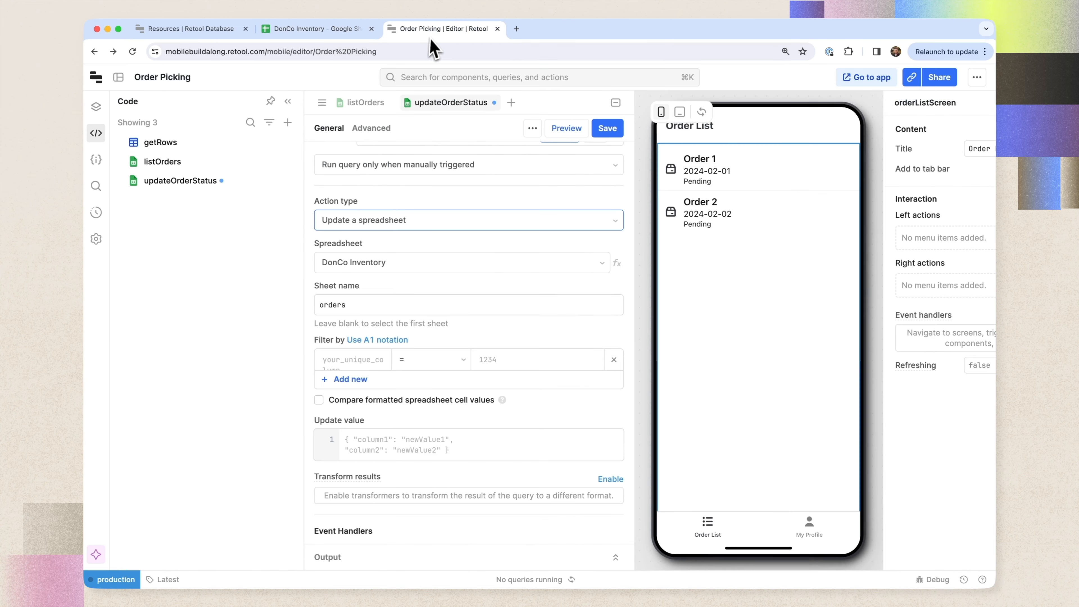
{"action": "left_click", "coordinate": [350, 359]}
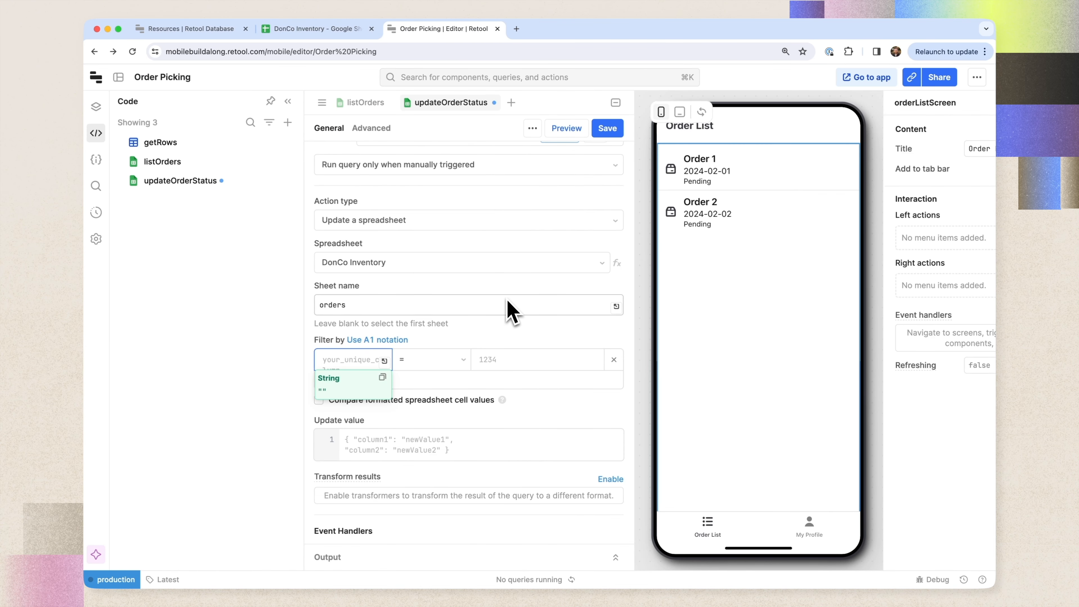
{"action": "left_click", "coordinate": [507, 360]}
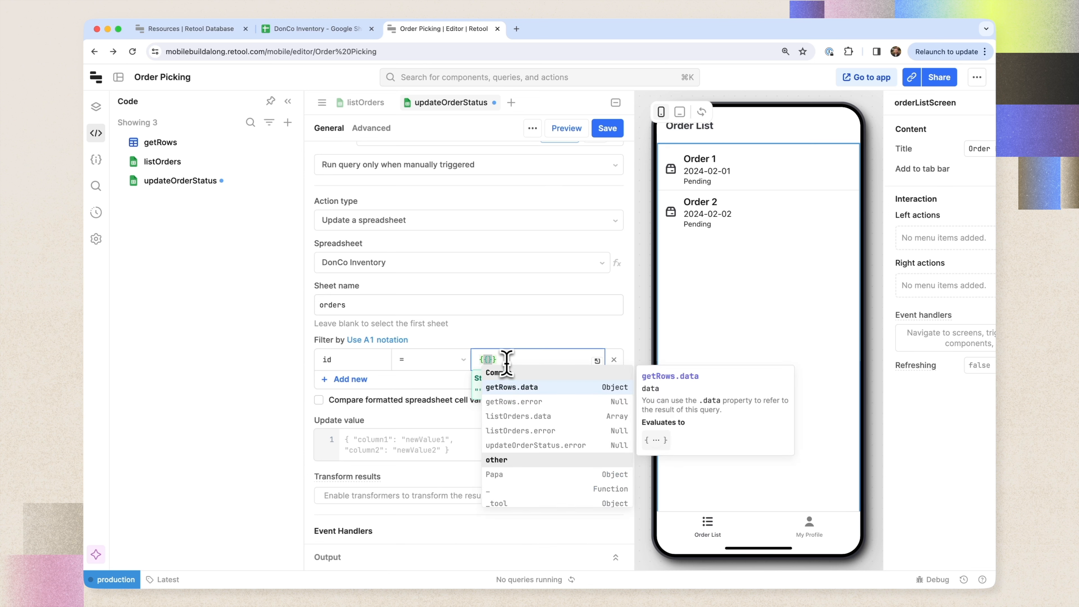
{"action": "type", "text": "orderId"}
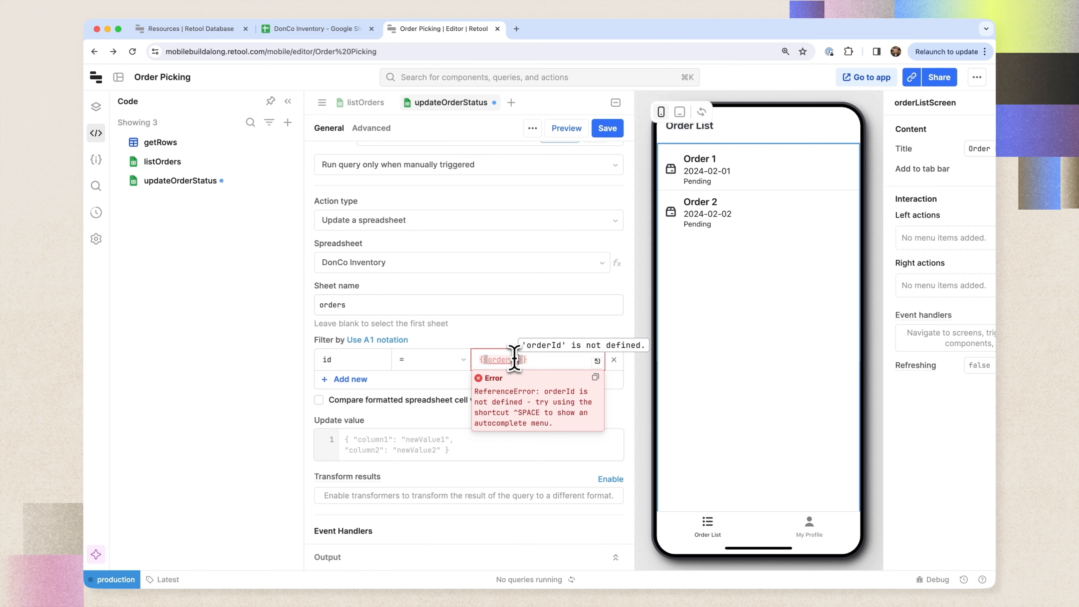
Set the query's update value to {"status": {{newStatus}}} to match the sheet's status column, and save the query.
{"action": "left_click", "coordinate": [209, 390]}
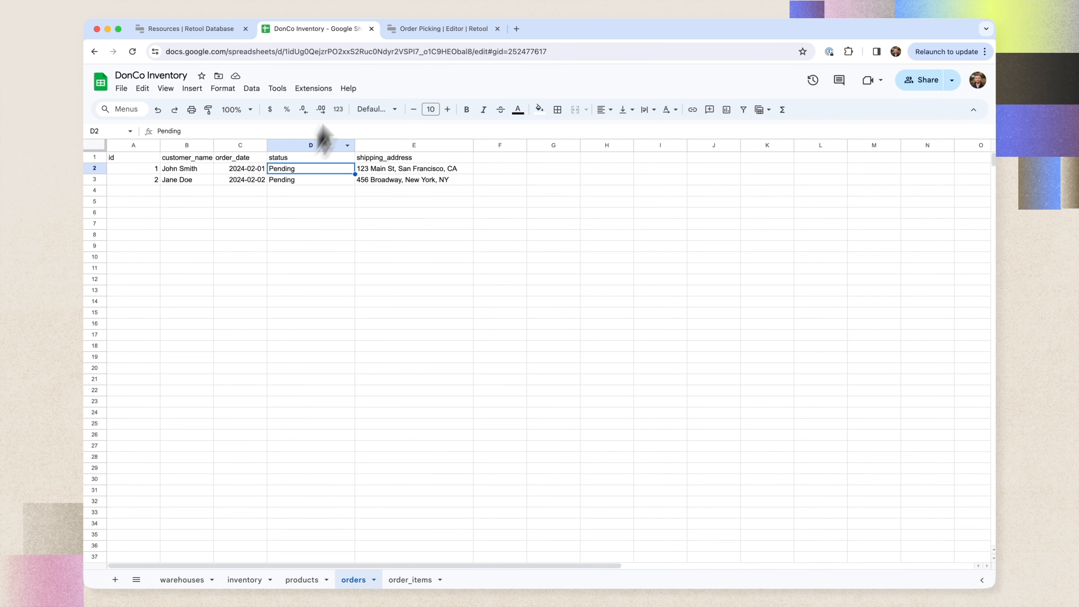
{"action": "left_click", "coordinate": [421, 28]}
{"action": "left_click", "coordinate": [393, 452]}
{"action": "type", "text": "{"}
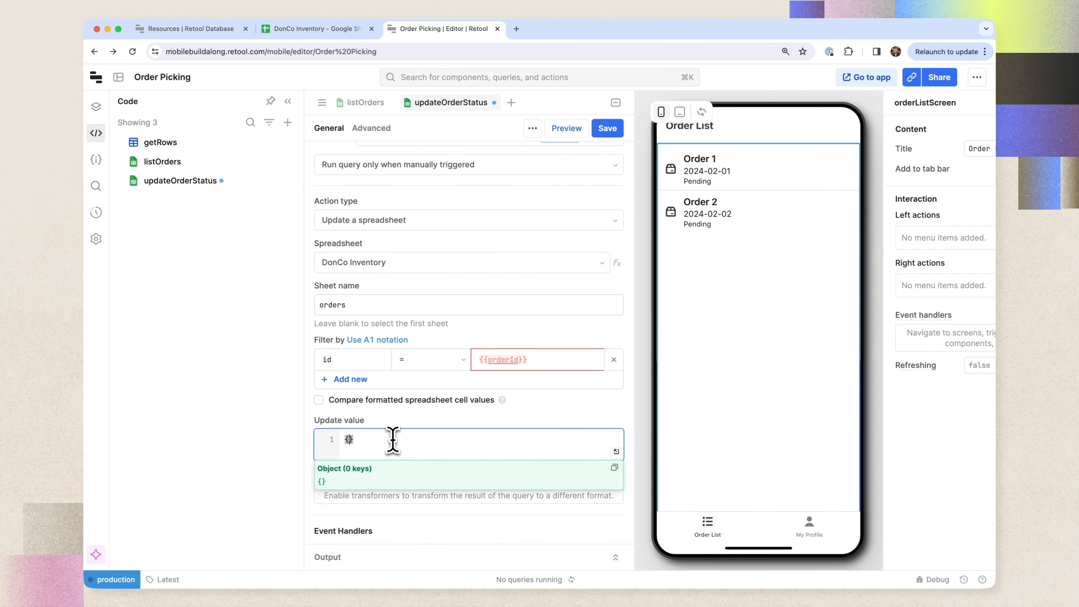
{"action": "type", "text": "\"status\": "}
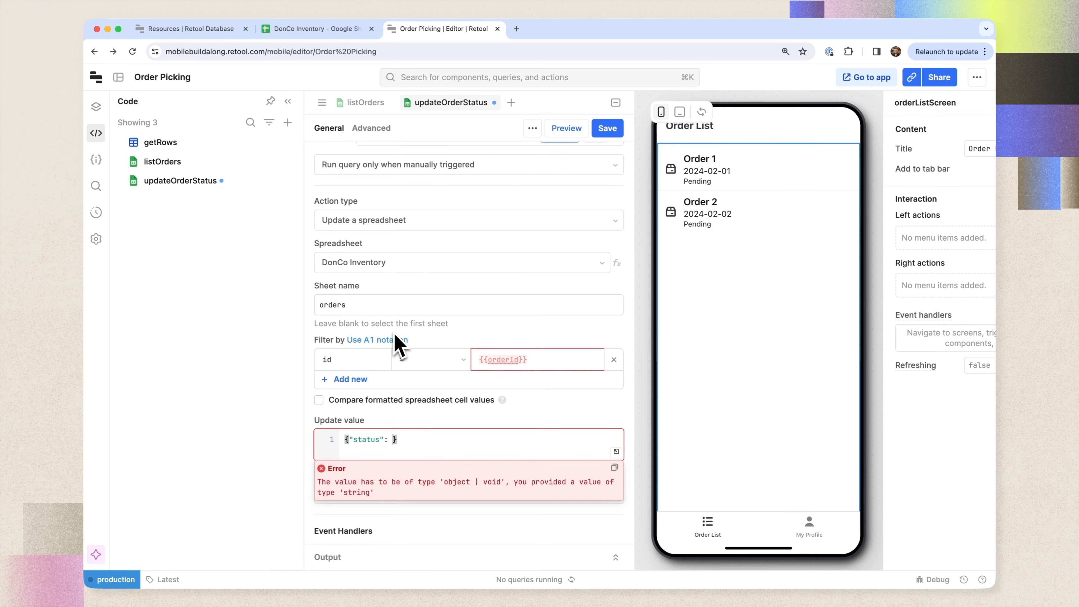
{"action": "type", "text": "{{newSta"}
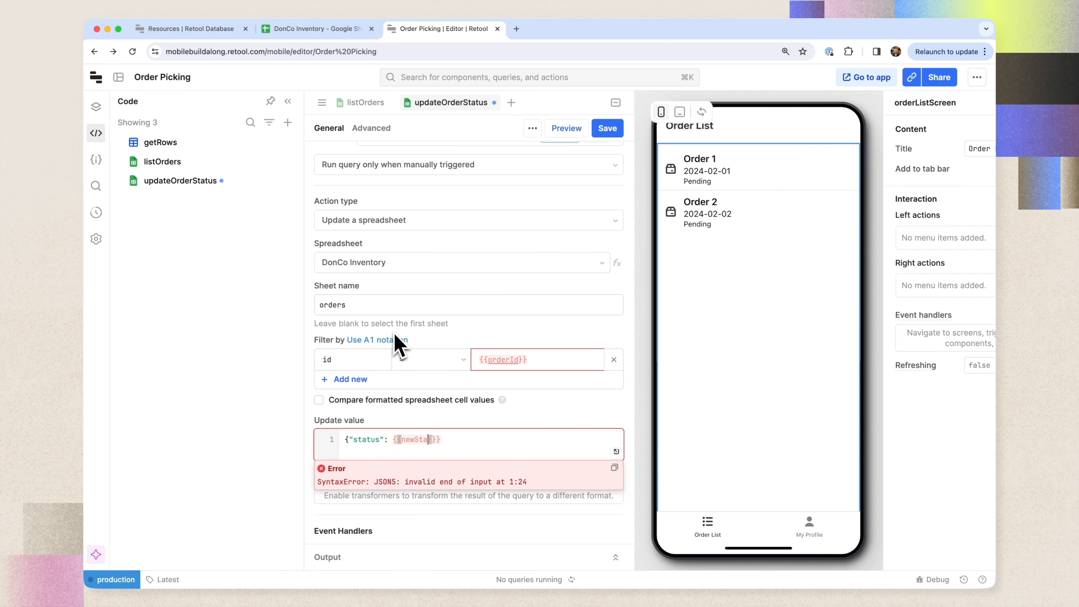
{"action": "left_click", "coordinate": [224, 390]}
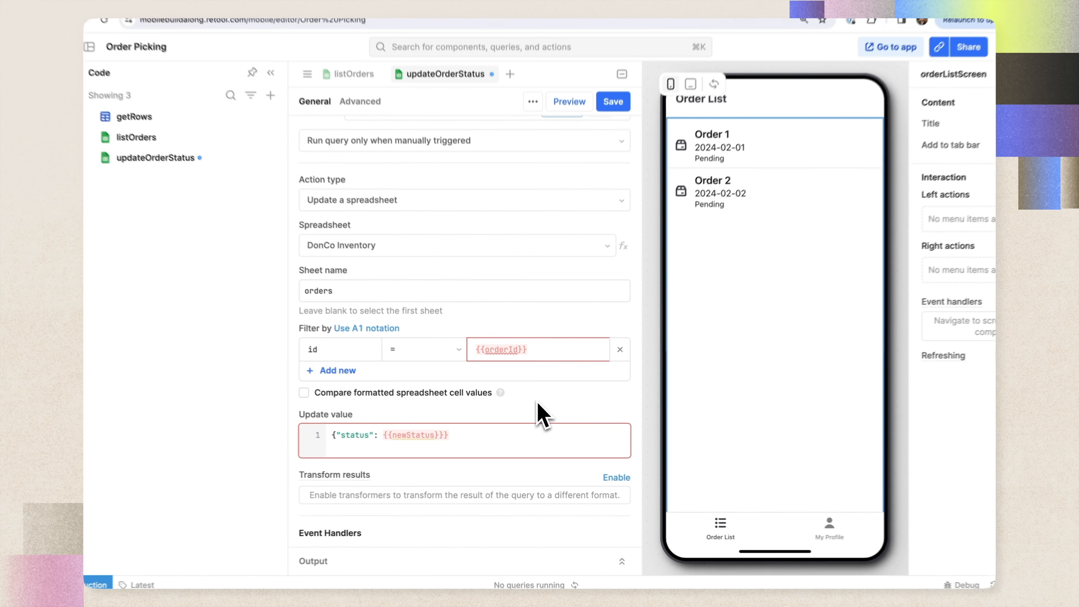
{"action": "scroll", "coordinate": [544, 404], "scroll_direction": "down", "scroll_amount": 2}
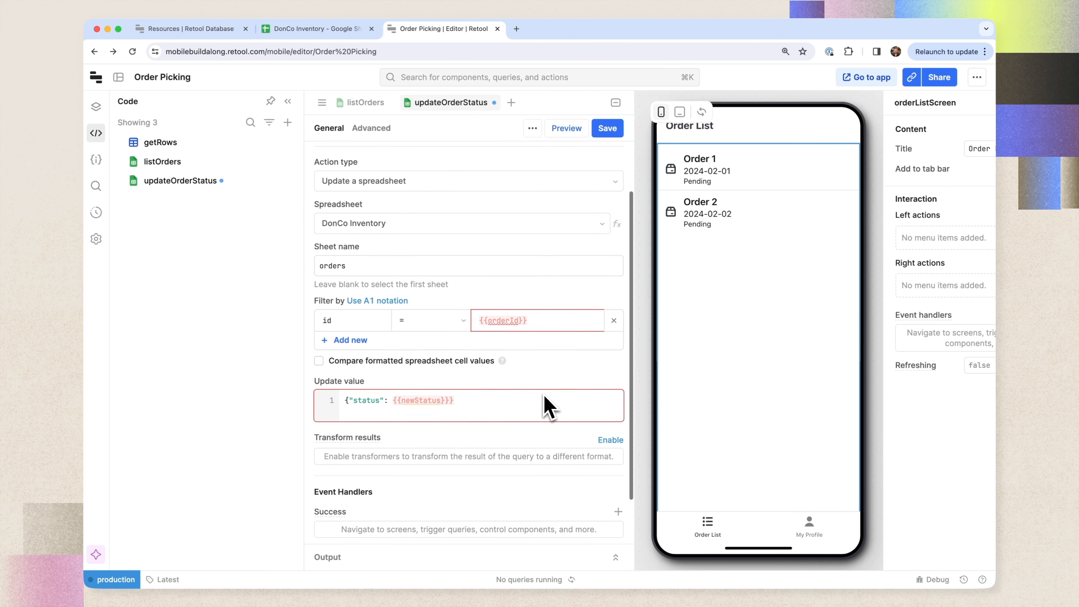
{"action": "scroll", "coordinate": [548, 408], "scroll_direction": "up", "scroll_amount": 2}
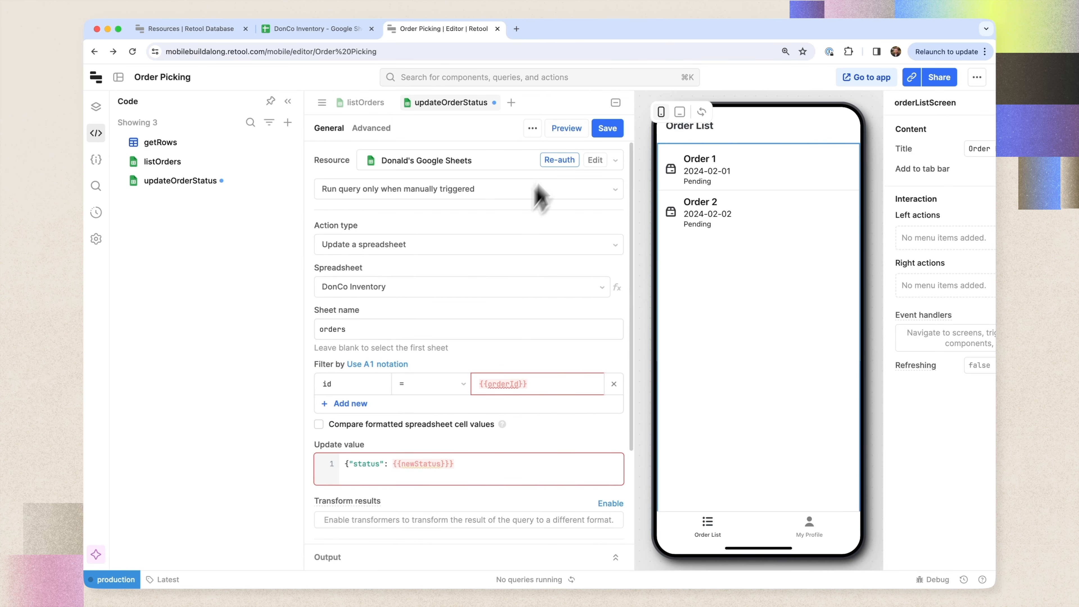
{"action": "left_click", "coordinate": [606, 128]}
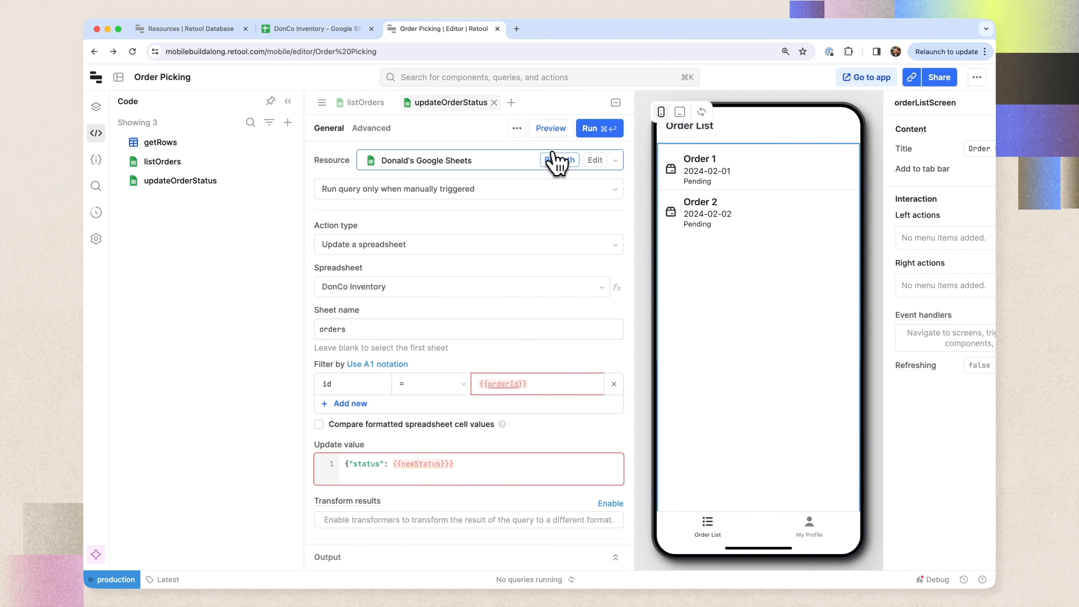
Add a success handler to updateOrderStatus that triggers the listOrders query, and save the query.
{"action": "scroll", "coordinate": [495, 262], "scroll_direction": "down", "scroll_amount": 3}
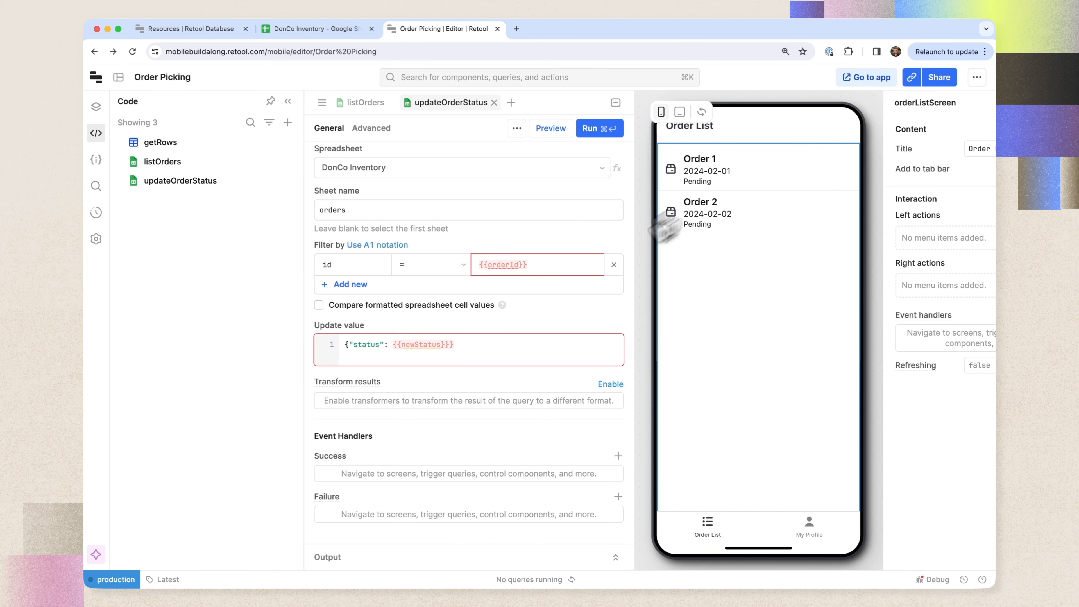
{"action": "left_click", "coordinate": [384, 473]}
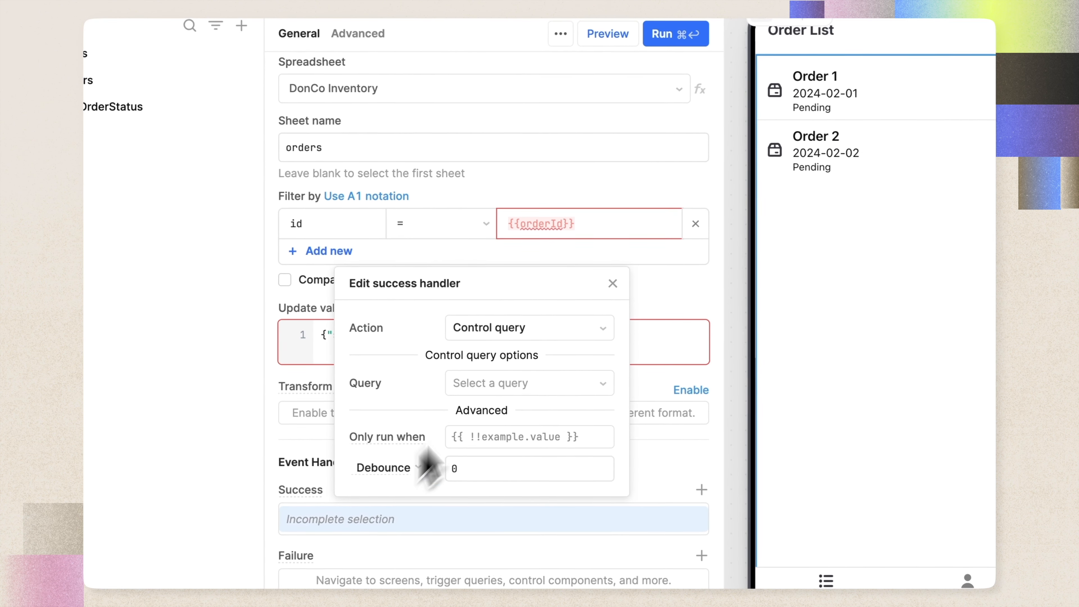
{"action": "left_click", "coordinate": [512, 386]}
{"action": "left_click", "coordinate": [544, 445]}
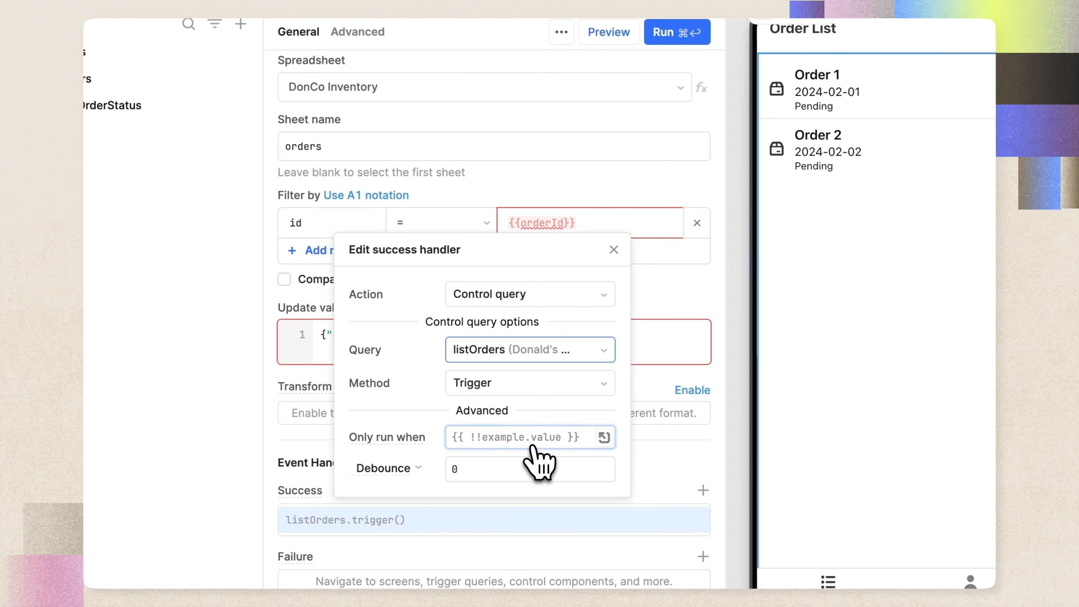
{"action": "left_click", "coordinate": [613, 248]}
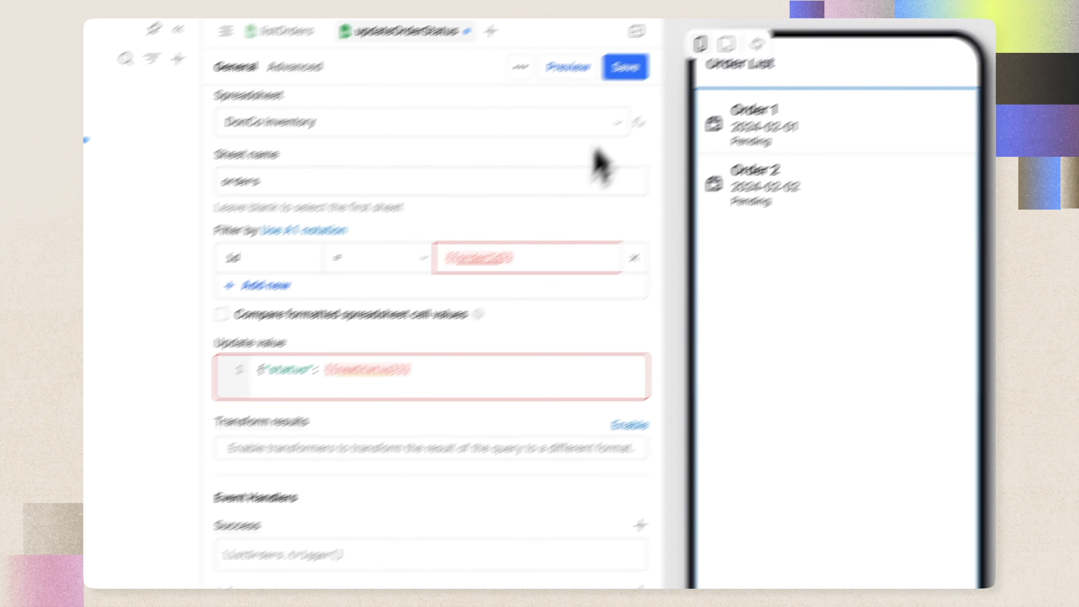
{"action": "left_click", "coordinate": [635, 75]}
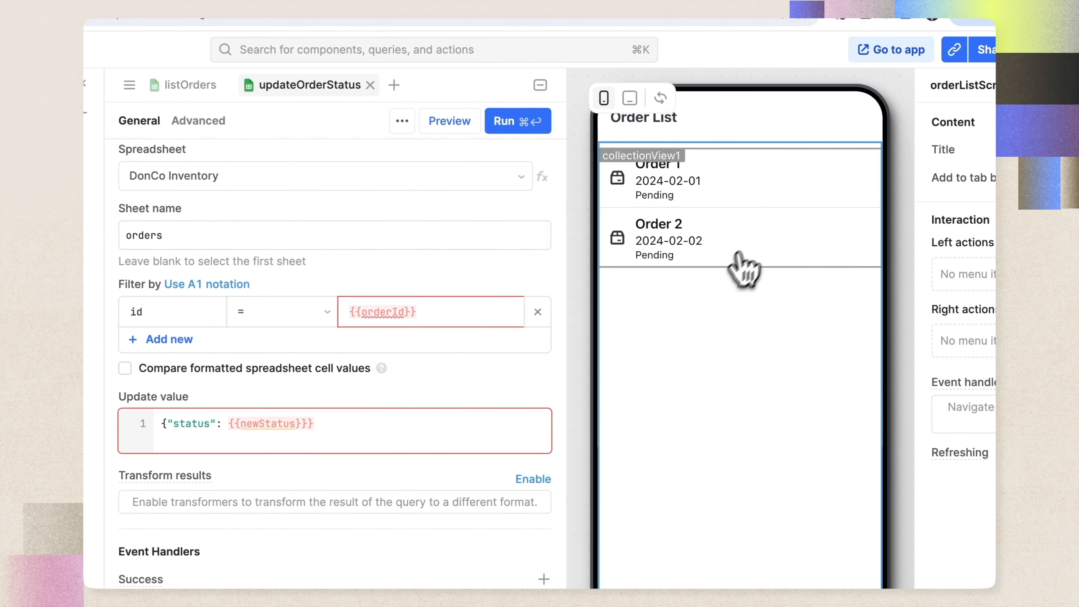
Collapse the query editor and preview the first order's Details screen from the order list.
{"action": "left_click", "coordinate": [750, 244]}
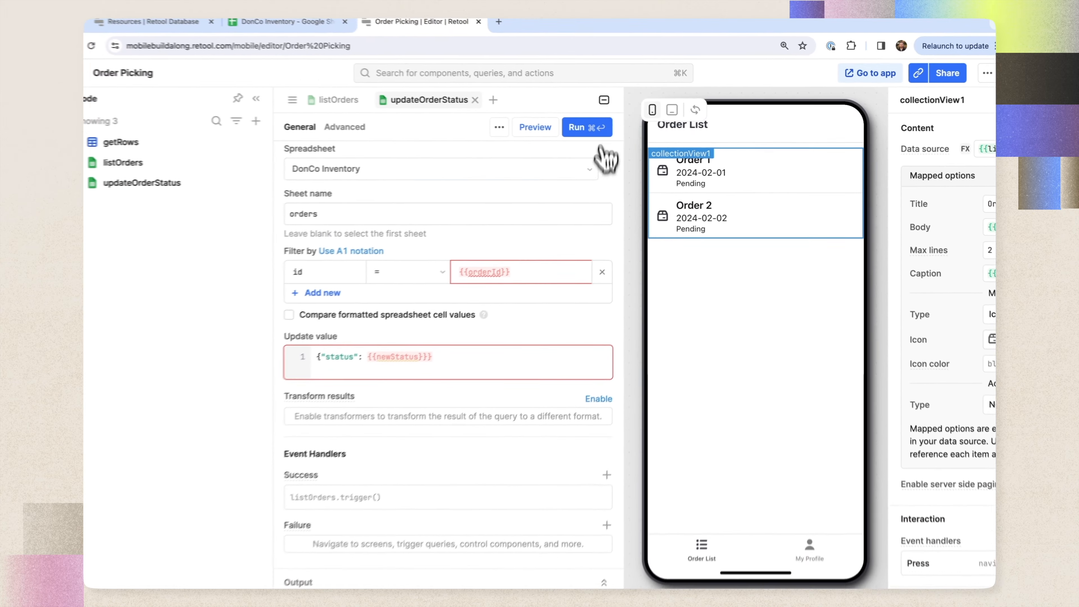
{"action": "left_click", "coordinate": [540, 86]}
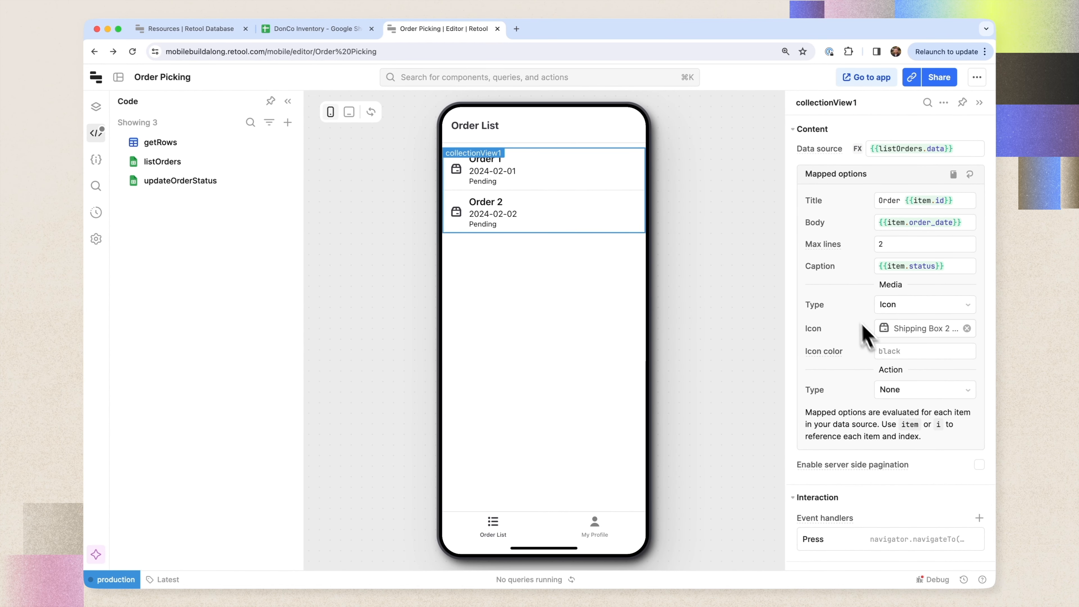
{"action": "left_click", "coordinate": [538, 181]}
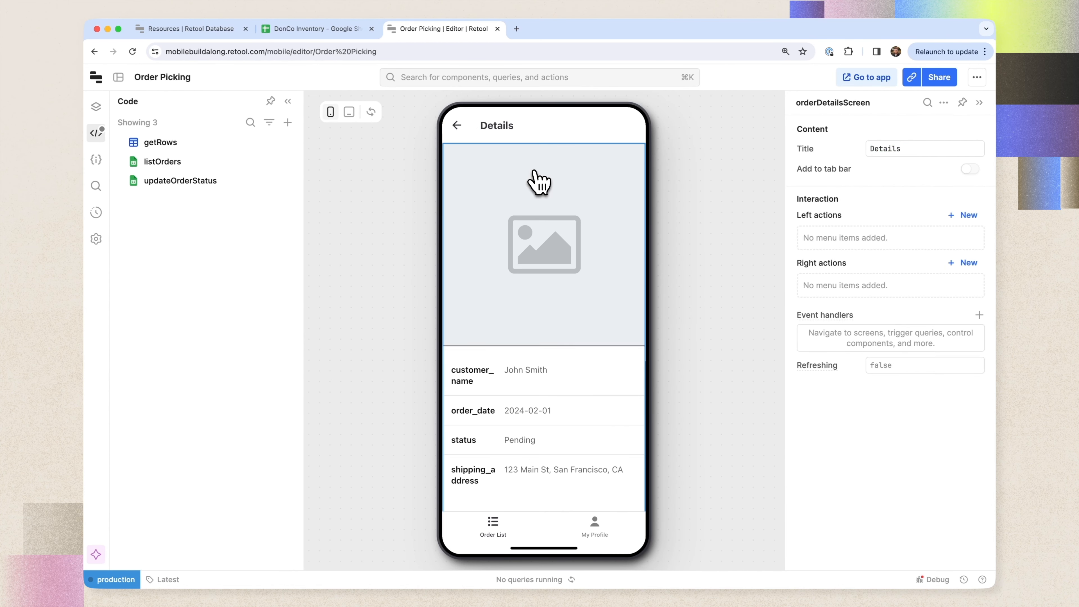
{"action": "left_click", "coordinate": [458, 126]}
Add a second Press event handler to collectionView1 with its action set to Run script.
{"action": "left_click", "coordinate": [506, 172]}
{"action": "scroll", "coordinate": [848, 273], "scroll_direction": "down", "scroll_amount": 5}
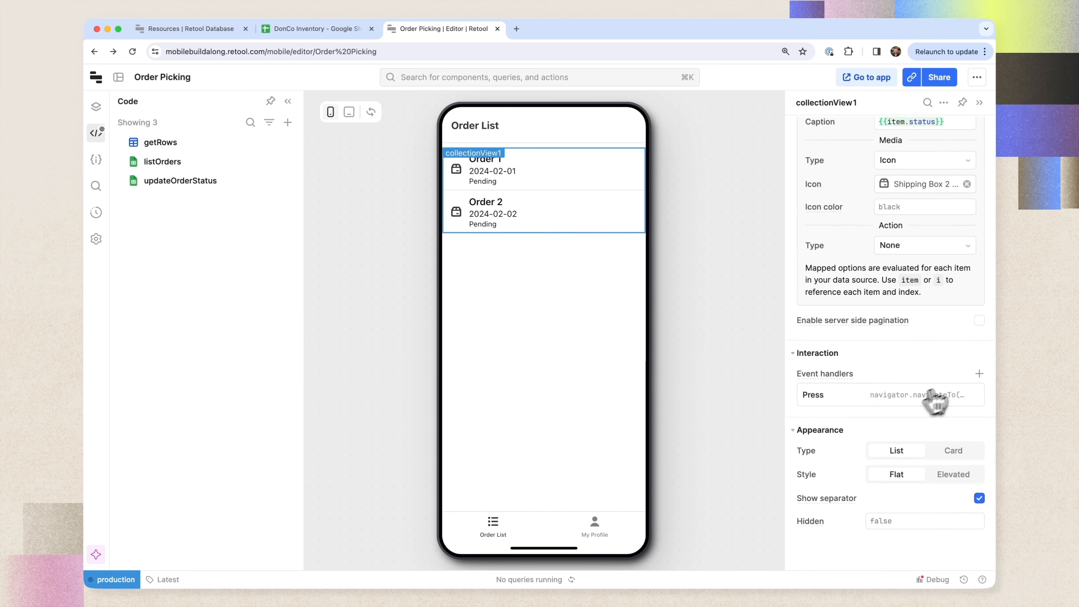
{"action": "left_click", "coordinate": [979, 373]}
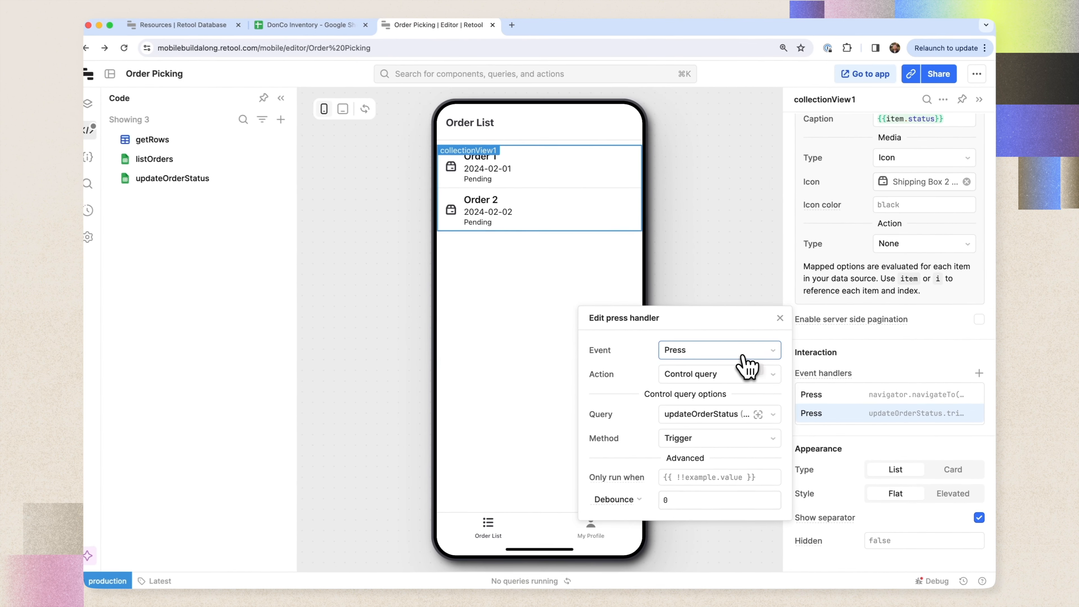
{"action": "left_click", "coordinate": [744, 356]}
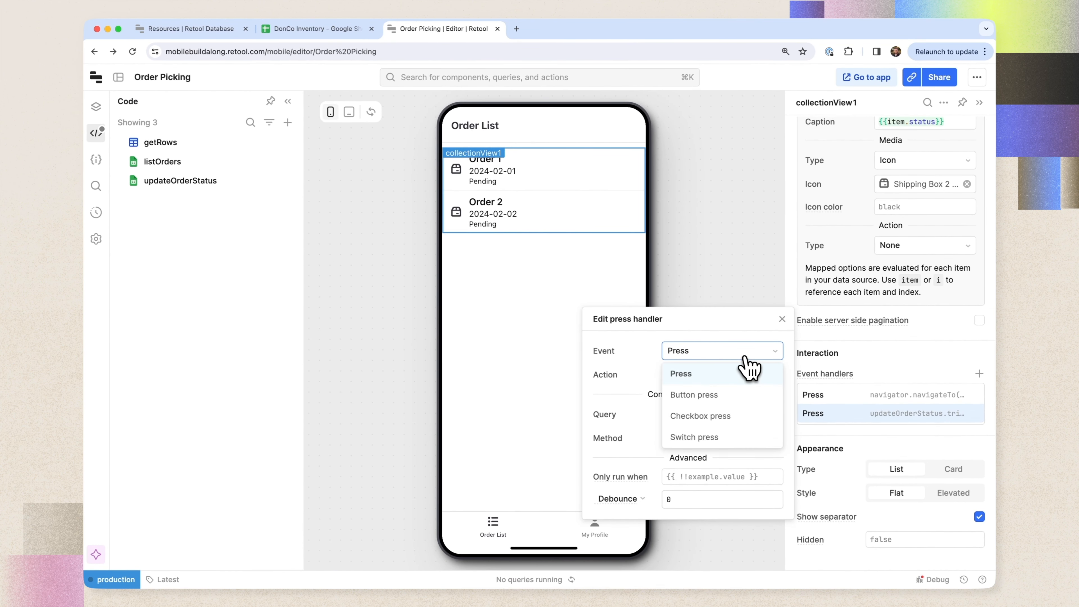
{"action": "left_click", "coordinate": [725, 373]}
{"action": "left_click", "coordinate": [686, 375]}
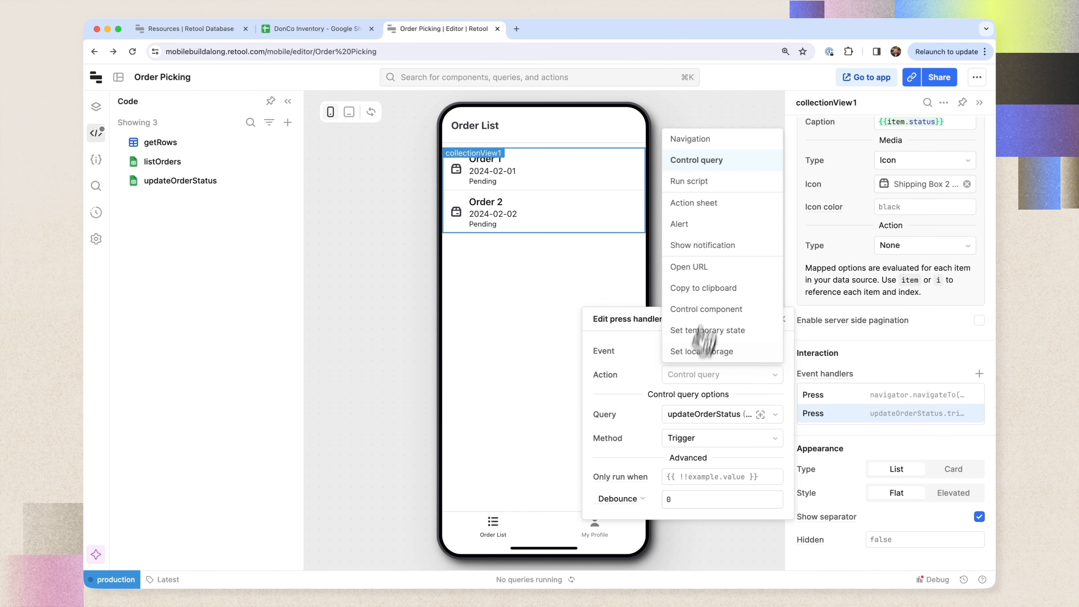
{"action": "left_click", "coordinate": [715, 192]}
Write an updateOrderStatus.trigger call in the handler's script with an additionalScope object.
{"action": "left_click", "coordinate": [700, 442]}
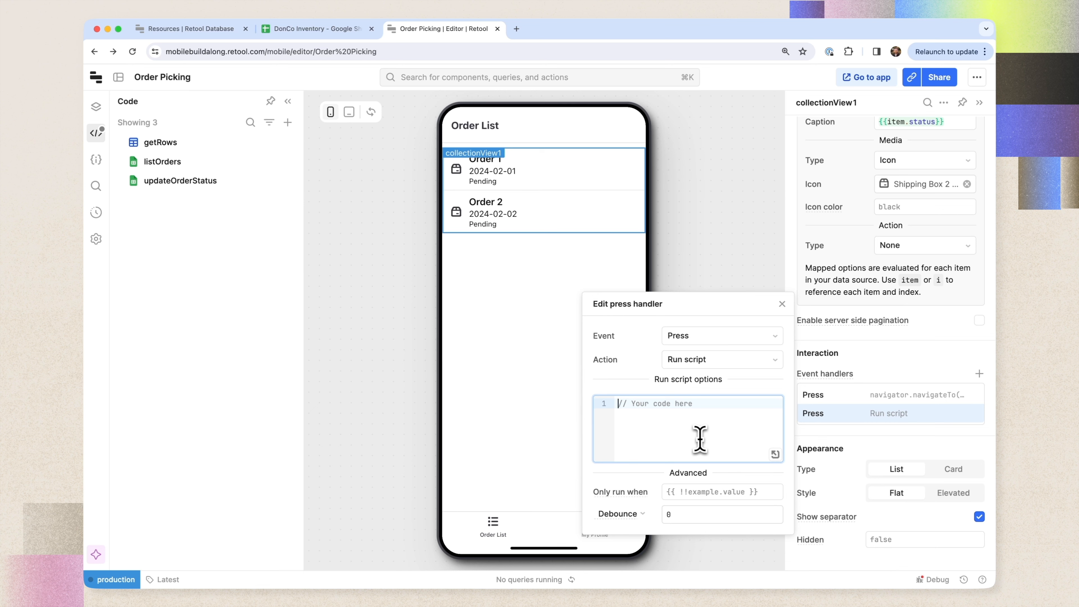
{"action": "type", "text": "updateOrderStatus.trigg"}
{"action": "key", "text": "Return"}
{"action": "type", "text": "({"}
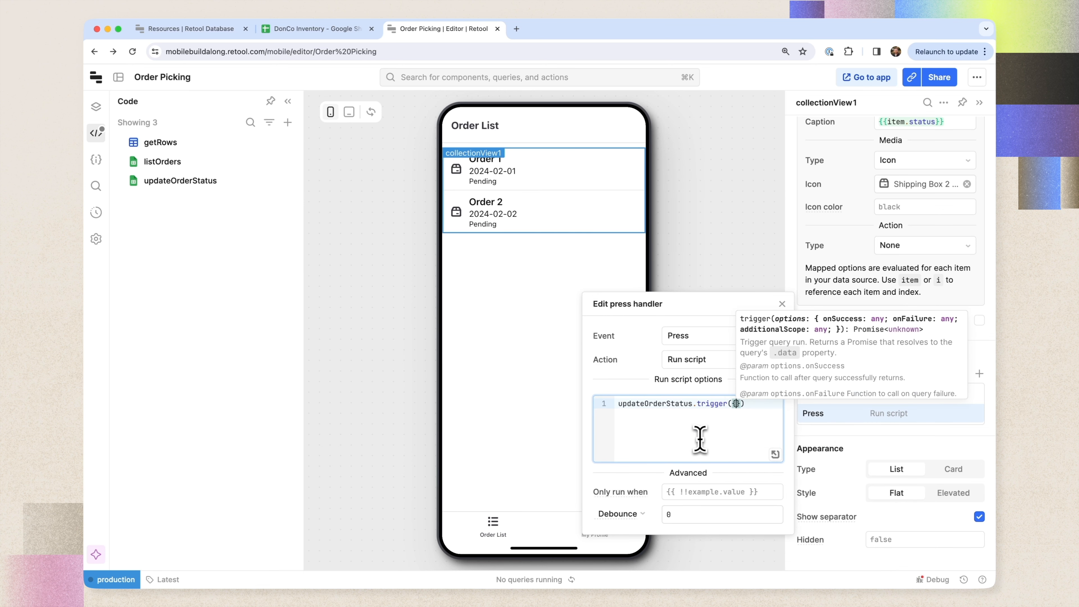
{"action": "key", "text": "Return"}
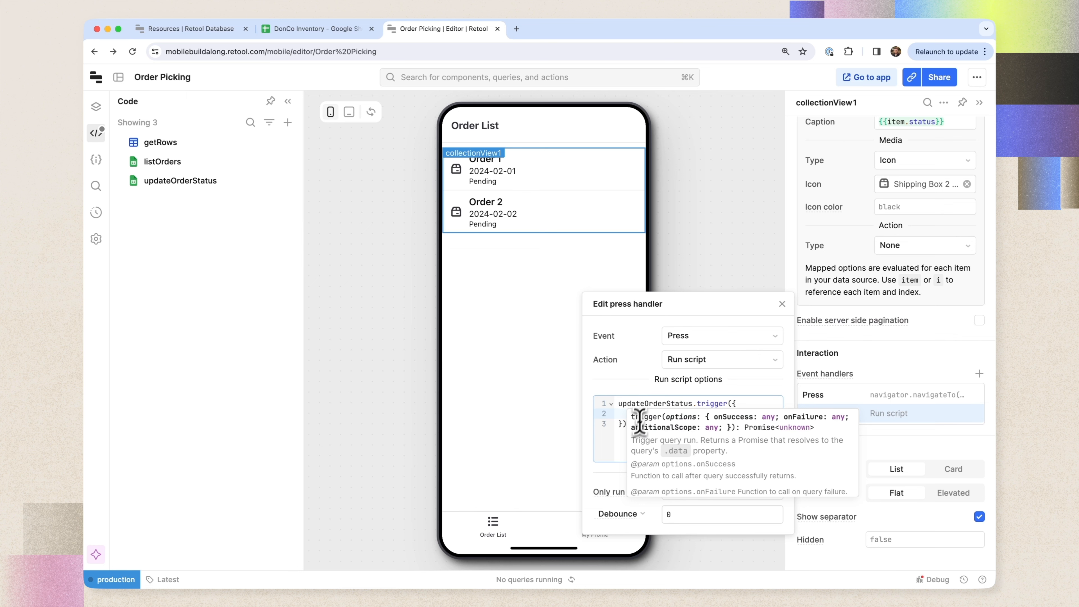
{"action": "left_click", "coordinate": [644, 404]}
{"action": "left_click", "coordinate": [649, 413]}
{"action": "type", "text": "additionalScope"}
{"action": "key", "text": "Return"}
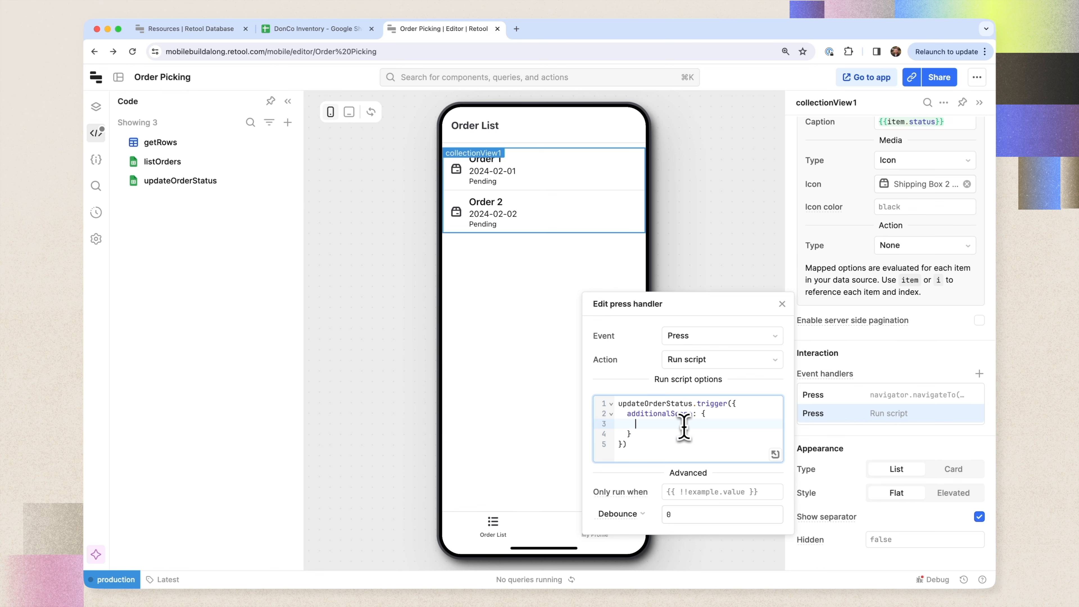
Give additionalScope an empty orderId string and a newStatus of "In Progress".
{"action": "type", "text": "orderId: \""}
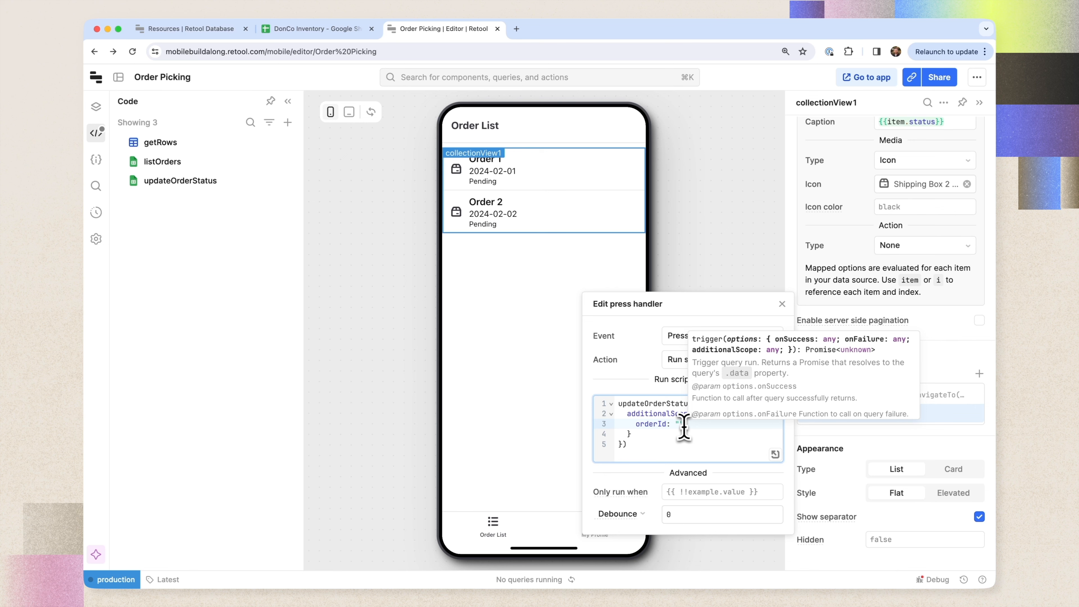
{"action": "key", "text": "Return"}
{"action": "type", "text": "newStatus:"}
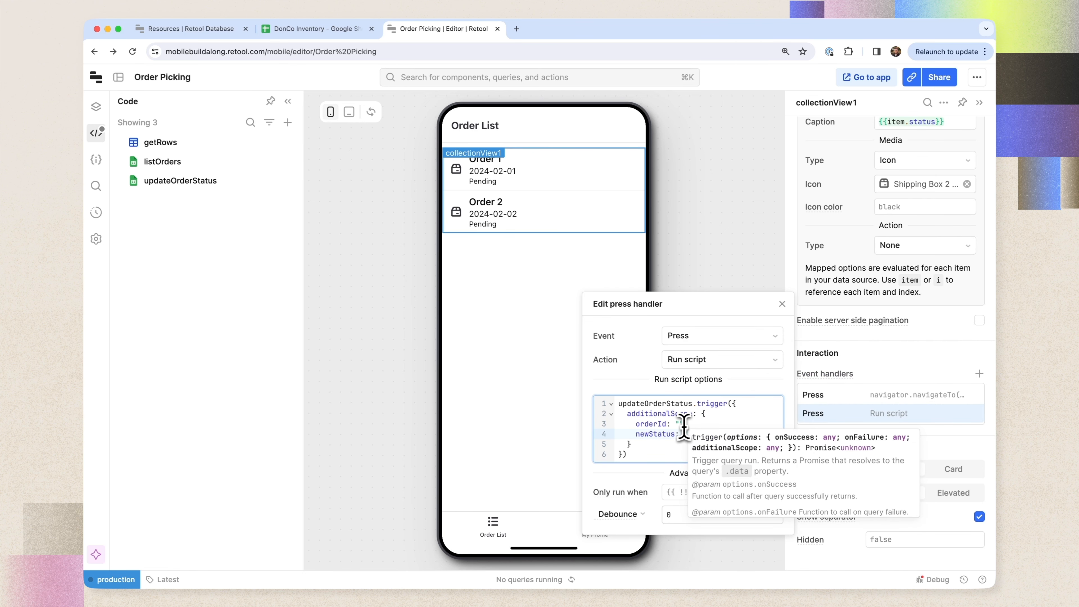
{"action": "type", "text": " \"In Progress"}
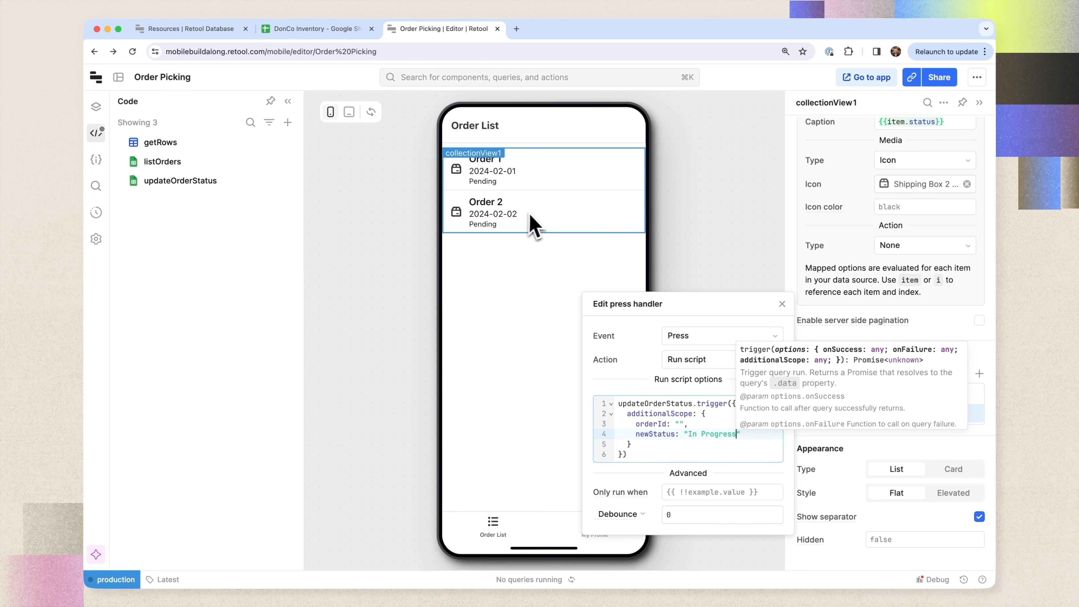
{"action": "left_click", "coordinate": [680, 424]}
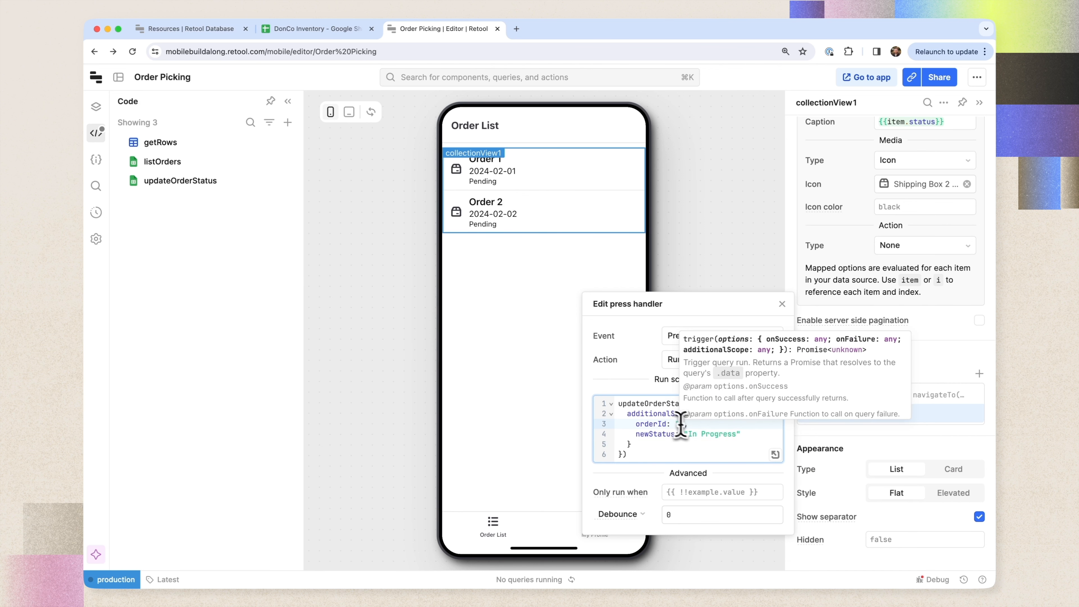
{"action": "left_click", "coordinate": [714, 423]}
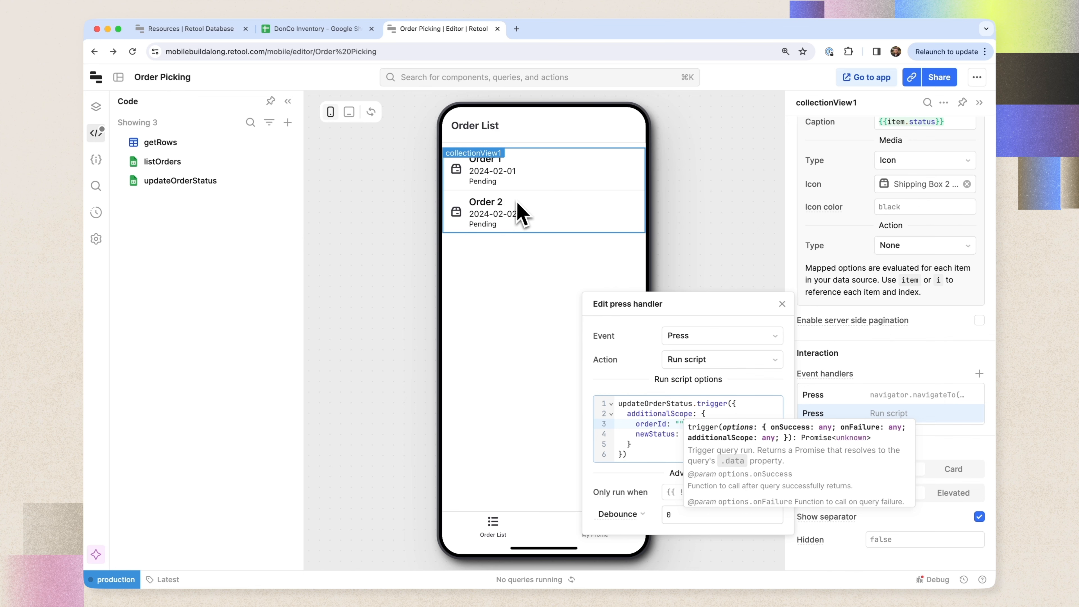
{"action": "left_click", "coordinate": [659, 421]}
{"action": "left_click", "coordinate": [677, 417]}
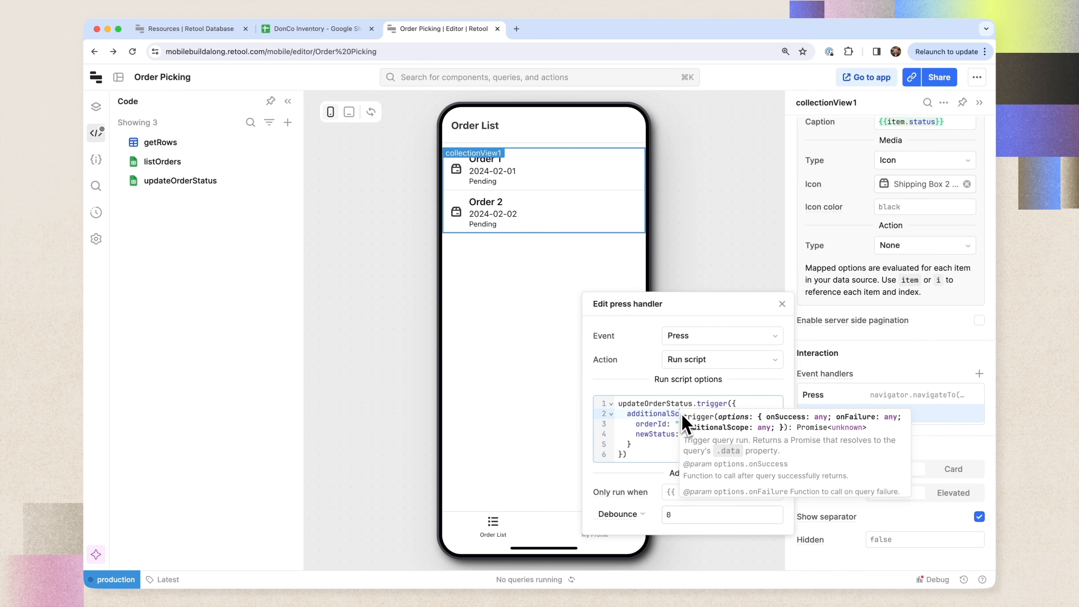
{"action": "left_click", "coordinate": [628, 417]}
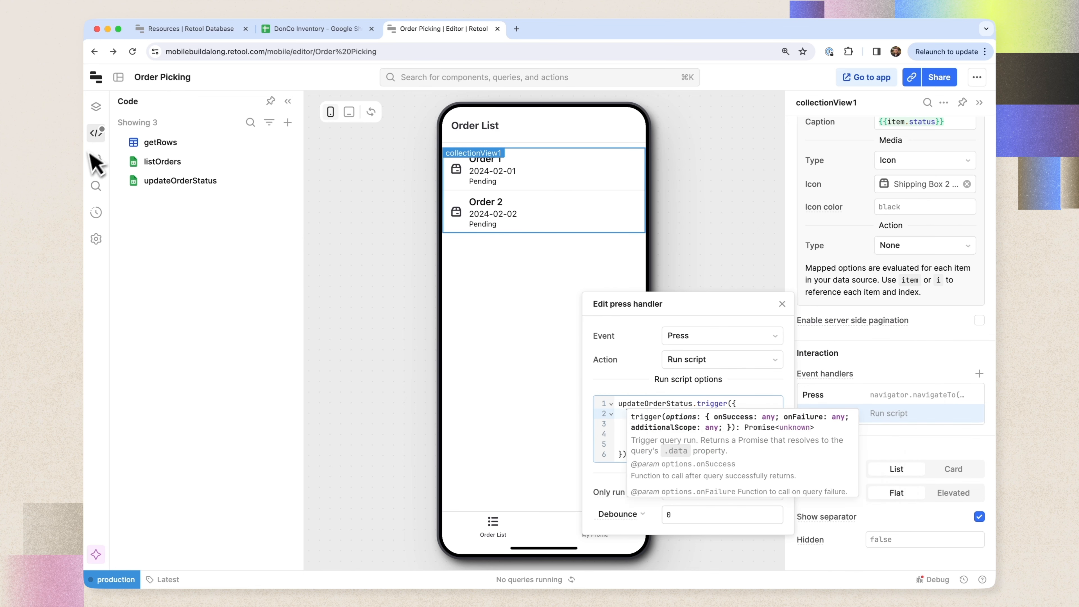
{"action": "left_click", "coordinate": [621, 427]}
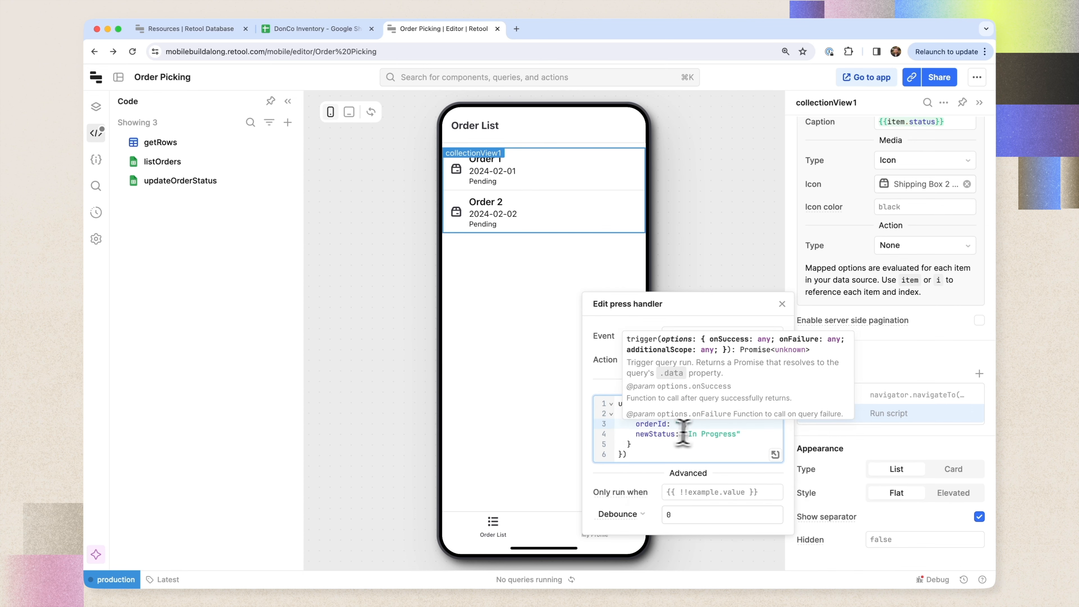
Replace the empty orderId string in the script with collectionView1.selectedItem.id and close the press handler.
{"action": "left_click", "coordinate": [705, 427]}
{"action": "key", "text": "Left"}
{"action": "key", "text": "BackSpace"}
{"action": "key", "text": "BackSpace"}
{"action": "type", "text": "collectionView1"}
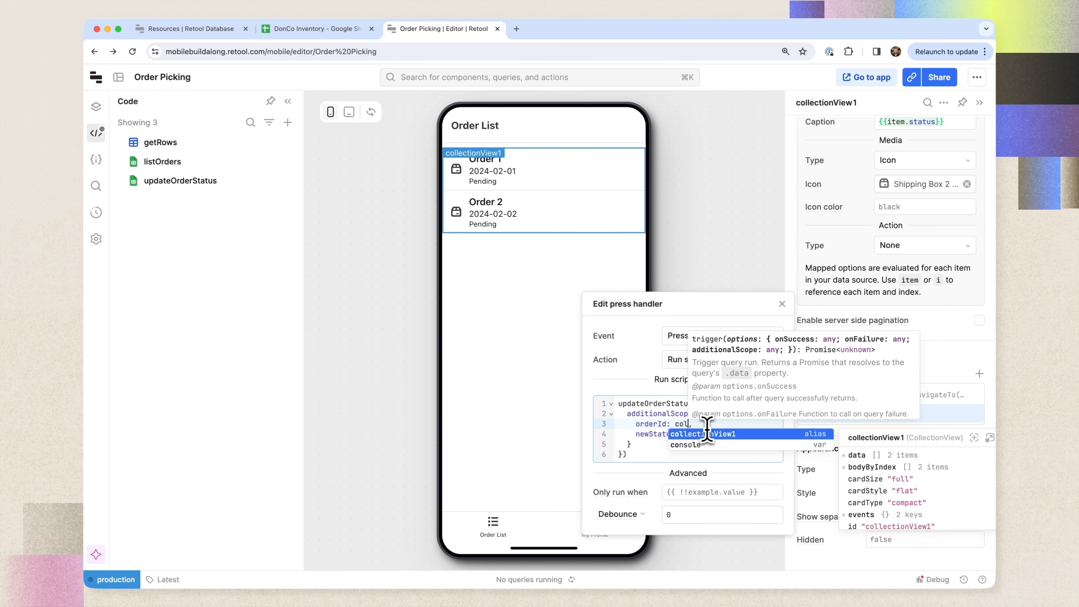
{"action": "type", "text": ".sel"}
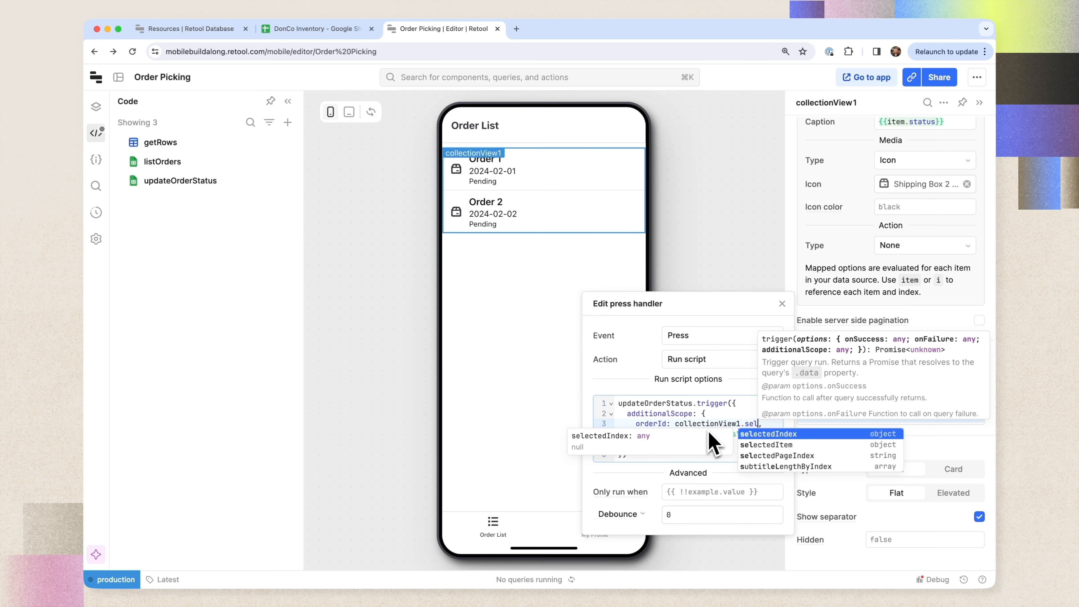
{"action": "left_click", "coordinate": [759, 444]}
{"action": "type", "text": ".id"}
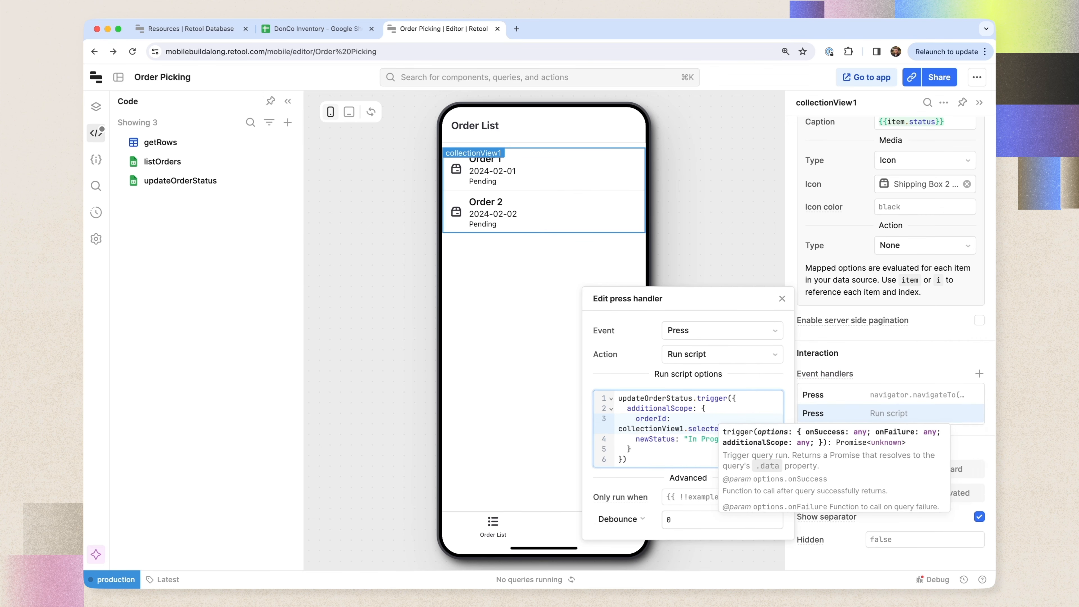
{"action": "left_click", "coordinate": [743, 401]}
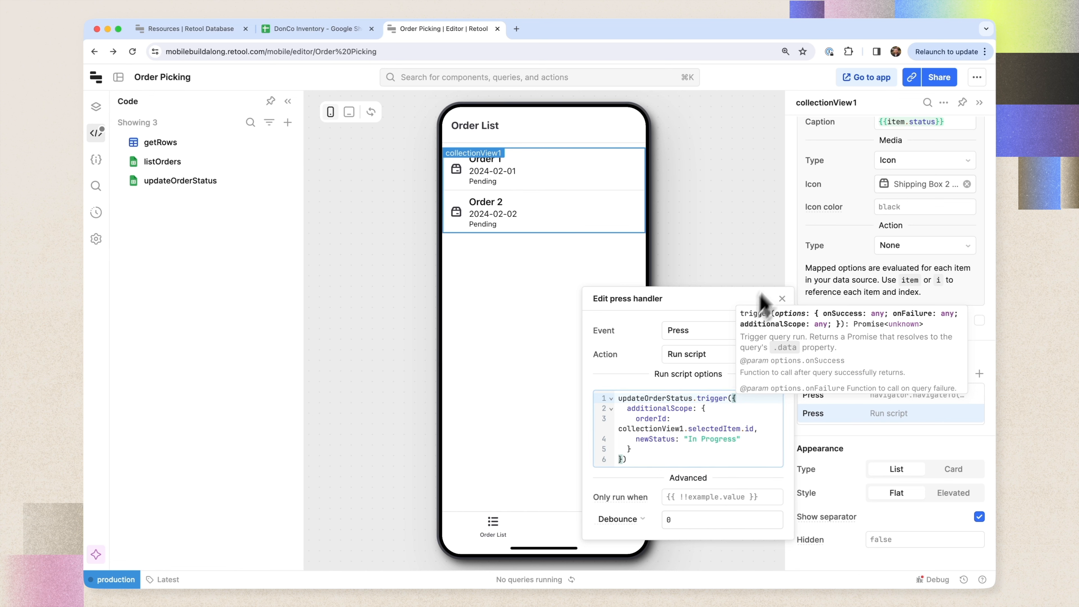
{"action": "left_click", "coordinate": [782, 299]}
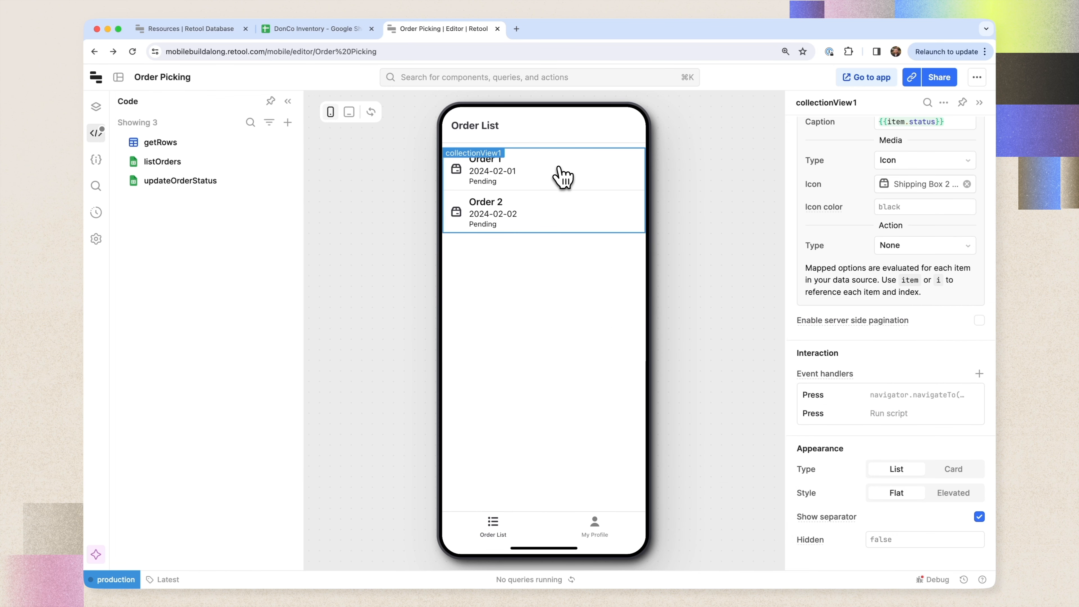
Test the handler by opening the first order in the preview, and examine the output of the updateOrderStatus query.
{"action": "left_click", "coordinate": [563, 176]}
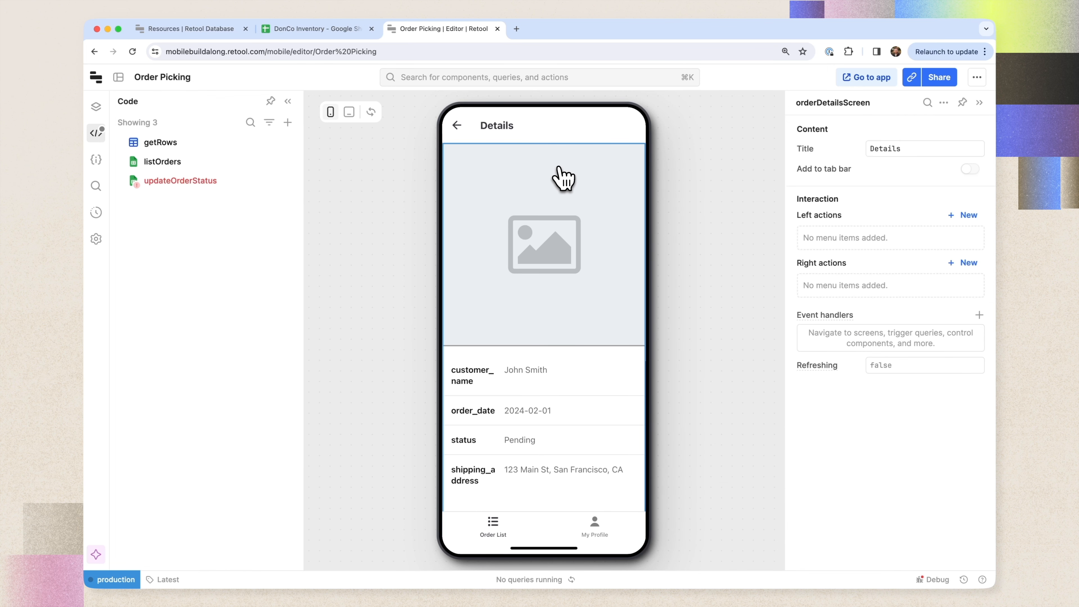
{"action": "left_click", "coordinate": [181, 182]}
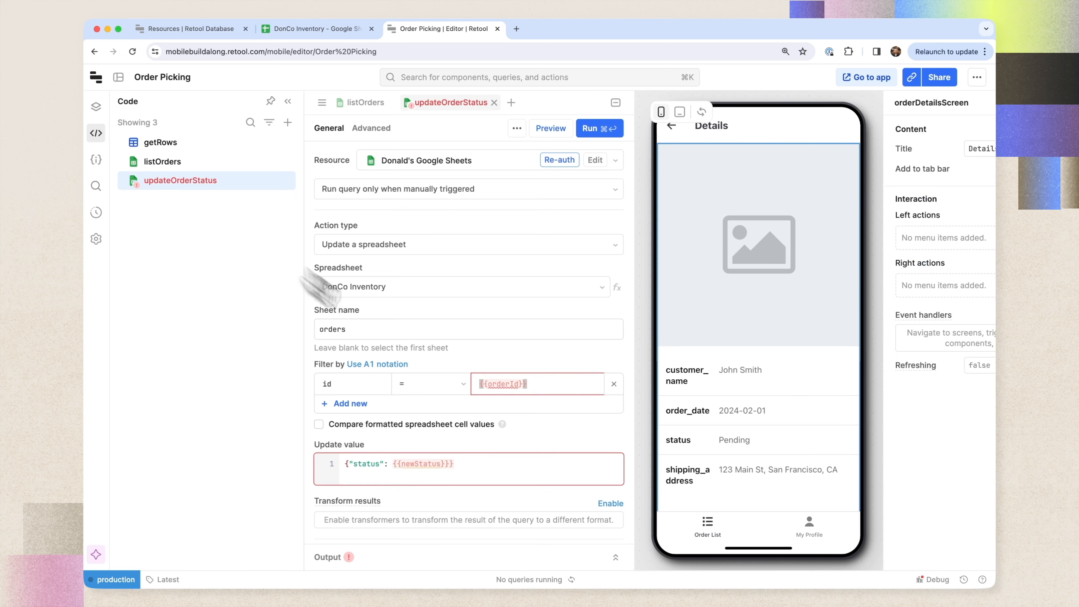
{"action": "scroll", "coordinate": [489, 417], "scroll_direction": "down", "scroll_amount": 3}
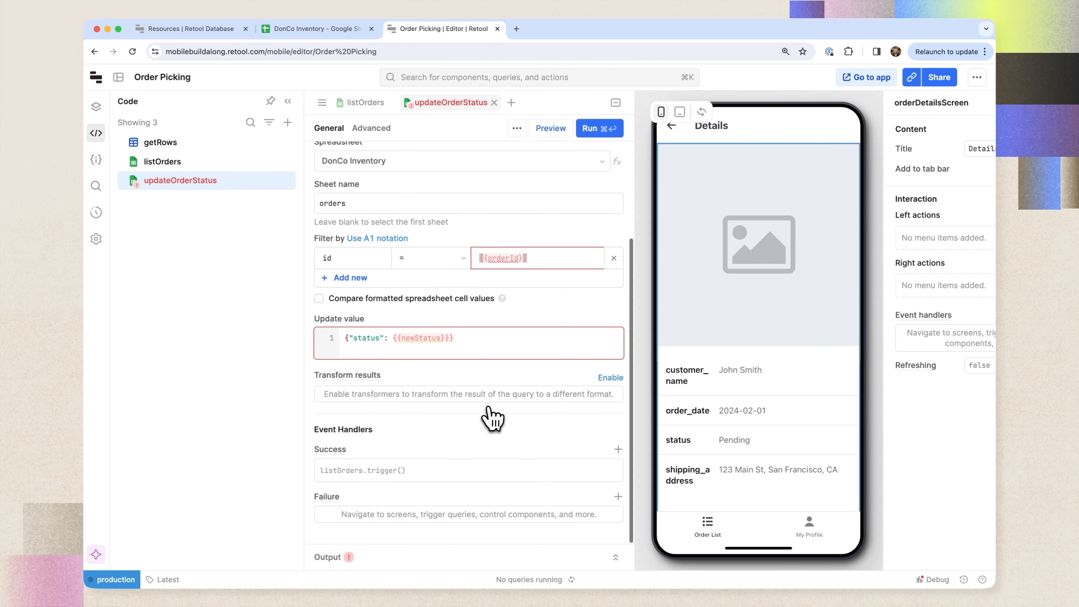
{"action": "left_click", "coordinate": [628, 563]}
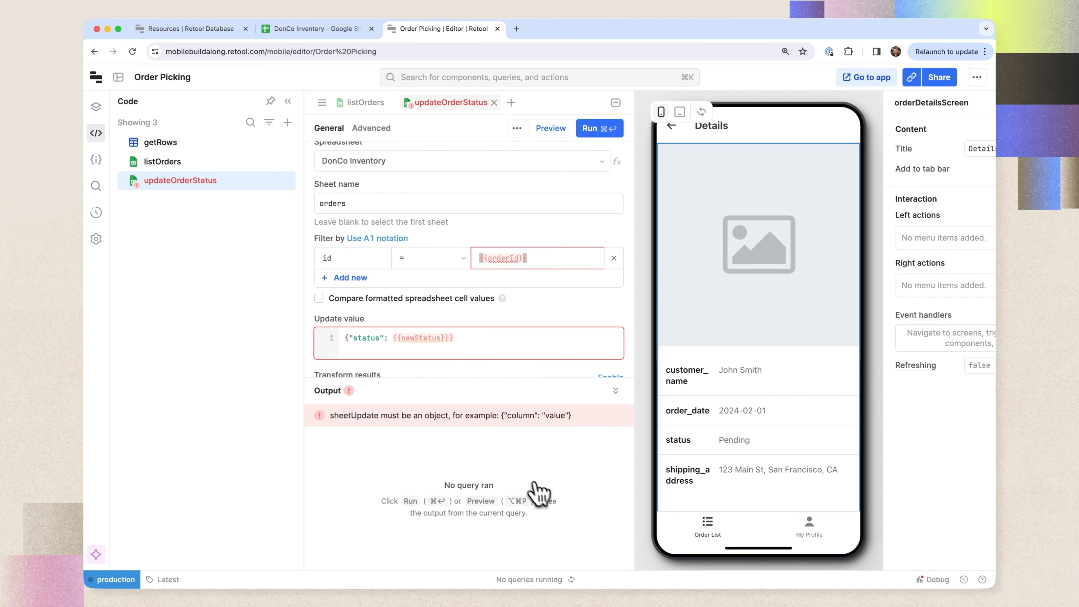
Change the query's update value to {"status": "{{newStatus}}"}, save updateOrderStatus and collapse the query editor.
{"action": "left_click", "coordinate": [393, 338]}
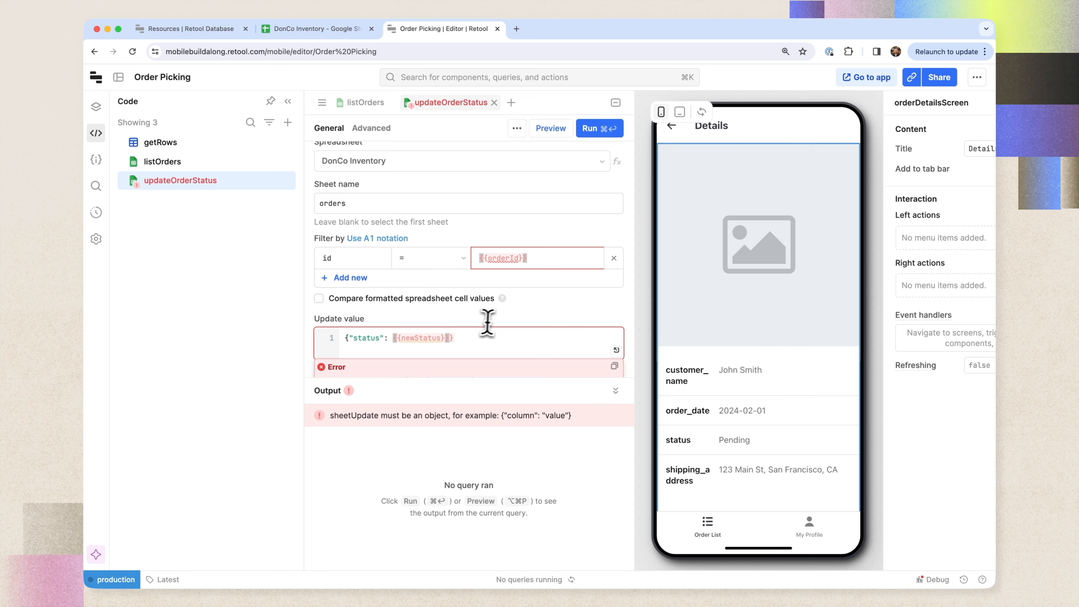
{"action": "type", "text": "\""}
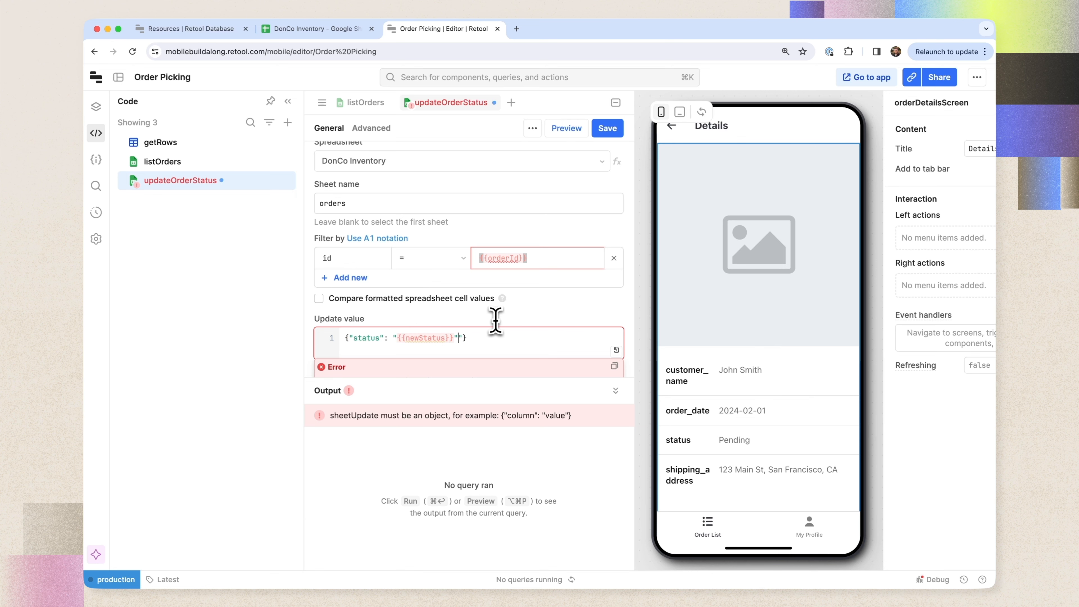
{"action": "left_click", "coordinate": [611, 129]}
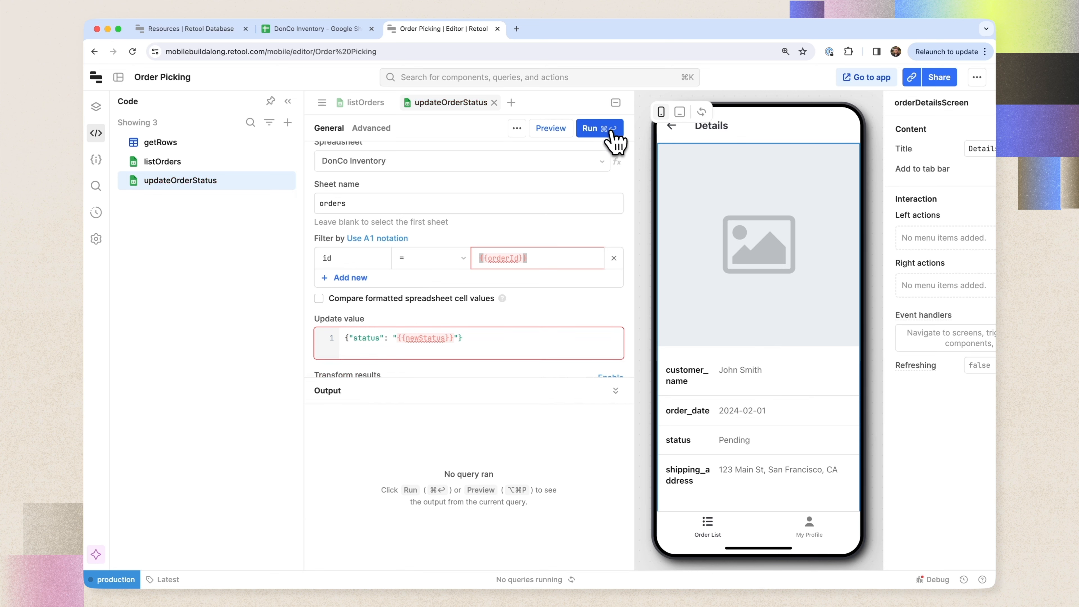
{"action": "left_click", "coordinate": [617, 103]}
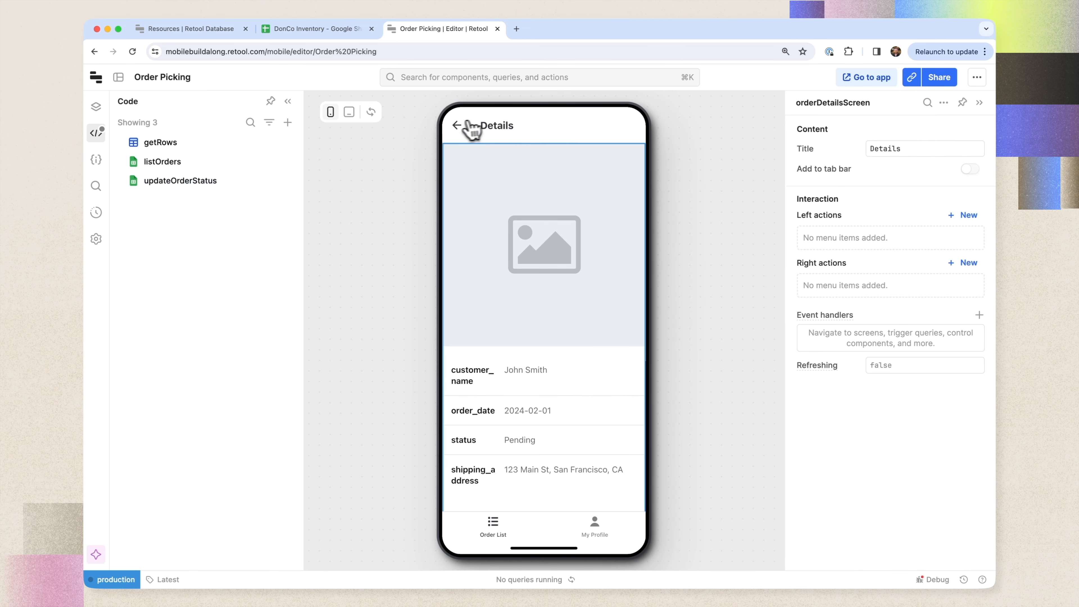
Return to the order list, reopen the first order to trigger the update, and check its status in the DonCo Inventory Google Sheet.
{"action": "left_click", "coordinate": [459, 126]}
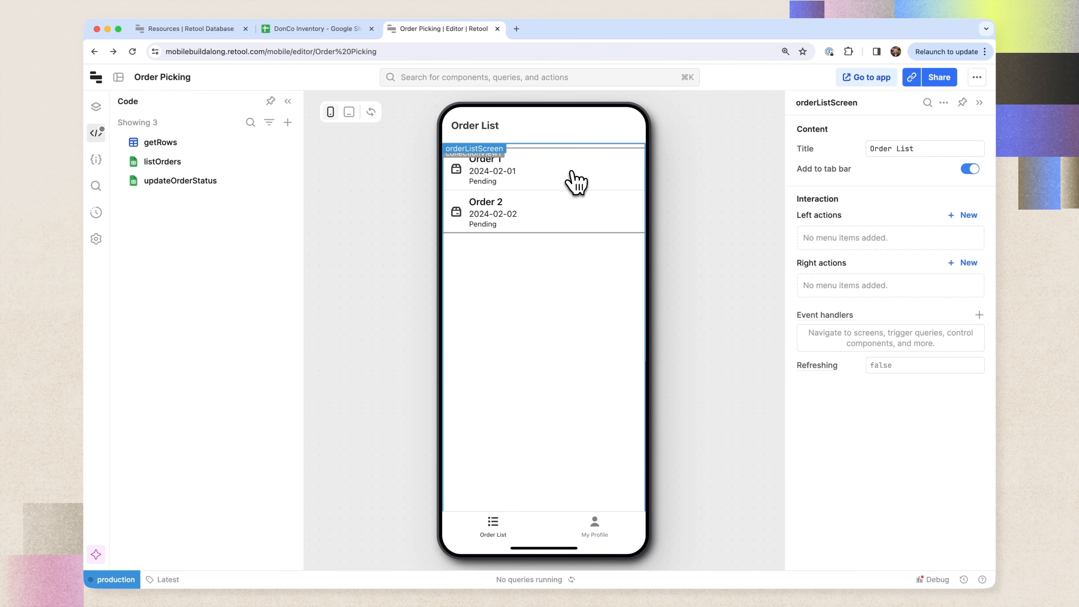
{"action": "left_click", "coordinate": [575, 183]}
{"action": "left_click", "coordinate": [590, 179]}
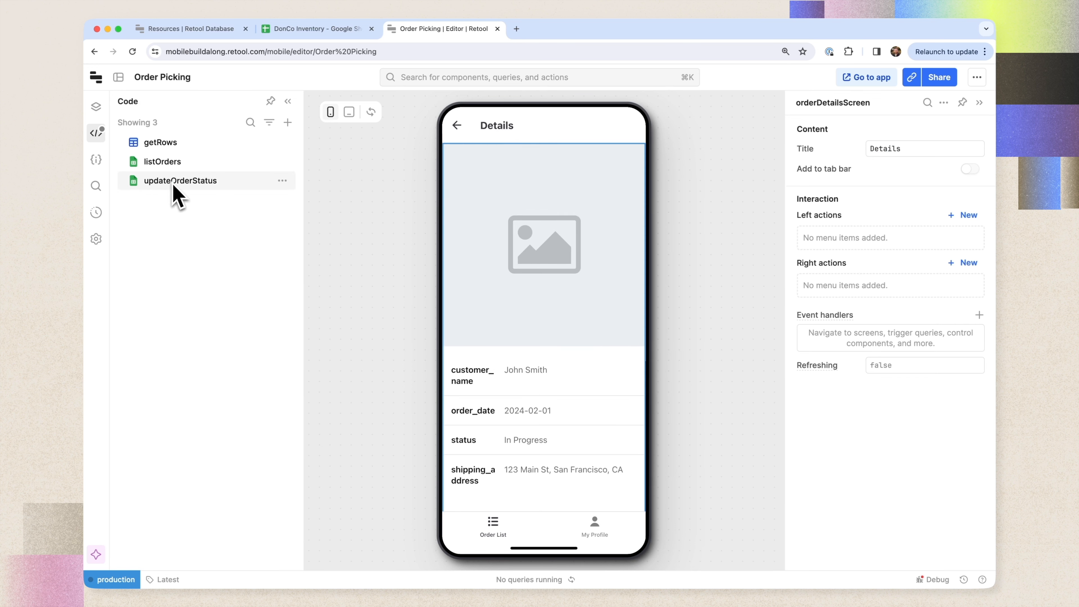
{"action": "left_click", "coordinate": [302, 30]}
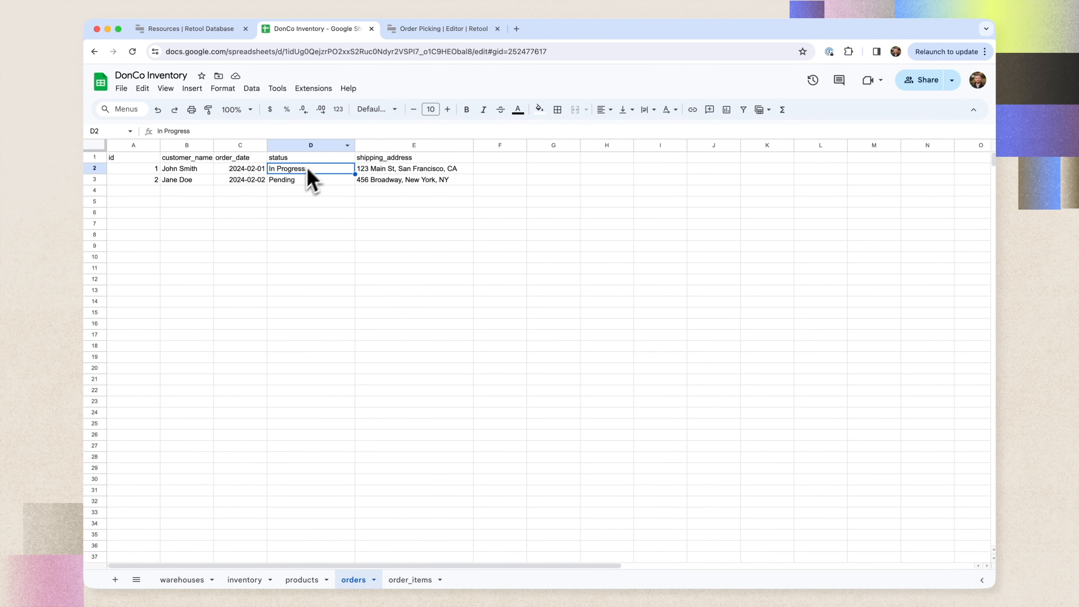
Switch back to the Retool editor, duplicate the listOrders query and name the copy listOrderItems.
{"action": "left_click", "coordinate": [447, 29]}
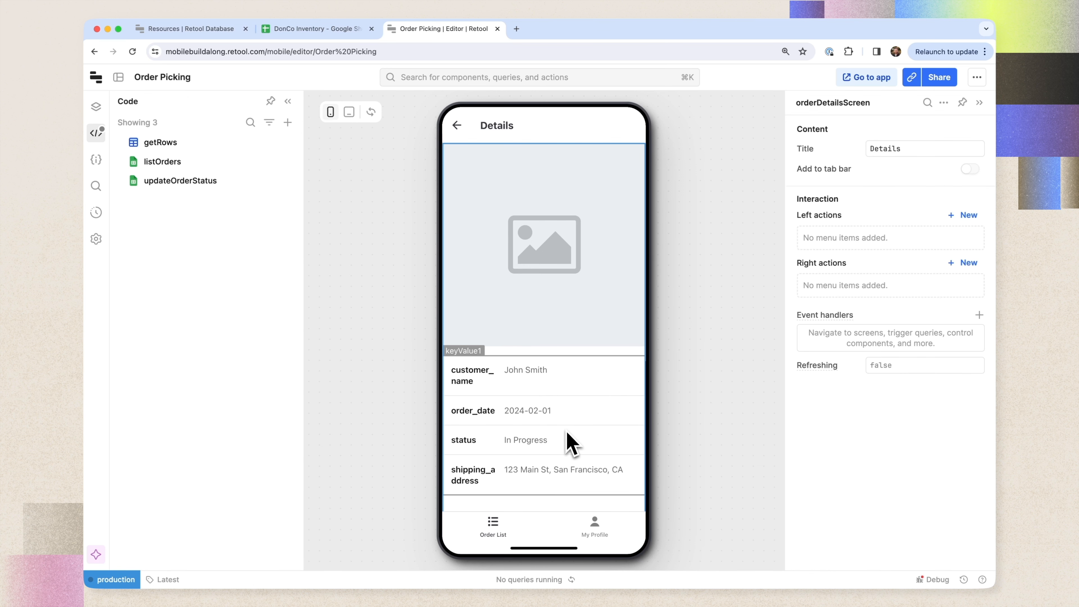
{"action": "left_click", "coordinate": [162, 162]}
{"action": "left_click", "coordinate": [282, 162]}
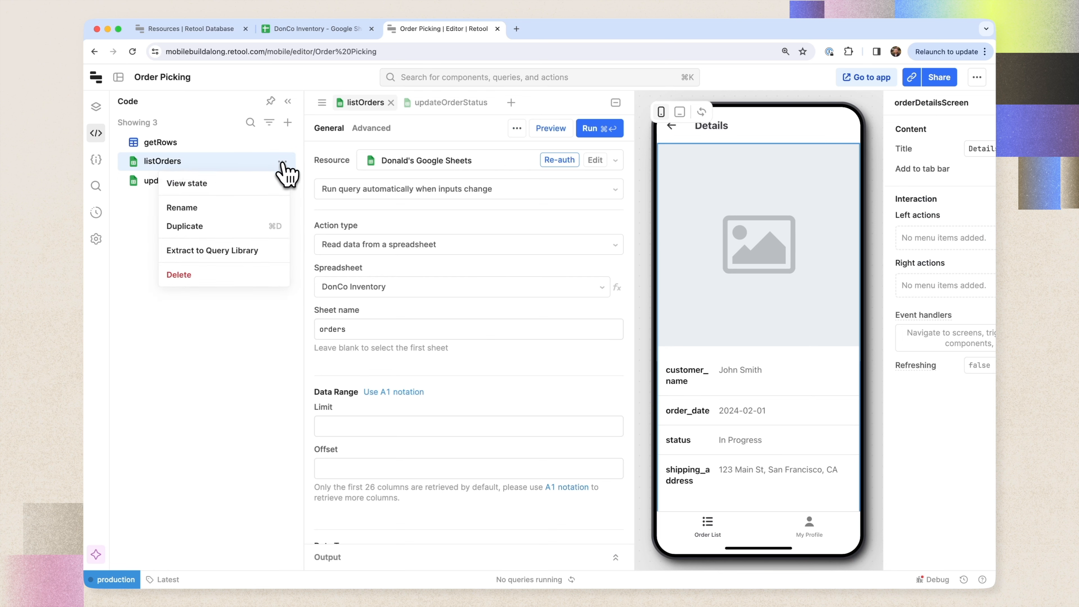
{"action": "left_click", "coordinate": [193, 226]}
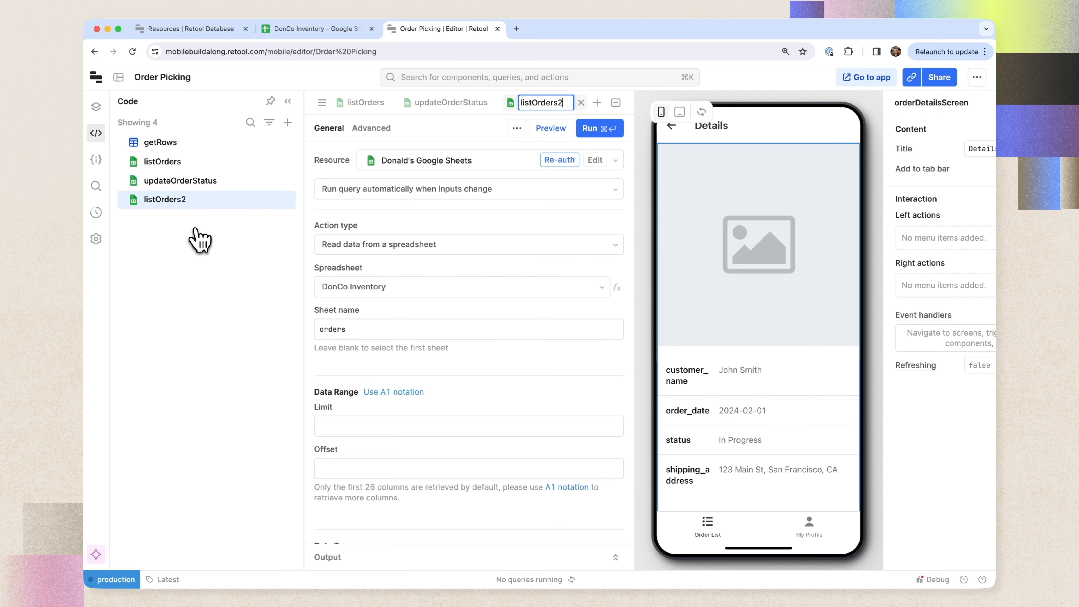
{"action": "key", "text": "BackSpace"}
{"action": "key", "text": "BackSpace"}
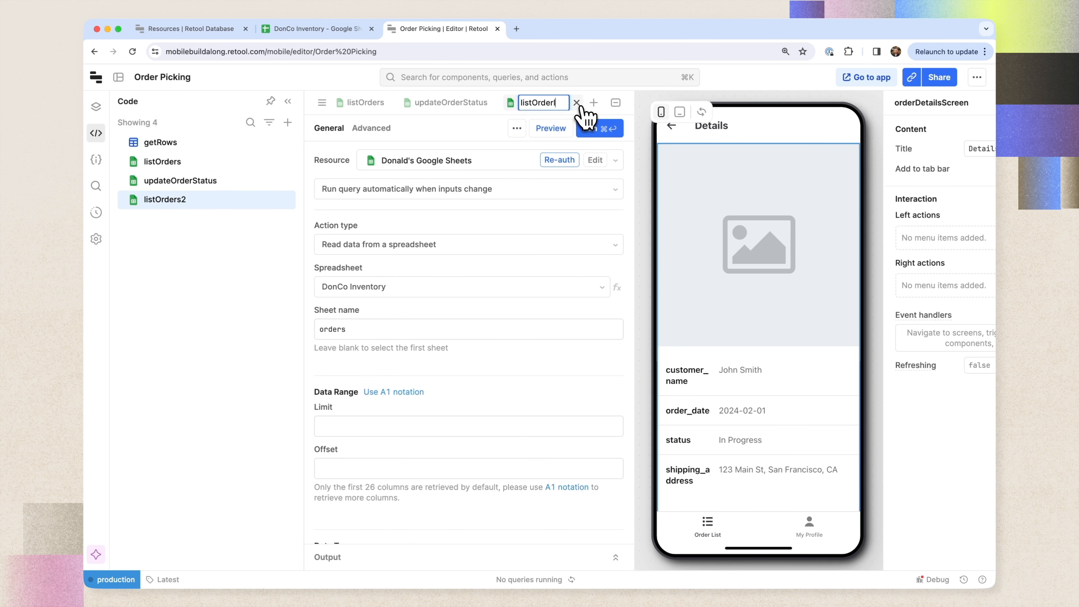
{"action": "key", "text": "Return"}
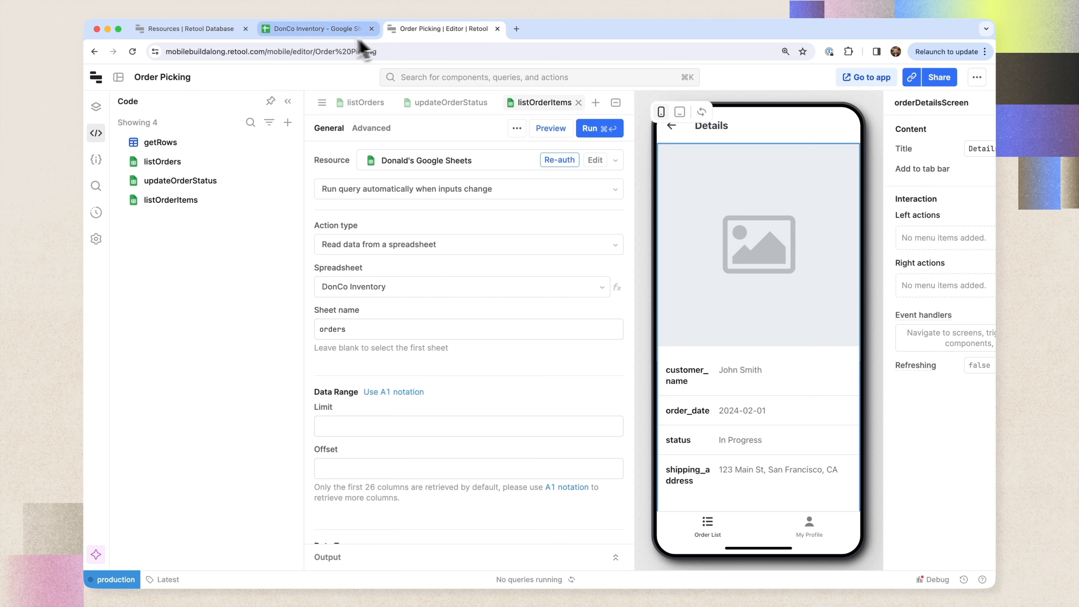
Examine the columns and order IDs of the order_items sheet in the DonCo Inventory spreadsheet.
{"action": "left_click", "coordinate": [323, 29]}
{"action": "left_click", "coordinate": [406, 580]}
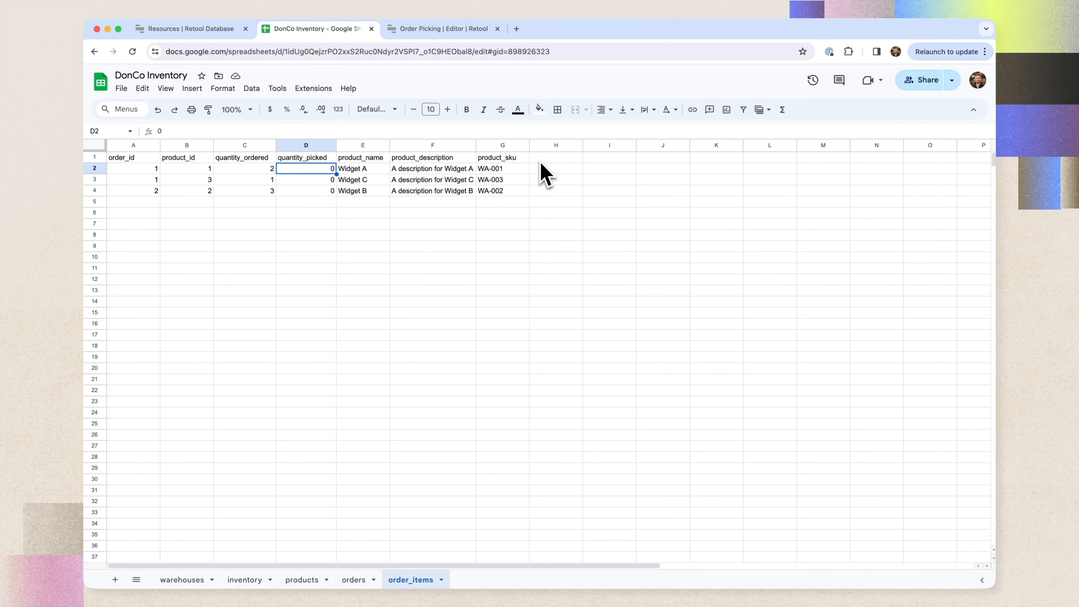
{"action": "left_click", "coordinate": [146, 181]}
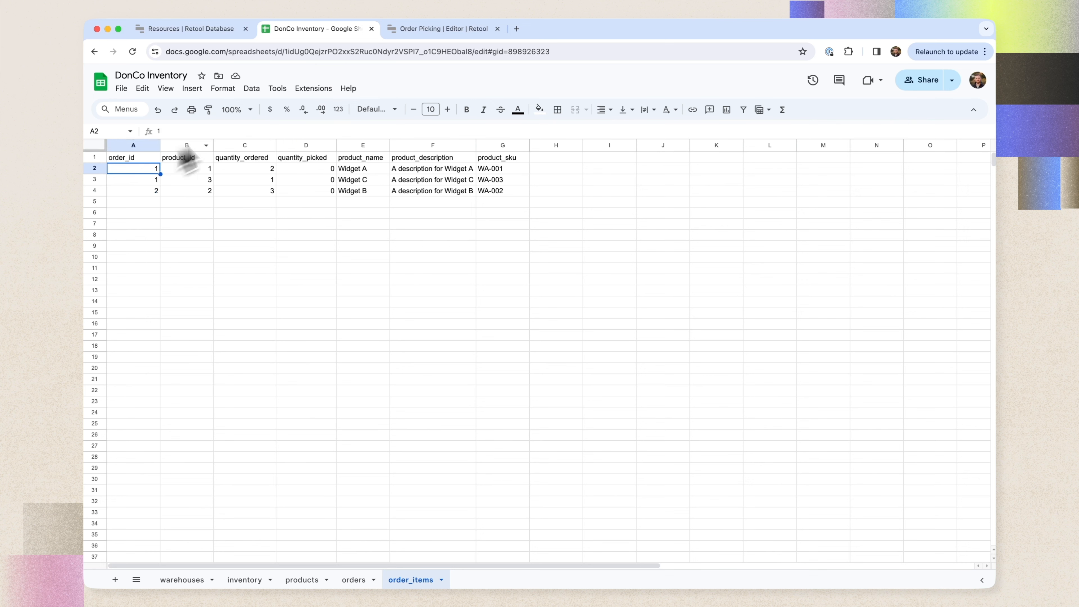
Back in Retool, set the sheet name of listOrderItems to order_items, and save and run the query.
{"action": "left_click", "coordinate": [445, 29]}
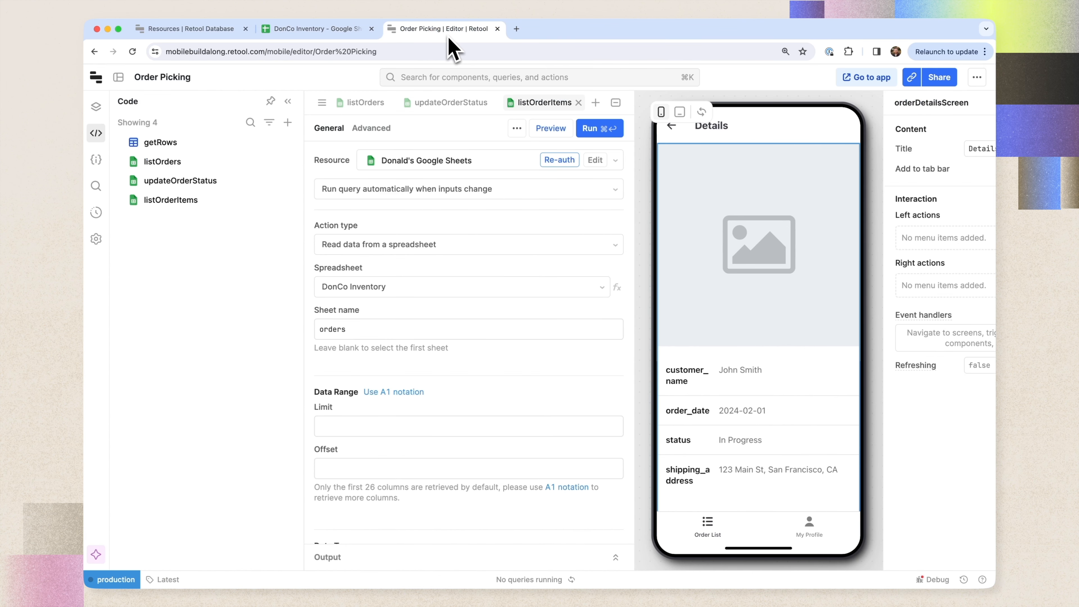
{"action": "left_click", "coordinate": [397, 330]}
{"action": "key", "text": "BackSpace"}
{"action": "type", "text": "_item"}
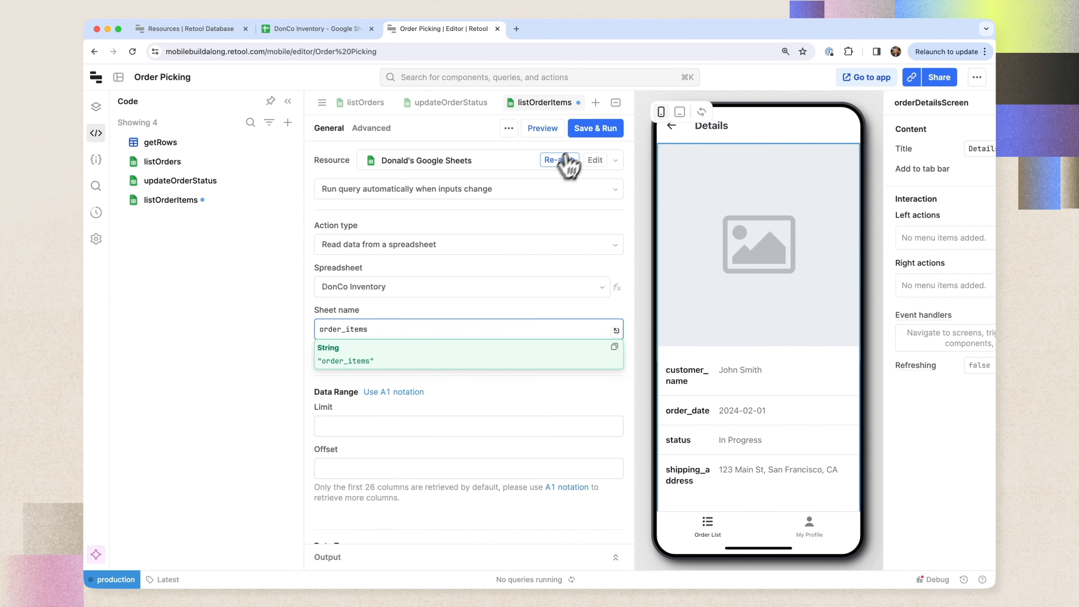
{"action": "left_click", "coordinate": [595, 128]}
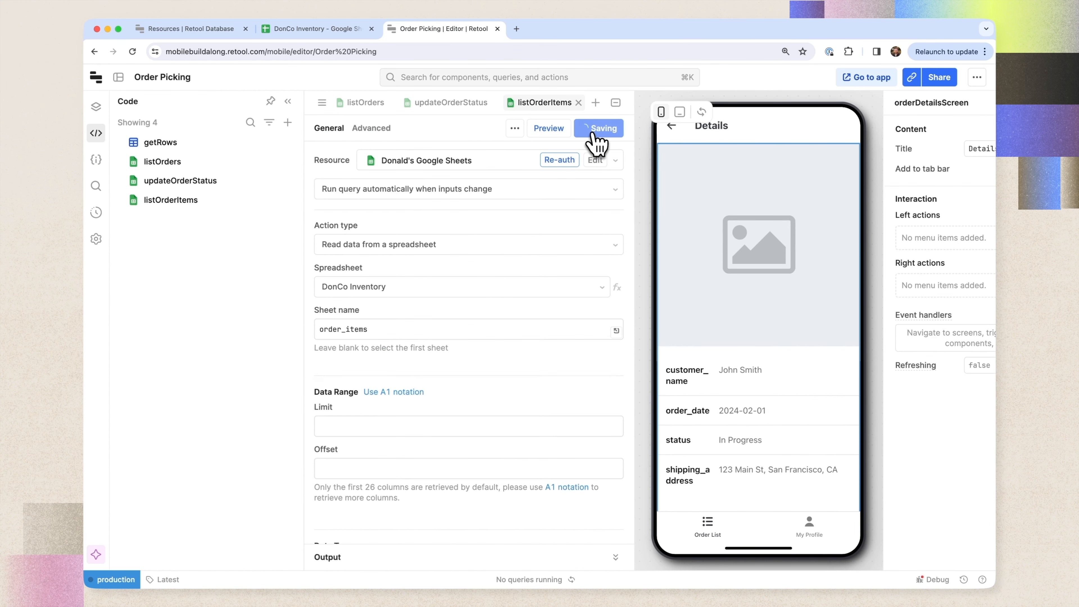
In the query's result transformer, rename the filter parameter to orderItem and replace the shipped-status condition with a reference starting with orderItem.
{"action": "scroll", "coordinate": [494, 321], "scroll_direction": "down", "scroll_amount": 8}
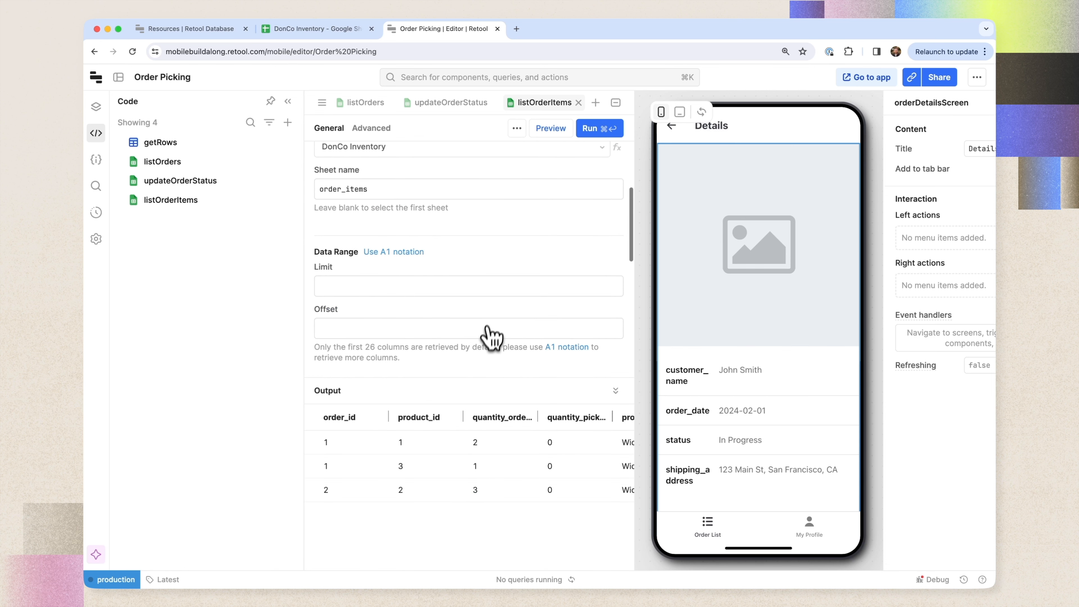
{"action": "scroll", "coordinate": [485, 221], "scroll_direction": "up", "scroll_amount": 1}
{"action": "scroll", "coordinate": [488, 229], "scroll_direction": "down", "scroll_amount": 1}
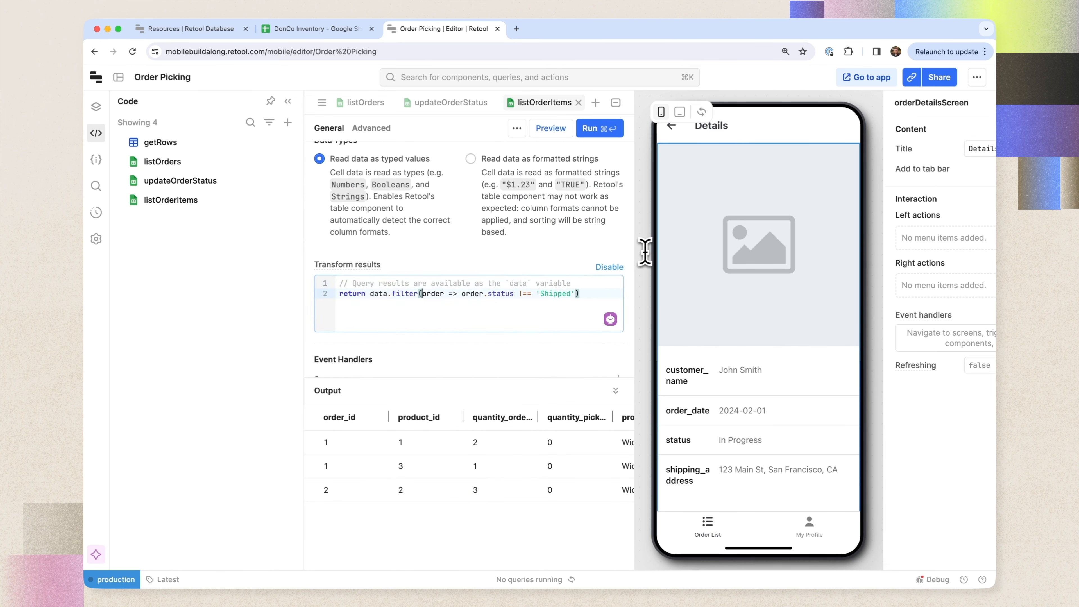
{"action": "type", "text": "Items"}
{"action": "key", "text": "Right"}
{"action": "key", "text": "Right"}
{"action": "key", "text": "Right"}
{"action": "key", "text": "Right"}
{"action": "key", "text": "Right"}
{"action": "key", "text": "Right"}
{"action": "key", "text": "Right"}
{"action": "key", "text": "Right"}
{"action": "key", "text": "Right"}
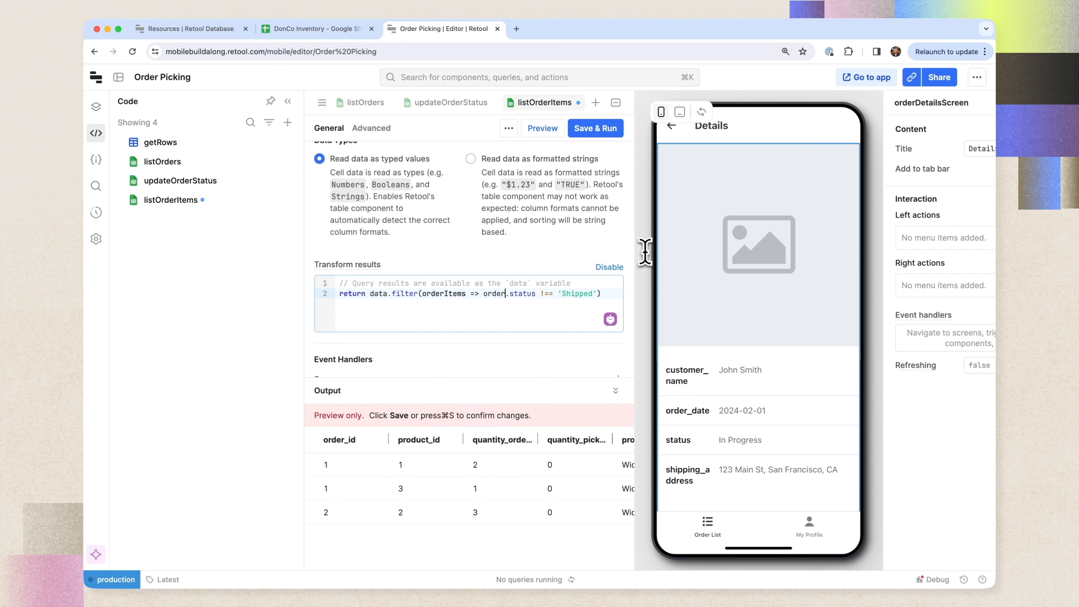
{"action": "key", "text": "alt+Left"}
{"action": "key", "text": "shift+super+Right"}
{"action": "key", "text": "shift+Left"}
{"action": "key", "text": "BackSpace"}
{"action": "type", "text": "order"}
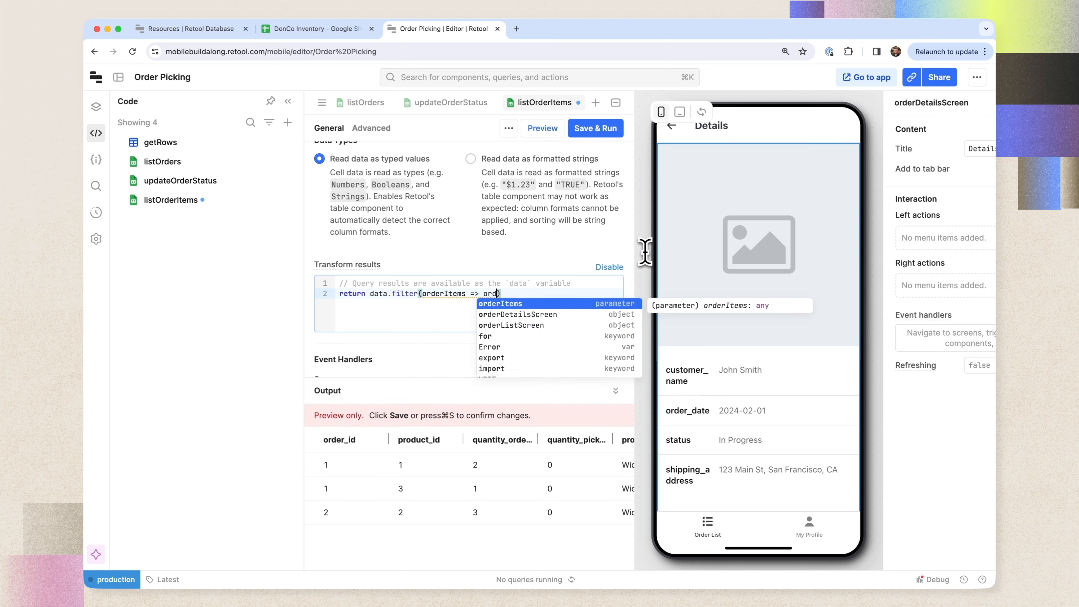
{"action": "key", "text": "alt+Left"}
{"action": "key", "text": "alt+Left"}
{"action": "type", "text": "Item."}
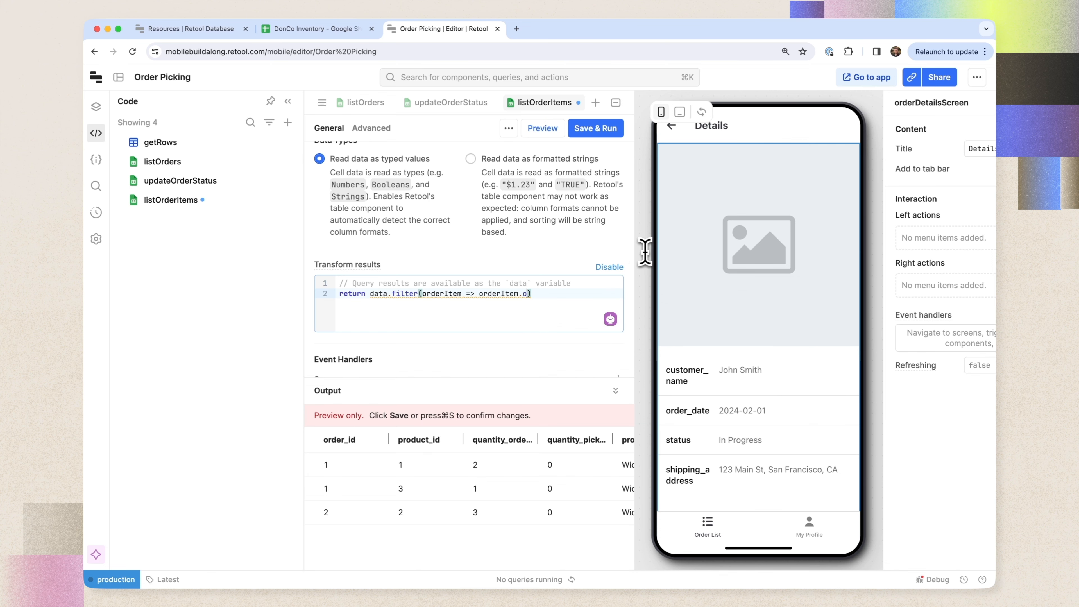
Check the ID column name in the order_items sheet, complete the condition as orderItem.order_id === collectionView1.selectedItem.id, and save and run the query.
{"action": "left_click", "coordinate": [300, 29]}
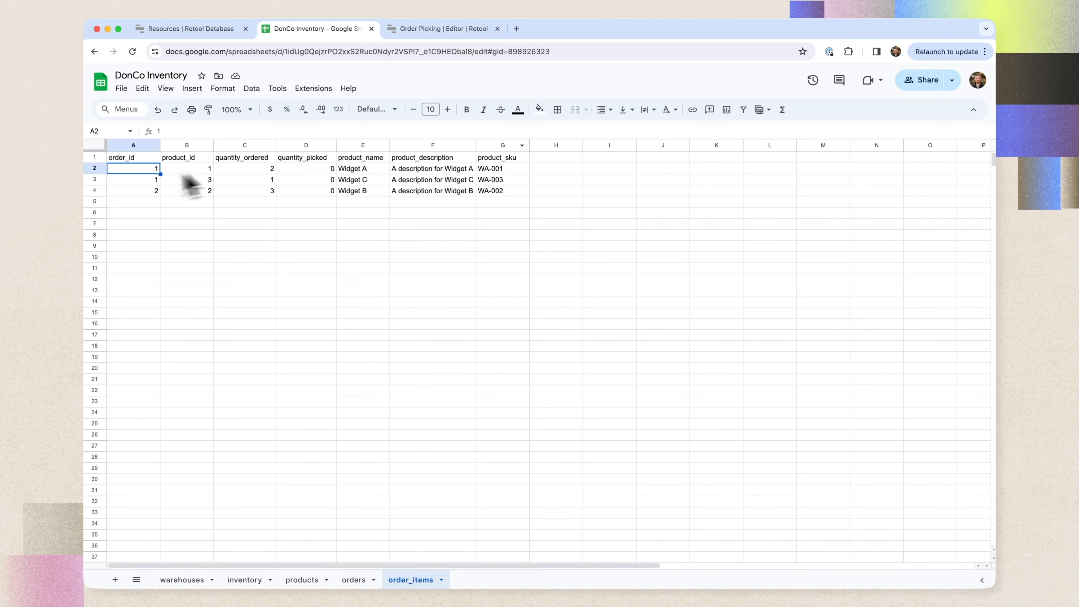
{"action": "left_click", "coordinate": [454, 30]}
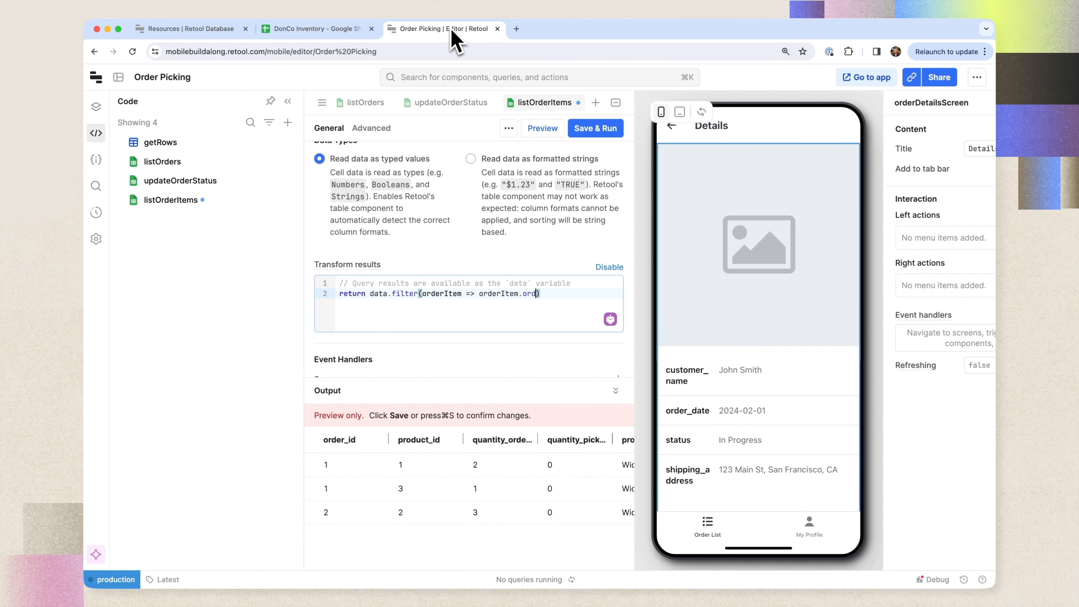
{"action": "type", "text": "= col"}
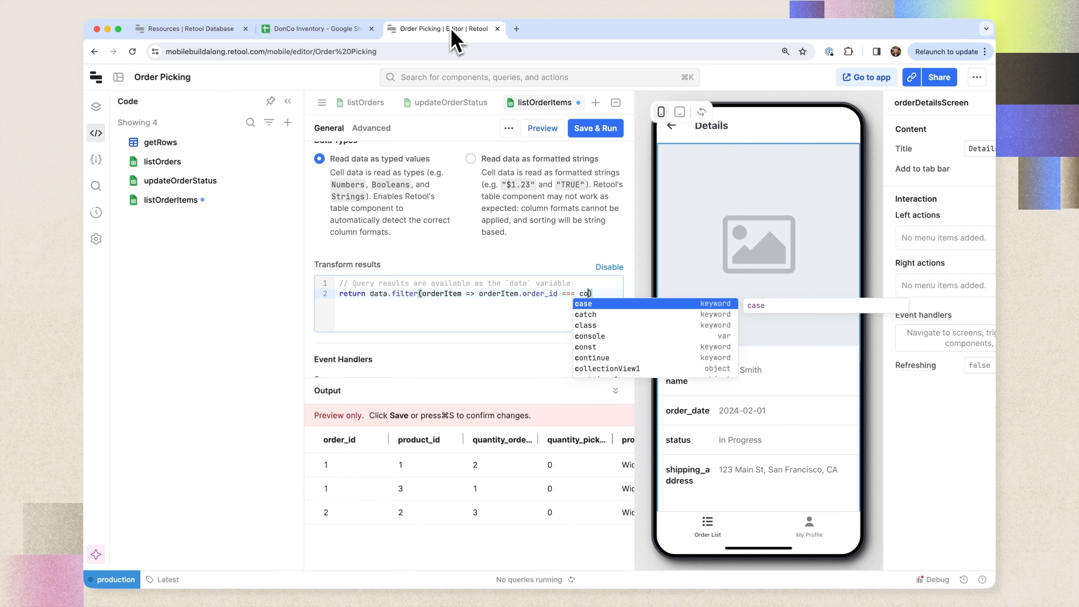
{"action": "key", "text": "Tab"}
{"action": "type", "text": ".se"}
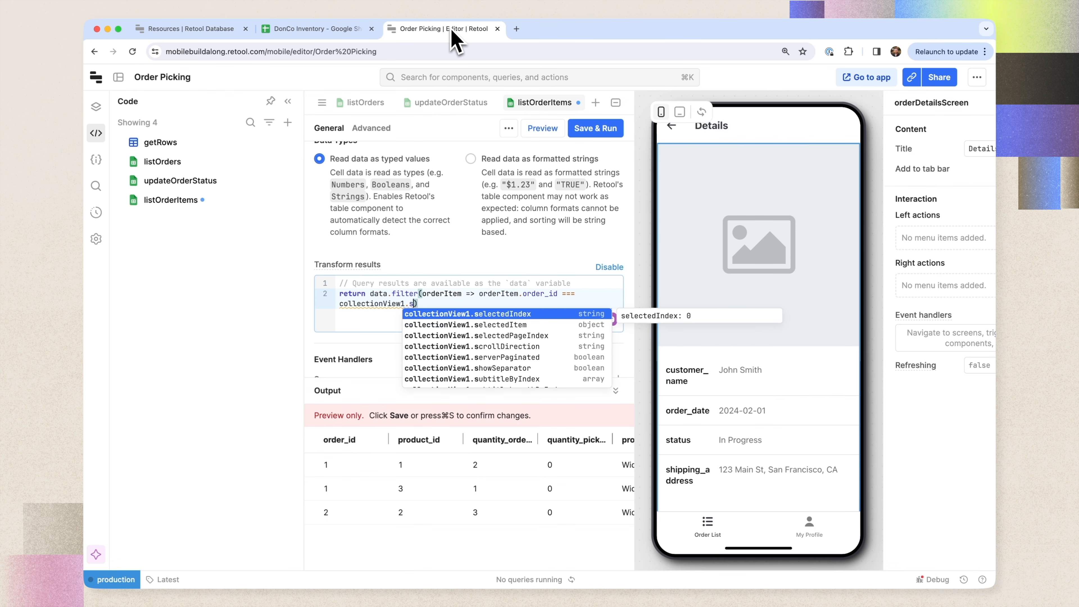
{"action": "key", "text": "Down"}
{"action": "key", "text": "Tab"}
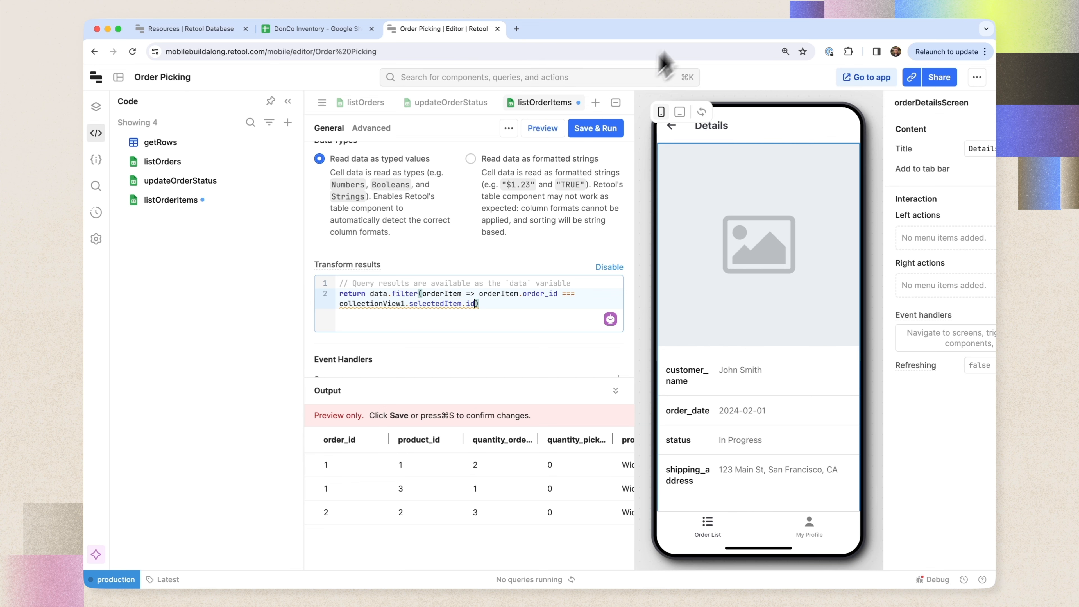
{"action": "left_click", "coordinate": [598, 135]}
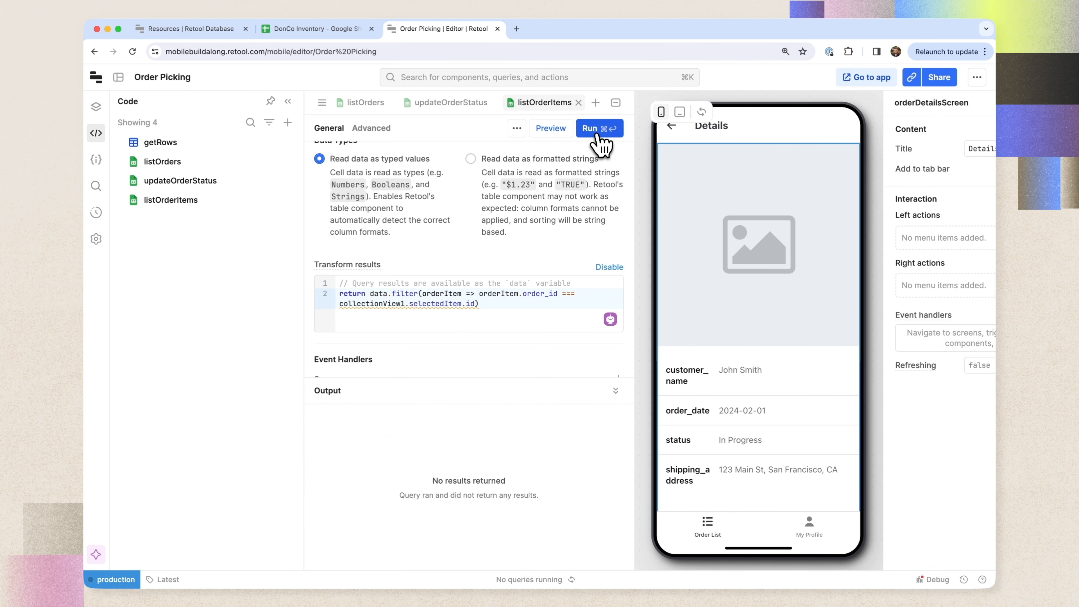
Wrap collectionView1.selectedItem.id in {{ }}, save and run listOrderItems, and compare its output with the order_items sheet.
{"action": "left_click", "coordinate": [503, 305]}
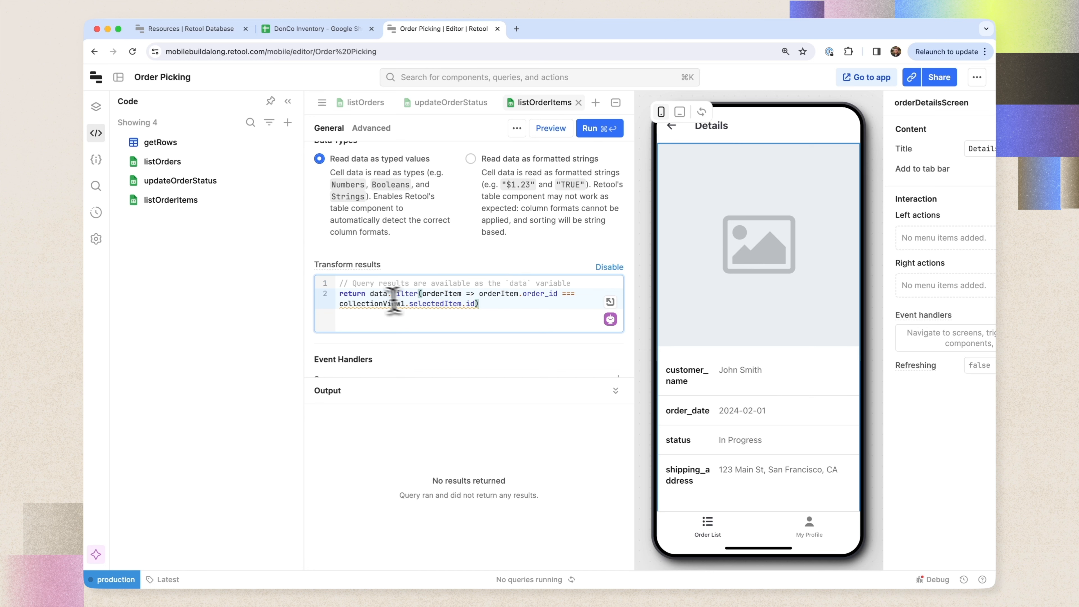
{"action": "type", "text": "{{"}
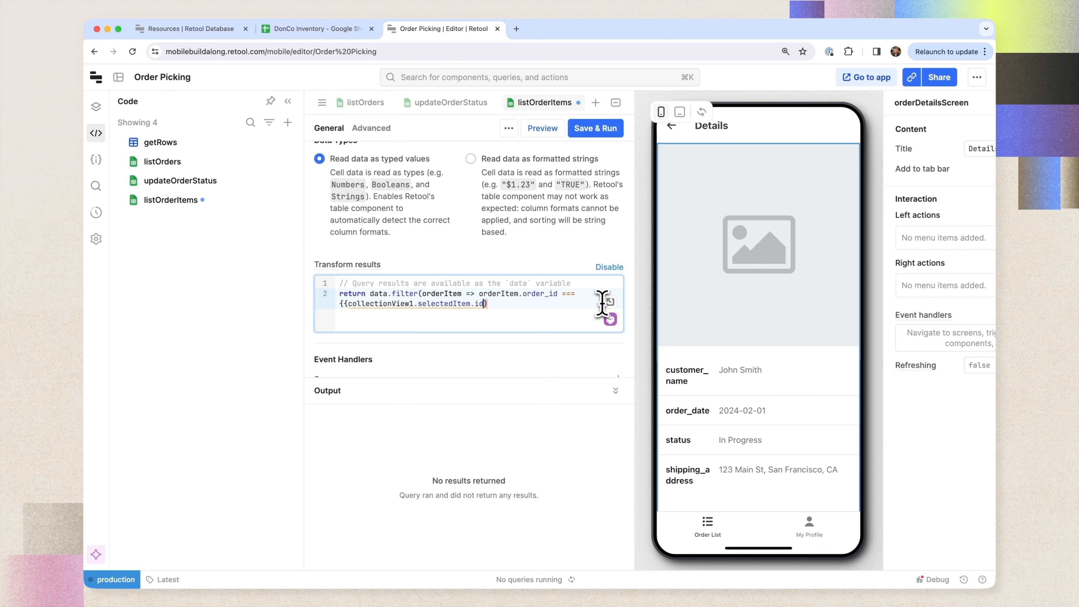
{"action": "left_click", "coordinate": [607, 132]}
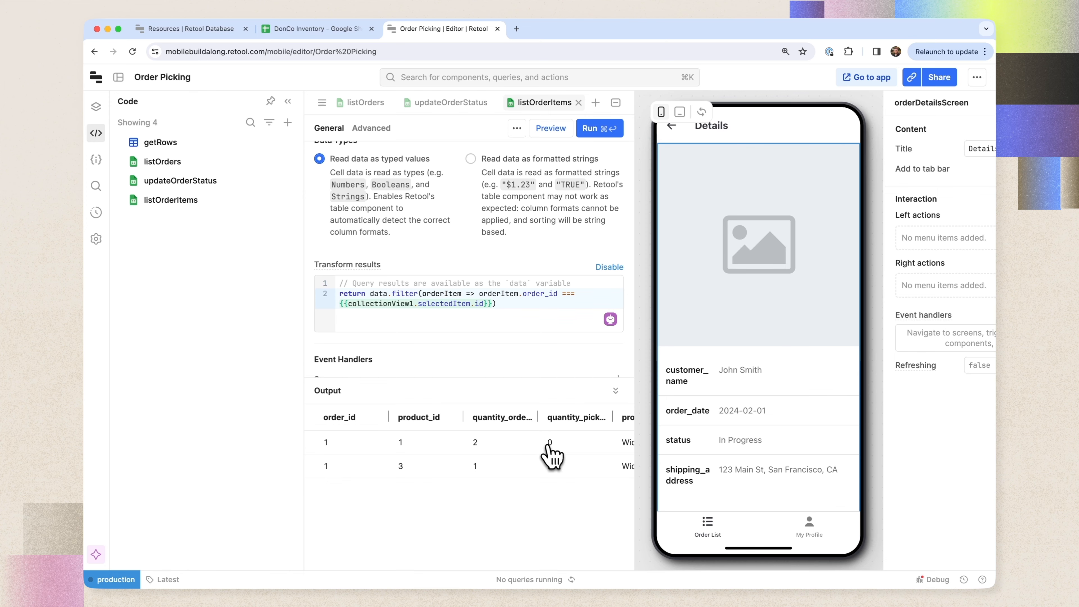
{"action": "left_click", "coordinate": [315, 30]}
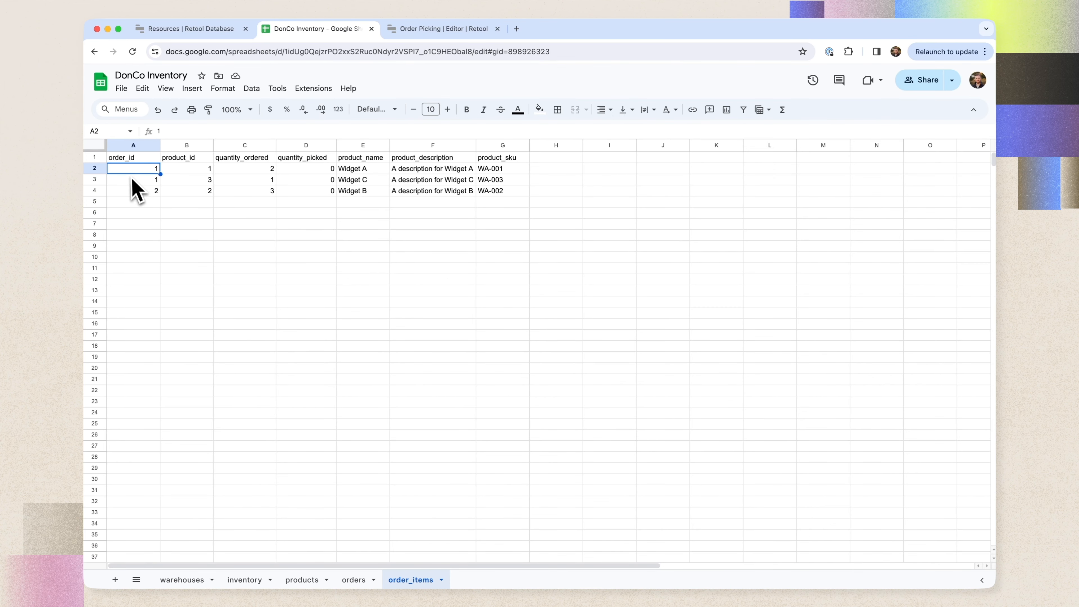
{"action": "left_click", "coordinate": [478, 31]}
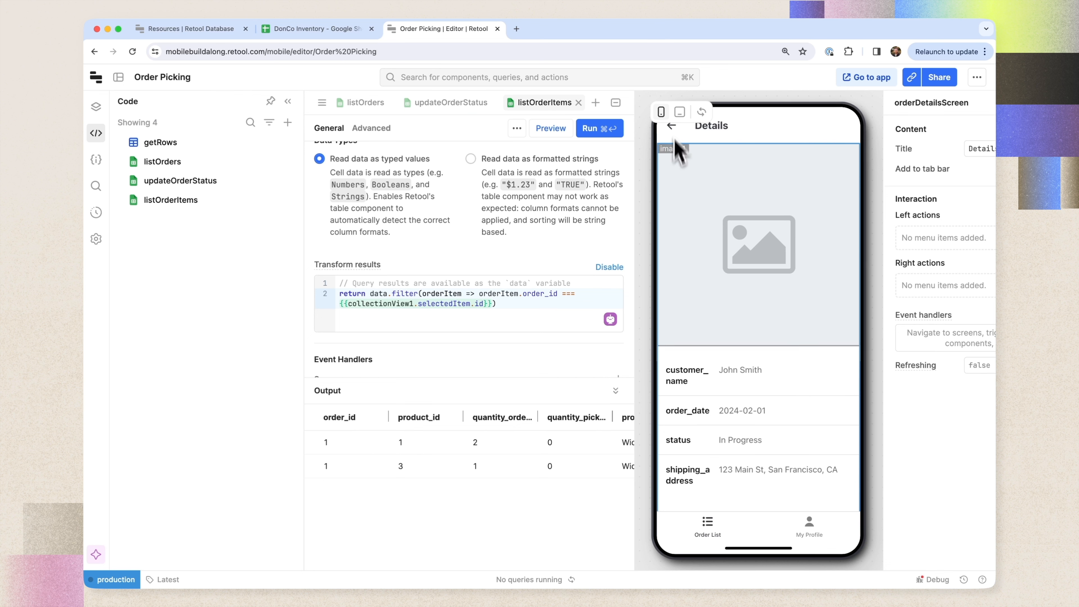
Collapse the query editor and delete the image and keyValue1 components from the order details screen.
{"action": "left_click", "coordinate": [616, 103]}
{"action": "left_click", "coordinate": [550, 449]}
{"action": "left_click", "coordinate": [552, 260]}
{"action": "key", "text": "Delete"}
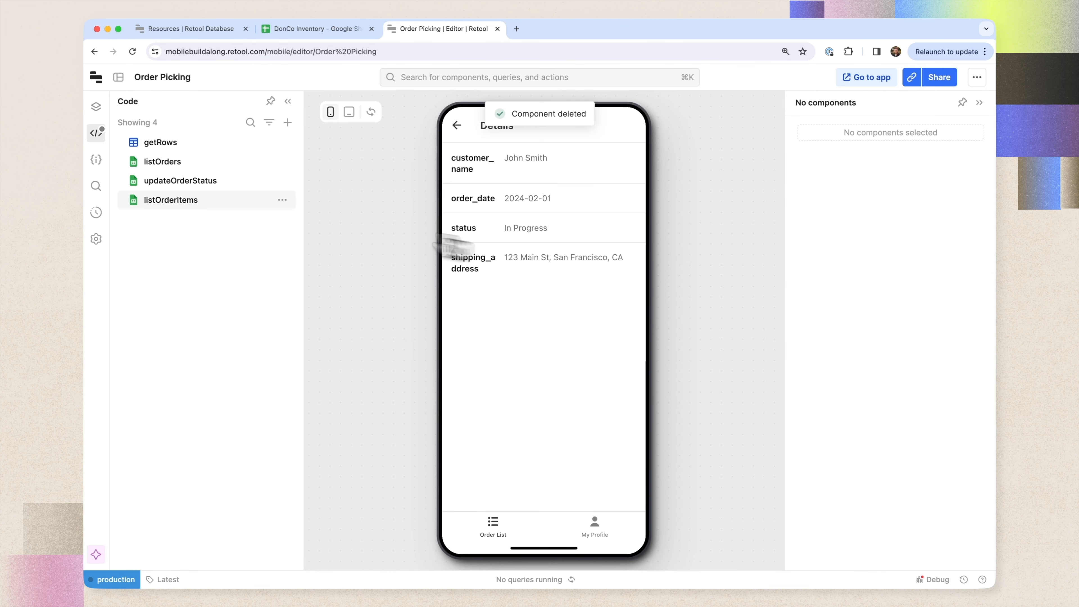
{"action": "left_click", "coordinate": [96, 106]}
{"action": "left_click", "coordinate": [153, 381]}
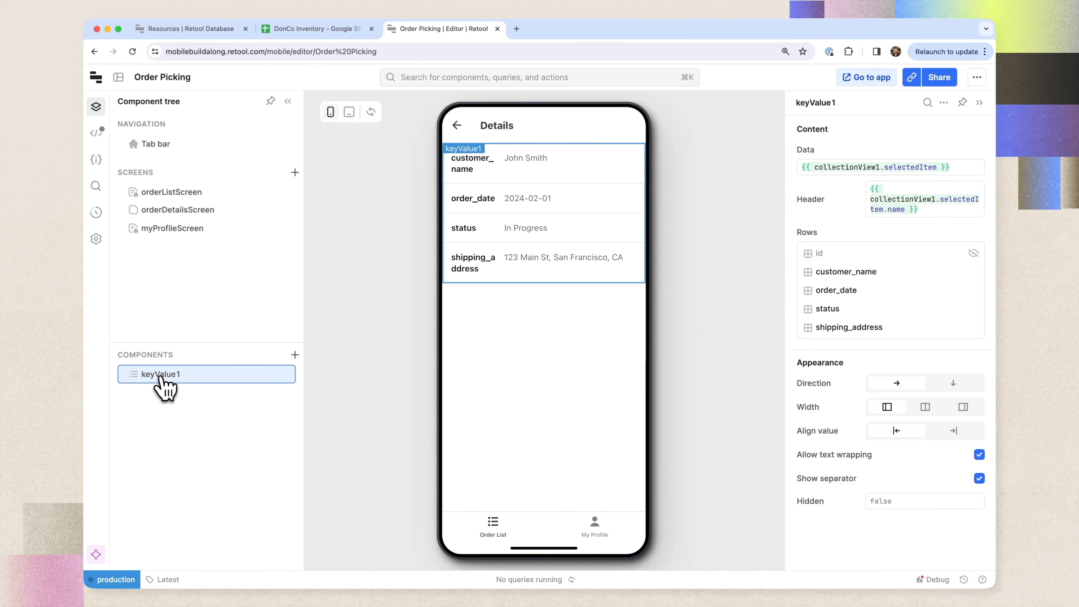
{"action": "key", "text": "Delete"}
Add a List Collection component to the order details screen and set its data source to listOrderItems.
{"action": "left_click", "coordinate": [295, 355]}
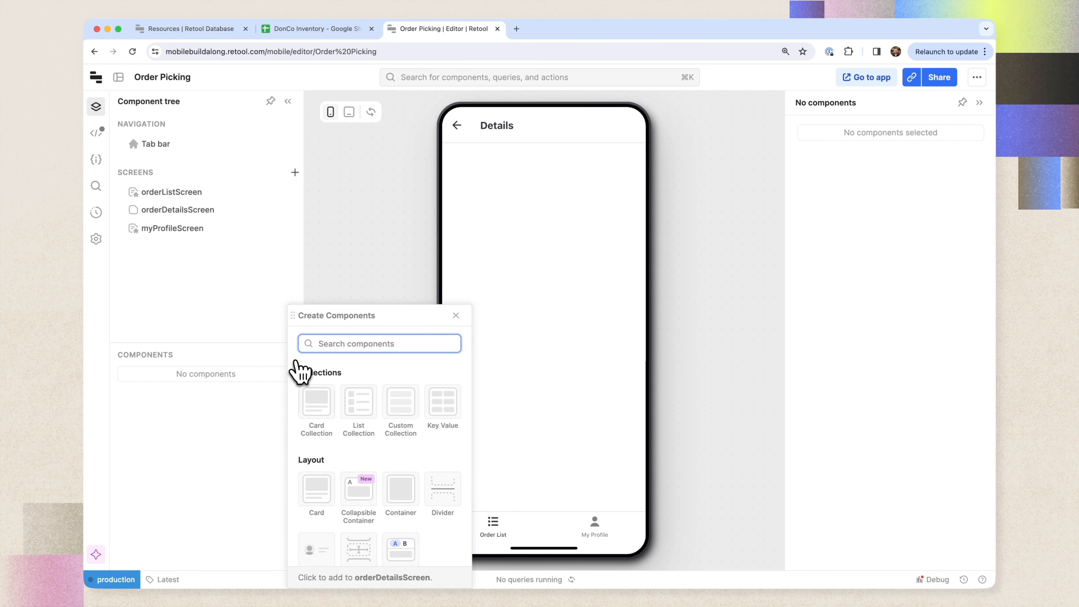
{"action": "left_click", "coordinate": [358, 401]}
{"action": "left_click", "coordinate": [456, 316]}
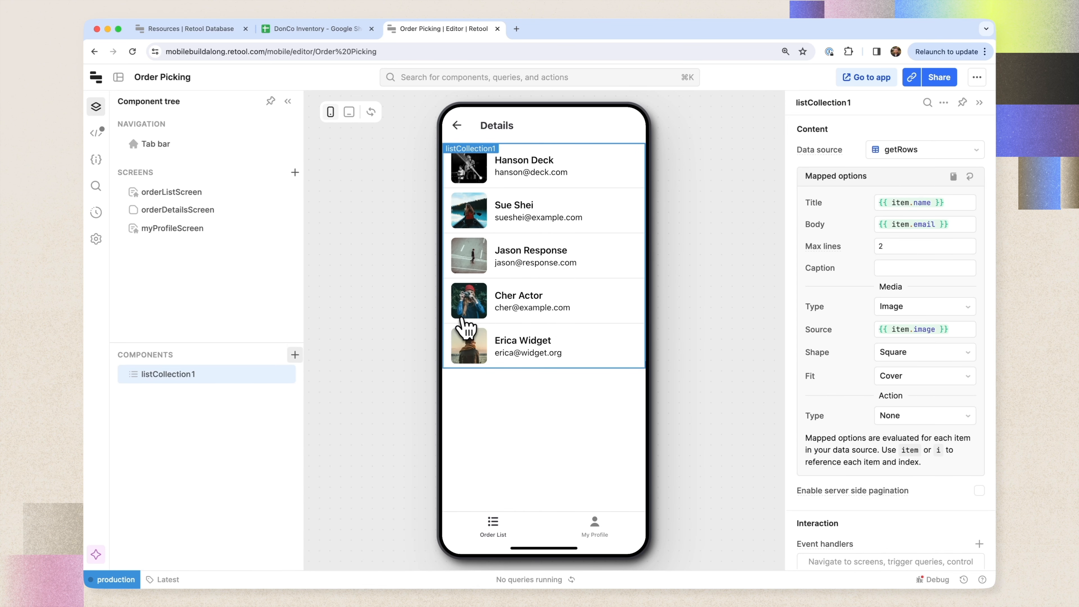
{"action": "left_click", "coordinate": [897, 150]}
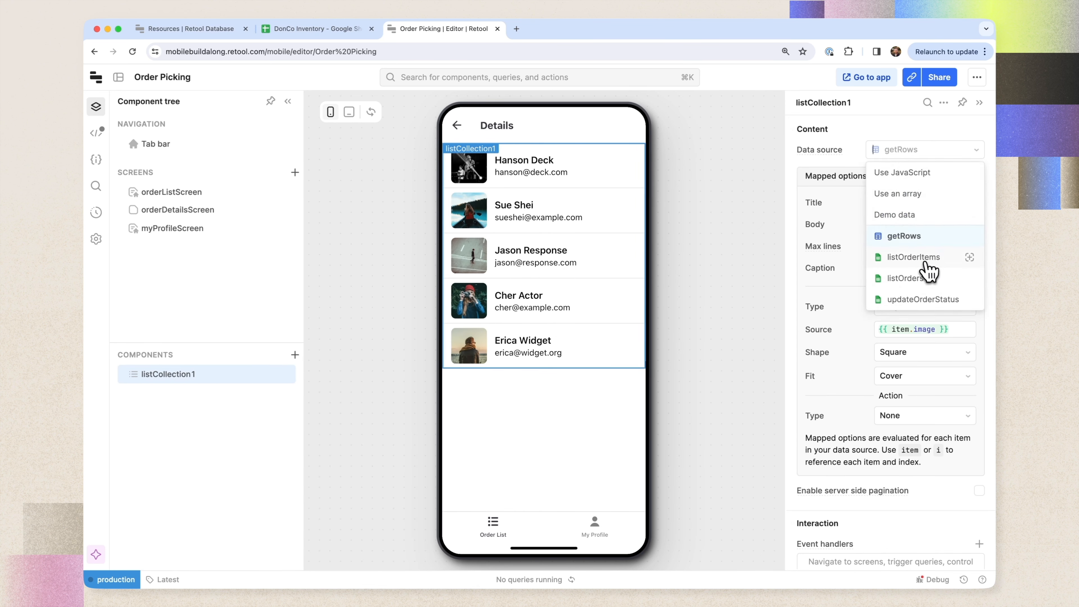
{"action": "left_click", "coordinate": [935, 256]}
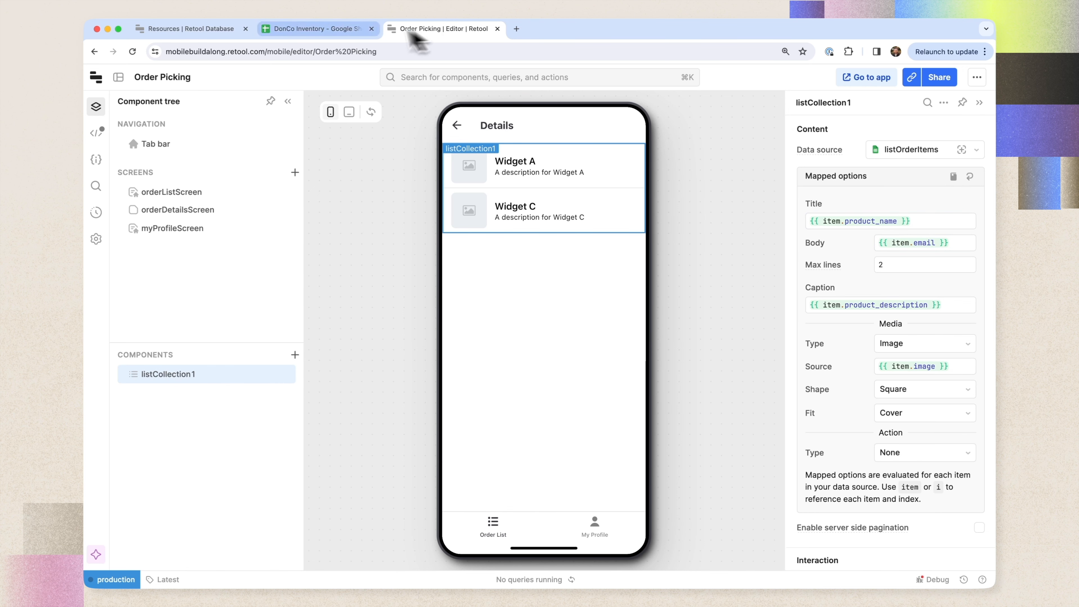
Check the column names in the order_items sheet, and change the list collection's mapped title to {{ item.product_sku }}.
{"action": "left_click", "coordinate": [340, 30]}
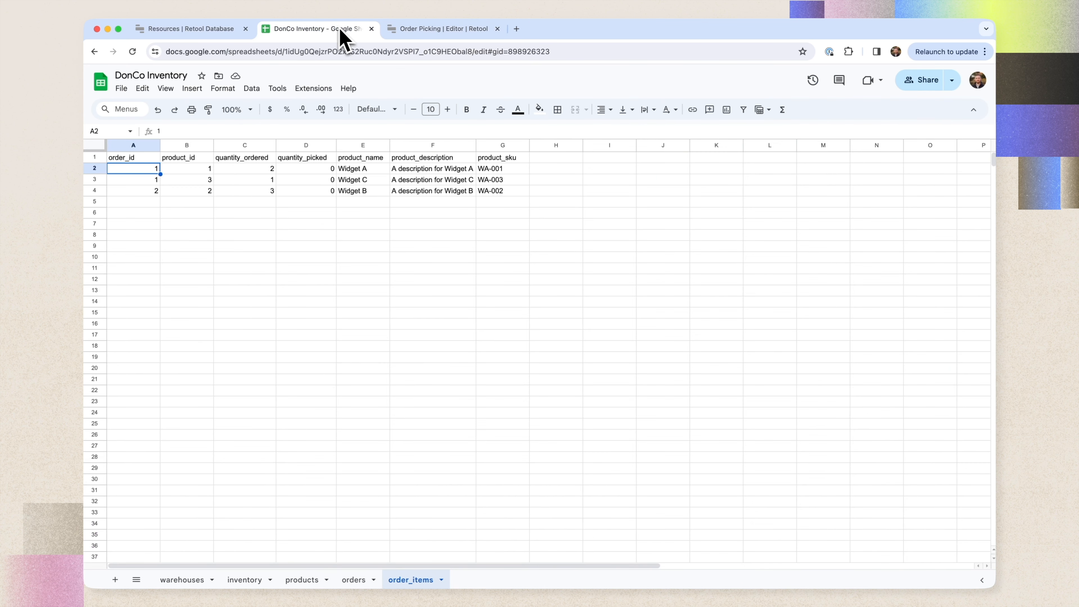
{"action": "left_click", "coordinate": [416, 29]}
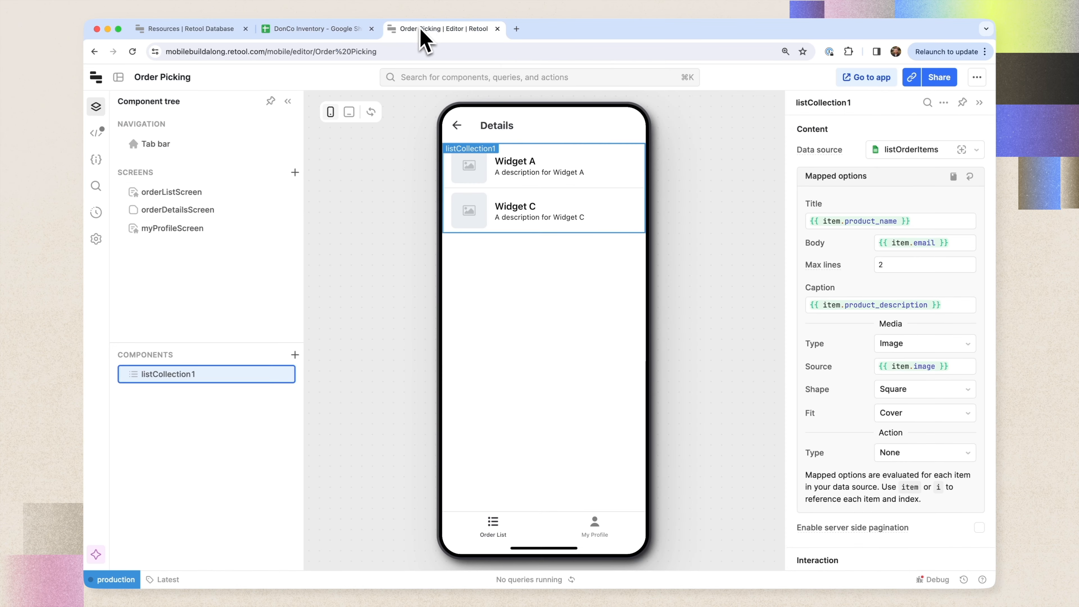
{"action": "left_click", "coordinate": [883, 221]}
{"action": "key", "text": "Right"}
{"action": "key", "text": "Right"}
{"action": "key", "text": "Right"}
{"action": "key", "text": "BackSpace"}
{"action": "key", "text": "BackSpace"}
{"action": "key", "text": "BackSpace"}
{"action": "key", "text": "BackSpace"}
{"action": "type", "text": "sku"}
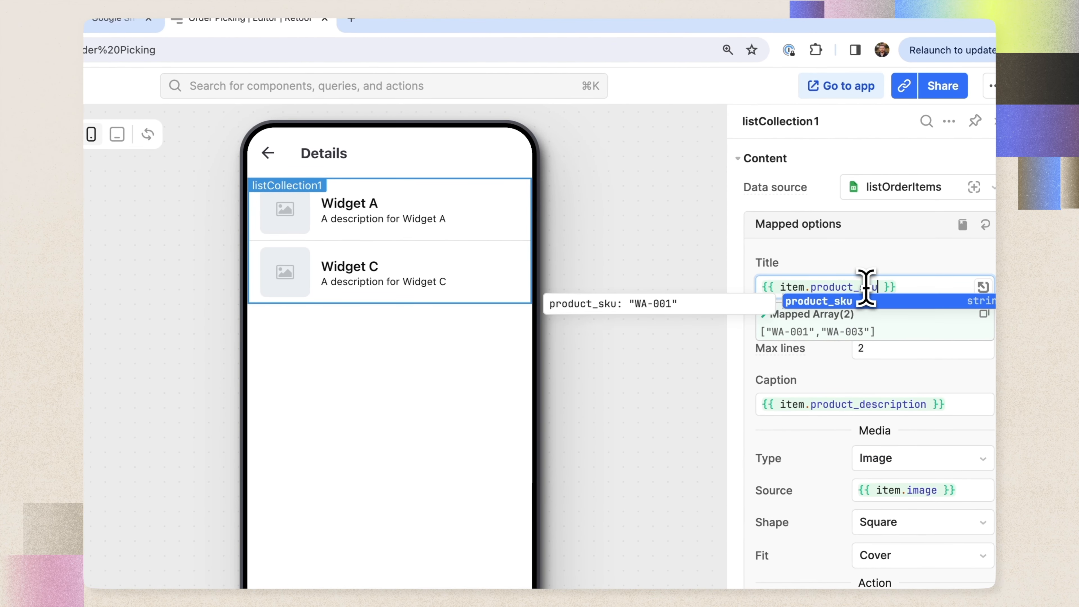
Check the column names in the order_items sheet, and change the list collection's mapped body to {{ item.product_name }}.
{"action": "left_click", "coordinate": [583, 241]}
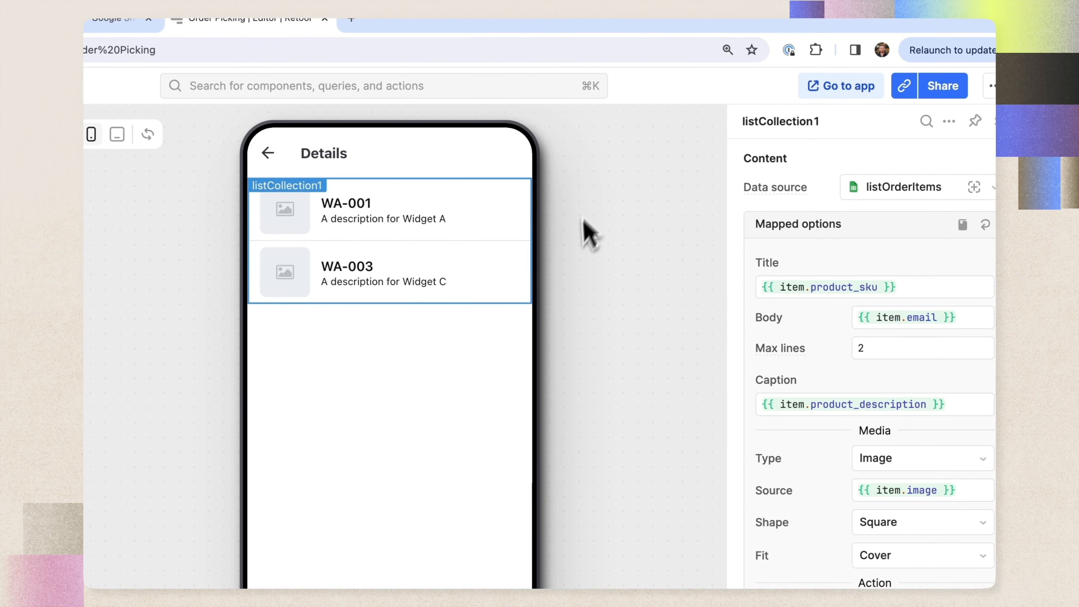
{"action": "left_click", "coordinate": [124, 21]}
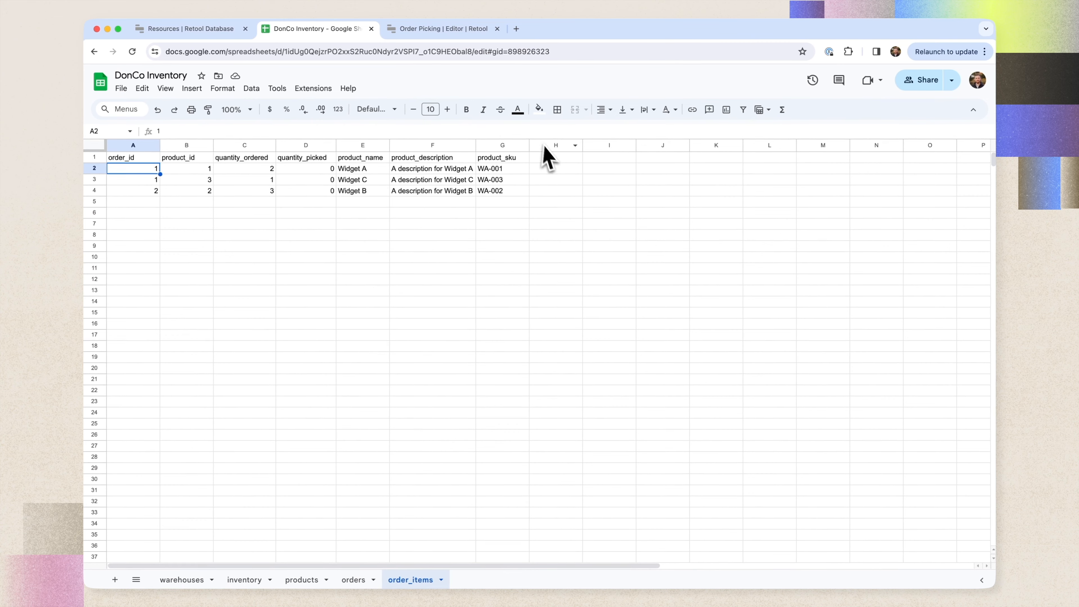
{"action": "left_click", "coordinate": [258, 169]}
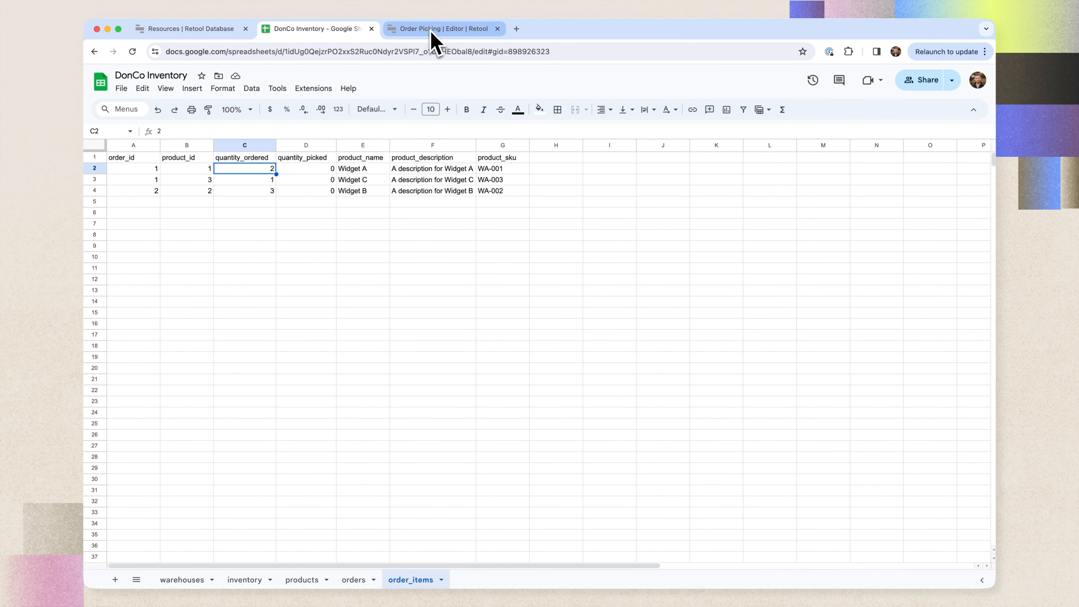
{"action": "left_click", "coordinate": [440, 30]}
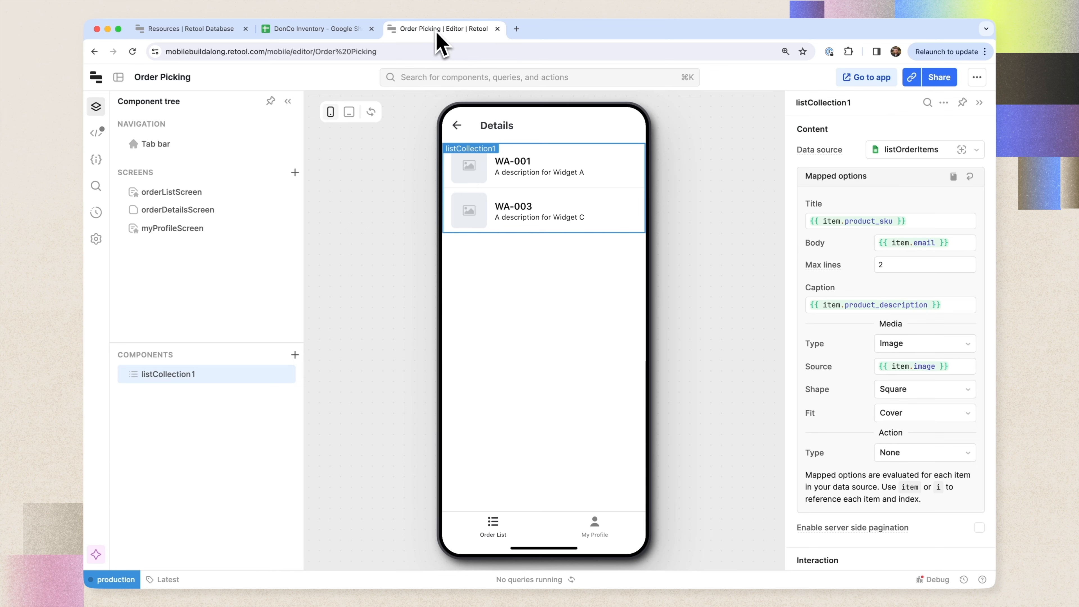
{"action": "double_click", "coordinate": [925, 243]}
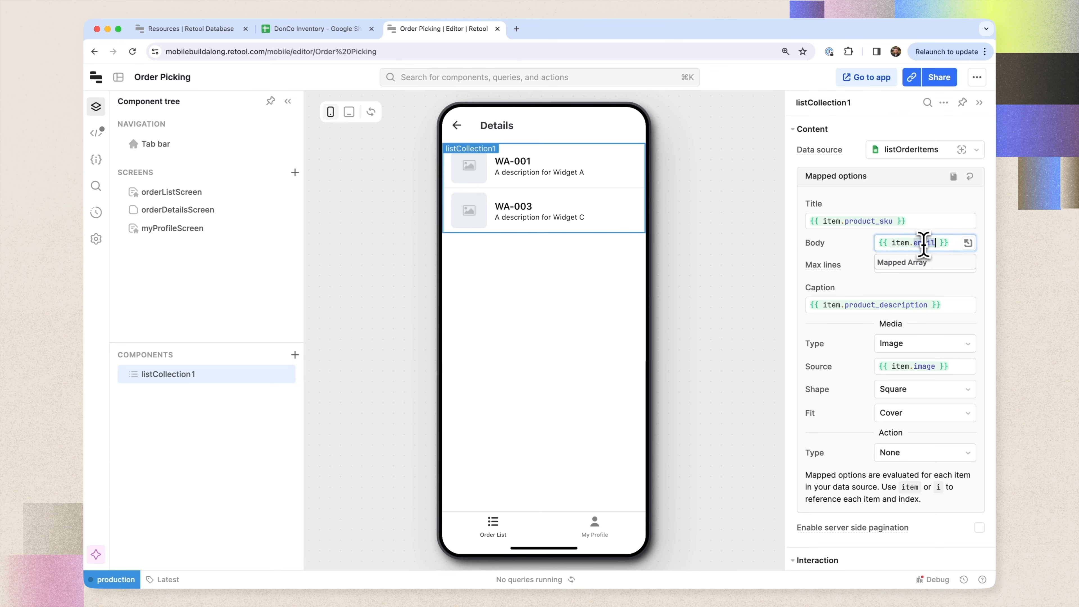
{"action": "type", "text": "prod"}
{"action": "key", "text": "Down"}
{"action": "key", "text": "Down"}
{"action": "key", "text": "Return"}
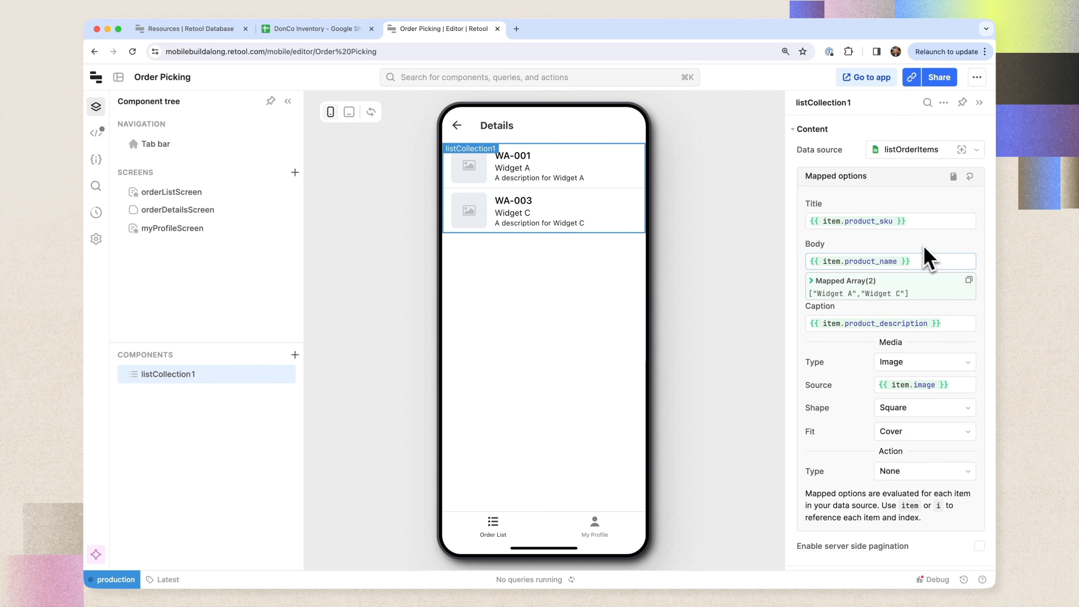
Change the list collection's mapped caption to Picked {{ item.quantity_picked }} of {{item.quantity_ordered}}.
{"action": "double_click", "coordinate": [891, 322]}
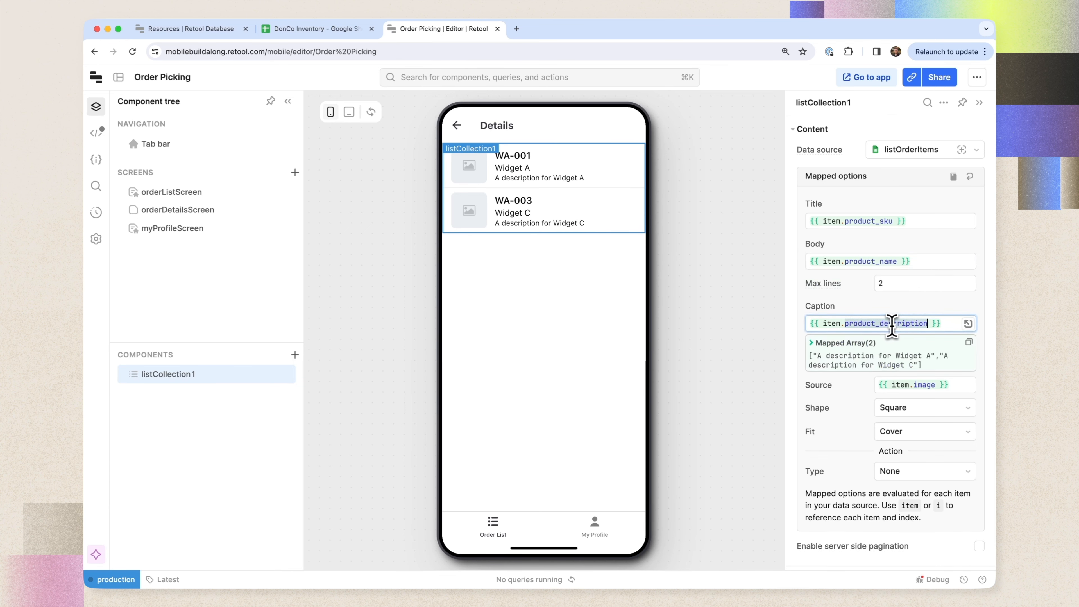
{"action": "key", "text": "BackSpace"}
{"action": "type", "text": "q"}
{"action": "key", "text": "Down"}
{"action": "key", "text": "Return"}
{"action": "type", "text": "of"}
{"action": "key", "text": "super+Left"}
{"action": "type", "text": "Picked"}
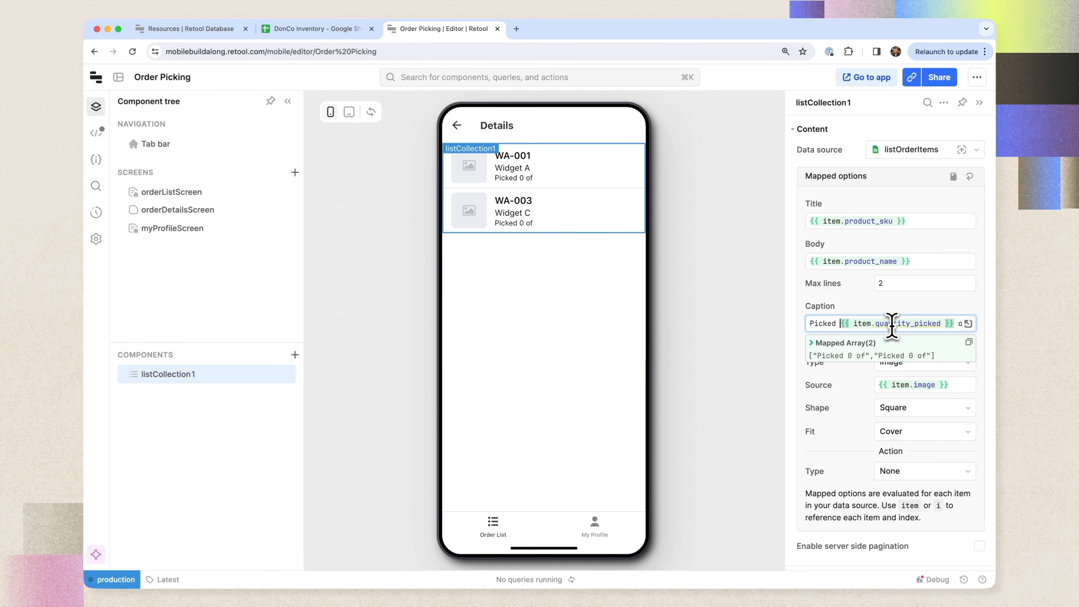
{"action": "key", "text": "super+Right"}
{"action": "type", "text": "{{item.qu"}
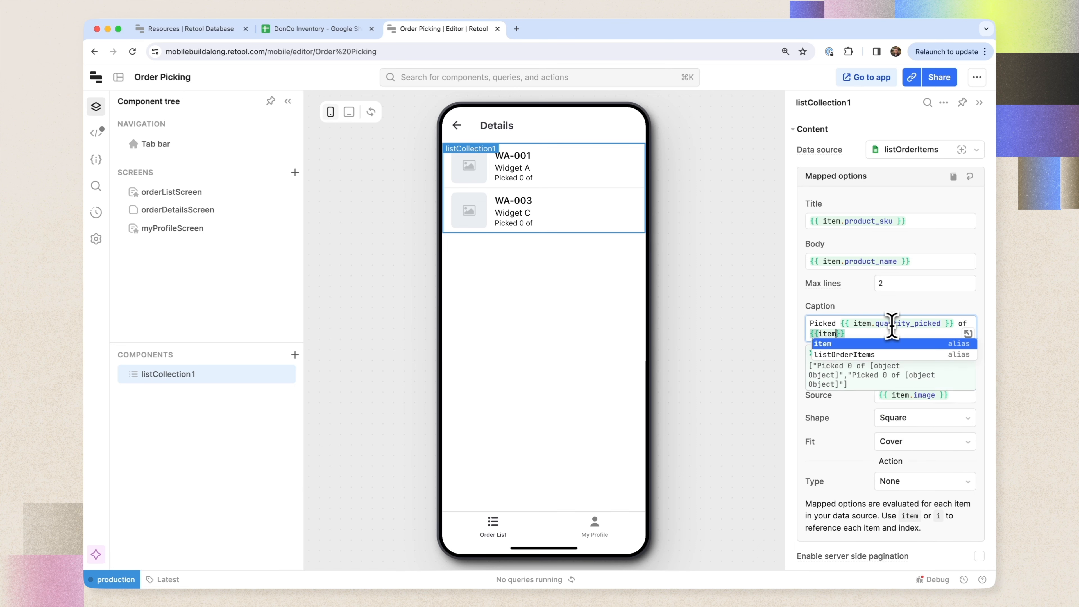
{"action": "key", "text": "Up"}
{"action": "key", "text": "Return"}
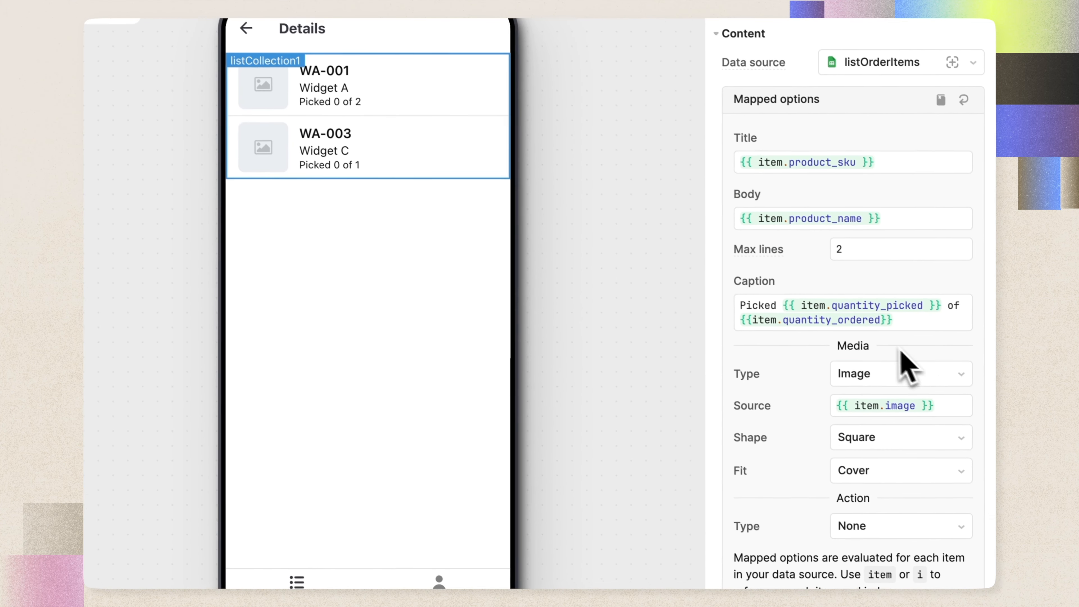
Set the list collection's media type to Icon, and search the icons for "barc" to choose the Money Cashier barcode icon.
{"action": "left_click", "coordinate": [938, 445]}
{"action": "left_click", "coordinate": [884, 438]}
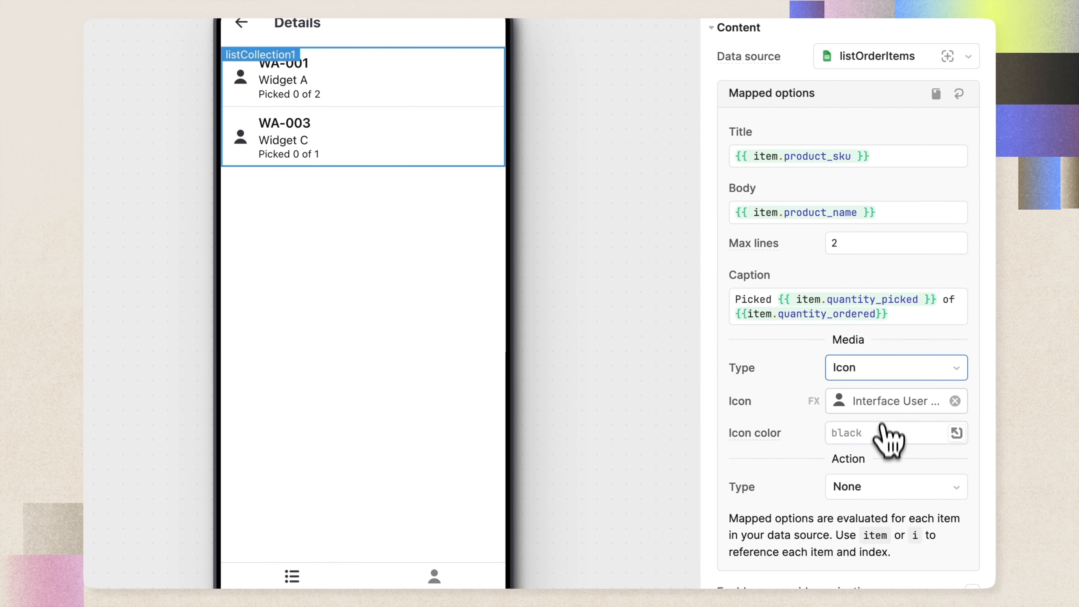
{"action": "left_click", "coordinate": [880, 406]}
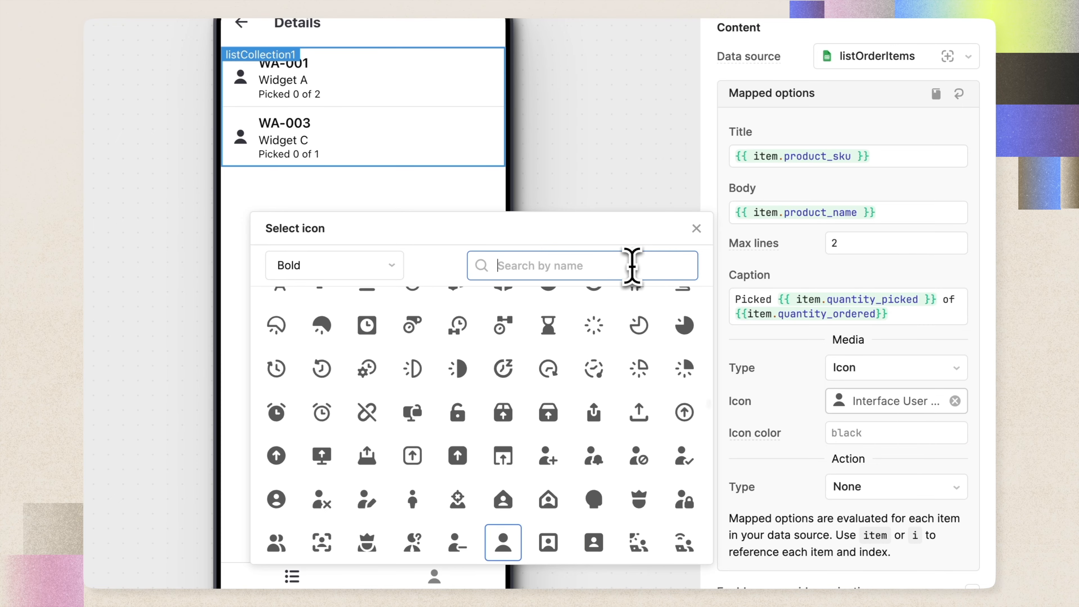
{"action": "type", "text": "scan"}
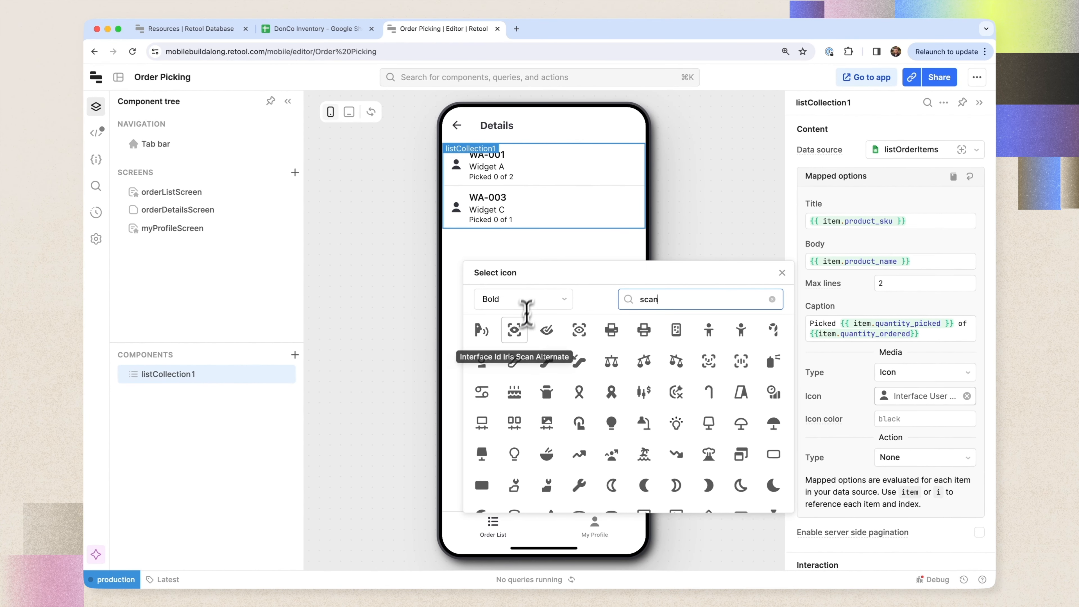
{"action": "double_click", "coordinate": [646, 300]}
{"action": "type", "text": "barc"}
{"action": "left_click", "coordinate": [491, 333]}
{"action": "left_click", "coordinate": [726, 179]}
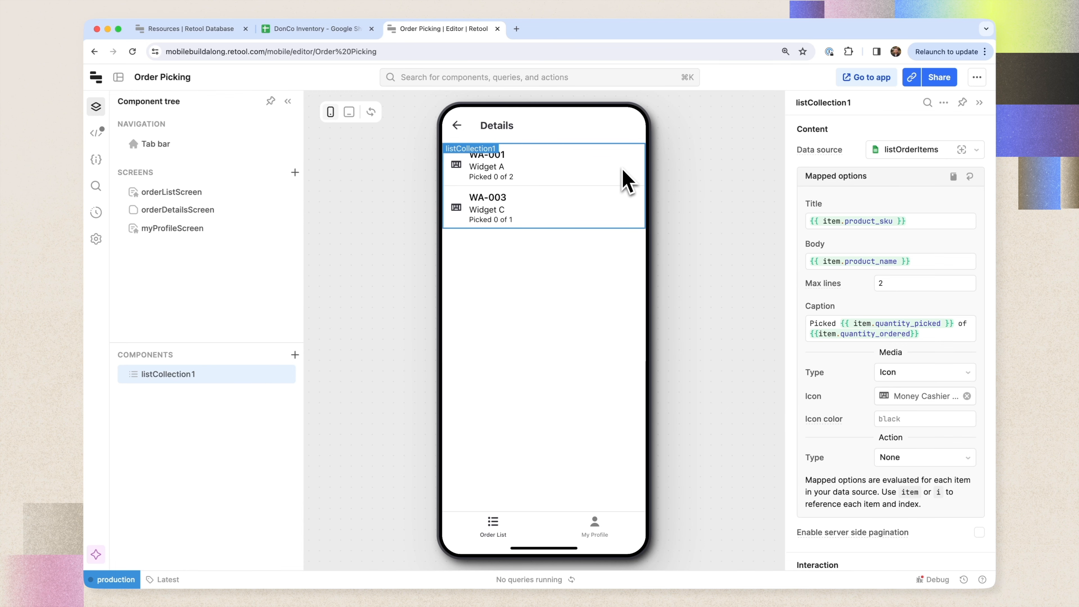
Add a Scanner component to the order details screen and place it above listCollection1.
{"action": "left_click", "coordinate": [295, 355]}
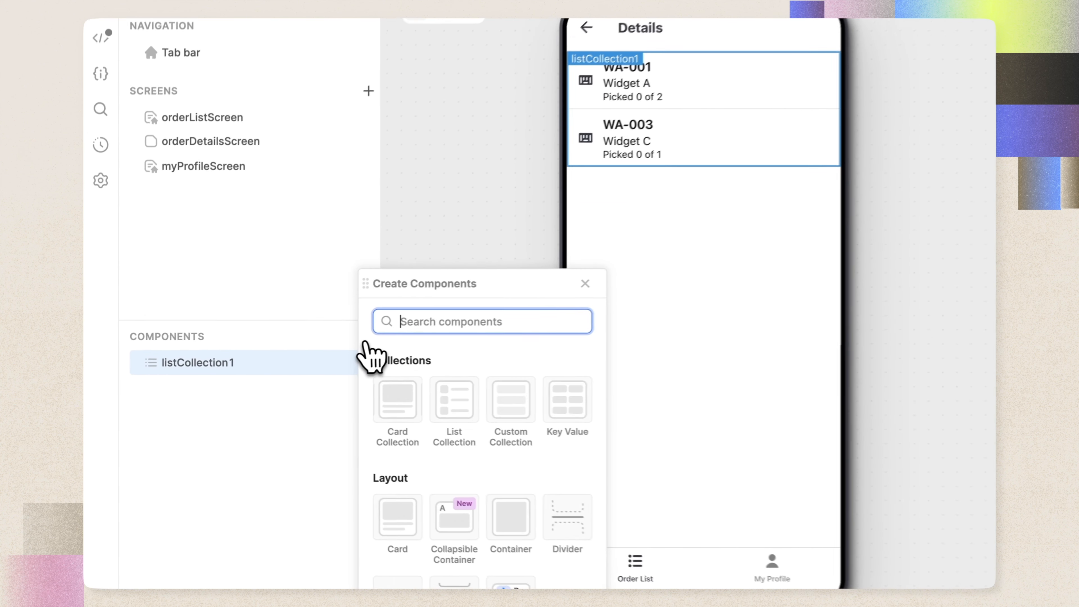
{"action": "type", "text": "scan"}
{"action": "left_click", "coordinate": [527, 399]}
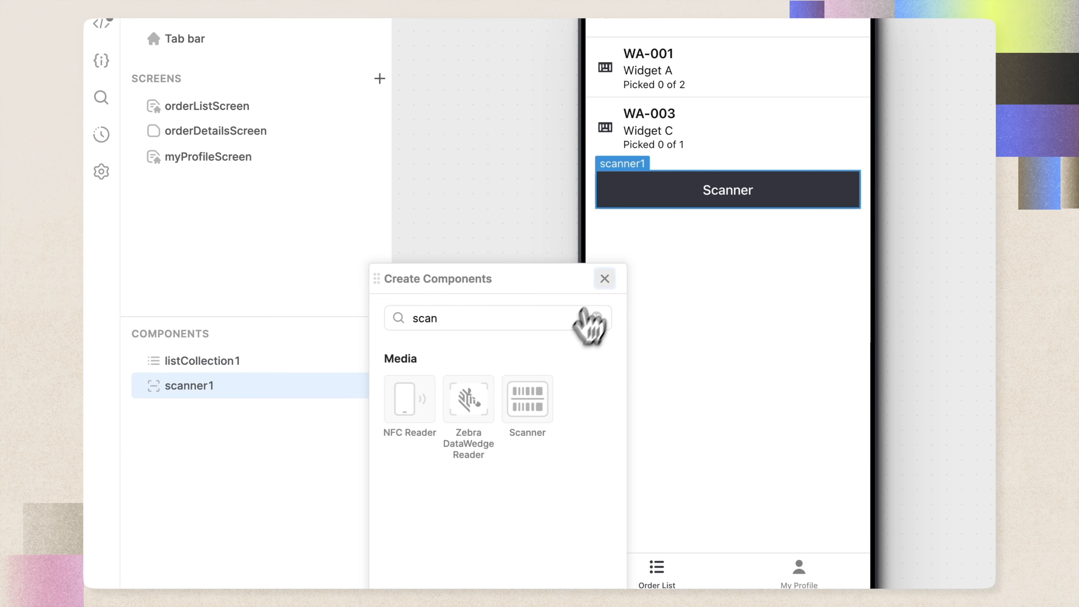
{"action": "left_click", "coordinate": [604, 278]}
{"action": "left_click_drag", "start_coordinate": [183, 398], "coordinate": [202, 369]}
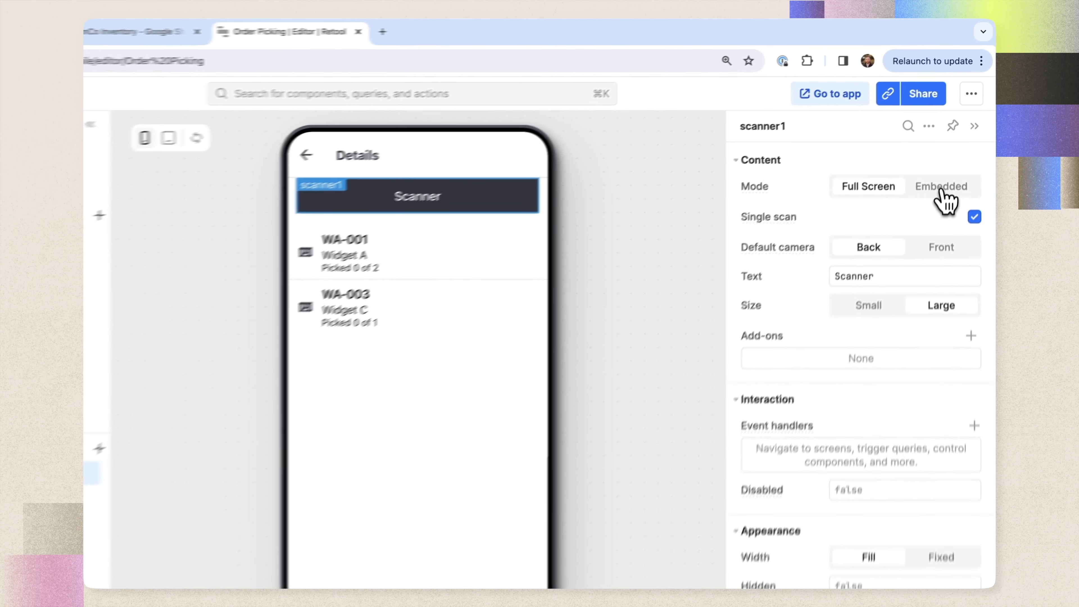
Set the scanner's mode to Embedded and its ratio to 2:1.
{"action": "left_click", "coordinate": [954, 149]}
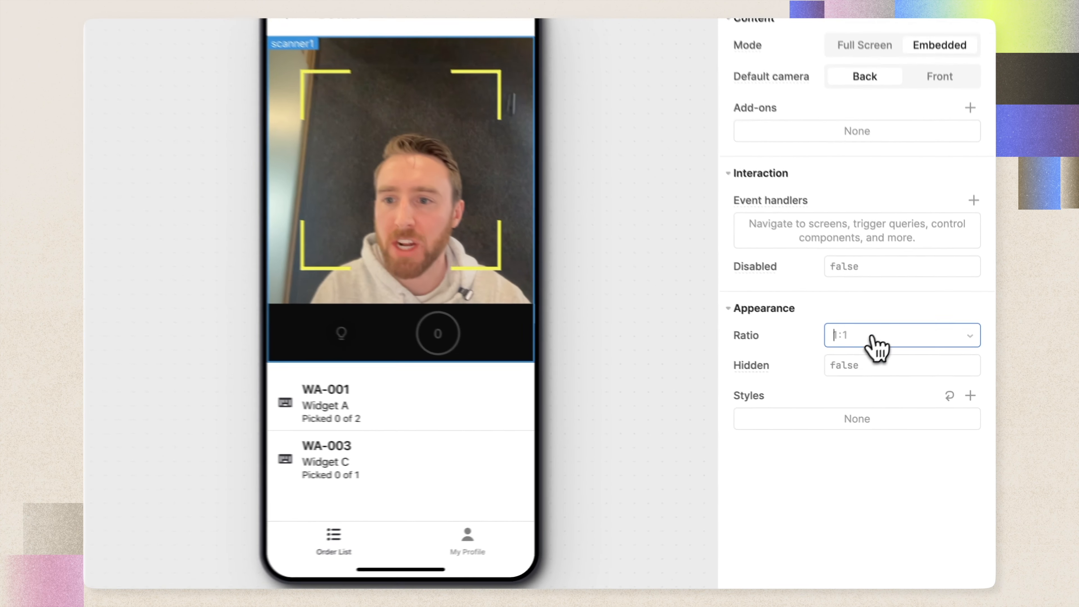
{"action": "left_click", "coordinate": [901, 372]}
{"action": "left_click", "coordinate": [912, 395]}
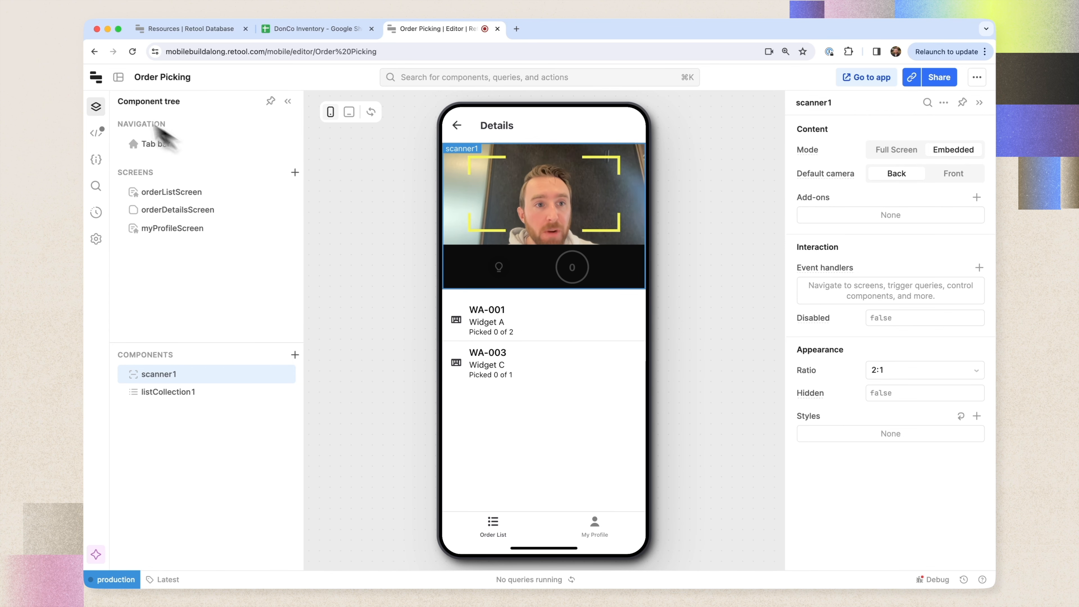
Duplicate the updateOrderStatus query and name the copy updateOrderItemQuantity.
{"action": "left_click", "coordinate": [97, 134]}
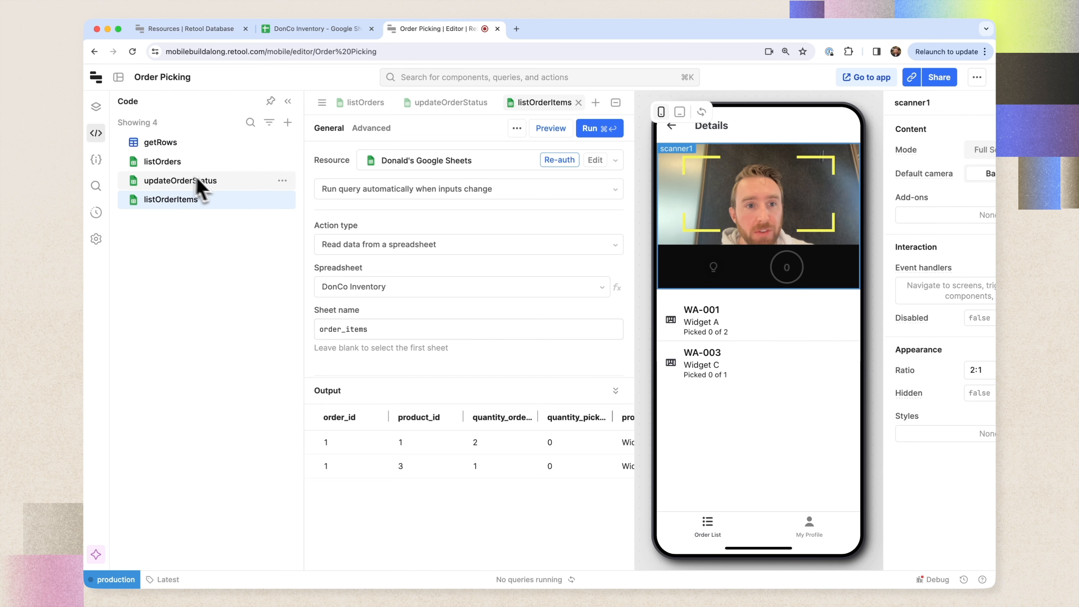
{"action": "left_click", "coordinate": [284, 184]}
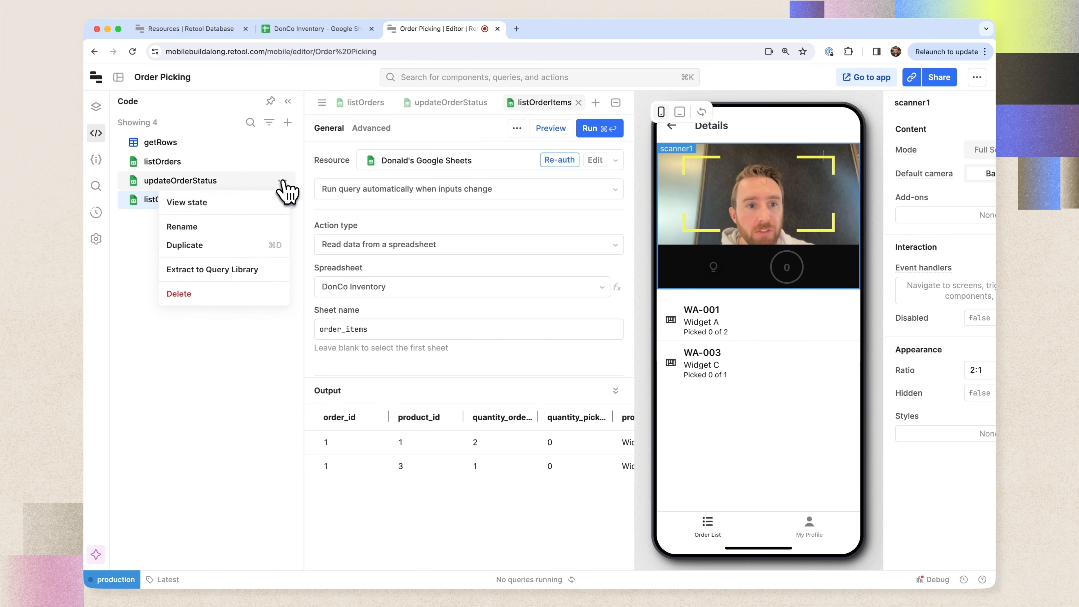
{"action": "left_click", "coordinate": [211, 254]}
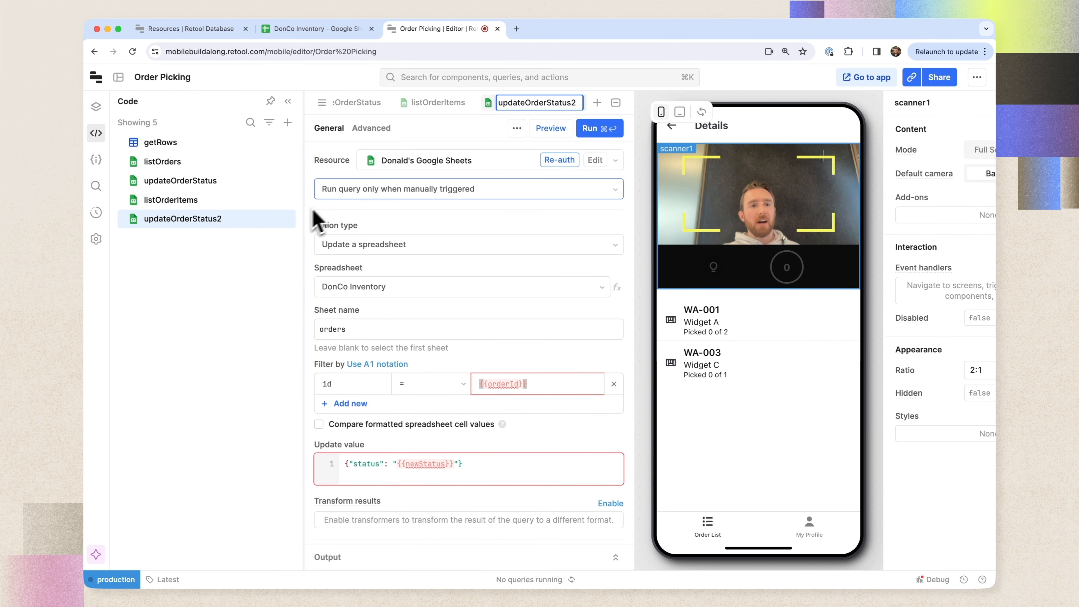
{"action": "key", "text": "BackSpace"}
{"action": "key", "text": "BackSpace"}
{"action": "key", "text": "BackSpace"}
{"action": "key", "text": "BackSpace"}
{"action": "key", "text": "BackSpace"}
{"action": "key", "text": "BackSpace"}
{"action": "type", "text": "ItemQuantity"}
{"action": "key", "text": "Return"}
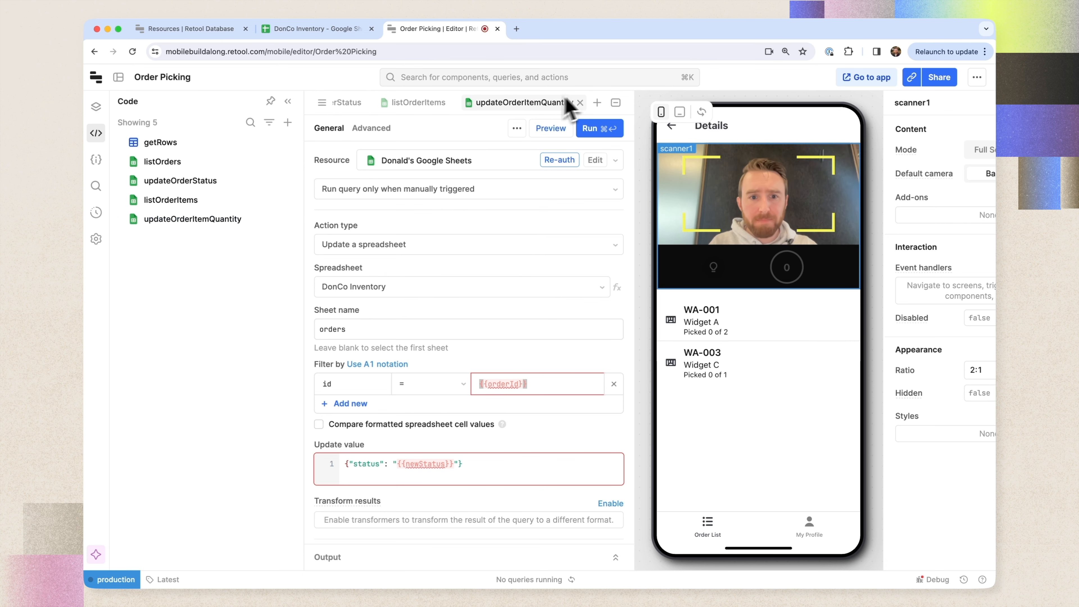
Change the sheet name in the updateOrderItemQuantity query to order_items.
{"action": "left_click", "coordinate": [366, 329]}
{"action": "key", "text": "BackSpace"}
{"action": "type", "text": "_items"}
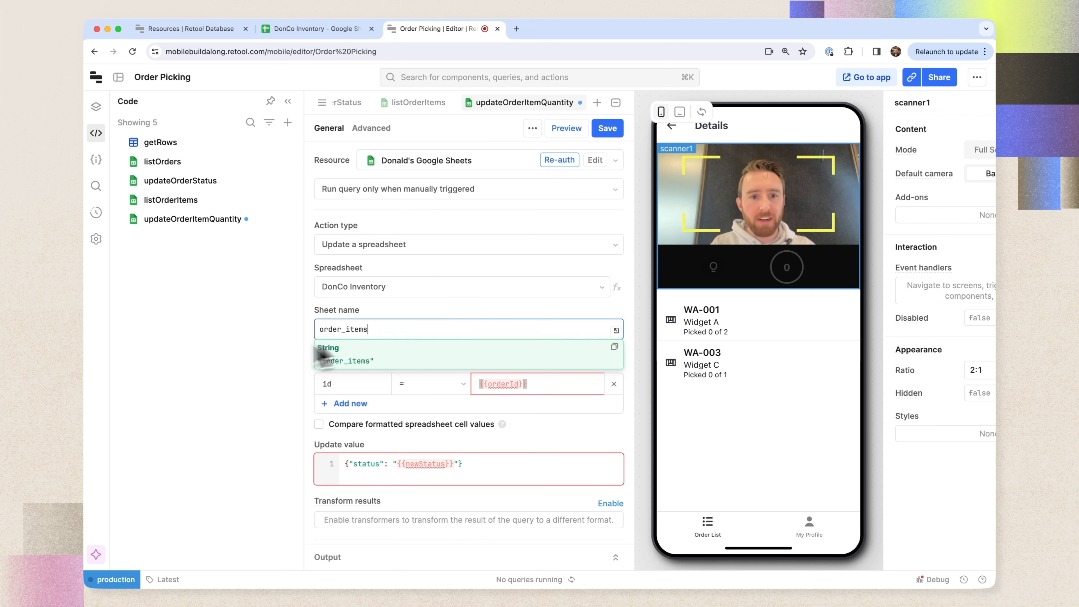
{"action": "left_click", "coordinate": [226, 368]}
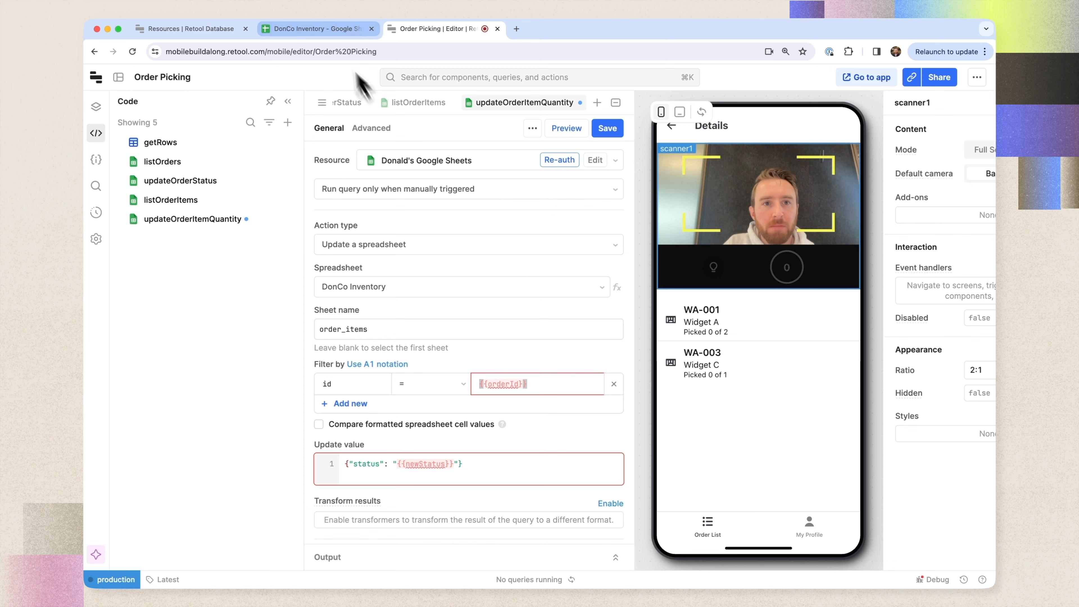
Examine the product_sku and order_id columns in the order_items sheet to see which fields identify a single order item.
{"action": "left_click", "coordinate": [319, 30]}
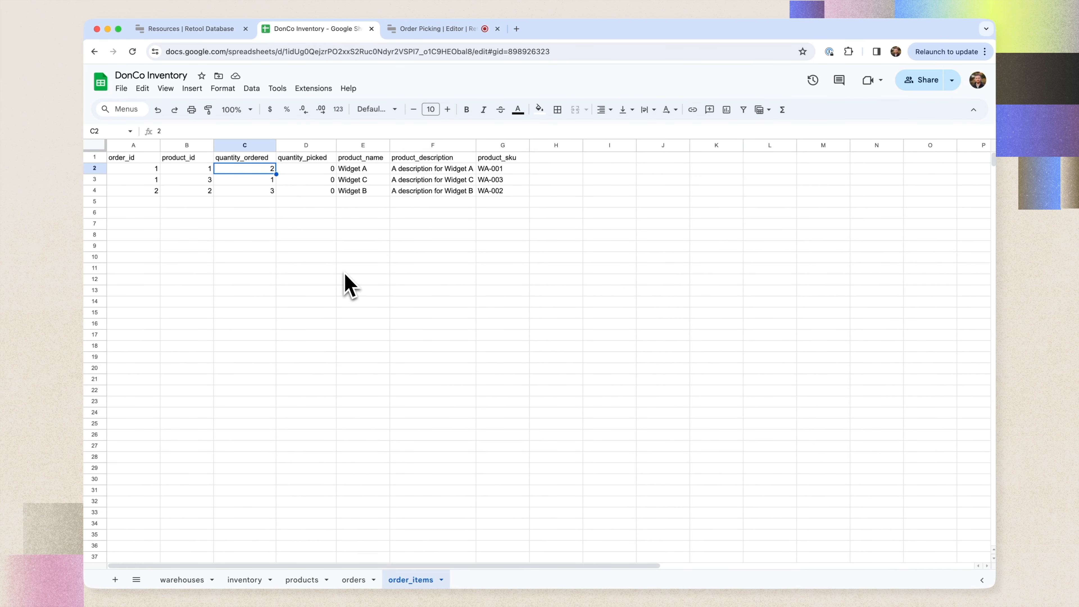
{"action": "left_click", "coordinate": [513, 171]}
{"action": "left_click", "coordinate": [512, 178]}
{"action": "key", "text": "Down"}
{"action": "key", "text": "Down"}
{"action": "key", "text": "Up"}
{"action": "key", "text": "Up"}
{"action": "key", "text": "Down"}
{"action": "key", "text": "Up"}
{"action": "key", "text": "Down"}
{"action": "key", "text": "Down"}
{"action": "key", "text": "Up"}
{"action": "key", "text": "Up"}
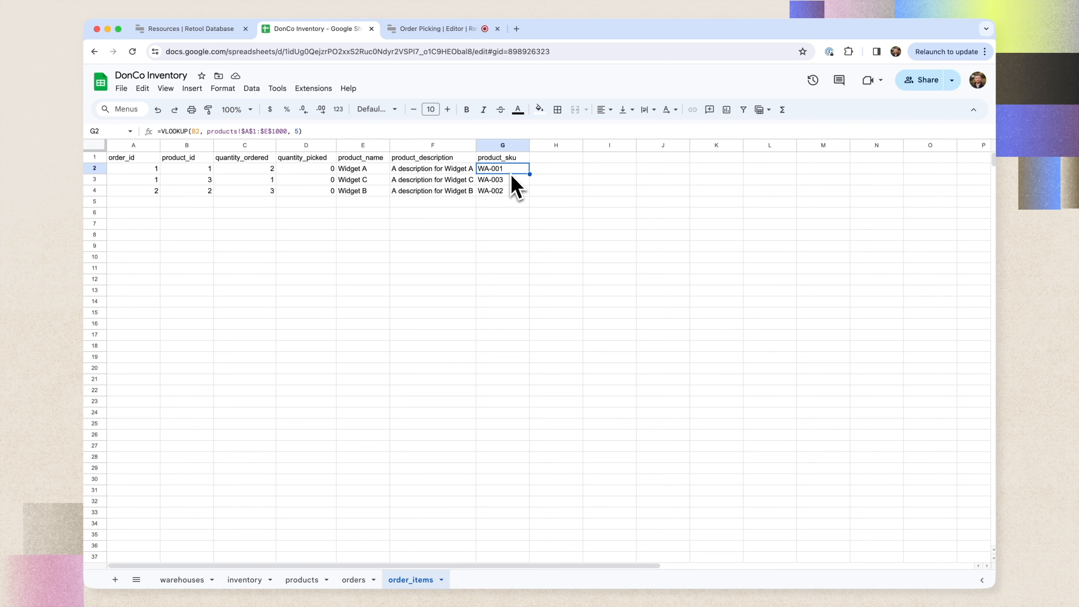
{"action": "key", "text": "Down"}
{"action": "key", "text": "Down"}
{"action": "key", "text": "Up"}
{"action": "key", "text": "Up"}
{"action": "left_click", "coordinate": [152, 169]}
{"action": "left_click", "coordinate": [151, 180]}
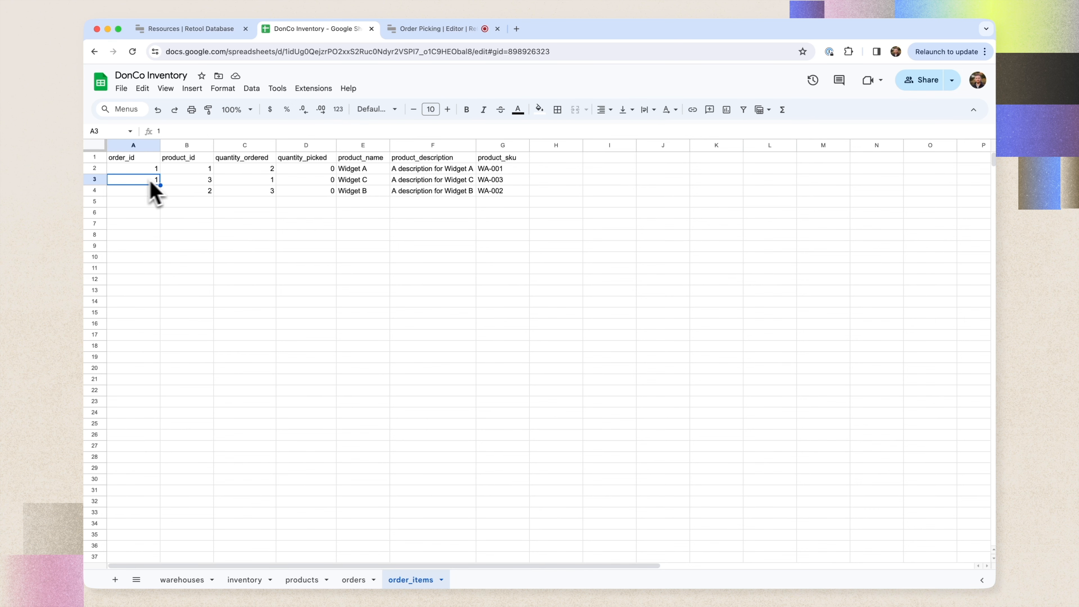
{"action": "left_click", "coordinate": [495, 169]}
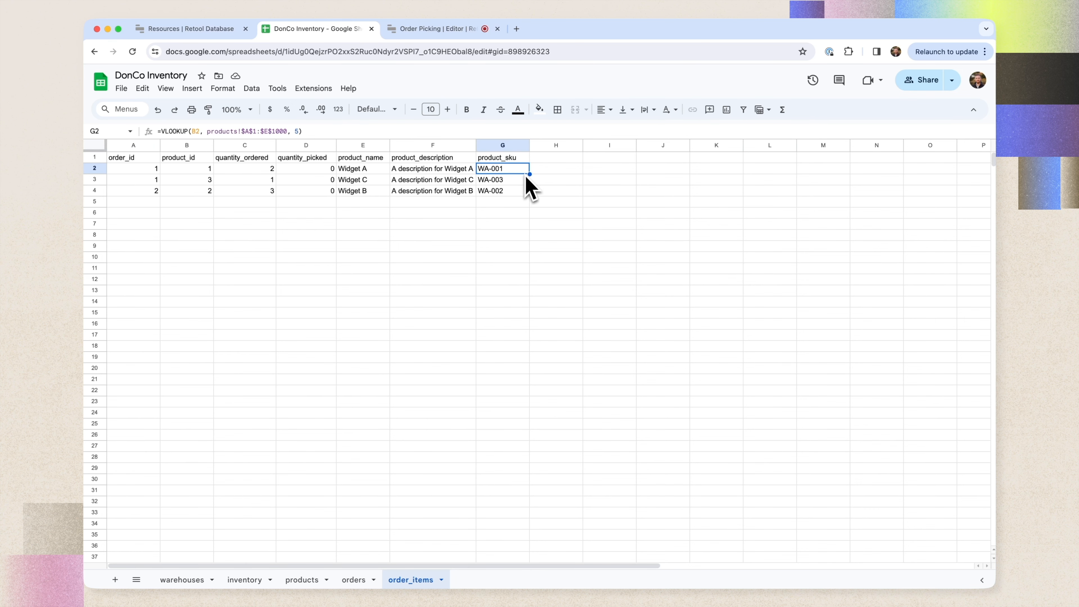
Set the updateOrderItemQuantity query's filter to order_id = {{collectionView1.selectedItem.id}}.
{"action": "left_click", "coordinate": [440, 30]}
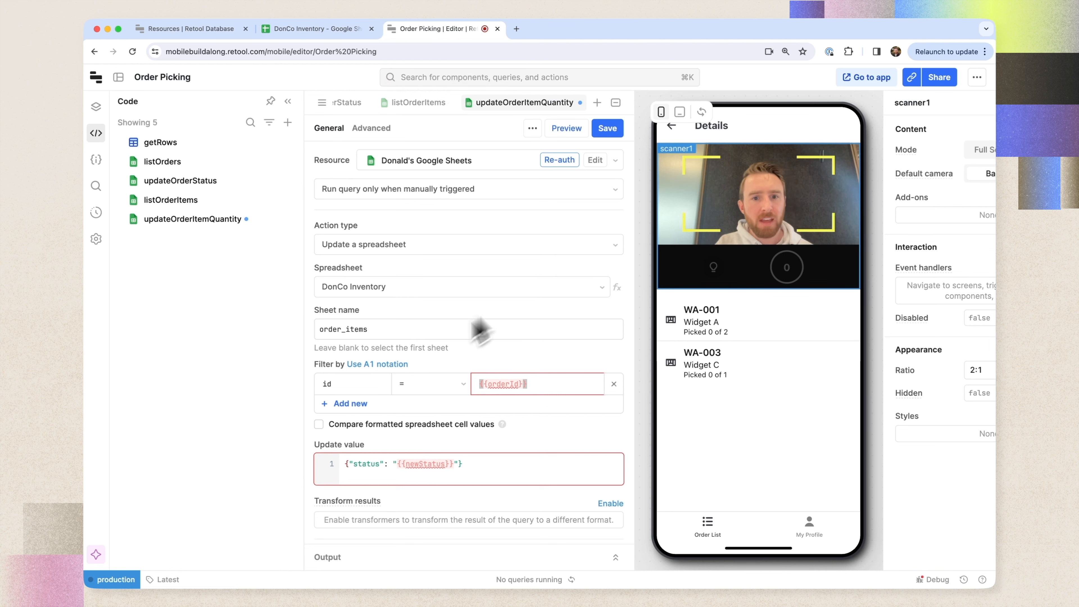
{"action": "double_click", "coordinate": [355, 384]}
{"action": "type", "text": "order_id"}
{"action": "left_click", "coordinate": [552, 384]}
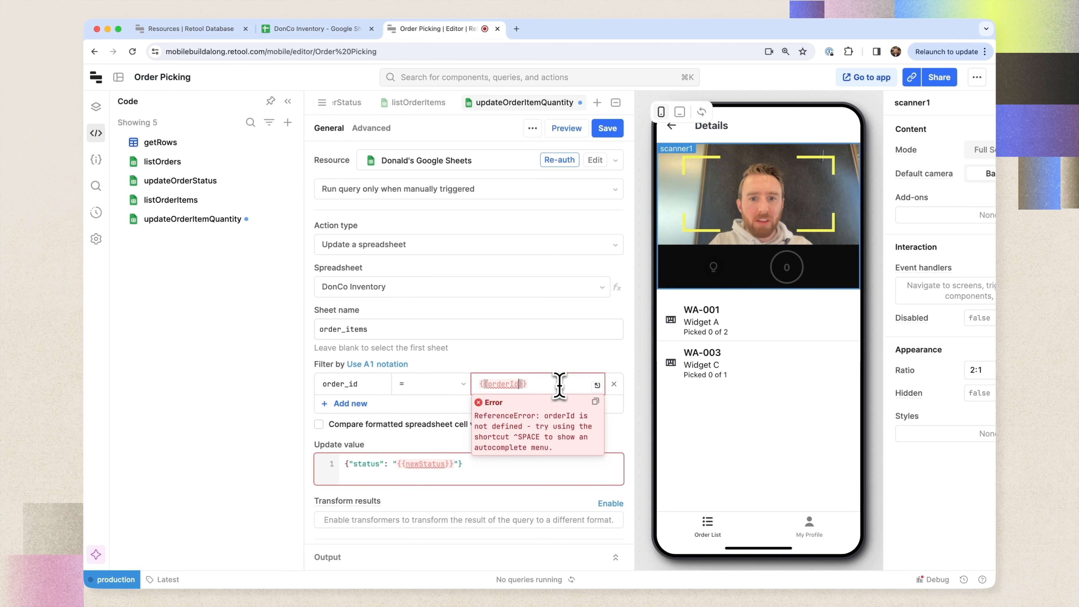
{"action": "key", "text": "ctrl+space"}
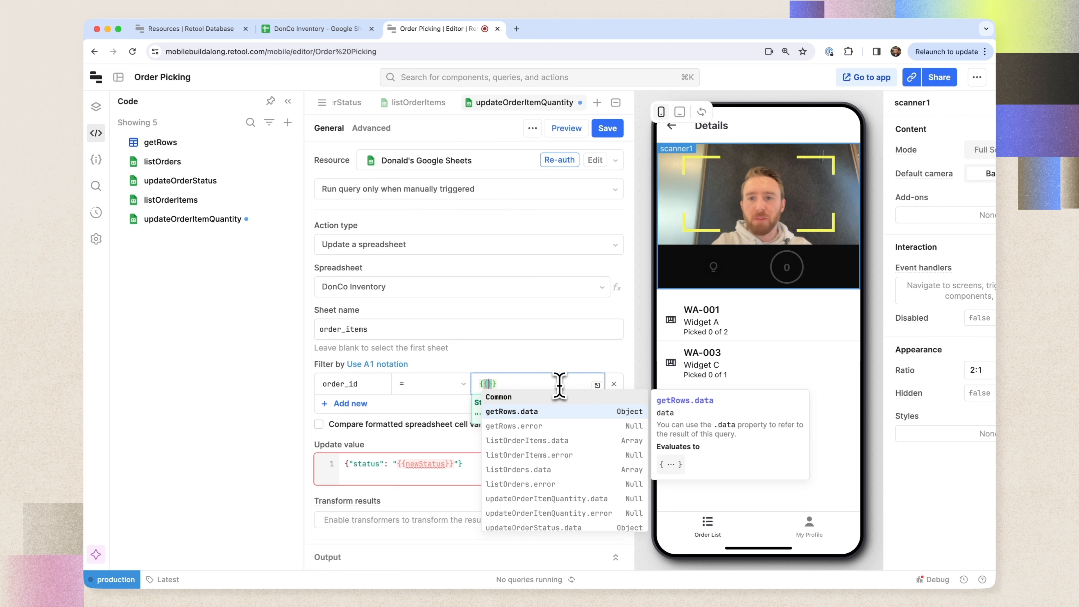
{"action": "type", "text": "collectionView1.sel"}
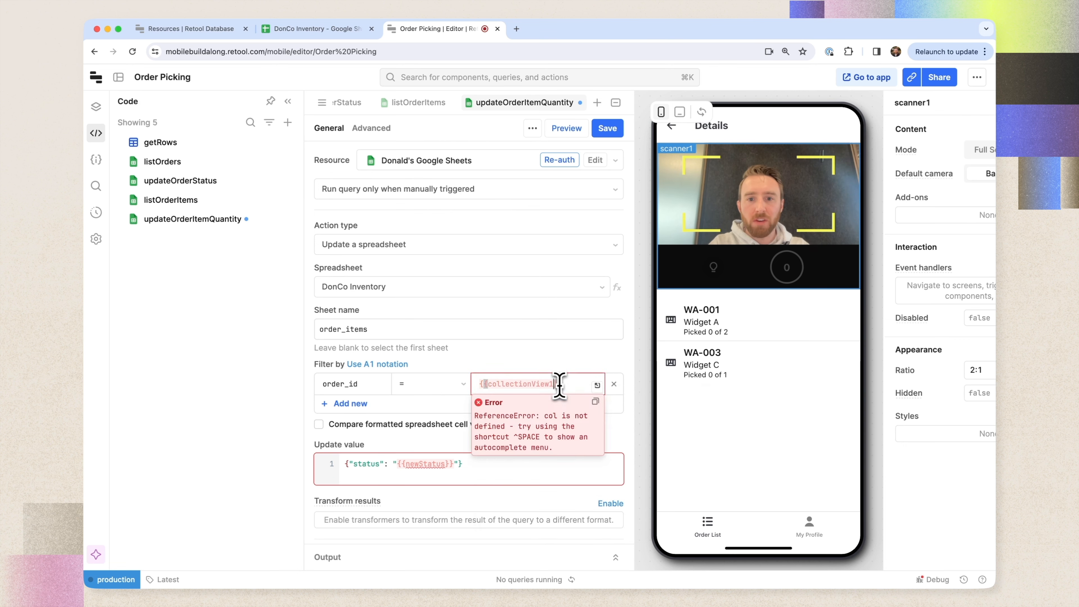
{"action": "type", "text": "ectedItem."}
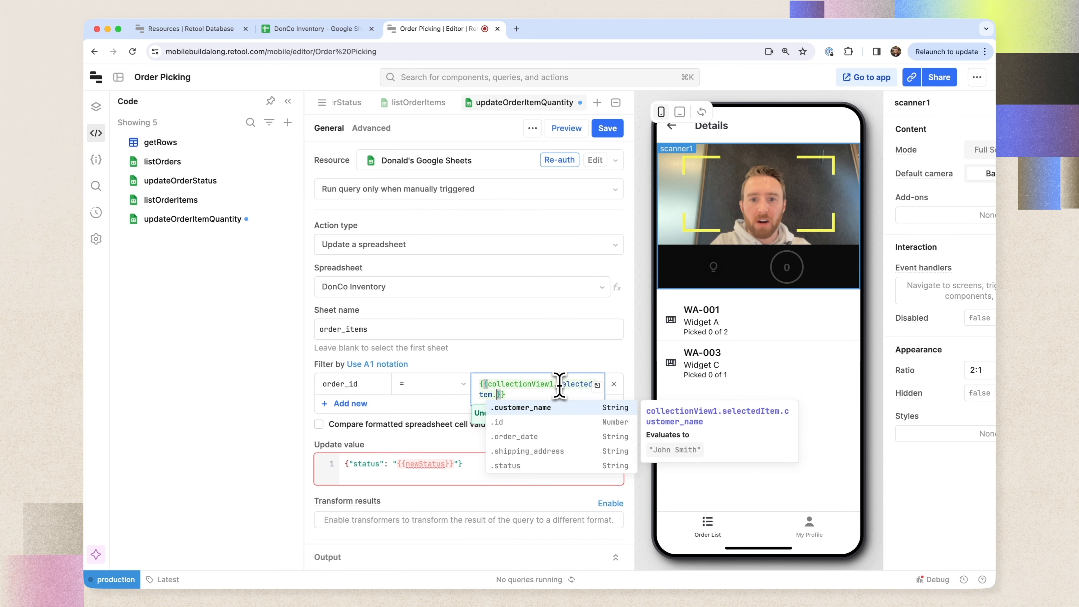
{"action": "type", "text": "id"}
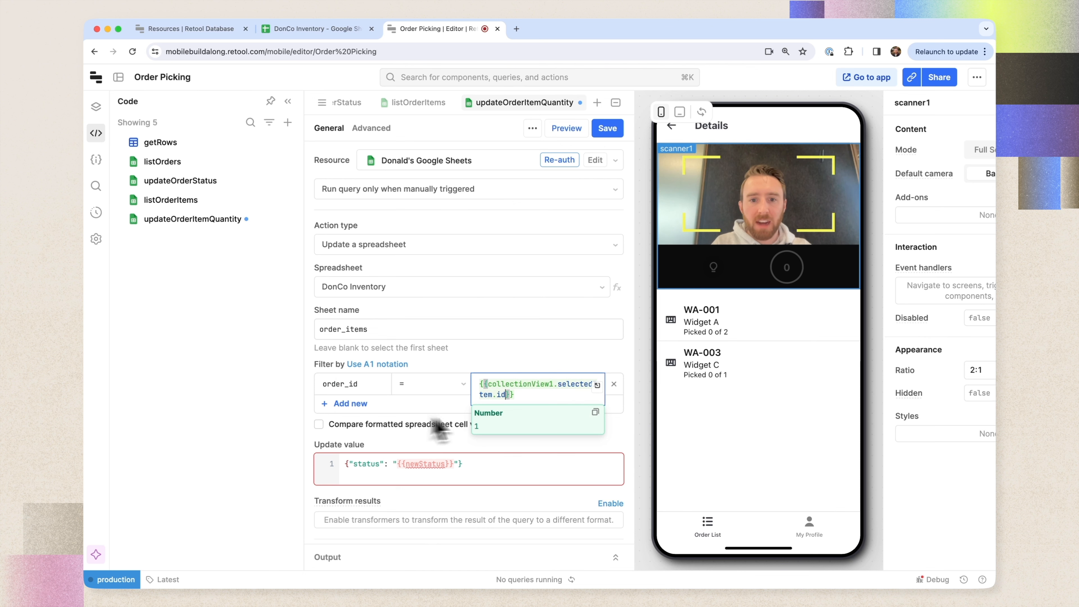
Add a second filter to the updateOrderItemQuantity query: sku = {{sku}}.
{"action": "mouse_move", "coordinate": [503, 398]}
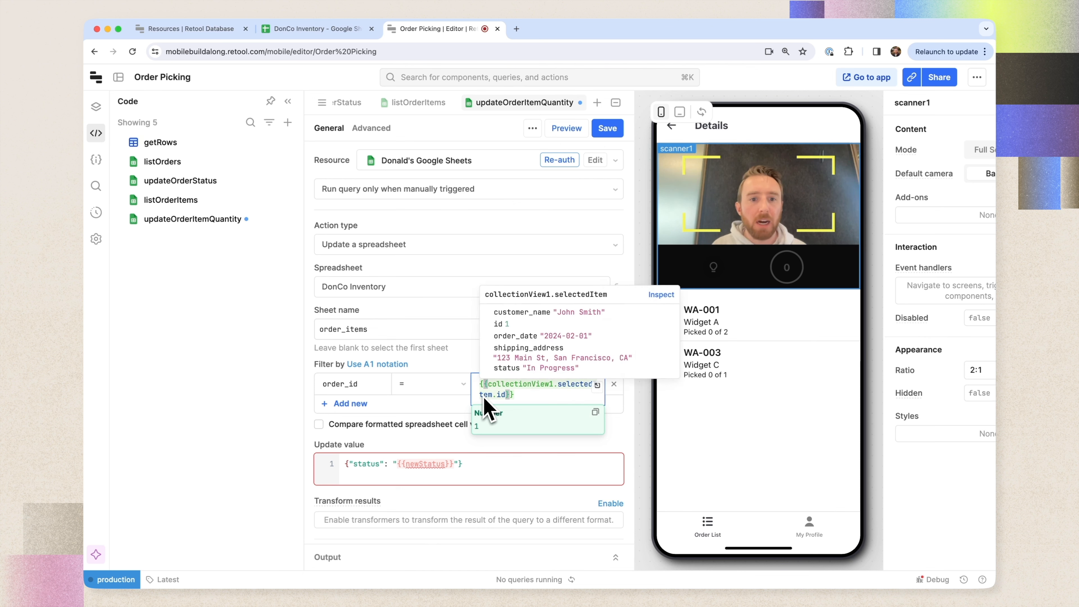
{"action": "left_click", "coordinate": [359, 403]}
{"action": "type", "text": "sku"}
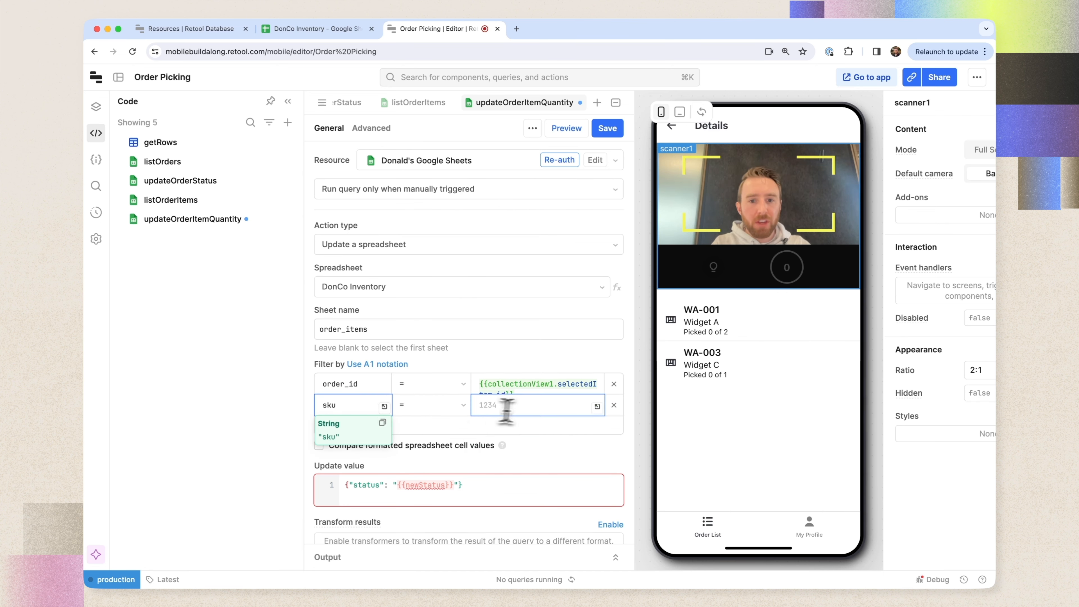
{"action": "left_click", "coordinate": [534, 406]}
{"action": "type", "text": "{{sku"}
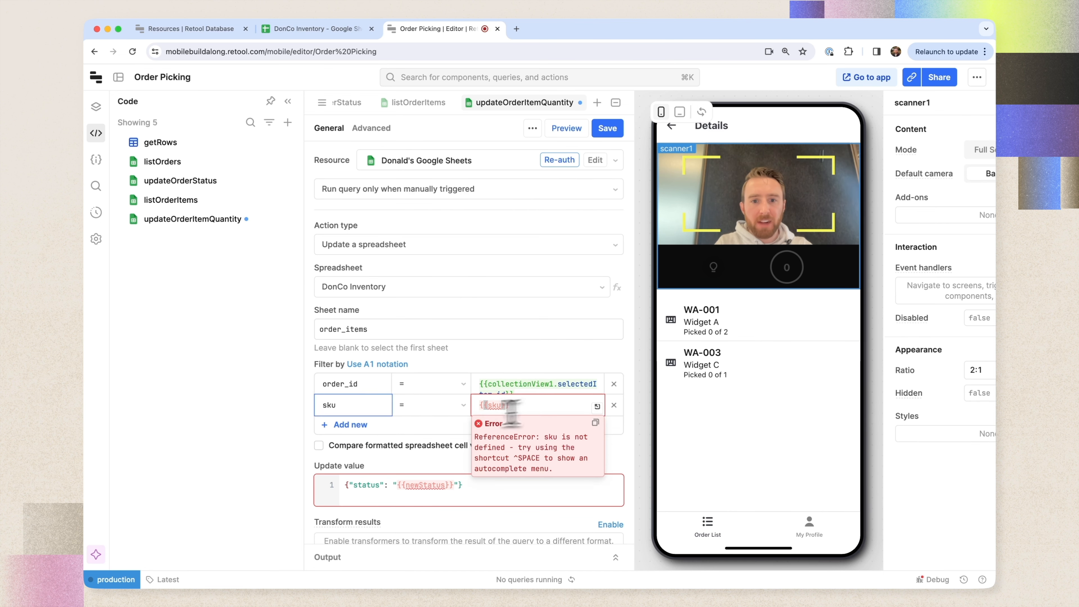
{"action": "left_click", "coordinate": [230, 419]}
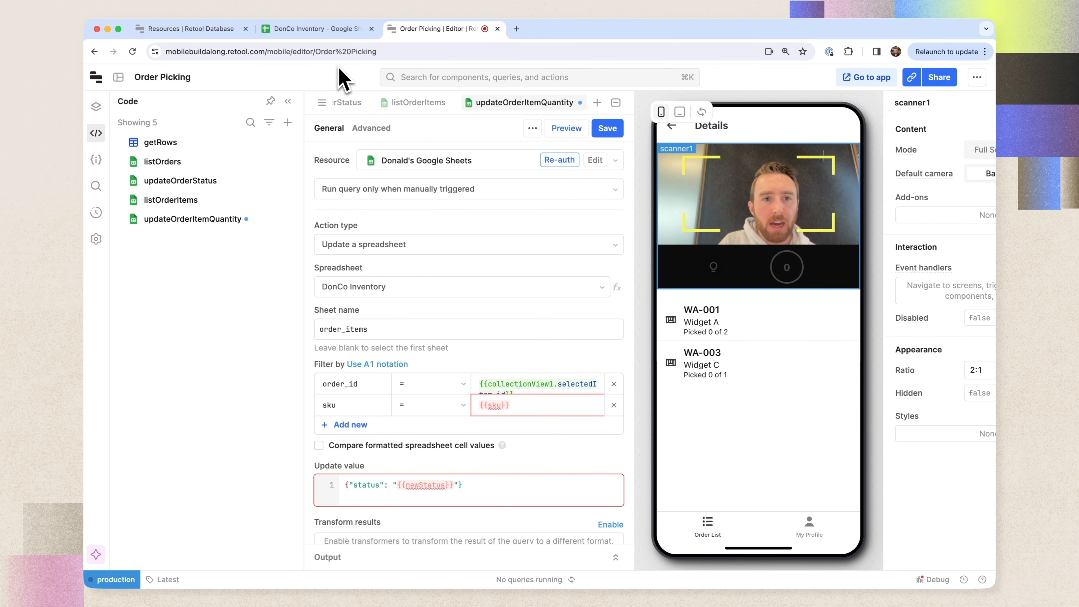
Check the picked-quantity column name in the order_items sheet and set the query's update value to {"quantity_picked": "{{newQuantityPicked}}"}.
{"action": "left_click", "coordinate": [327, 30]}
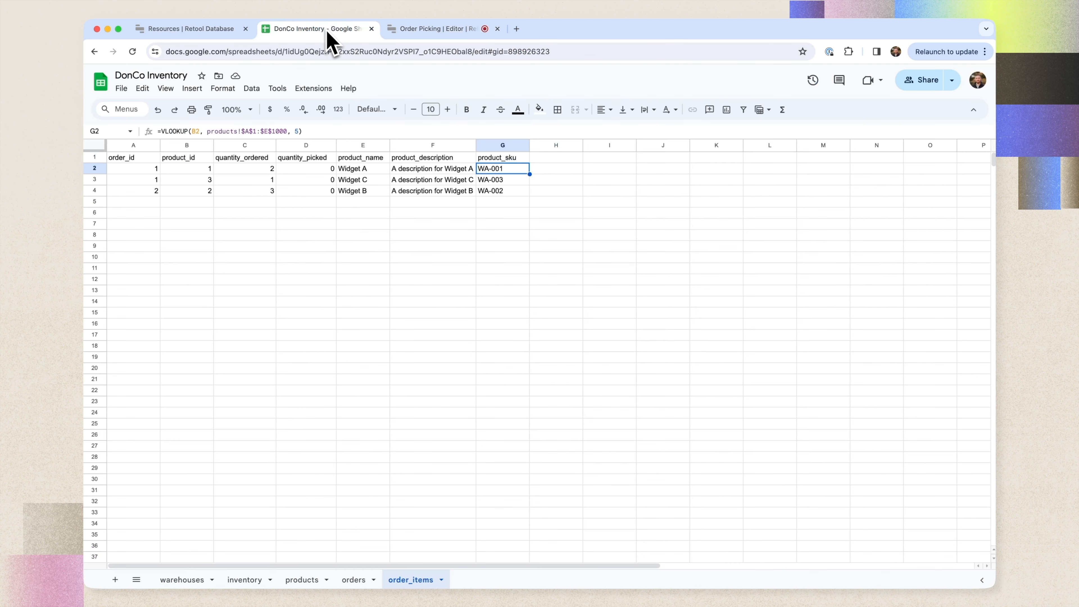
{"action": "left_click", "coordinate": [326, 160]}
{"action": "left_click", "coordinate": [438, 28]}
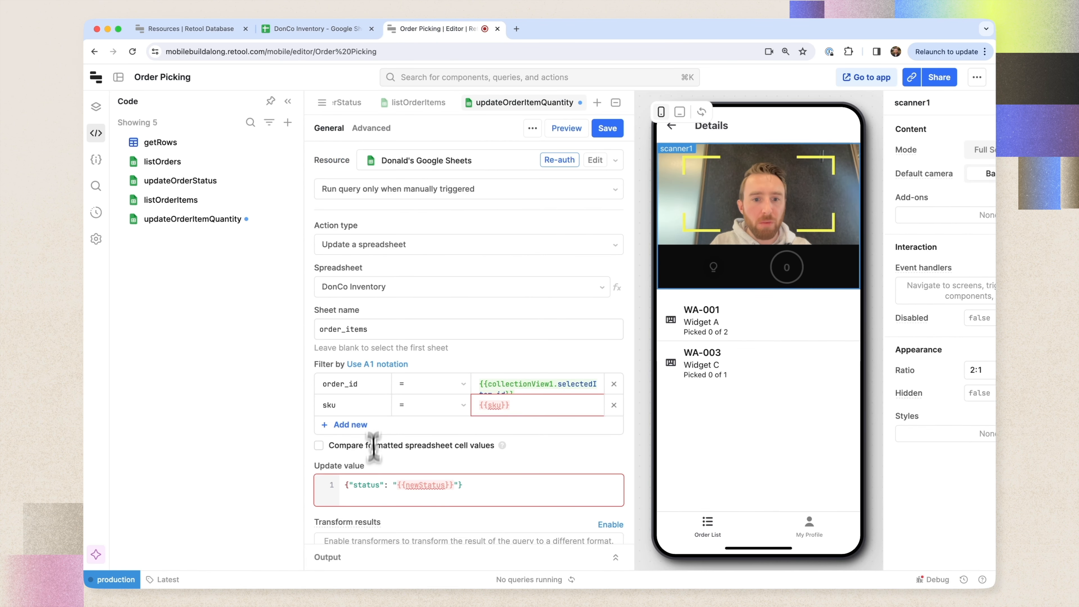
{"action": "double_click", "coordinate": [365, 485]}
{"action": "type", "text": "quantity_picked"}
{"action": "double_click", "coordinate": [451, 485]}
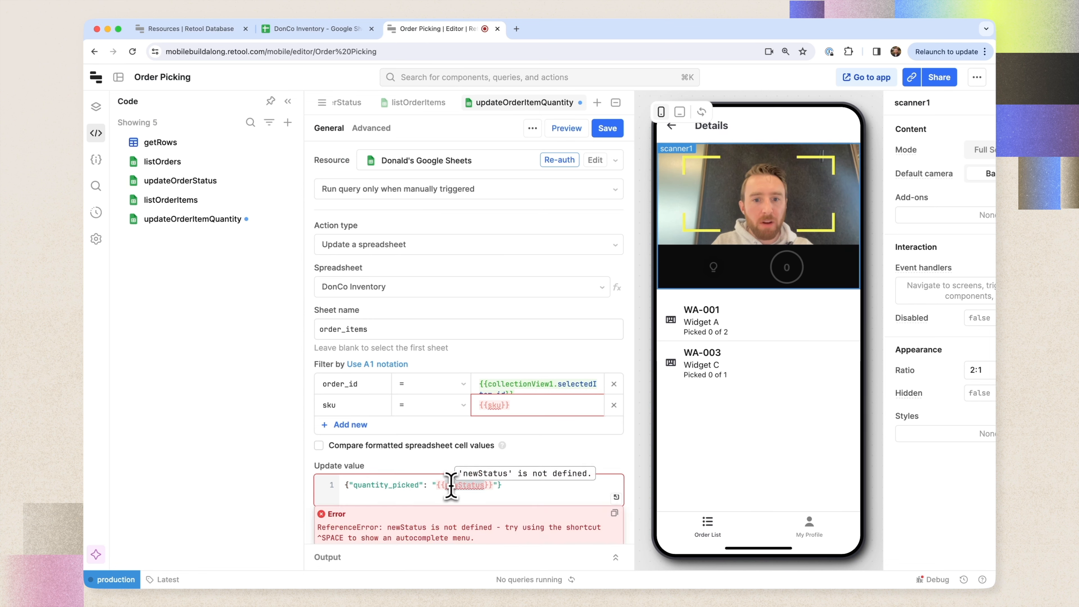
{"action": "key", "text": "BackSpace"}
{"action": "key", "text": "BackSpace"}
{"action": "key", "text": "BackSpace"}
{"action": "type", "text": "Qua"}
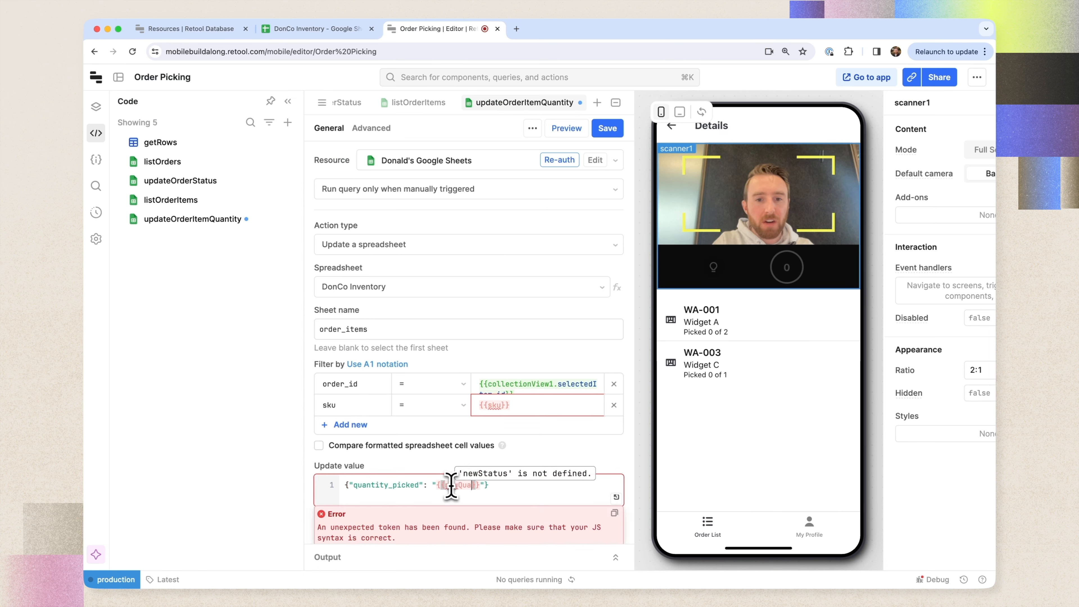
{"action": "type", "text": "ntityPicked"}
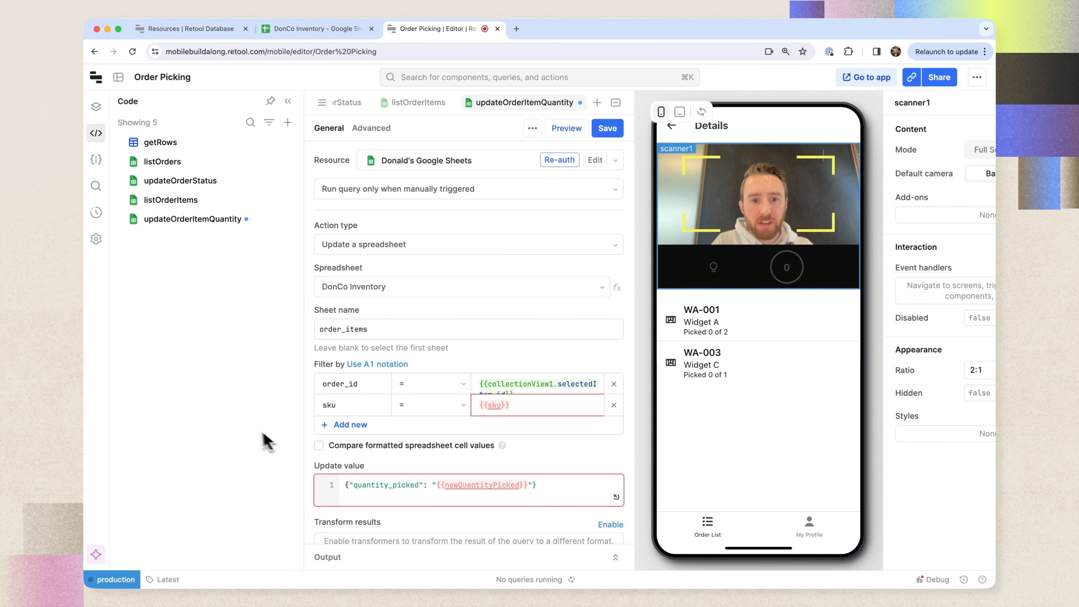
Make the updateOrderItemQuantity query's success handler trigger listOrderItems, then save the query and close the query editor.
{"action": "scroll", "coordinate": [481, 378], "scroll_direction": "down", "scroll_amount": 4}
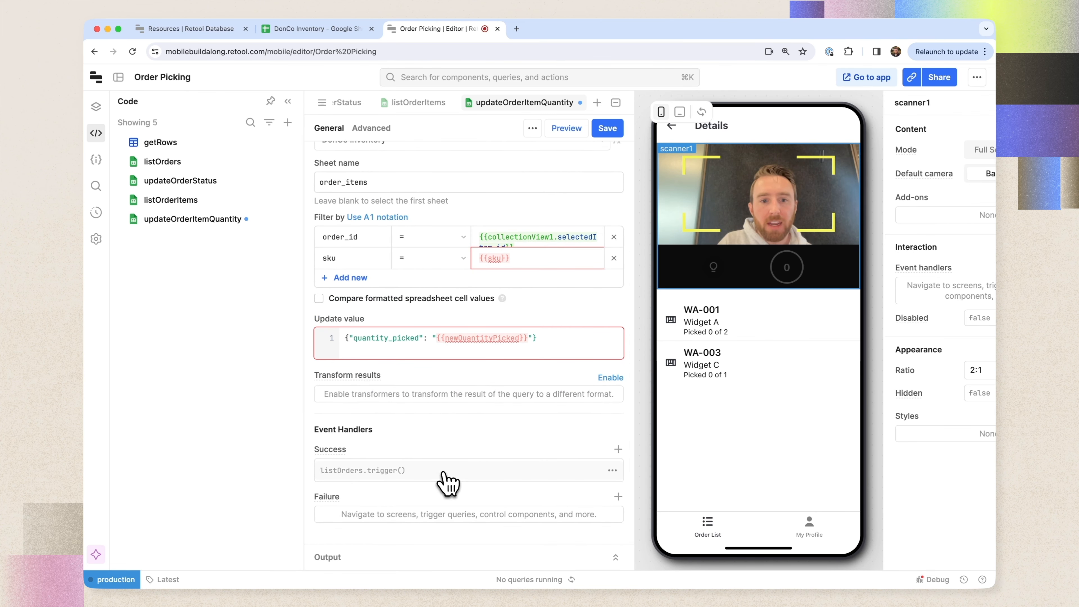
{"action": "left_click", "coordinate": [444, 472]}
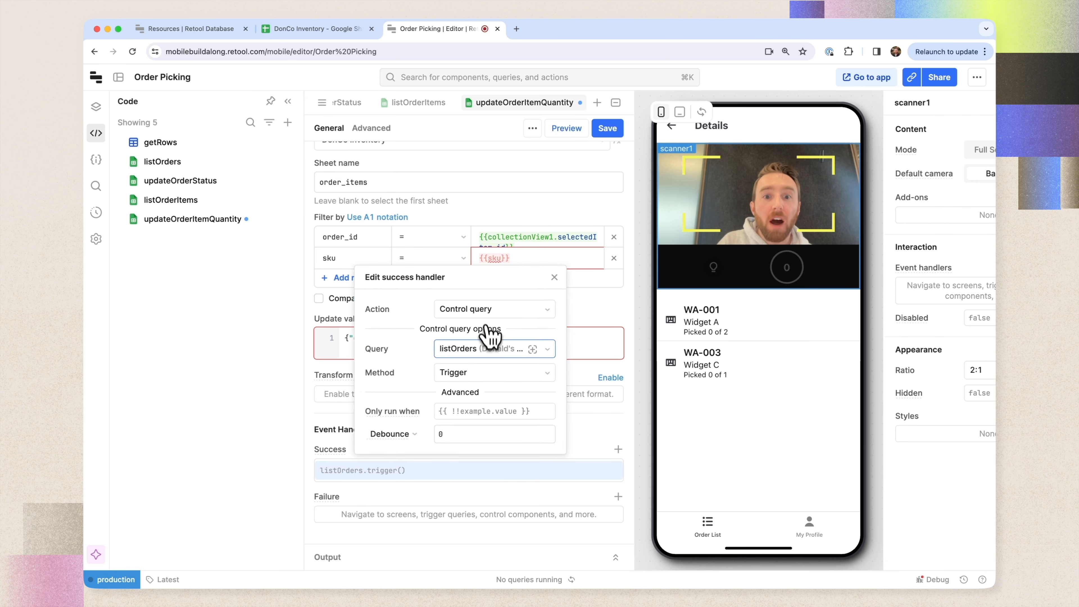
{"action": "left_click", "coordinate": [471, 350]}
{"action": "left_click", "coordinate": [484, 394]}
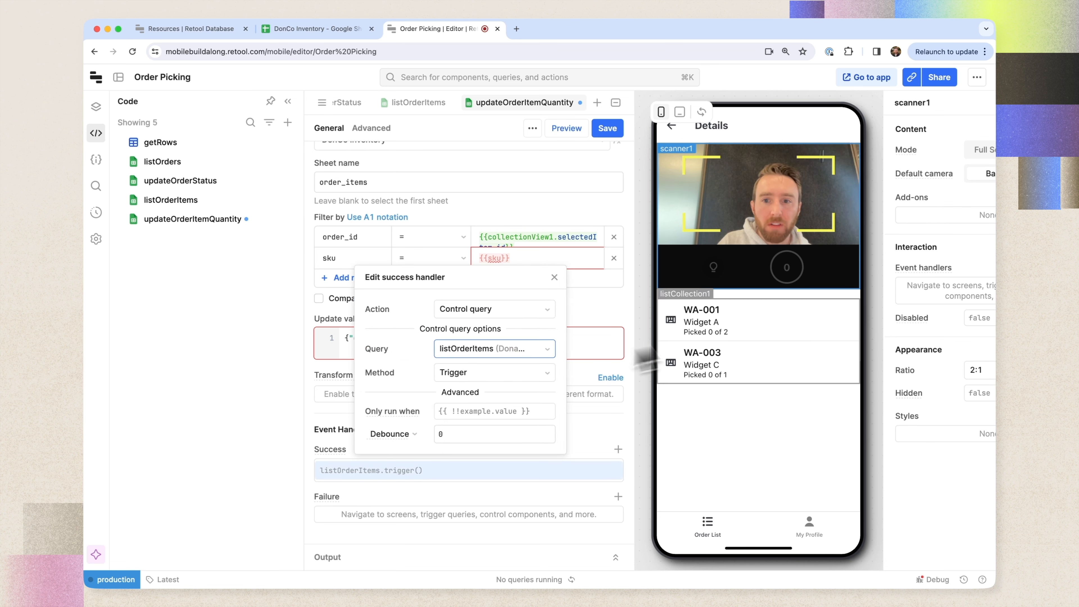
{"action": "left_click", "coordinate": [555, 277]}
{"action": "scroll", "coordinate": [480, 386], "scroll_direction": "up", "scroll_amount": 4}
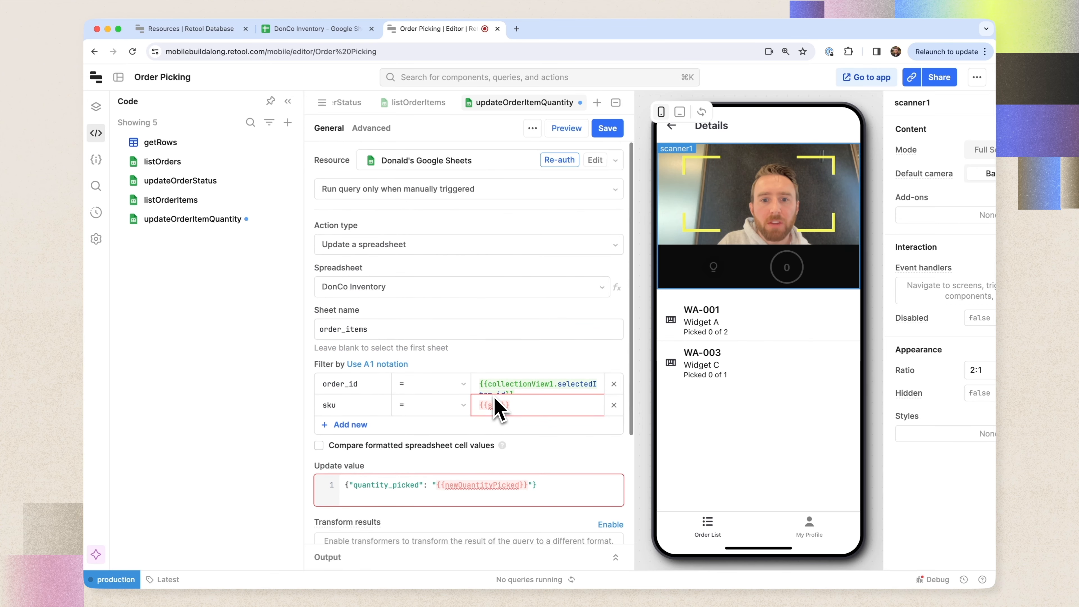
{"action": "scroll", "coordinate": [495, 408], "scroll_direction": "down", "scroll_amount": 3}
{"action": "scroll", "coordinate": [495, 406], "scroll_direction": "up", "scroll_amount": 3}
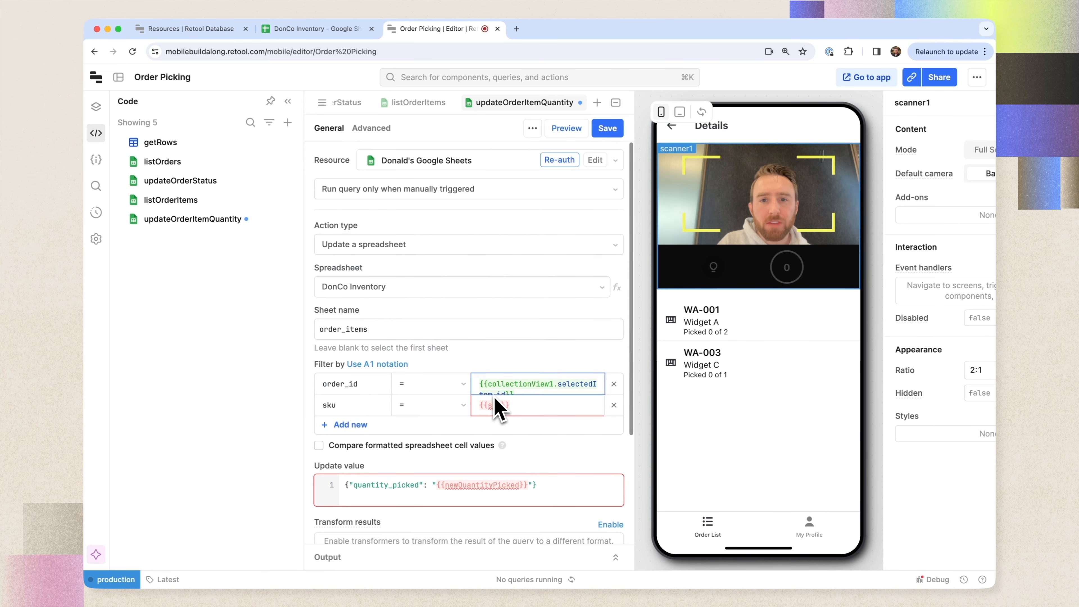
{"action": "left_click", "coordinate": [607, 130]}
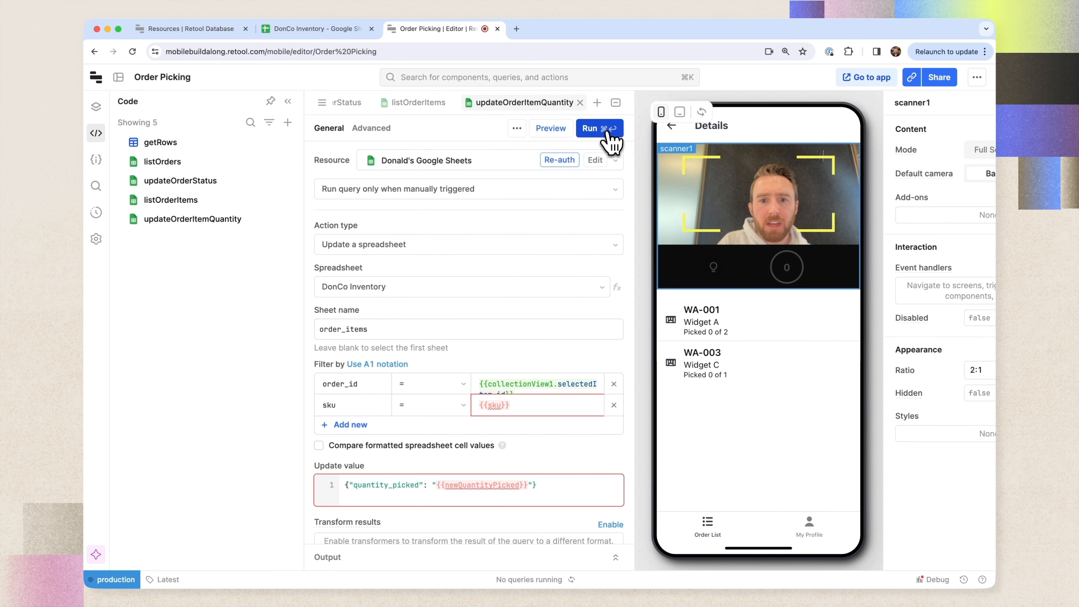
{"action": "scroll", "coordinate": [554, 241], "scroll_direction": "down", "scroll_amount": 1}
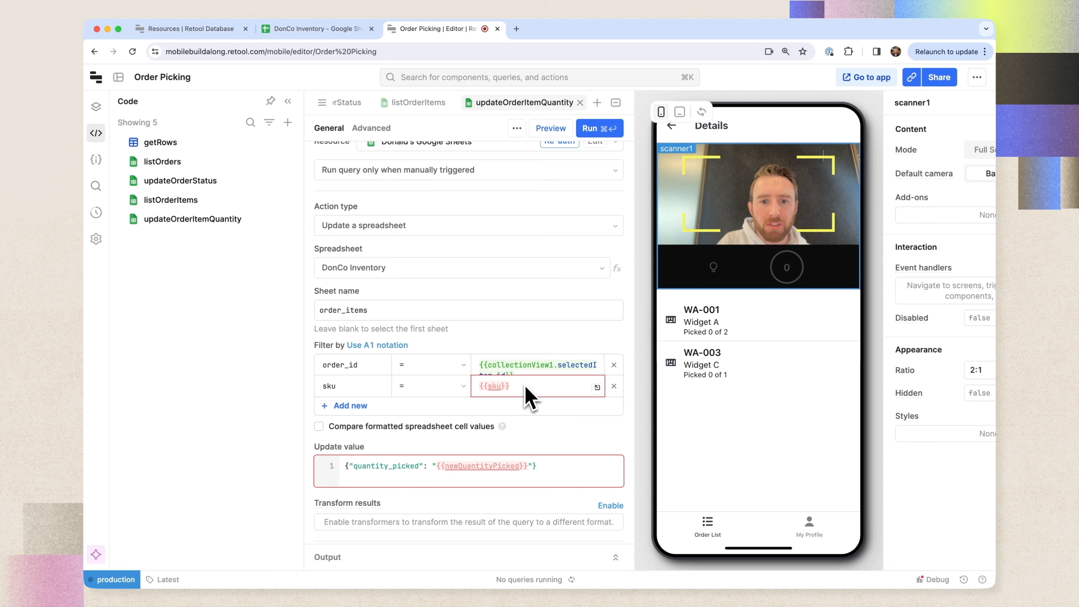
{"action": "left_click", "coordinate": [621, 104]}
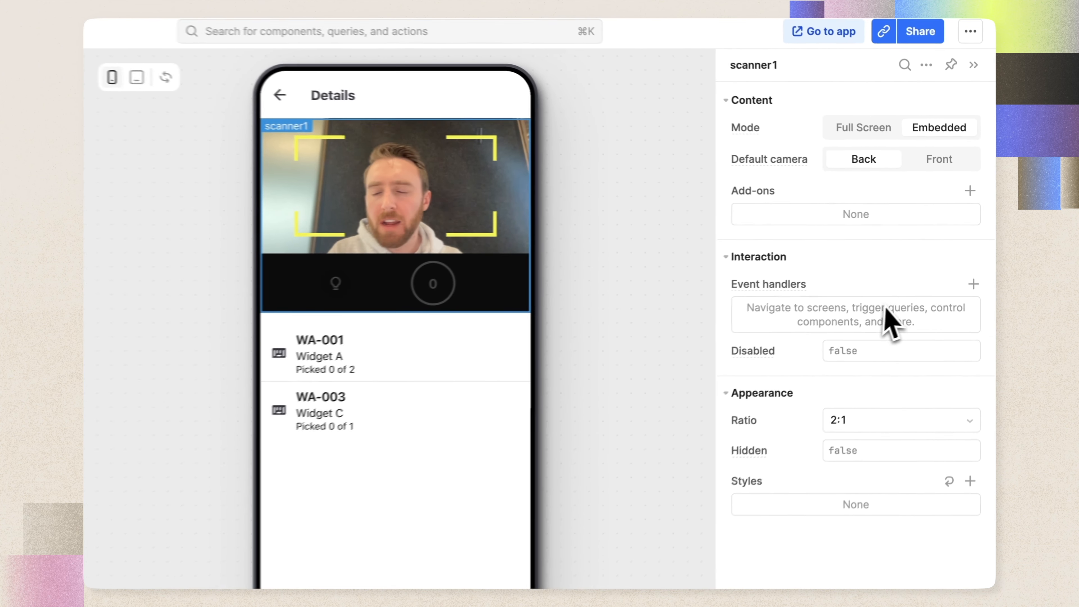
Add a Capture event handler to scanner1 with its action set to Run script.
{"action": "left_click", "coordinate": [891, 294]}
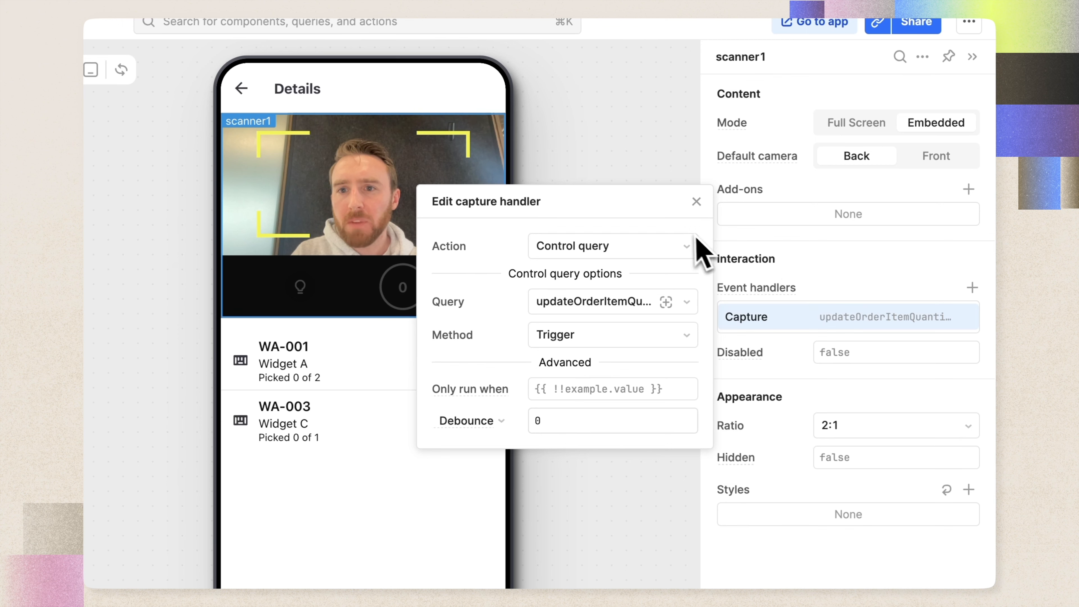
{"action": "left_click", "coordinate": [682, 246]}
{"action": "left_click", "coordinate": [554, 337]}
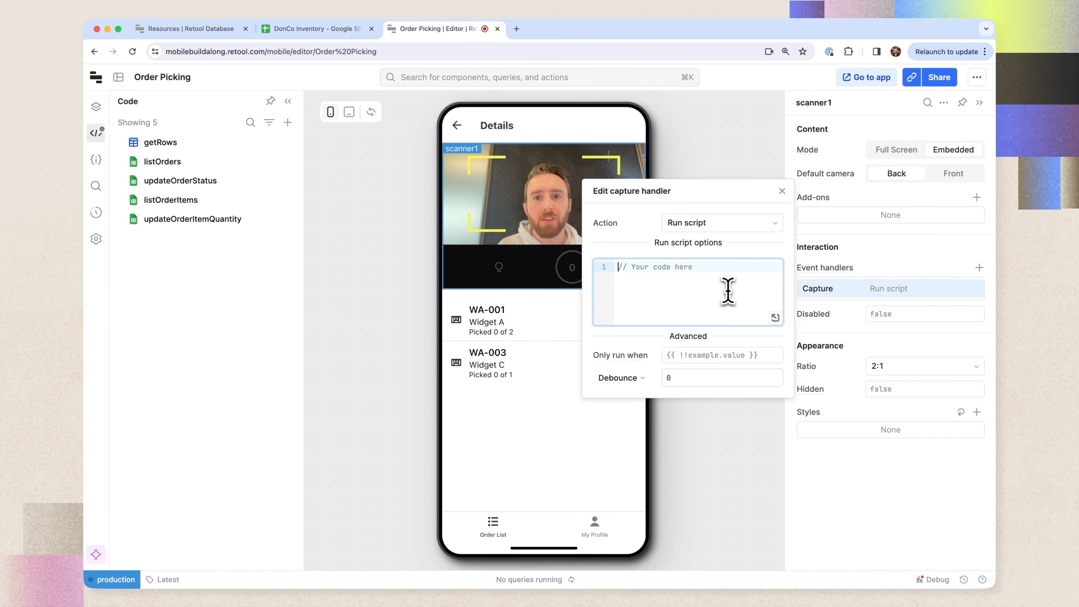
{"action": "left_click", "coordinate": [782, 191]}
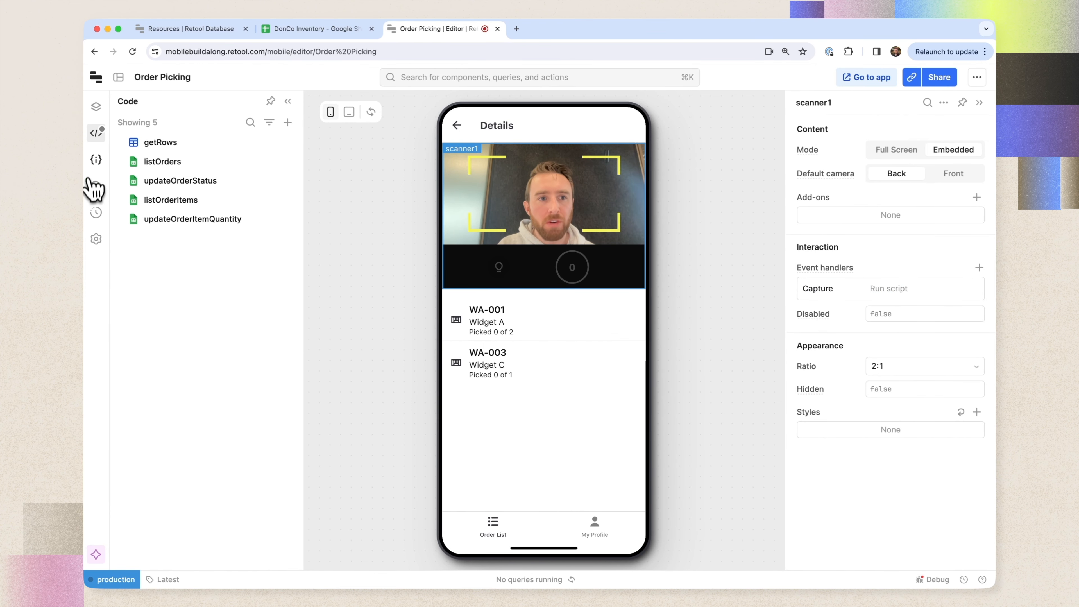
Inspect scanner1's state and expand its data array to examine how scanned values are stored.
{"action": "left_click", "coordinate": [97, 159]}
{"action": "left_click", "coordinate": [124, 121]}
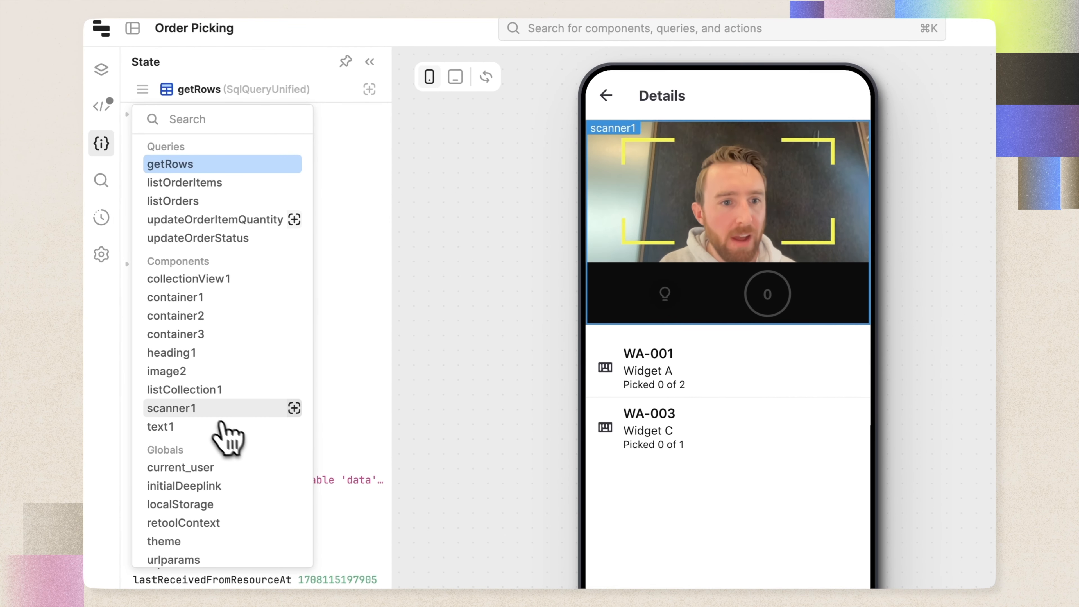
{"action": "left_click", "coordinate": [204, 409]}
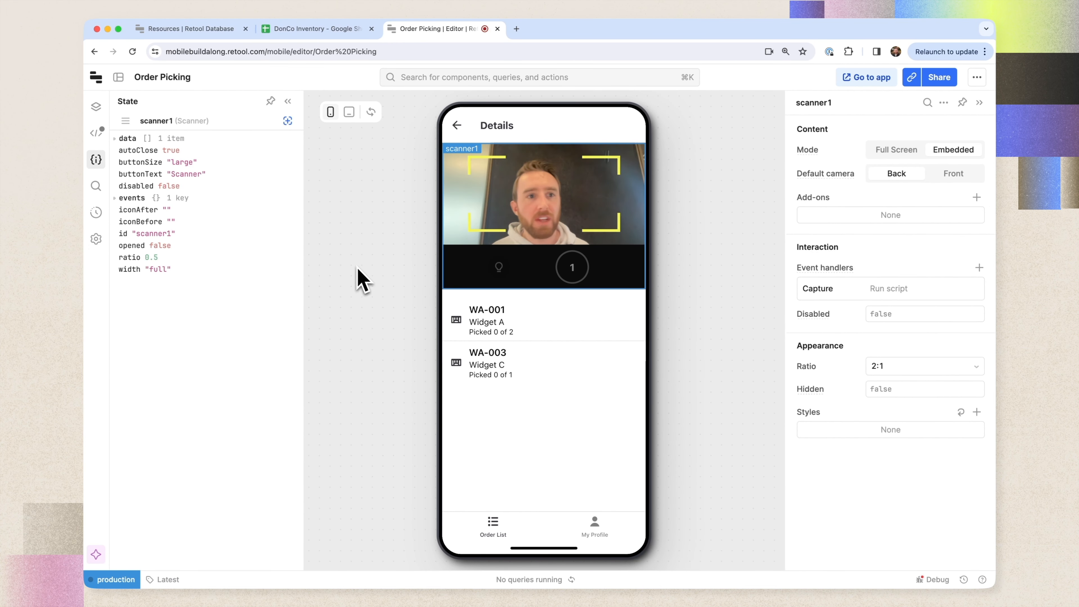
{"action": "left_click", "coordinate": [127, 139]}
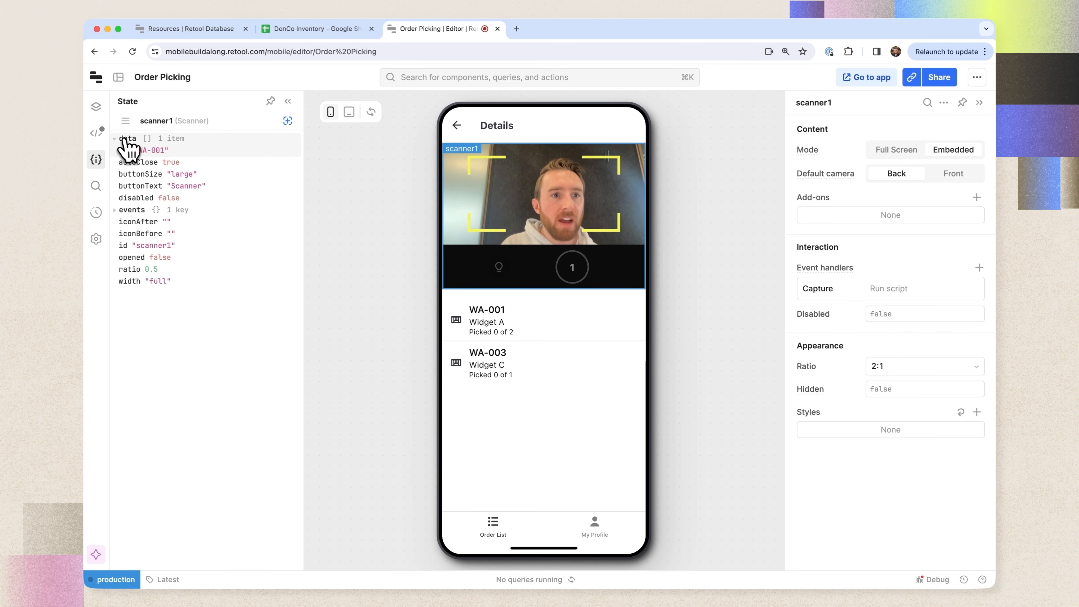
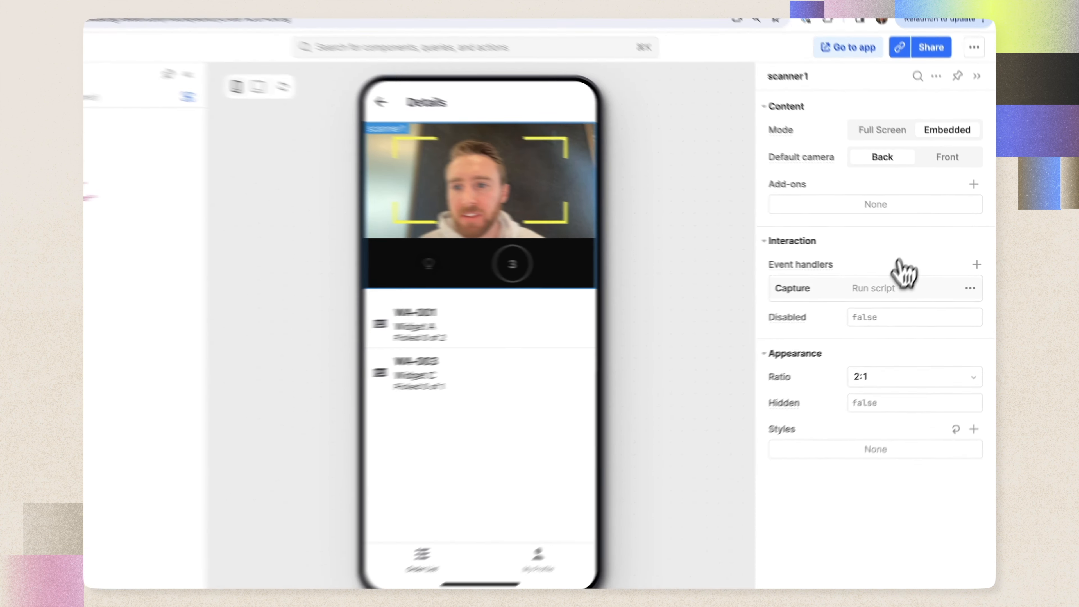
Write the scanner1 capture script: const sku = scanner1.data[scanner1.data.length - 1]; followed by console.log(sku).
{"action": "left_click", "coordinate": [890, 289]}
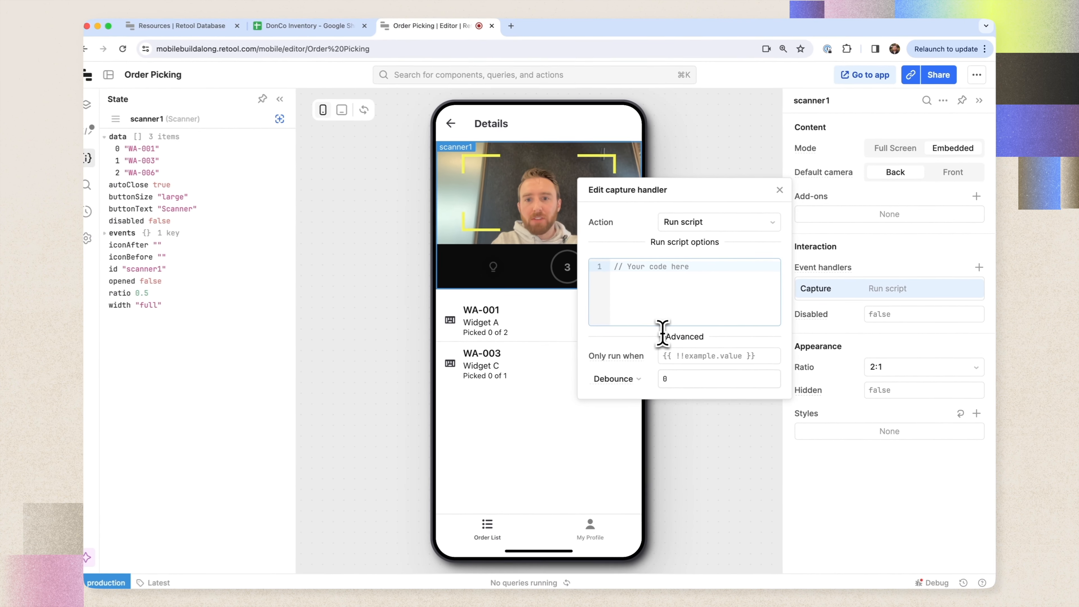
{"action": "type", "text": "const sku"}
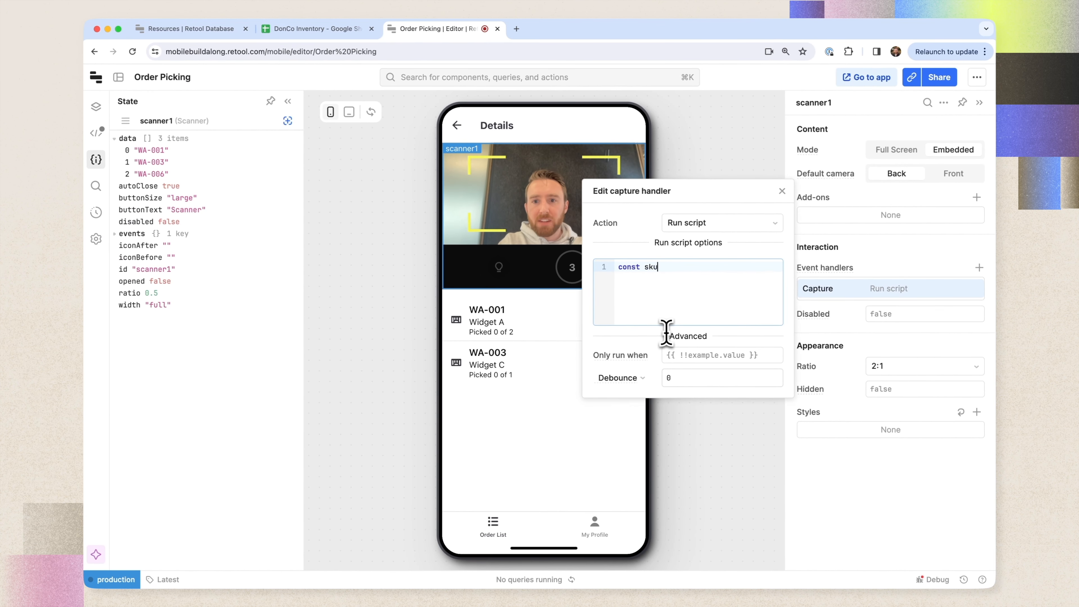
{"action": "type", "text": " = scanner1.data["}
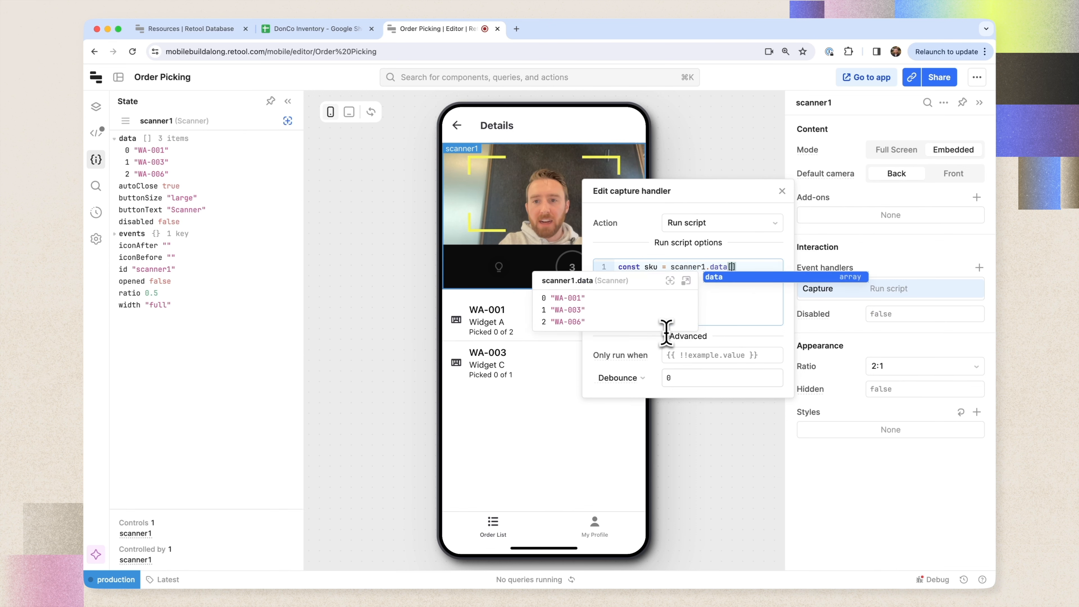
{"action": "type", "text": "scanner1.da"}
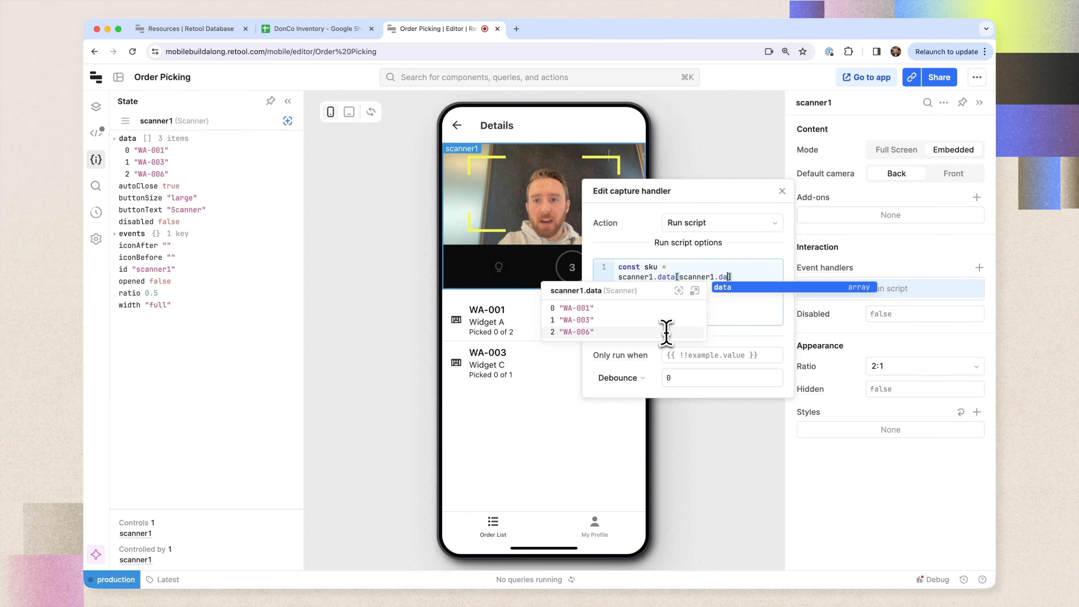
{"action": "type", "text": "ta.length - 1];  "}
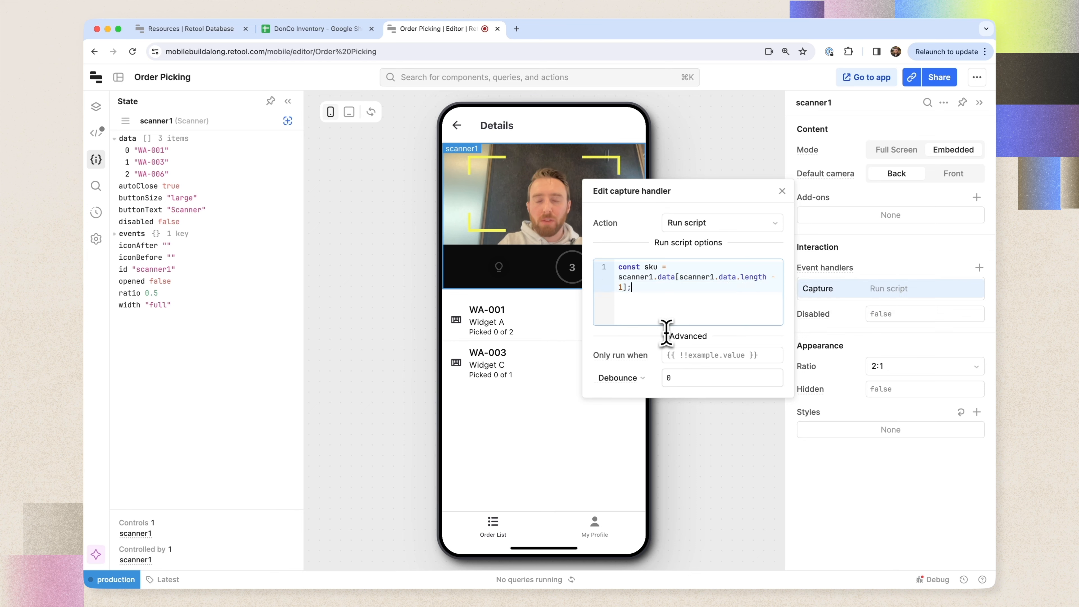
{"action": "type", "text": "console."}
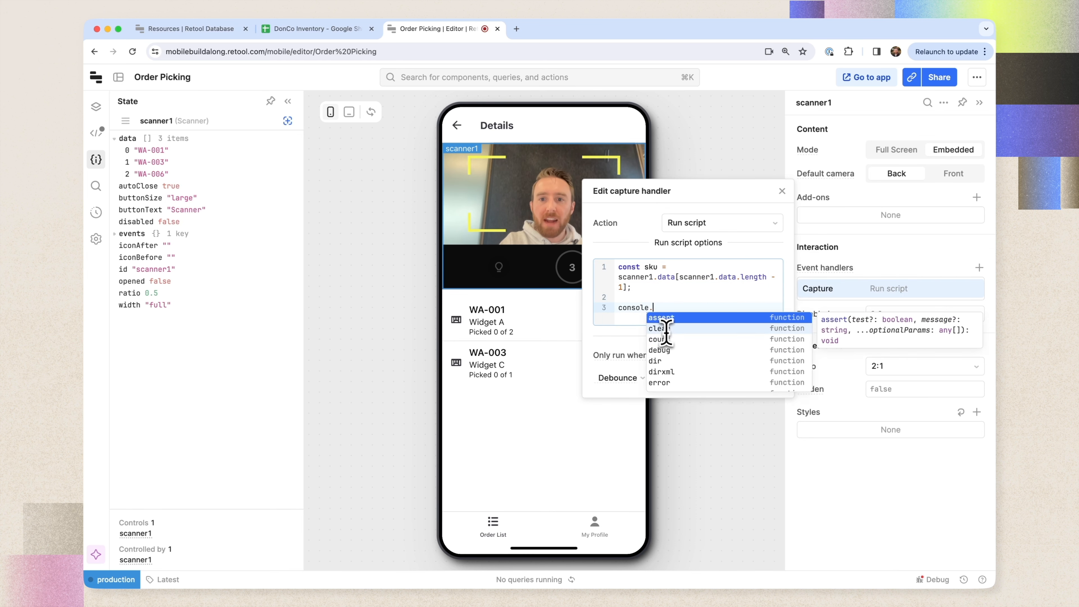
{"action": "type", "text": "log(sku"}
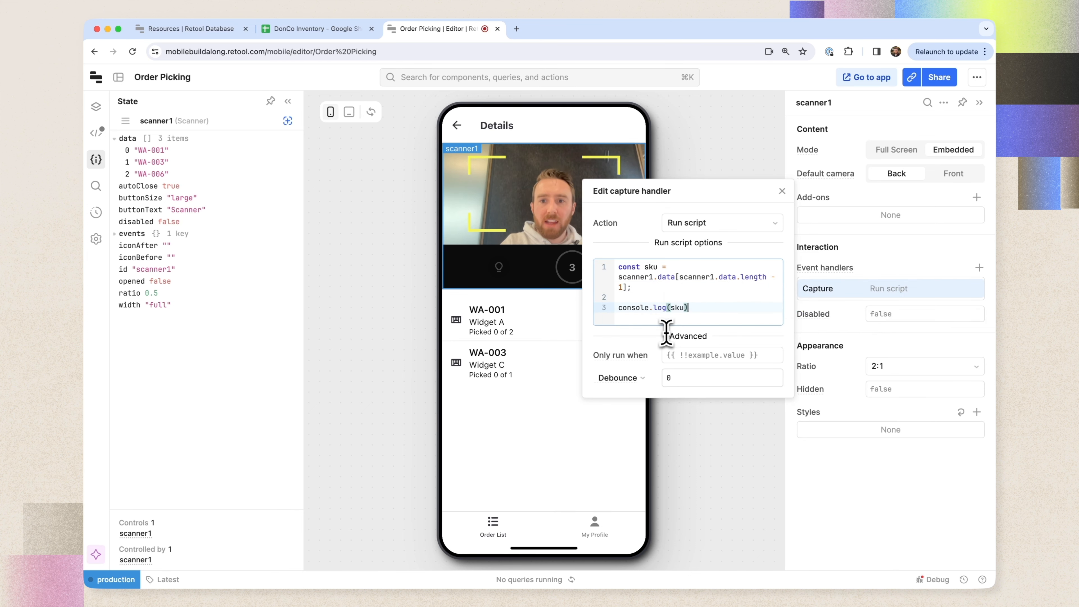
Clear the debug console, check the sku values the capture script logs for new scans, and close the console.
{"action": "left_click", "coordinate": [933, 579]}
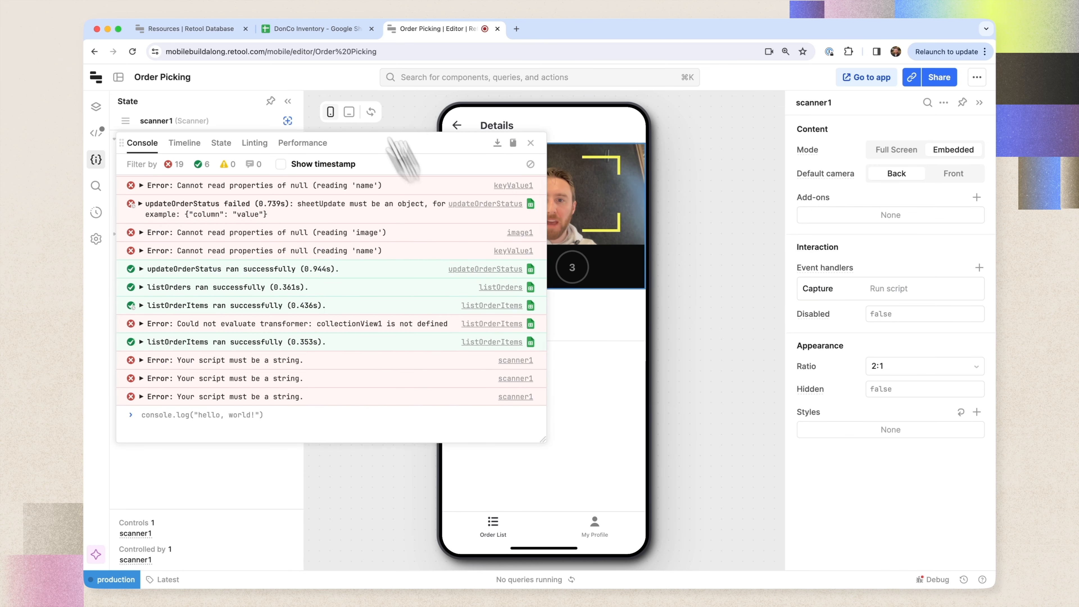
{"action": "left_click", "coordinate": [531, 164]}
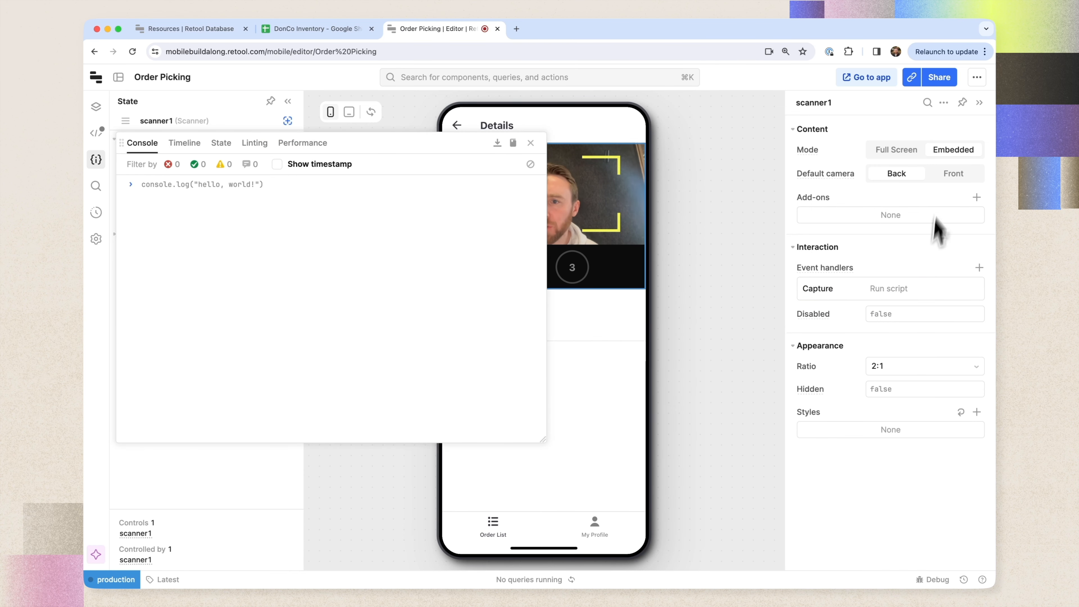
{"action": "left_click", "coordinate": [894, 293]}
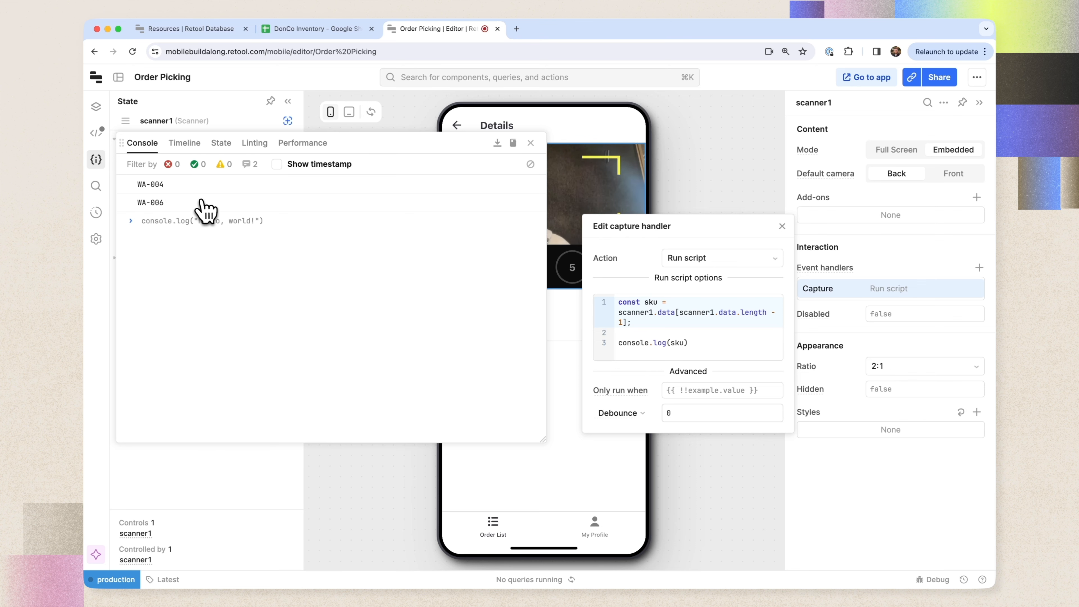
{"action": "left_click", "coordinate": [531, 144]}
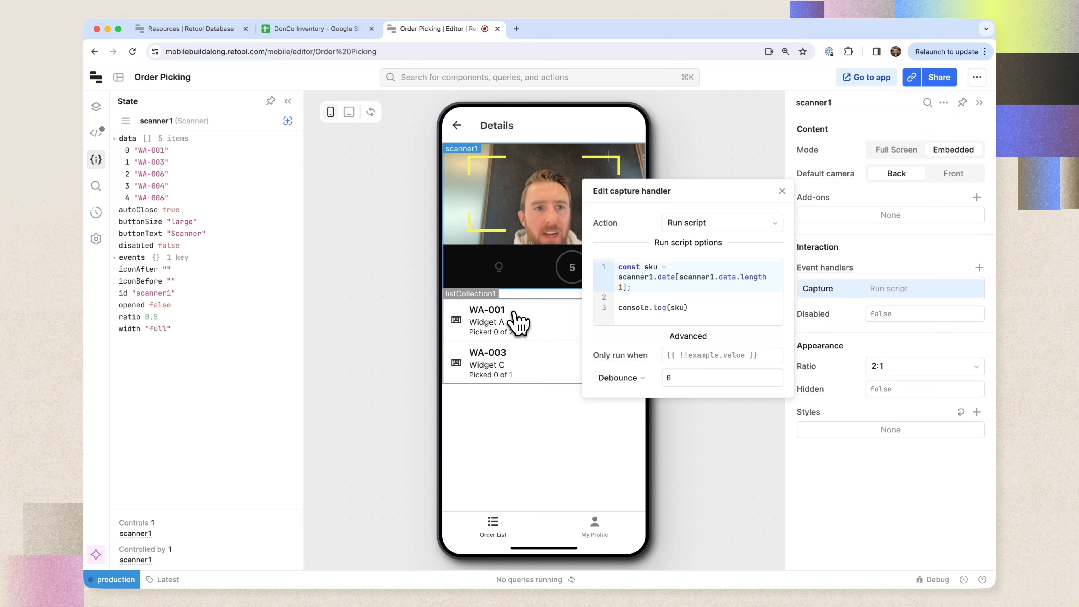
Inspect the listOrderItems query's state and expand its first data item to see the available fields.
{"action": "left_click", "coordinate": [126, 121]}
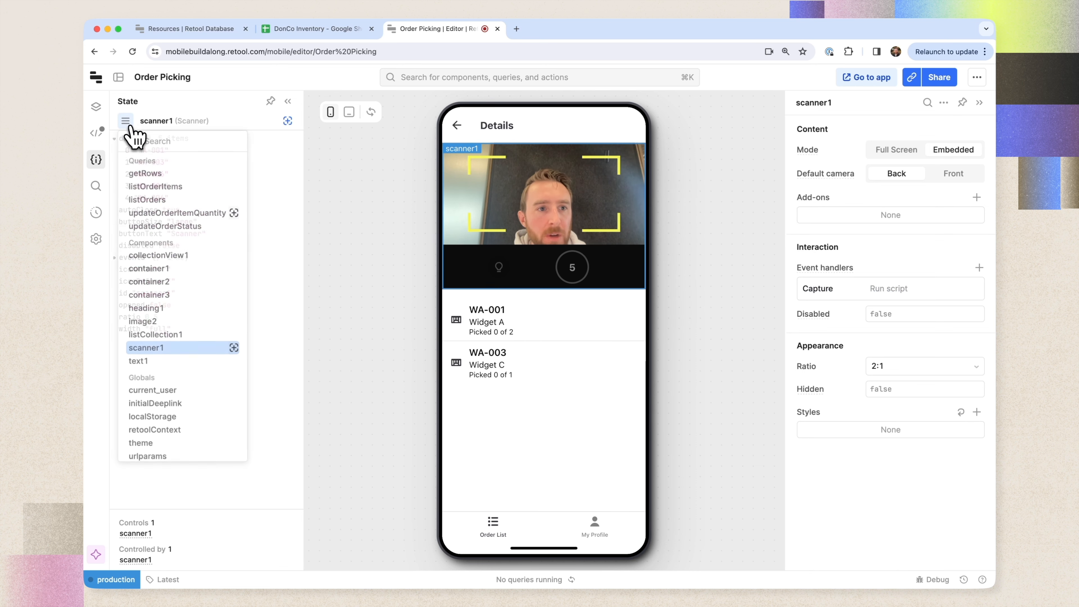
{"action": "left_click", "coordinate": [182, 188]}
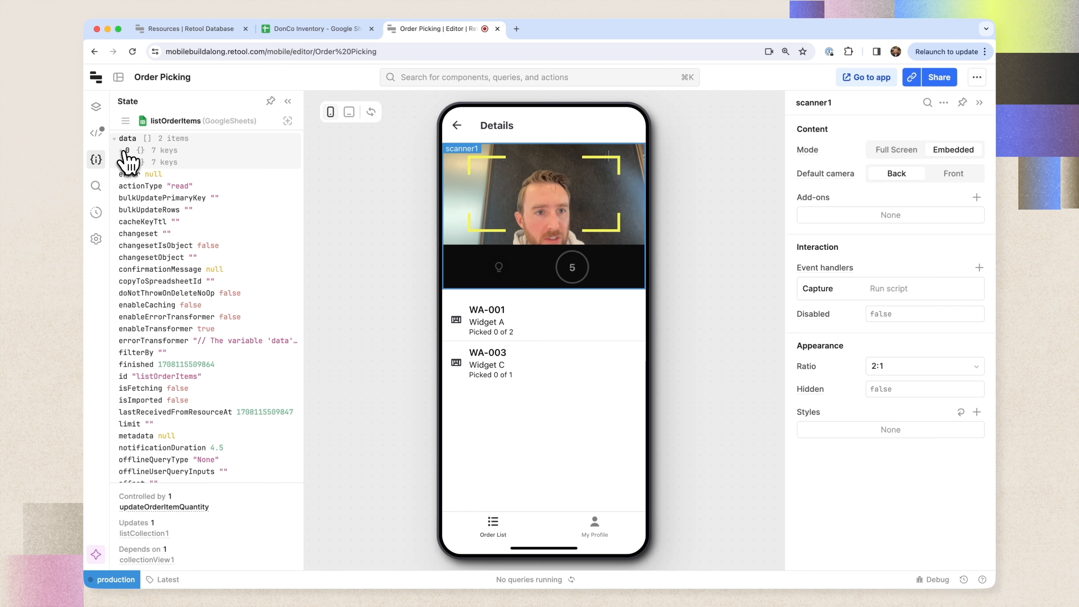
{"action": "left_click", "coordinate": [126, 151]}
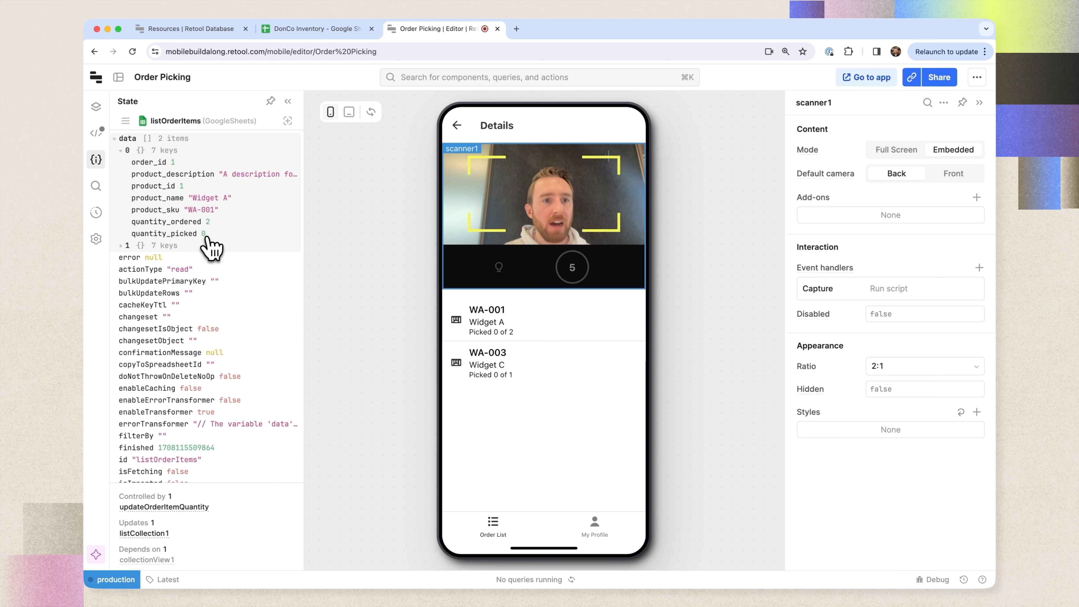
Start a lastQuantityPicked constant in scanner1's capture script, between the sku and console.log lines, that reads from listOrderItems.data.
{"action": "left_click", "coordinate": [922, 293]}
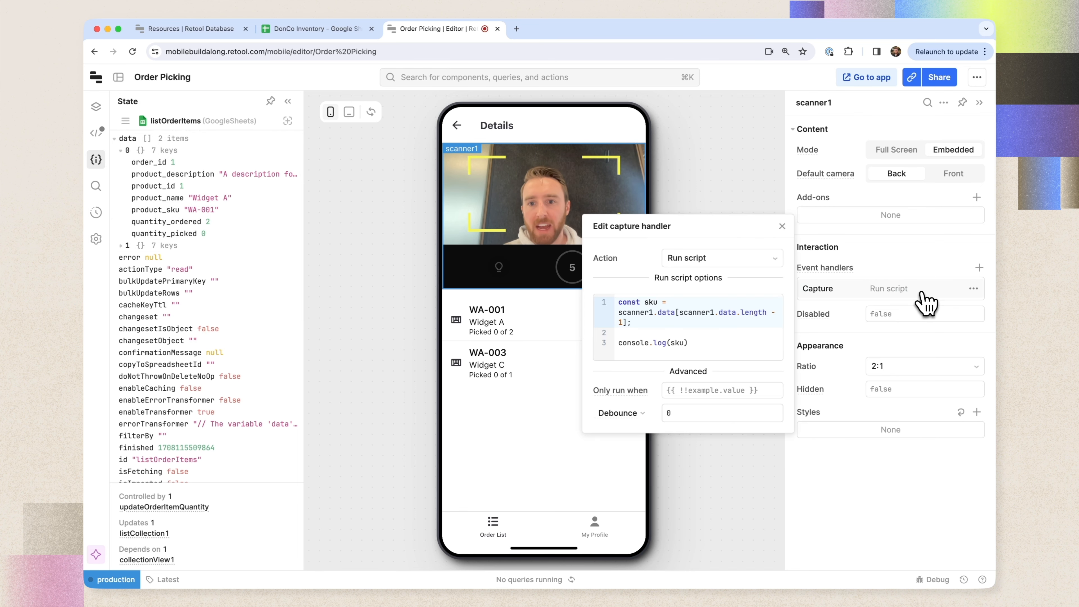
{"action": "left_click", "coordinate": [725, 332]}
{"action": "key", "text": "Return"}
{"action": "key", "text": "Return"}
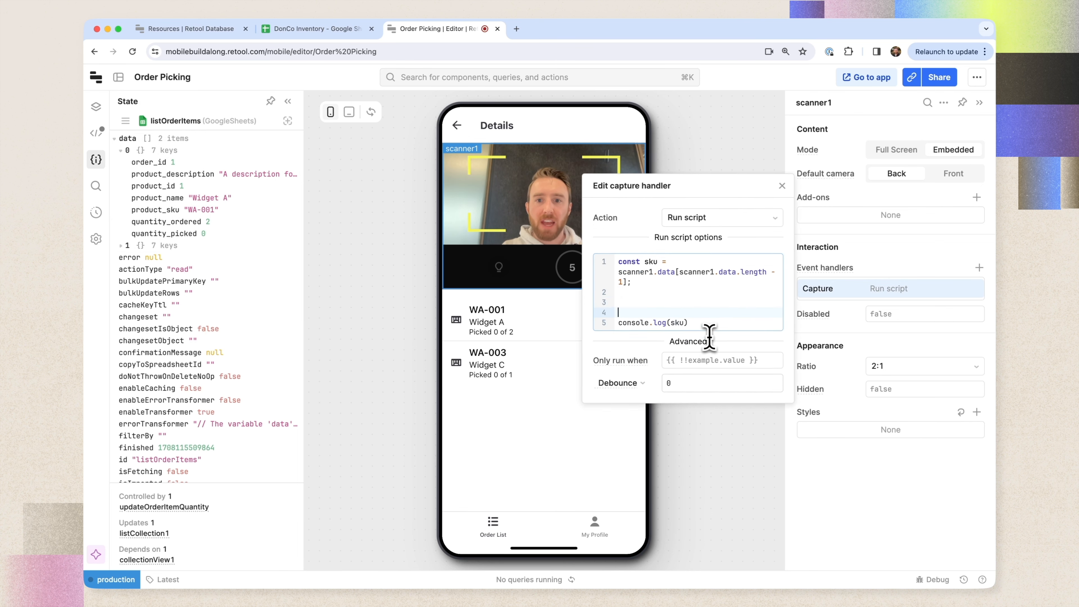
{"action": "type", "text": "const"}
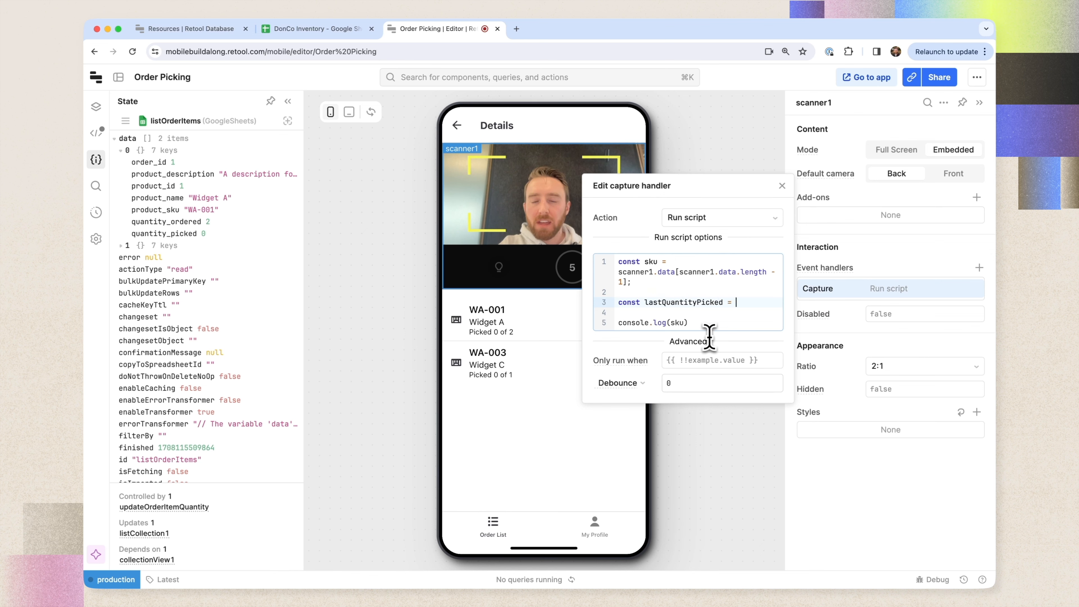
{"action": "type", "text": "lastQuantityPicked = lis"}
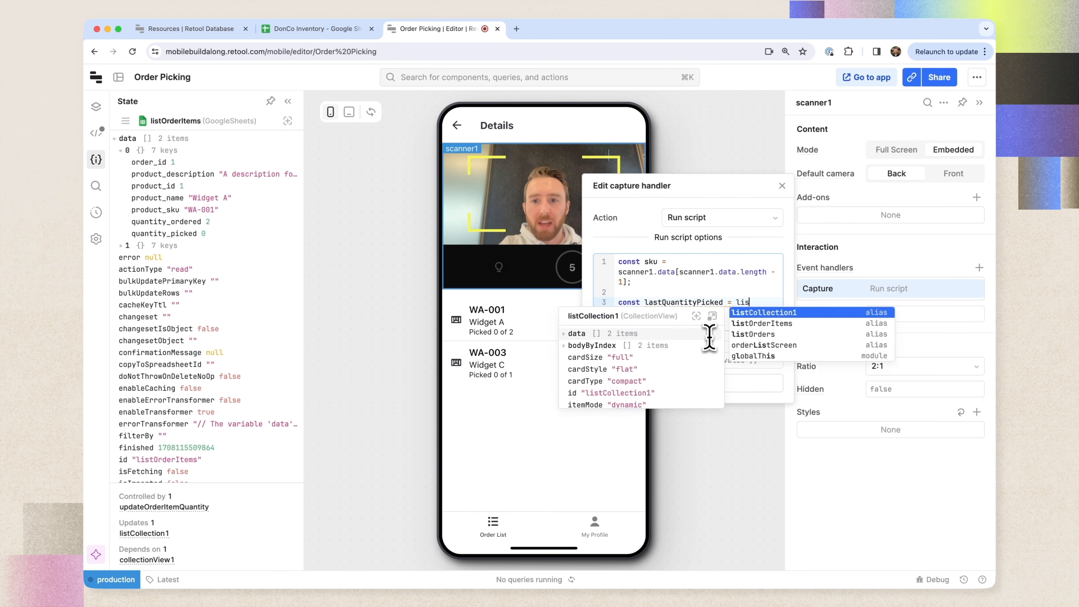
{"action": "type", "text": "tOrderItems.data"}
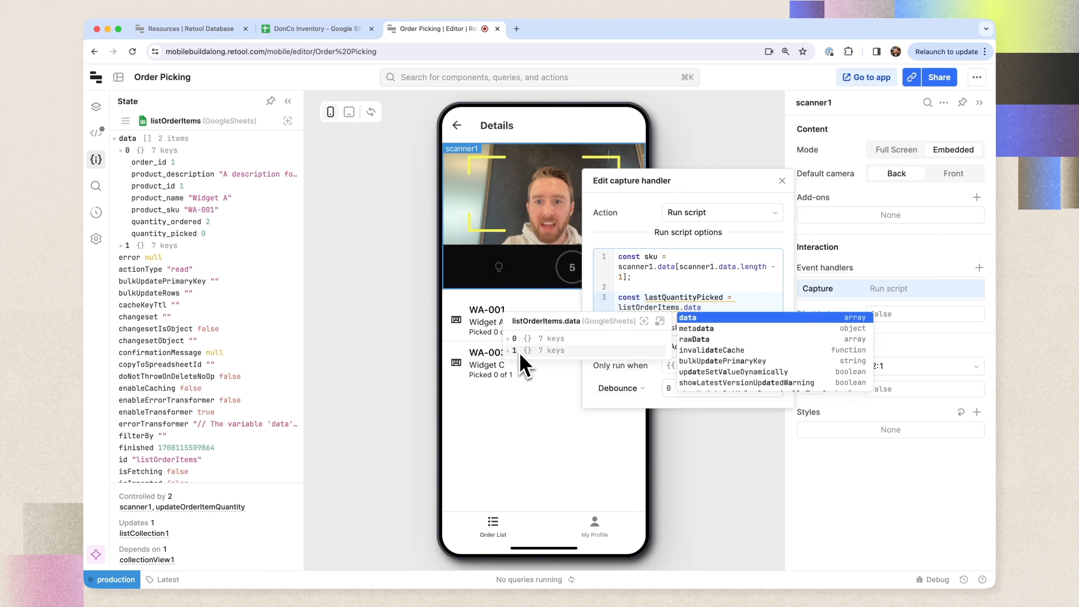
Extend lastQuantityPicked with .find(orderItem => orderItem.product_sku === sku) to locate the scanned order item.
{"action": "type", "text": ".find("}
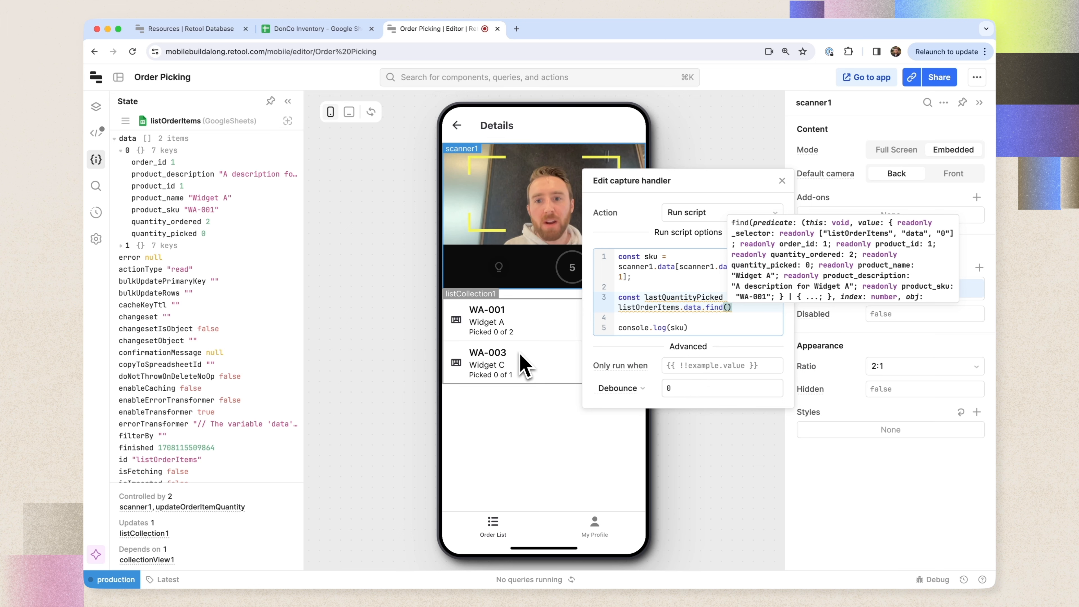
{"action": "type", "text": "o"}
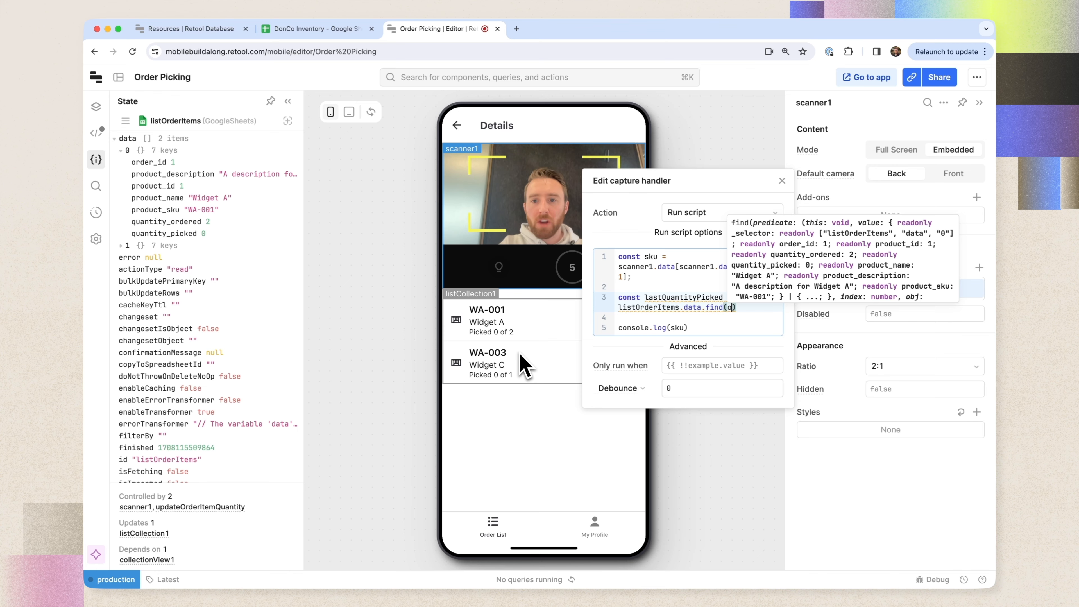
{"action": "type", "text": "rderItem => "}
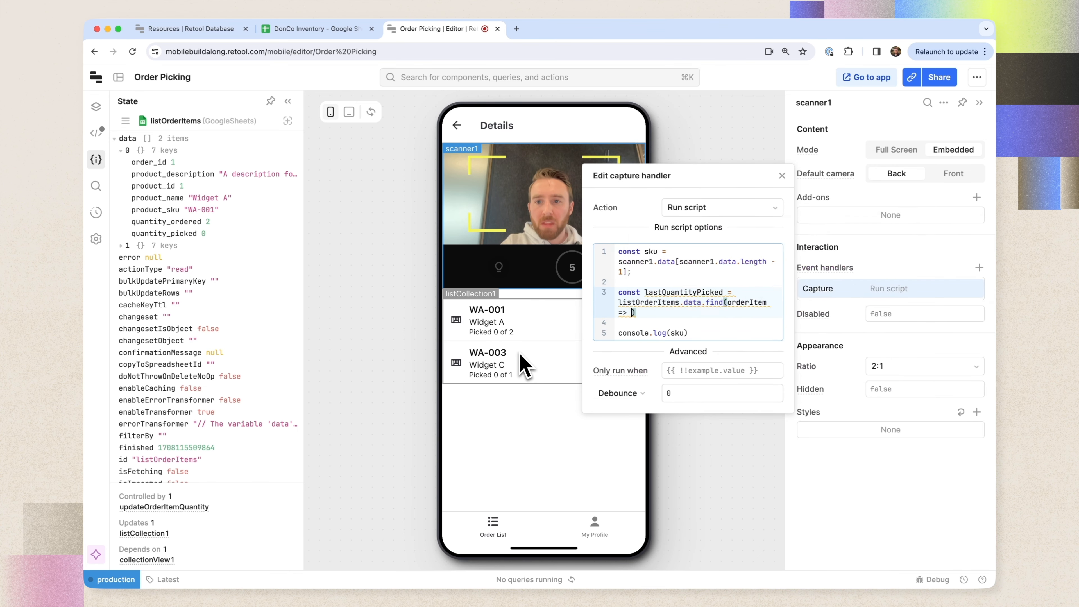
{"action": "type", "text": "orderItem)sk"}
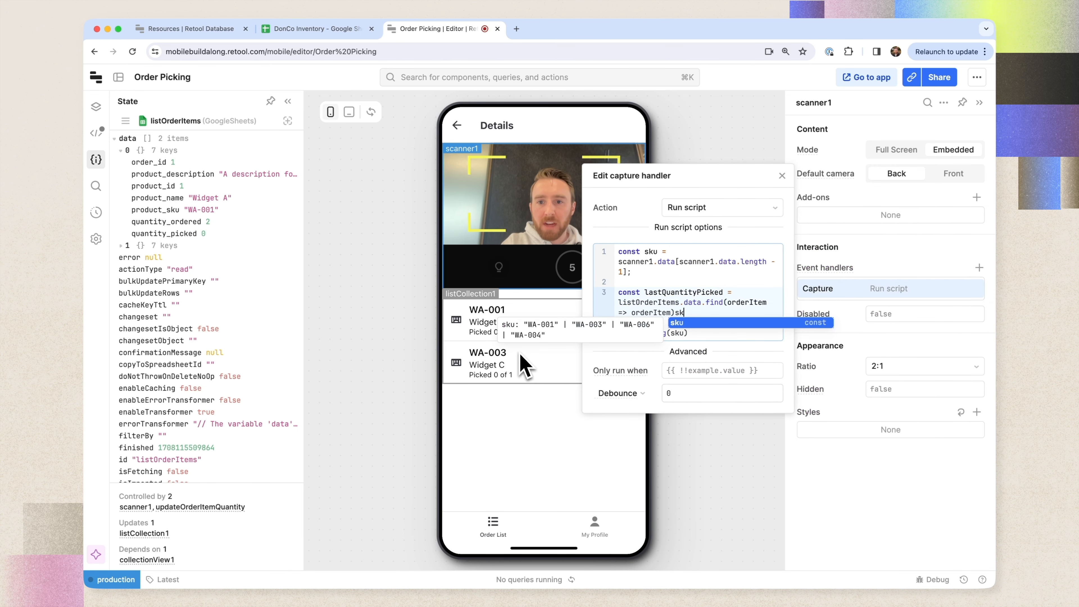
{"action": "key", "text": "BackSpace"}
{"action": "key", "text": "BackSpace"}
{"action": "key", "text": "BackSpace"}
{"action": "type", "text": ".sku"}
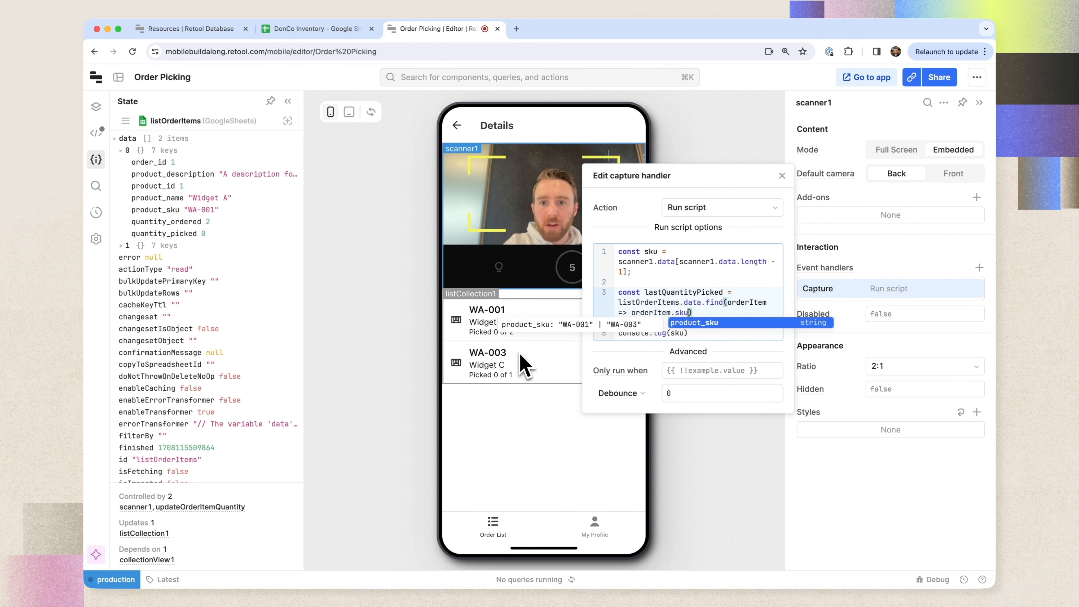
{"action": "key", "text": "Return"}
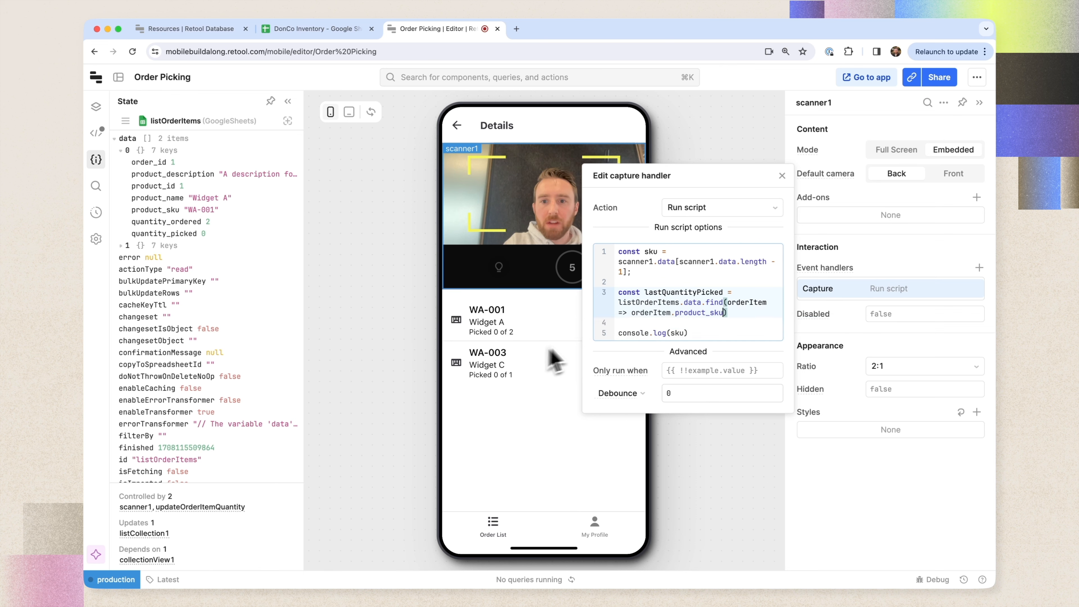
{"action": "type", "text": "=== sku"}
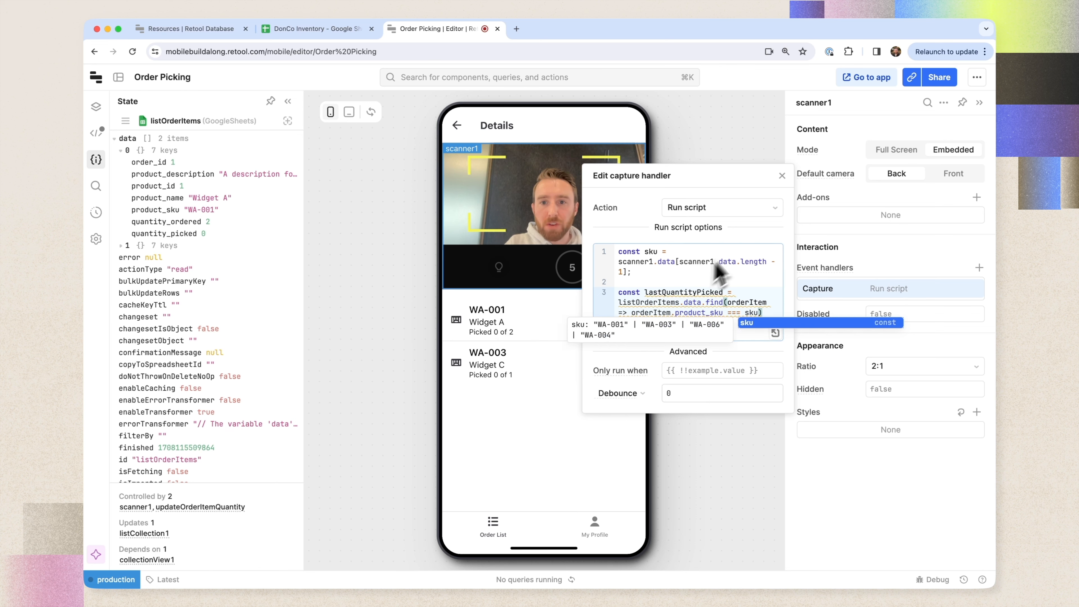
{"action": "key", "text": "Escape"}
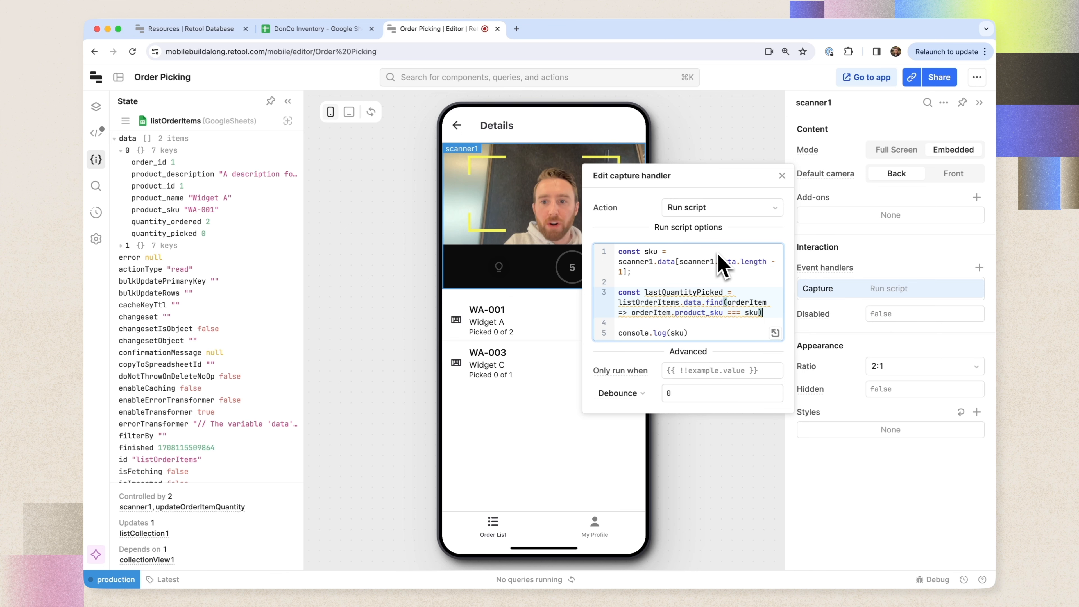
Complete the lastQuantityPicked expression with ?.quantity_picked || 0; to return the item's picked quantity or zero.
{"action": "type", "text": "?."}
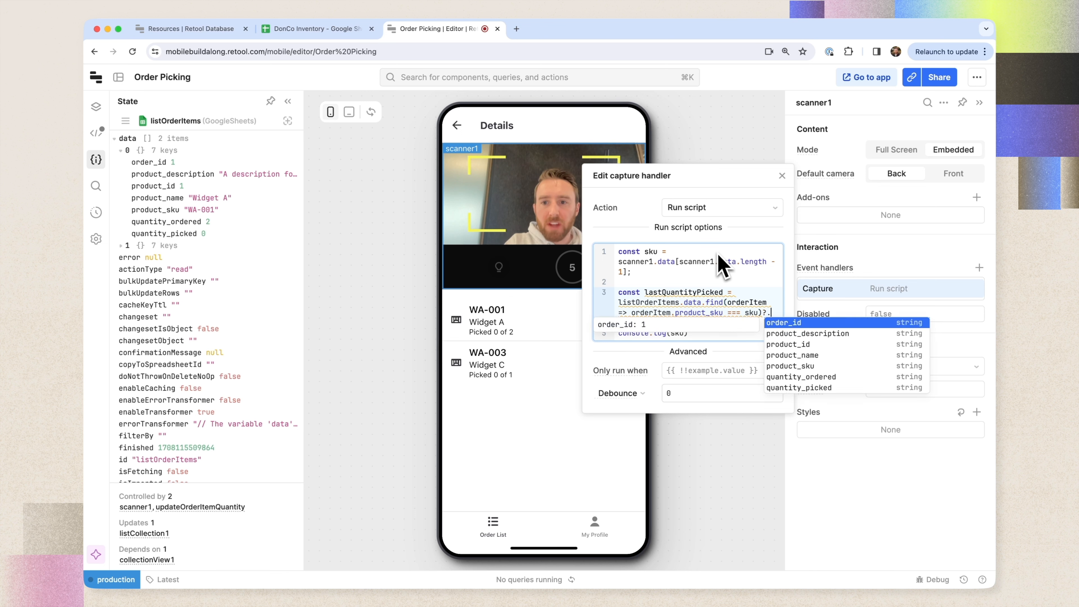
{"action": "key", "text": "Down"}
{"action": "key", "text": "Down"}
{"action": "key", "text": "Down"}
{"action": "key", "text": "Down"}
{"action": "key", "text": "Down"}
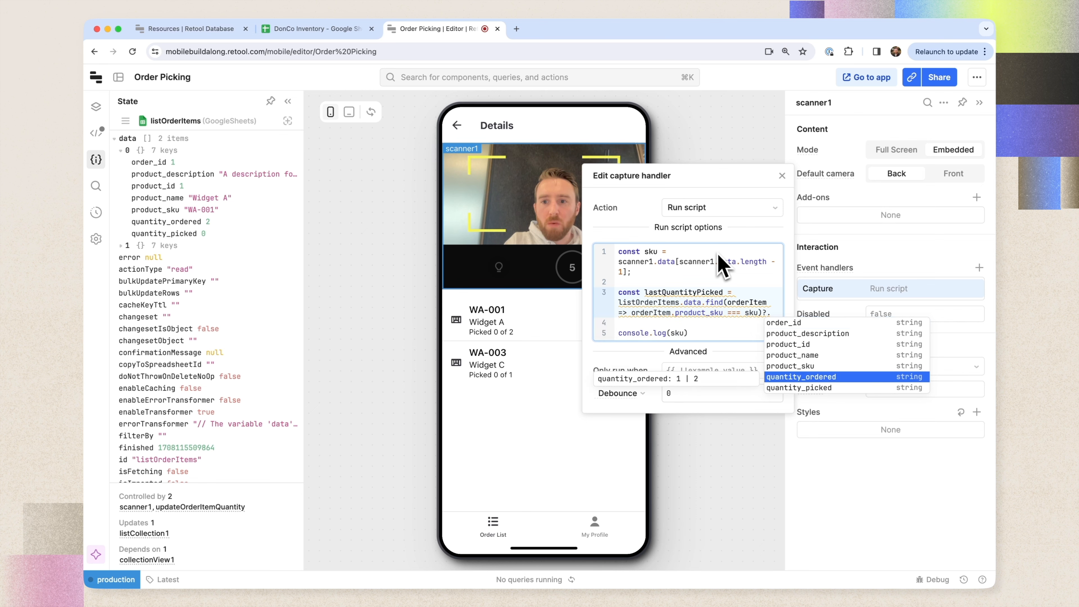
{"action": "key", "text": "Down"}
{"action": "key", "text": "Return"}
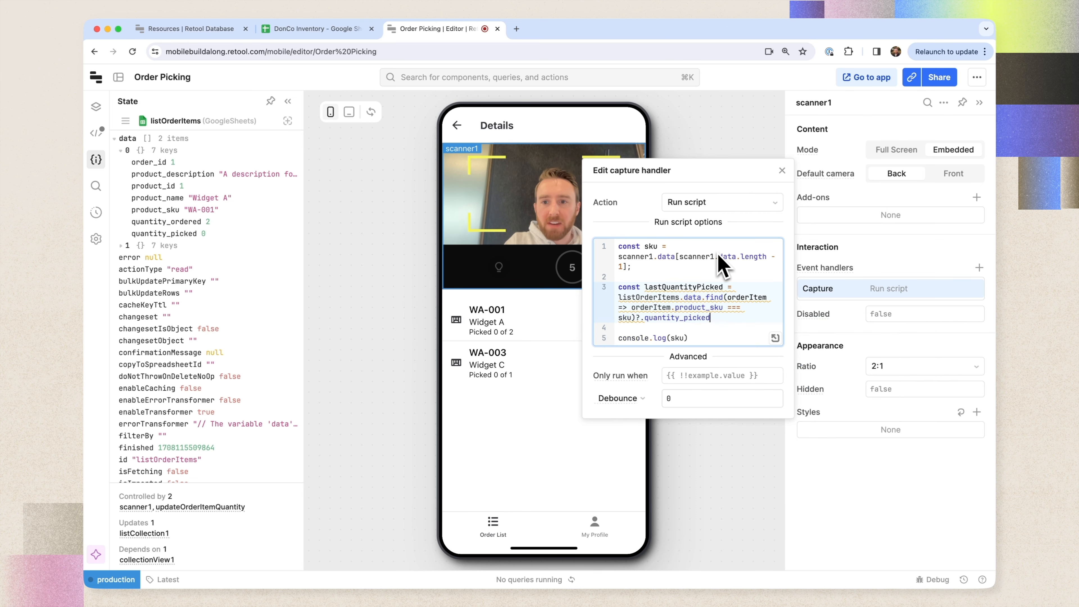
{"action": "type", "text": "|| 0;"}
{"action": "left_click", "coordinate": [638, 328]}
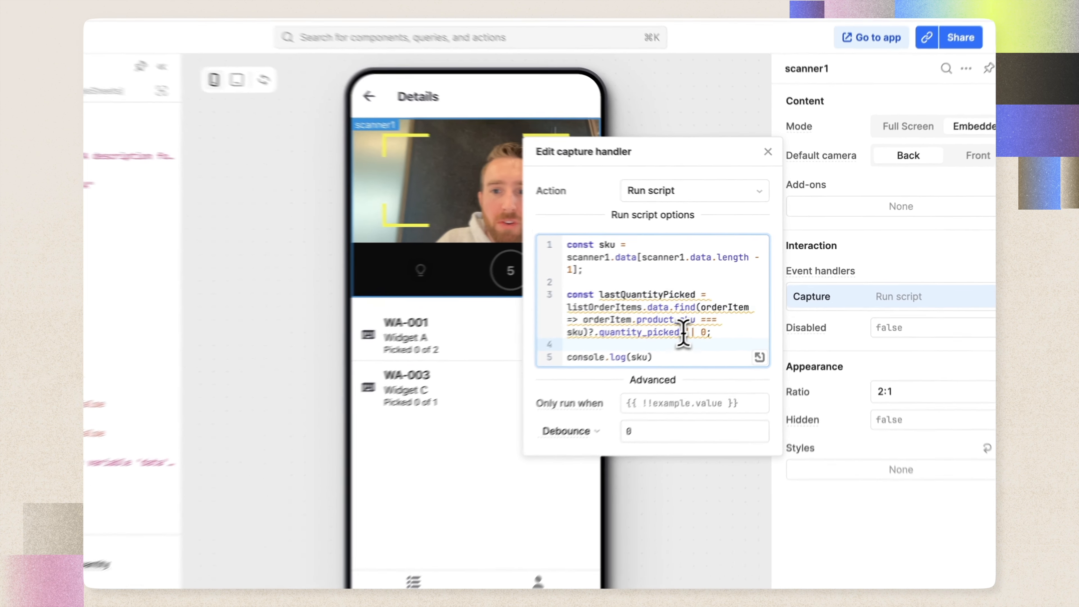
{"action": "left_click_drag", "start_coordinate": [715, 318], "coordinate": [731, 320]}
{"action": "left_click", "coordinate": [699, 358]}
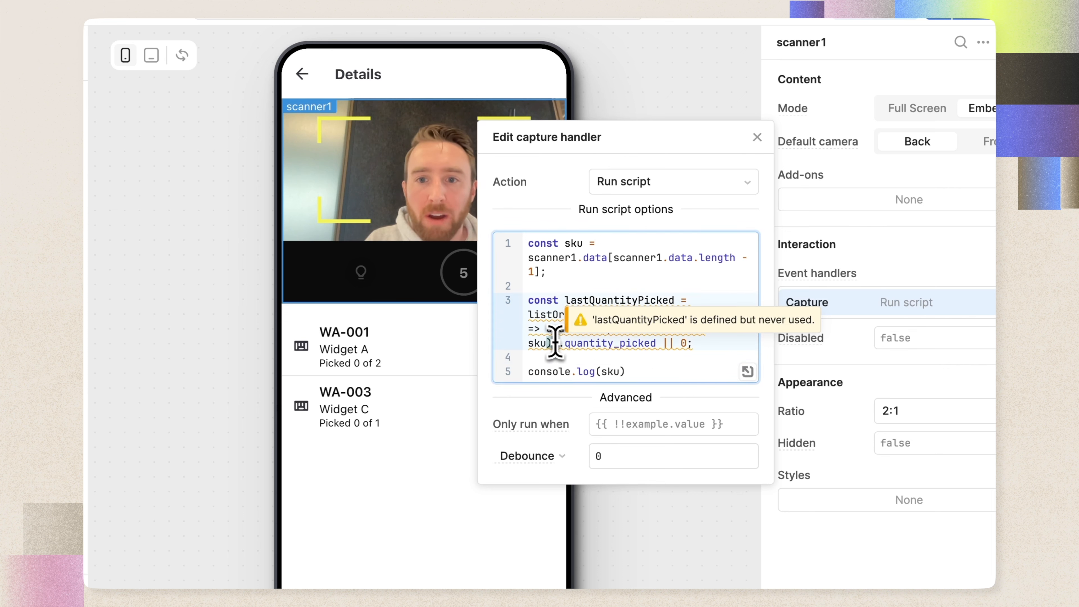
{"action": "left_click", "coordinate": [696, 273]}
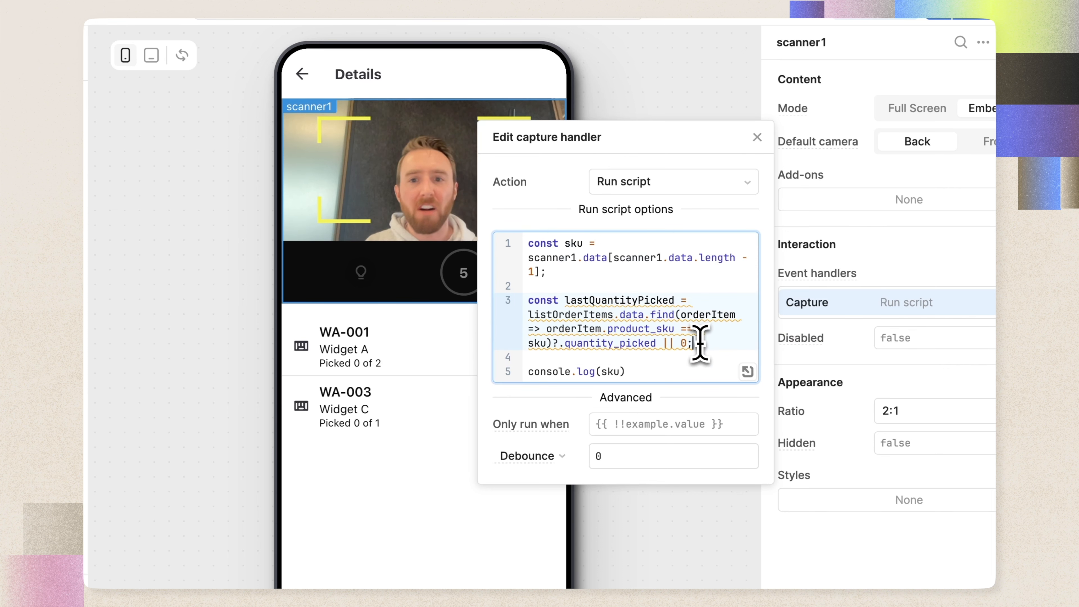
Replace sku with lastQuantityPicked in the capture script's console.log call.
{"action": "double_click", "coordinate": [600, 301]}
{"action": "key", "text": "ctrl+c"}
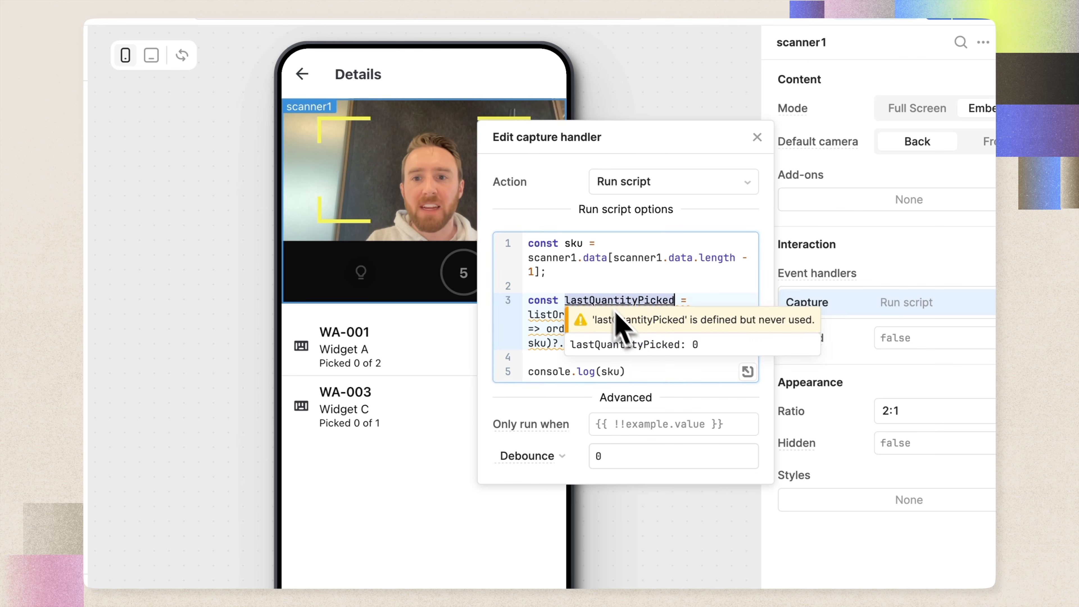
{"action": "left_click", "coordinate": [624, 371]}
{"action": "double_click", "coordinate": [612, 372]}
{"action": "key", "text": "ctrl+v"}
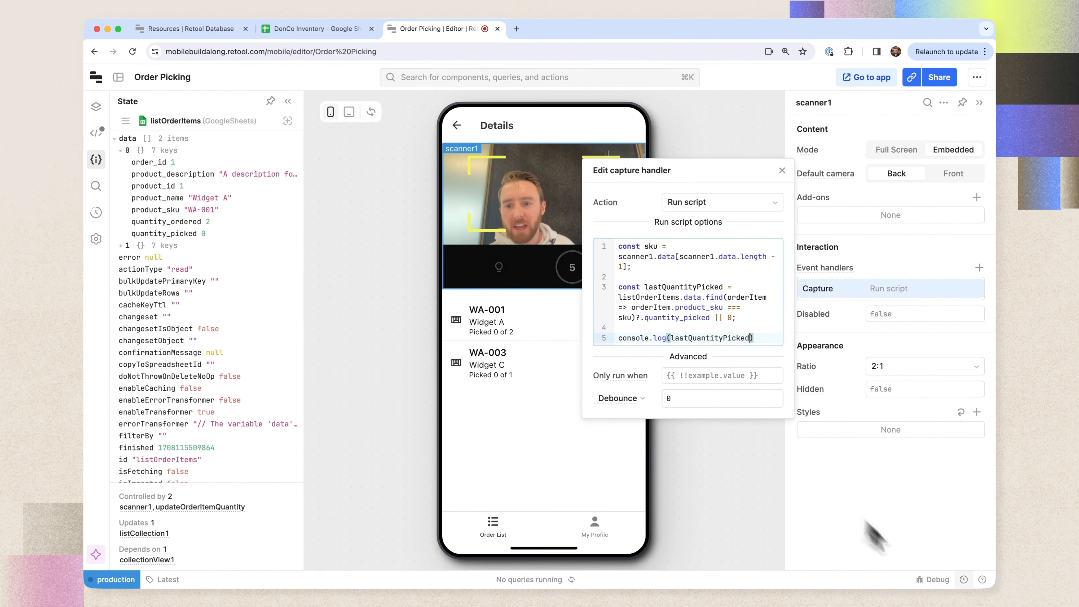
Check in the debug console what the capture script logs for a new scan, and close the console.
{"action": "left_click", "coordinate": [930, 583]}
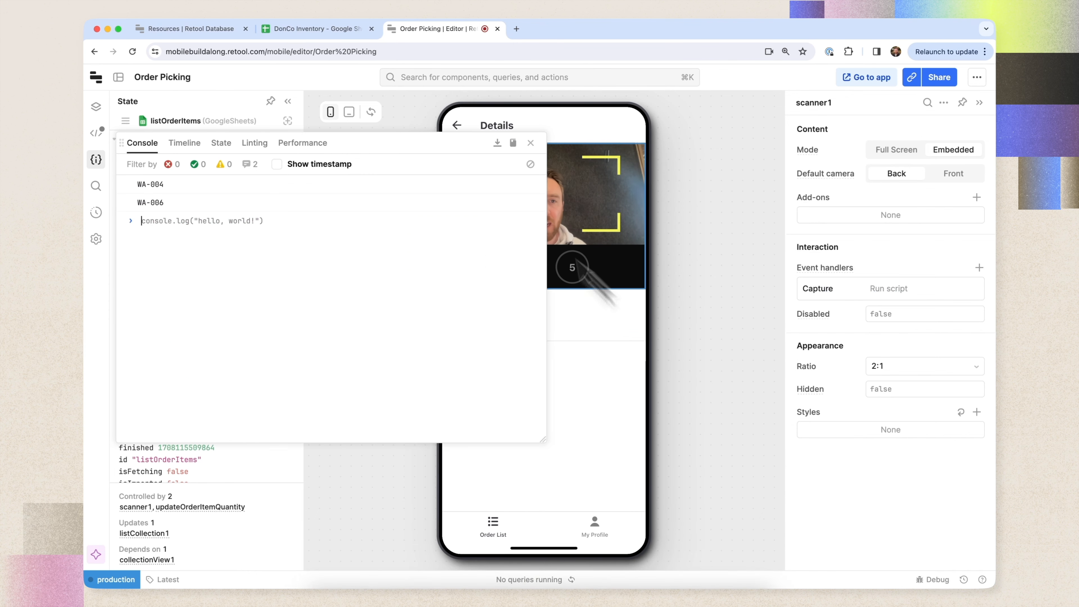
{"action": "left_click_drag", "start_coordinate": [403, 141], "coordinate": [608, 191]}
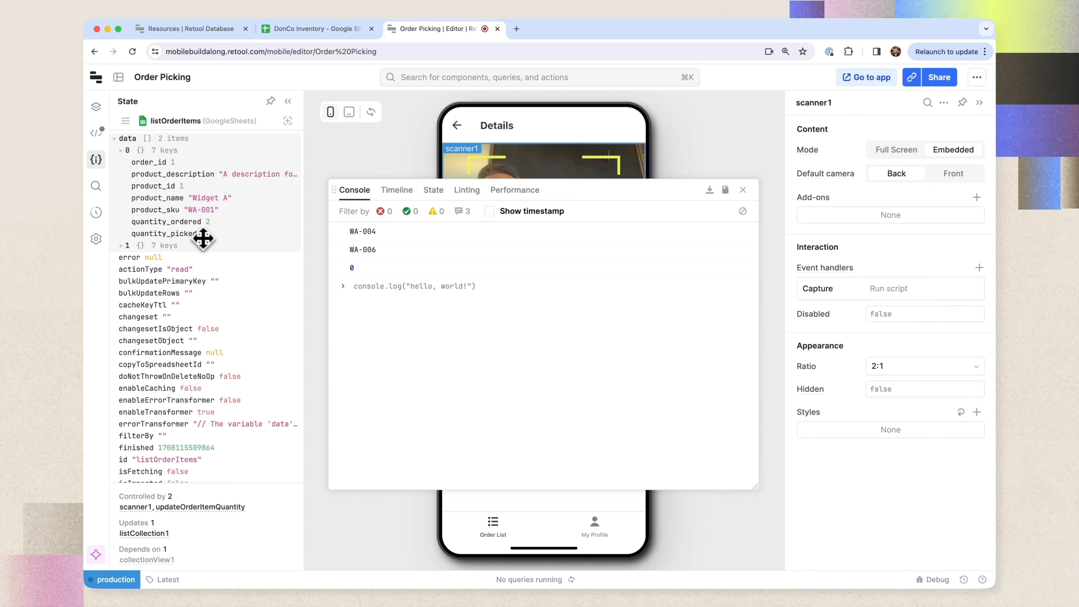
{"action": "left_click_drag", "start_coordinate": [334, 191], "coordinate": [255, 211]}
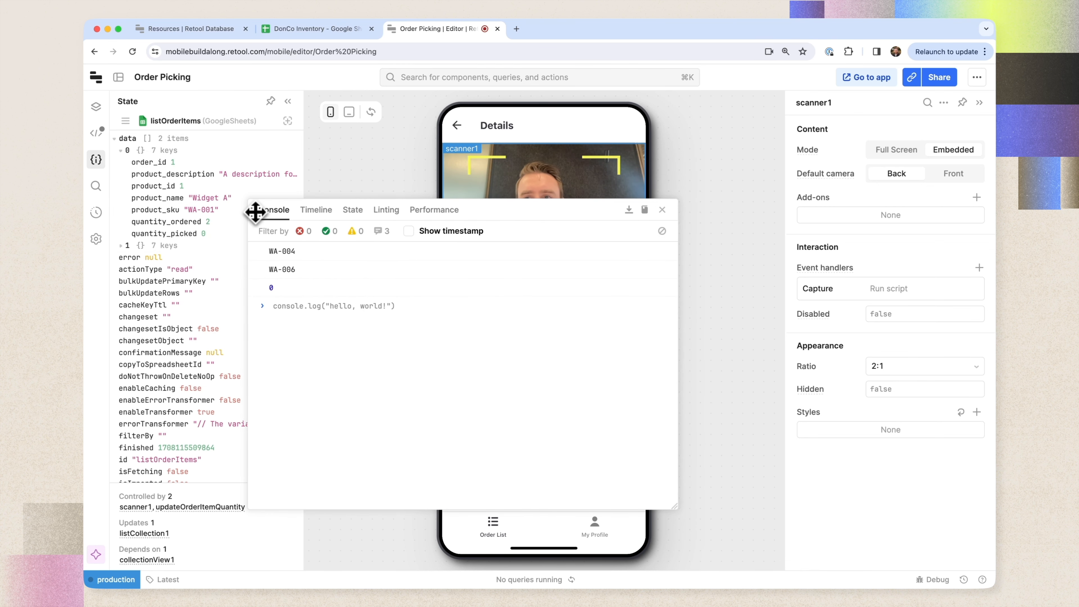
{"action": "left_click", "coordinate": [889, 289]}
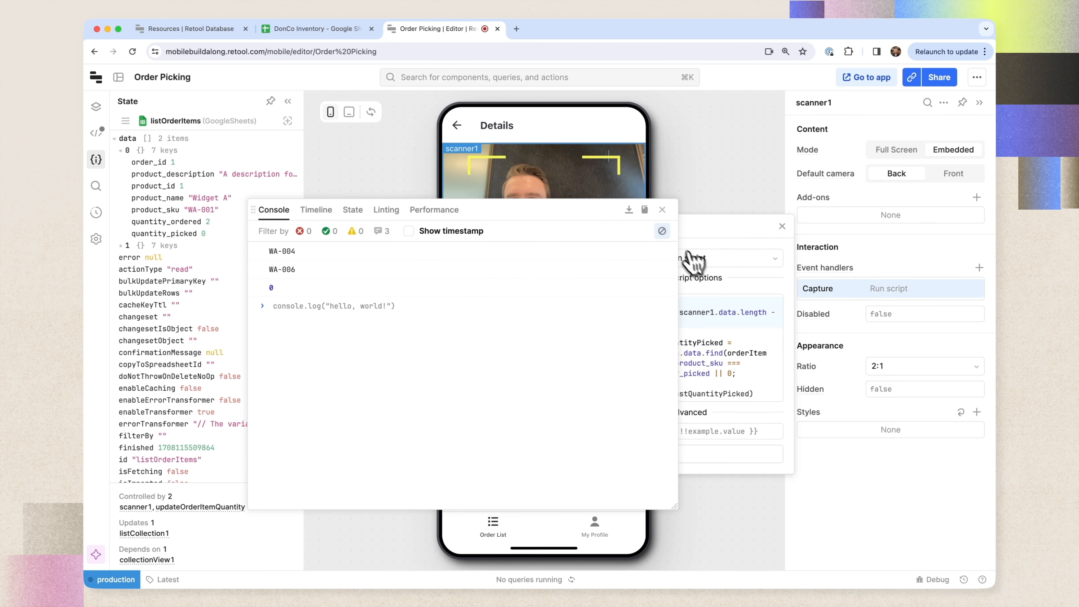
{"action": "left_click", "coordinate": [662, 209]}
Add const newQuantityPicked = lastQuantityPicked + 1; below the lastQuantityPicked declaration in the capture script.
{"action": "left_click", "coordinate": [756, 317]}
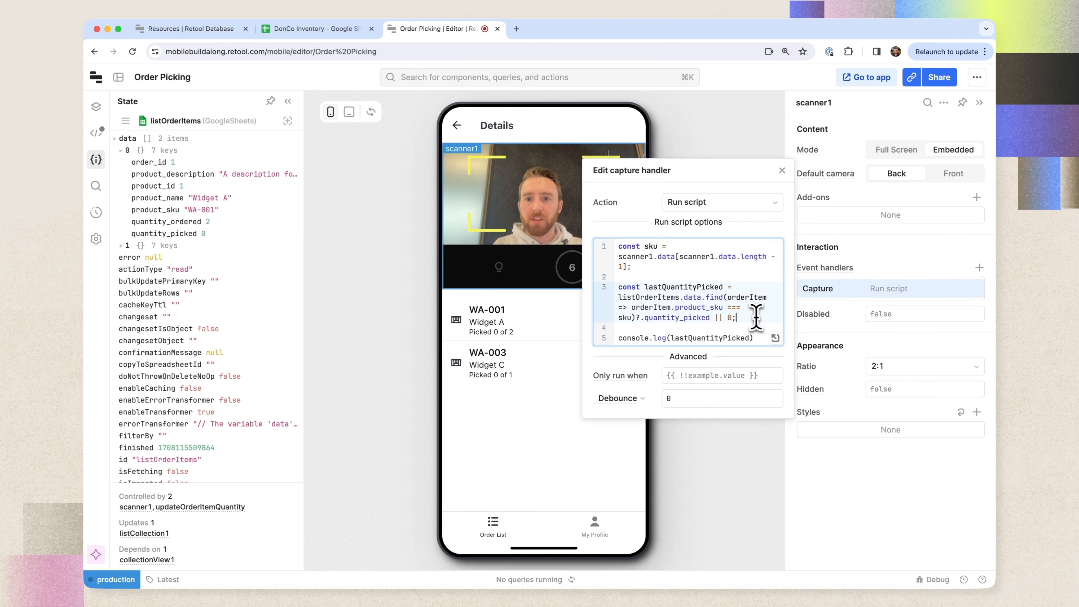
{"action": "key", "text": "Return"}
{"action": "key", "text": "Return"}
{"action": "type", "text": "c"}
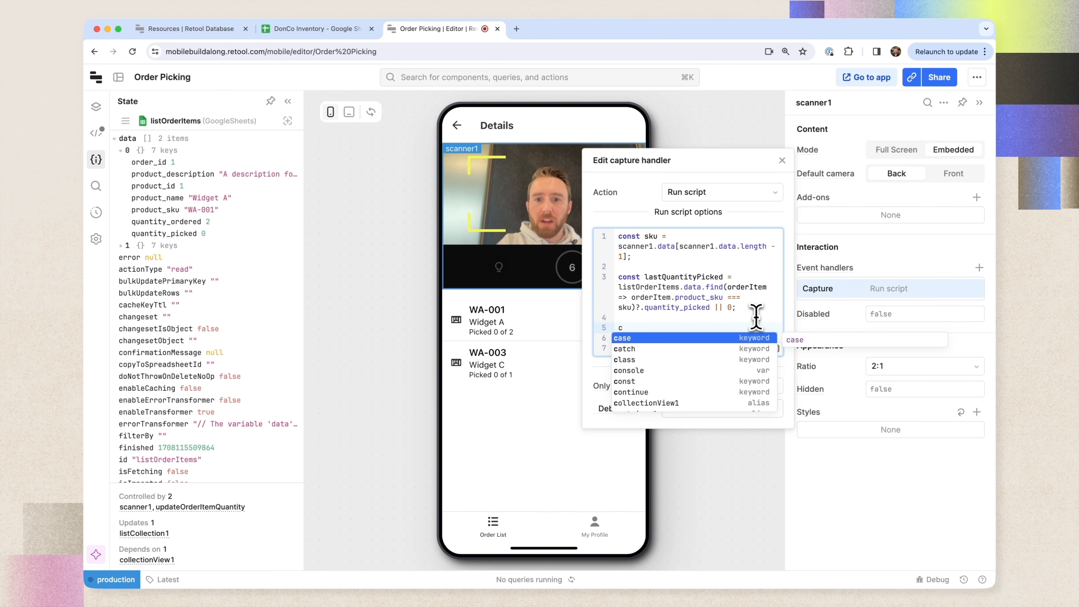
{"action": "type", "text": "onst newQuanti"}
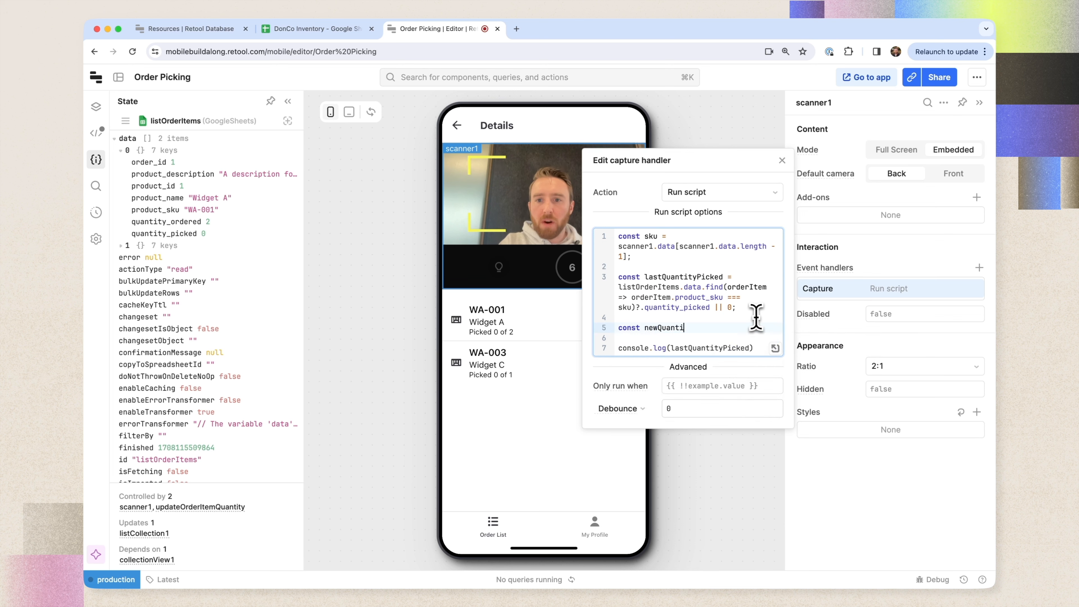
{"action": "type", "text": "tyPicked = lastQuantityPicked + 1;"}
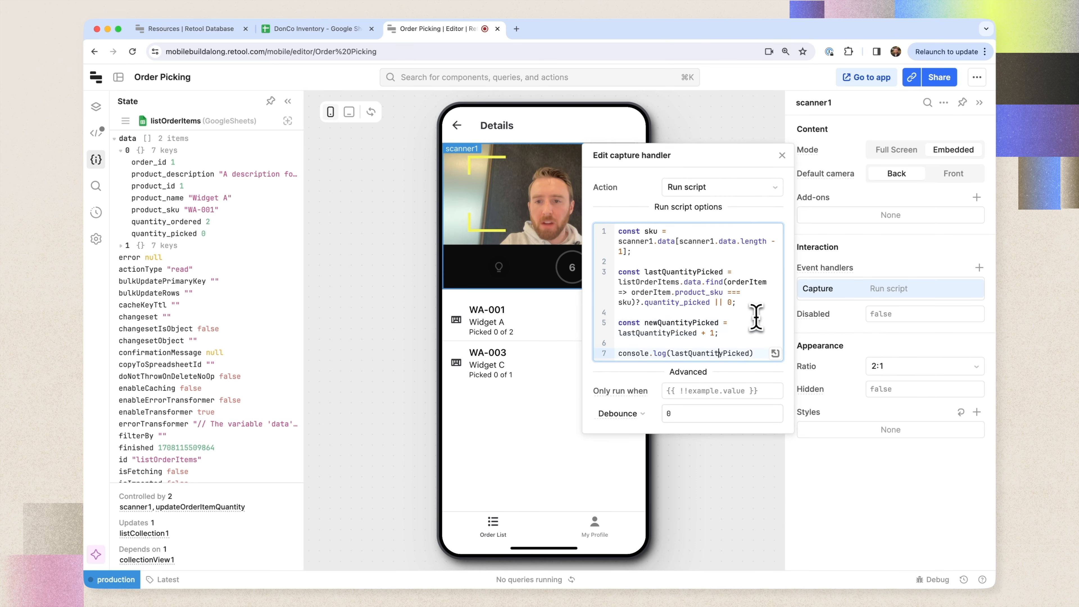
Delete the console.log(lastQuantityPicked) line from the end of the capture script.
{"action": "key", "text": "super+Right"}
{"action": "key", "text": "super+shift+Left"}
{"action": "key", "text": "BackSpace"}
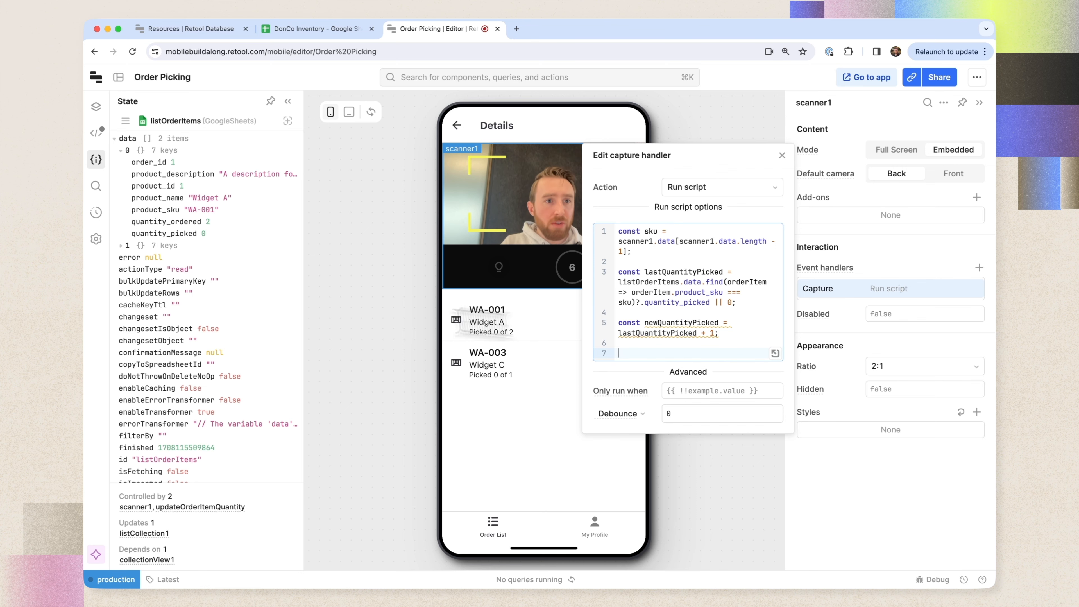
Start an updateOrderItemQuantity.trigger({}) call on the last line of the scanner's capture script.
{"action": "left_click", "coordinate": [96, 133]}
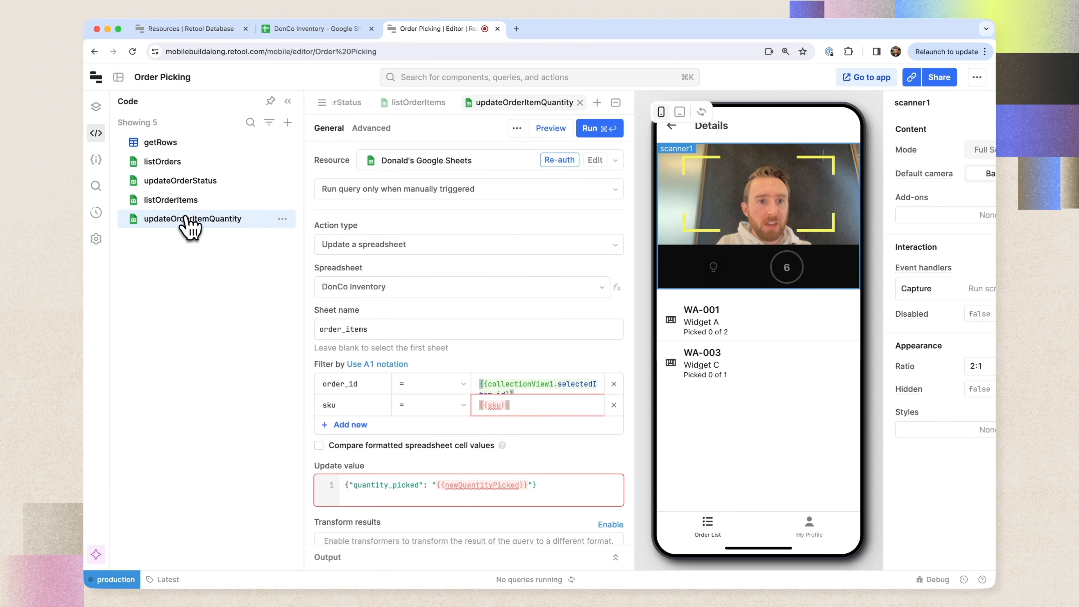
{"action": "left_click", "coordinate": [980, 295]}
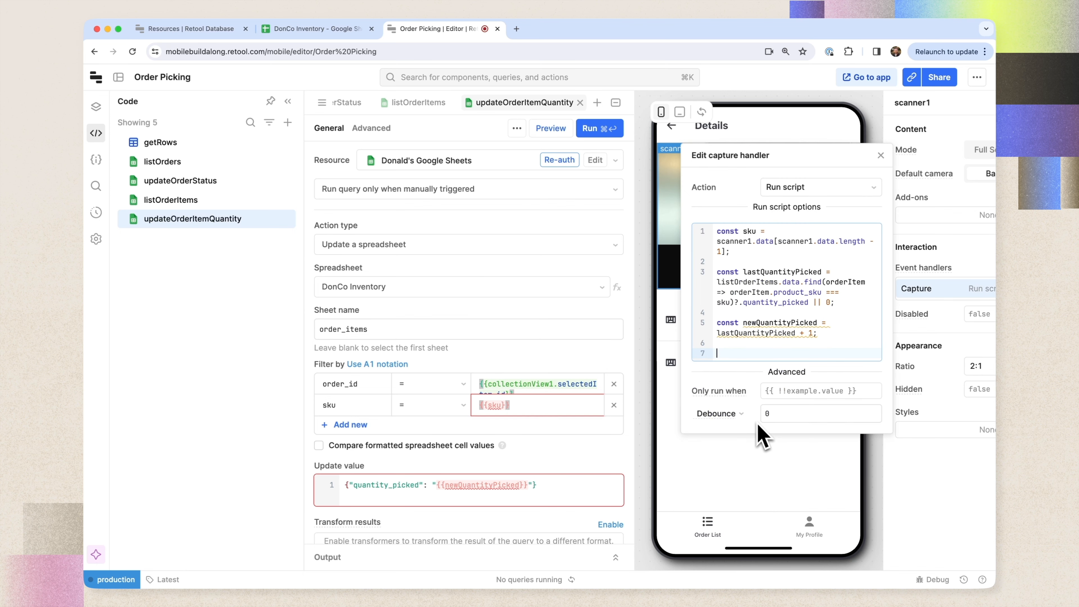
{"action": "type", "text": "upda"}
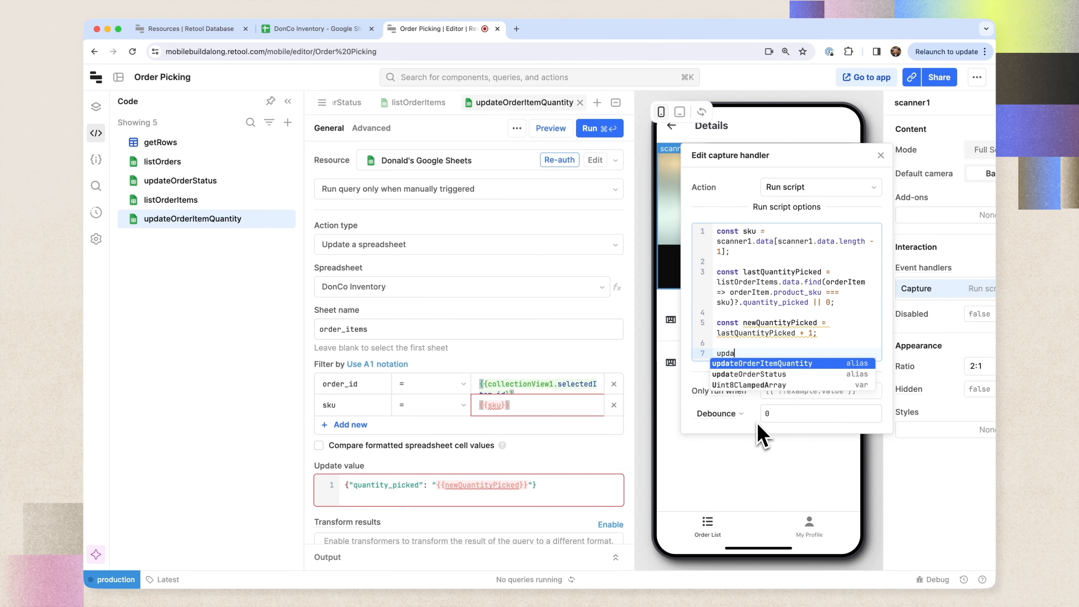
{"action": "type", "text": "teOrderItemQuantity.trigger({"}
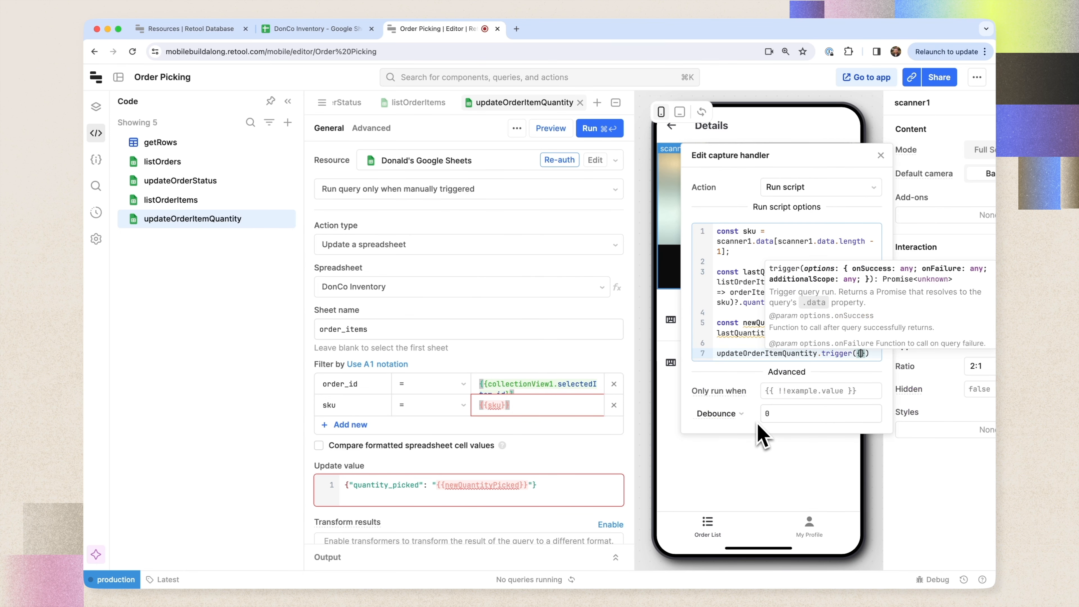
Pass sku and newQuantityPicked through an additionalScope object in the updateOrderItemQuantity.trigger call, and close the capture handler.
{"action": "key", "text": "Return"}
{"action": "type", "text": "additionalScope: {"}
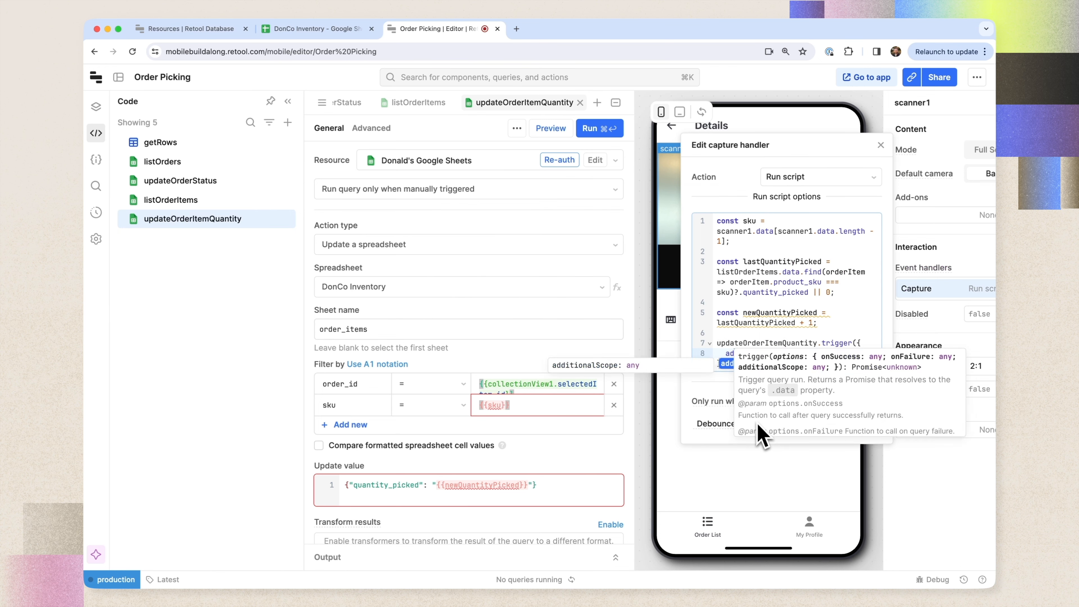
{"action": "key", "text": "Return"}
{"action": "type", "text": "sku,"}
{"action": "key", "text": "Return"}
{"action": "type", "text": "new"}
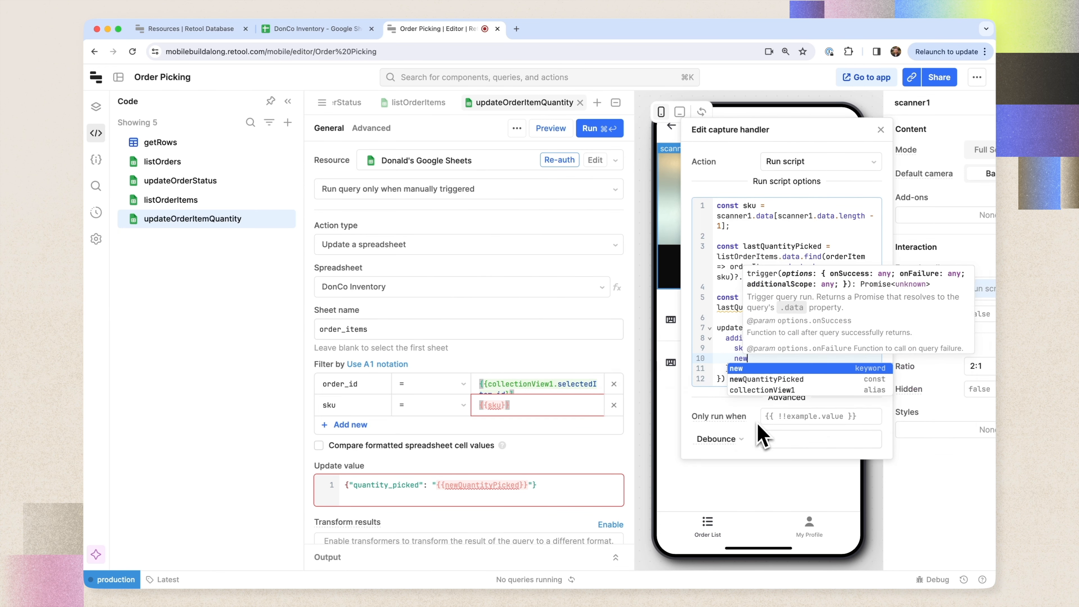
{"action": "key", "text": "Down"}
{"action": "key", "text": "Return"}
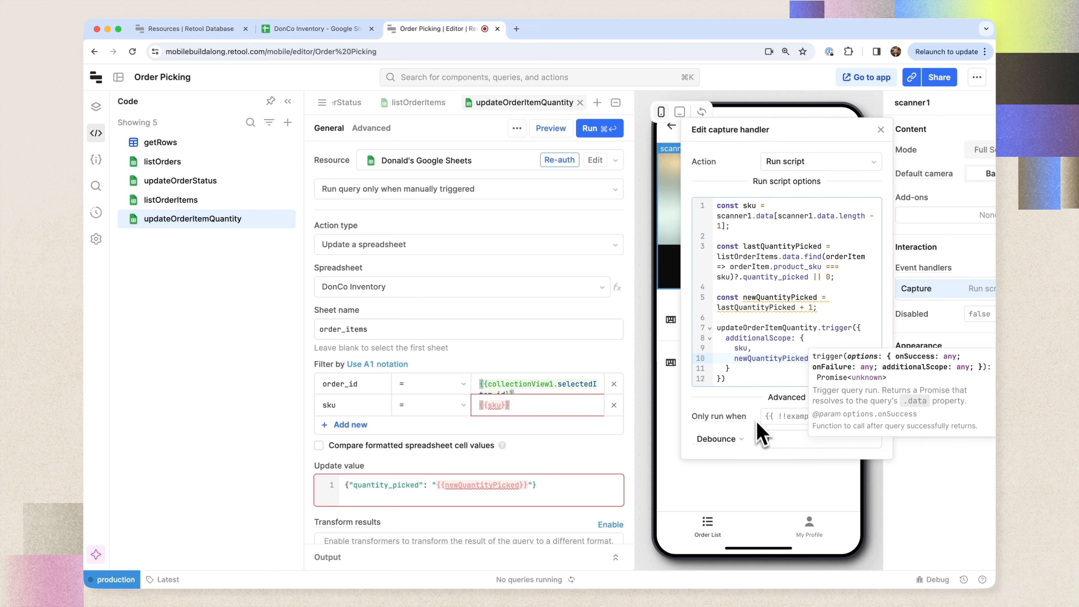
{"action": "left_click", "coordinate": [761, 339]}
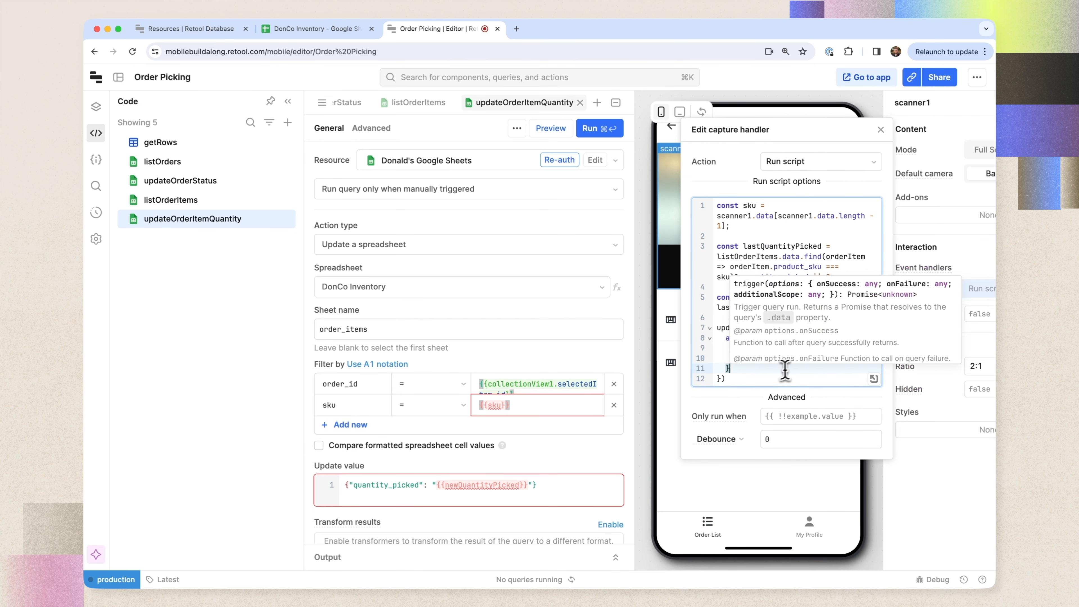
{"action": "left_click", "coordinate": [783, 237]}
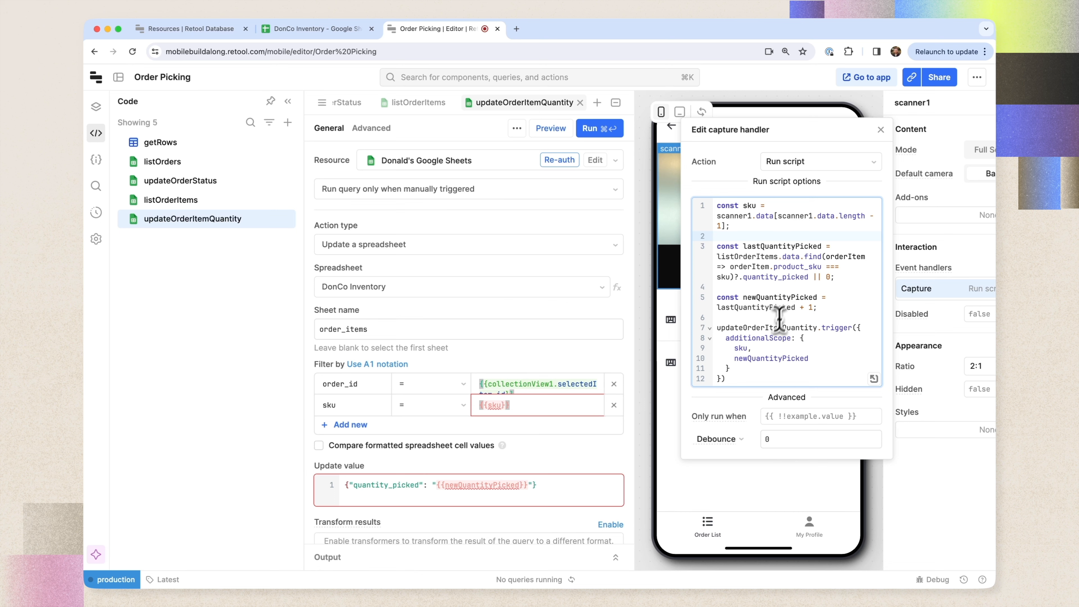
{"action": "left_click", "coordinate": [881, 130]}
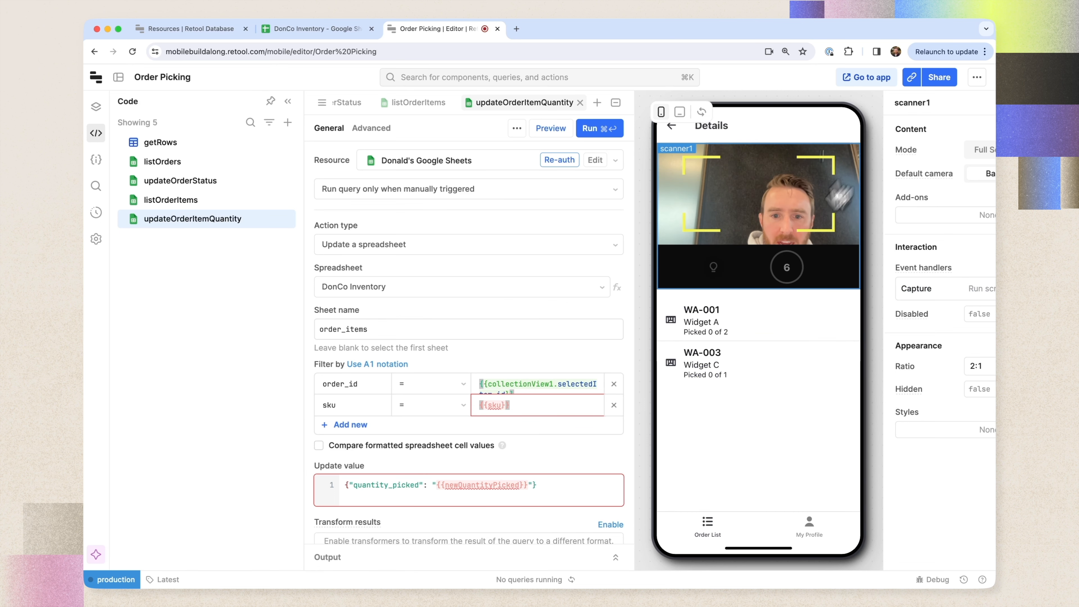
Examine the updateOrderItemQuantity query's update value and success handler, and the quantity_picked column in the order_items sheet.
{"action": "left_click", "coordinate": [777, 270]}
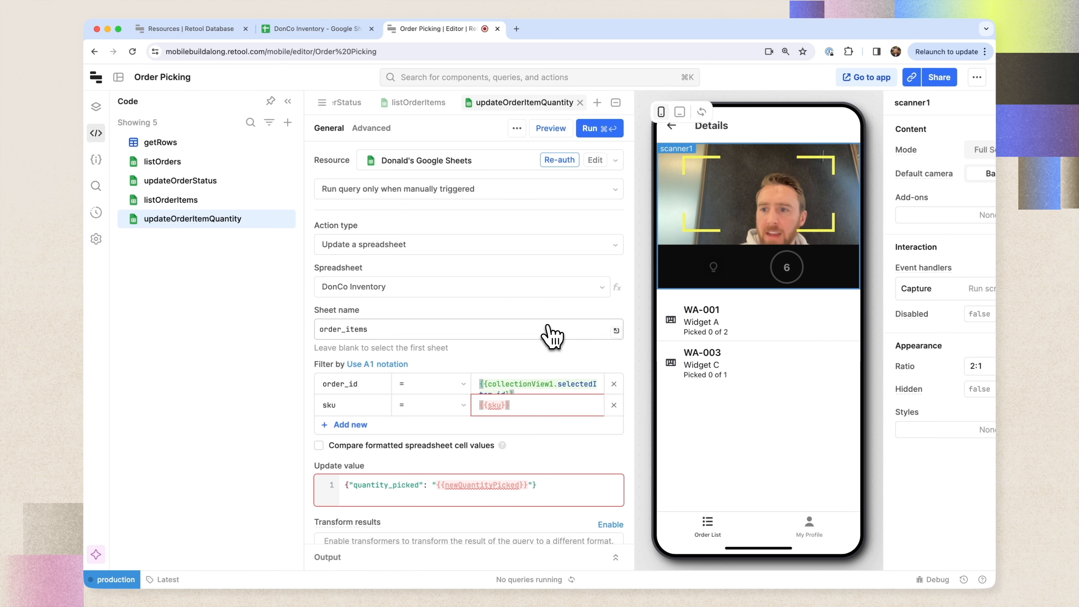
{"action": "scroll", "coordinate": [510, 304], "scroll_direction": "down", "scroll_amount": 4}
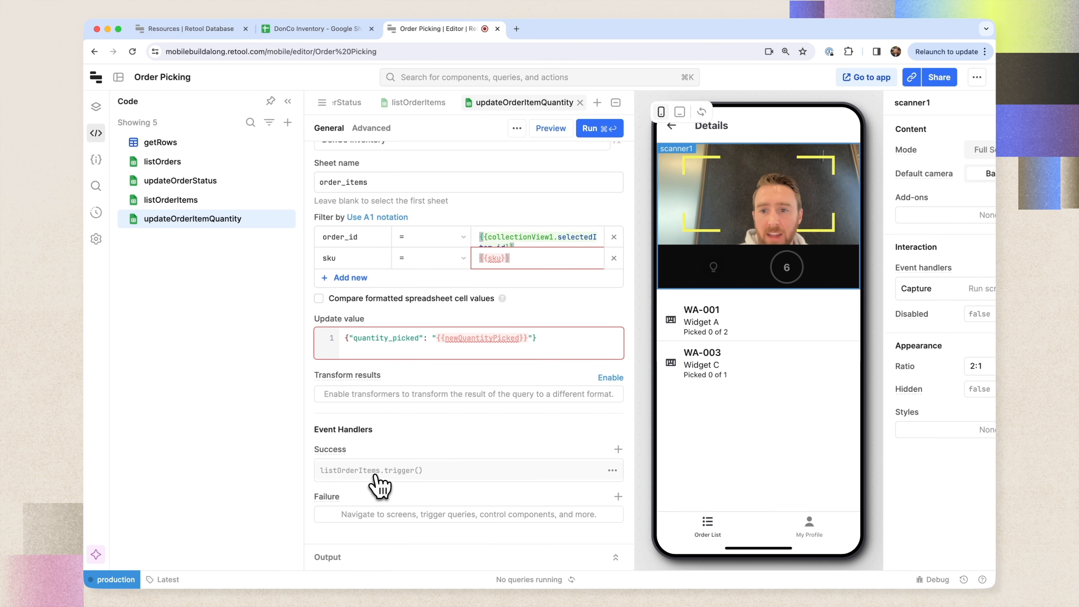
{"action": "left_click", "coordinate": [616, 103]}
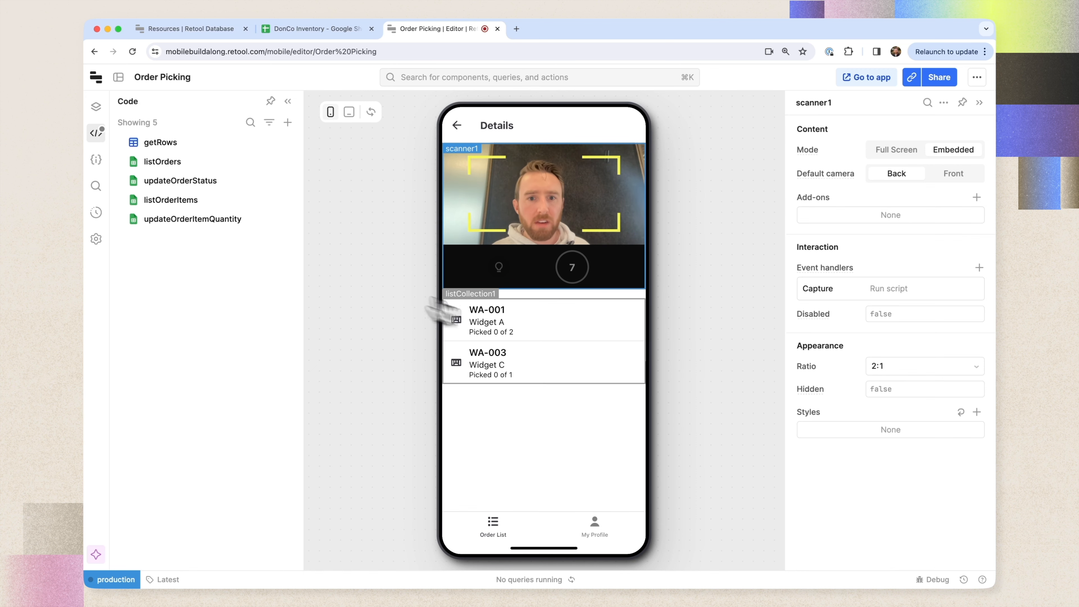
{"action": "left_click", "coordinate": [557, 359]}
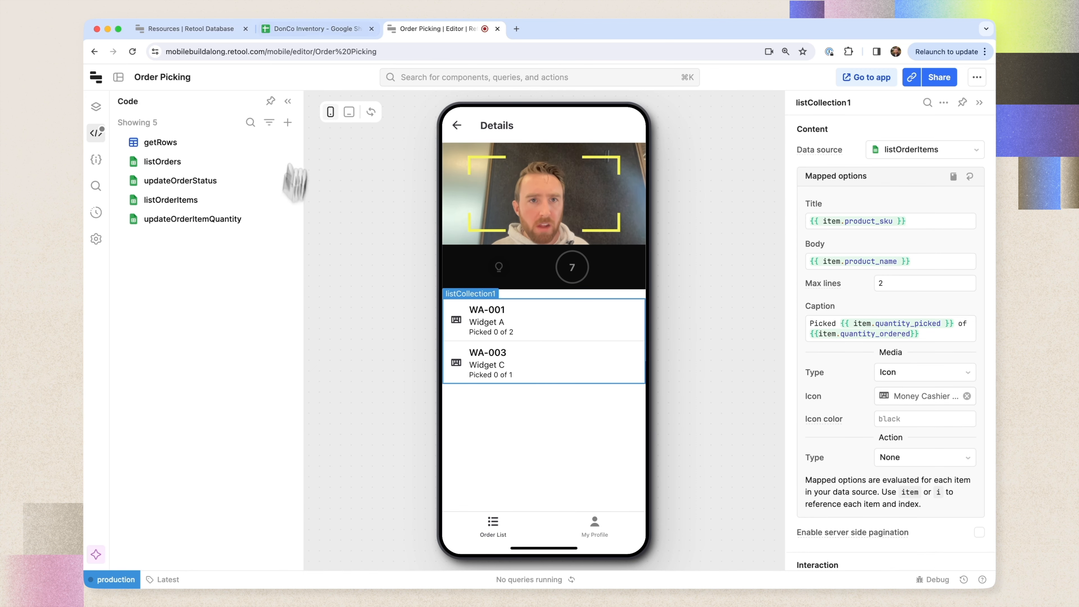
{"action": "left_click", "coordinate": [321, 30]}
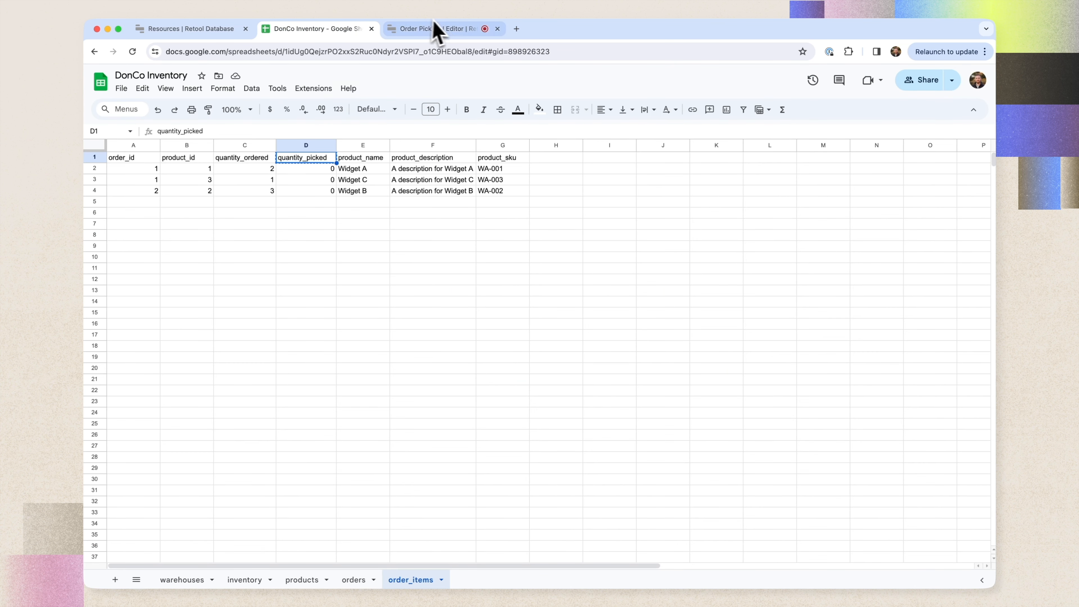
{"action": "left_click", "coordinate": [438, 30]}
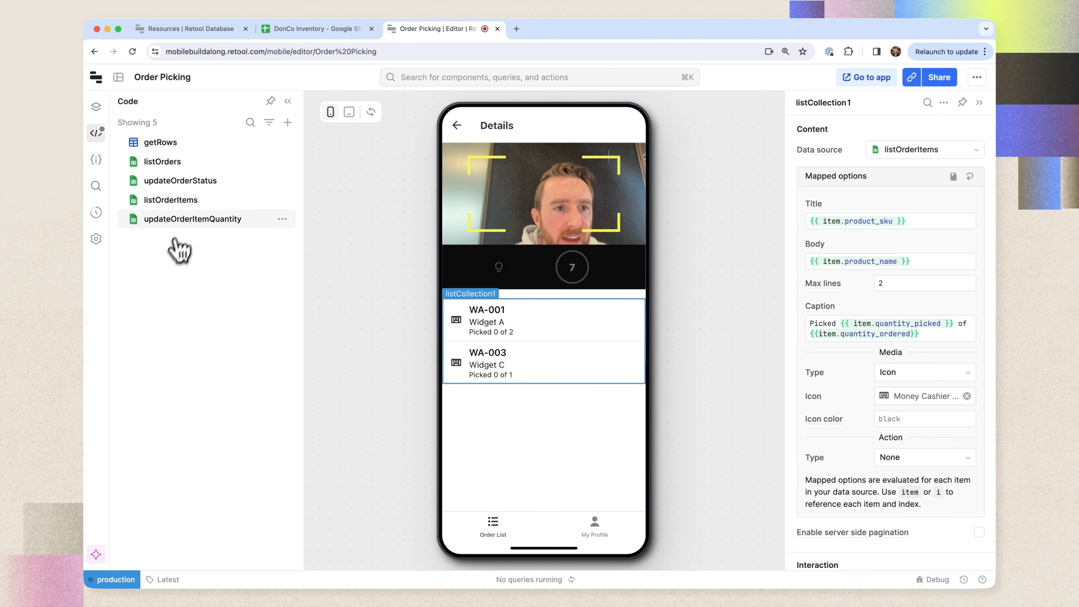
{"action": "left_click", "coordinate": [194, 219]}
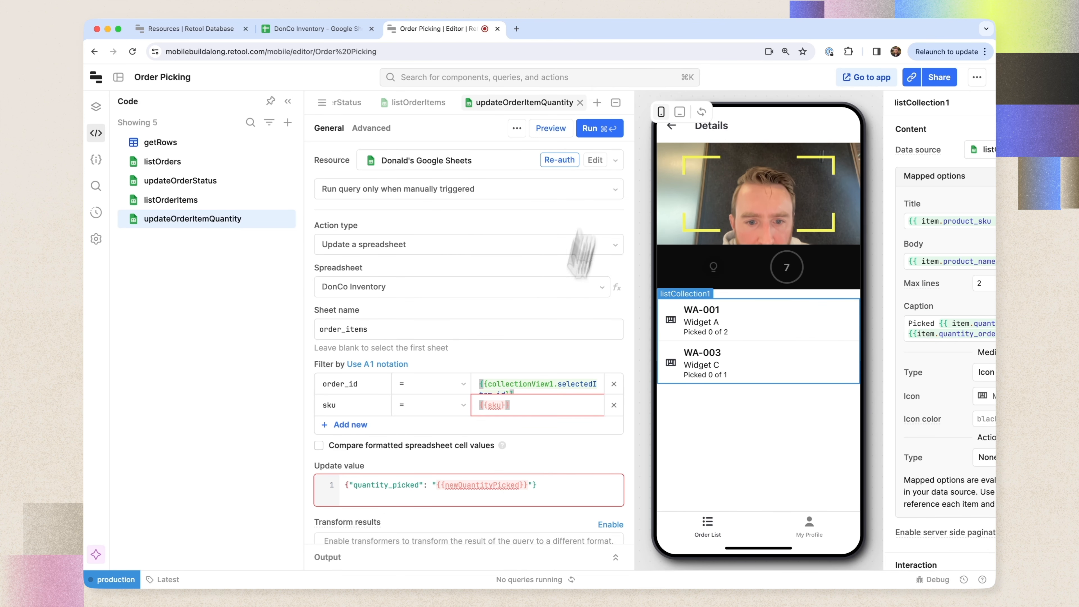
{"action": "double_click", "coordinate": [488, 488]}
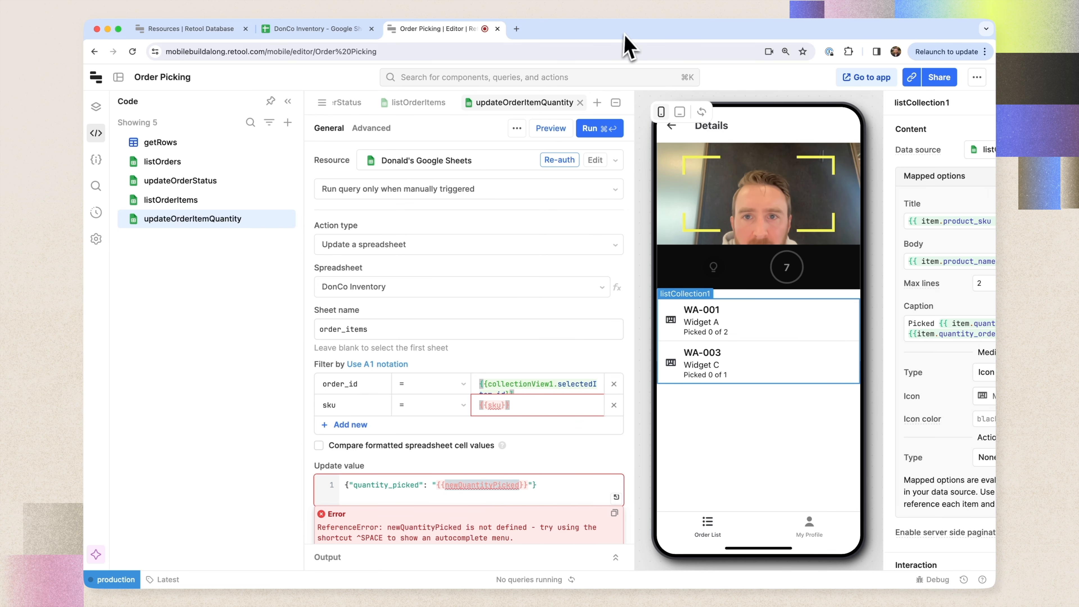
{"action": "left_click", "coordinate": [615, 105]}
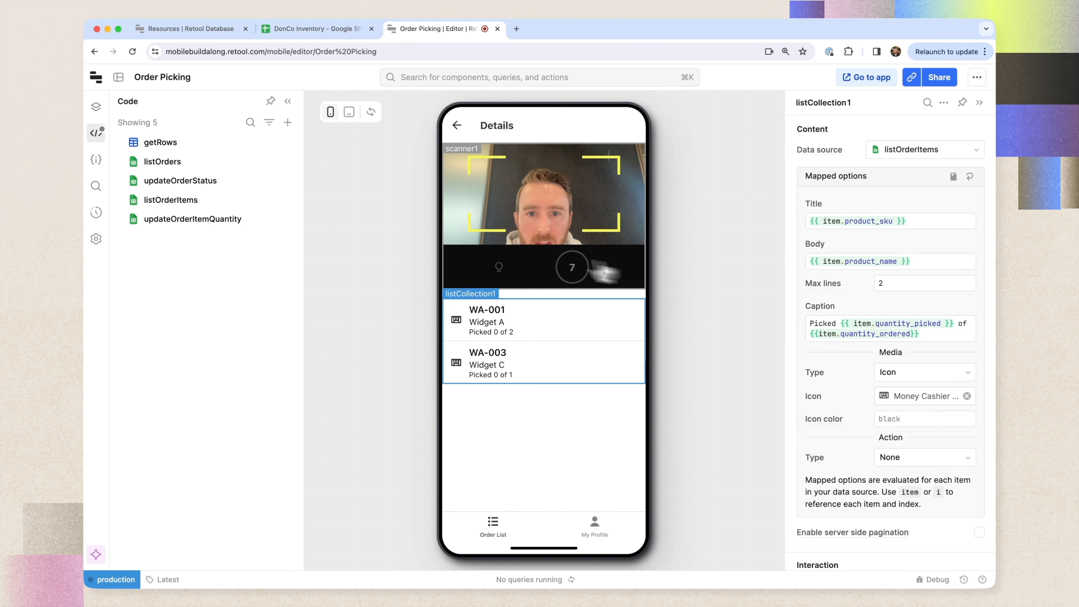
Add console.log(sku, newQuantityPicked) above the updateOrderItemQuantity.trigger call in the scanner's capture script, and close the handler.
{"action": "left_click", "coordinate": [529, 253]}
{"action": "left_click", "coordinate": [890, 289]}
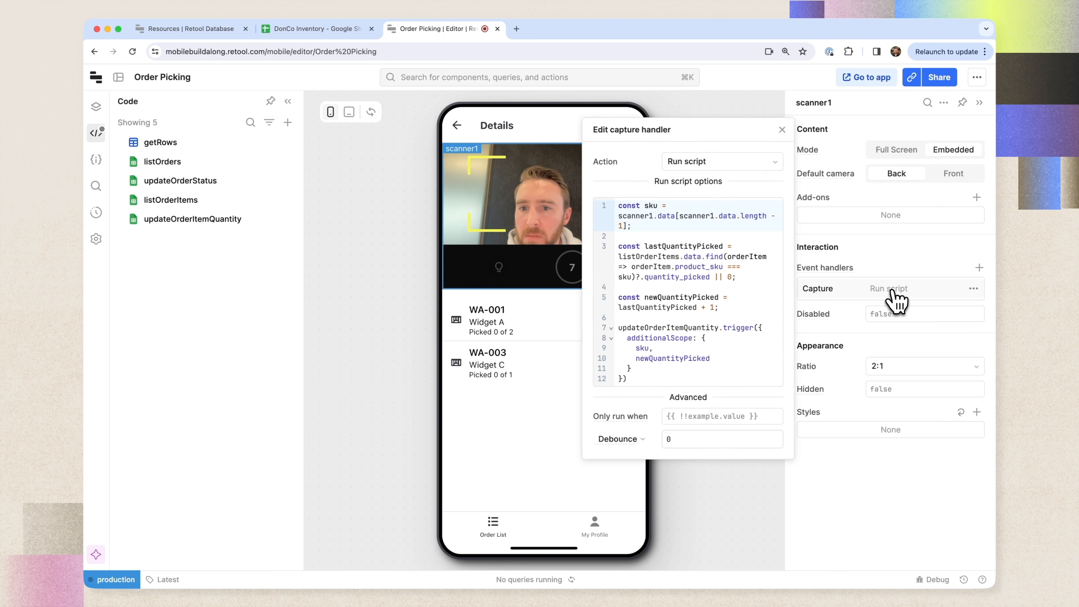
{"action": "double_click", "coordinate": [660, 361]}
{"action": "key", "text": "Right"}
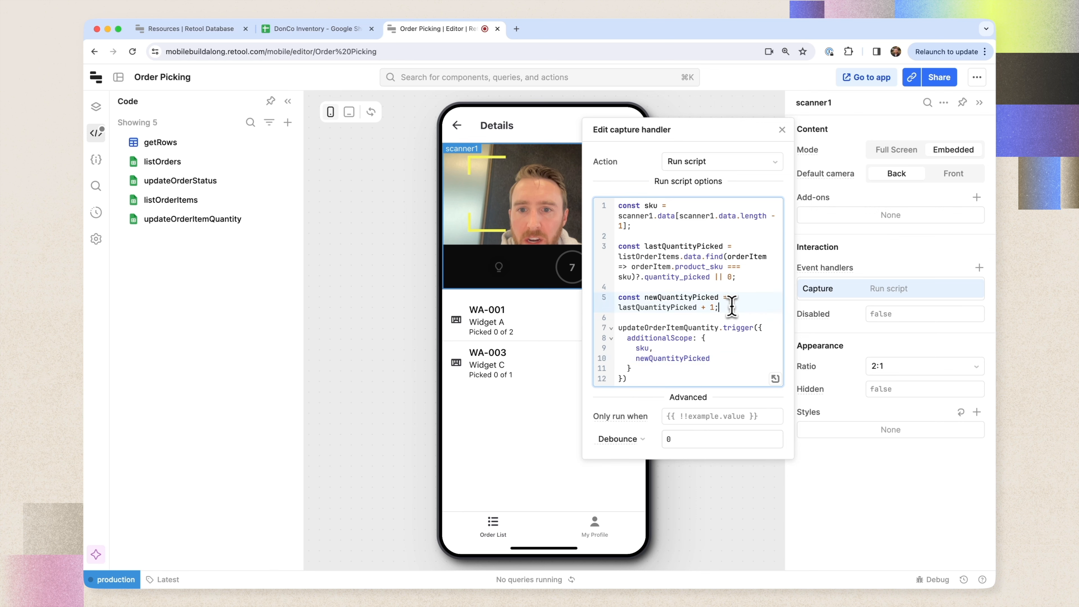
{"action": "key", "text": "Return"}
{"action": "key", "text": "Return"}
{"action": "type", "text": "console"}
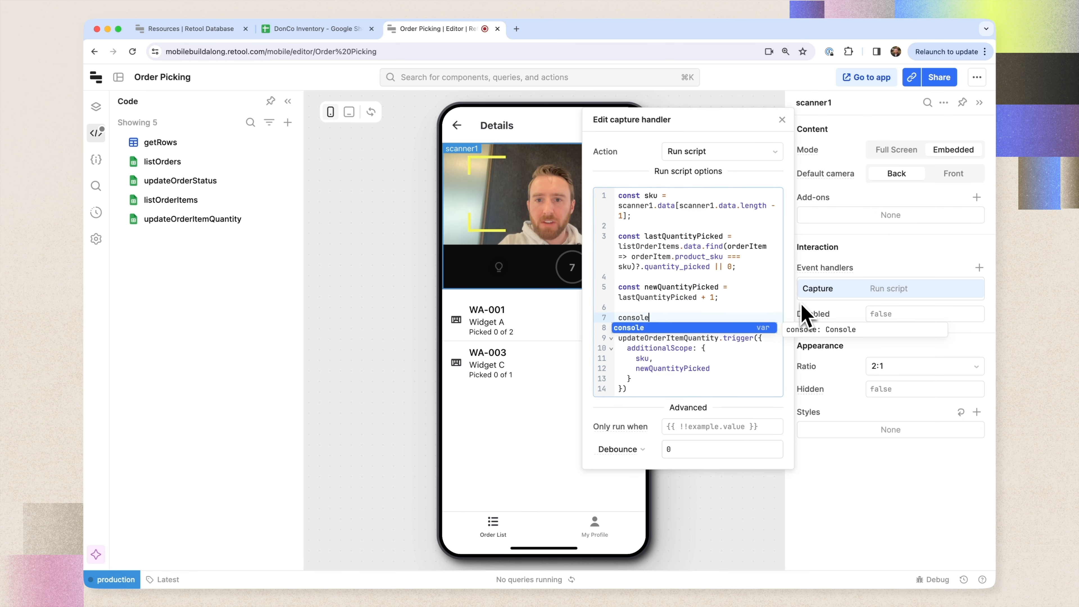
{"action": "key", "text": "Right"}
{"action": "key", "text": "Left"}
{"action": "type", "text": ".log(sku, nmew"}
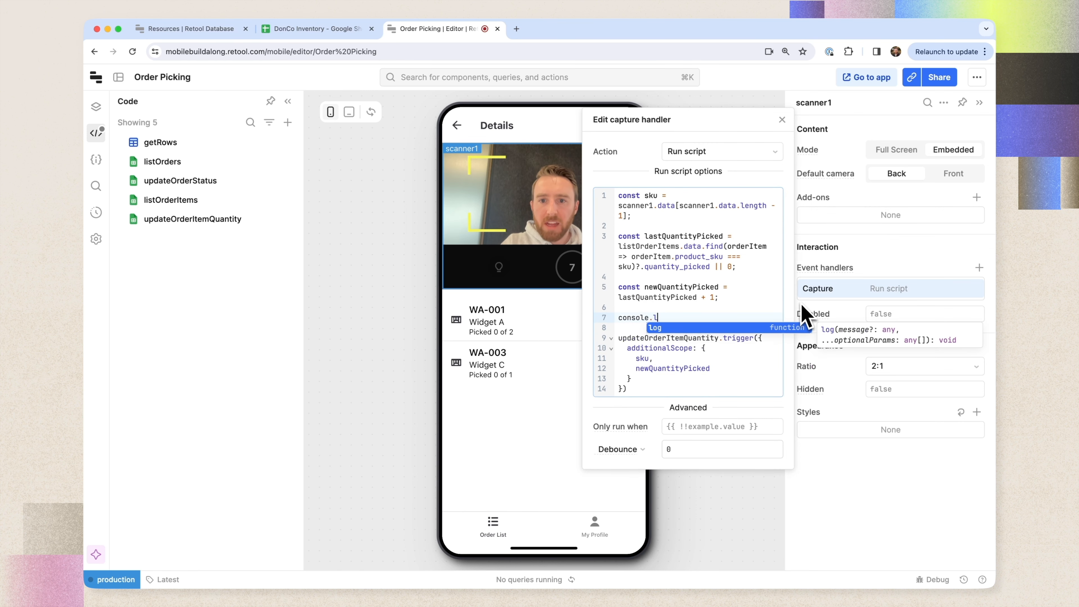
{"action": "key", "text": "BackSpace"}
{"action": "key", "text": "BackSpace"}
{"action": "key", "text": "BackSpace"}
{"action": "key", "text": "BackSpace"}
{"action": "type", "text": "newQuantityPicked"}
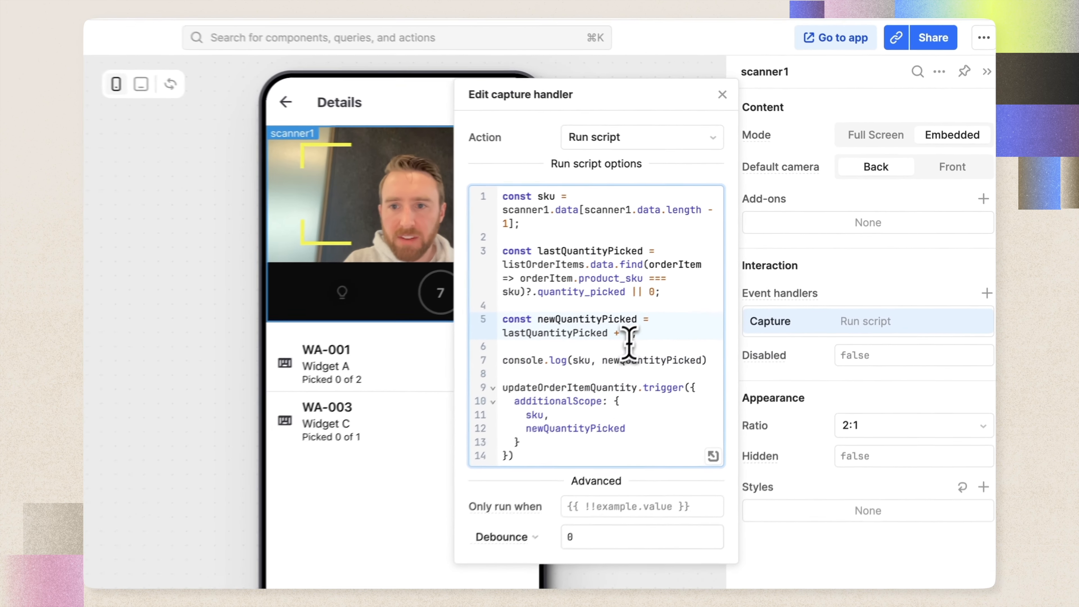
{"action": "left_click", "coordinate": [783, 120]}
Check in the debug console what is logged for a new scan, and reopen the capture script for review.
{"action": "left_click", "coordinate": [971, 580]}
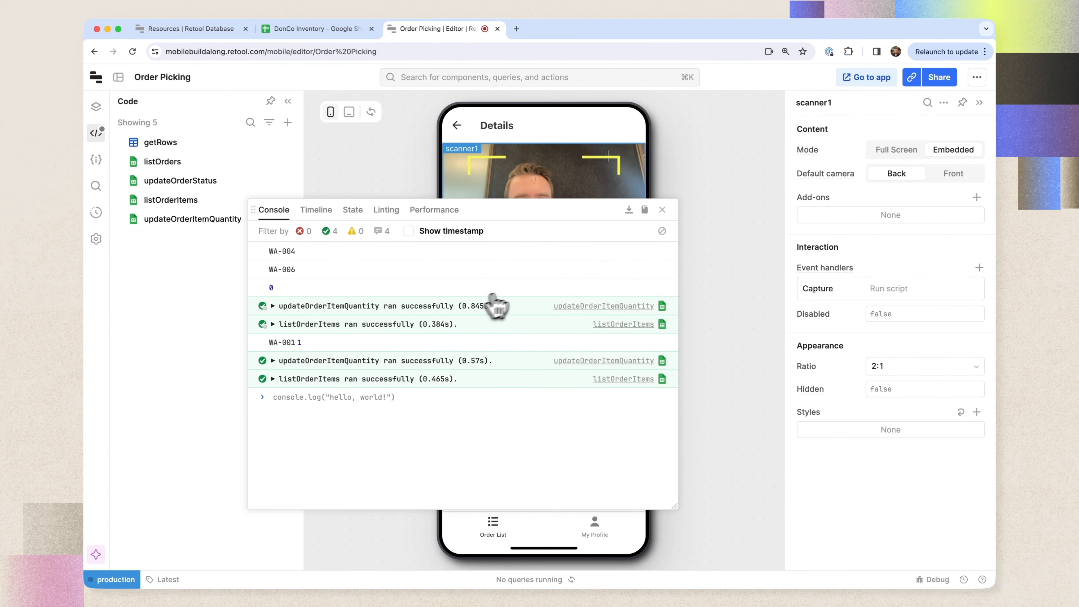
{"action": "left_click", "coordinate": [663, 210]}
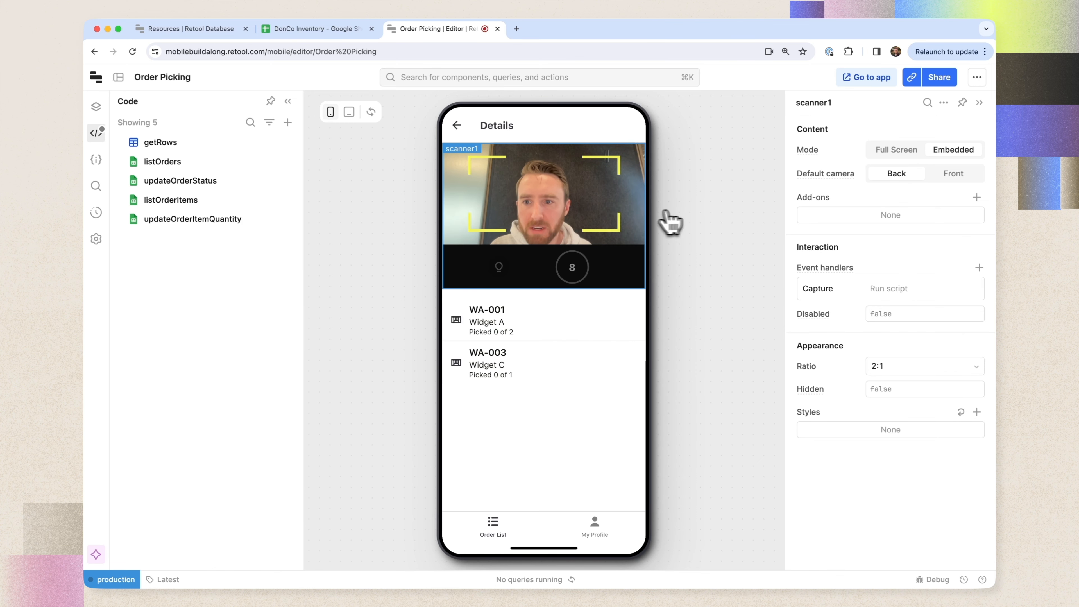
{"action": "left_click", "coordinate": [906, 293]}
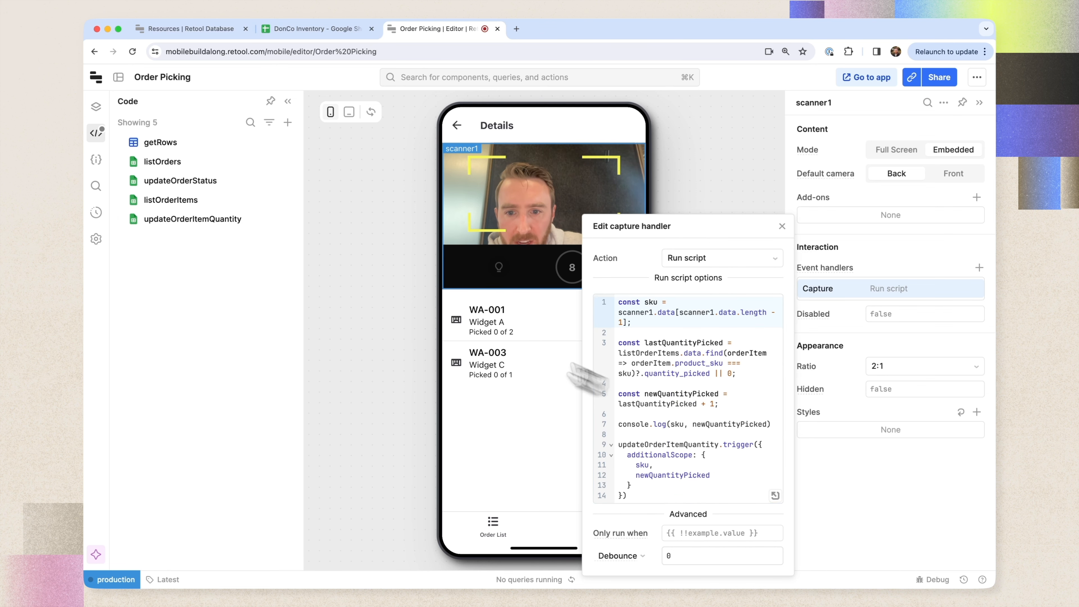
Replace the sku filter column in the updateOrderItemQuantity query with product_sku, copied from the order_items sheet header, and save the query.
{"action": "left_click", "coordinate": [169, 221]}
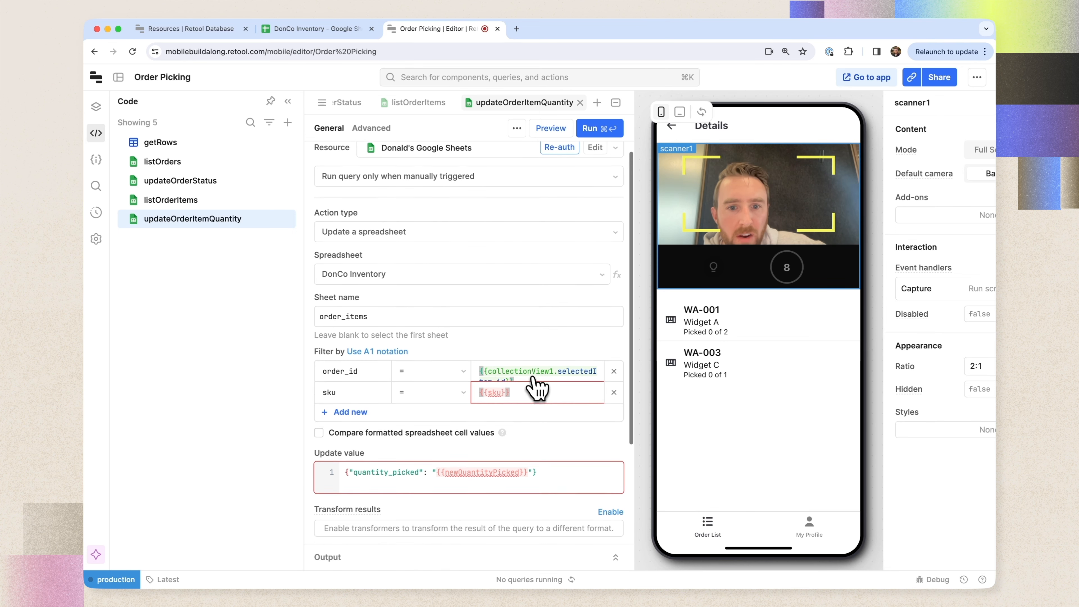
{"action": "scroll", "coordinate": [536, 385], "scroll_direction": "down", "scroll_amount": 1}
{"action": "scroll", "coordinate": [516, 378], "scroll_direction": "down", "scroll_amount": 1}
{"action": "left_click", "coordinate": [504, 362]}
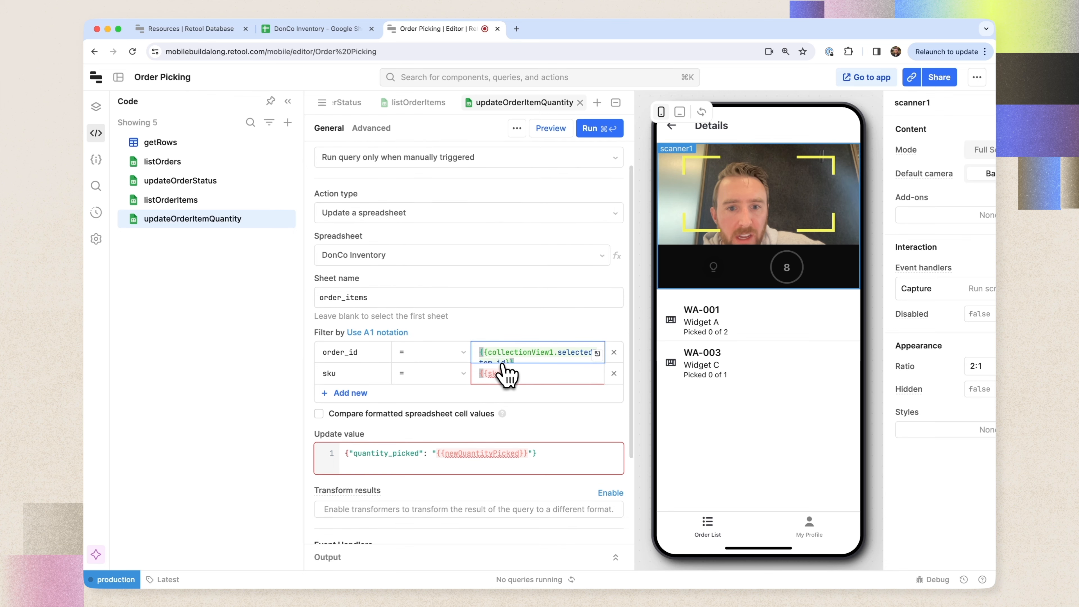
{"action": "left_click", "coordinate": [323, 30]}
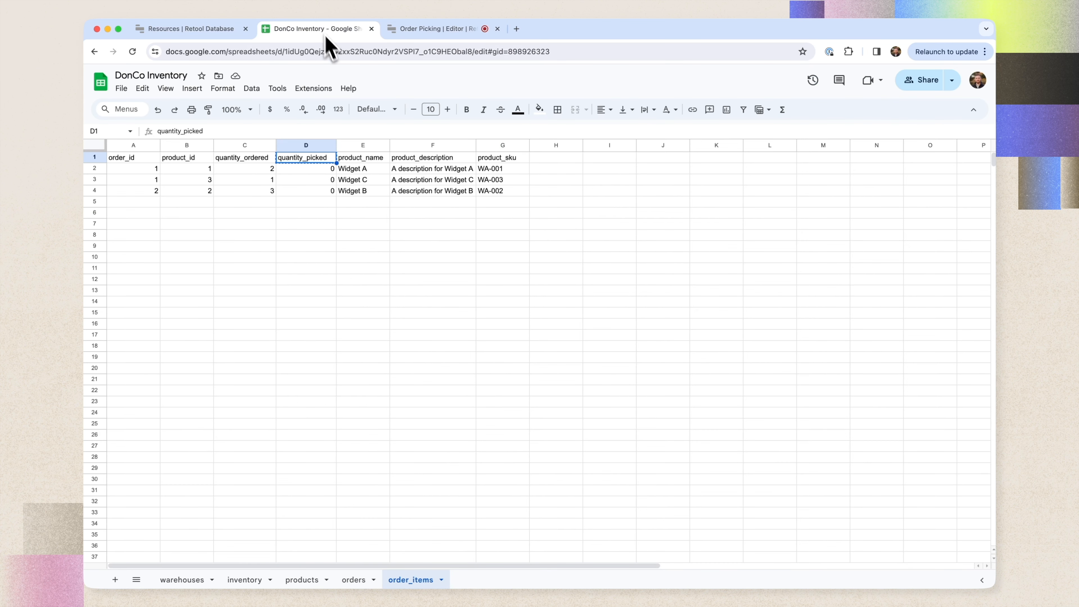
{"action": "key", "text": "ctrl+c"}
{"action": "left_click", "coordinate": [507, 158]}
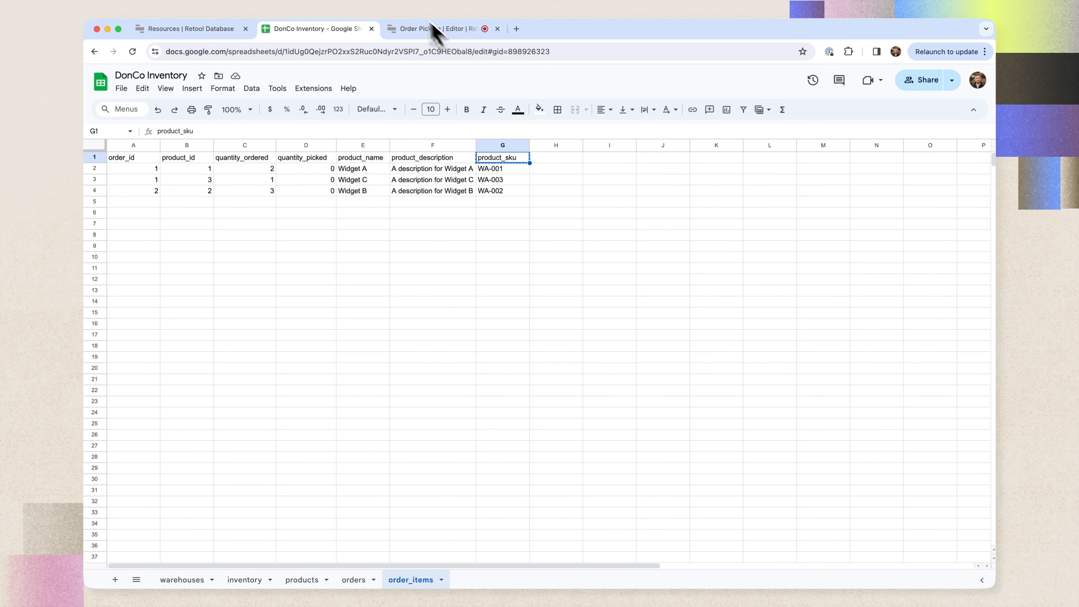
{"action": "left_click", "coordinate": [425, 28]}
{"action": "left_click", "coordinate": [345, 373]}
{"action": "key", "text": "ctrl+v"}
{"action": "left_click", "coordinate": [327, 29]}
{"action": "left_click", "coordinate": [466, 34]}
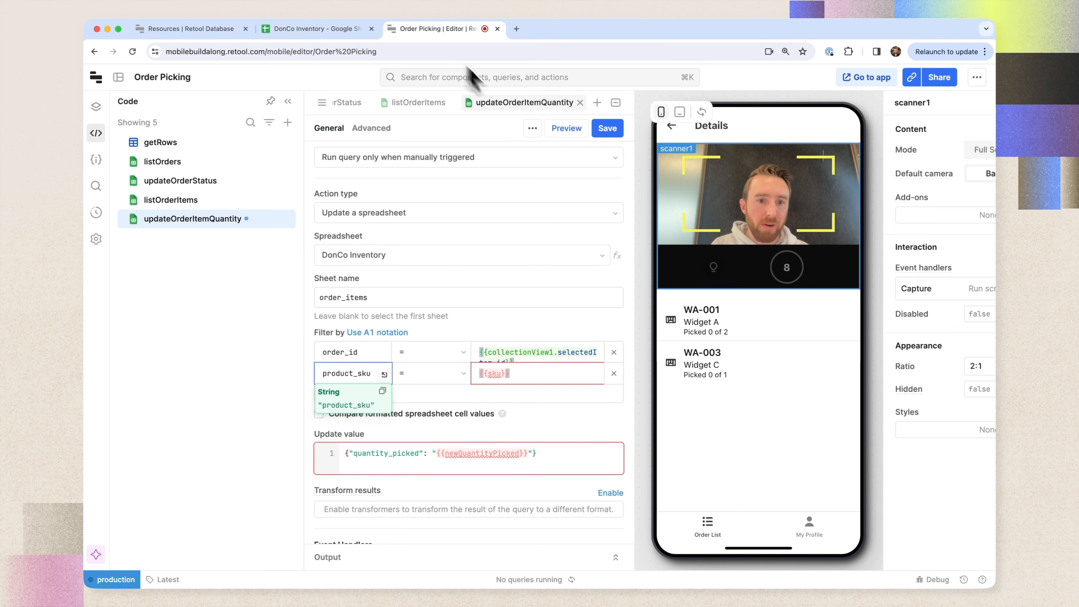
{"action": "left_click", "coordinate": [619, 131]}
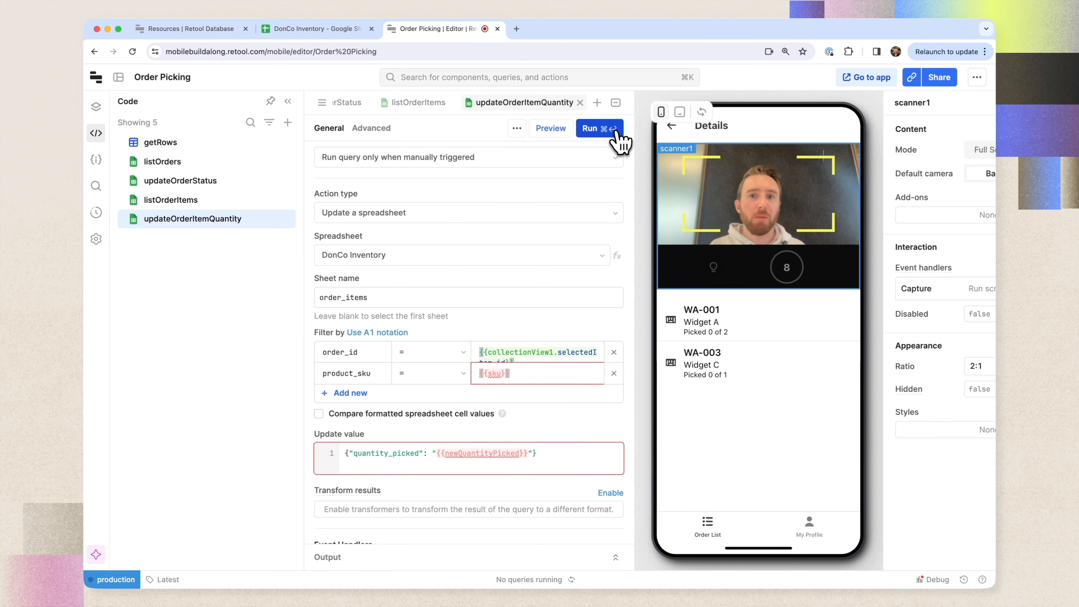
Scan Widget A again in the app preview and check its quantity_picked cell in the order_items sheet.
{"action": "left_click", "coordinate": [616, 104]}
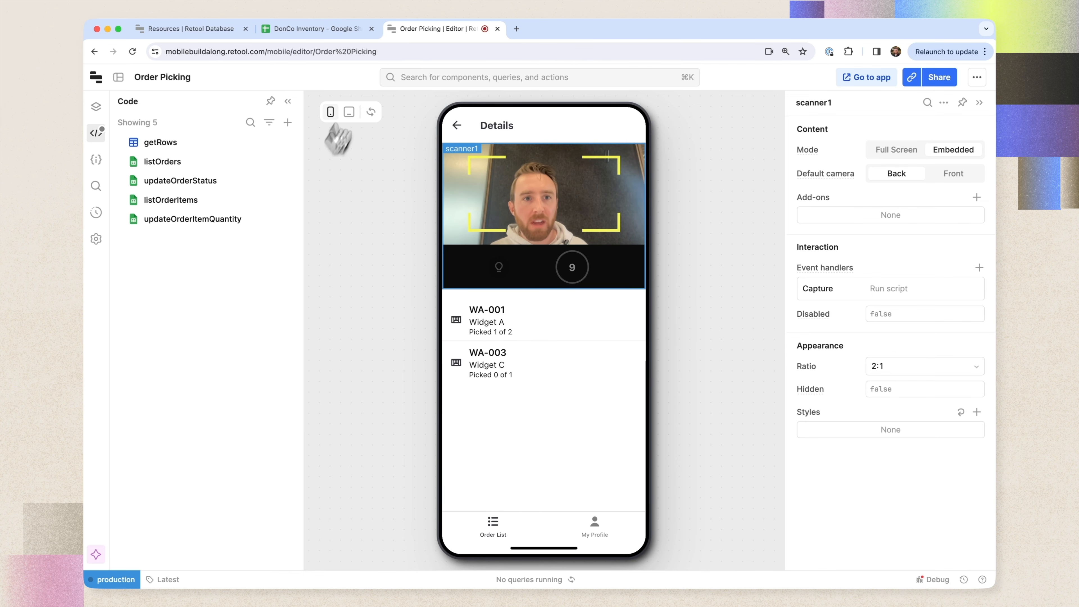
{"action": "left_click", "coordinate": [334, 29]}
{"action": "left_click", "coordinate": [328, 229]}
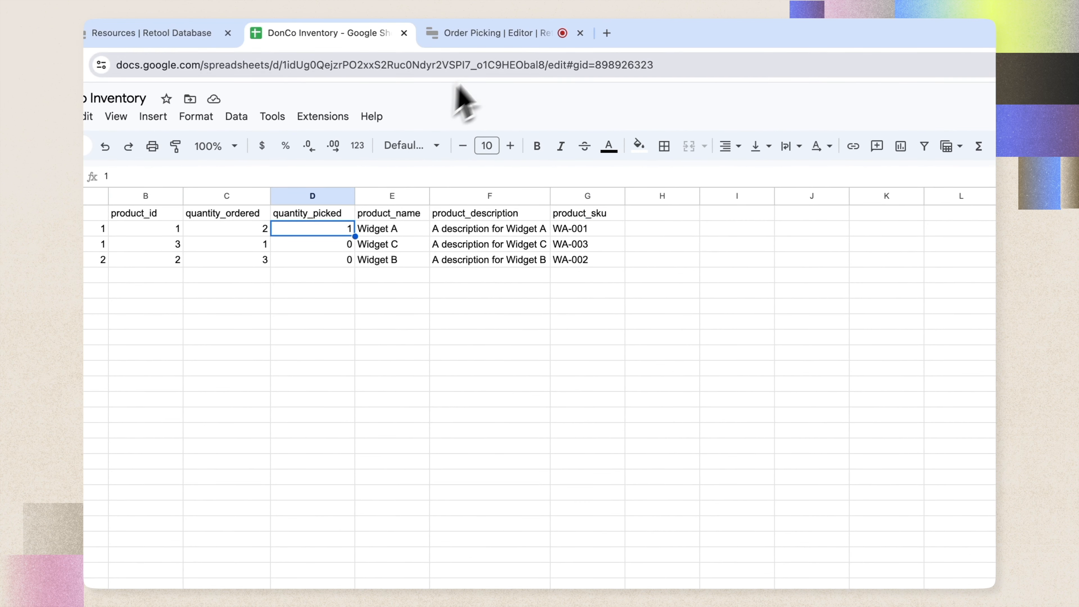
Back in the Order Picking editor, make the order items list's icon conditional on item.quantity_ordered === item.quantity_picked, with one icon for each outcome.
{"action": "left_click", "coordinate": [501, 33]}
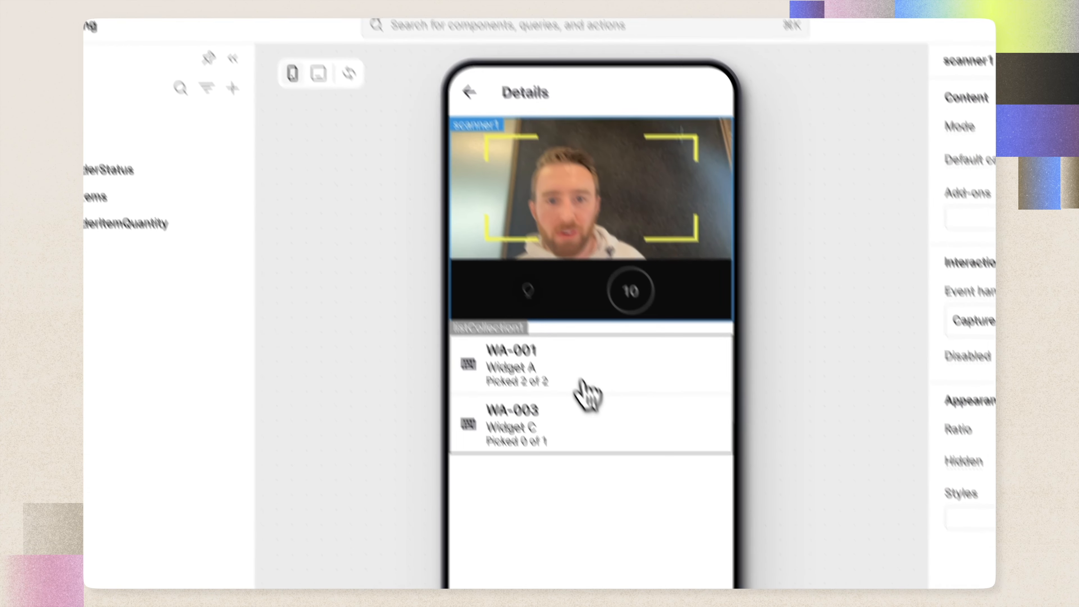
{"action": "left_click", "coordinate": [643, 465]}
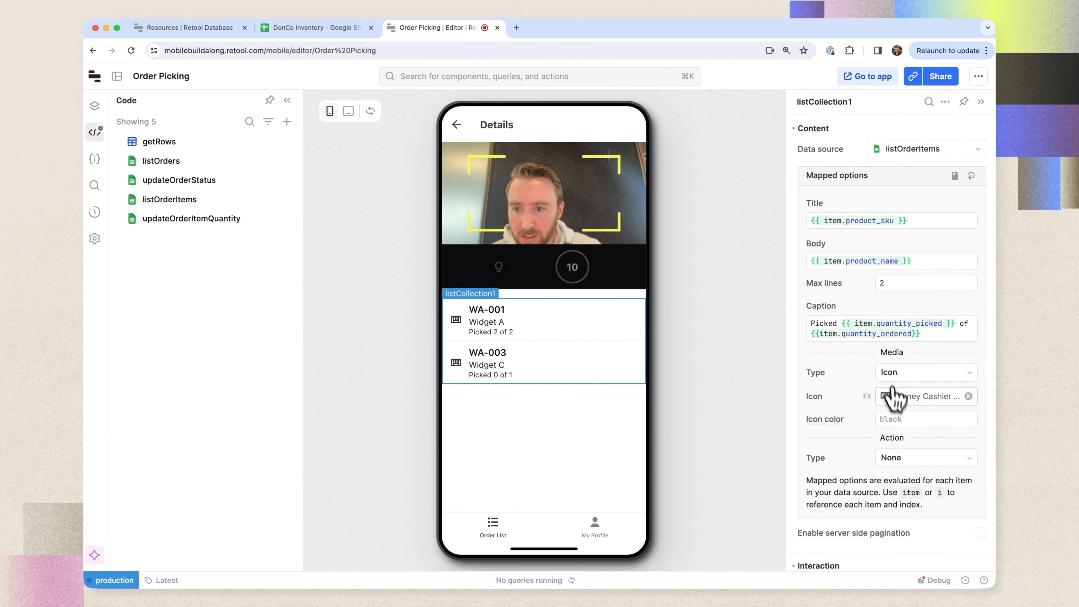
{"action": "left_click", "coordinate": [867, 396]}
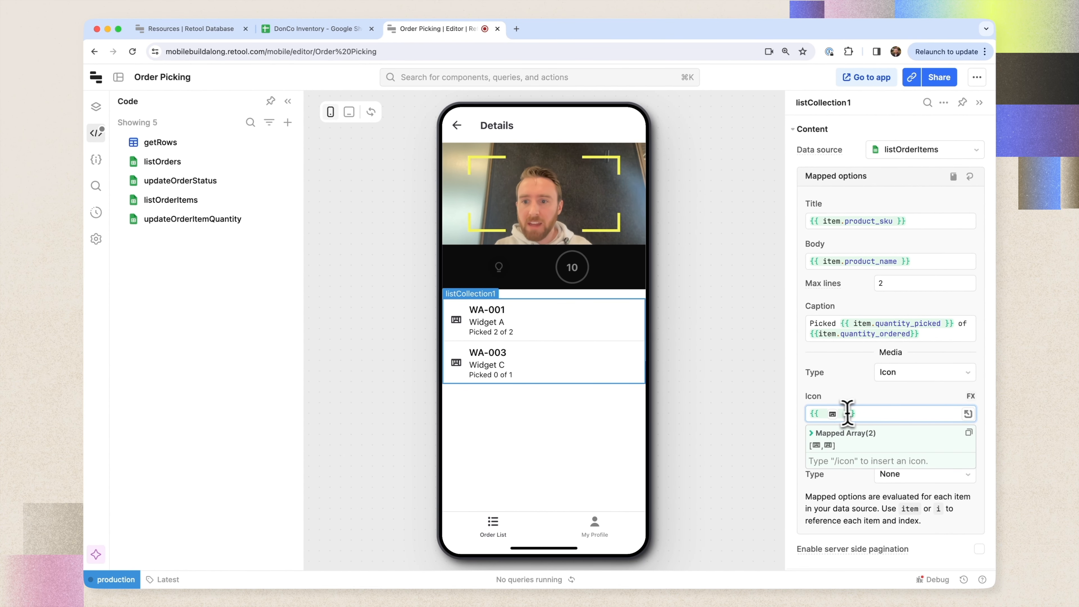
{"action": "left_click", "coordinate": [933, 337]}
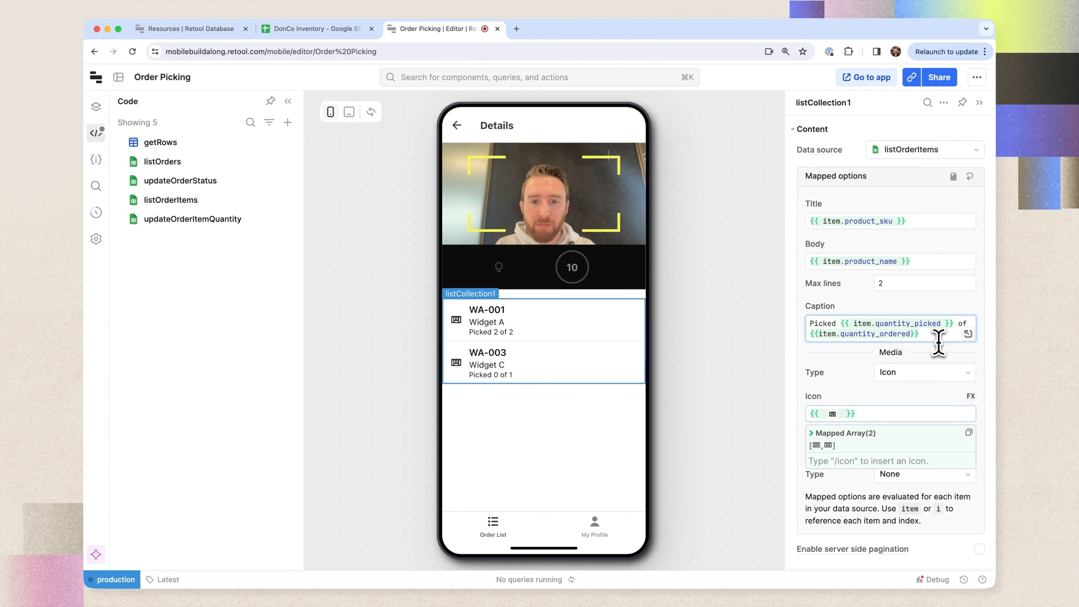
{"action": "type", "text": "tem.quantity_ordered"}
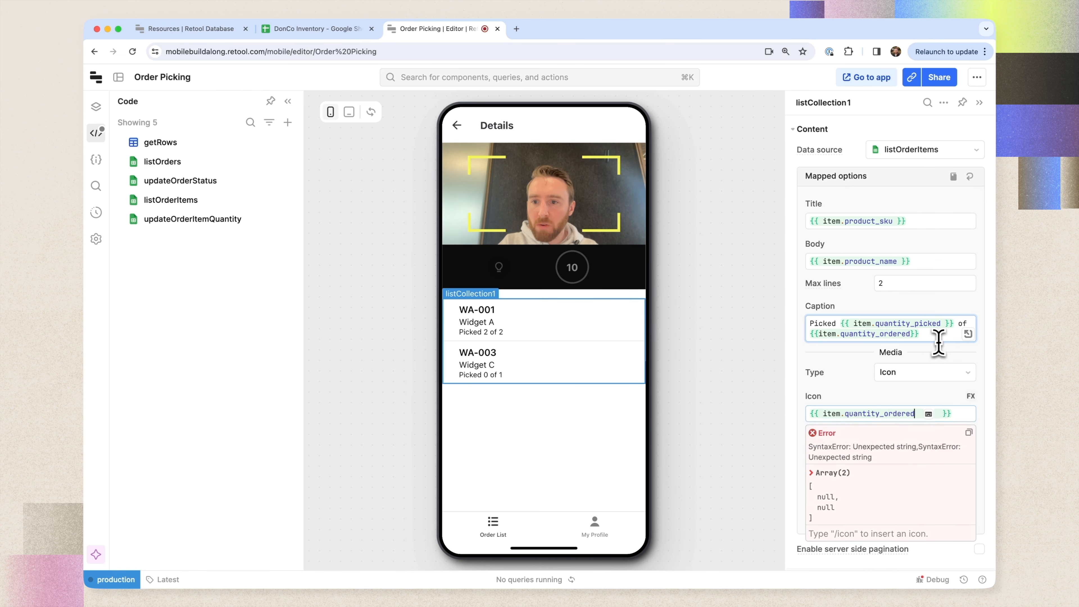
{"action": "type", "text": " === item.qu"}
{"action": "key", "text": "Down"}
{"action": "key", "text": "Return"}
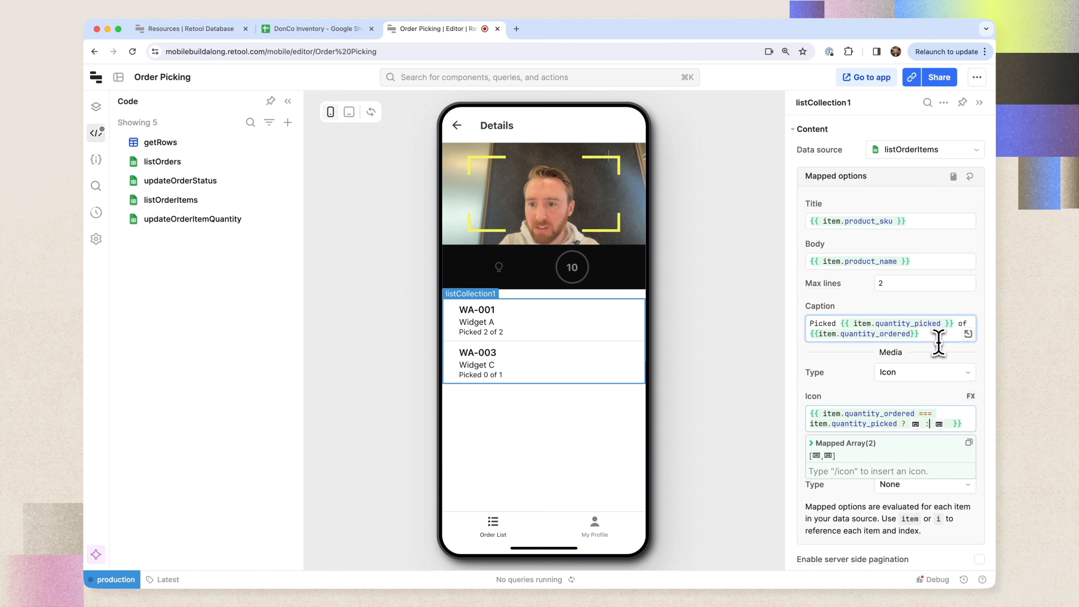
{"action": "type", "text": ":"}
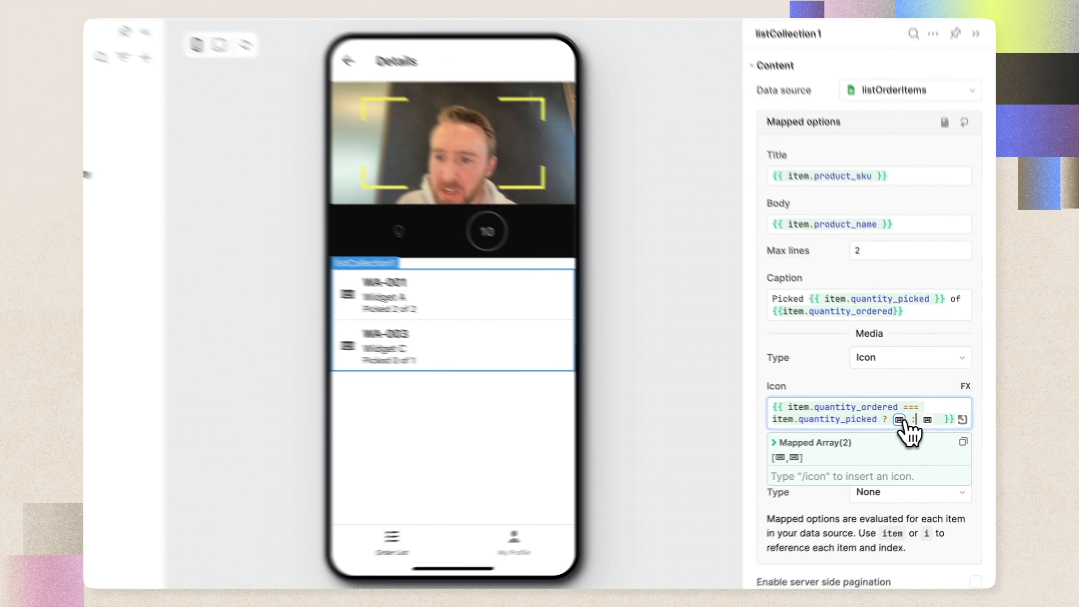
Use the Interface Validation Check Circle icon for fully picked items, and reopen Order 1 in the preview to check the list.
{"action": "left_click", "coordinate": [916, 424]}
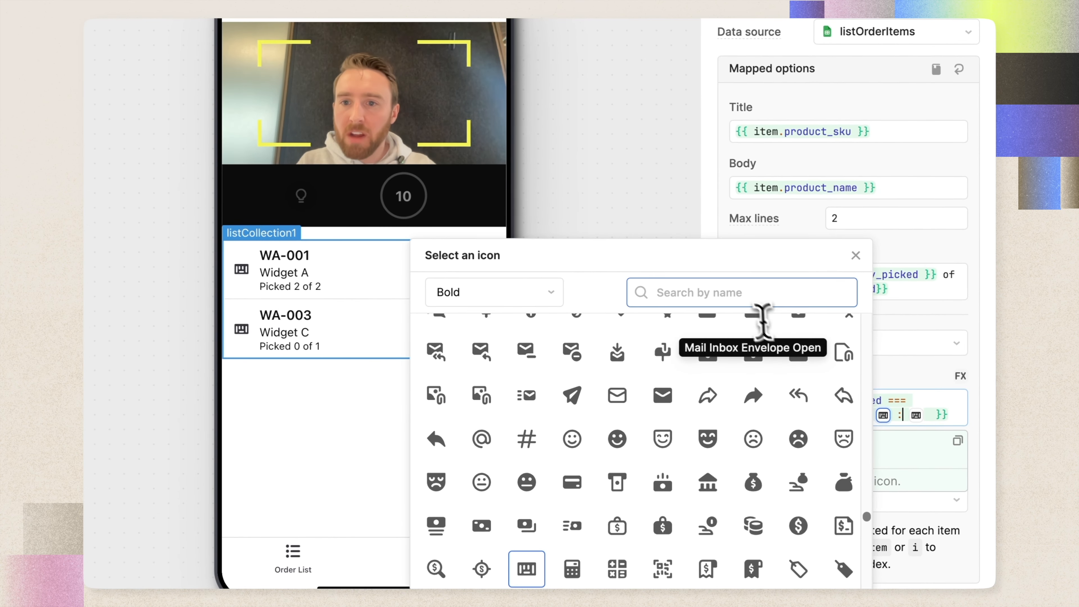
{"action": "type", "text": "check"}
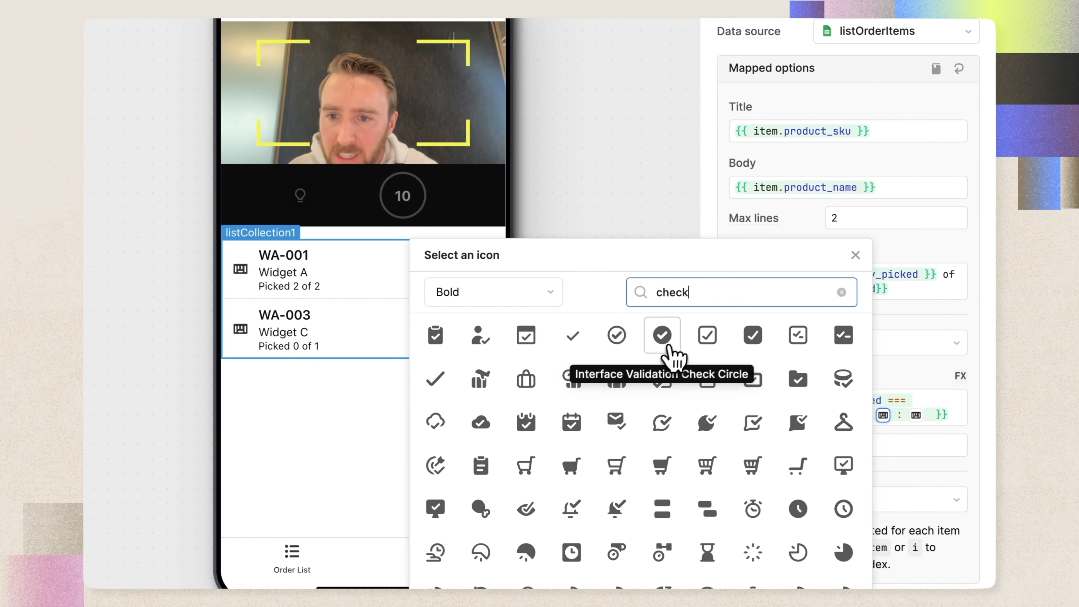
{"action": "left_click", "coordinate": [663, 330]}
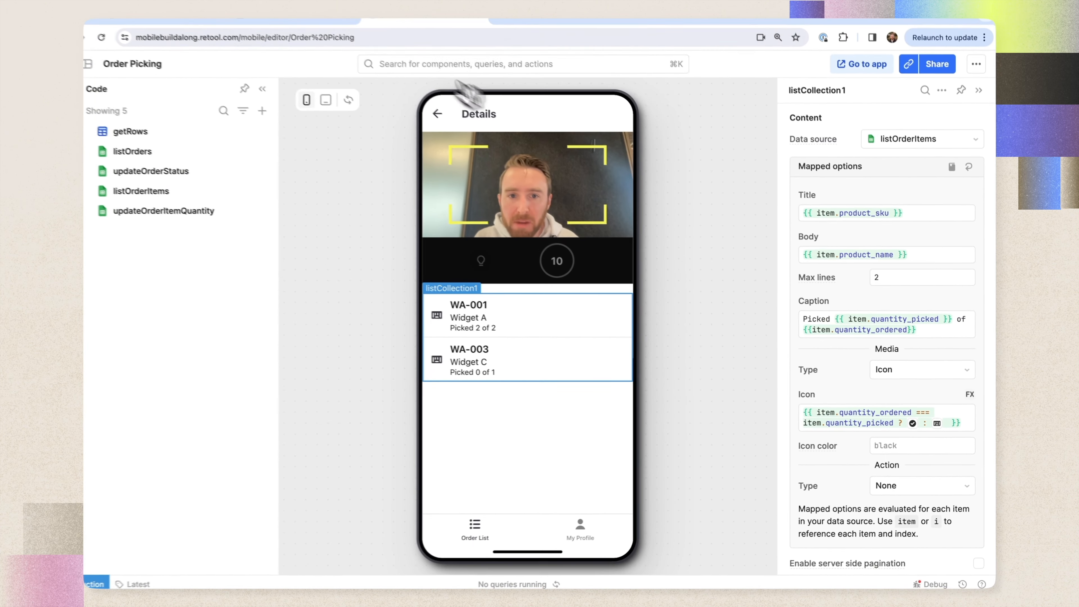
{"action": "left_click", "coordinate": [455, 125]}
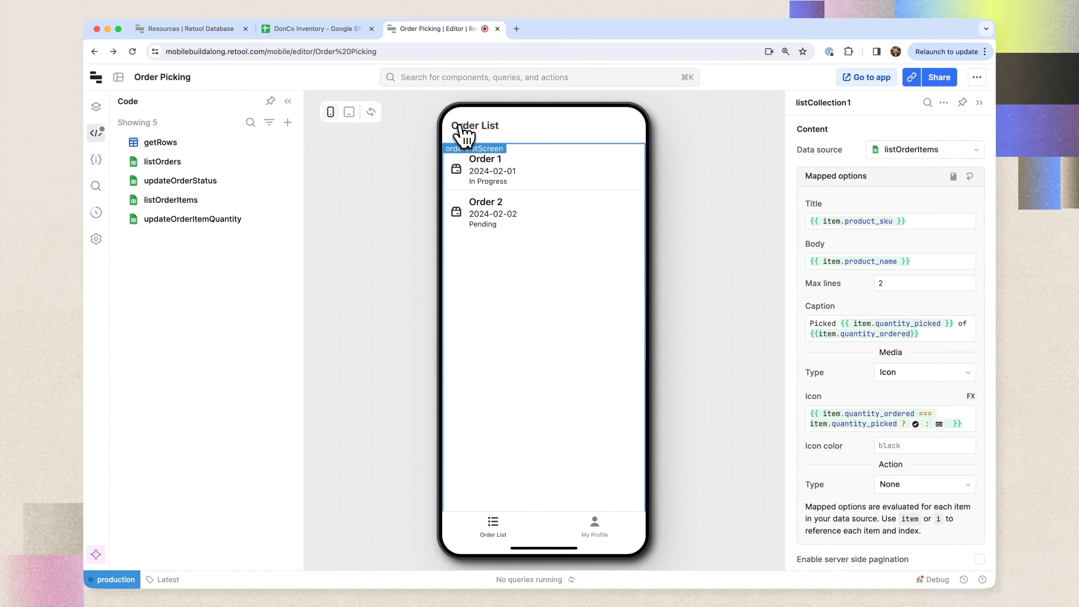
{"action": "left_click", "coordinate": [540, 179]}
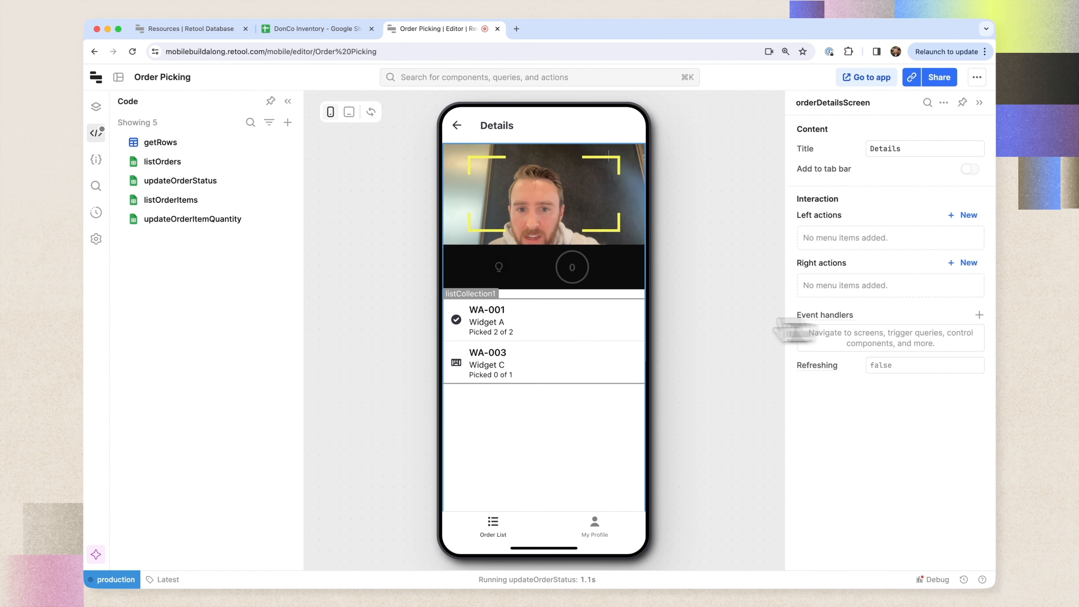
{"action": "left_click", "coordinate": [506, 330]}
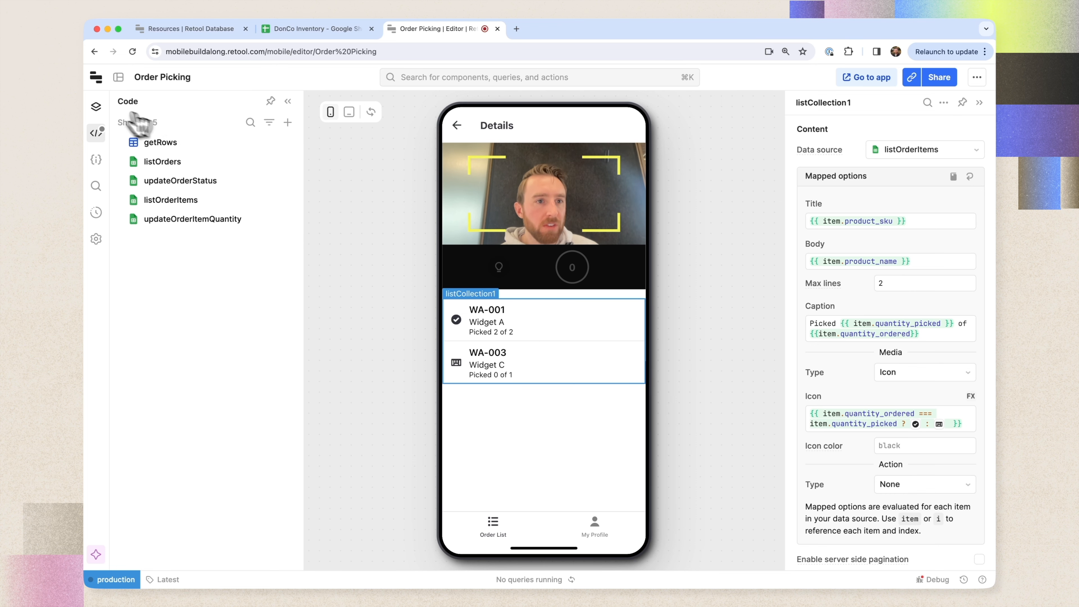
Add a Button component below the item list on the Details screen and set its text to Mark as Shipped.
{"action": "left_click", "coordinate": [96, 107]}
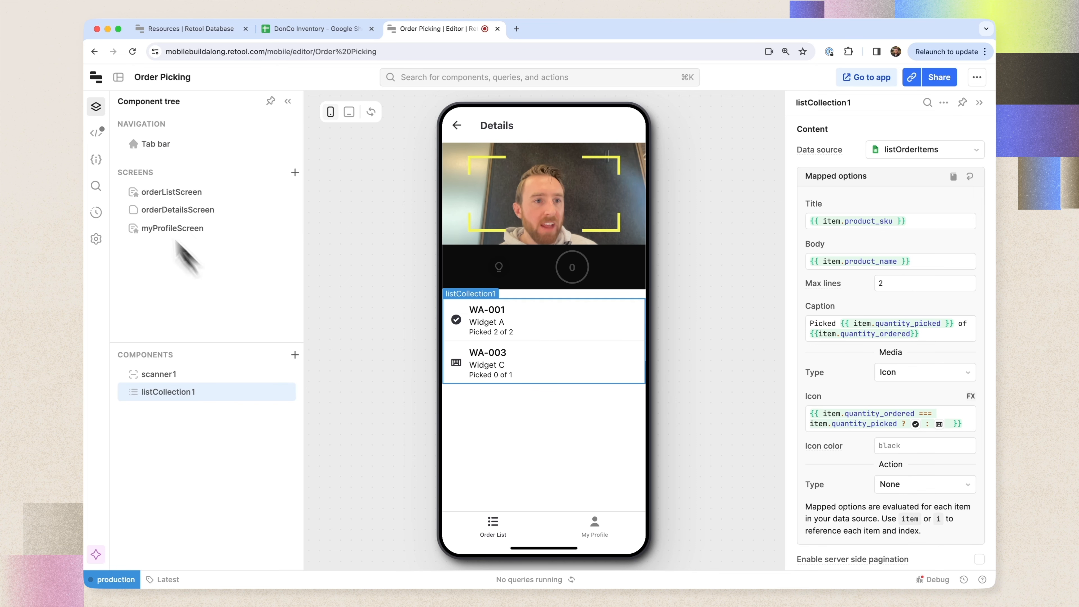
{"action": "left_click", "coordinate": [97, 133]}
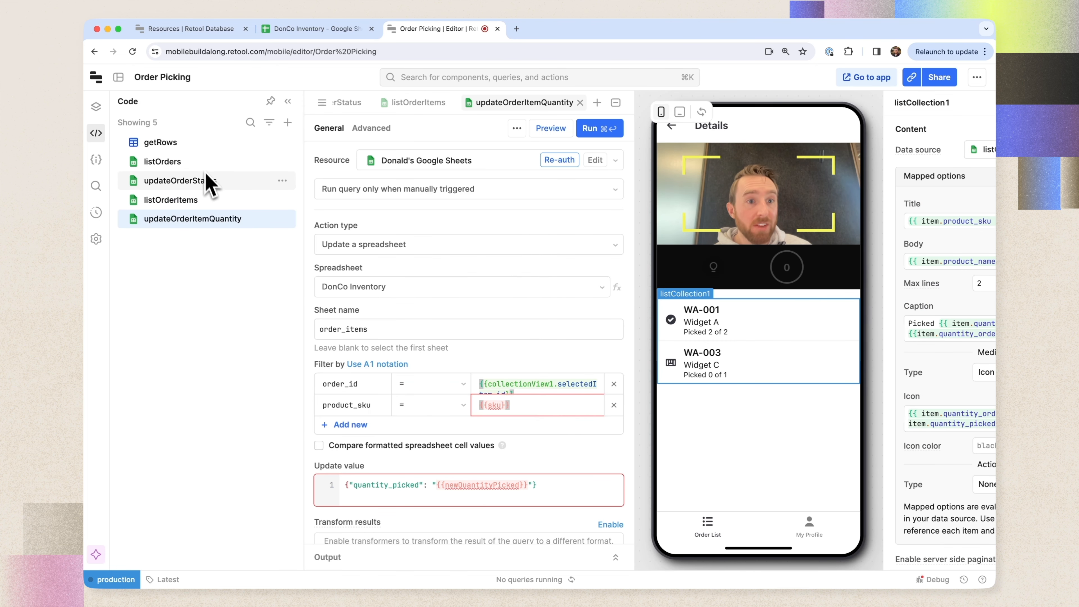
{"action": "left_click", "coordinate": [96, 107]}
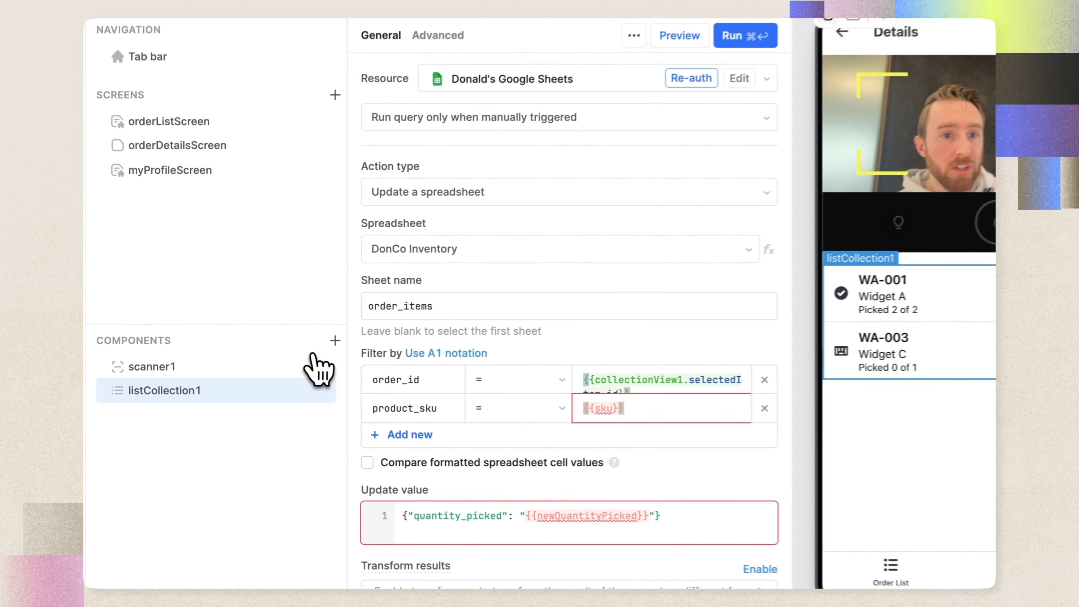
{"action": "left_click", "coordinate": [295, 354]}
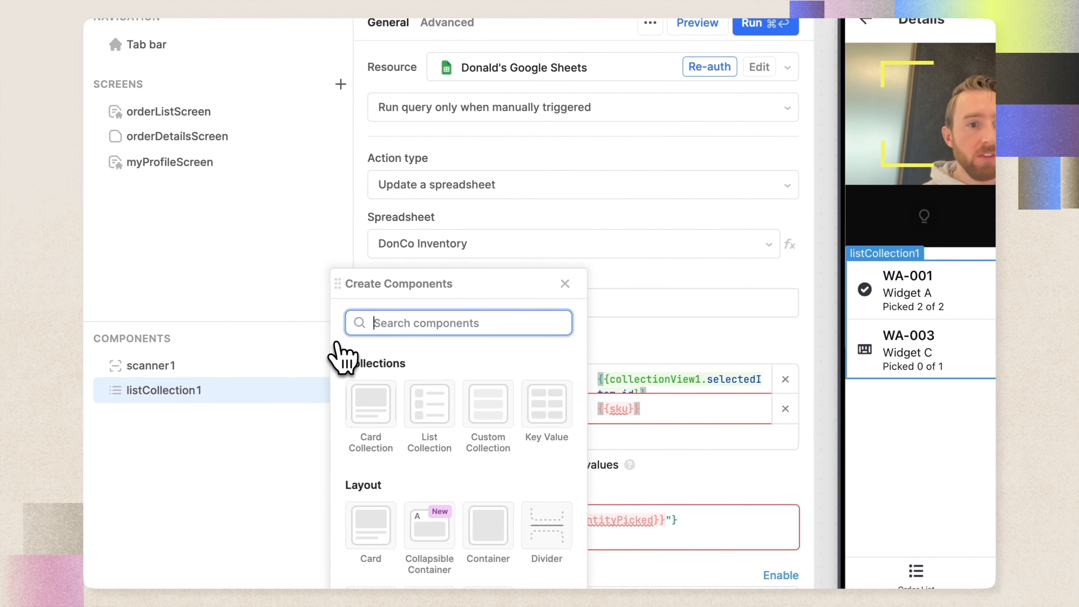
{"action": "type", "text": "butt"}
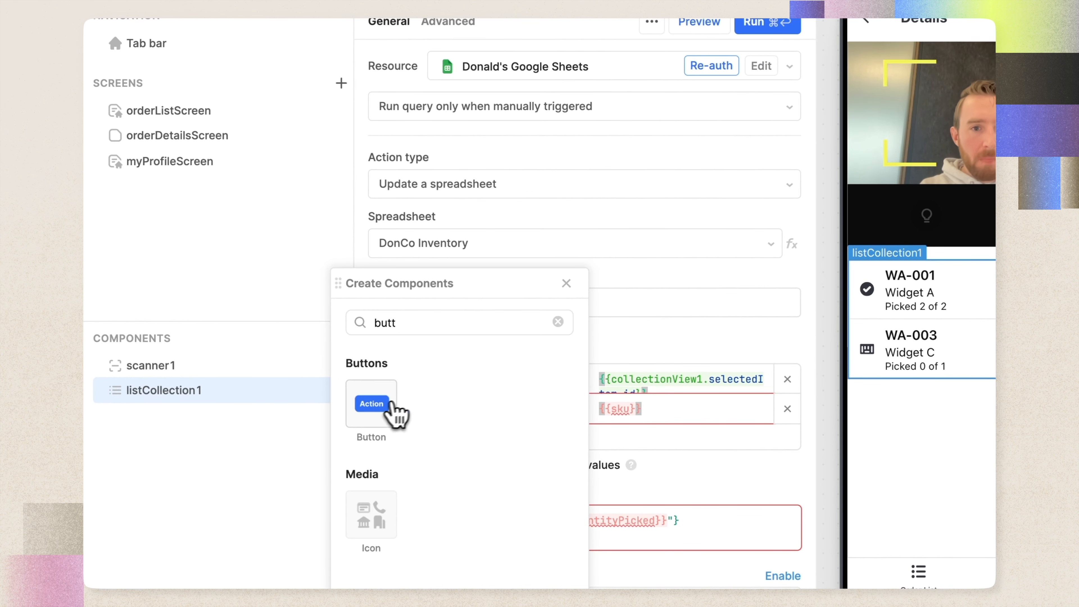
{"action": "left_click", "coordinate": [378, 404]}
{"action": "left_click", "coordinate": [567, 284]}
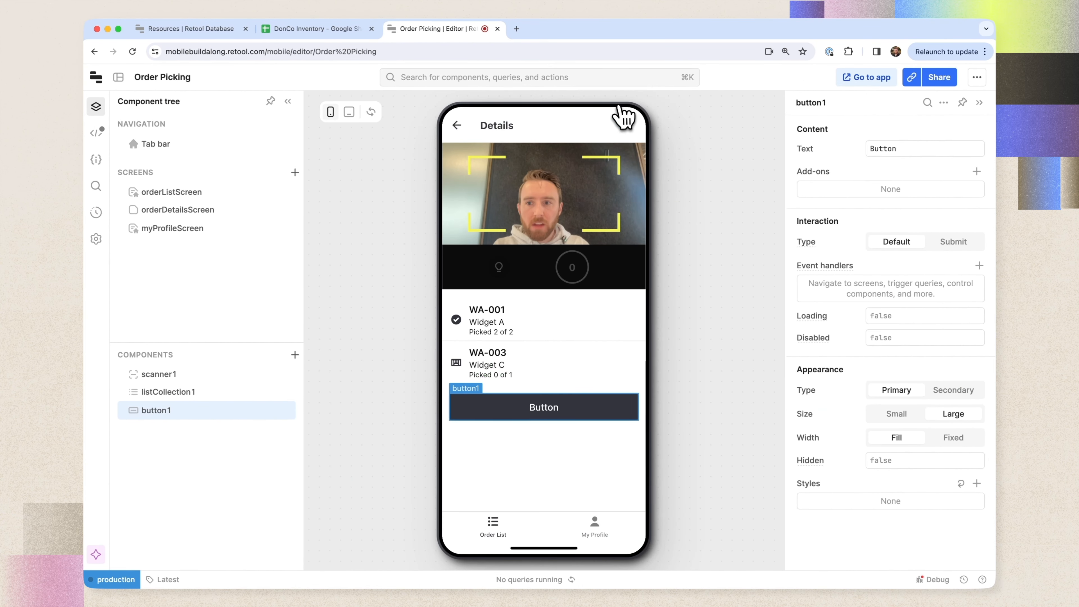
{"action": "double_click", "coordinate": [894, 148]}
{"action": "type", "text": "Mark"}
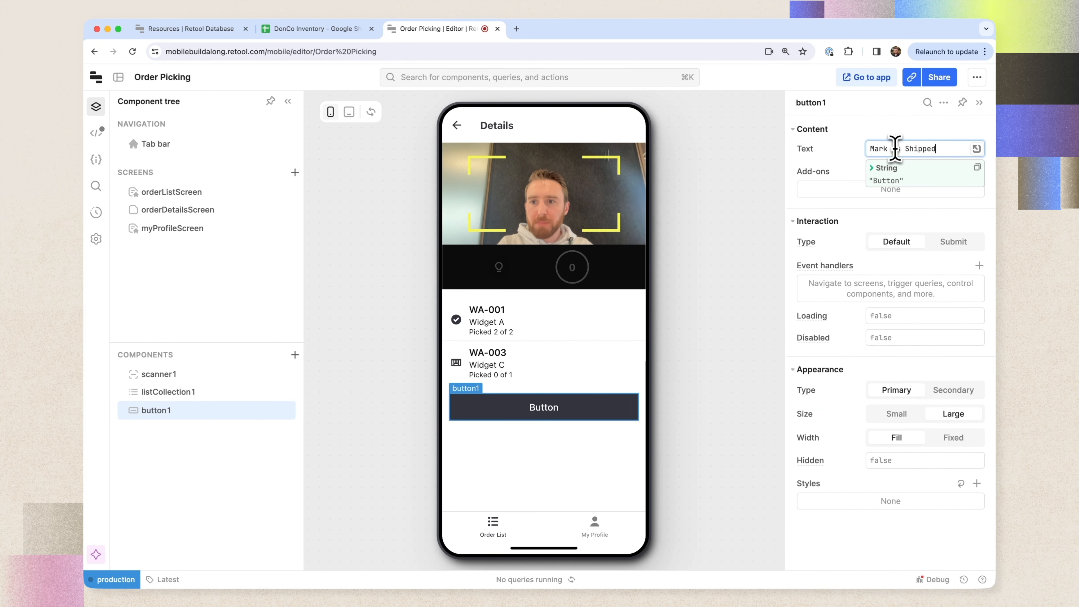
{"action": "type", "text": " as Shipped"}
Give the Mark as Shipped button a click handler that runs a script starting with updateOrderStatus.trigger.
{"action": "left_click", "coordinate": [824, 295]}
{"action": "left_click", "coordinate": [729, 238]}
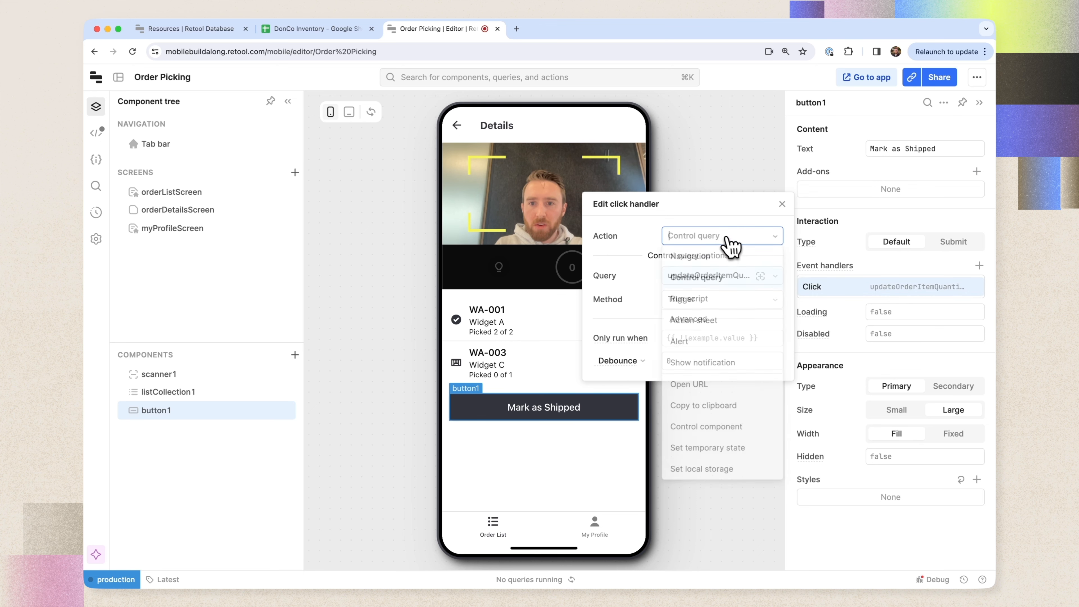
{"action": "left_click", "coordinate": [713, 300]}
{"action": "type", "text": "update"}
{"action": "key", "text": "Down"}
{"action": "key", "text": "Return"}
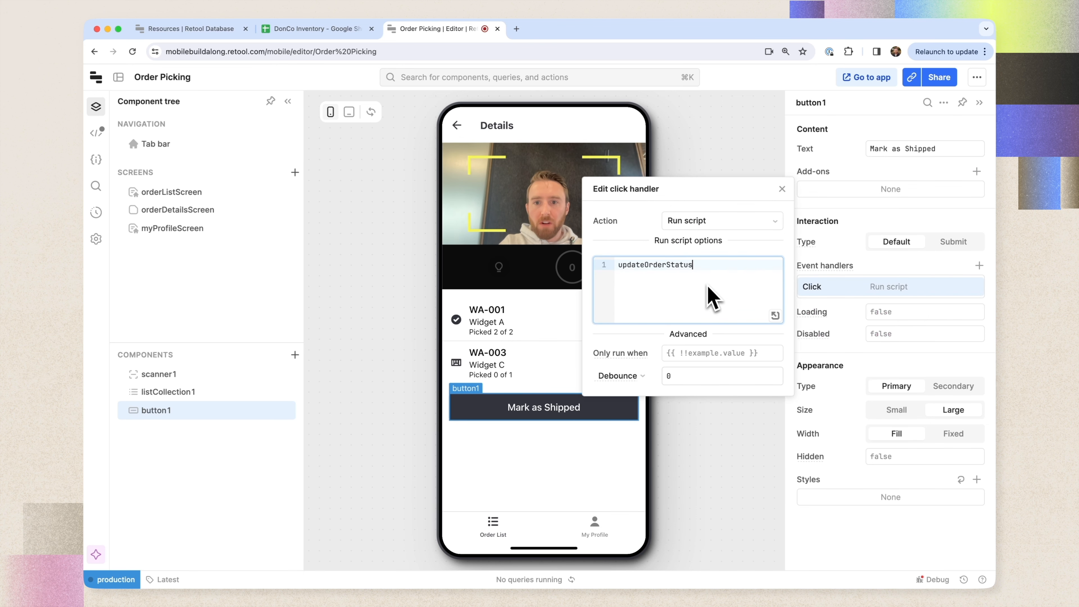
{"action": "type", "text": ".tri"}
{"action": "key", "text": "Return"}
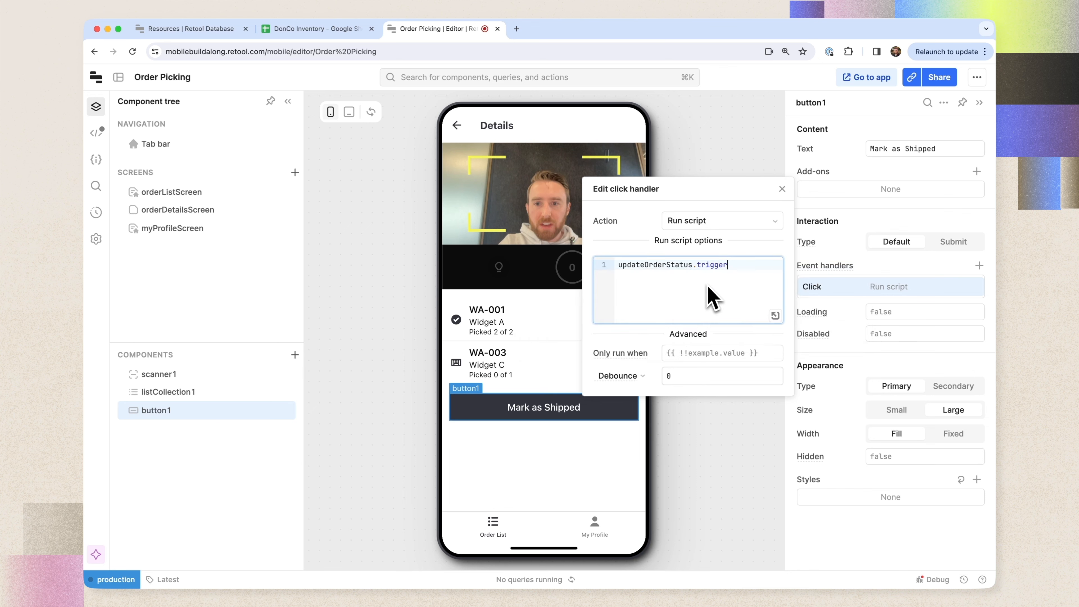
Pass the trigger call an additionalScope object with orderId set to collectionView1.selectedItem.id.
{"action": "type", "text": "{"}
{"action": "key", "text": "Return"}
{"action": "type", "text": "additiona"}
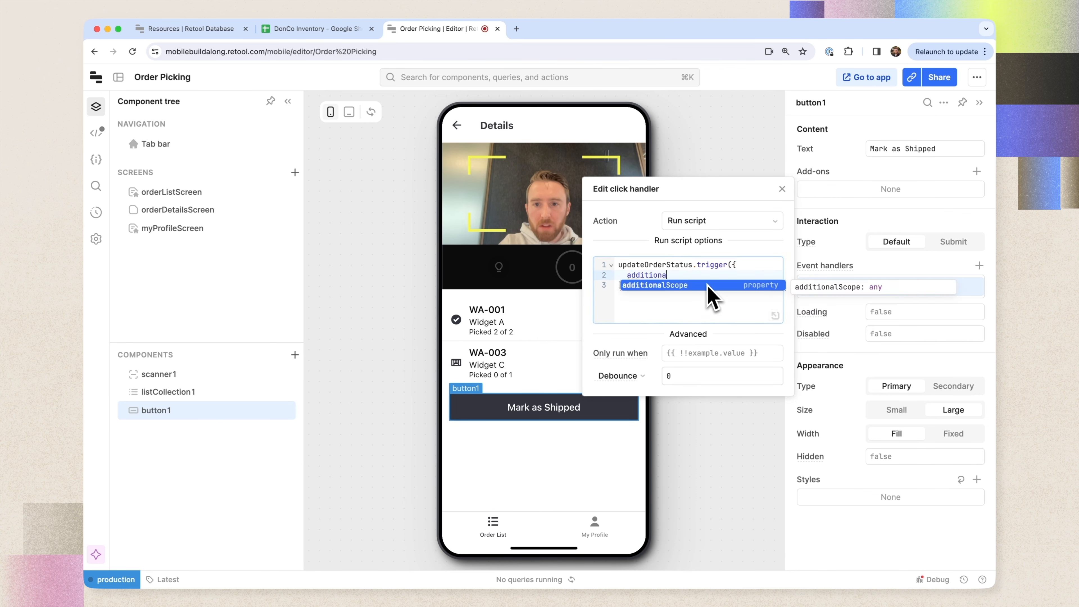
{"action": "key", "text": "Return"}
{"action": "type", "text": "o"}
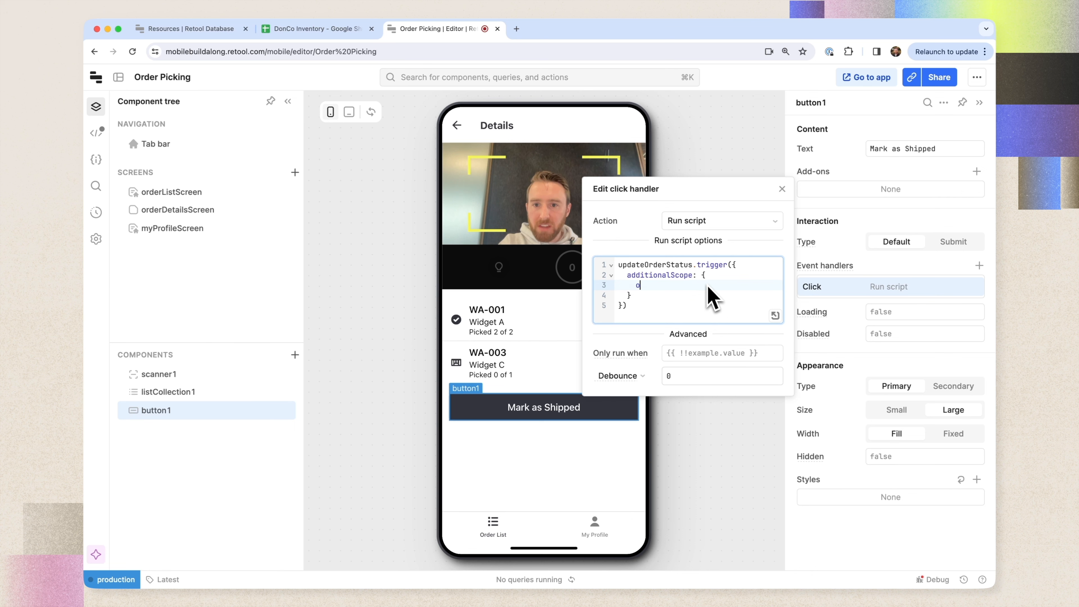
{"action": "type", "text": "rderId: "}
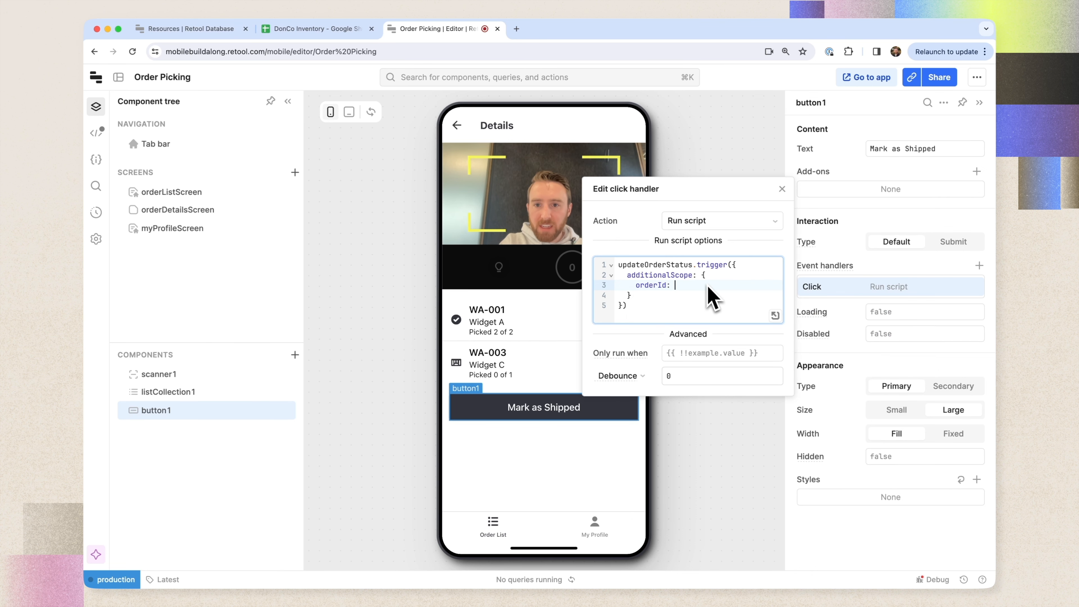
{"action": "type", "text": "col"}
{"action": "key", "text": "Return"}
{"action": "type", "text": "."}
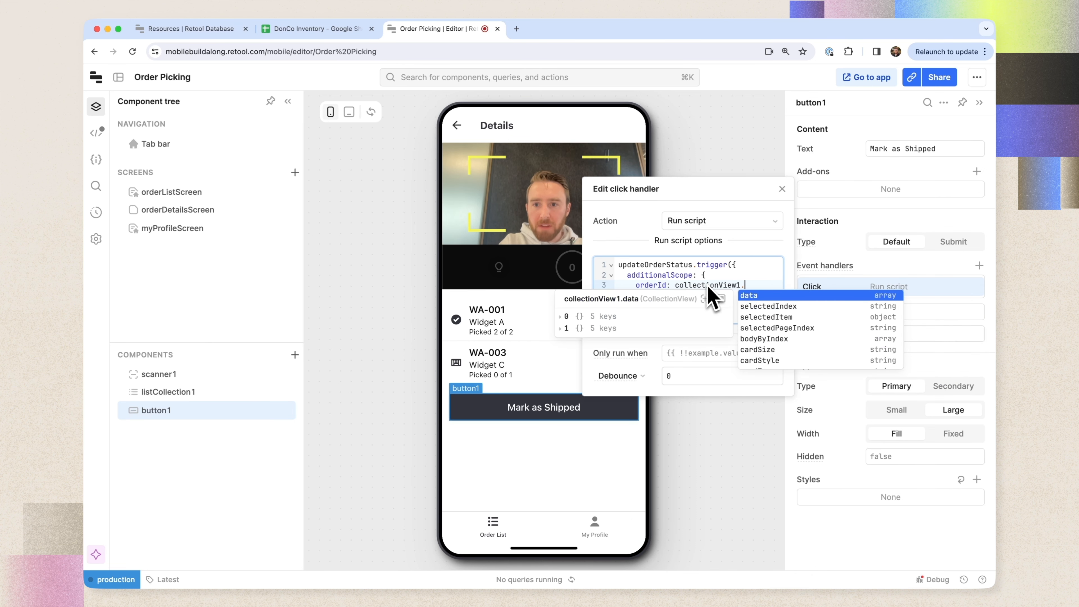
{"action": "key", "text": "Down"}
{"action": "key", "text": "Down"}
{"action": "key", "text": "Return"}
{"action": "type", "text": ".id"}
{"action": "key", "text": "Return"}
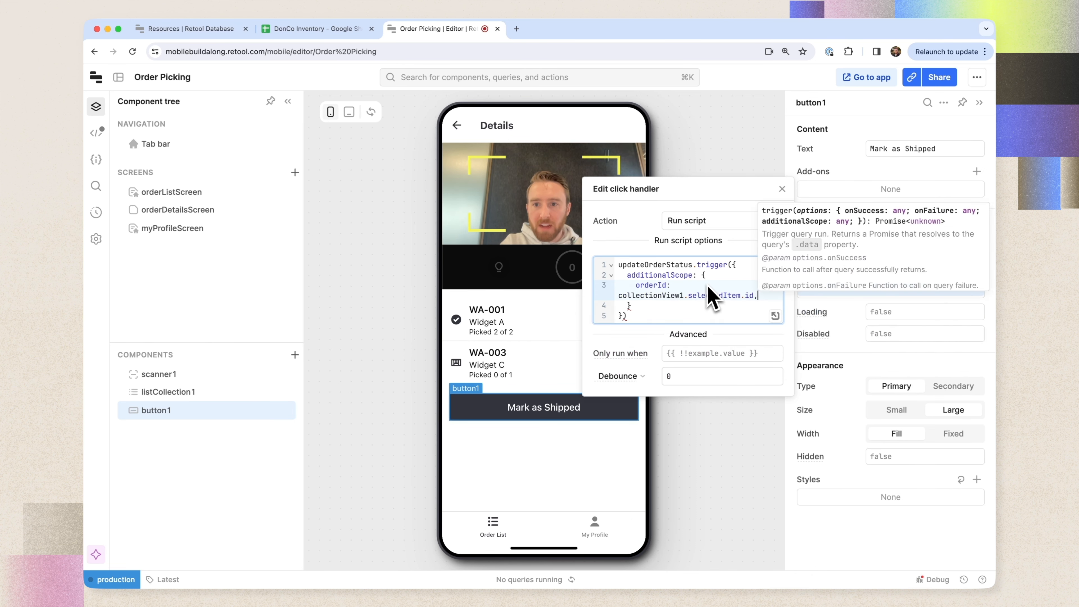
Add newStatus: 'Shipped' below orderId in the click script's additionalScope and close the handler.
{"action": "key", "text": "Down"}
{"action": "key", "text": "Down"}
{"action": "key", "text": "Escape"}
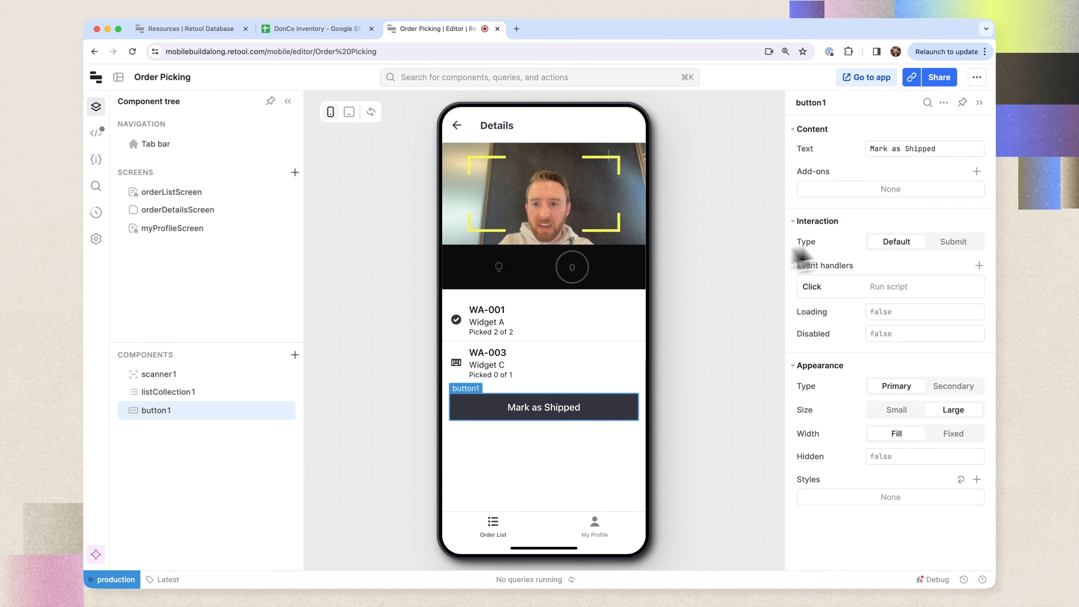
{"action": "left_click", "coordinate": [887, 288]}
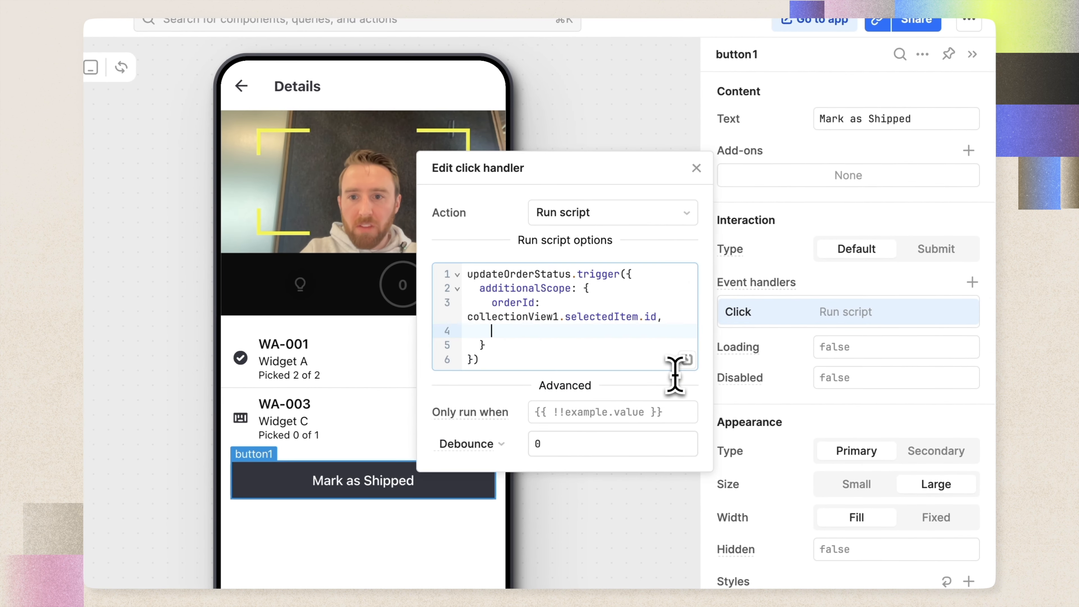
{"action": "type", "text": "newStatus: 'Shi"}
{"action": "type", "text": "ped"}
{"action": "left_click", "coordinate": [696, 169]}
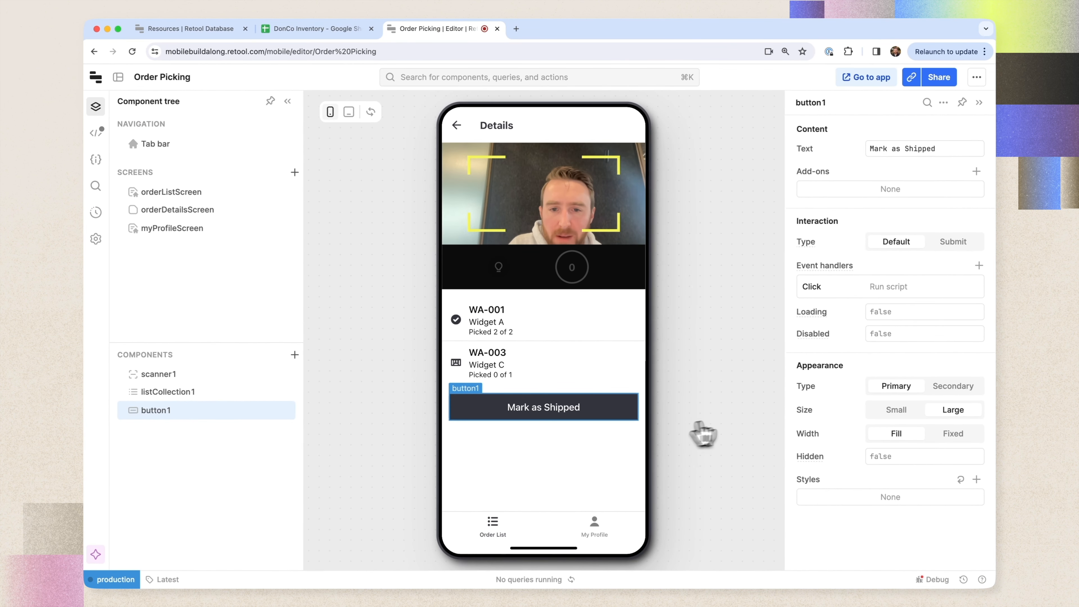
Set the Mark as Shipped button's Hidden value to {{listOrderItems.filter(orderItem => orderItem.quantity_picked < orderItem.quantity_ordered)}}.
{"action": "left_click", "coordinate": [922, 456]}
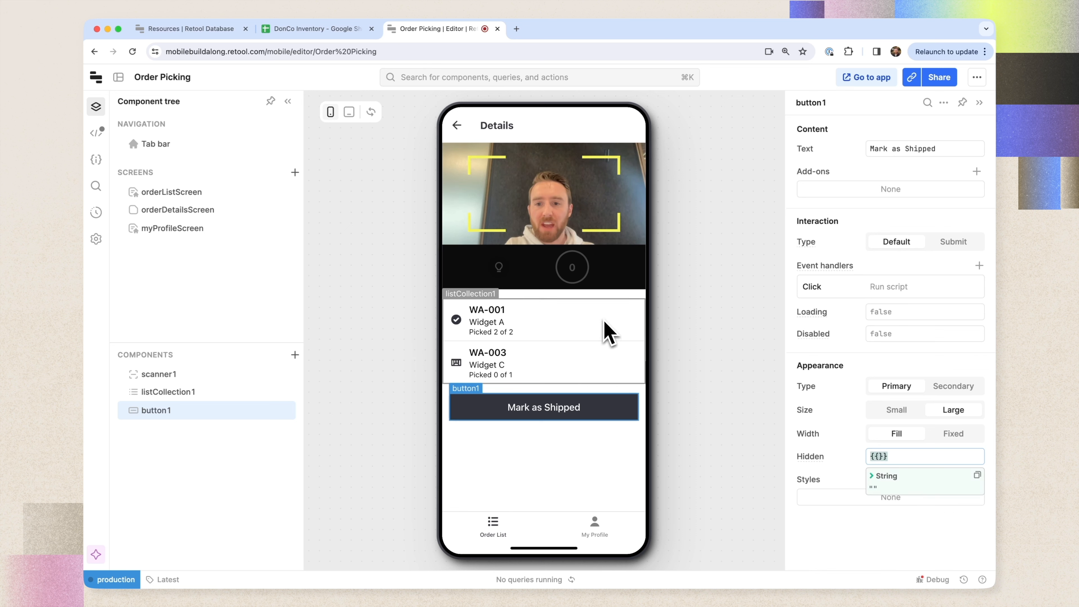
{"action": "type", "text": "listOrderItems"}
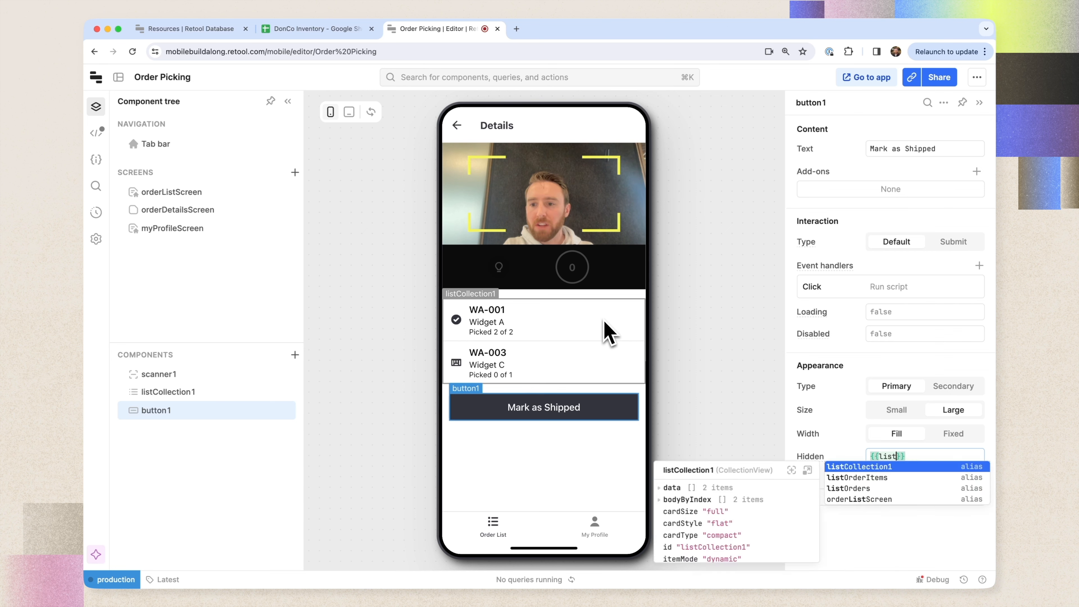
{"action": "type", "text": ".filter(ord"}
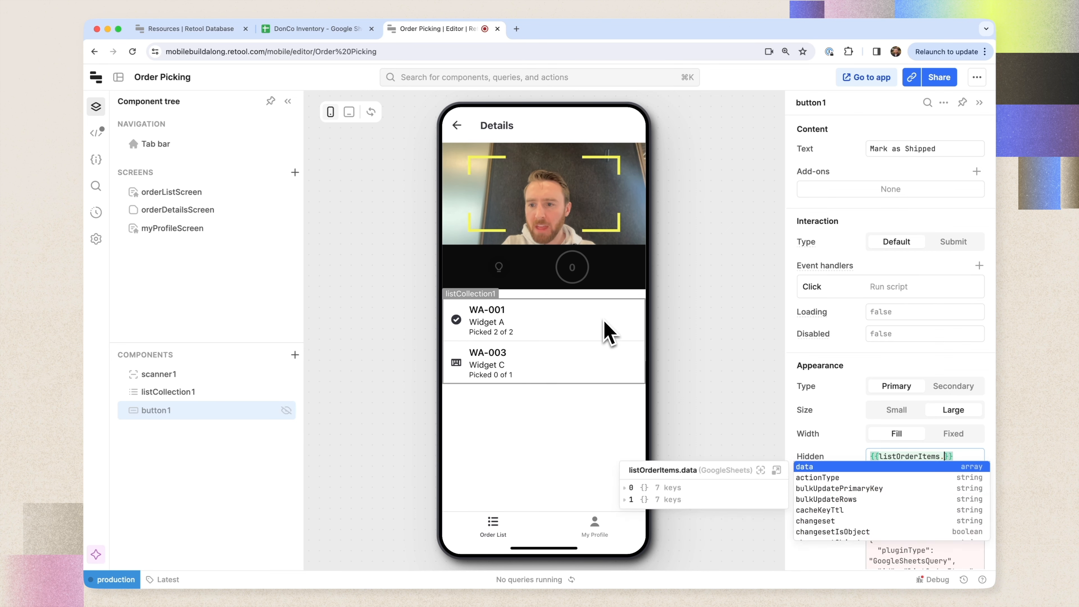
{"action": "type", "text": "erItem =>"}
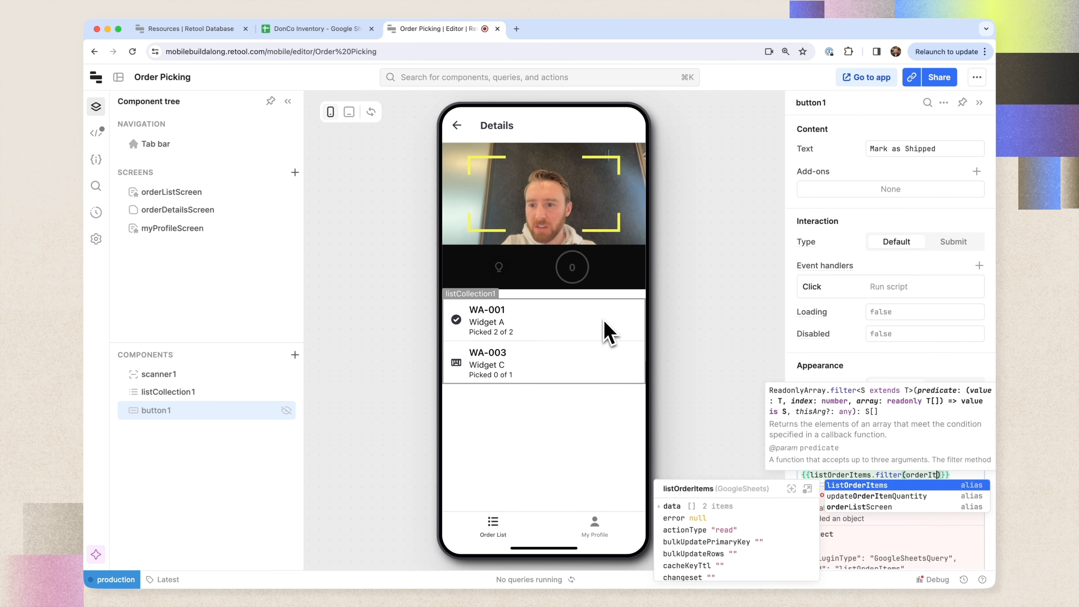
{"action": "type", "text": " orderItem."}
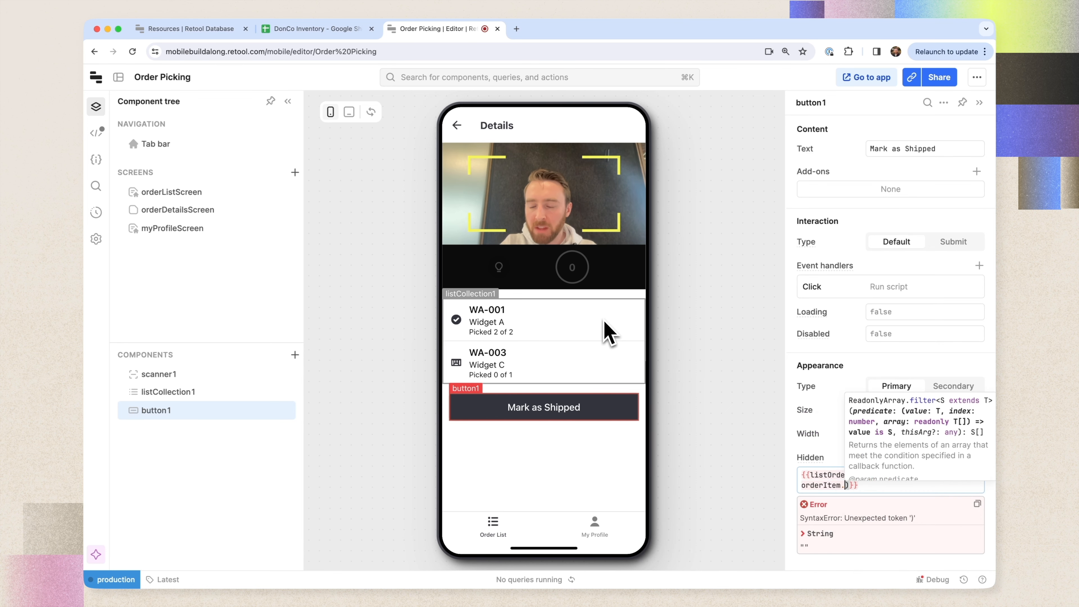
{"action": "type", "text": "quantity_orderd <"}
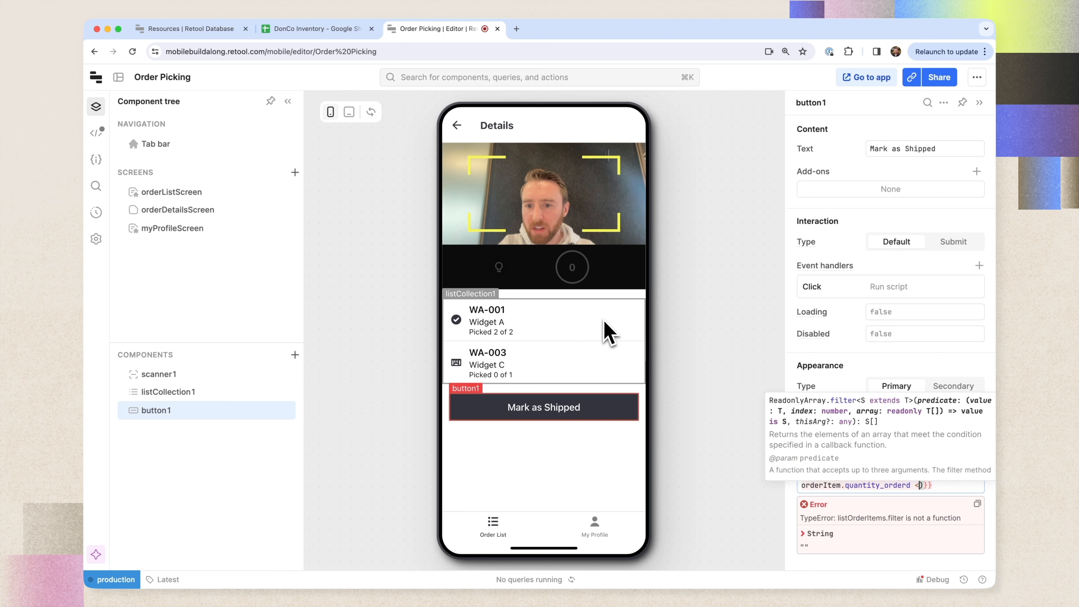
{"action": "type", "text": " orderItem.qua"}
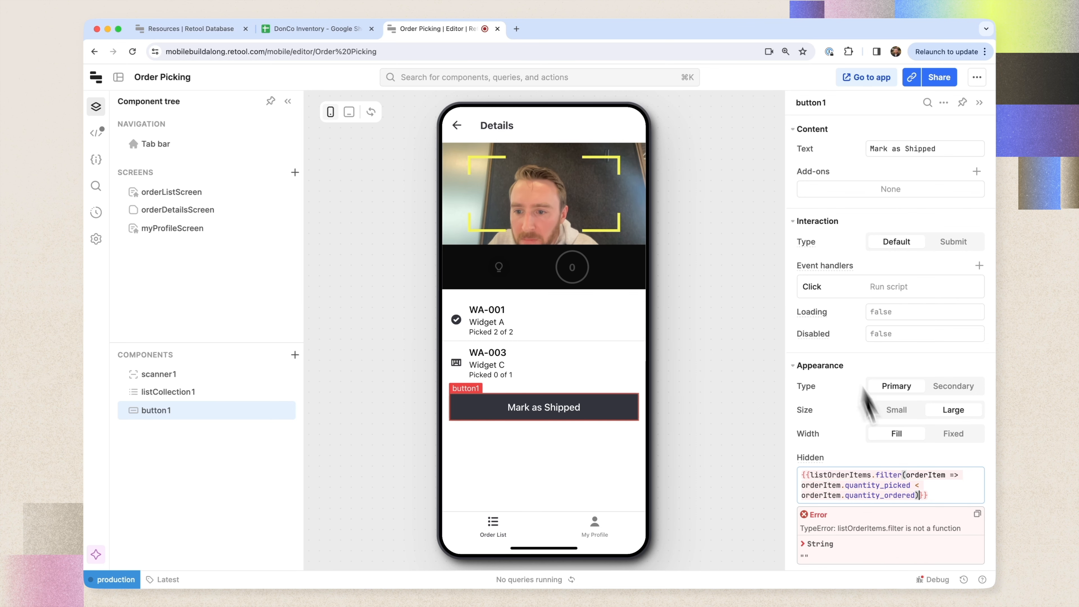
Insert .data between listOrderItems and .filter in the button's Hidden expression so the filter runs on the query's data.
{"action": "left_click", "coordinate": [763, 509]}
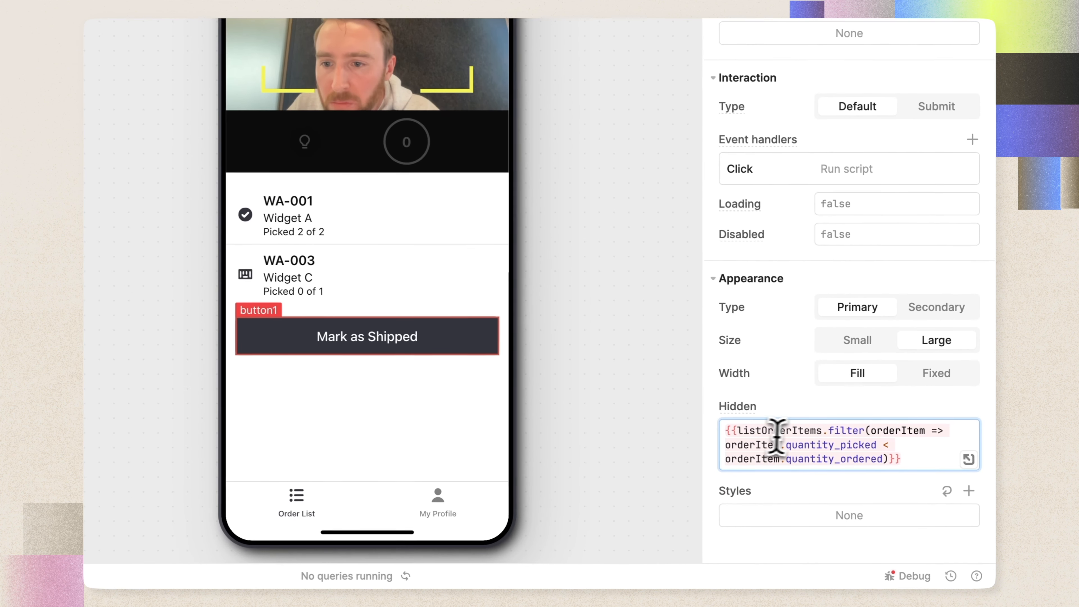
{"action": "left_click", "coordinate": [822, 430]}
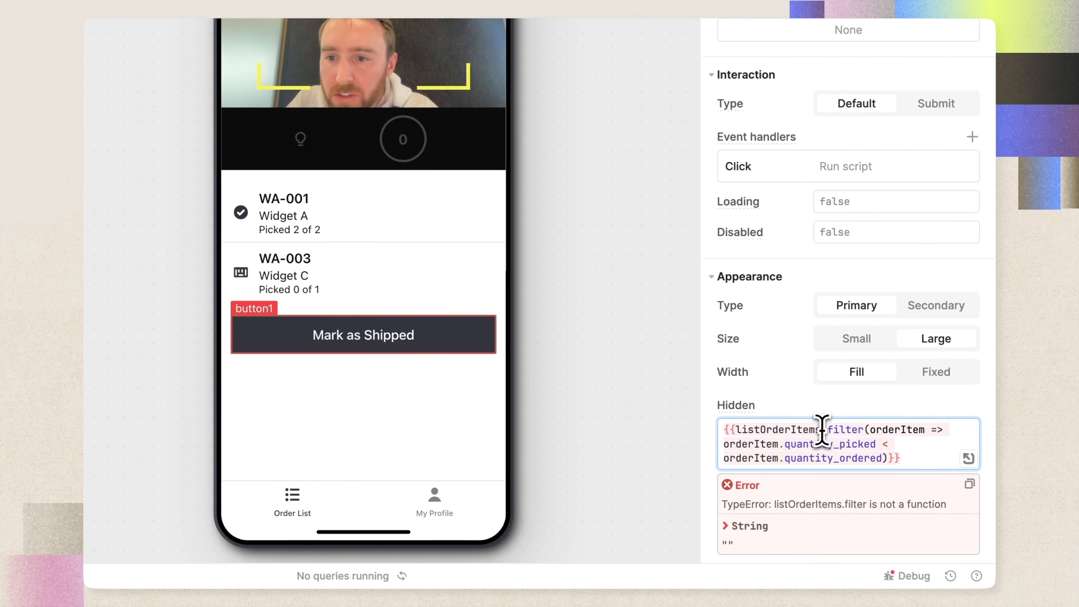
{"action": "type", "text": ".data."}
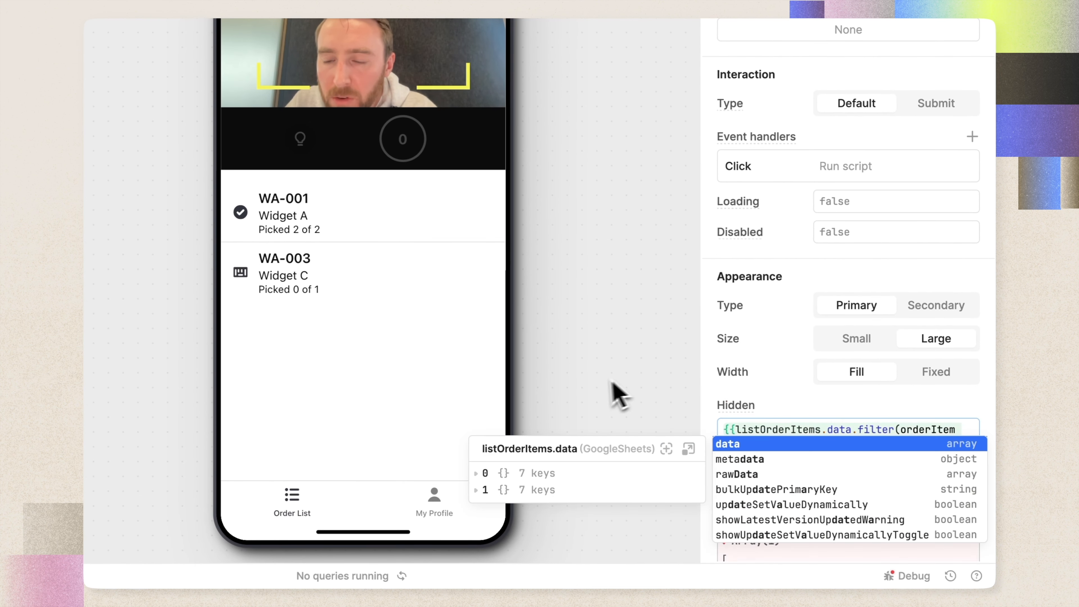
Complete the Mark as Shipped button's Hidden condition by appending .length > 0 to the order items filter.
{"action": "left_click", "coordinate": [631, 383]}
{"action": "left_click", "coordinate": [911, 454]}
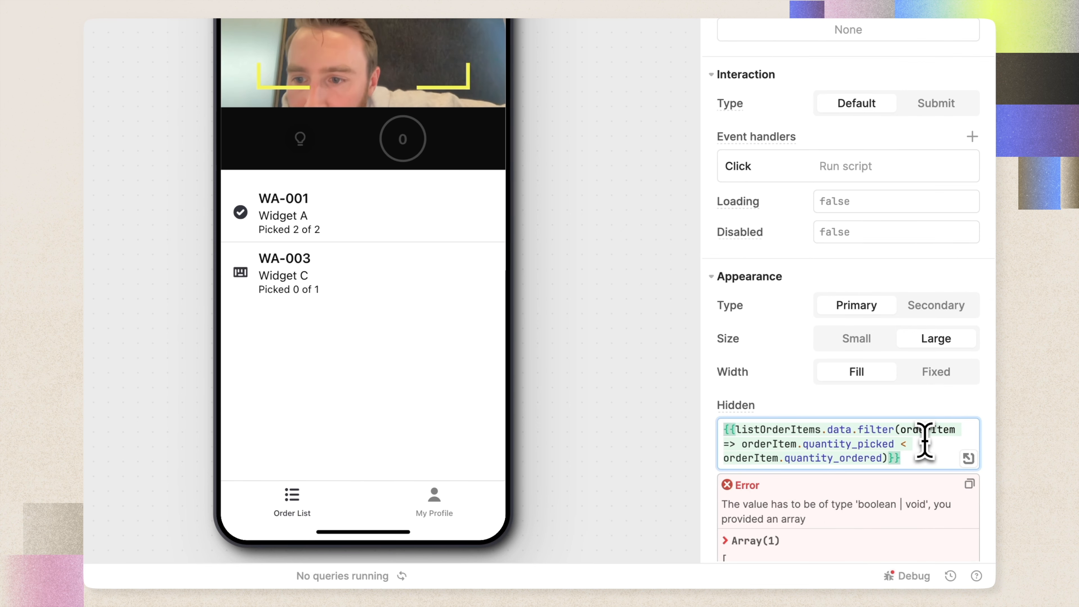
{"action": "mouse_move", "coordinate": [929, 434]}
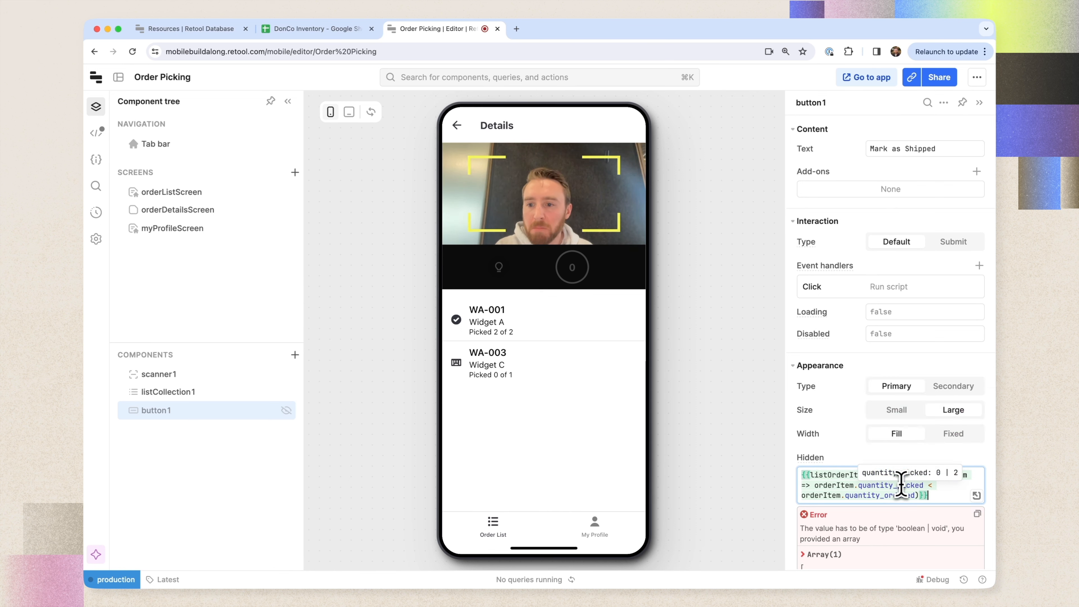
{"action": "type", "text": ".length > 0"}
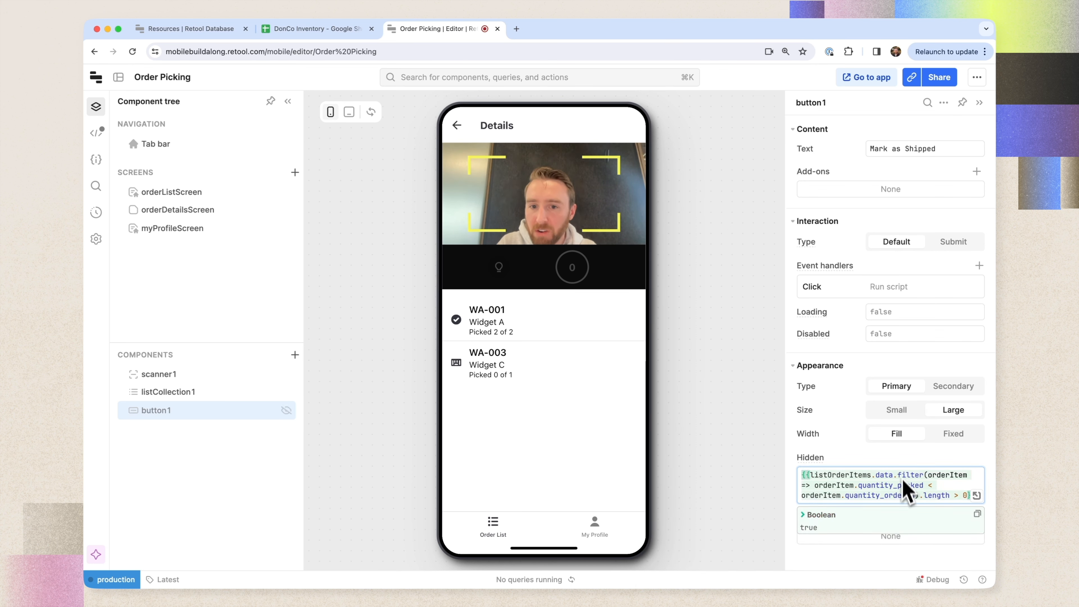
{"action": "left_click", "coordinate": [769, 460]}
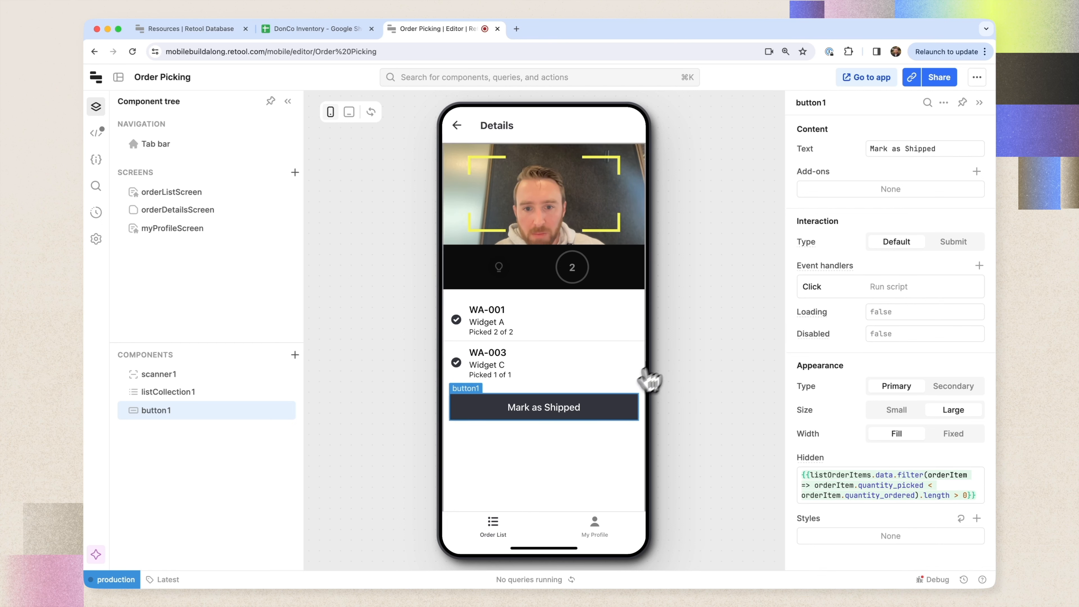
Mark the previewed order as shipped and check its status in the orders sheet of the DonCo Inventory spreadsheet.
{"action": "left_click", "coordinate": [592, 407]}
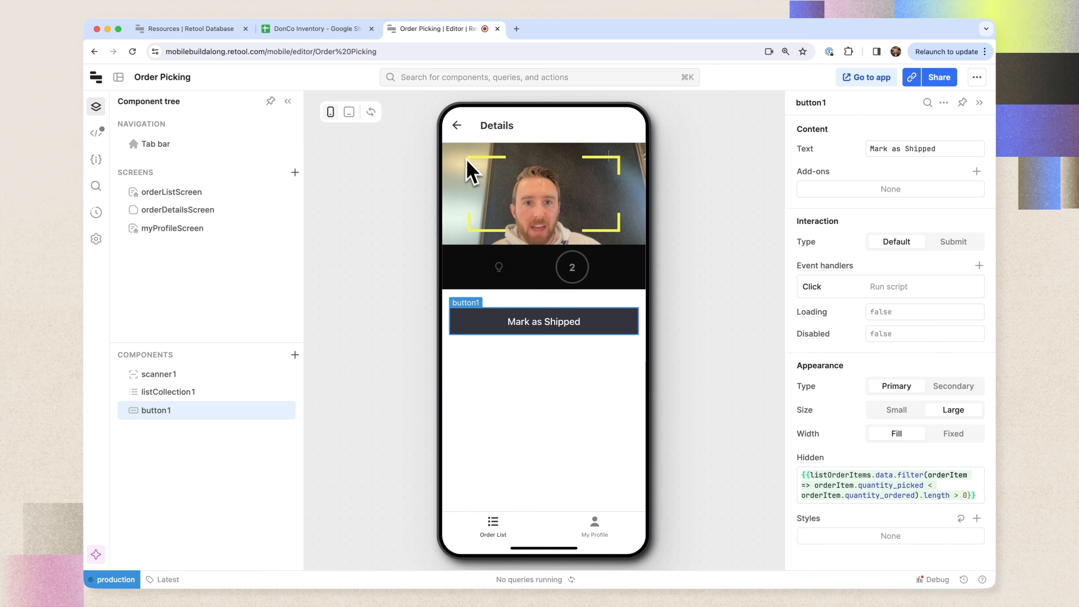
{"action": "left_click", "coordinate": [317, 29]}
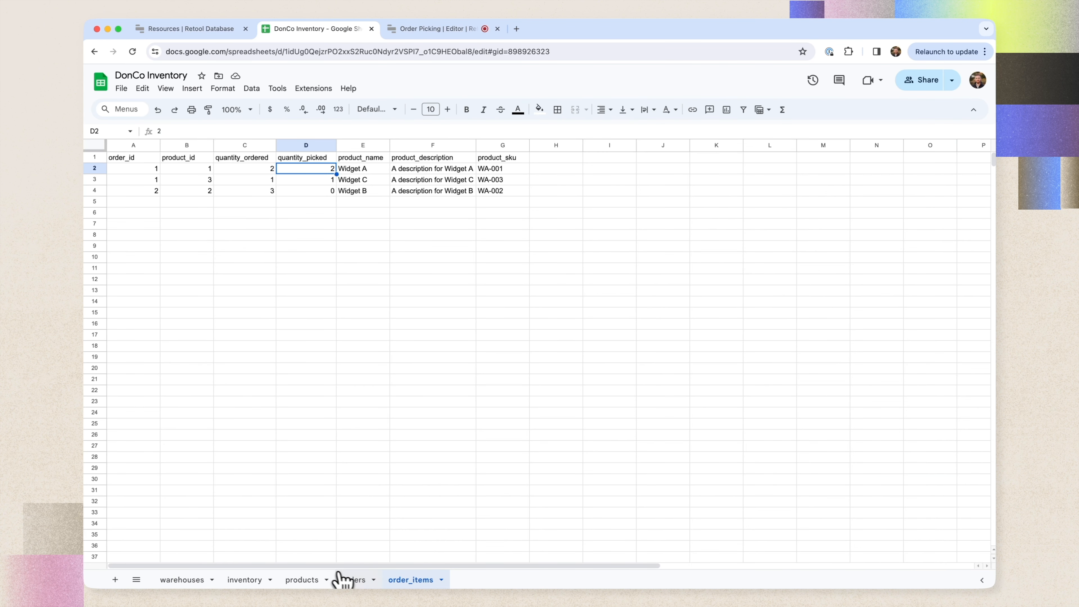
{"action": "left_click", "coordinate": [354, 580]}
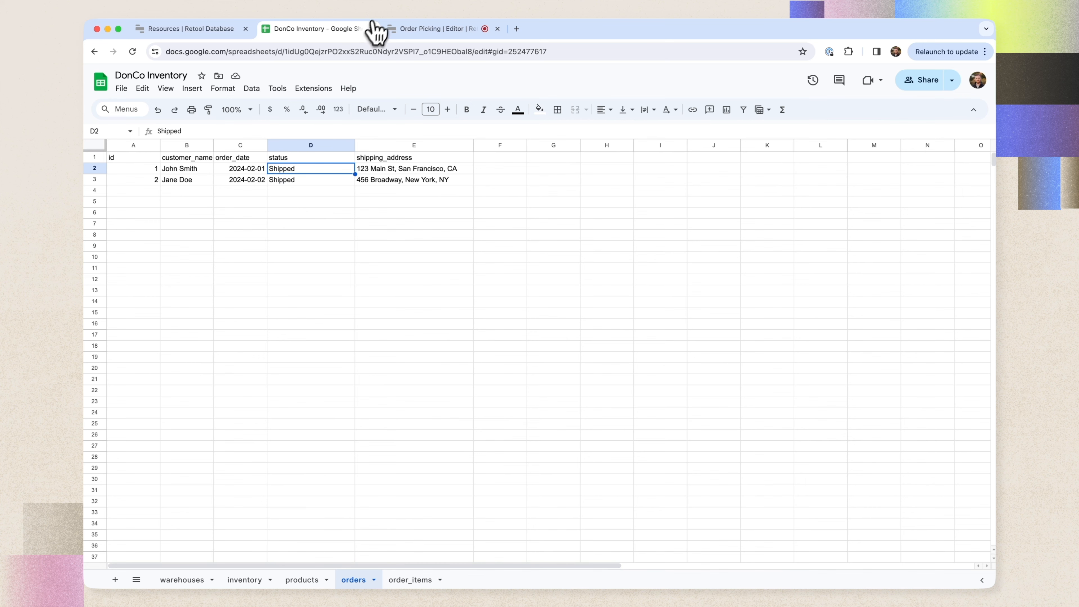
{"action": "left_click", "coordinate": [424, 30]}
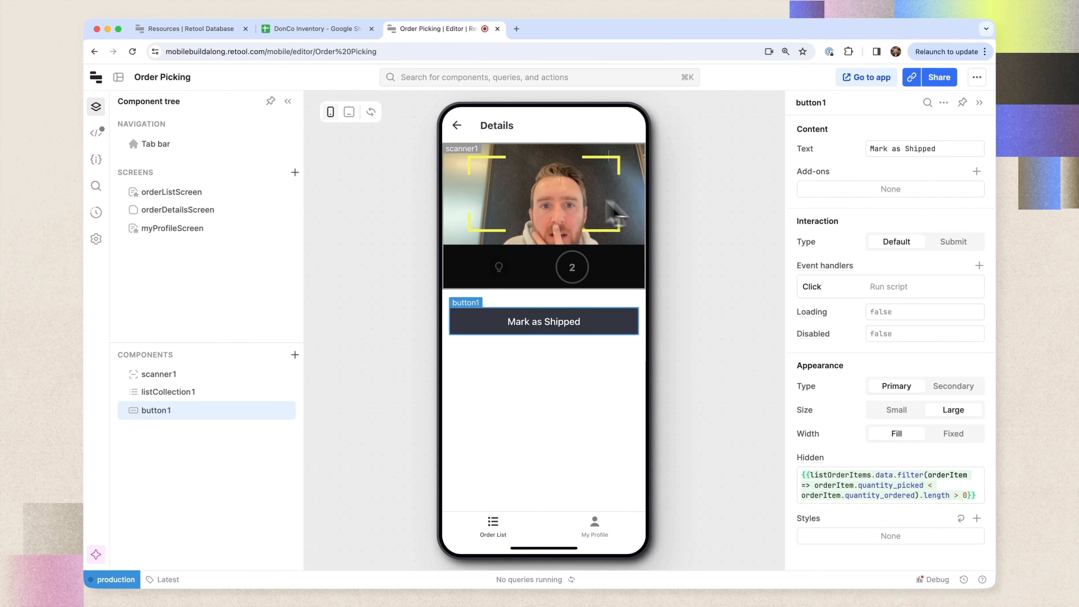
{"action": "left_click", "coordinate": [458, 126]}
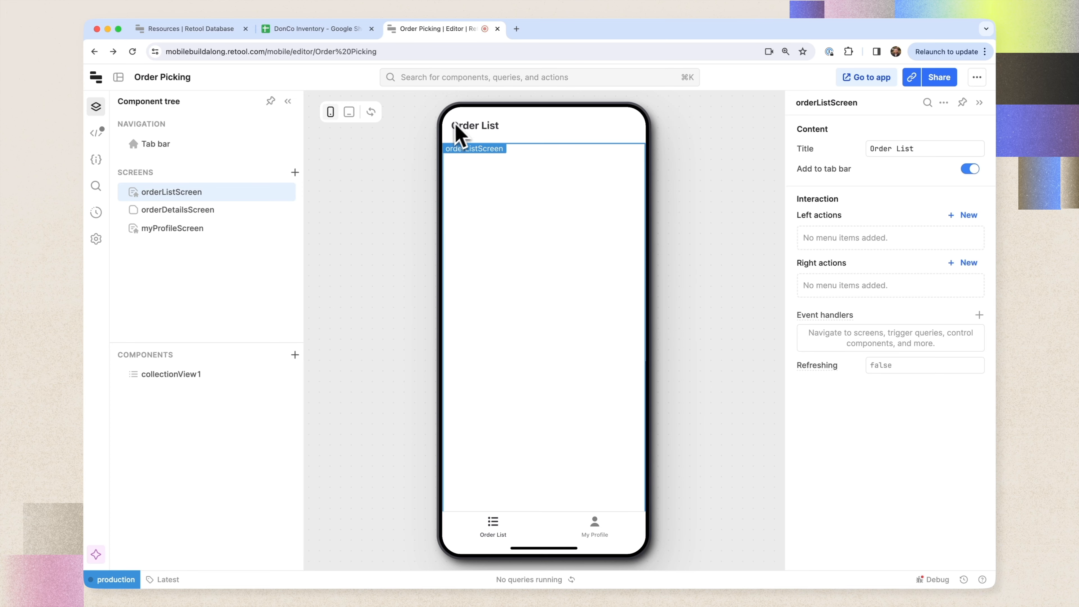
Set order 2's status to Pending in the orders sheet and reload the Order Picking editor.
{"action": "left_click", "coordinate": [325, 30]}
{"action": "left_click", "coordinate": [301, 183]}
{"action": "type", "text": "Pending"}
{"action": "key", "text": "Return"}
{"action": "left_click", "coordinate": [301, 184]}
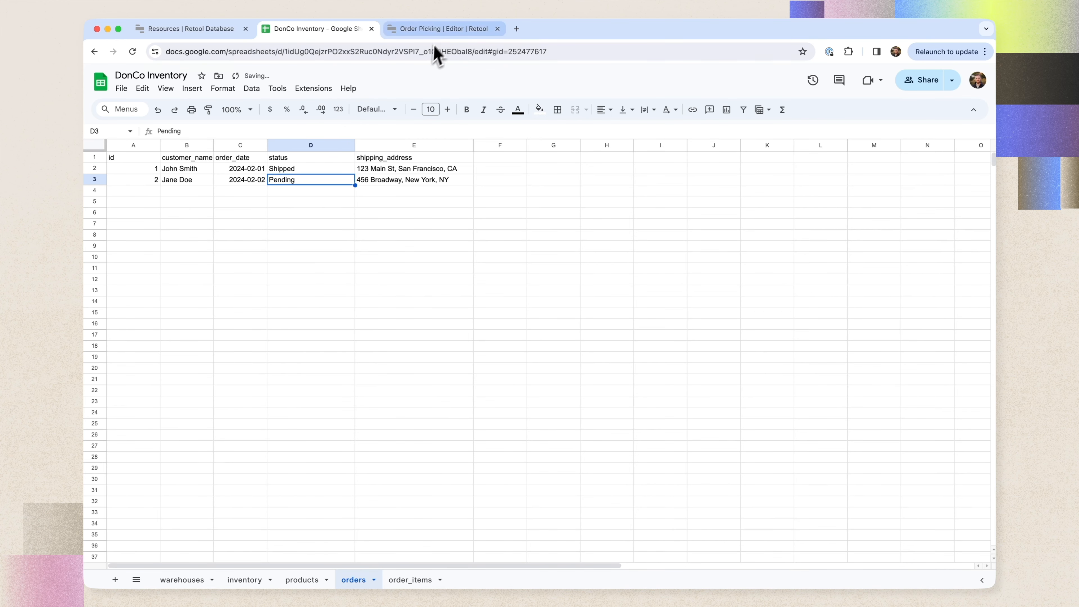
{"action": "left_click", "coordinate": [441, 28]}
{"action": "left_click", "coordinate": [132, 51]}
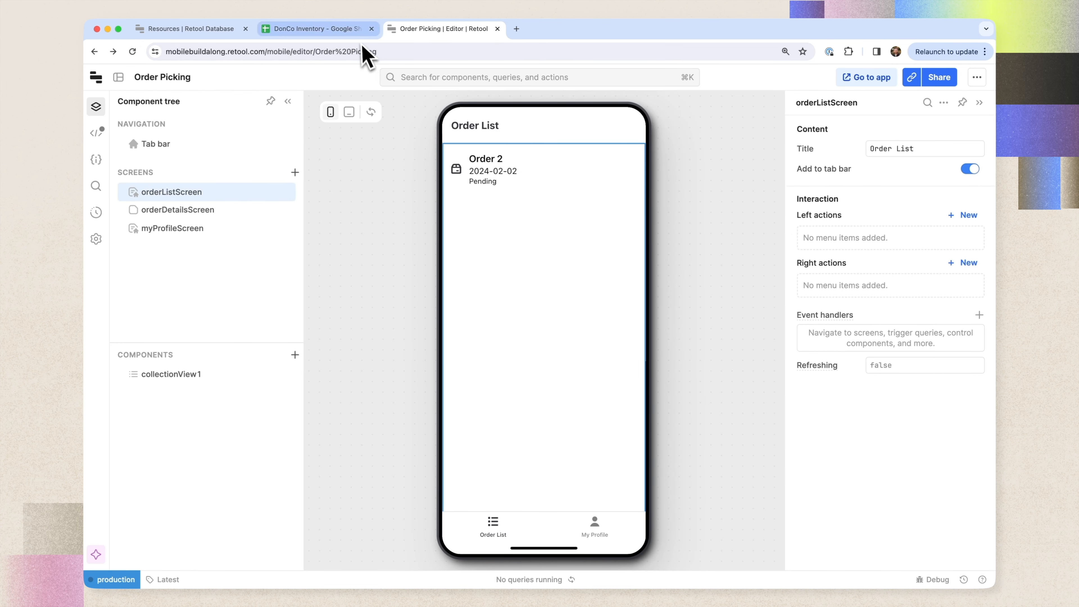
Set order 1's status to In Progress in the orders sheet and reload the Order Picking editor.
{"action": "left_click", "coordinate": [361, 31]}
{"action": "key", "text": "Up"}
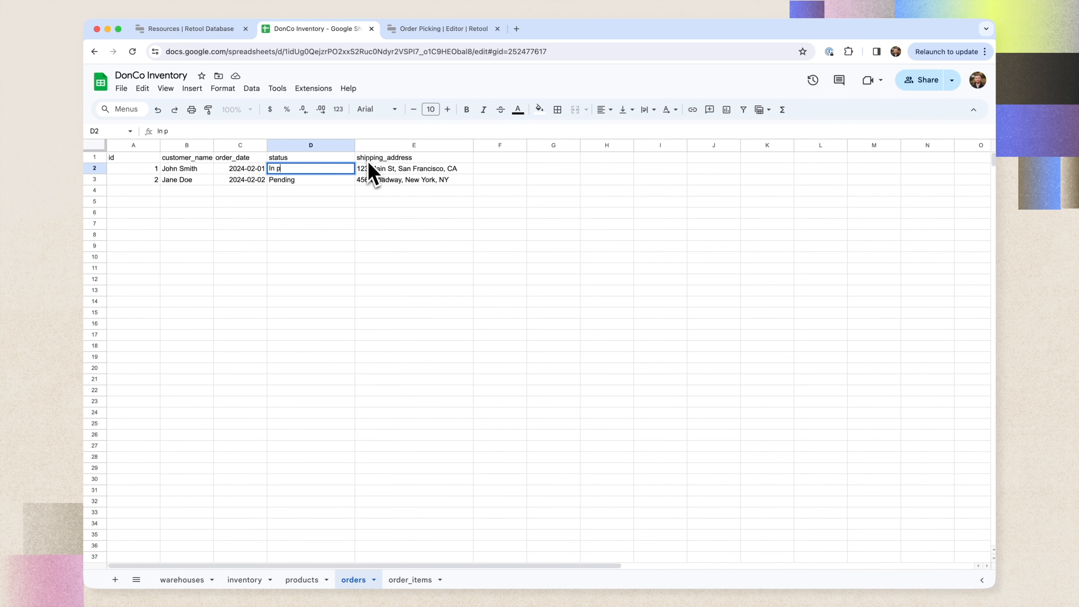
{"action": "type", "text": "In Progress"}
{"action": "key", "text": "Return"}
{"action": "key", "text": "Up"}
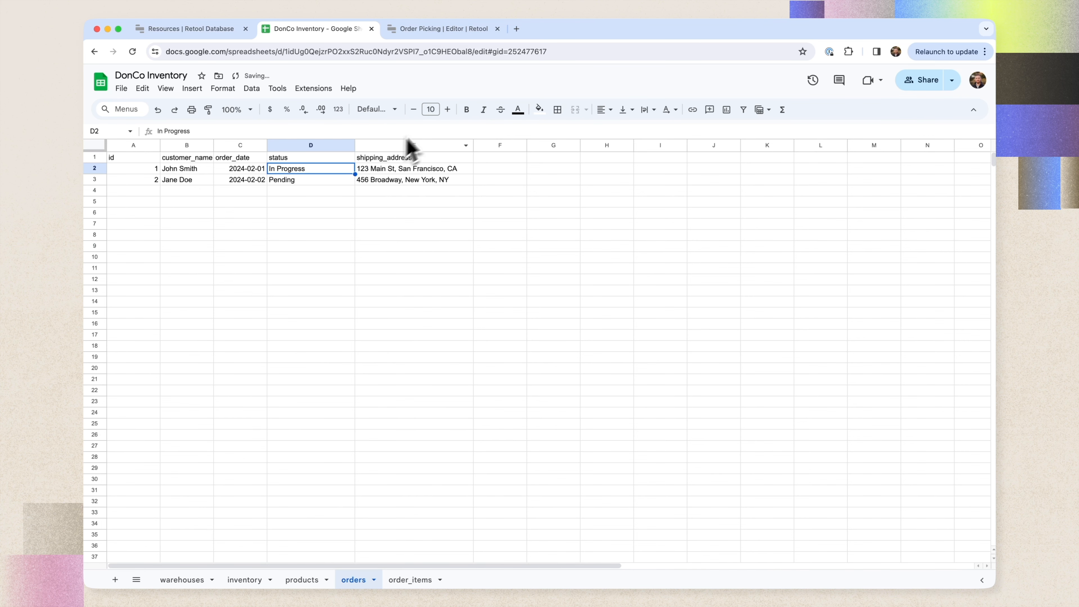
{"action": "left_click", "coordinate": [429, 28]}
{"action": "key", "text": "super+r"}
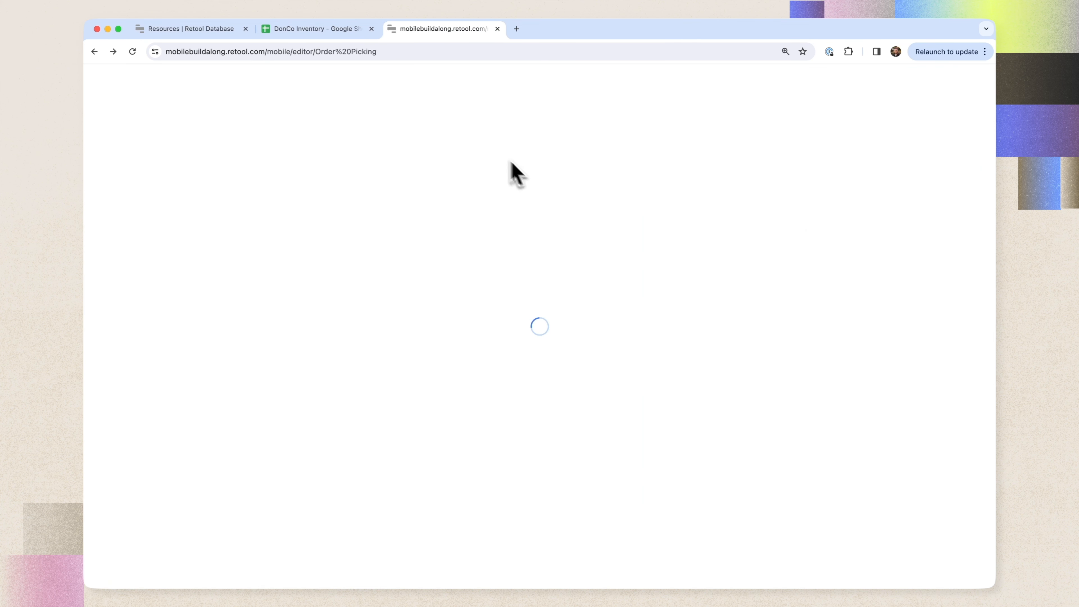
Open order 1's details and add a second click handler to the Mark as Shipped button with action Navigation and method Back.
{"action": "left_click", "coordinate": [569, 183]}
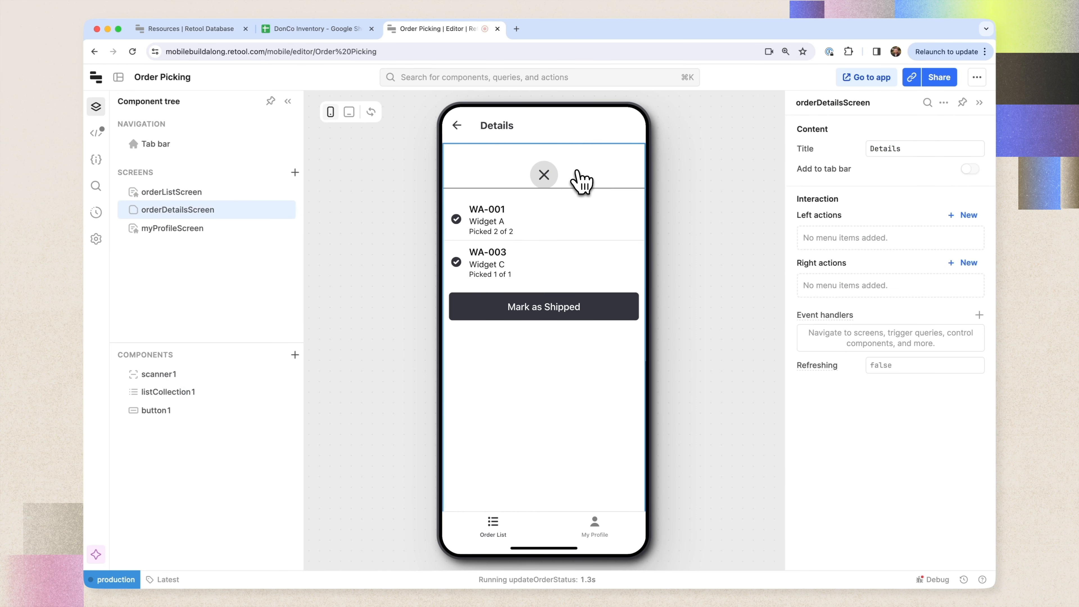
{"action": "left_click", "coordinate": [564, 407]}
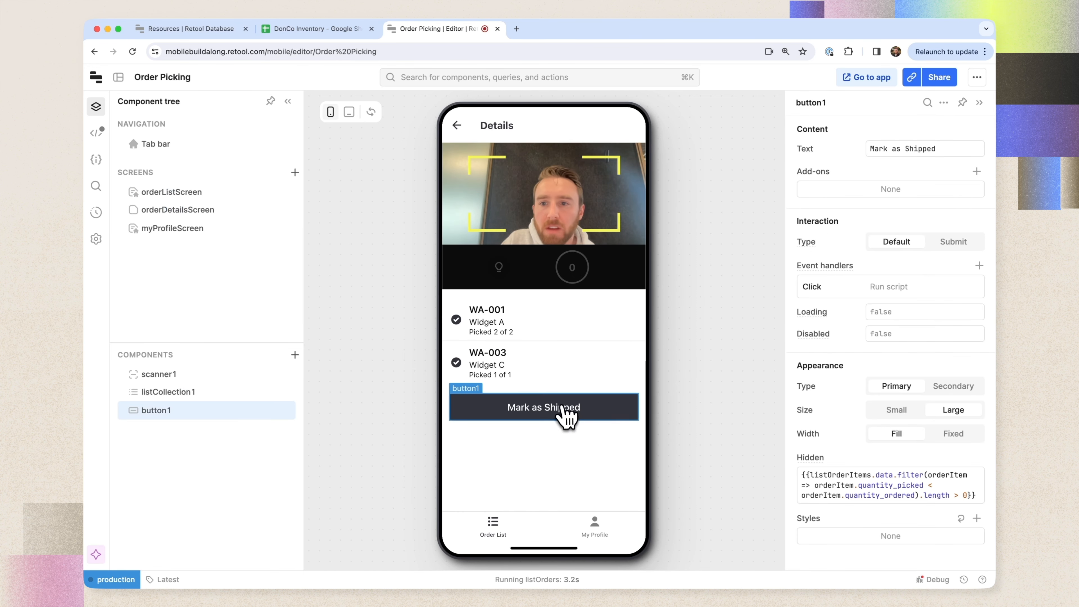
{"action": "left_click", "coordinate": [979, 266]}
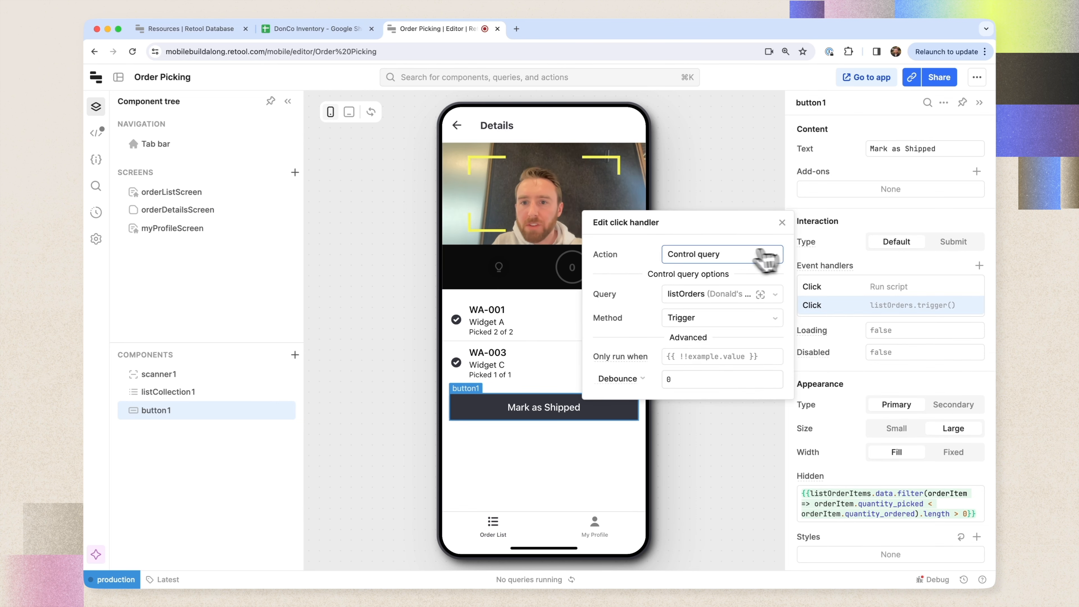
{"action": "left_click", "coordinate": [741, 262]}
{"action": "left_click", "coordinate": [718, 274]}
{"action": "left_click", "coordinate": [722, 285]}
{"action": "left_click", "coordinate": [697, 350]}
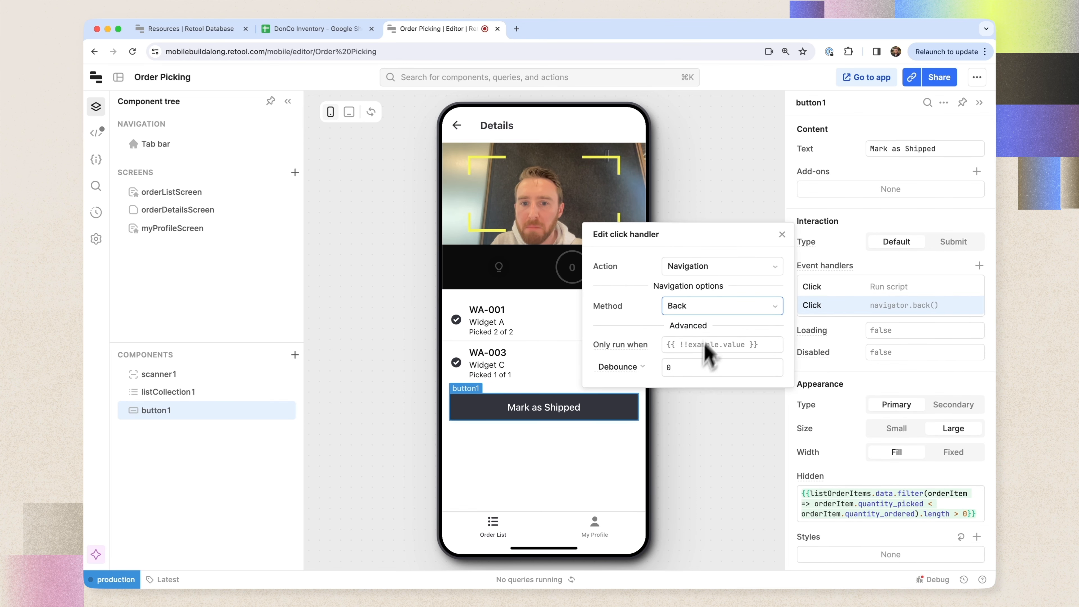
{"action": "left_click", "coordinate": [782, 213]}
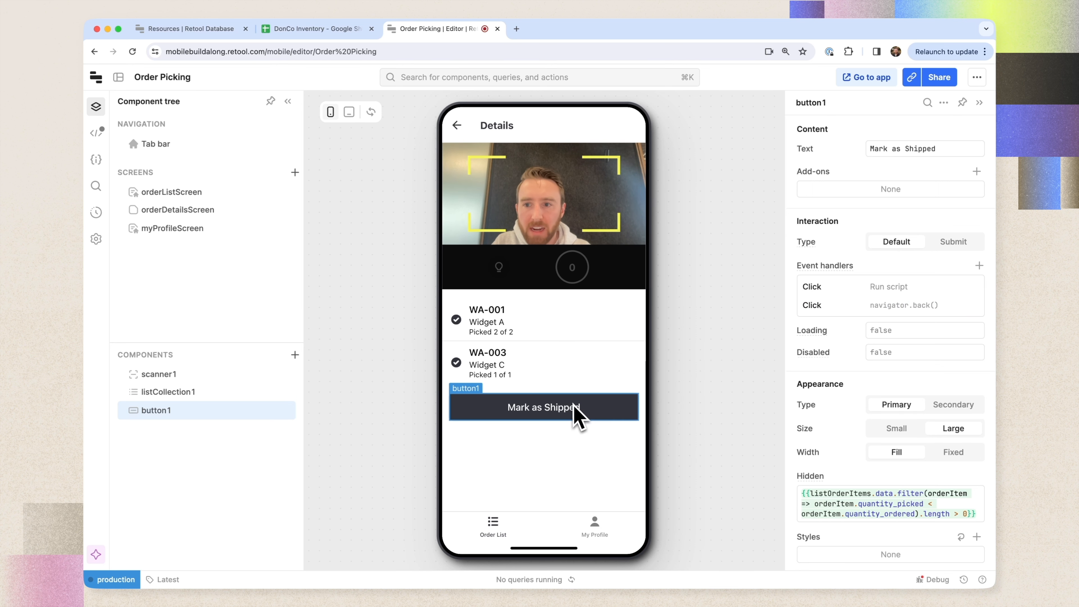
Review the button's Run script handler, then mark order 1 as shipped and check its status in the orders sheet.
{"action": "left_click", "coordinate": [898, 288]}
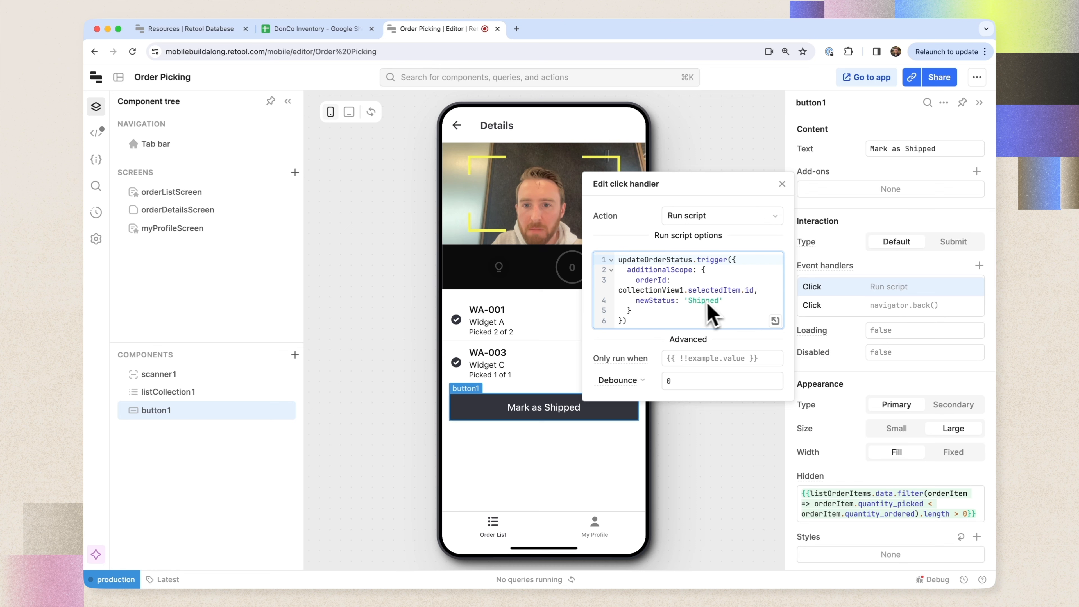
{"action": "left_click", "coordinate": [783, 183]}
{"action": "left_click", "coordinate": [631, 406]}
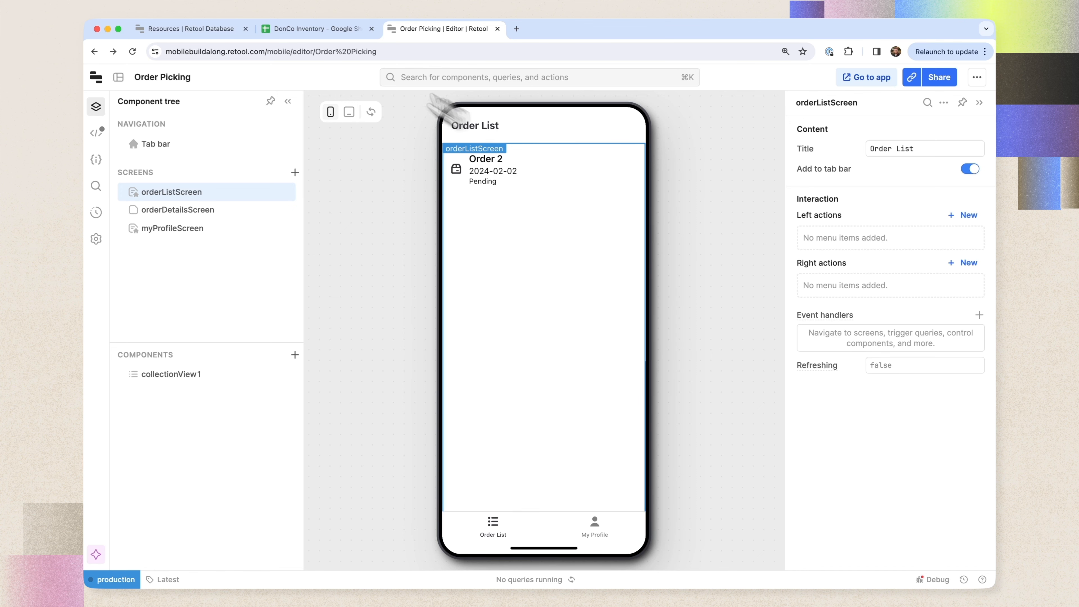
{"action": "left_click", "coordinate": [298, 29]}
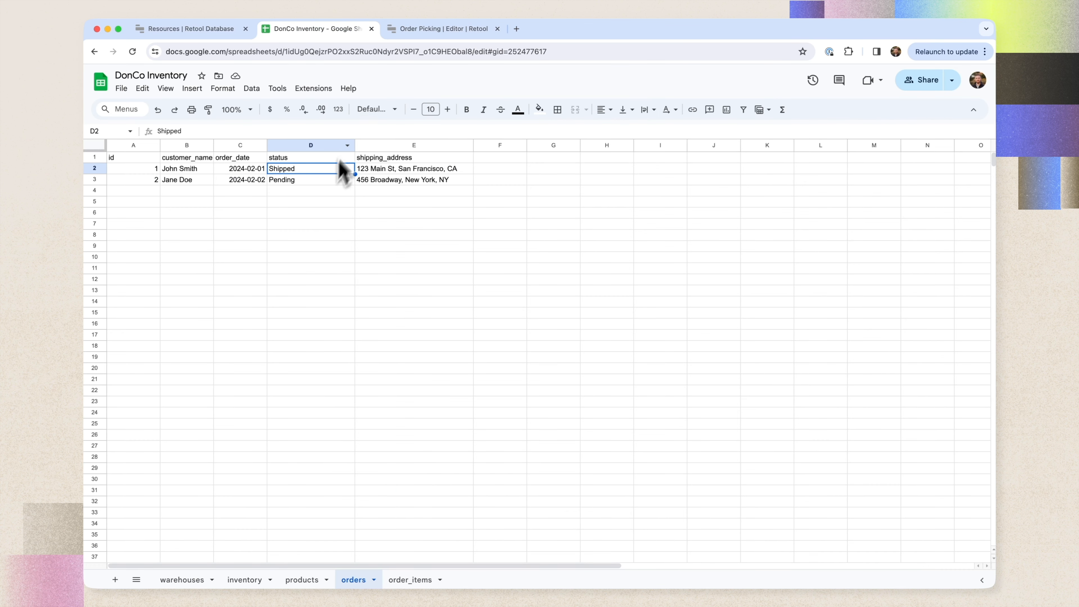
{"action": "left_click", "coordinate": [430, 44]}
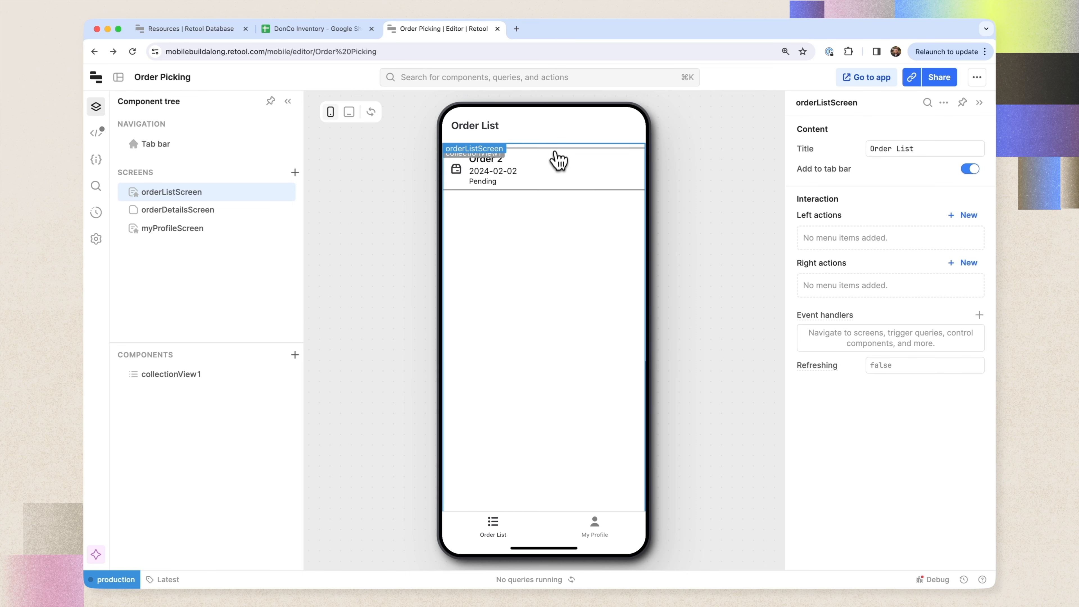
Open order 2's details and set the aspect ratio of scanner1 to 3:4.
{"action": "left_click", "coordinate": [559, 166]}
{"action": "left_click", "coordinate": [564, 169]}
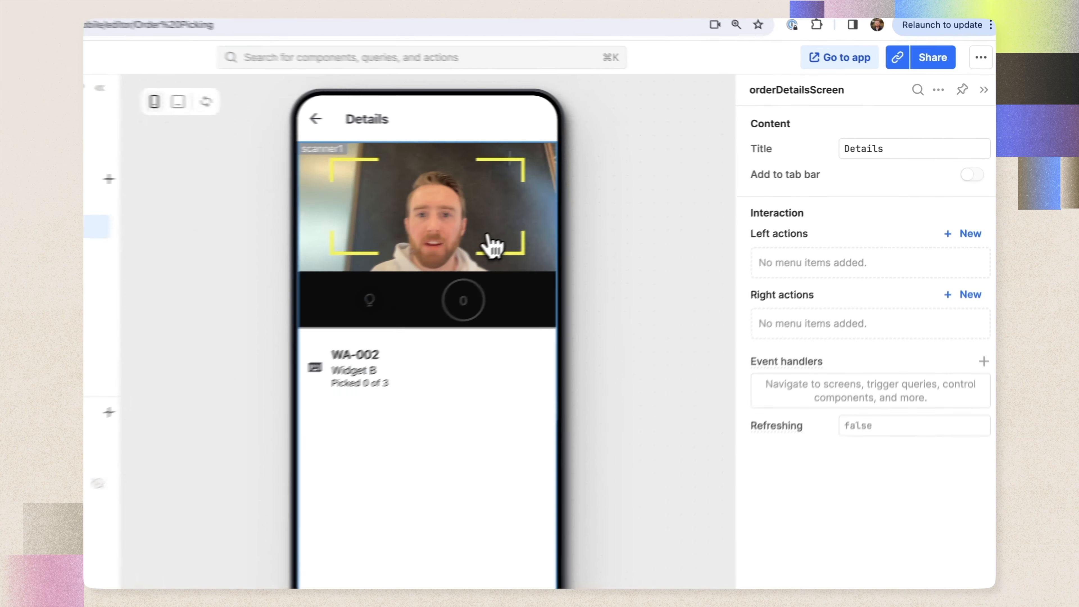
{"action": "left_click", "coordinate": [597, 225]}
{"action": "left_click", "coordinate": [908, 366]}
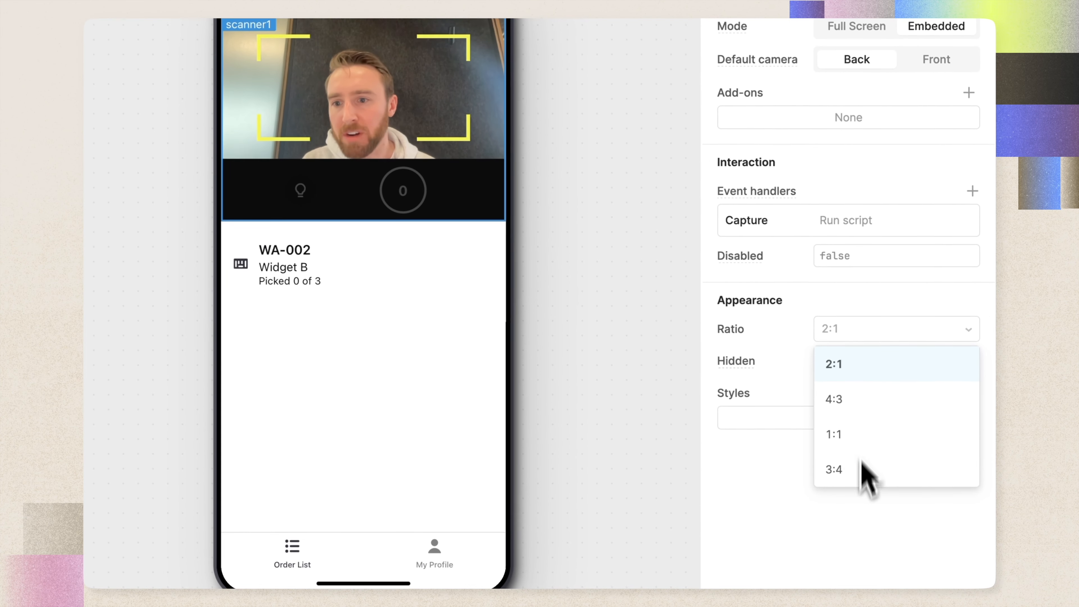
{"action": "left_click", "coordinate": [863, 470]}
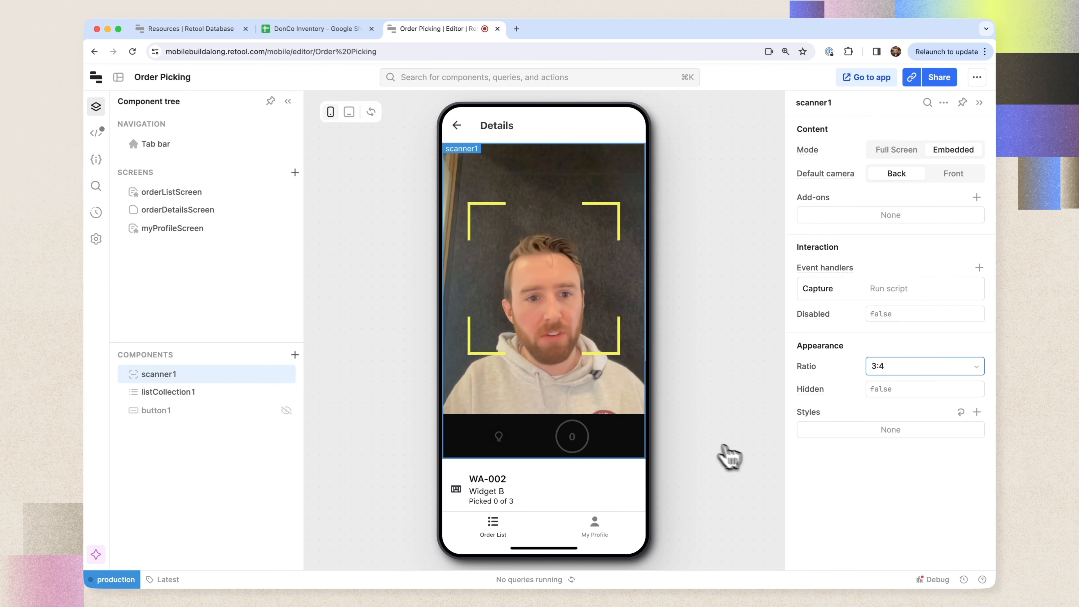
Hide scanner1 on the order details screen by setting its Hidden property to true.
{"action": "left_click", "coordinate": [168, 378]}
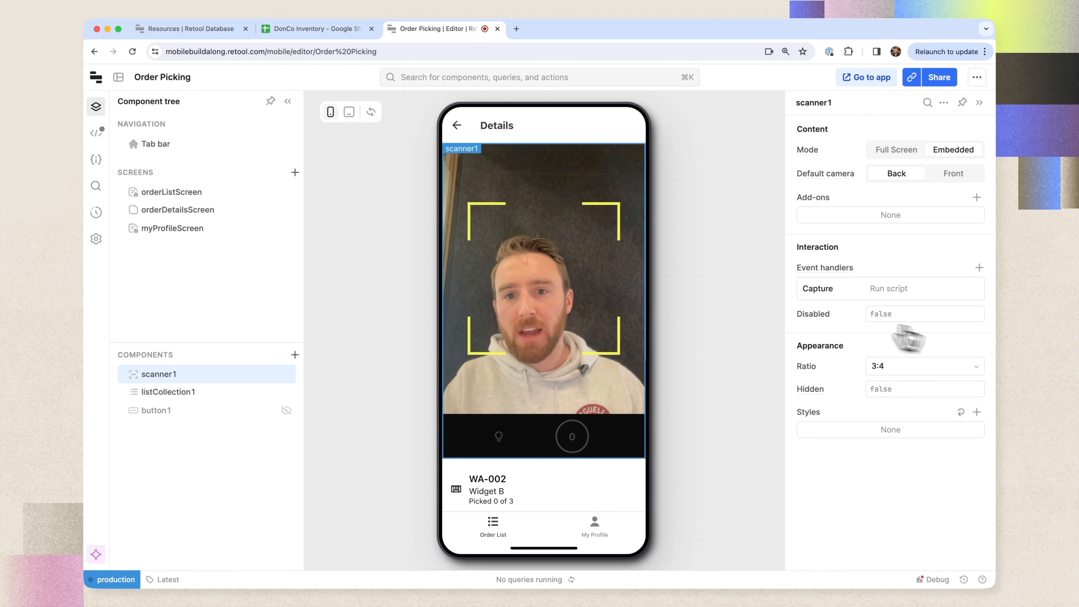
{"action": "left_click", "coordinate": [909, 388]}
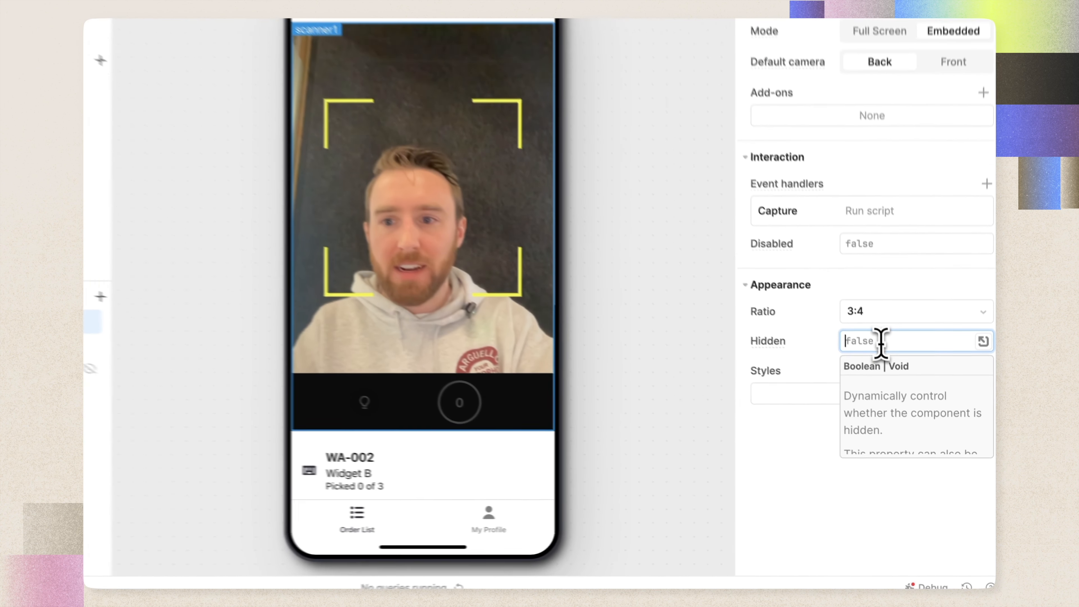
{"action": "type", "text": "true"}
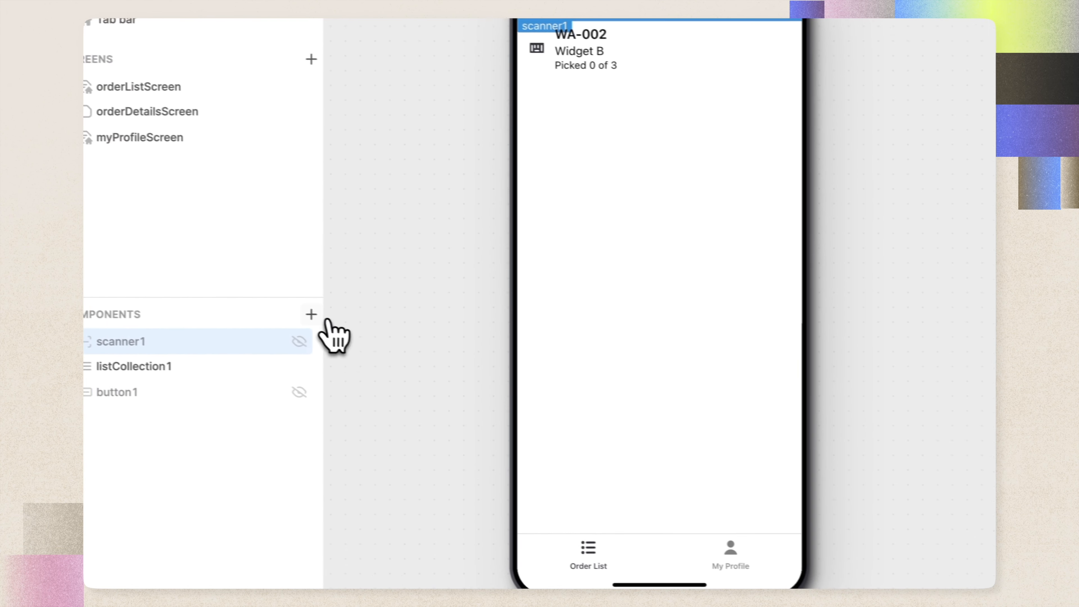
Add a Zebra DataWedge Reader component to the order details screen and place it above scanner1.
{"action": "left_click", "coordinate": [315, 315]}
{"action": "type", "text": "ze"}
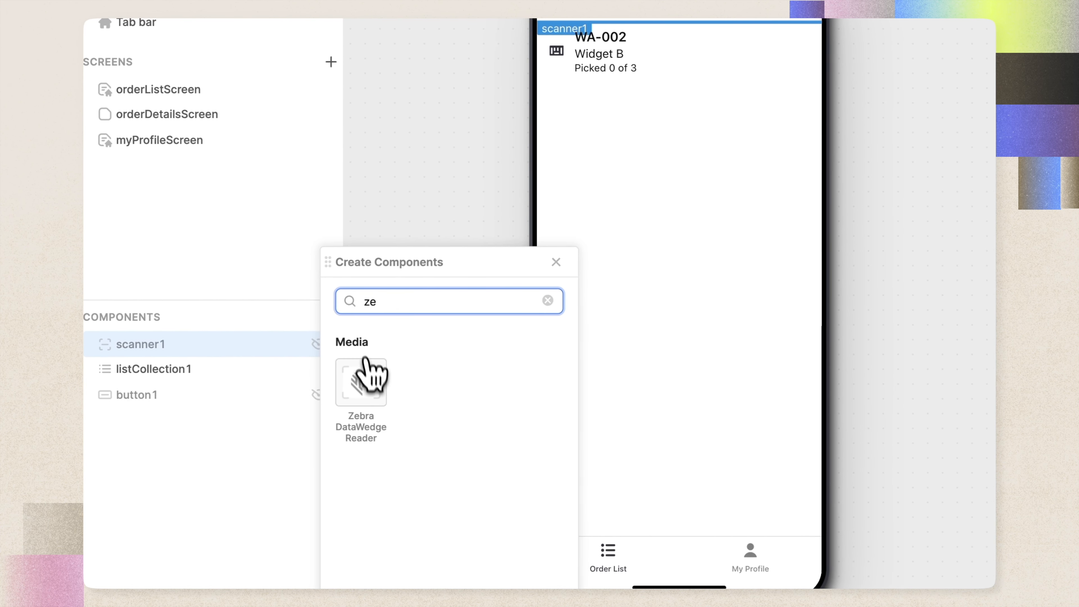
{"action": "left_click", "coordinate": [361, 381]}
{"action": "left_click_drag", "start_coordinate": [200, 370], "coordinate": [226, 350]}
{"action": "left_click", "coordinate": [598, 272]}
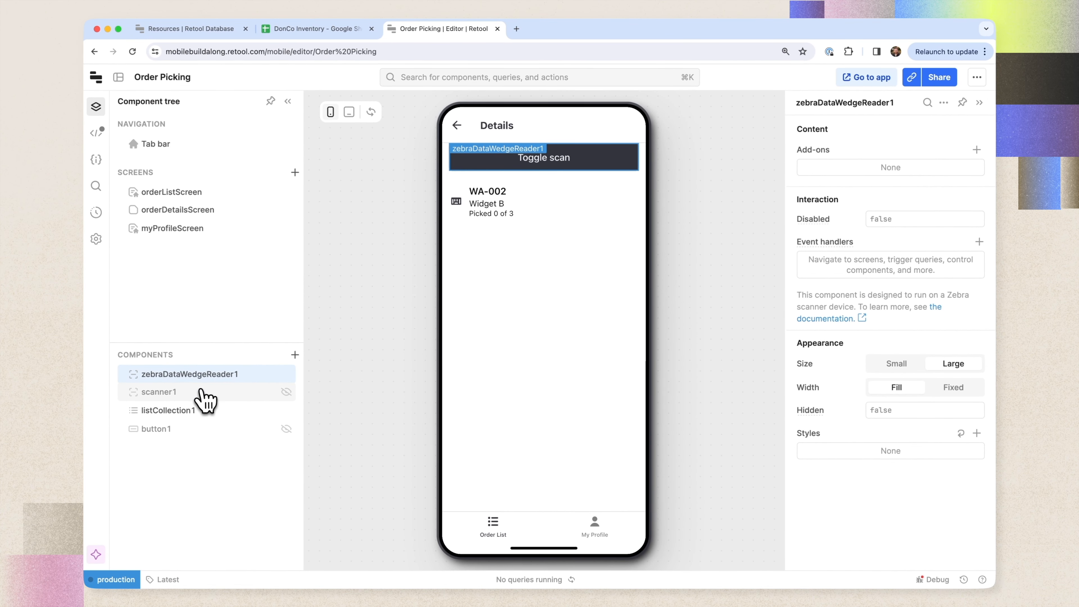
Delete the console.log line from scanner1's capture handler script and copy the whole script.
{"action": "left_click", "coordinate": [205, 400]}
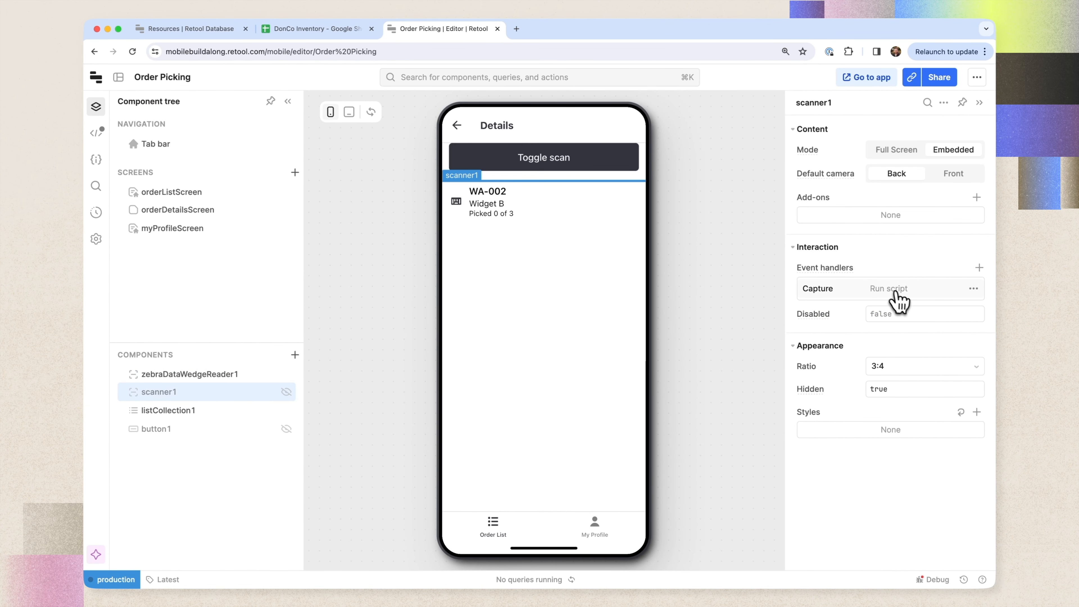
{"action": "left_click", "coordinate": [901, 297]}
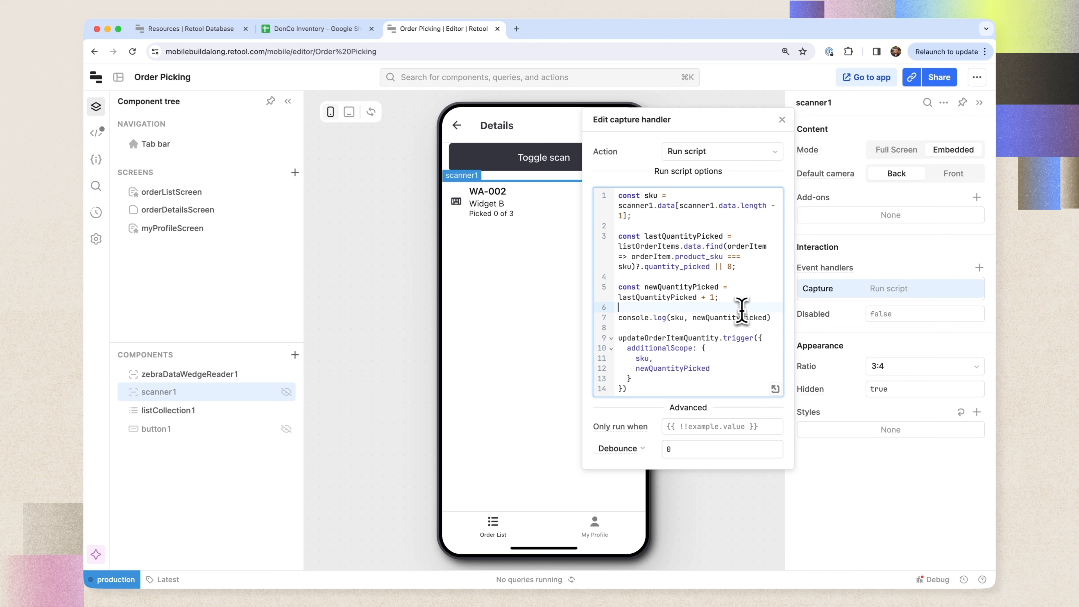
{"action": "key", "text": "shift+Down"}
{"action": "key", "text": "shift+Down"}
{"action": "key", "text": "BackSpace"}
{"action": "key", "text": "super+a"}
{"action": "key", "text": "super+c"}
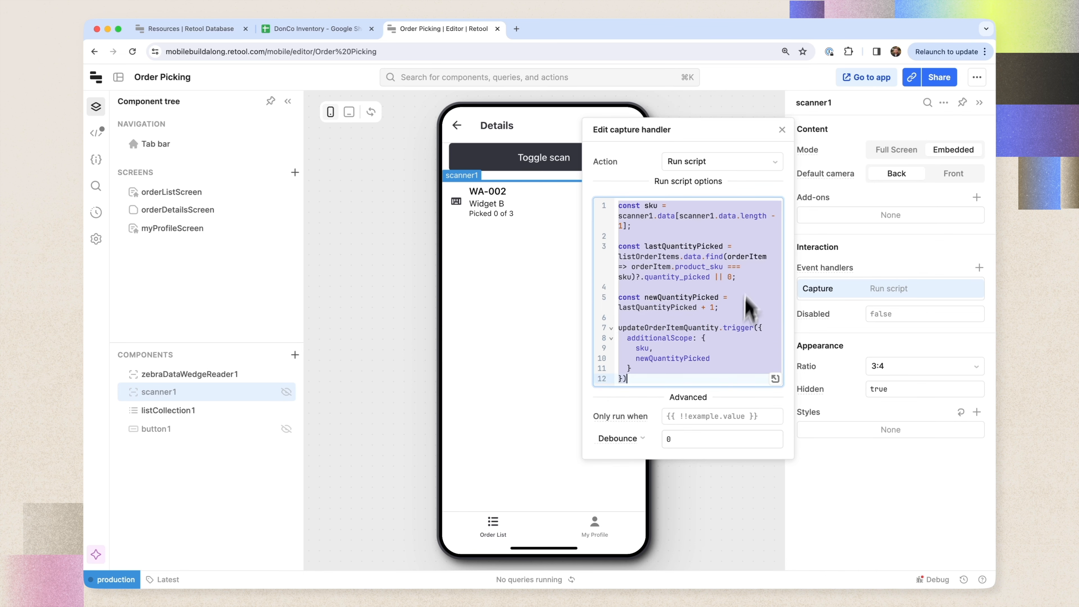
{"action": "left_click", "coordinate": [784, 129]}
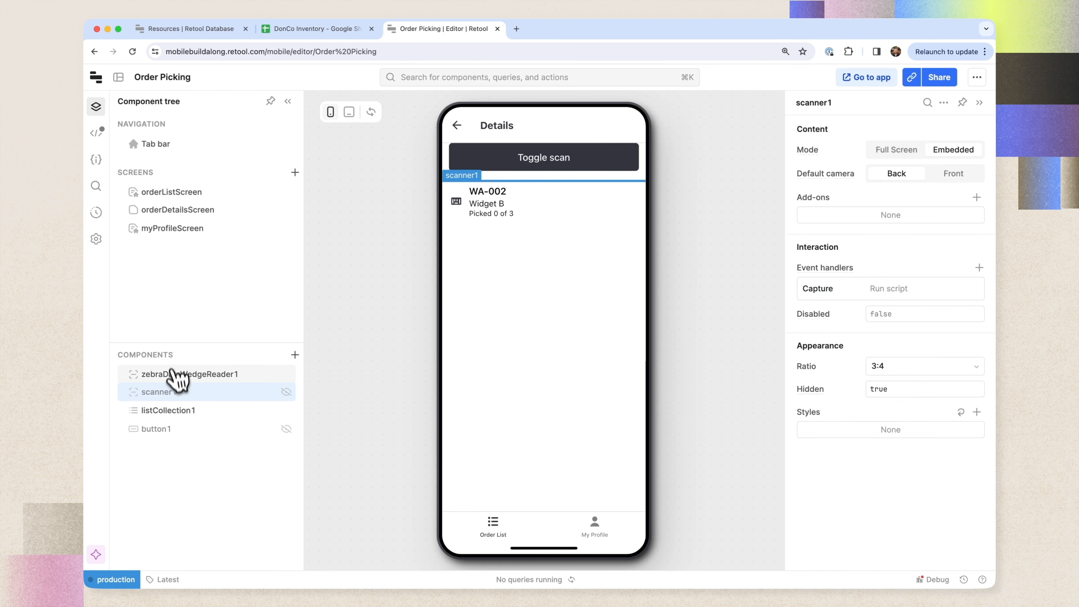
Add a capture event handler to zebraDataWedgeReader1 that runs the script copied from scanner1.
{"action": "left_click", "coordinate": [178, 375]}
{"action": "left_click", "coordinate": [875, 265]}
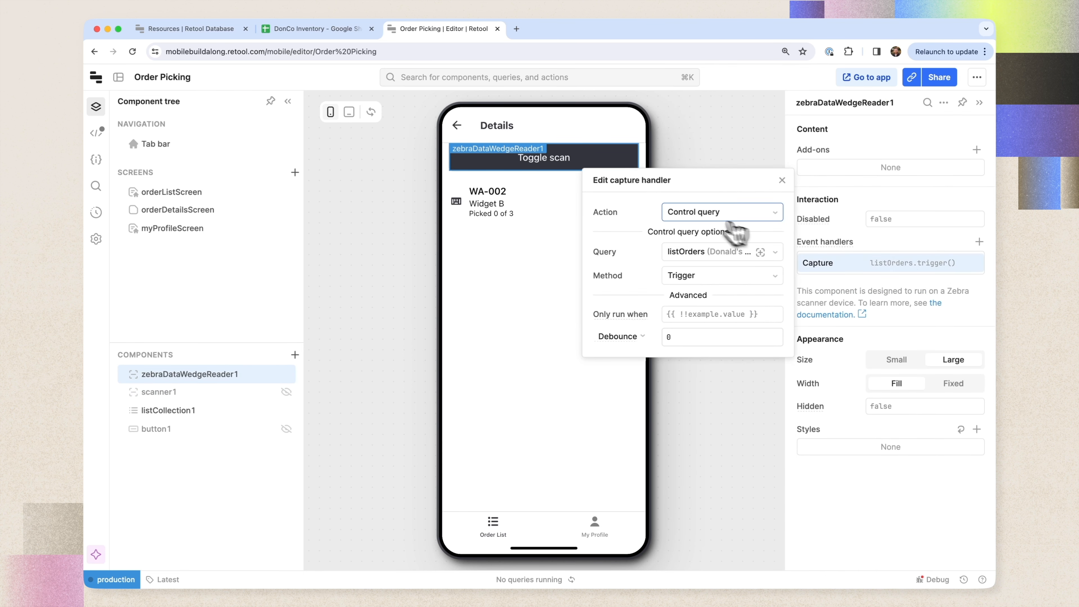
{"action": "left_click", "coordinate": [702, 213]}
{"action": "left_click", "coordinate": [704, 276]}
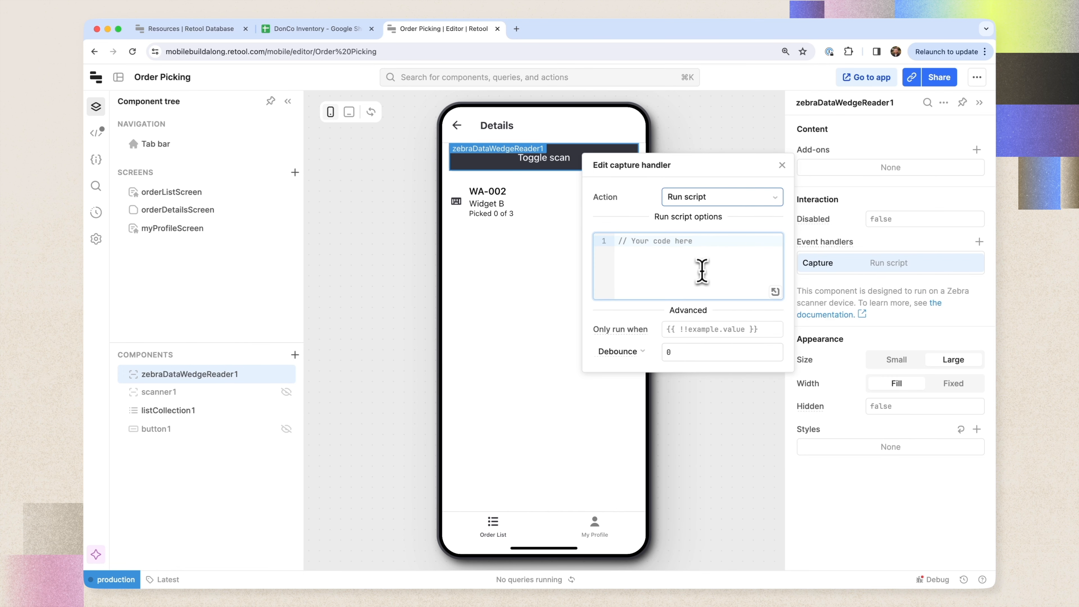
{"action": "left_click", "coordinate": [700, 271]}
{"action": "key", "text": "super+v"}
{"action": "left_click", "coordinate": [783, 106]}
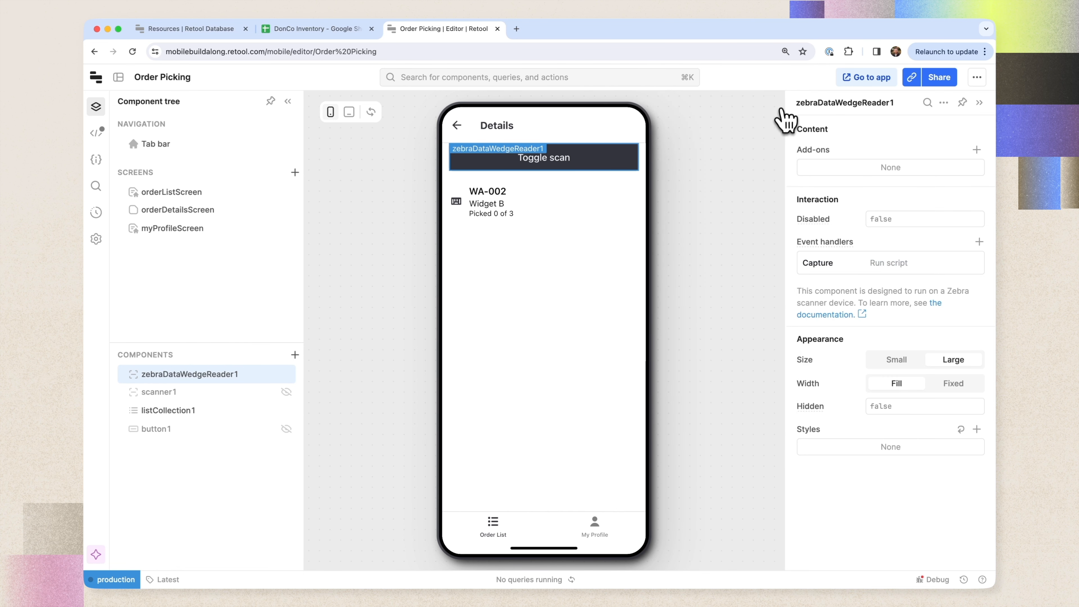
Open the Zebra DataWedge Reader documentation and examine the sample intent object, especially its com.symbol.datawedge.data_string entry.
{"action": "left_click", "coordinate": [822, 315]}
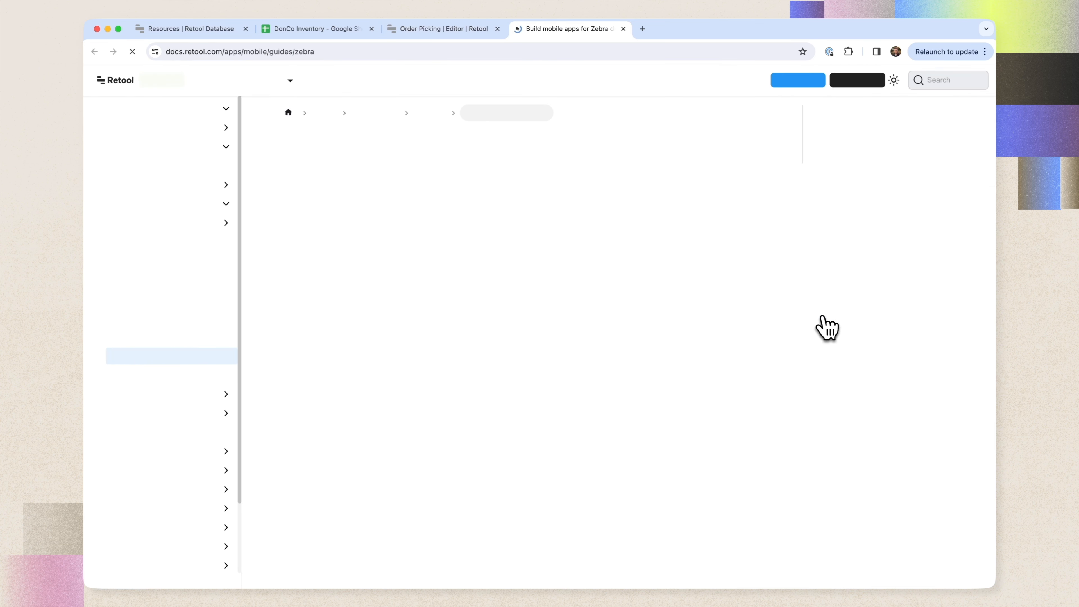
{"action": "left_click", "coordinate": [454, 34]}
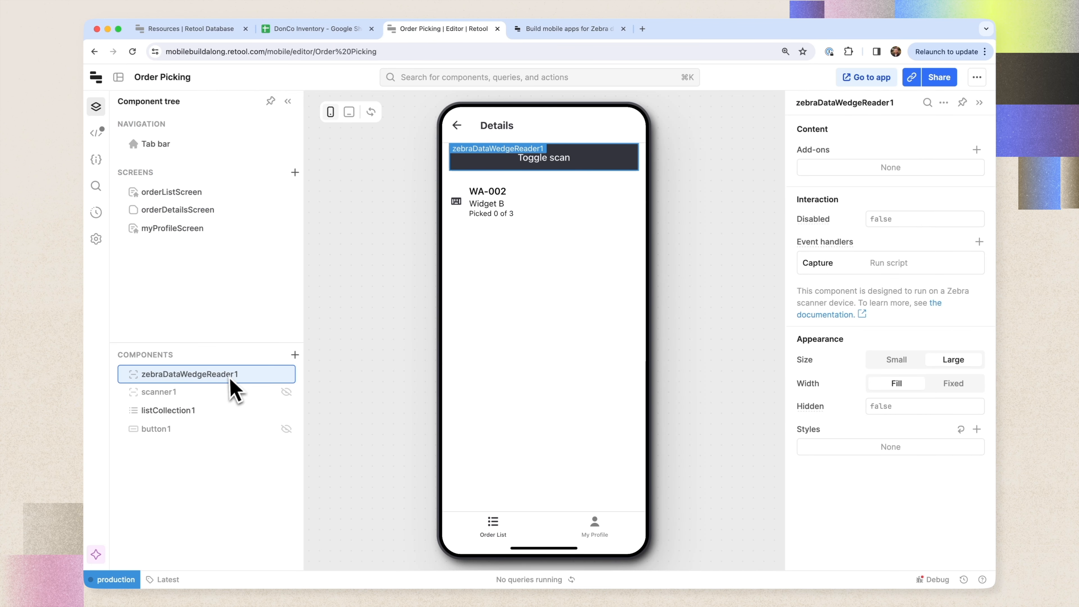
{"action": "left_click", "coordinate": [546, 30]}
{"action": "scroll", "coordinate": [489, 211], "scroll_direction": "down", "scroll_amount": 15}
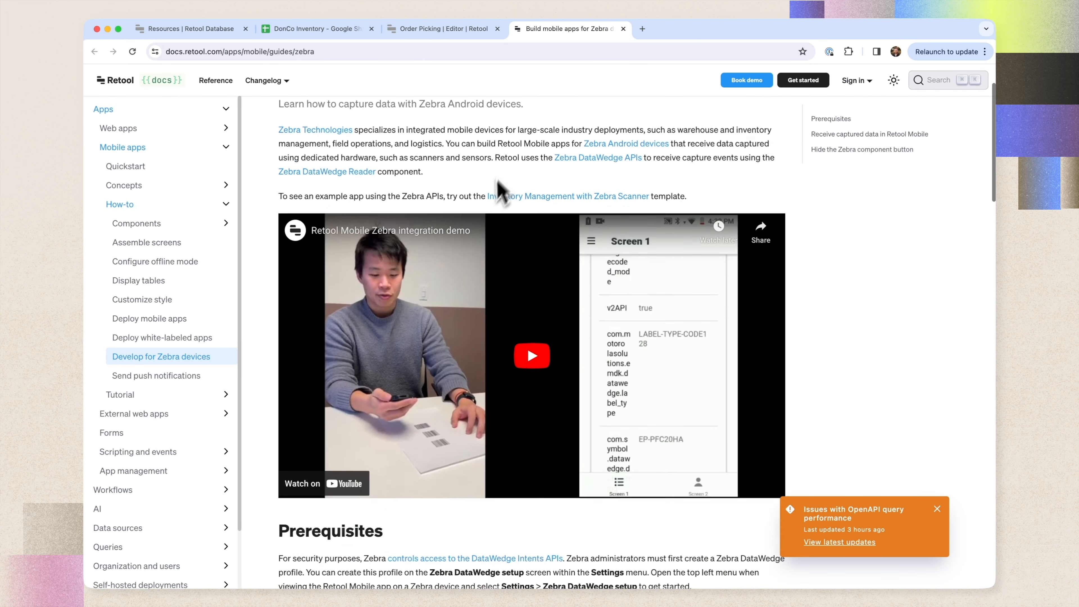
{"action": "scroll", "coordinate": [493, 213], "scroll_direction": "down", "scroll_amount": 2}
{"action": "scroll", "coordinate": [493, 210], "scroll_direction": "up", "scroll_amount": 2}
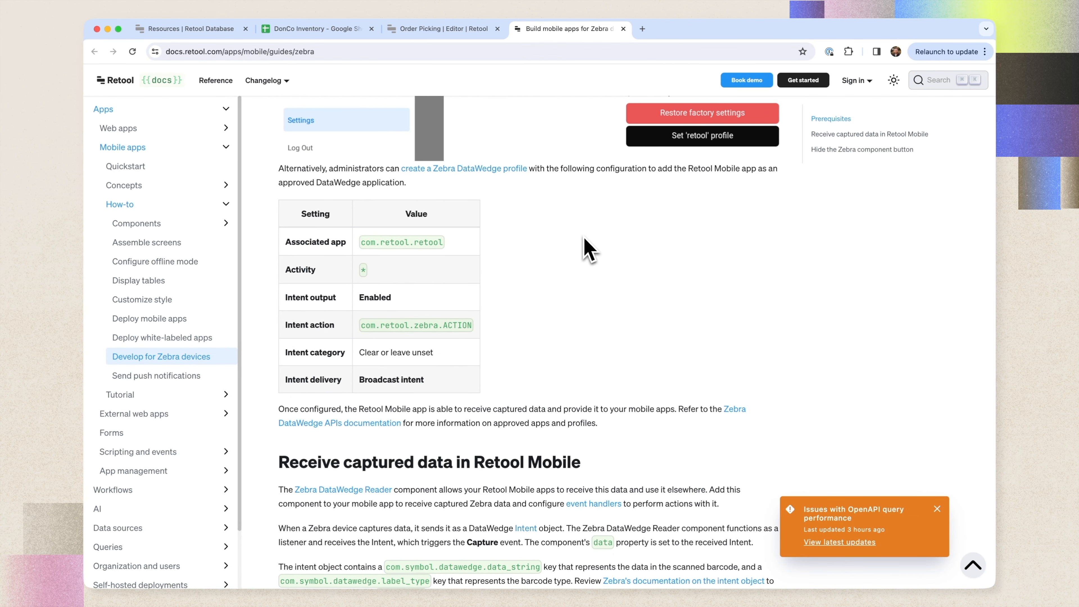
{"action": "scroll", "coordinate": [589, 249], "scroll_direction": "down", "scroll_amount": 8}
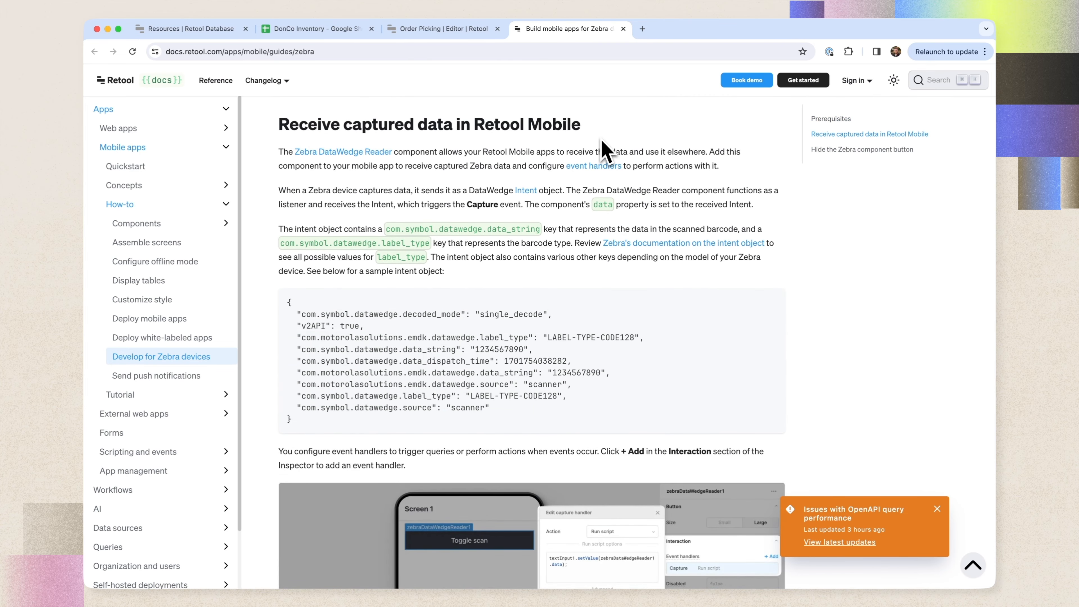
{"action": "left_click_drag", "start_coordinate": [289, 300], "coordinate": [357, 428]}
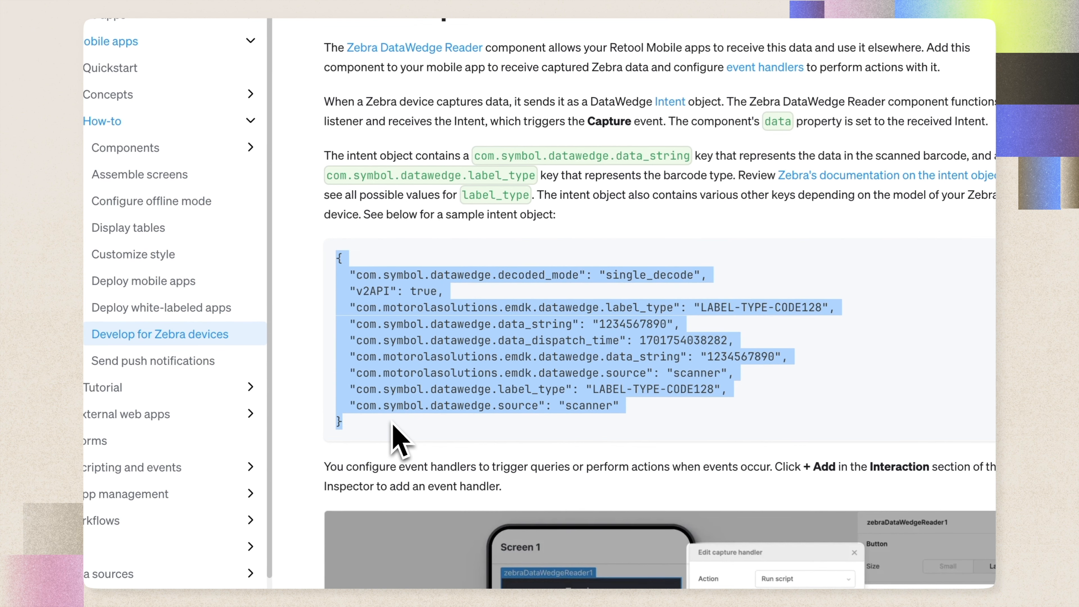
{"action": "left_click", "coordinate": [448, 404]}
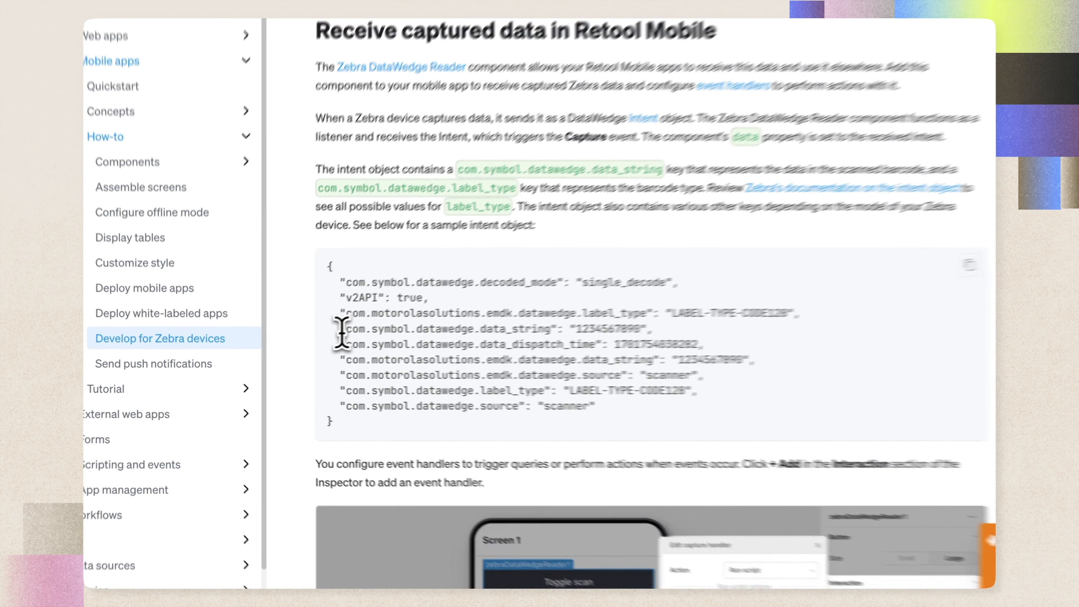
{"action": "left_click_drag", "start_coordinate": [341, 332], "coordinate": [680, 339]}
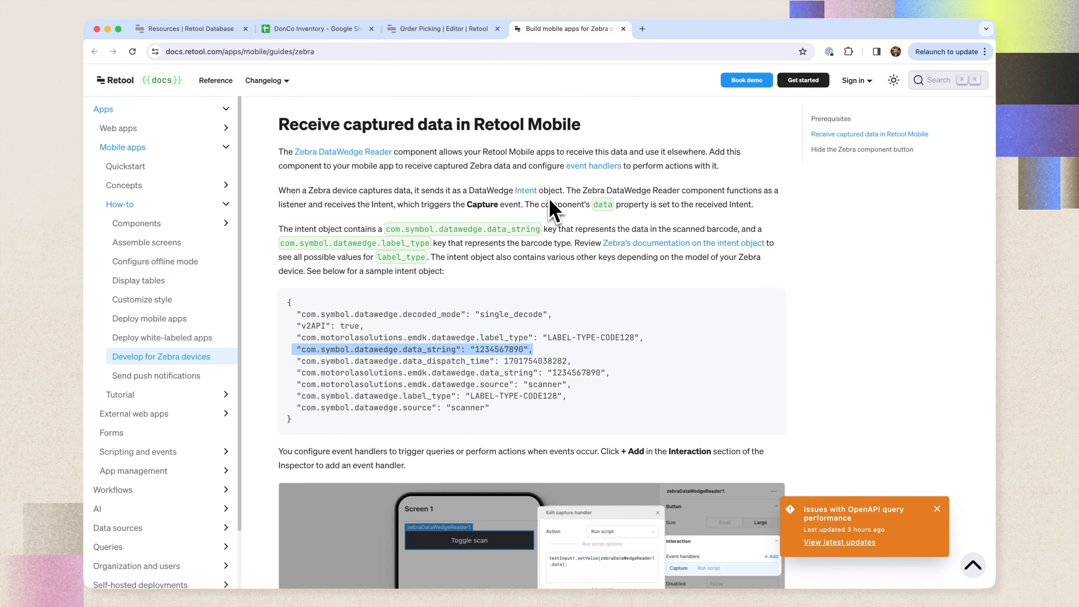
Check the SKU line in zebraDataWedgeReader1's capture script and copy the key com.symbol.datawedge.data_string from the documentation's sample.
{"action": "left_click", "coordinate": [429, 29]}
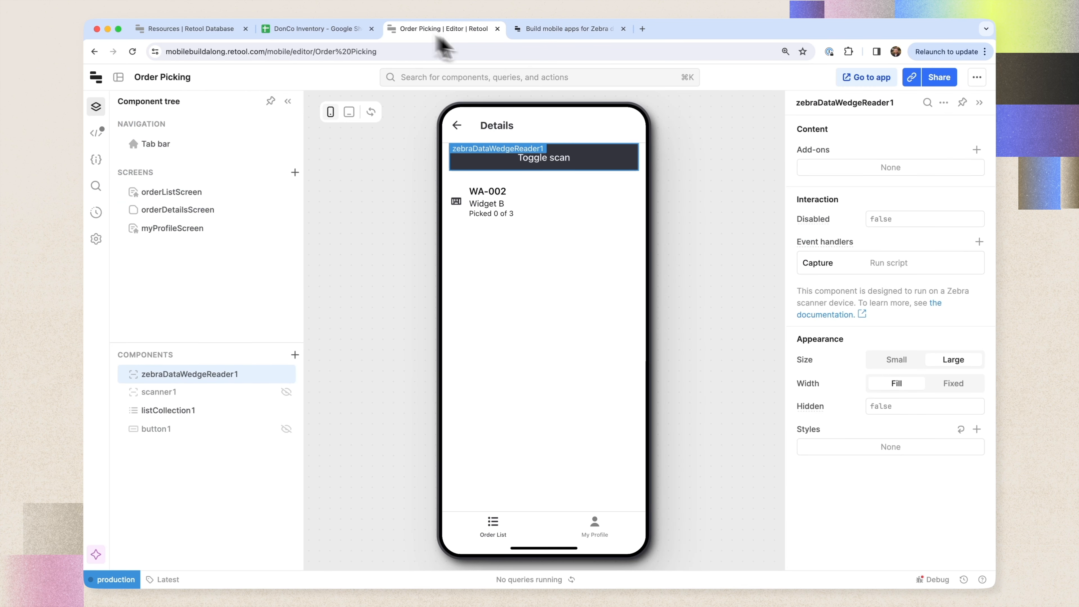
{"action": "left_click", "coordinate": [892, 264]}
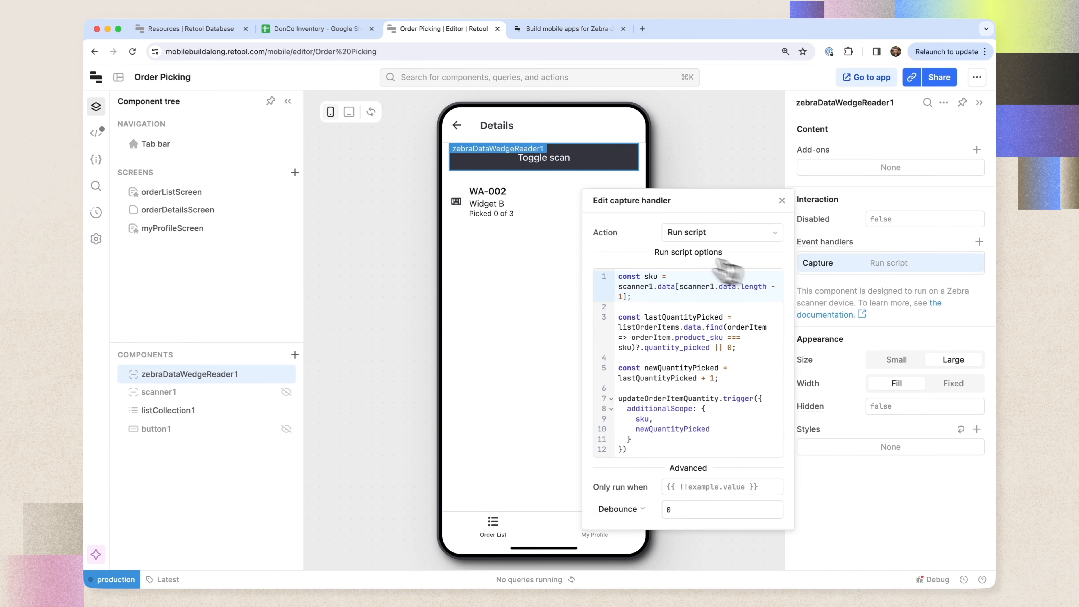
{"action": "left_click", "coordinate": [561, 28]}
{"action": "left_click", "coordinate": [346, 339]}
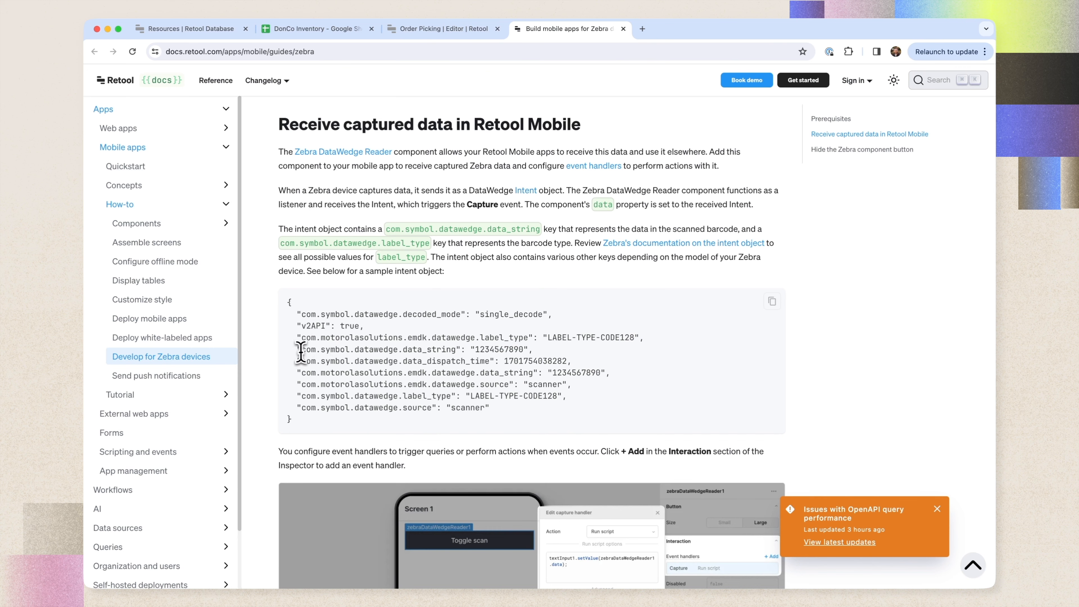
{"action": "left_click_drag", "start_coordinate": [301, 352], "coordinate": [467, 353]}
{"action": "key", "text": "ctrl+c"}
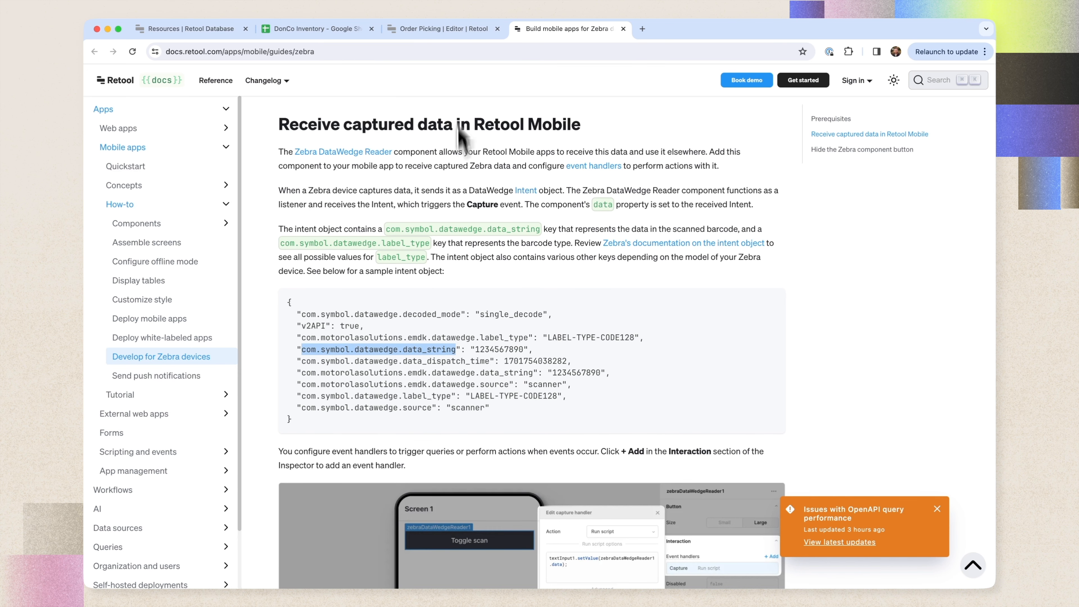
Change the SKU line of zebraDataWedgeReader1's capture script to const sku = zebraDataWedgeReader1.data['com.symbol.datawedge.data_string'];.
{"action": "left_click", "coordinate": [435, 31]}
{"action": "left_click", "coordinate": [661, 282]}
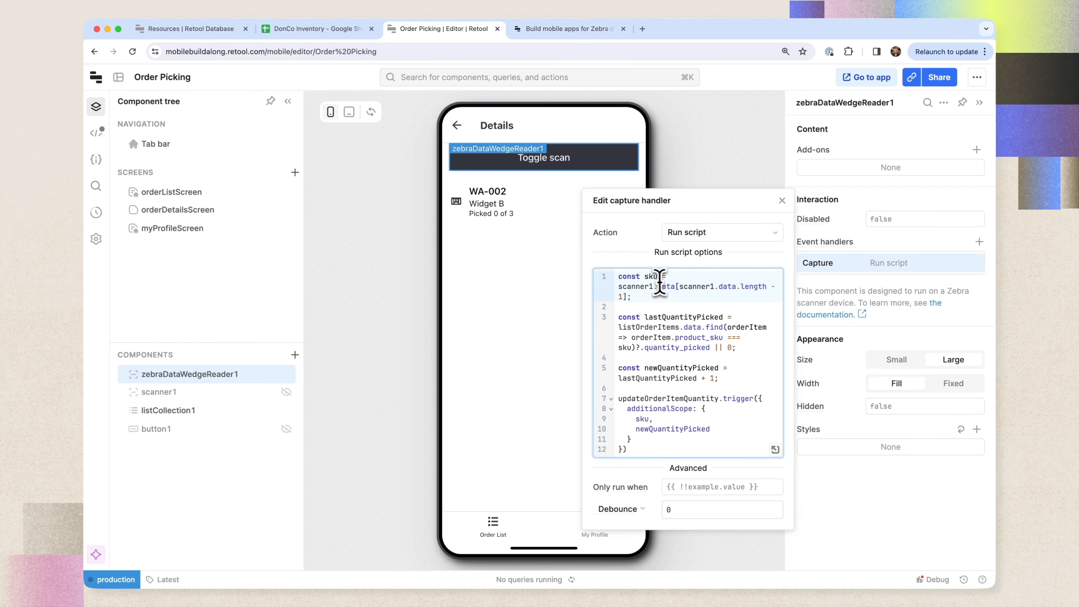
{"action": "double_click", "coordinate": [636, 286]}
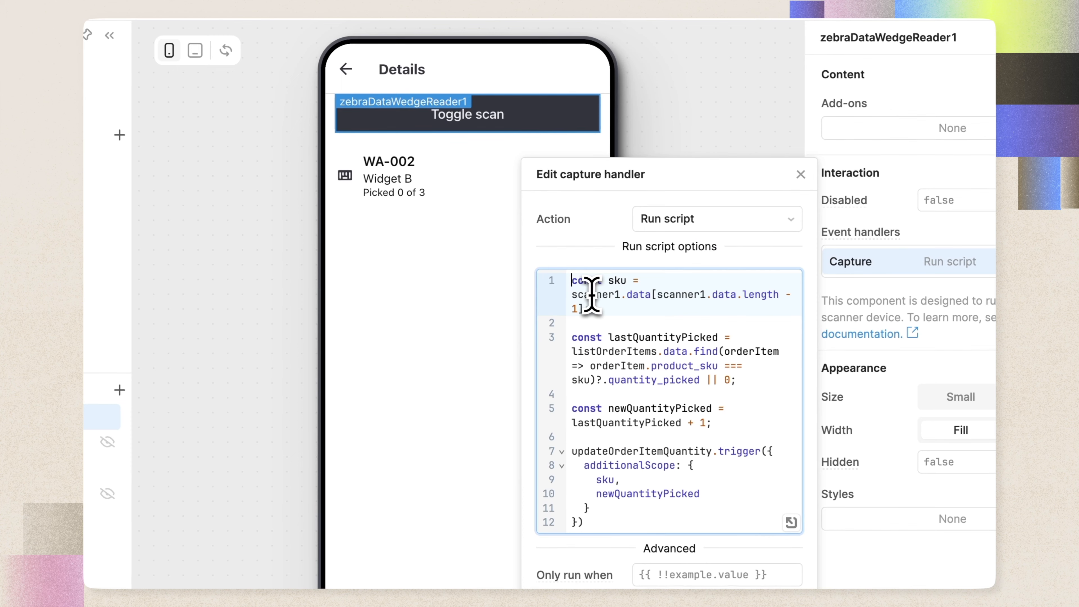
{"action": "key", "text": "shift+End"}
{"action": "key", "text": "BackSpace"}
{"action": "type", "text": "zebraDataWedgeReader1"}
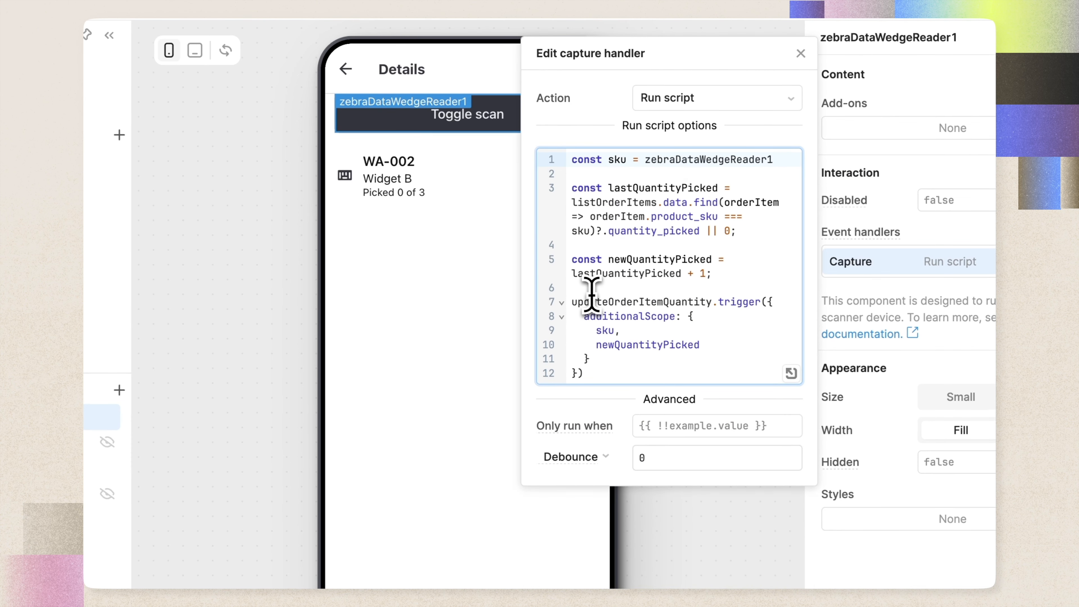
{"action": "type", "text": ".da"}
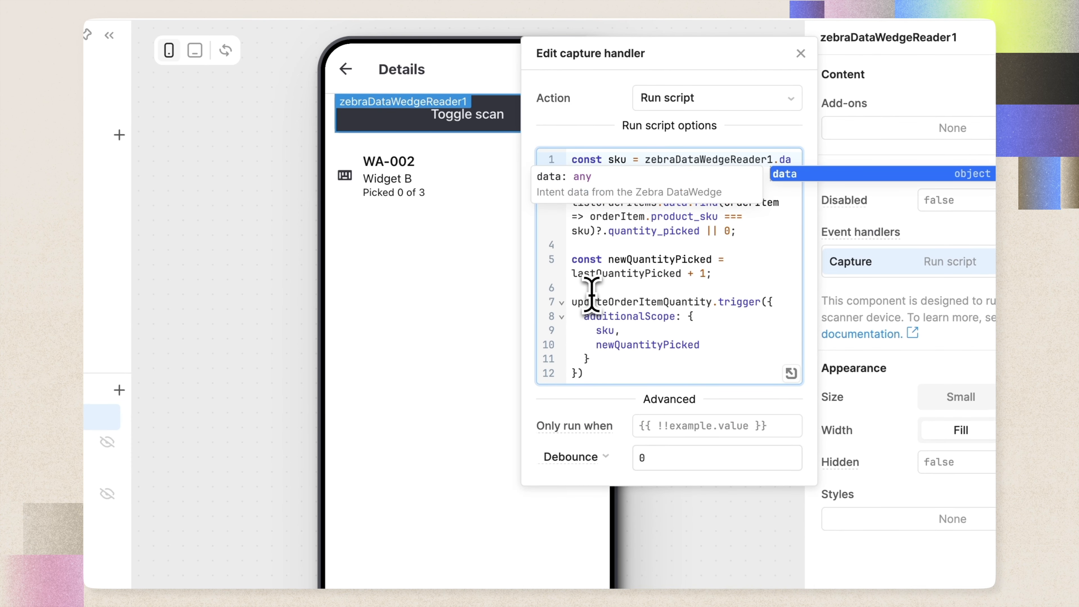
{"action": "type", "text": "ta"}
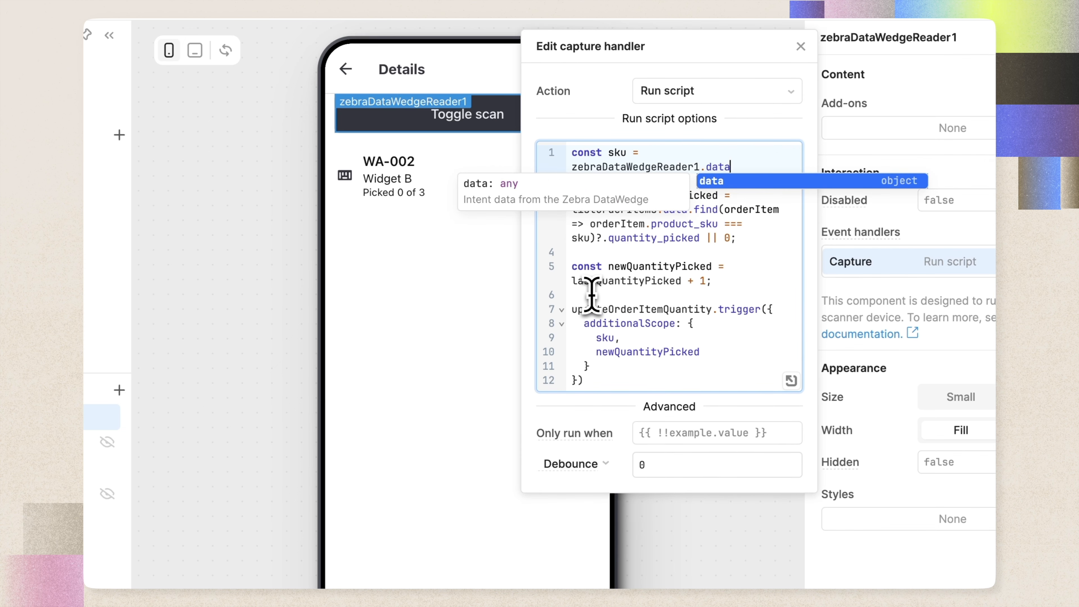
{"action": "type", "text": "['"}
{"action": "key", "text": "ctrl+v"}
{"action": "type", "text": ";"}
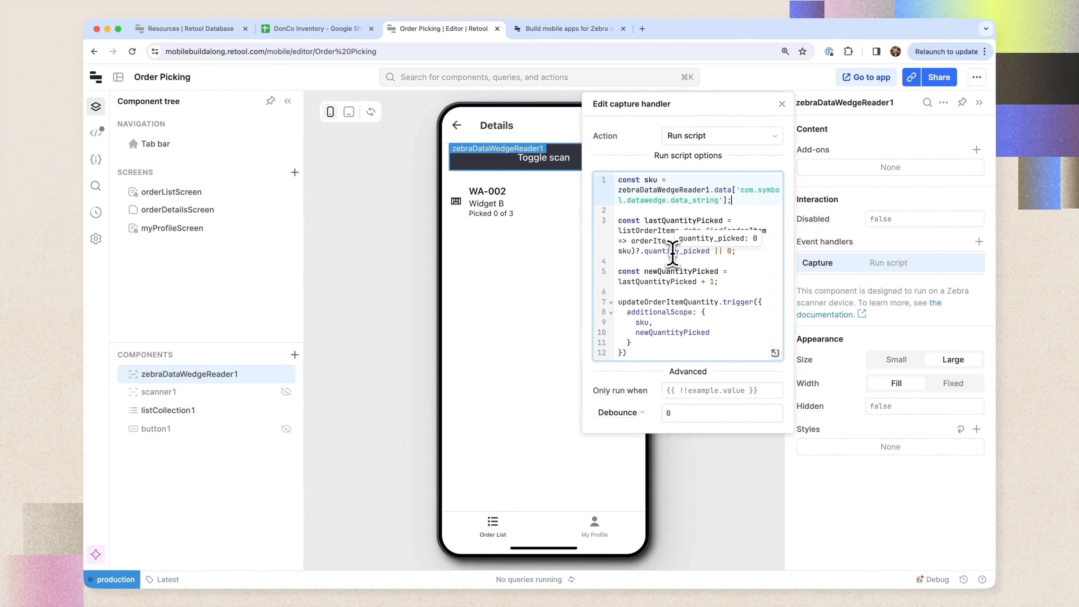
{"action": "mouse_move", "coordinate": [690, 196]}
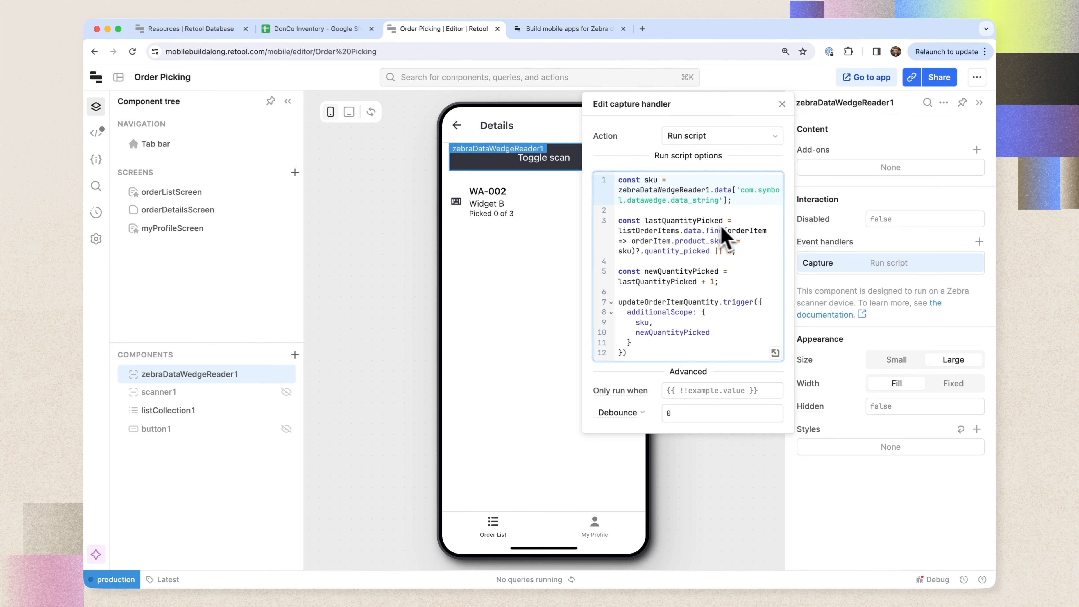
{"action": "left_click", "coordinate": [782, 104]}
Hide zebraDataWedgeReader1 on the order details screen by setting its Hidden property to true.
{"action": "left_click", "coordinate": [926, 411]}
{"action": "type", "text": "true"}
{"action": "left_click", "coordinate": [873, 529]}
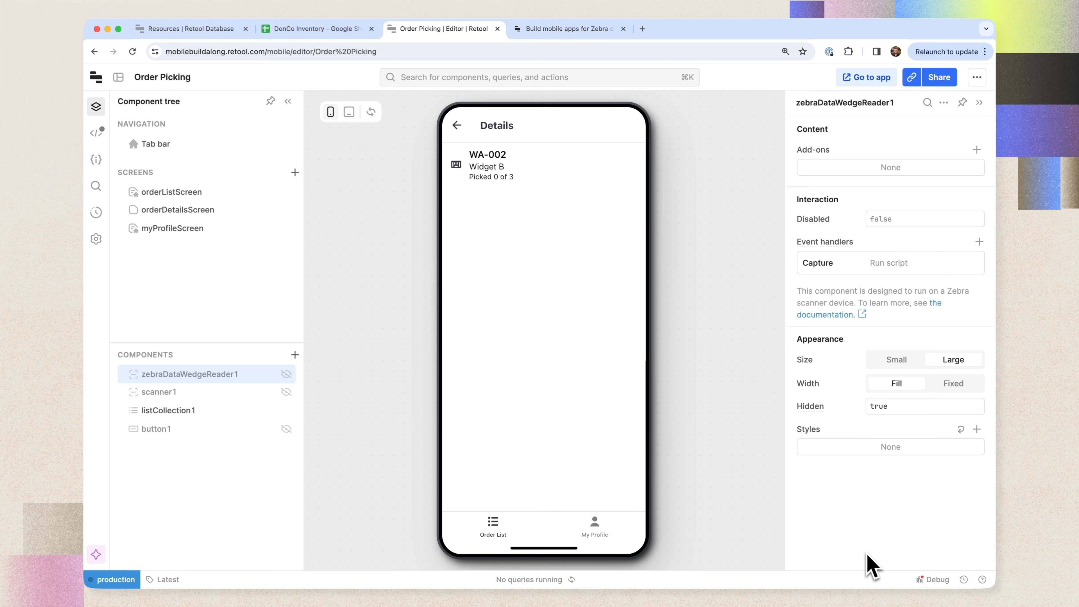
Search the computer for "photo" and launch the matching application.
{"action": "key", "text": "super+space"}
{"action": "type", "text": "photo"}
{"action": "key", "text": "Return"}
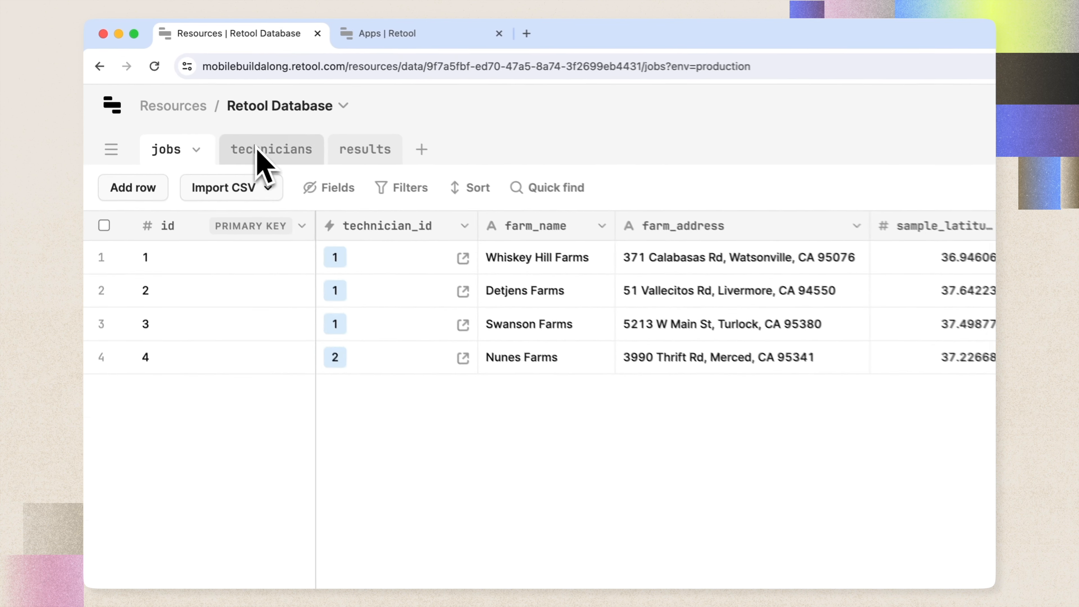
Review the technicians, results and jobs tables in the Retool Database.
{"action": "left_click", "coordinate": [258, 150]}
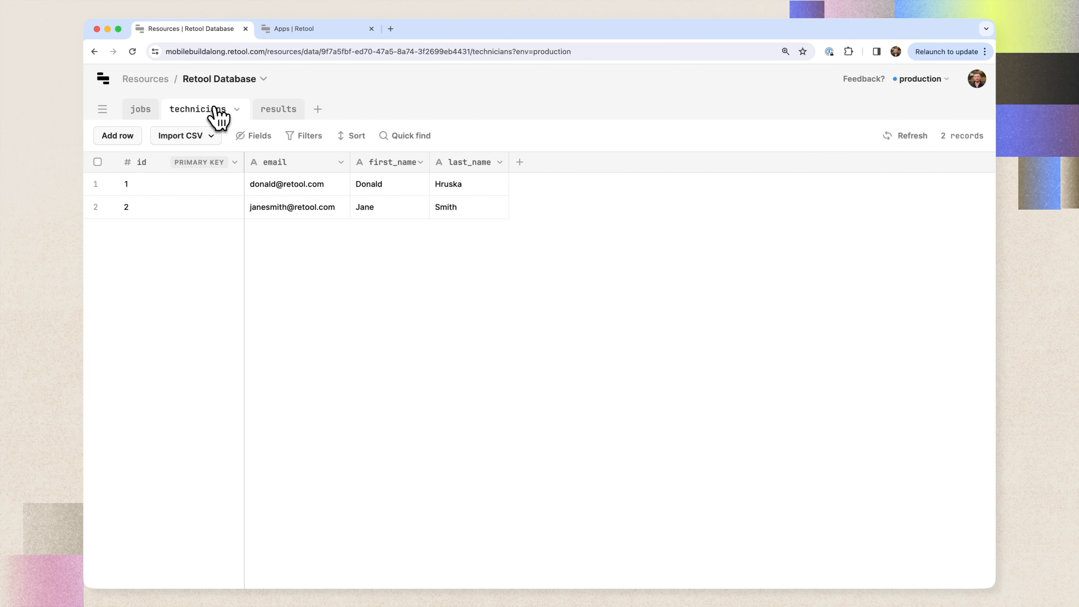
{"action": "left_click", "coordinate": [279, 110]}
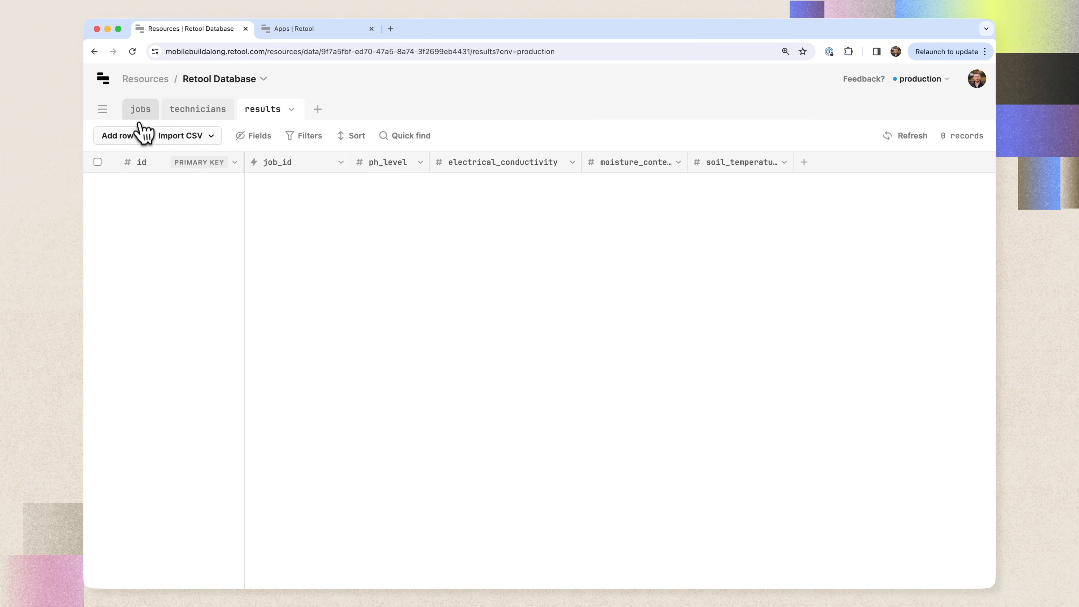
{"action": "left_click", "coordinate": [140, 109]}
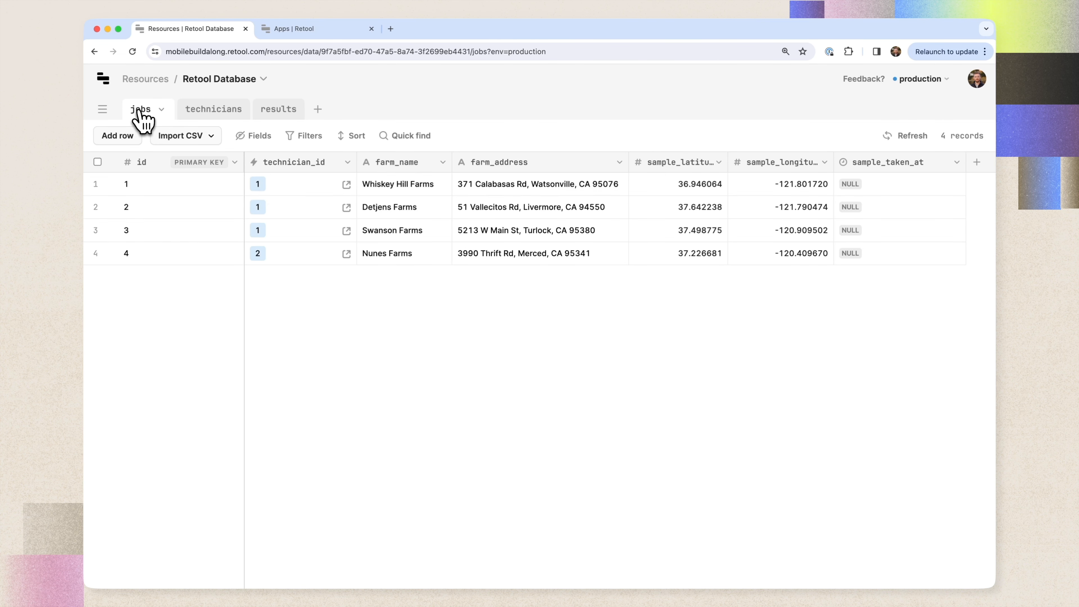
Create a phone-format mobile app named Soil Samples and dismiss the starter template suggestions.
{"action": "left_click", "coordinate": [310, 30]}
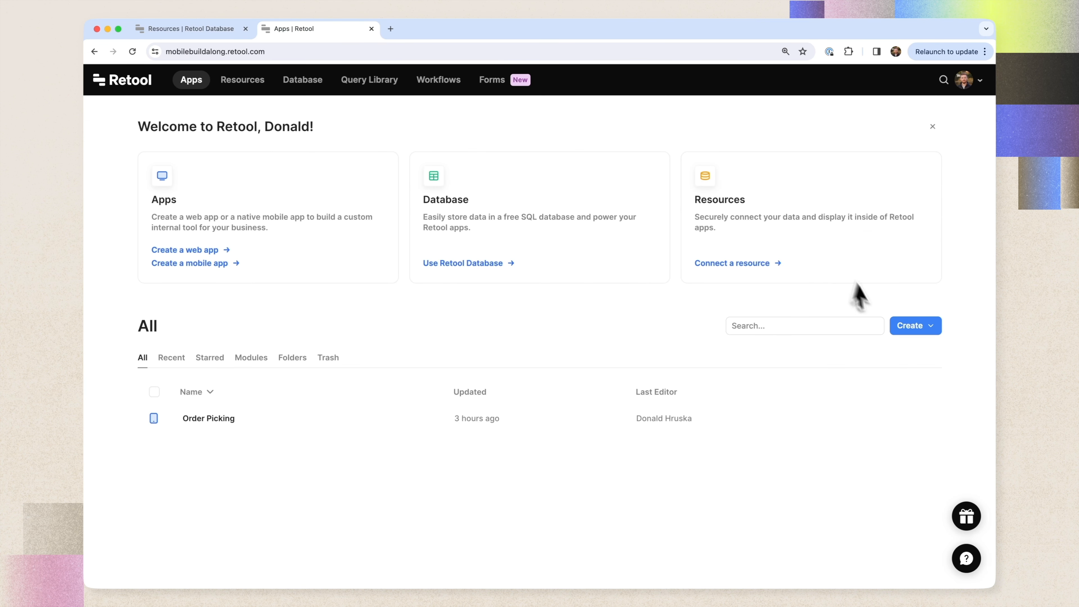
{"action": "left_click", "coordinate": [912, 325]}
{"action": "left_click", "coordinate": [854, 449]}
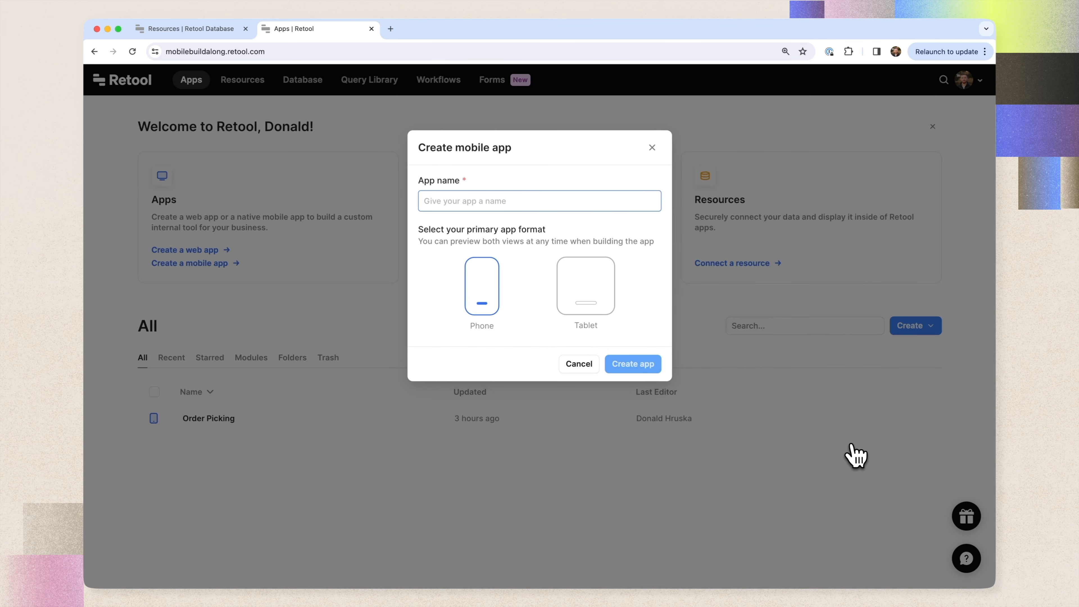
{"action": "type", "text": "Soil Samples"}
{"action": "key", "text": "Return"}
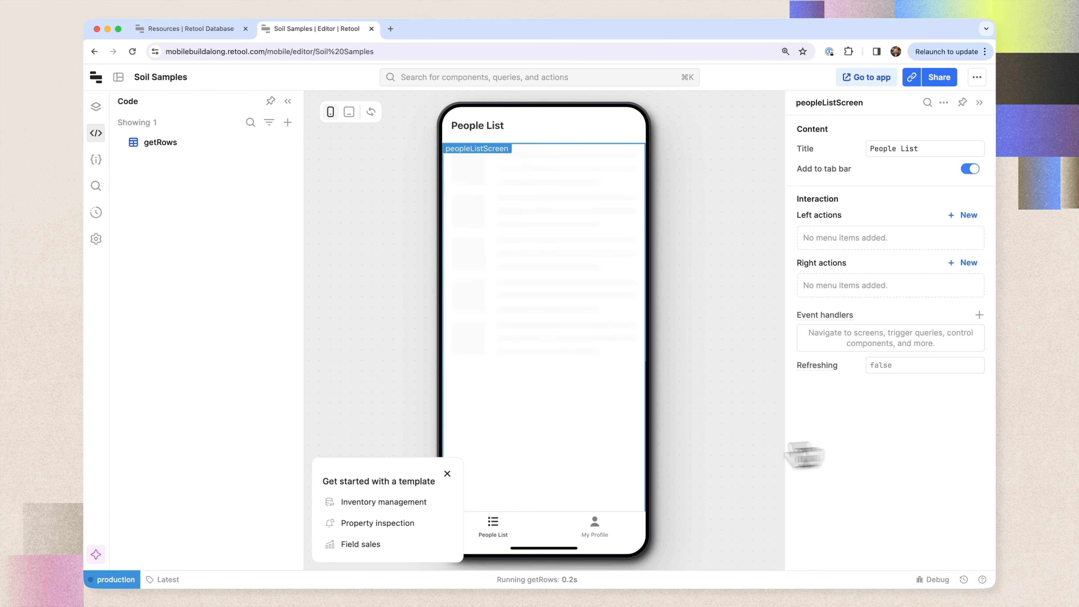
{"action": "left_click", "coordinate": [448, 474]}
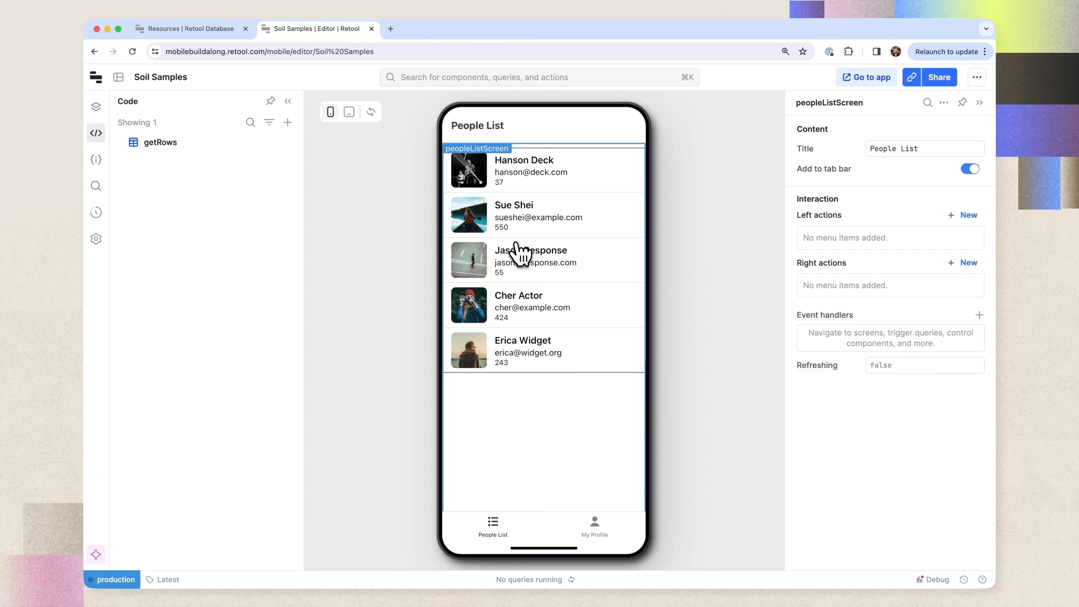
Check the jobs table, and inspect the current_user global in the Soil Samples app's state.
{"action": "left_click", "coordinate": [206, 30]}
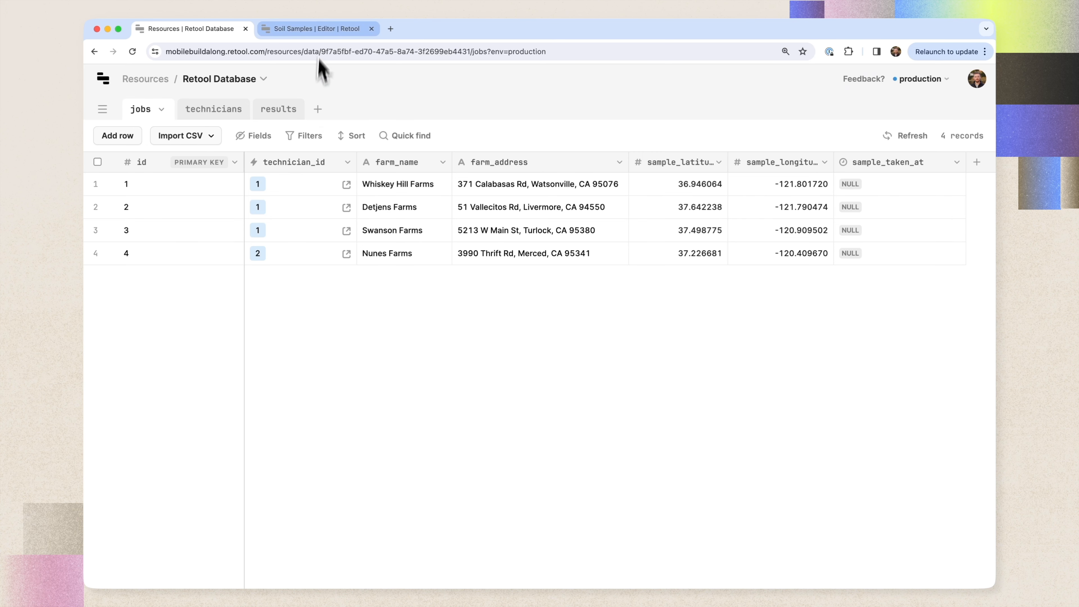
{"action": "left_click", "coordinate": [306, 29]}
{"action": "left_click", "coordinate": [96, 161]}
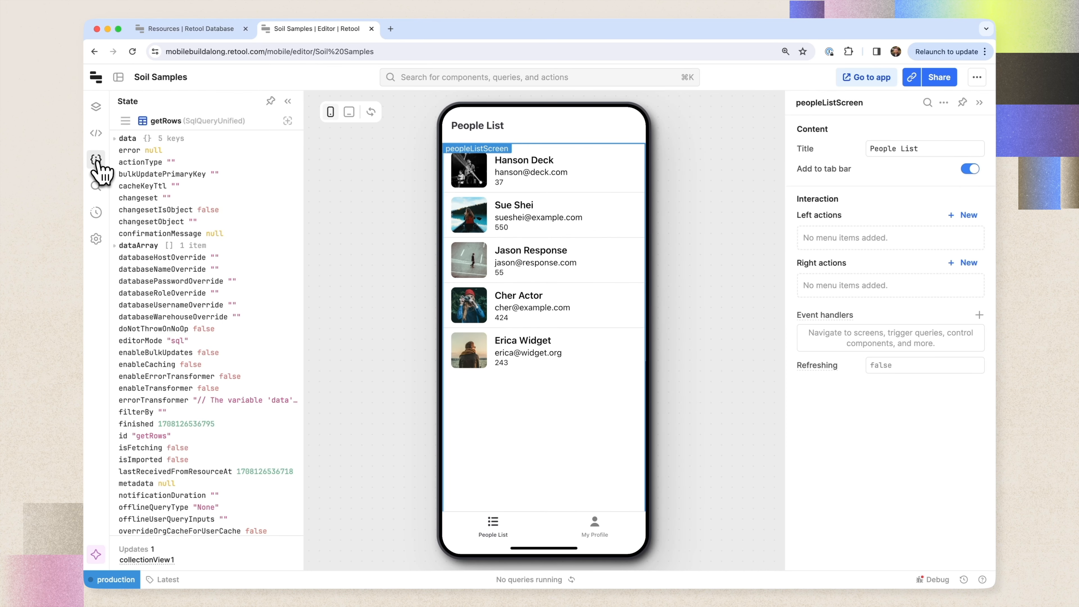
{"action": "left_click", "coordinate": [125, 121]}
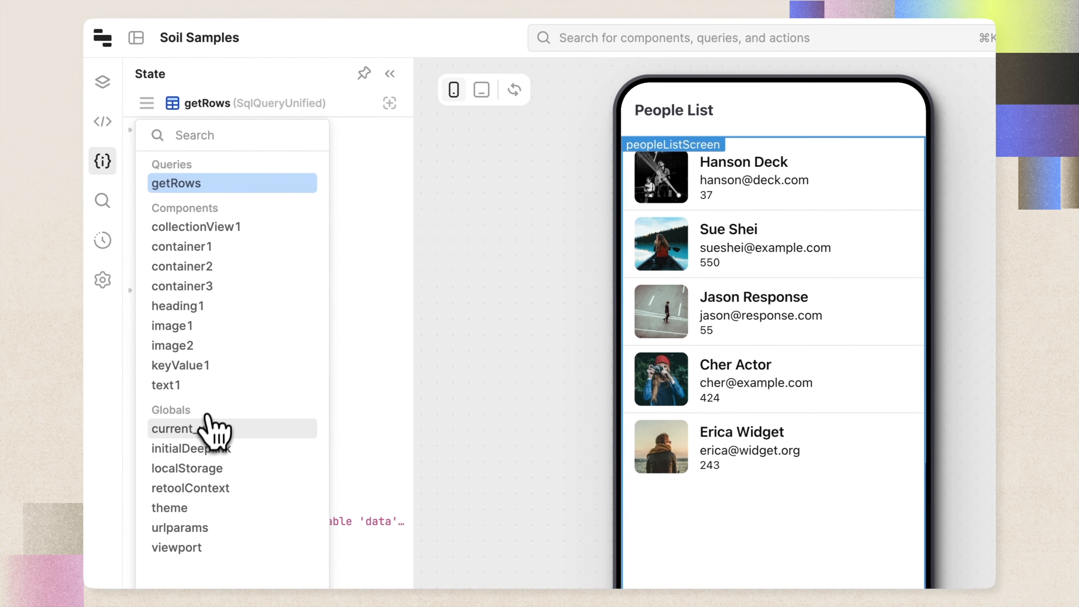
{"action": "left_click", "coordinate": [212, 428]}
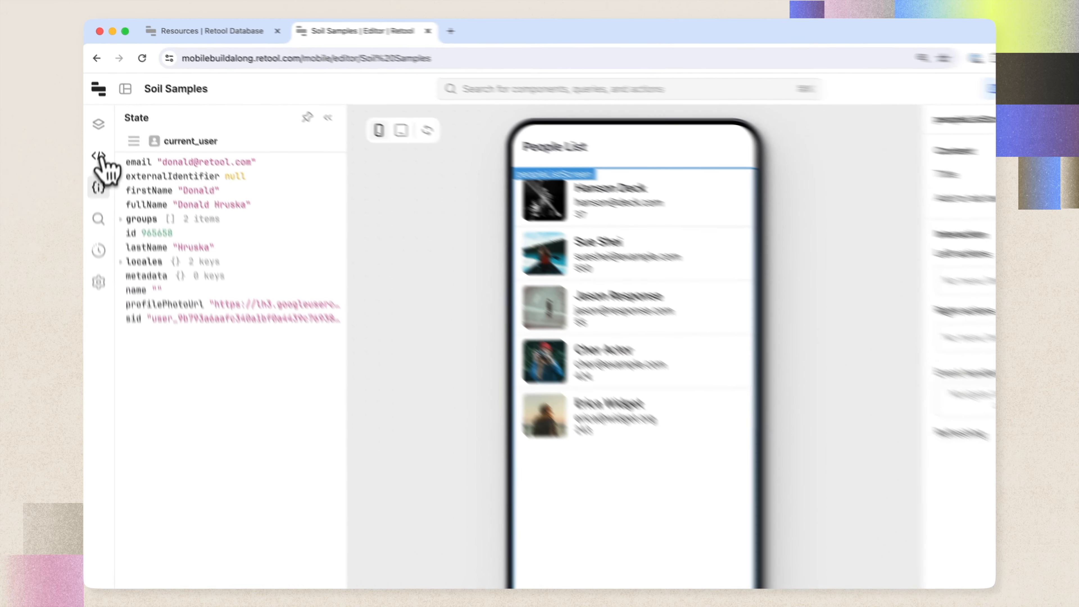
Add a new resource query to the Soil Samples app and set its resource to Retool Database.
{"action": "left_click", "coordinate": [96, 133]}
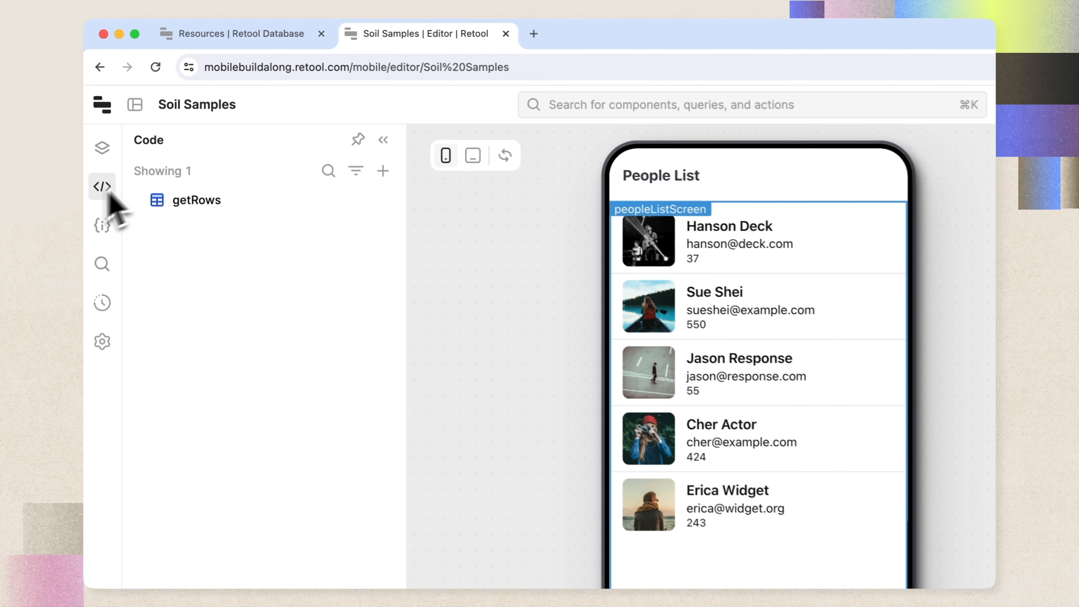
{"action": "left_click", "coordinate": [288, 122]}
{"action": "left_click", "coordinate": [433, 233]}
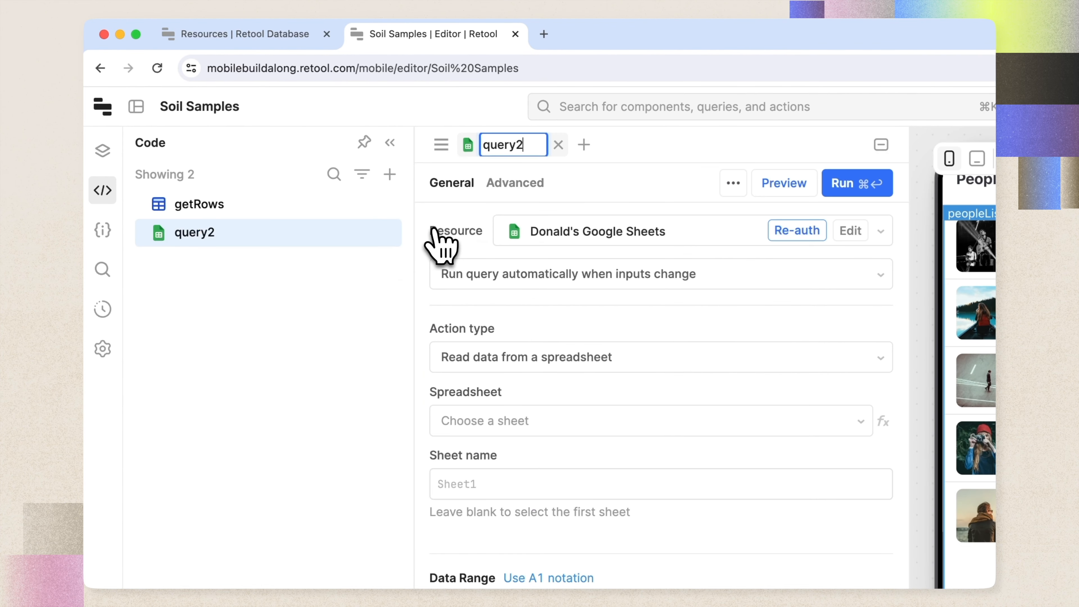
{"action": "left_click", "coordinate": [586, 234]}
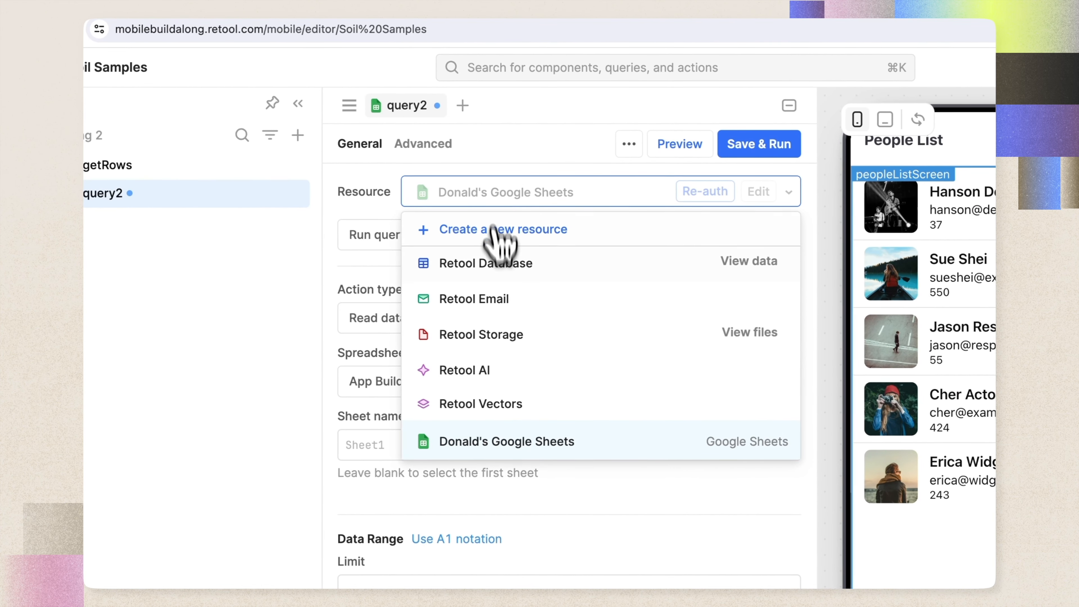
{"action": "left_click", "coordinate": [497, 272]}
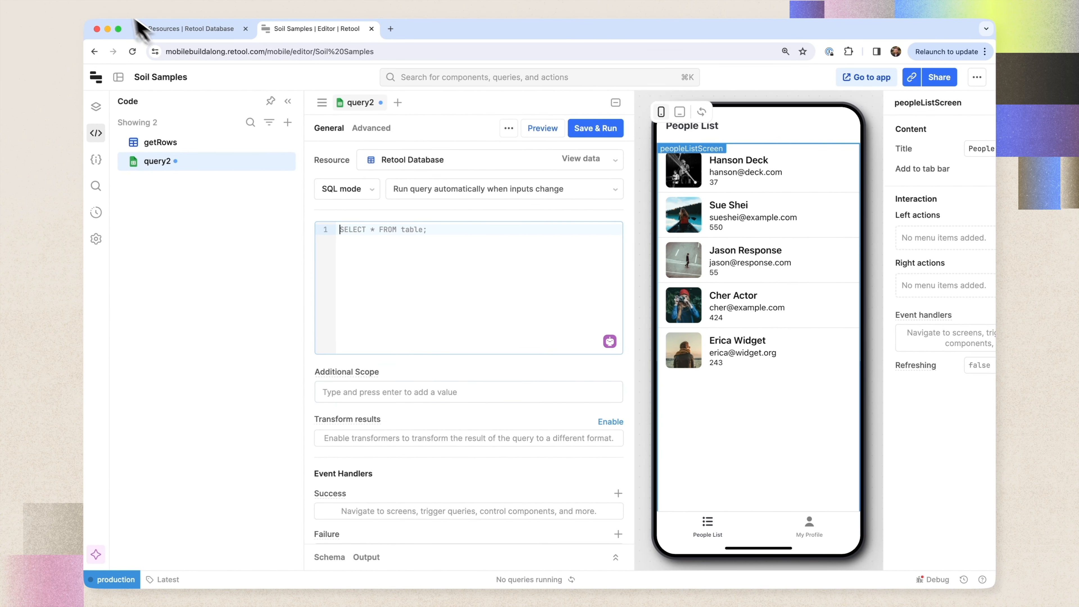
Check the jobs table, write the query as "select * from jobs;", and save and run it.
{"action": "left_click", "coordinate": [163, 33]}
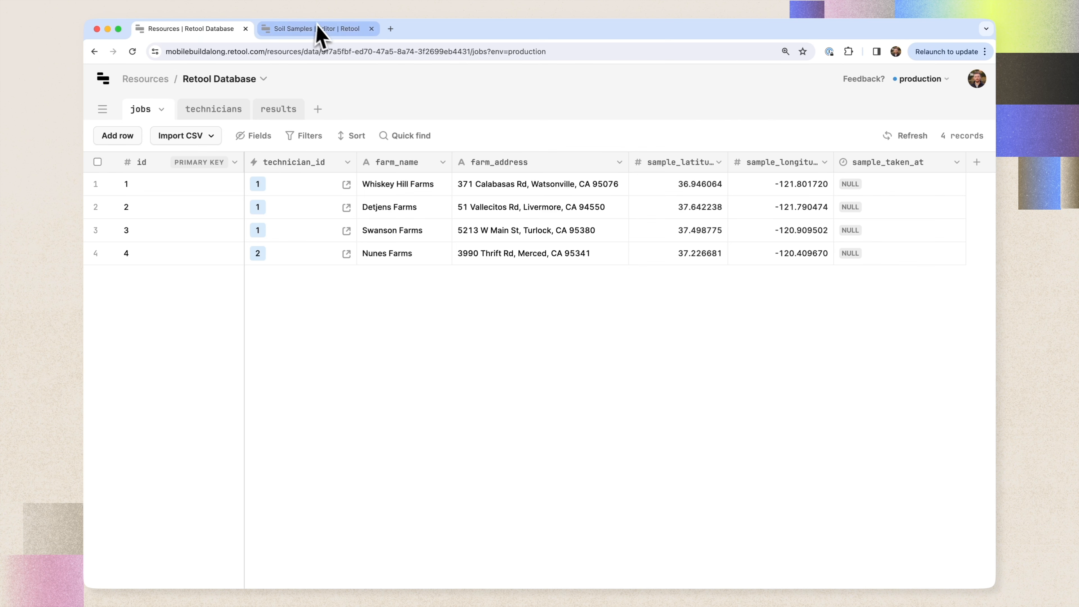
{"action": "left_click", "coordinate": [320, 31]}
{"action": "type", "text": "select * from jobs;"}
{"action": "key", "text": "super+s"}
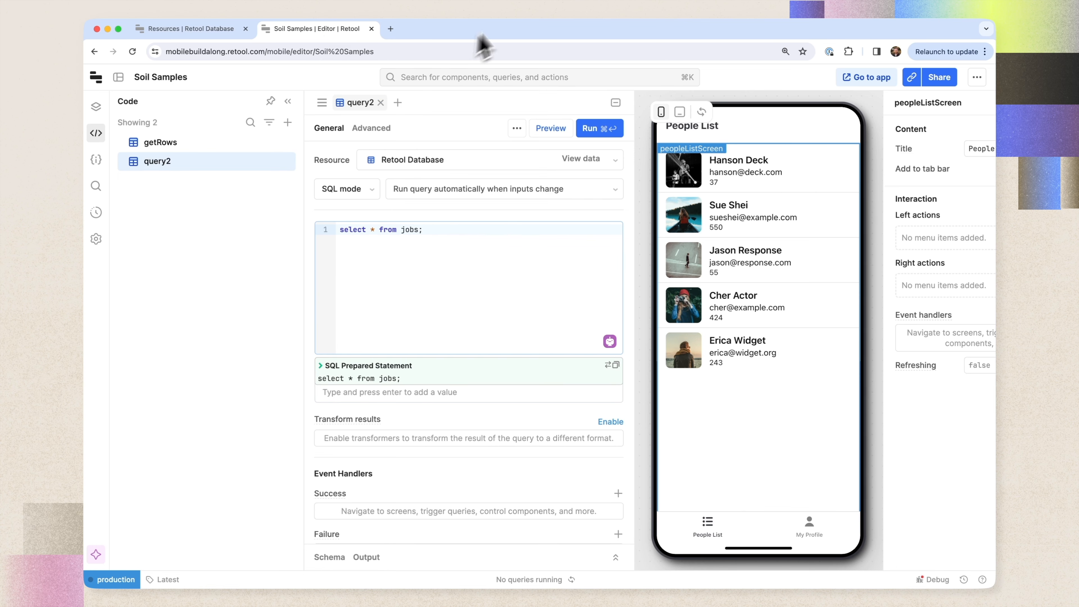
{"action": "left_click", "coordinate": [593, 128]}
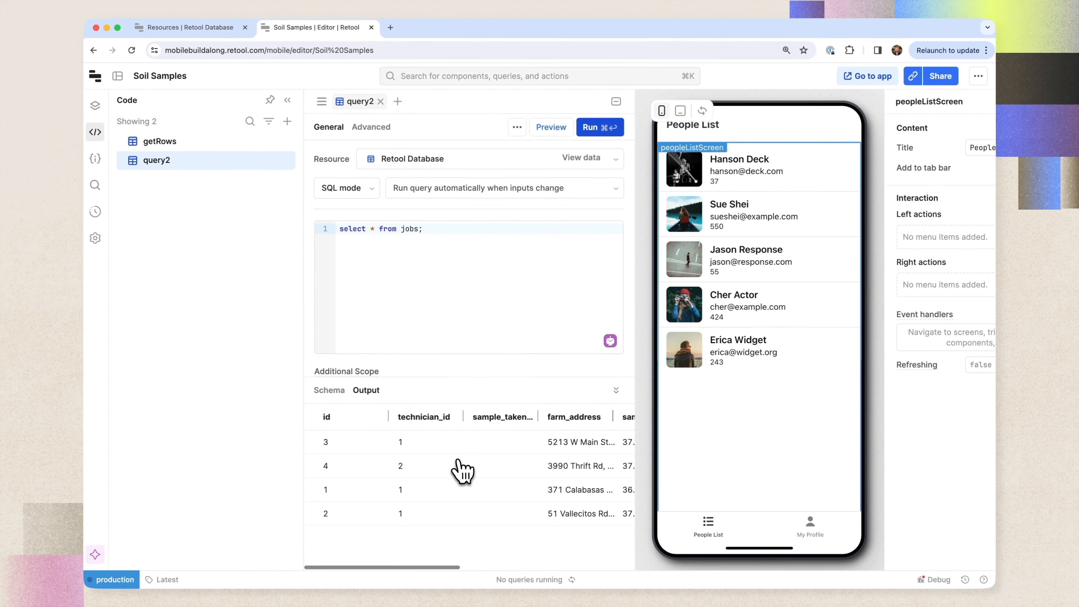
Review the technicians table and extend the query with "inner join technicians on technicians.id = jobs.technician_id".
{"action": "left_click", "coordinate": [206, 33]}
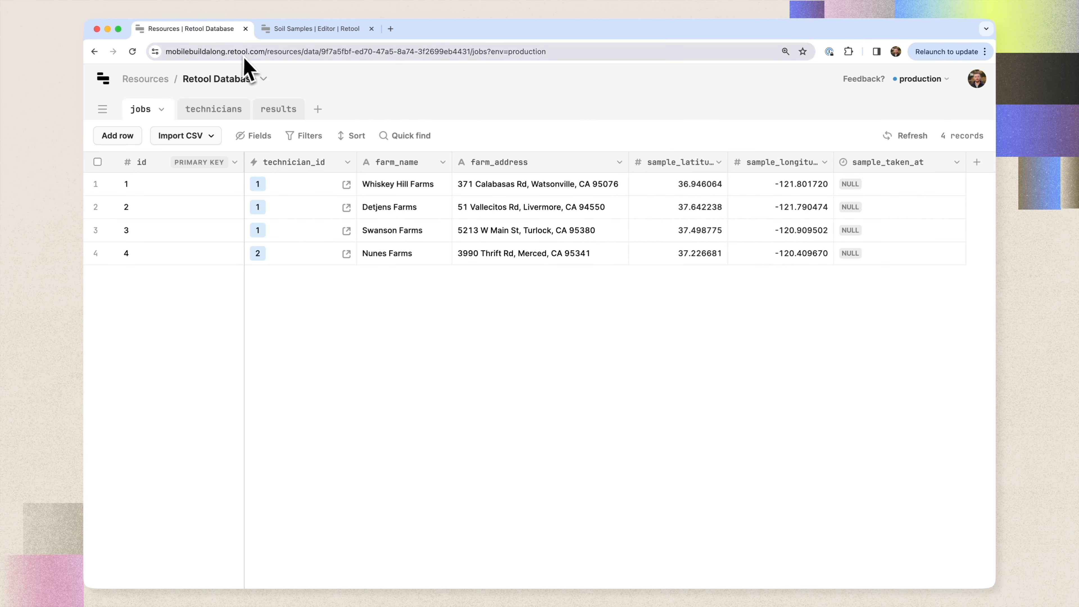
{"action": "left_click", "coordinate": [225, 112]}
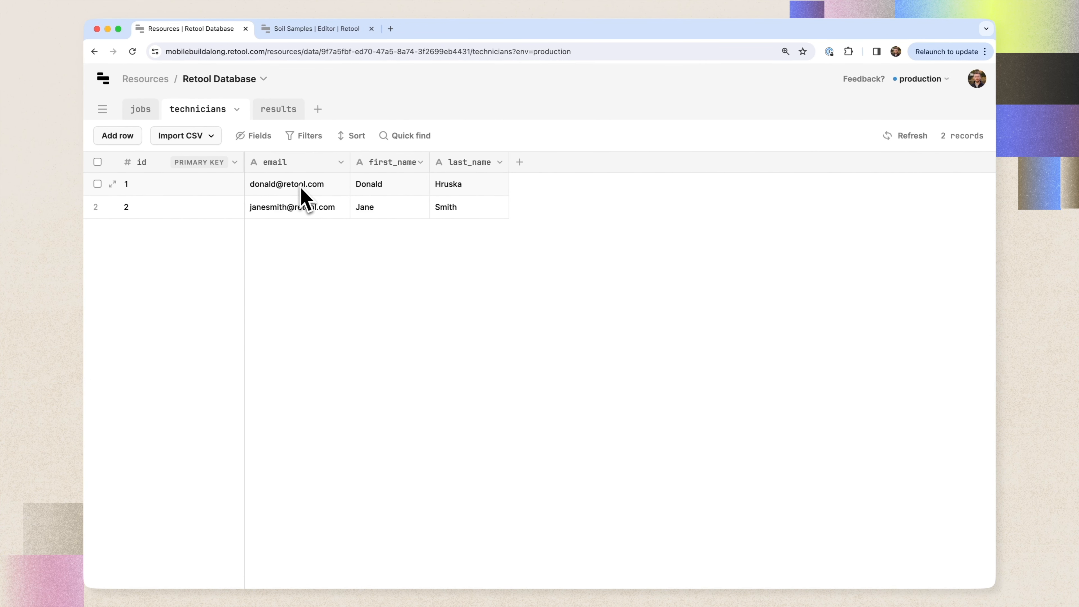
{"action": "left_click", "coordinate": [329, 32]}
{"action": "left_click", "coordinate": [452, 238]}
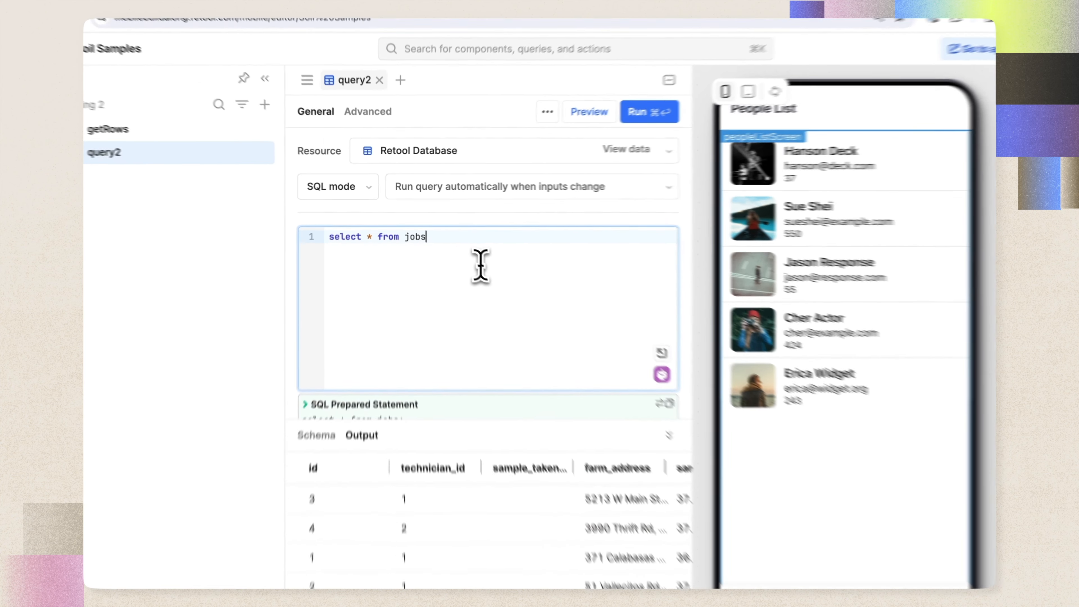
{"action": "key", "text": "Return"}
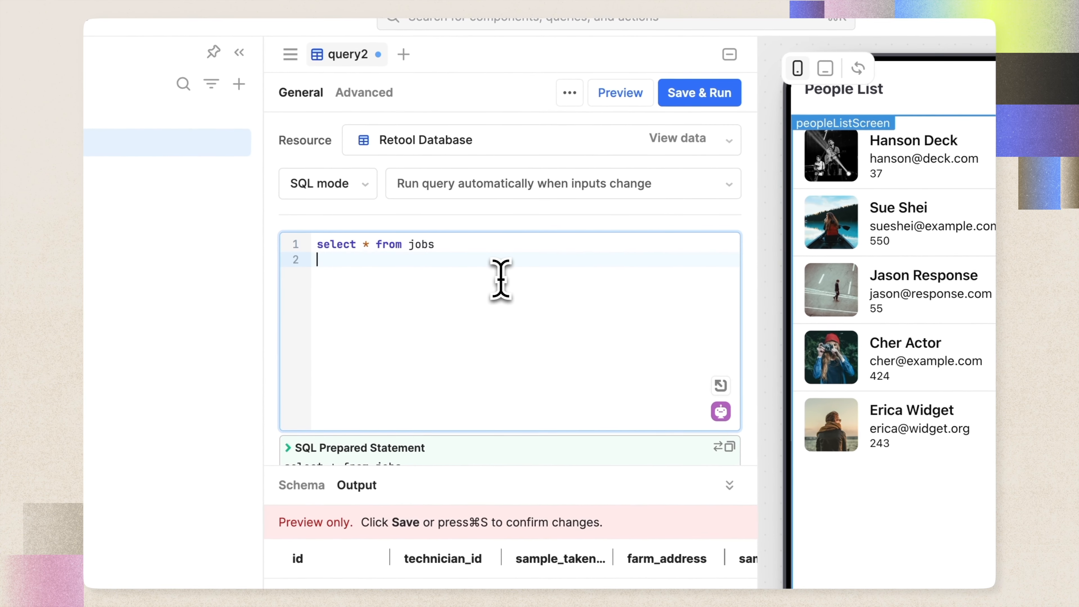
{"action": "type", "text": "inner join tech"}
{"action": "key", "text": "Down"}
{"action": "key", "text": "Return"}
{"action": "type", "text": "on tec"}
{"action": "key", "text": "Down"}
{"action": "key", "text": "Return"}
{"action": "type", "text": ".id = jobs.te"}
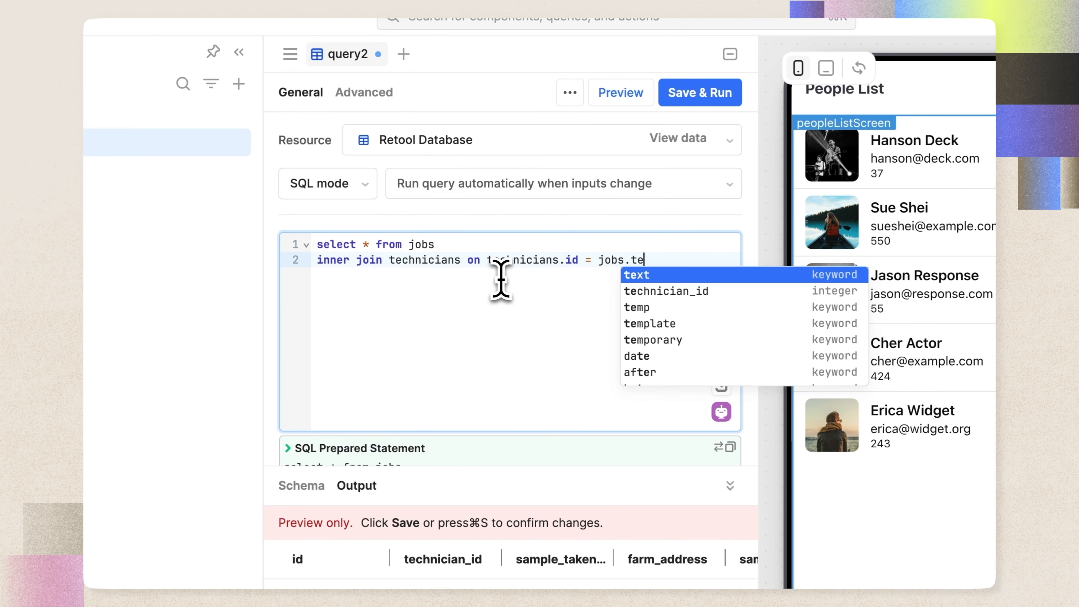
{"action": "key", "text": "Down"}
{"action": "key", "text": "Return"}
Filter the query with "where technicians.email = {{current_user.email}}" and sort it with "order by jobs.id asc".
{"action": "key", "text": "Return"}
{"action": "type", "text": "where te"}
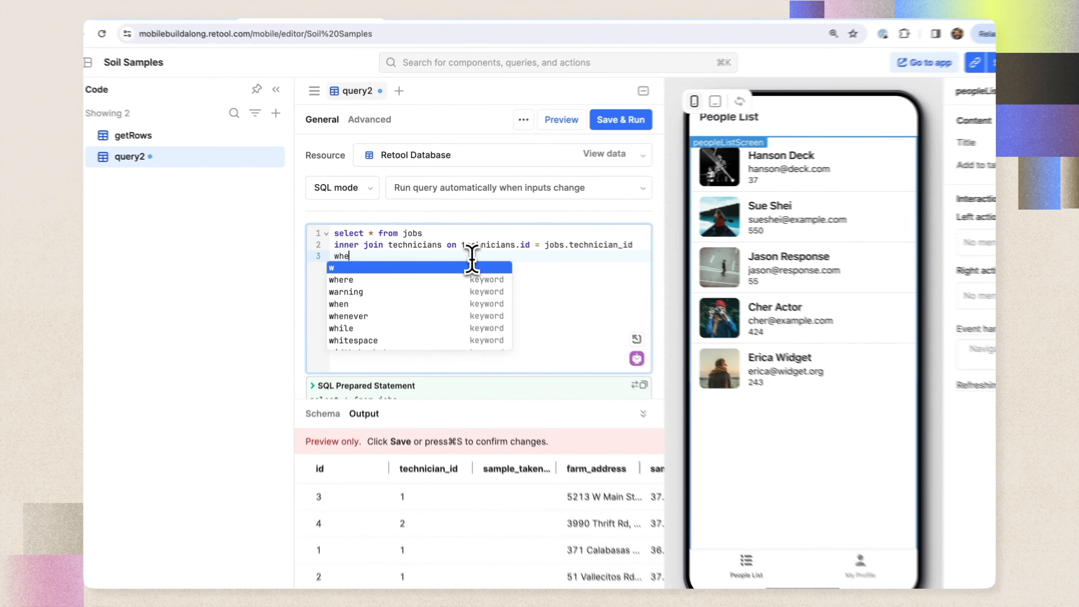
{"action": "type", "text": "ch"}
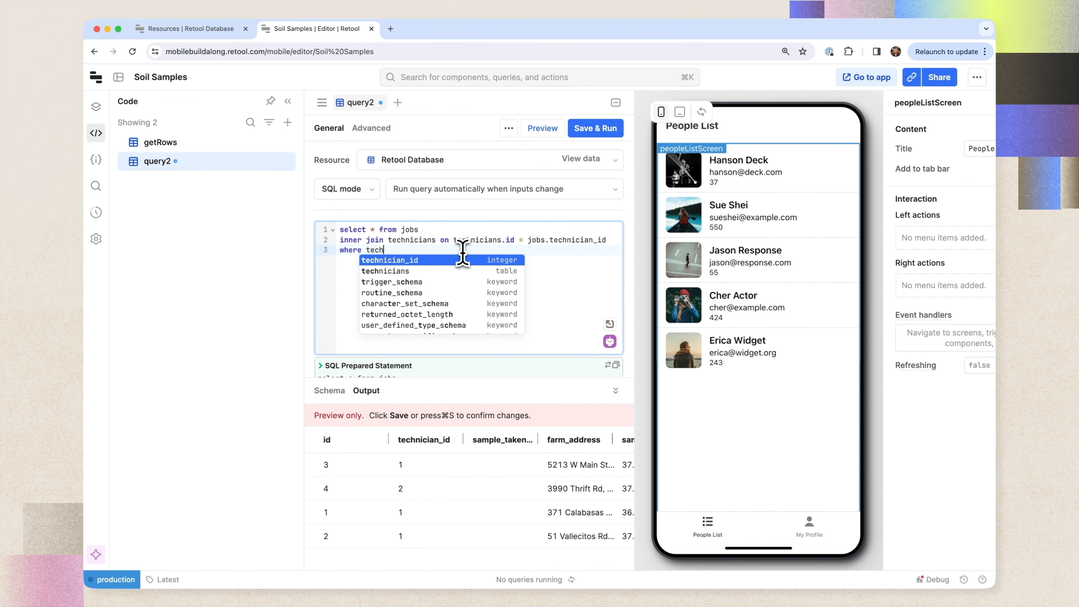
{"action": "type", "text": "nicians.email "}
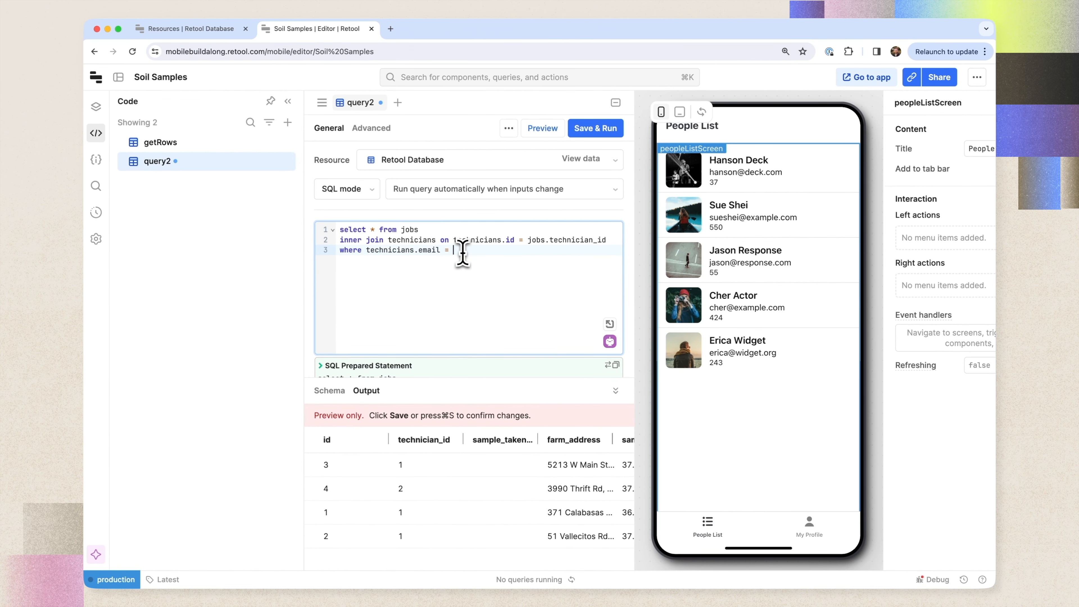
{"action": "type", "text": "= {{current_user"}
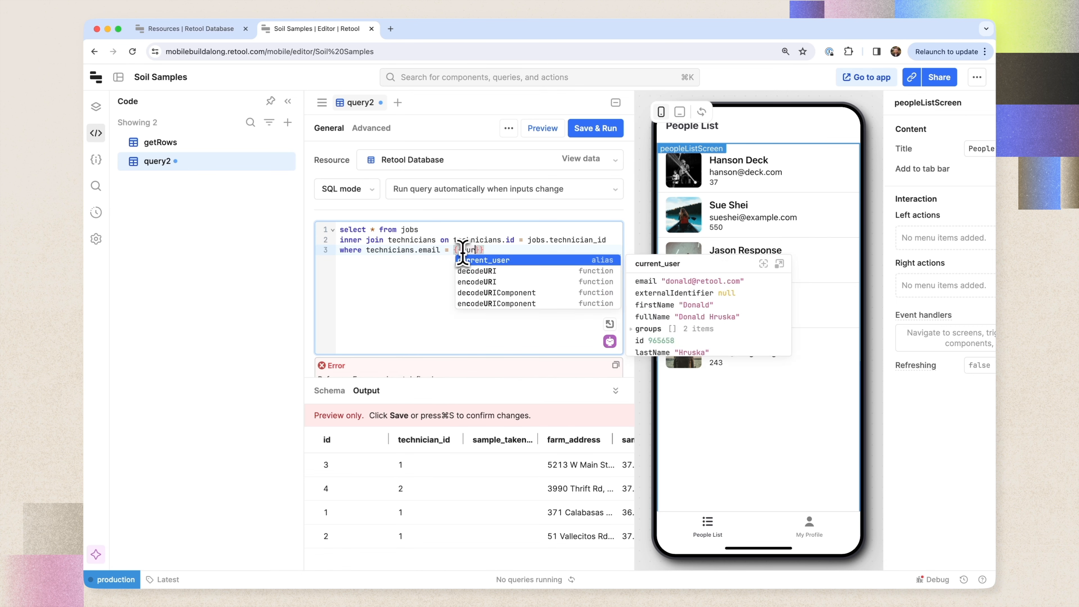
{"action": "type", "text": ".email"}
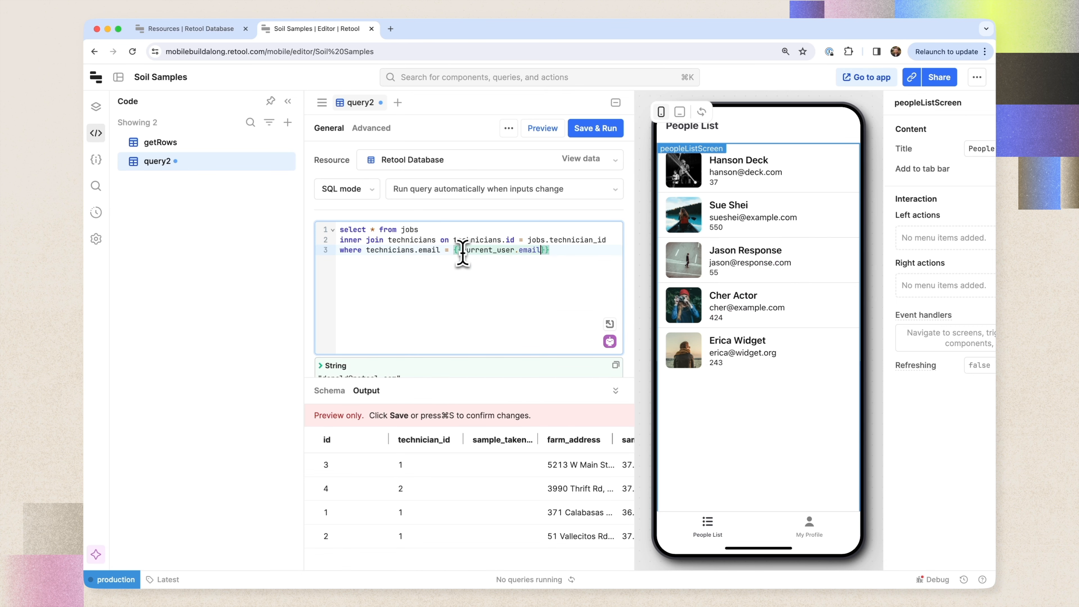
{"action": "mouse_move", "coordinate": [496, 254]}
{"action": "scroll", "coordinate": [527, 225], "scroll_direction": "down", "scroll_amount": 1}
{"action": "scroll", "coordinate": [527, 225], "scroll_direction": "up", "scroll_amount": 1}
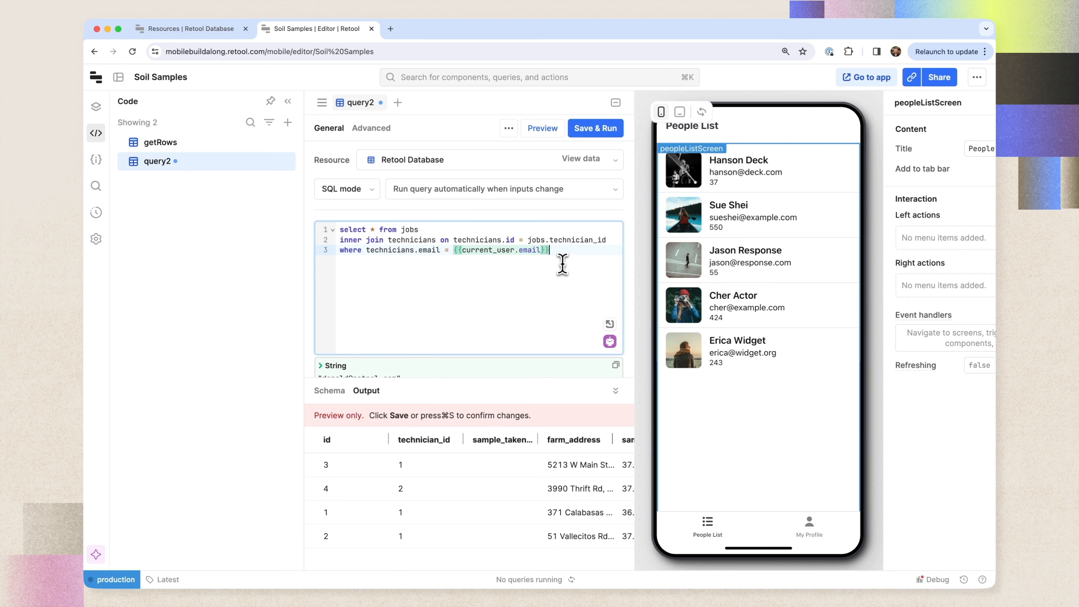
{"action": "type", "text": "order "}
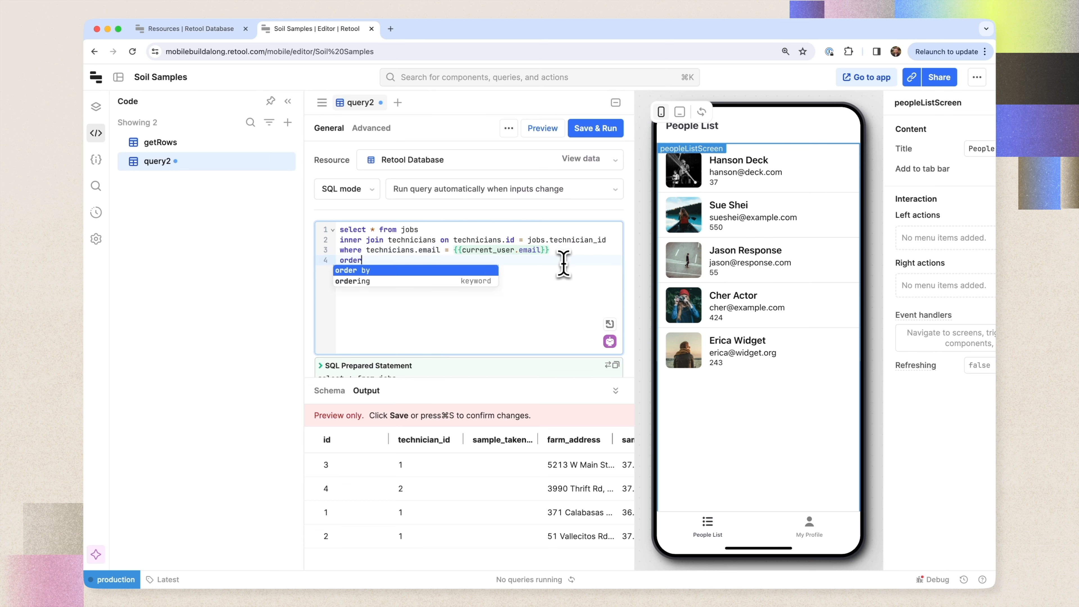
{"action": "type", "text": "by jobs.id asc"}
Limit the query's selected columns to jobs.*, save and run it, and look through its output.
{"action": "key", "text": "Up"}
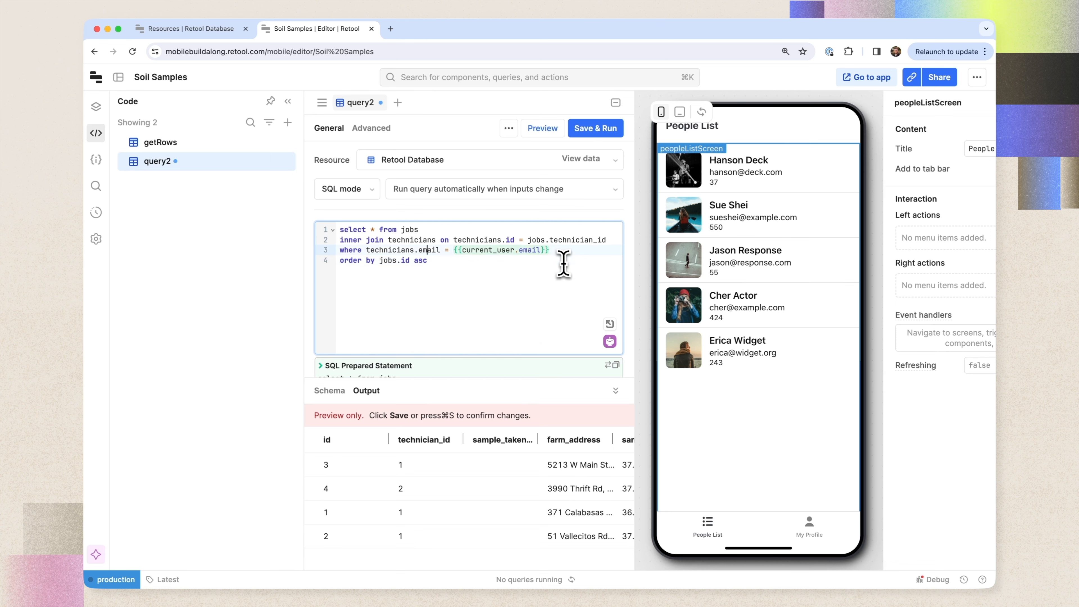
{"action": "type", "text": "obs."}
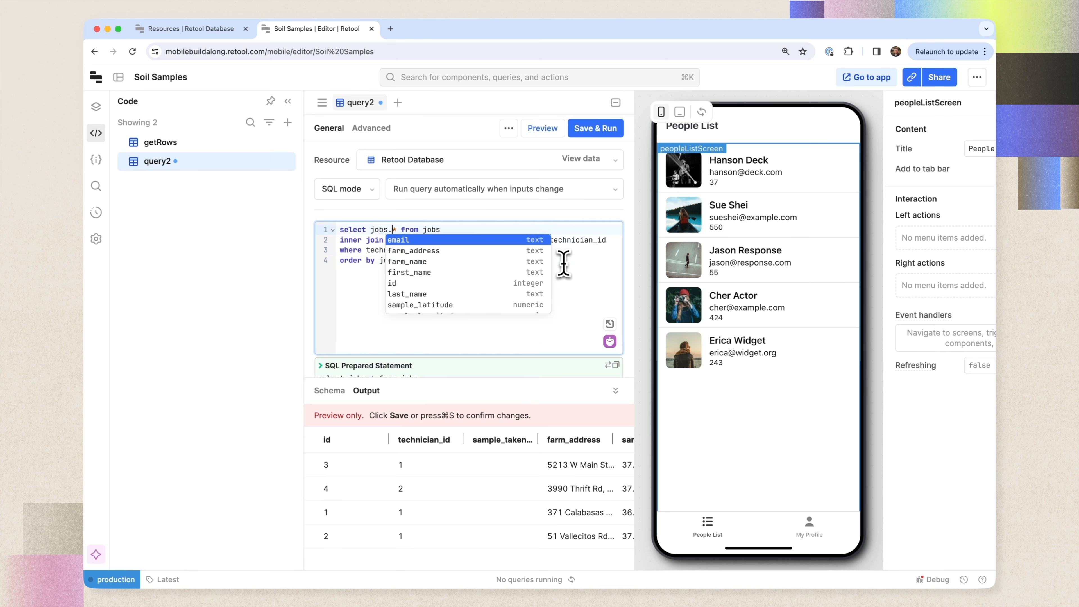
{"action": "left_click", "coordinate": [612, 129]}
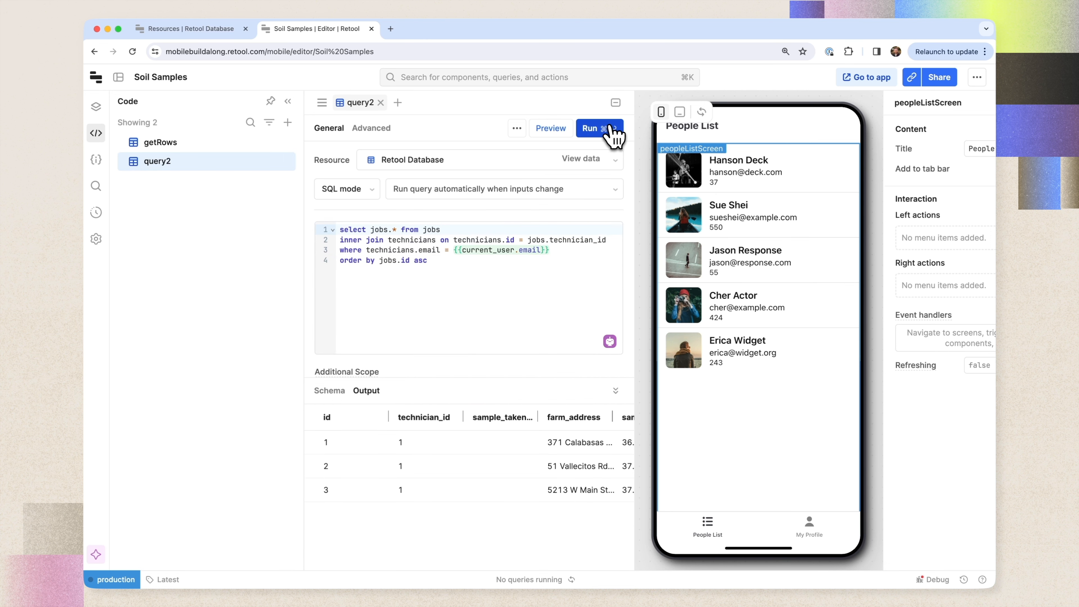
{"action": "scroll", "coordinate": [406, 470], "scroll_direction": "right", "scroll_amount": 5}
{"action": "scroll", "coordinate": [409, 472], "scroll_direction": "left", "scroll_amount": 5}
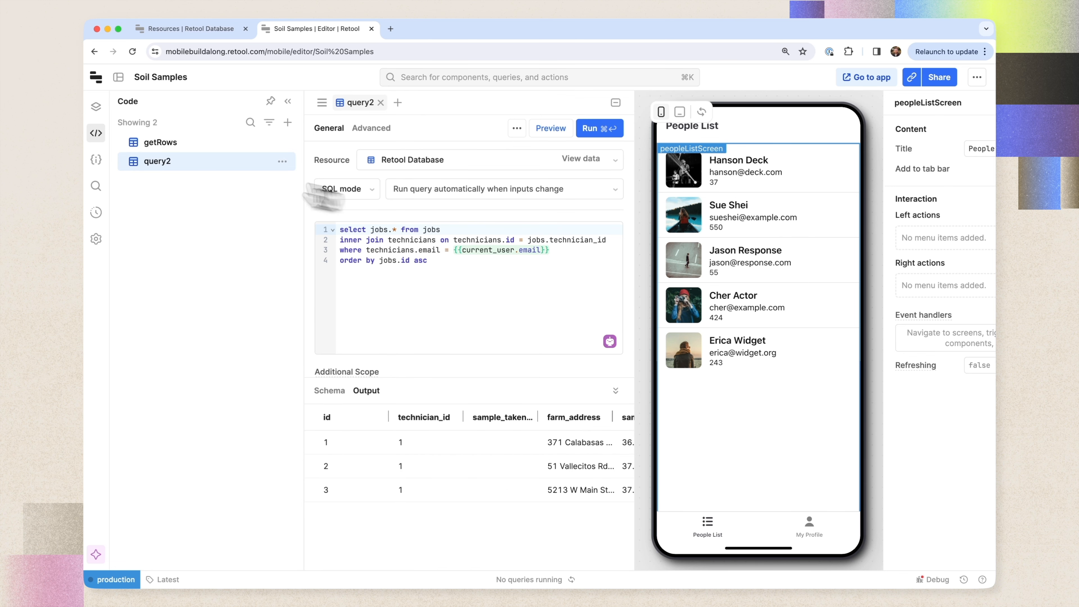
Rename query2 as listJobs and collapse the query editor.
{"action": "right_click", "coordinate": [164, 172]}
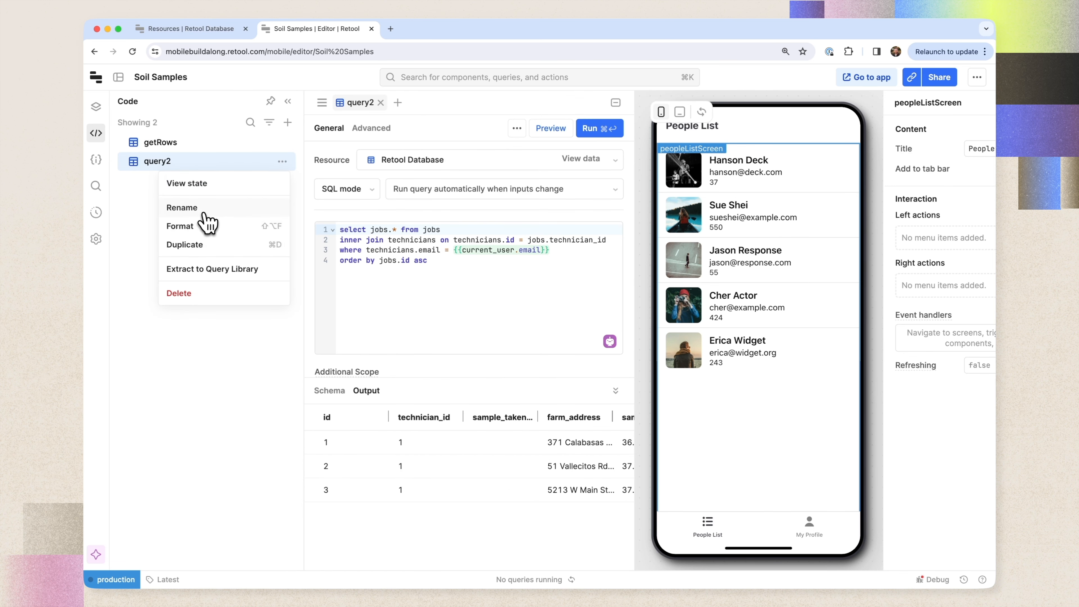
{"action": "left_click", "coordinate": [204, 213]}
{"action": "key", "text": "Return"}
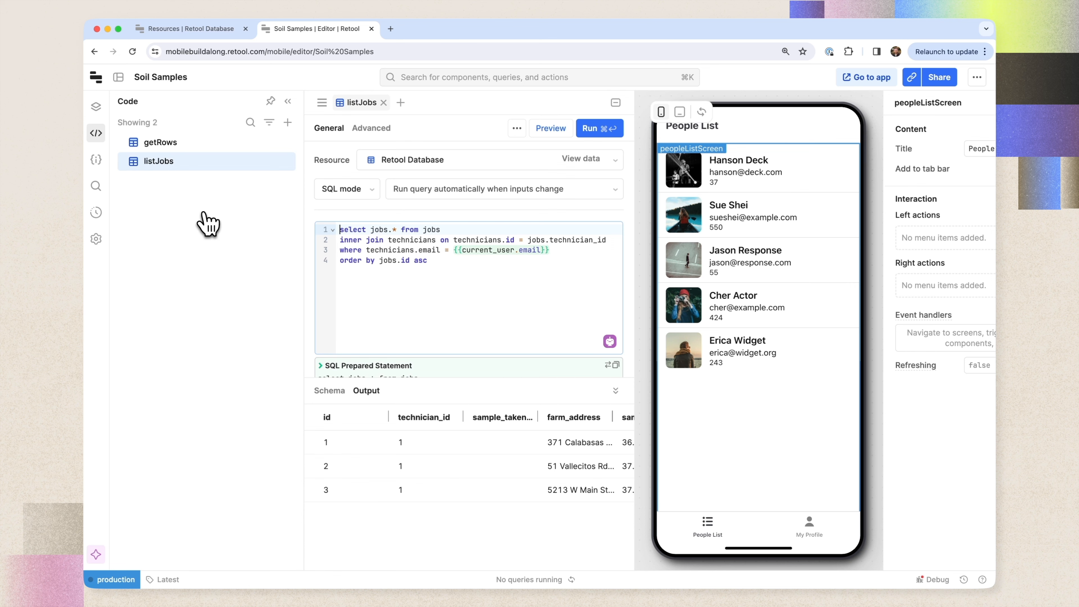
{"action": "left_click", "coordinate": [616, 103]}
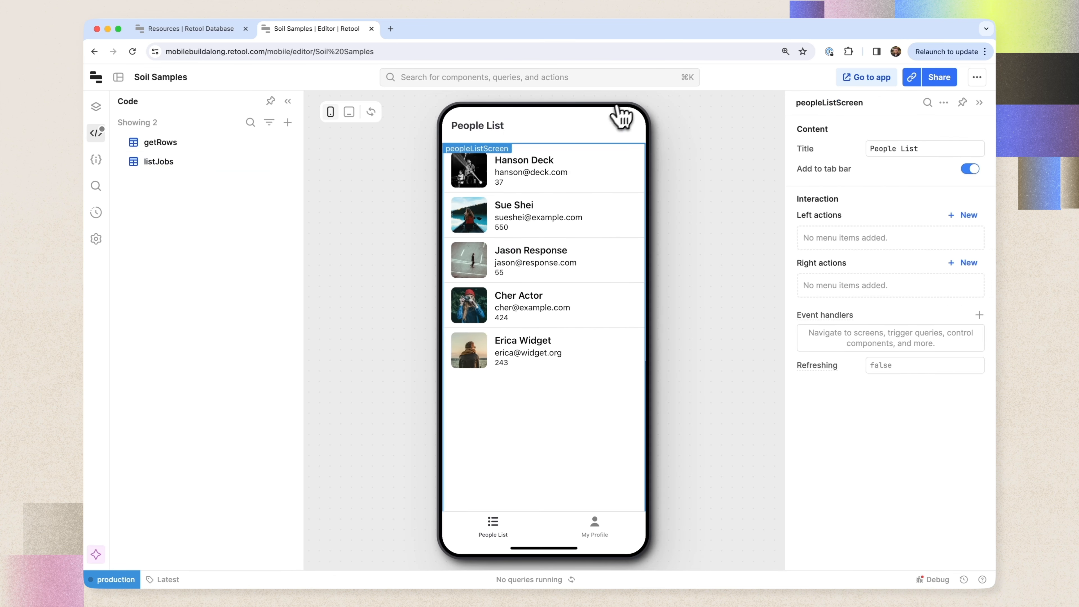
{"action": "left_click", "coordinate": [163, 164]}
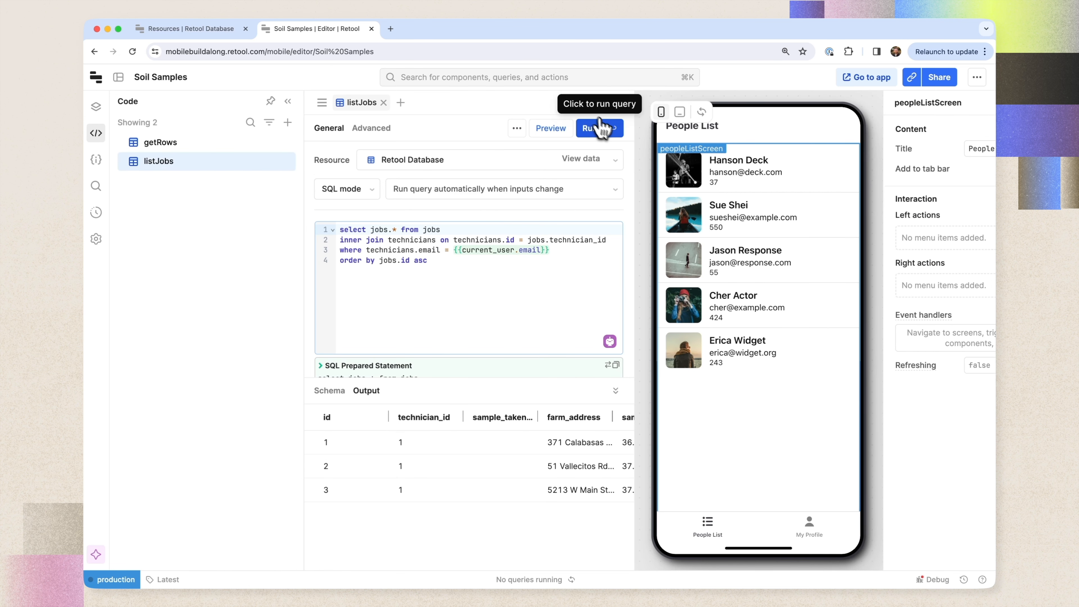
{"action": "left_click", "coordinate": [616, 103]}
Set the People List collection view's data source to {{listJobs.data}} and reload the editor page.
{"action": "left_click", "coordinate": [531, 265]}
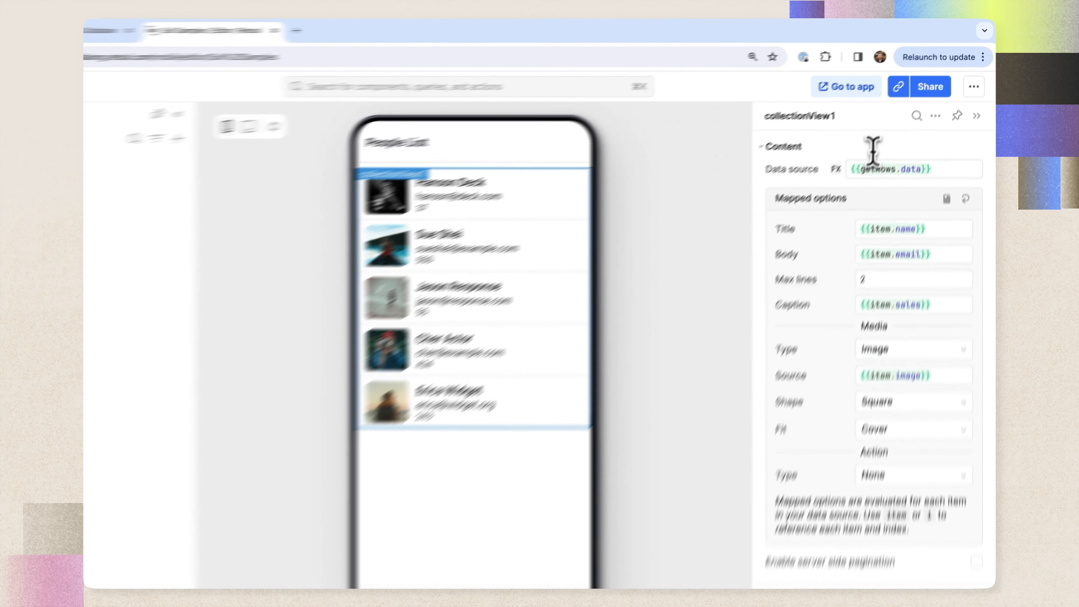
{"action": "double_click", "coordinate": [893, 145]}
{"action": "type", "text": "listJ"}
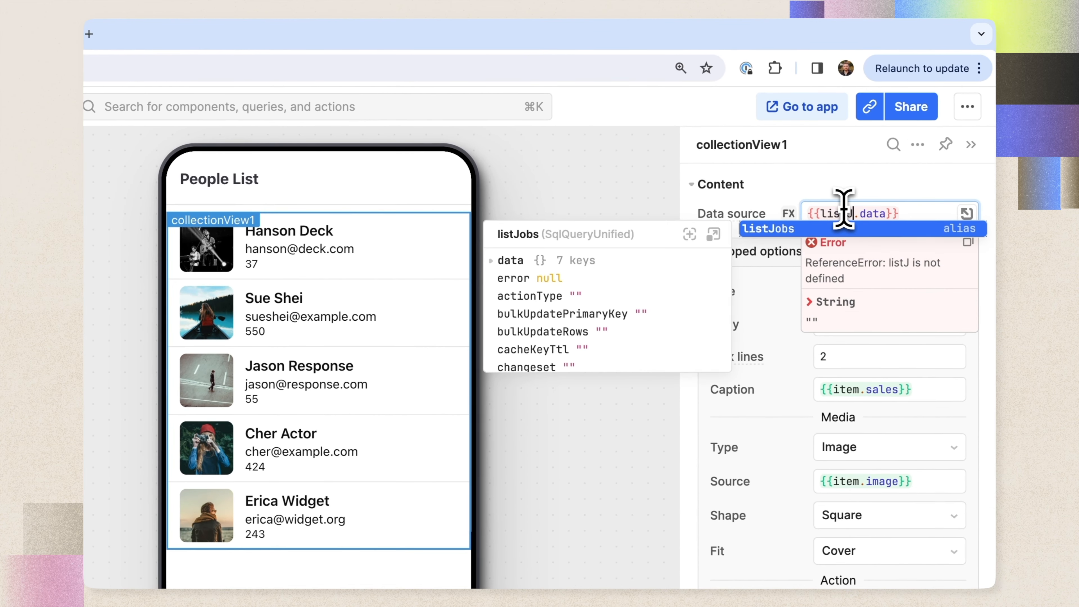
{"action": "key", "text": "Tab"}
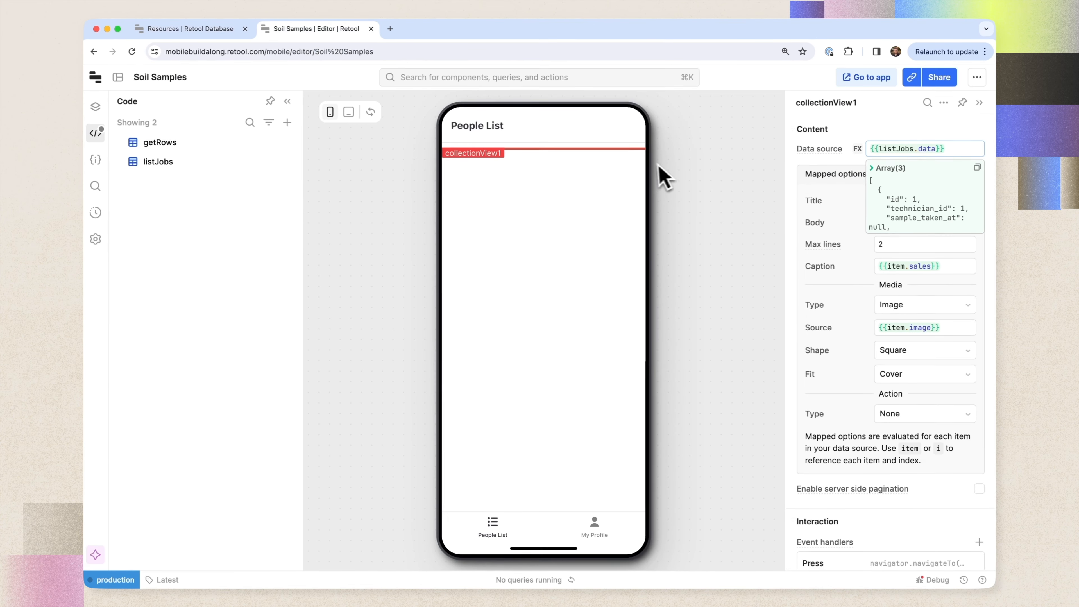
{"action": "key", "text": "super+r"}
Check the jobs table's columns in the Retool Database and select the collection view in the Soil Samples app.
{"action": "key", "text": "ctrl+shift+Tab"}
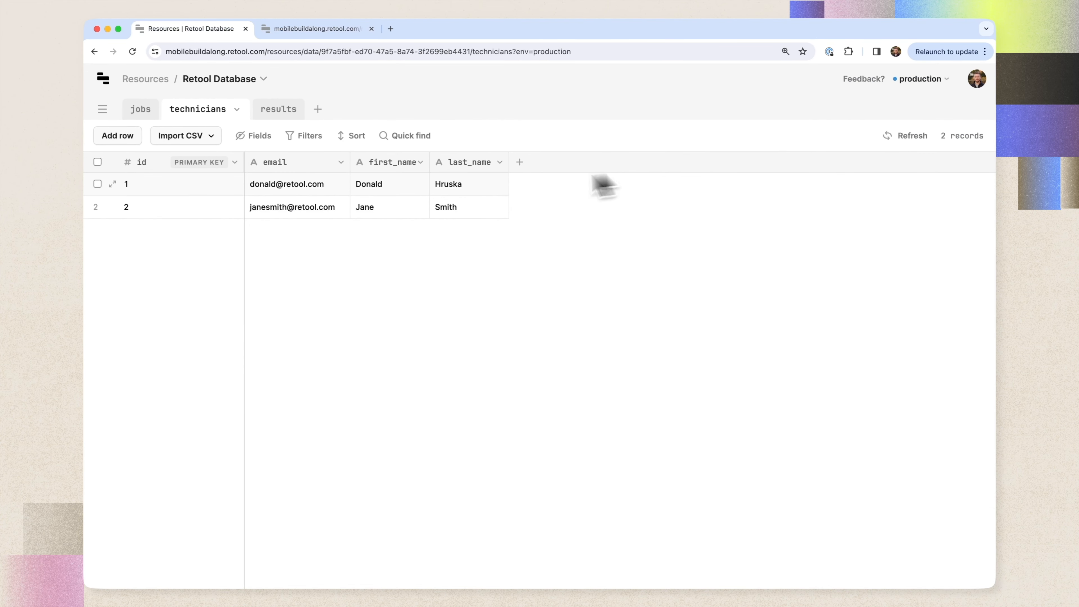
{"action": "left_click", "coordinate": [140, 109]}
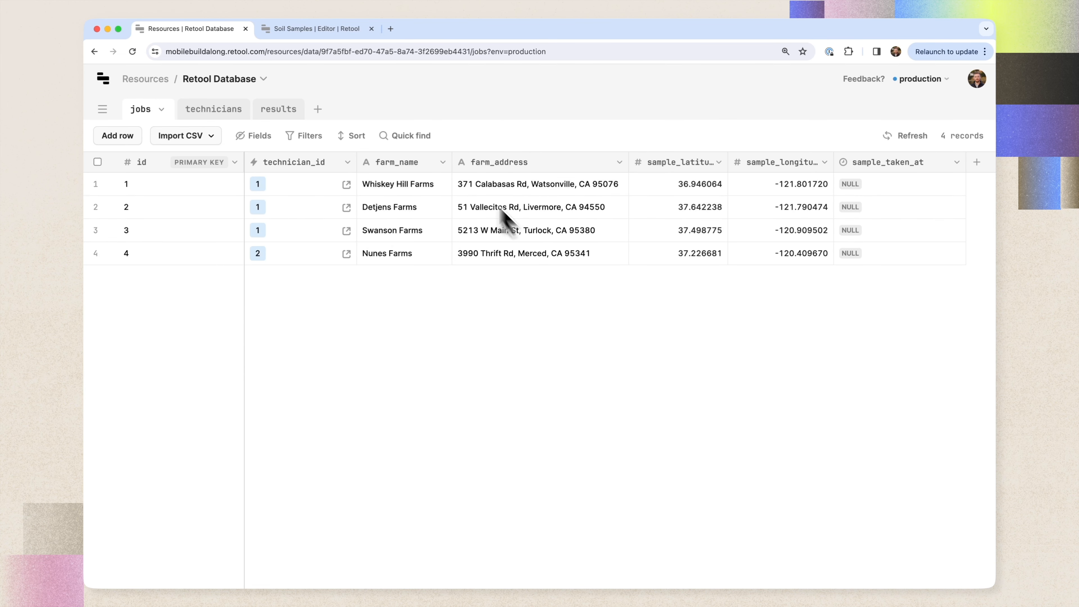
{"action": "left_click", "coordinate": [309, 29]}
{"action": "left_click", "coordinate": [603, 252]}
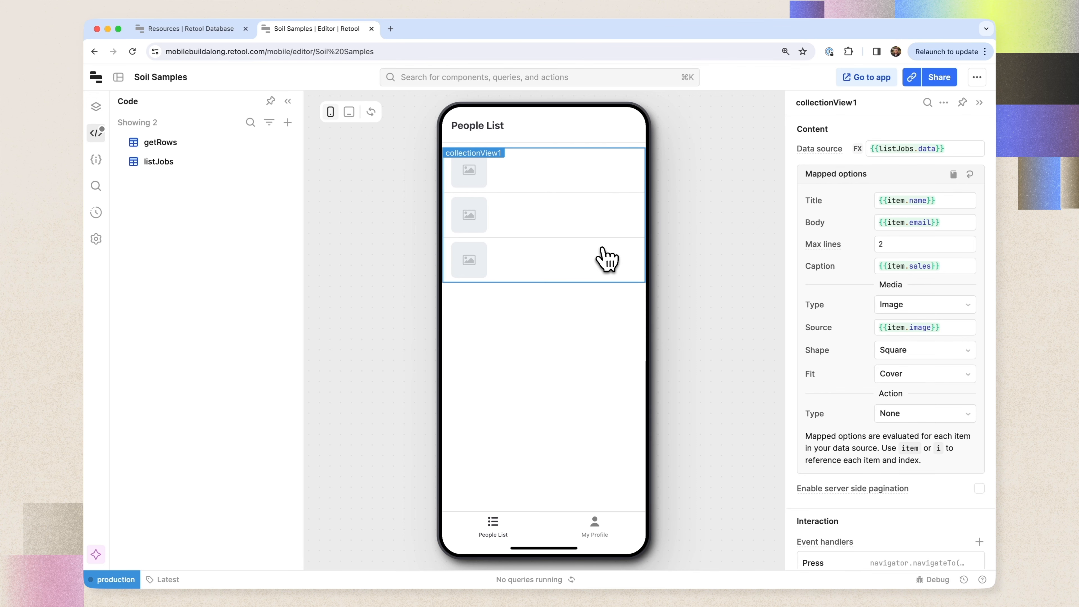
{"action": "left_click", "coordinate": [213, 29]}
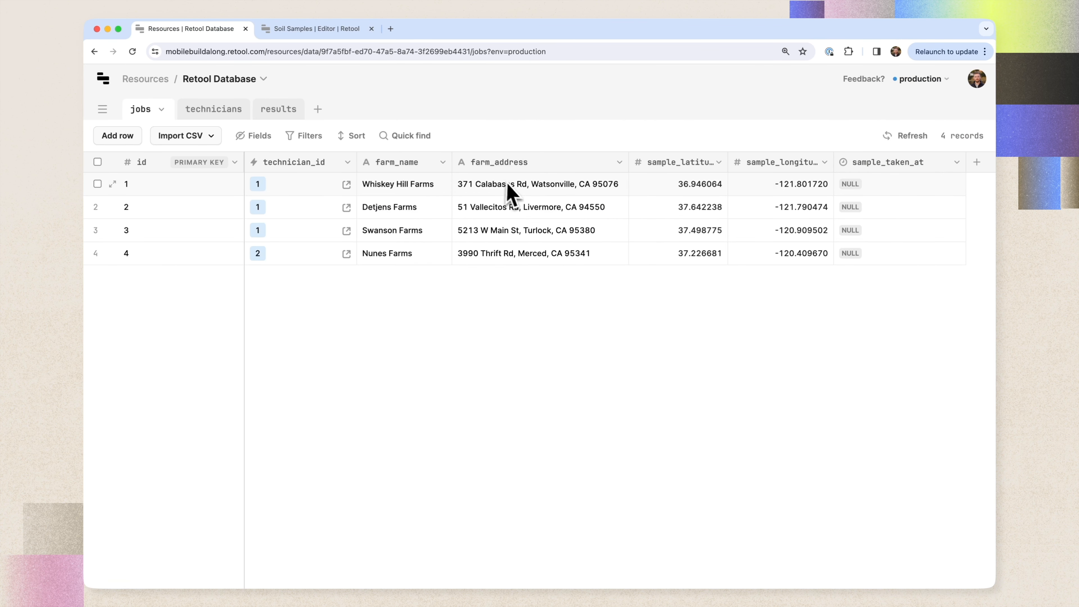
{"action": "left_click", "coordinate": [317, 29]}
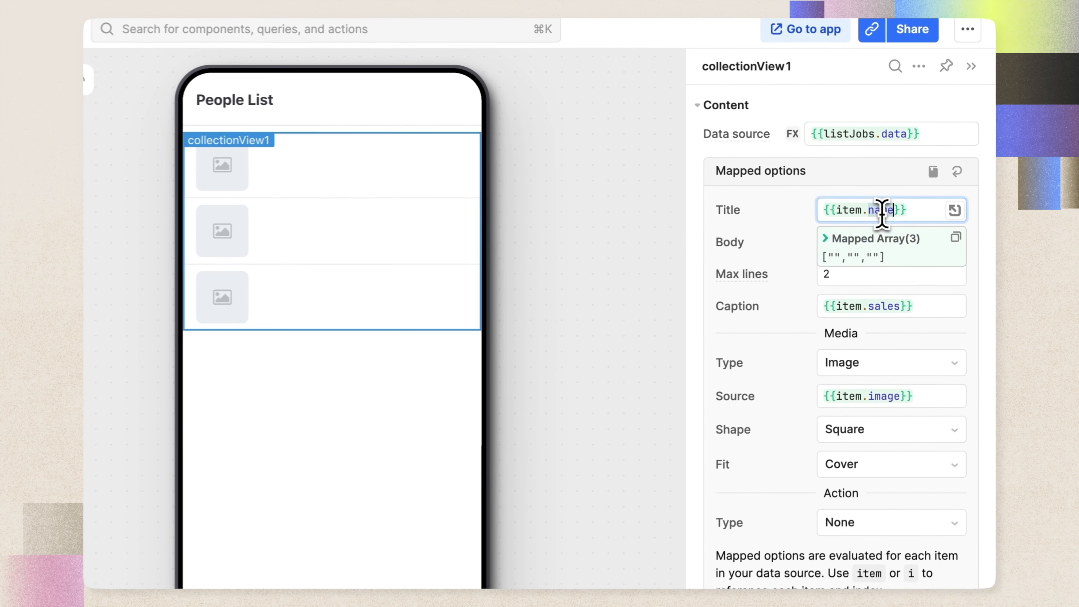
Map the collection view's title to {{item.farm_name}} and its body to {{item.farm_address}}.
{"action": "double_click", "coordinate": [884, 214]}
{"action": "type", "text": "f"}
{"action": "key", "text": "Down"}
{"action": "key", "text": "Return"}
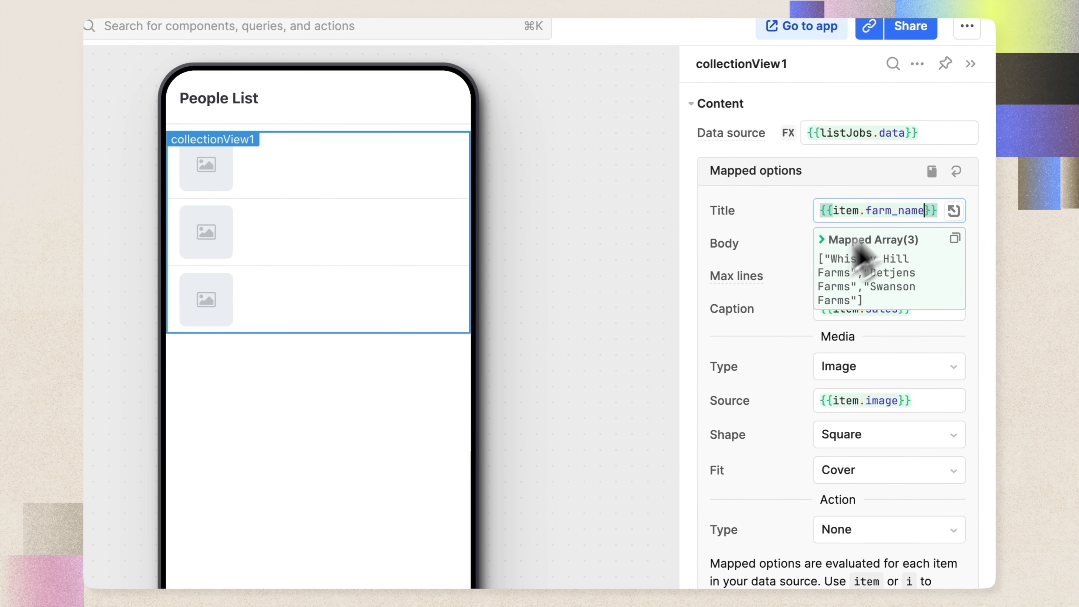
{"action": "double_click", "coordinate": [872, 238]}
{"action": "type", "text": "ad"}
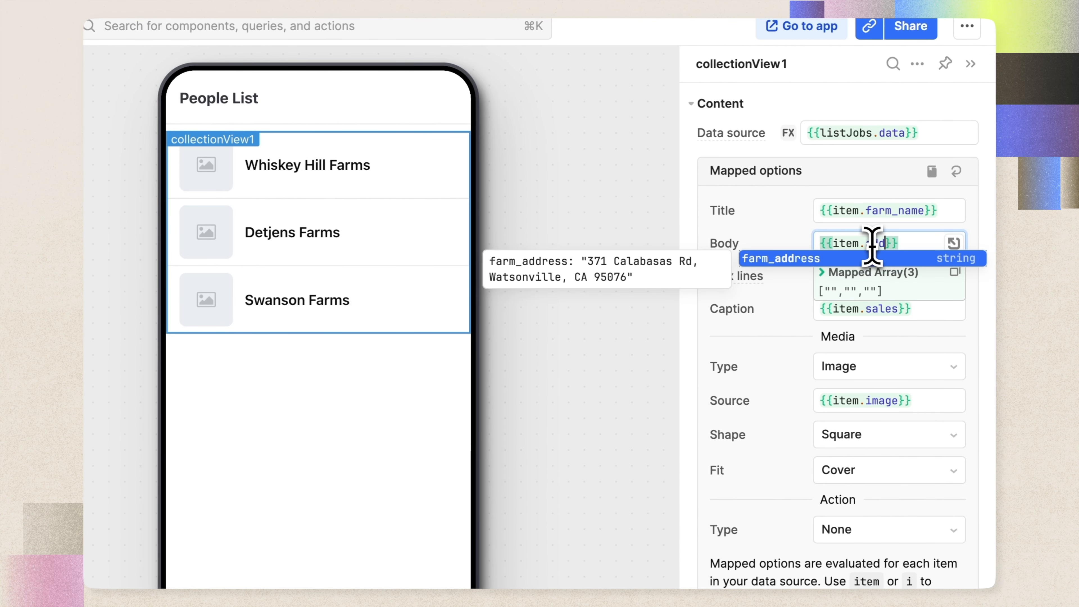
{"action": "left_click", "coordinate": [759, 258]}
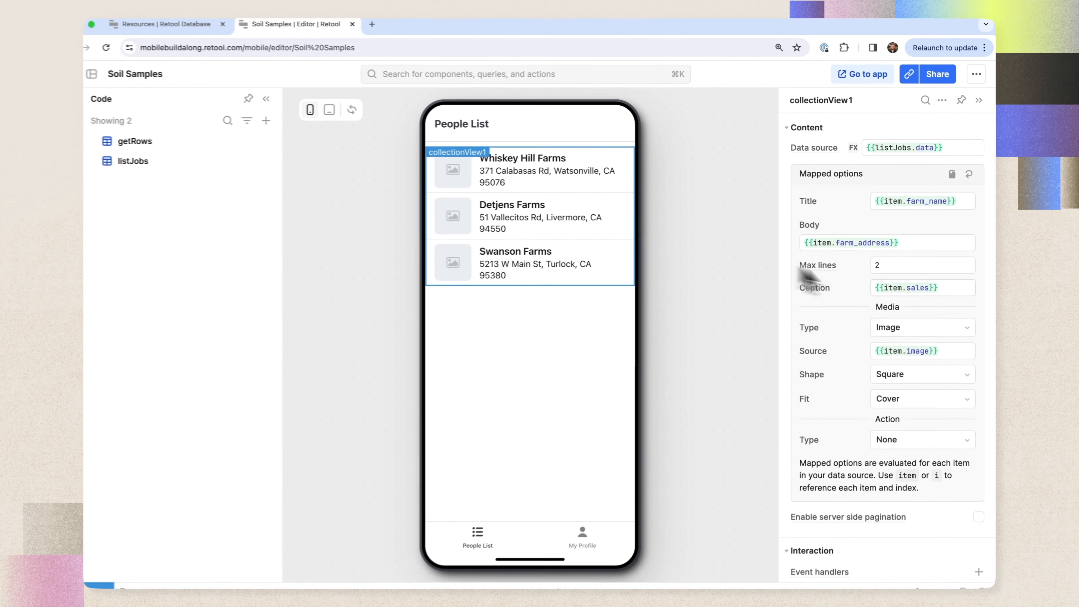
Clear the caption expression from the collection view's mapped options.
{"action": "triple_click", "coordinate": [945, 288]}
{"action": "key", "text": "BackSpace"}
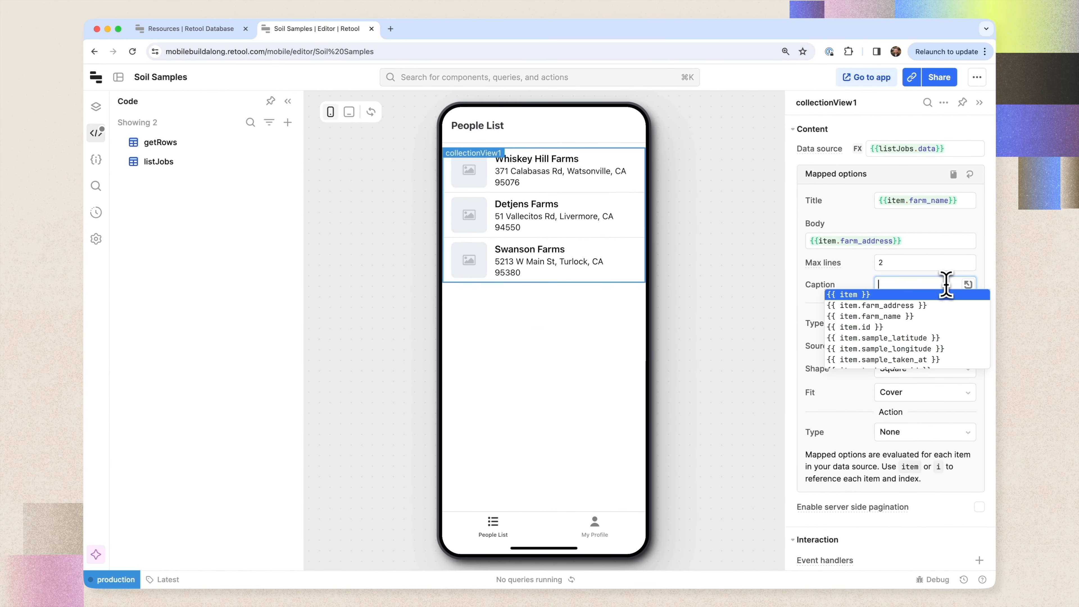
{"action": "left_click", "coordinate": [735, 307]}
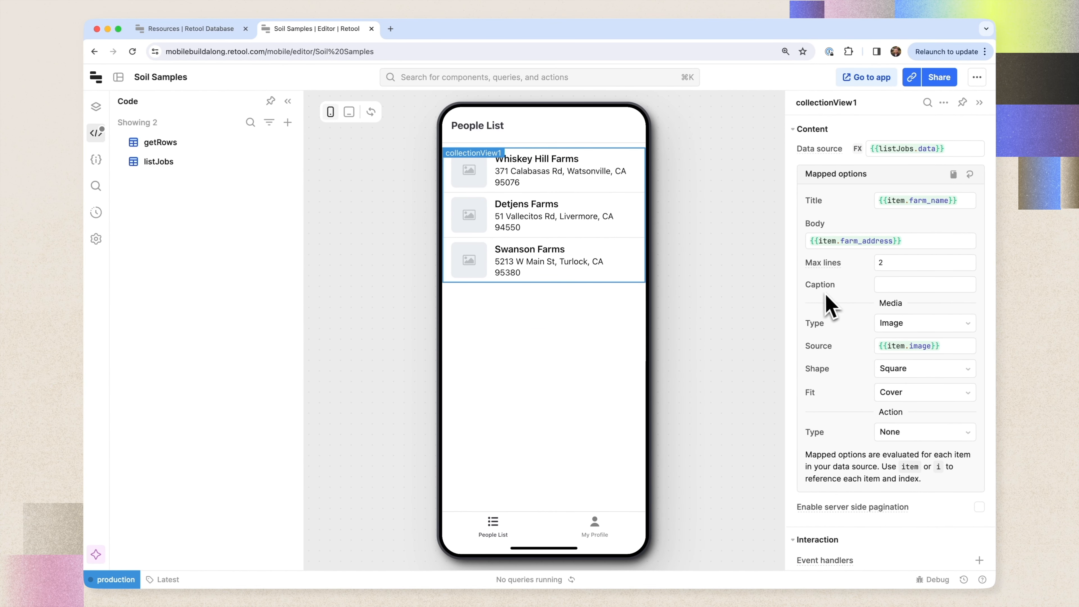
Change the collection view's media type to Icon and choose the bold barn icon.
{"action": "left_click", "coordinate": [933, 328]}
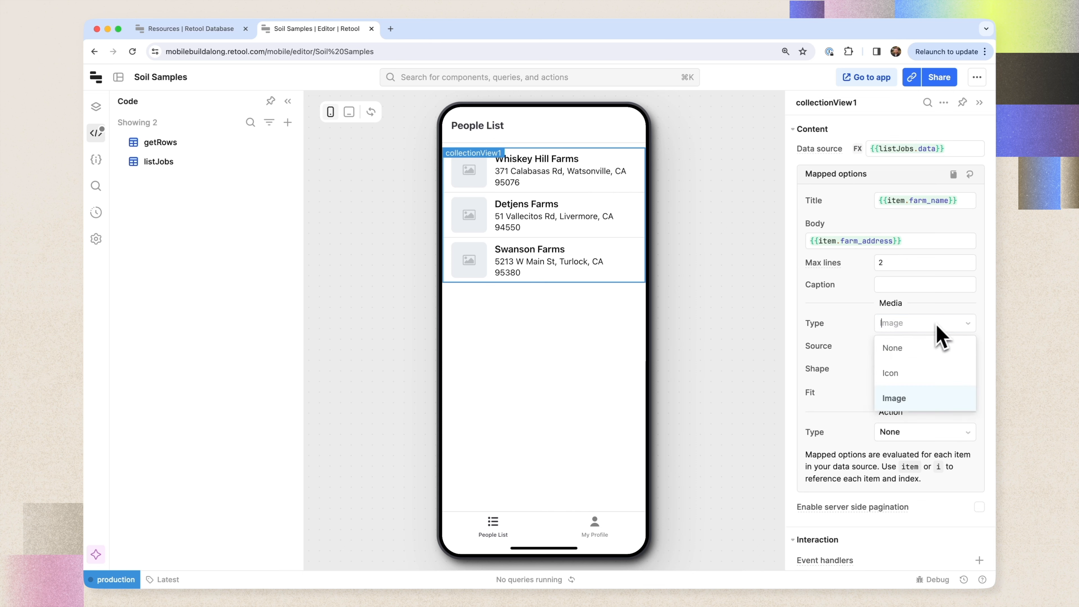
{"action": "left_click", "coordinate": [919, 377]}
{"action": "left_click", "coordinate": [921, 348]}
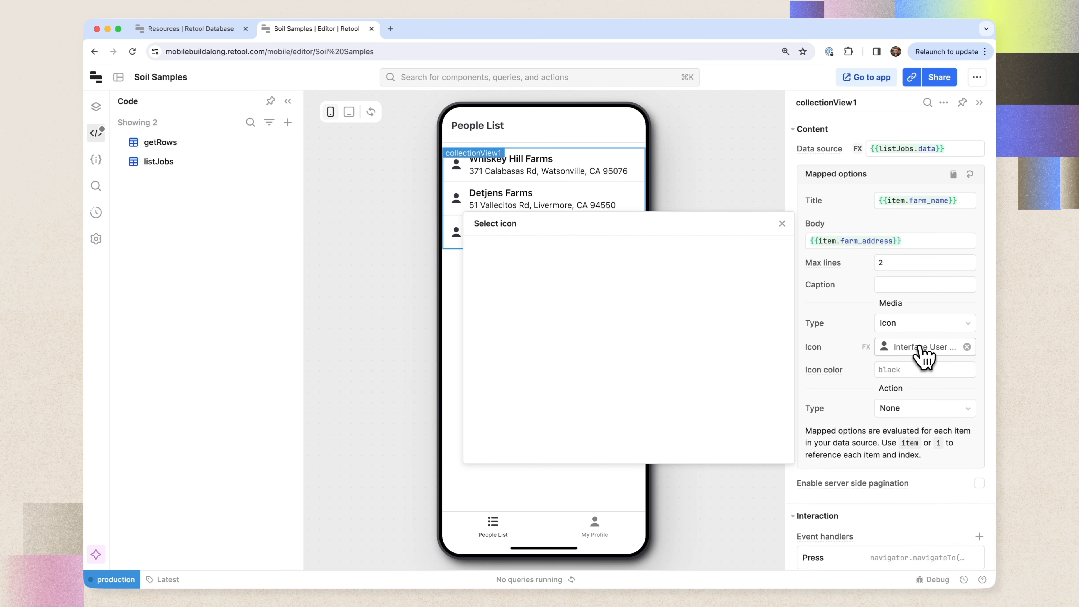
{"action": "left_click", "coordinate": [661, 245]}
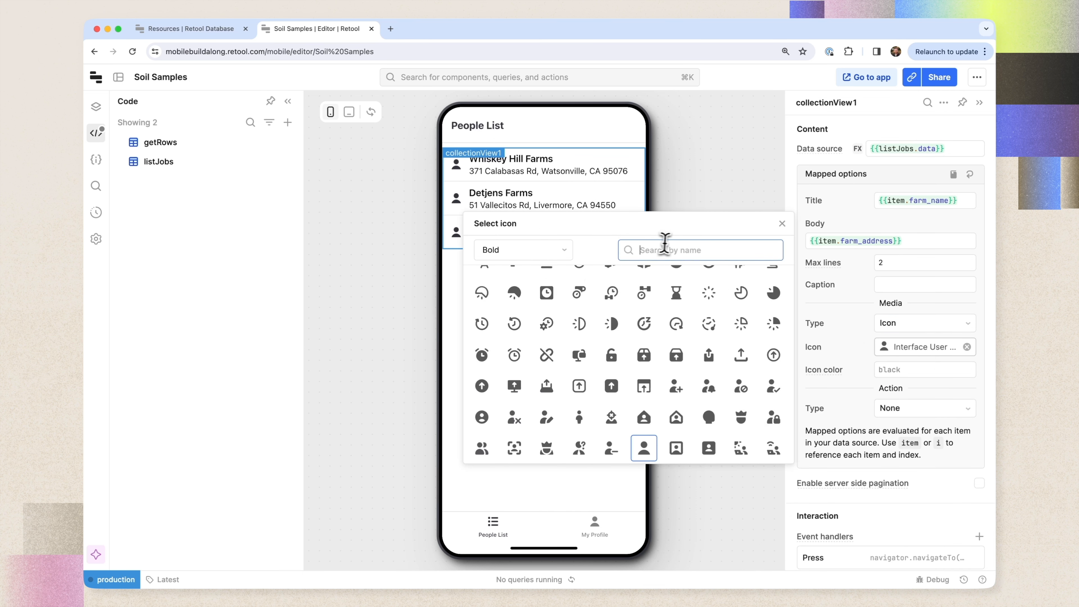
{"action": "type", "text": "barn"}
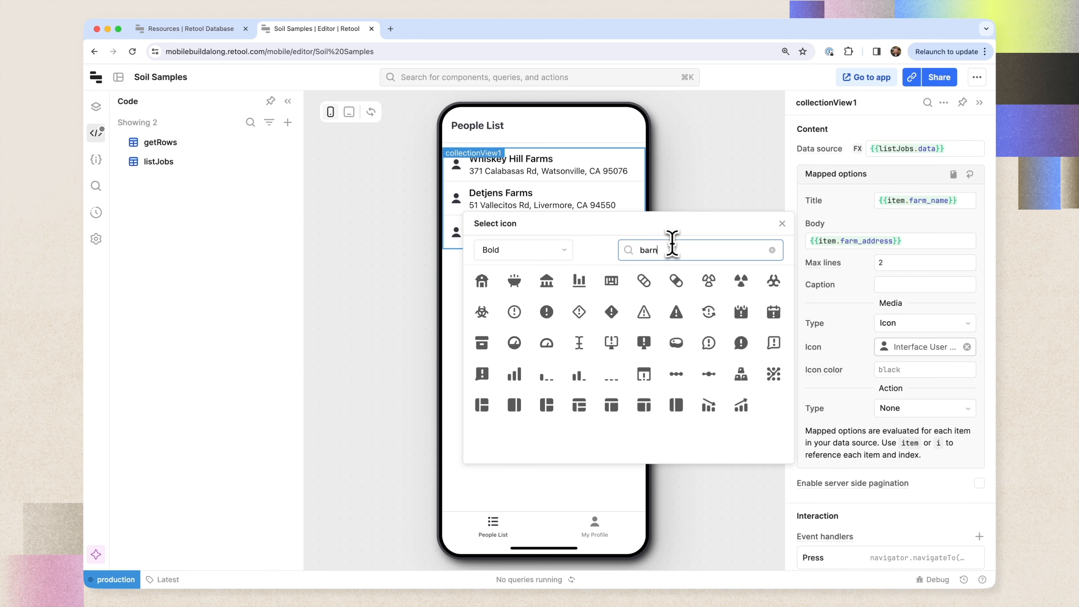
{"action": "left_click", "coordinate": [484, 279]}
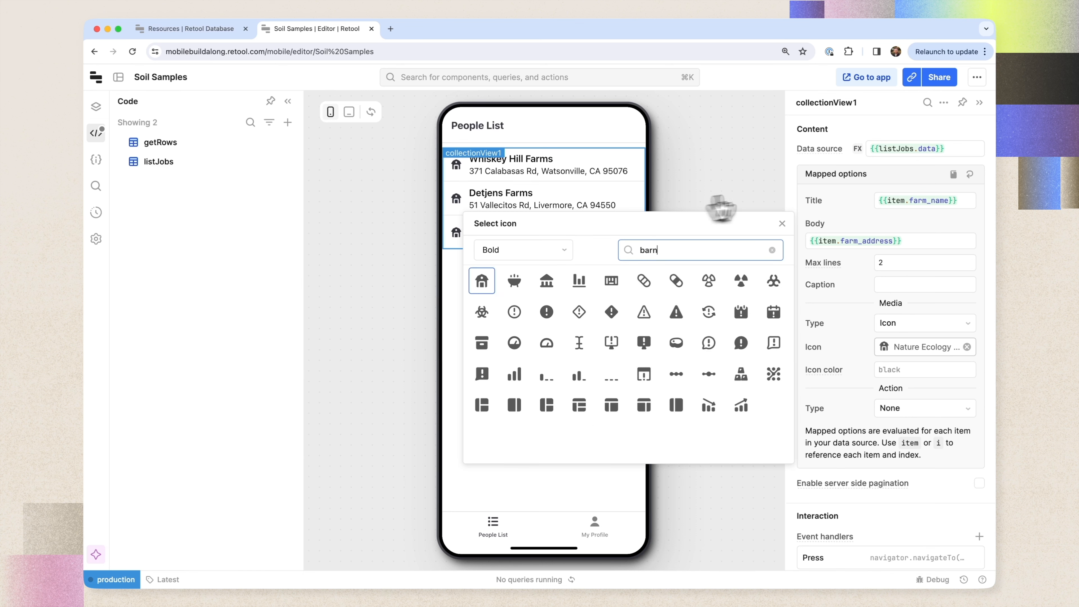
{"action": "left_click", "coordinate": [783, 224]}
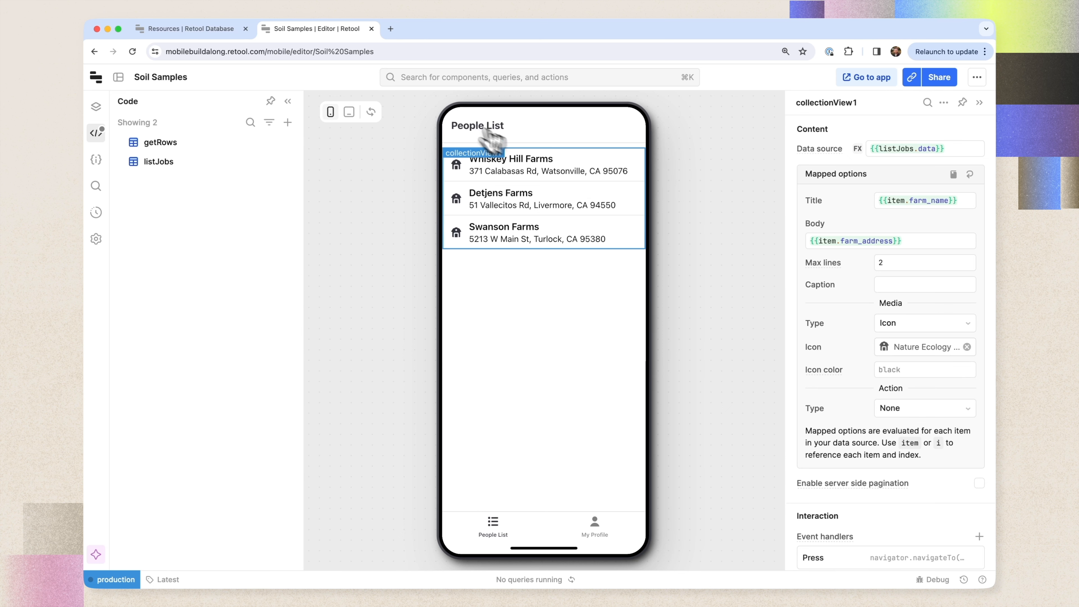
Retitle the people list screen as Job List and rename the screen jobListScreen.
{"action": "left_click", "coordinate": [96, 107]}
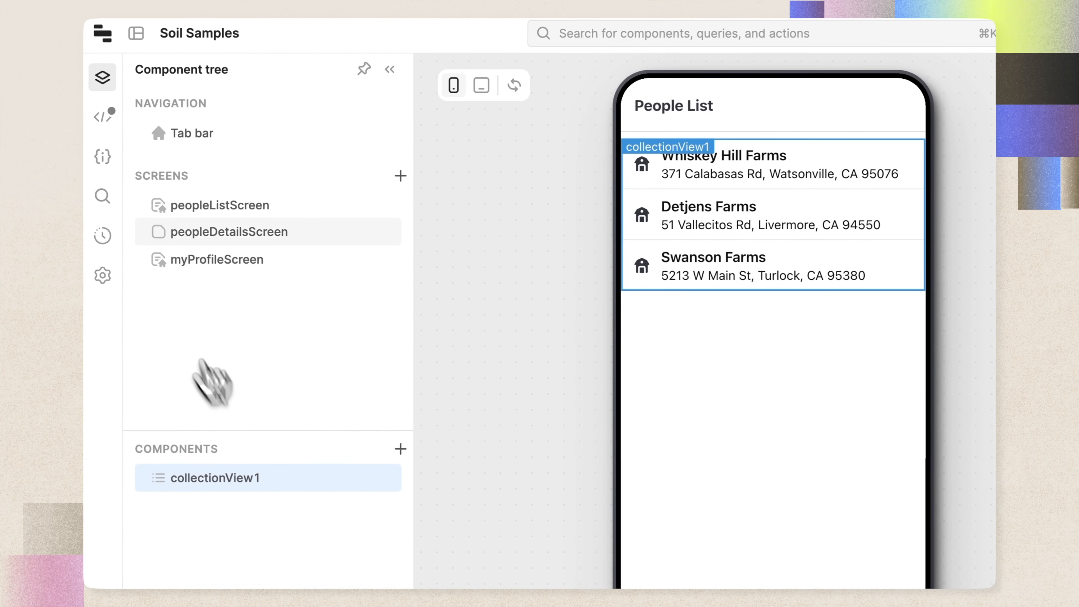
{"action": "left_click", "coordinate": [205, 205]}
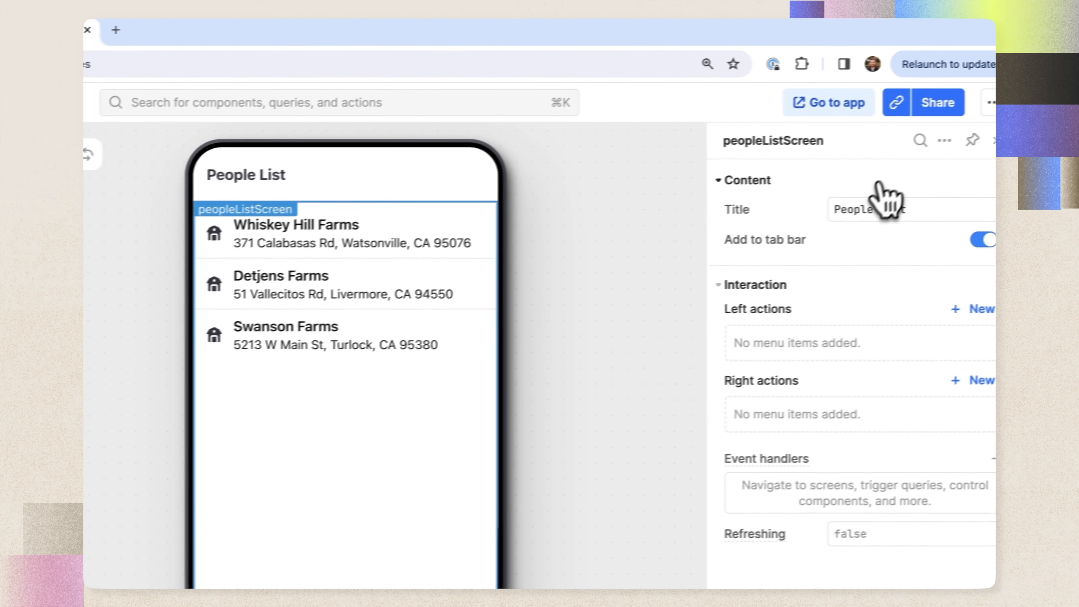
{"action": "double_click", "coordinate": [830, 212]}
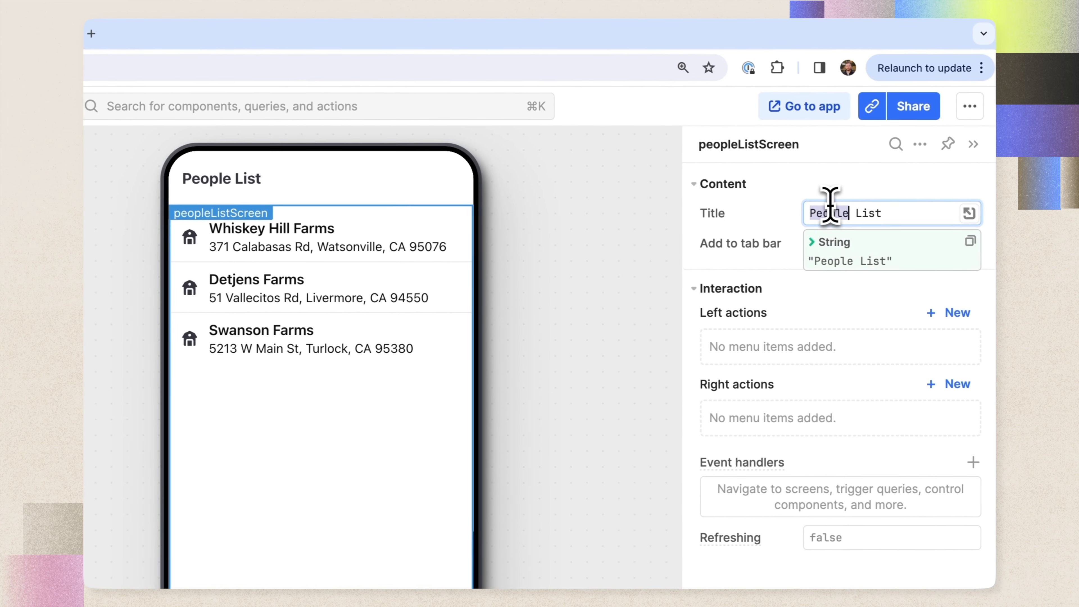
{"action": "type", "text": "Job"}
{"action": "left_click", "coordinate": [723, 144]}
{"action": "left_click", "coordinate": [719, 143]}
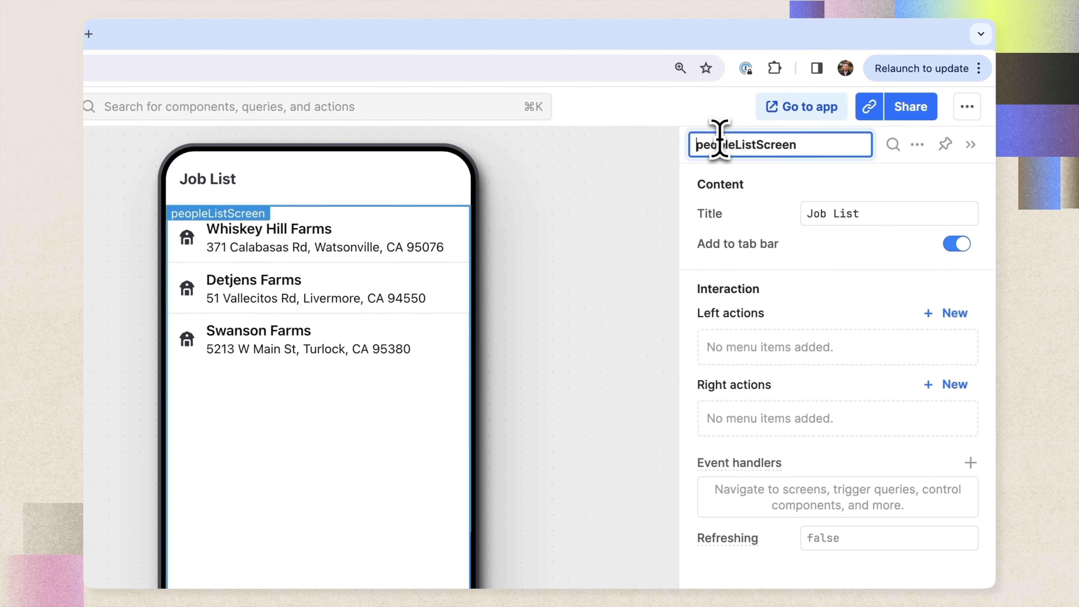
{"action": "type", "text": "job"}
{"action": "key", "text": "Return"}
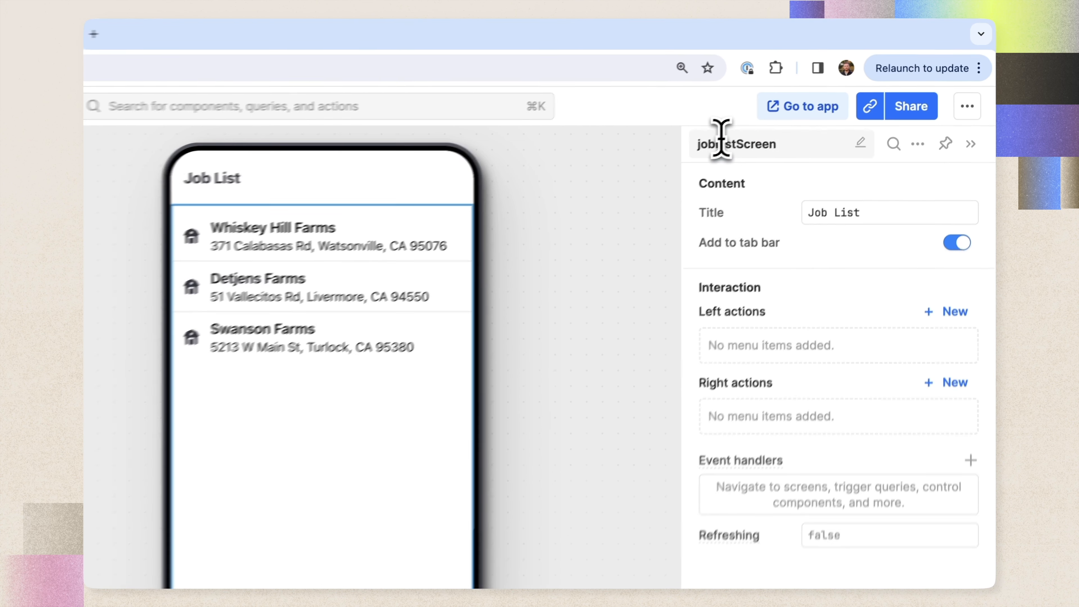
Rename peopleDetailsScreen as jobDetailsScreen.
{"action": "left_click", "coordinate": [179, 210]}
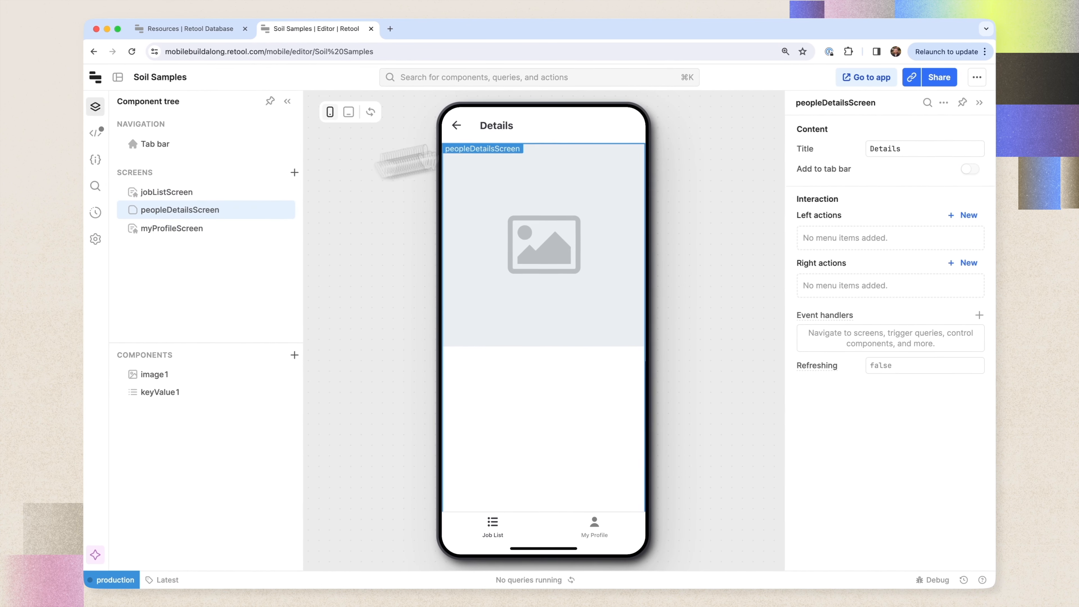
{"action": "left_click", "coordinate": [819, 102]}
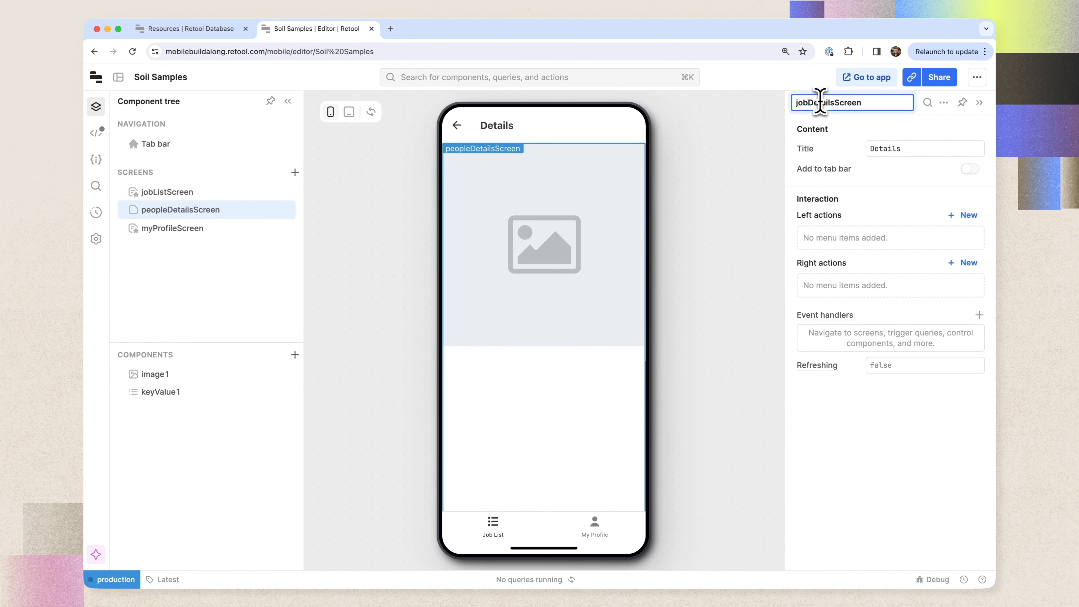
{"action": "key", "text": "Return"}
Open the Whiskey Hill Farms details from the job list and delete the image component there.
{"action": "left_click", "coordinate": [161, 193]}
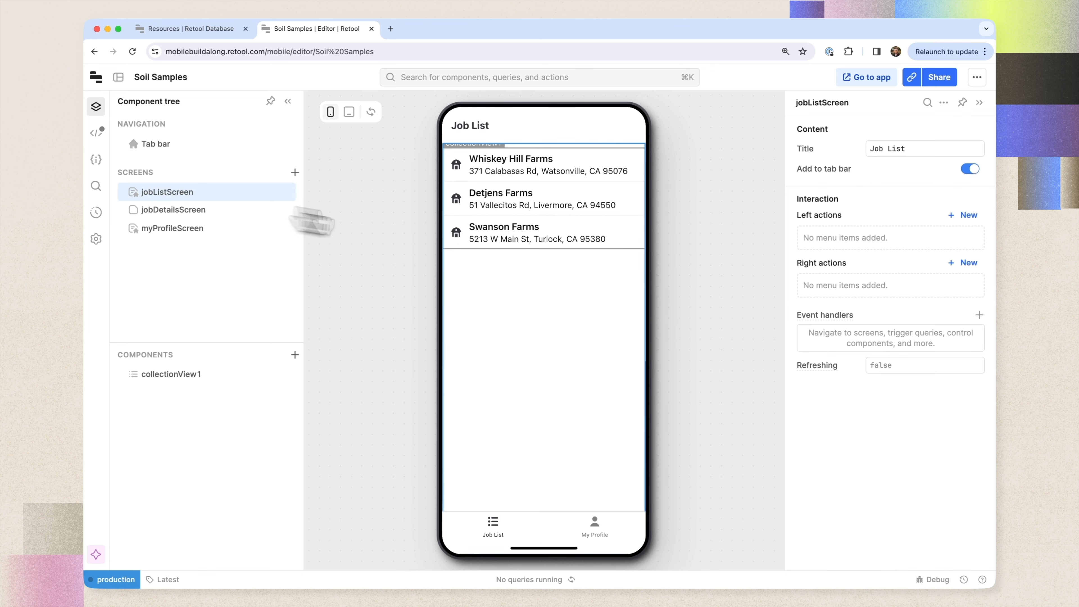
{"action": "left_click", "coordinate": [549, 173]}
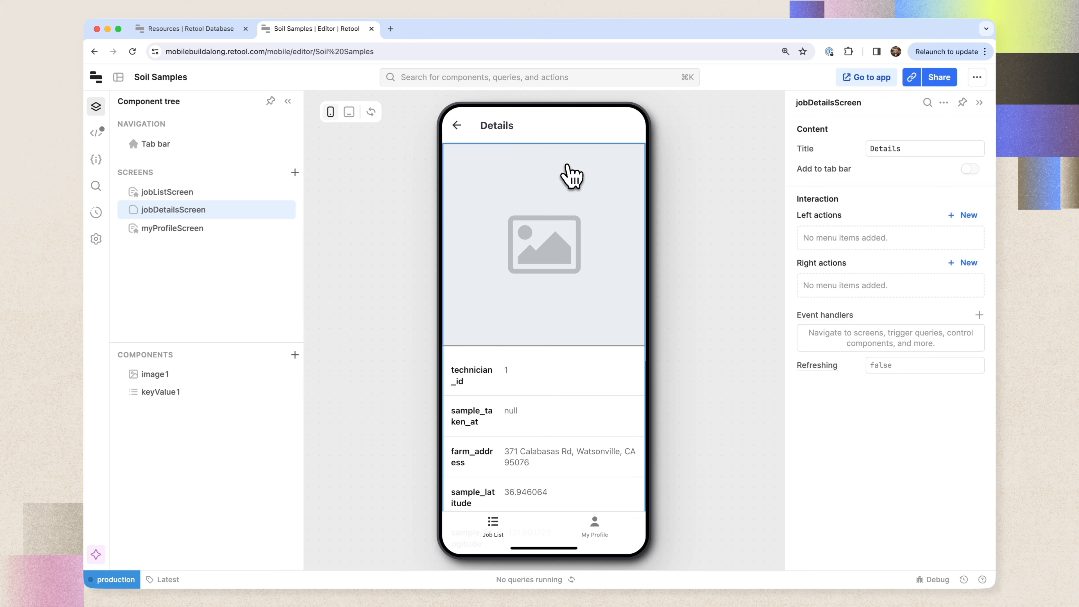
{"action": "left_click", "coordinate": [572, 175]}
{"action": "key", "text": "Delete"}
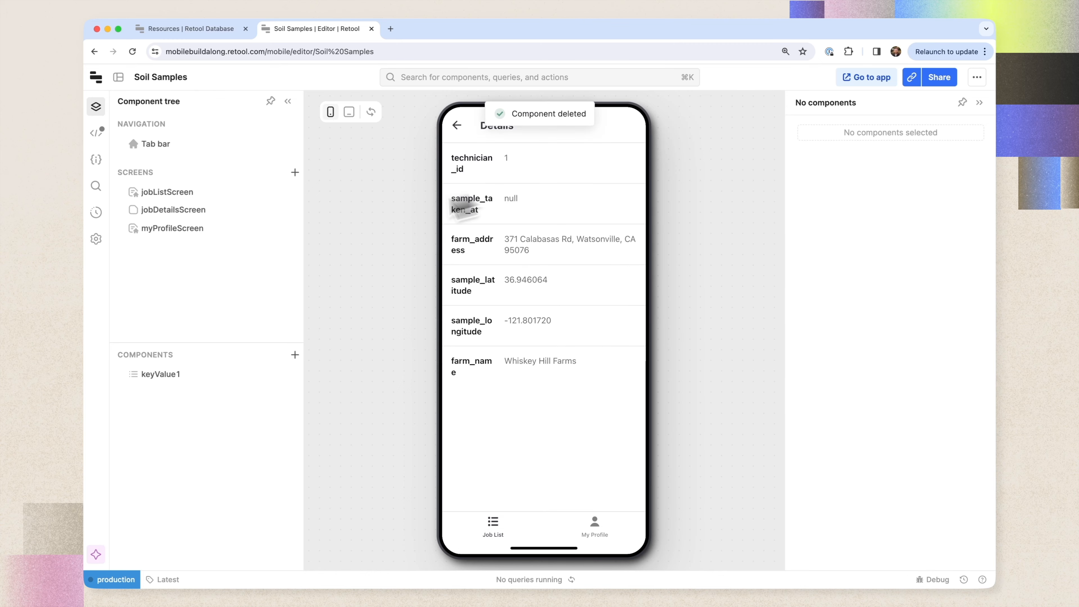
Add a Map component above keyValue1 on the job details screen.
{"action": "left_click", "coordinate": [291, 352]}
{"action": "type", "text": "map"}
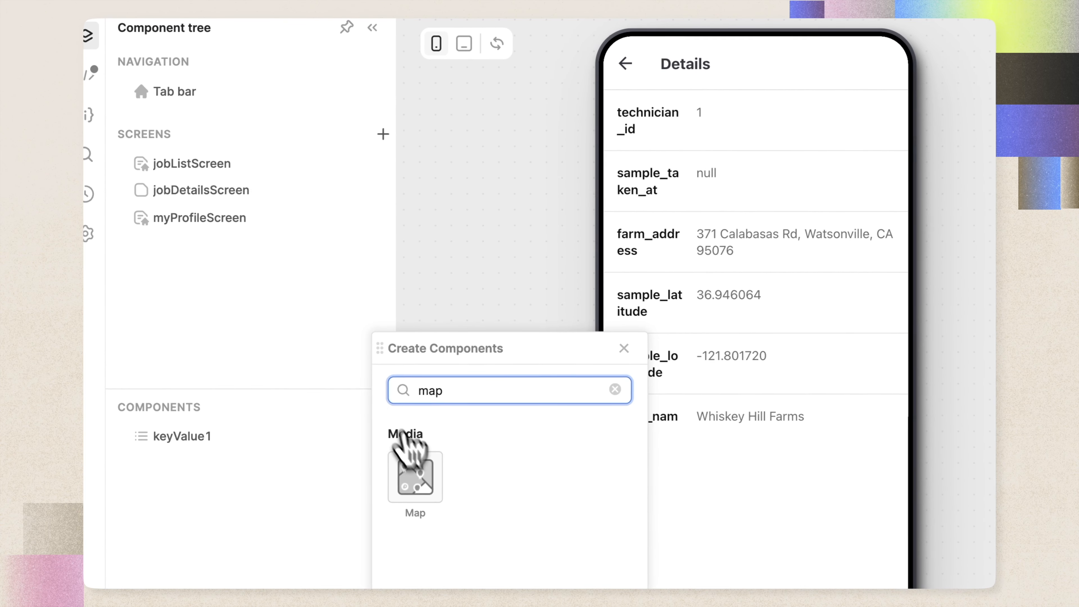
{"action": "left_click", "coordinate": [315, 399]}
{"action": "left_click_drag", "start_coordinate": [268, 476], "coordinate": [230, 437]}
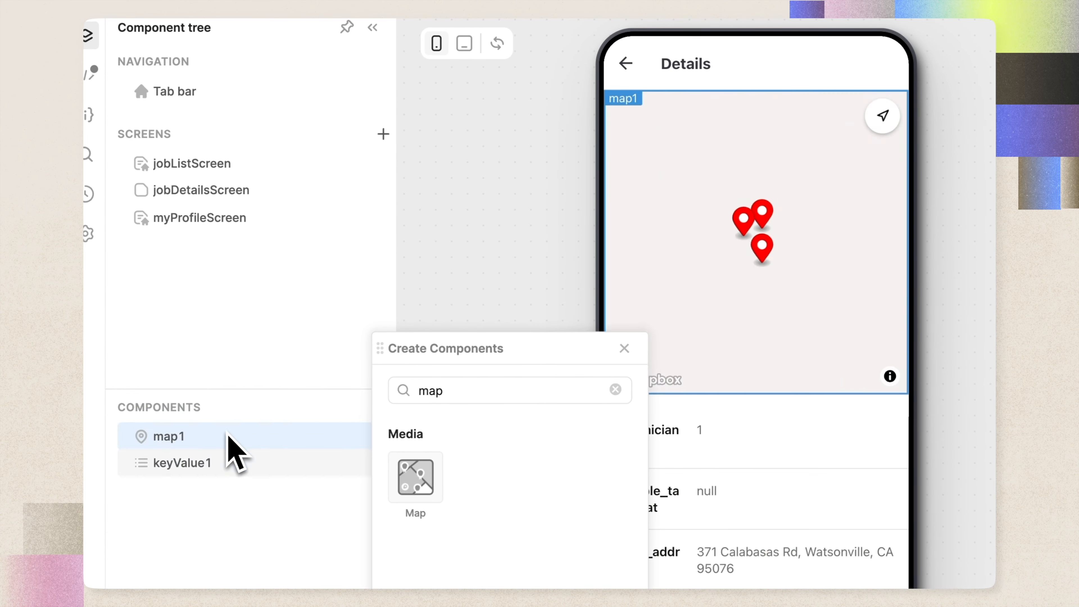
{"action": "left_click", "coordinate": [624, 349]}
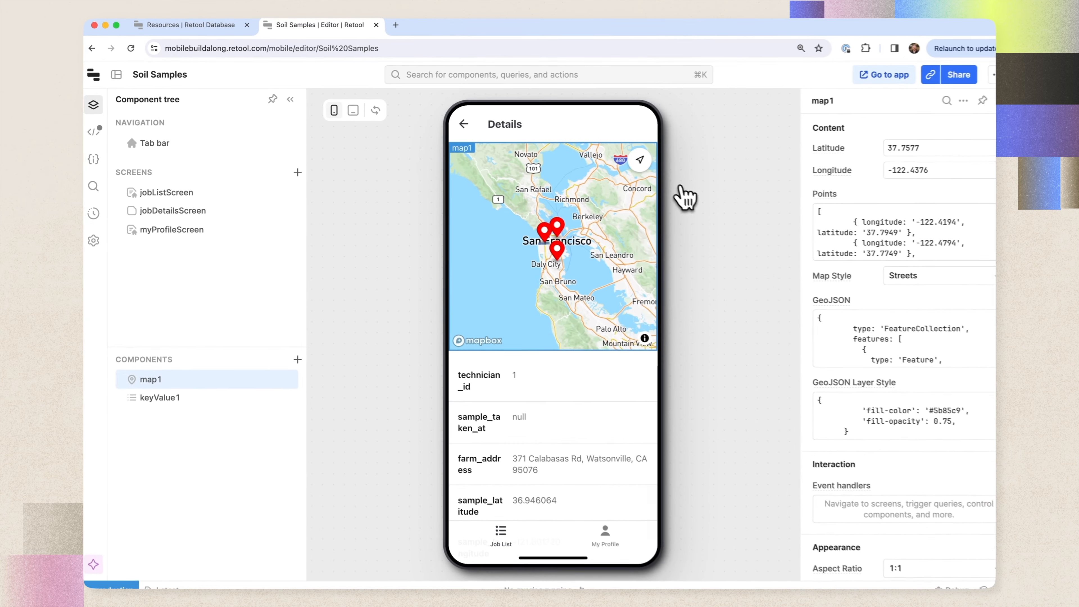
Clear the map's sample GeoJSON and GeoJSON layer style.
{"action": "left_click", "coordinate": [840, 331]}
{"action": "key", "text": "super+a"}
{"action": "key", "text": "BackSpace"}
{"action": "left_click", "coordinate": [836, 338]}
{"action": "key", "text": "super+a"}
{"action": "key", "text": "BackSpace"}
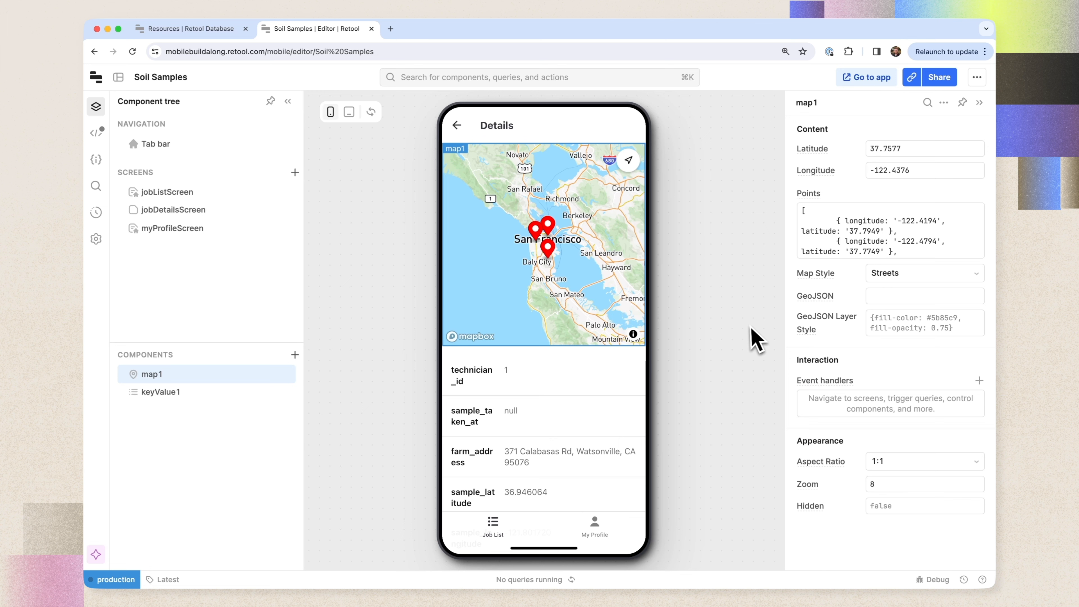
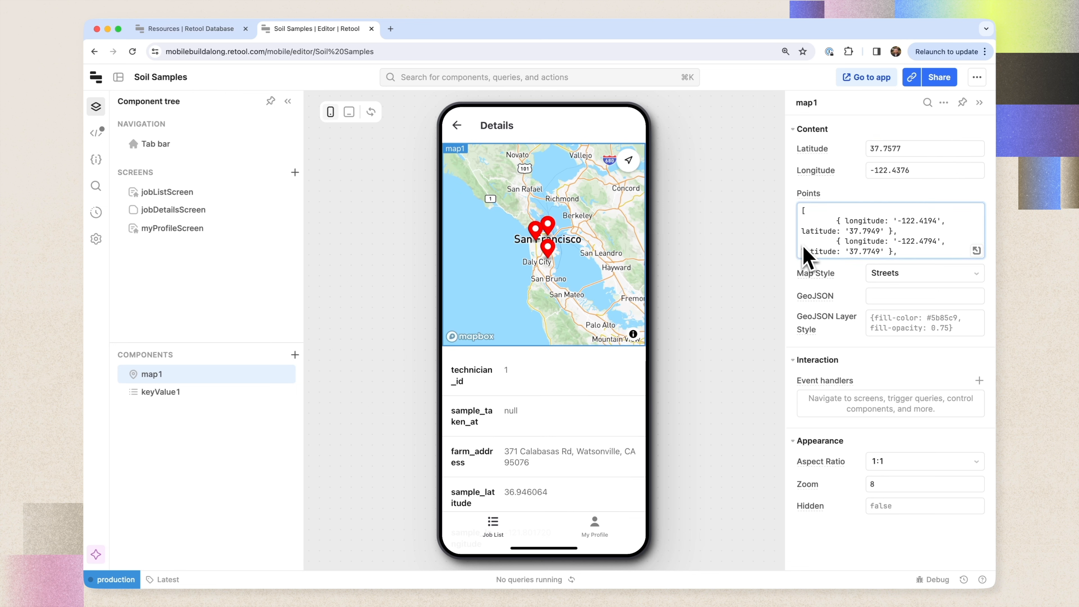
Set the map's latitude to {{collectionView1.selectedItem.sample_latitude}}.
{"action": "double_click", "coordinate": [905, 149]}
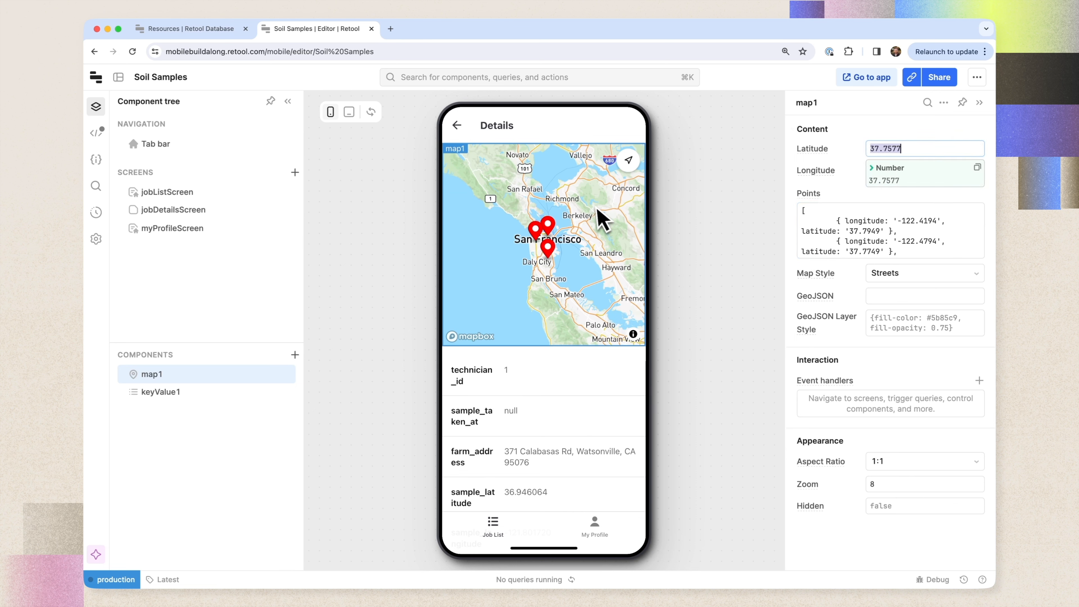
{"action": "type", "text": "{{collectionView1.sel"}
{"action": "key", "text": "Down"}
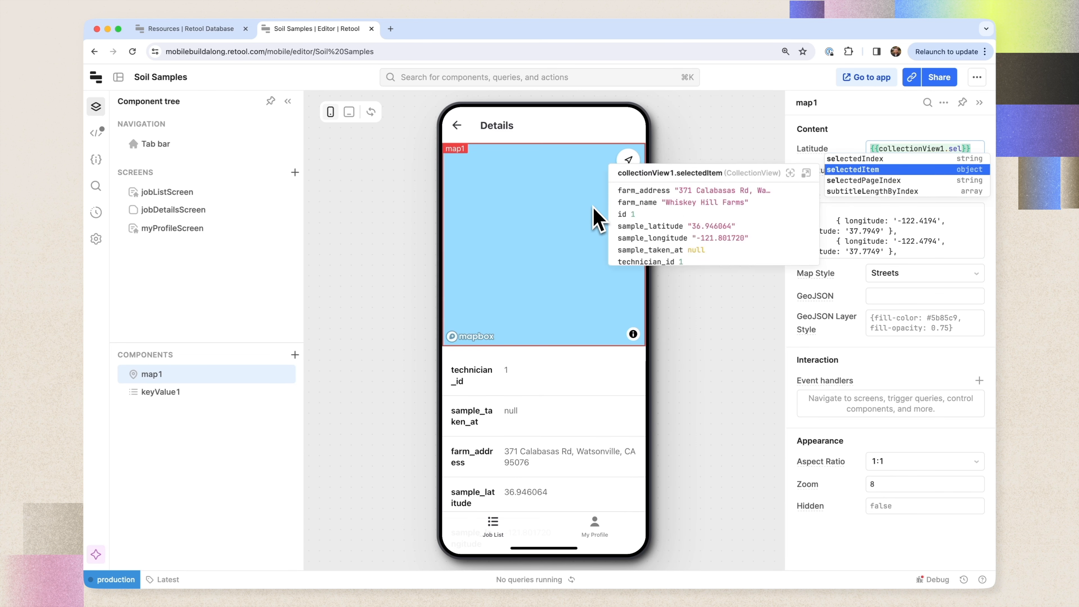
{"action": "type", "text": "ectedItem.sample_latitude"}
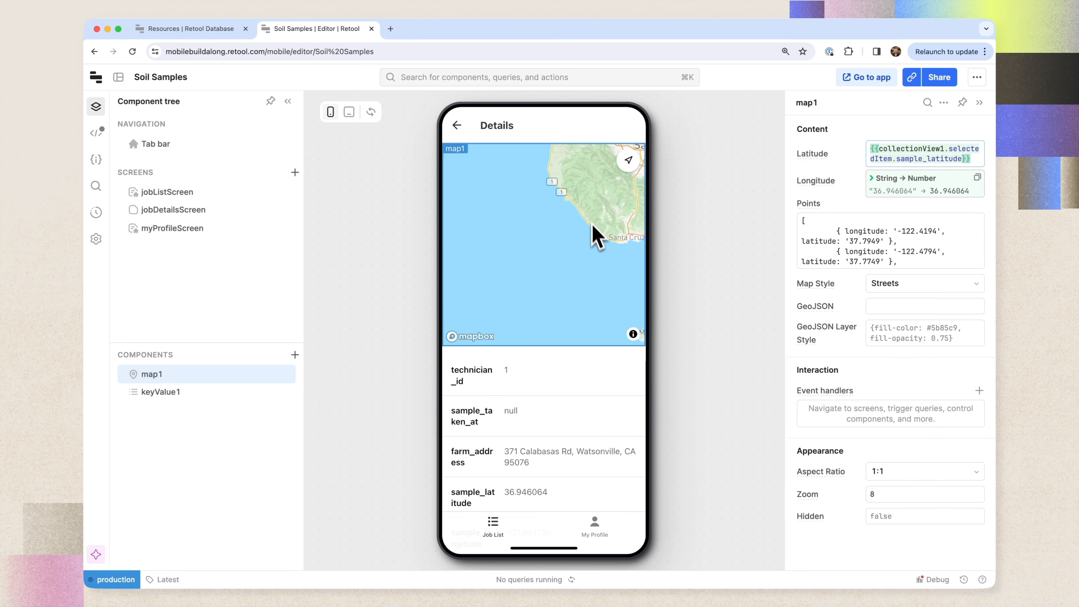
Set the map's longitude to {{collectionView1.selectedItem.sample_longitude}}.
{"action": "left_click", "coordinate": [882, 180]}
{"action": "key", "text": "super+a"}
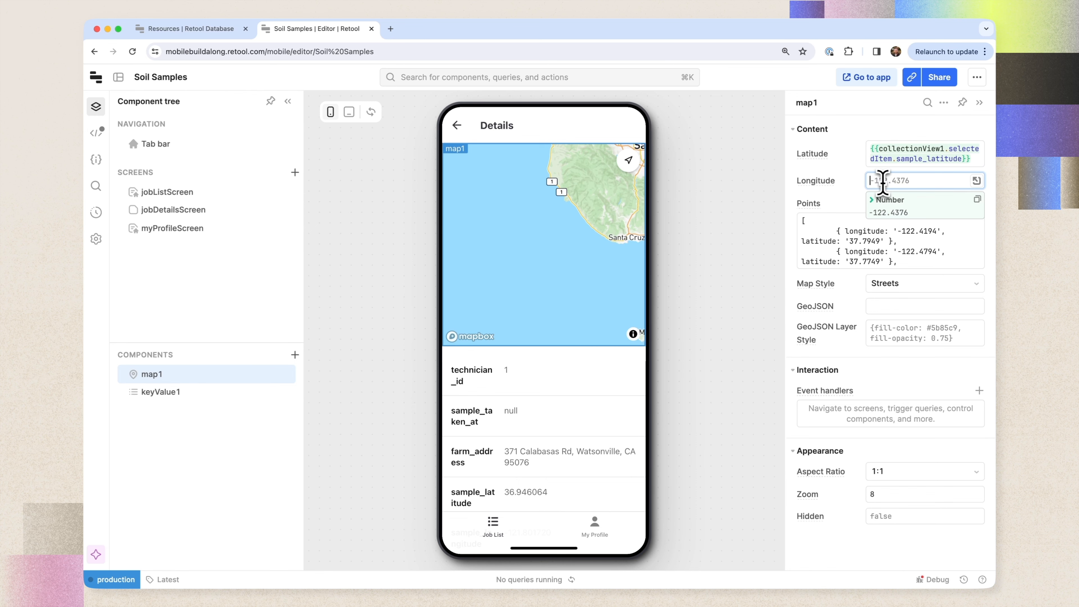
{"action": "type", "text": "{{coll"}
{"action": "type", "text": "ectionView1.sel"}
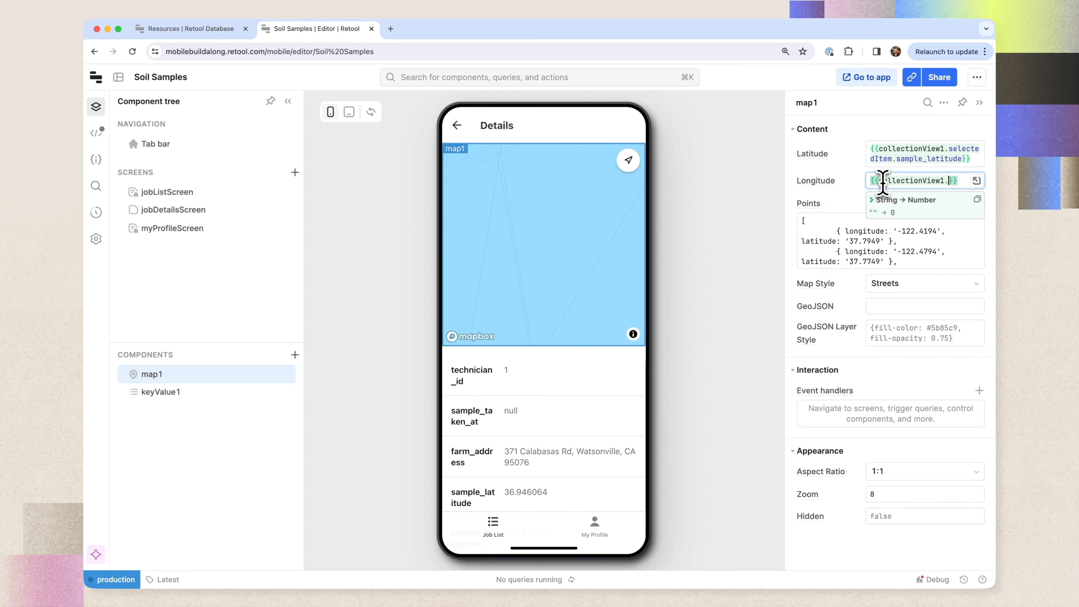
{"action": "key", "text": "Down"}
{"action": "type", "text": "ectedItem.sample_longitude"}
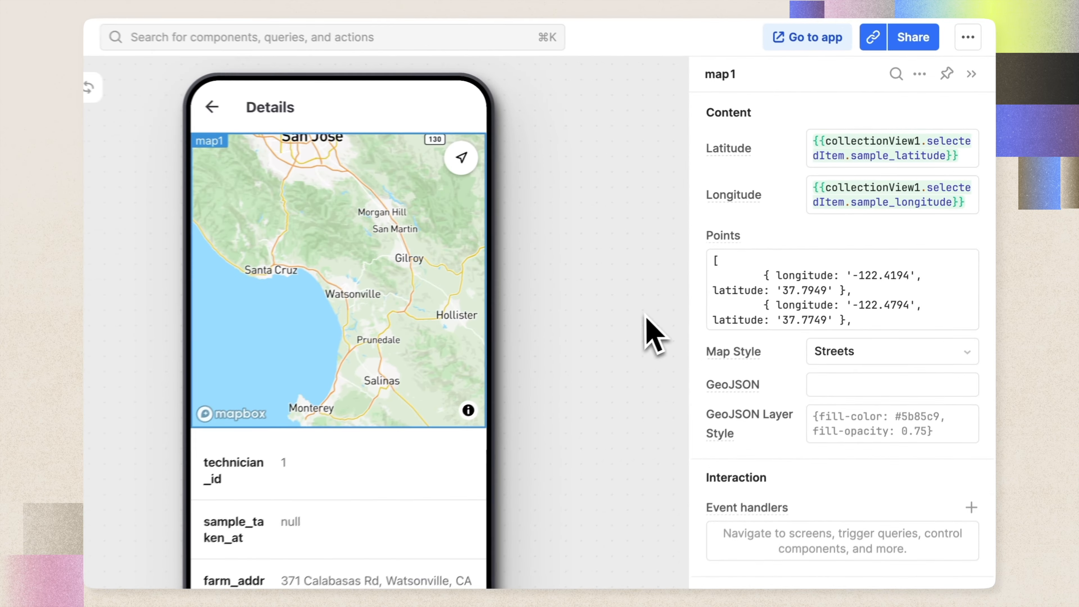
Delete the second and third sample entries from the map's points, keeping only the first.
{"action": "left_click", "coordinate": [883, 252]}
{"action": "scroll", "coordinate": [843, 294], "scroll_direction": "down", "scroll_amount": 2}
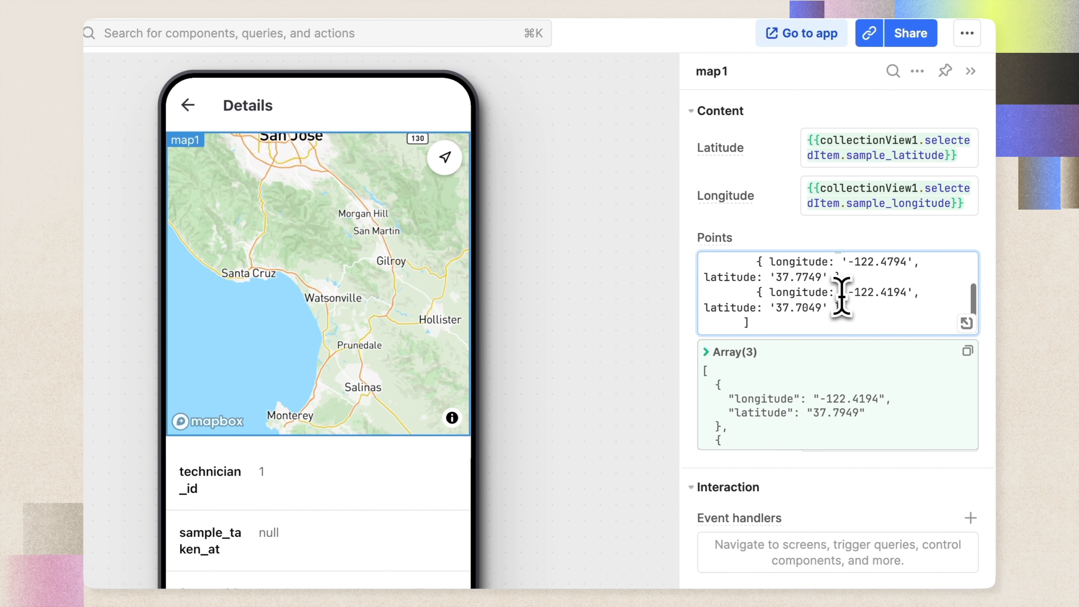
{"action": "left_click", "coordinate": [855, 306], "text": "shift"}
{"action": "key", "text": "BackSpace"}
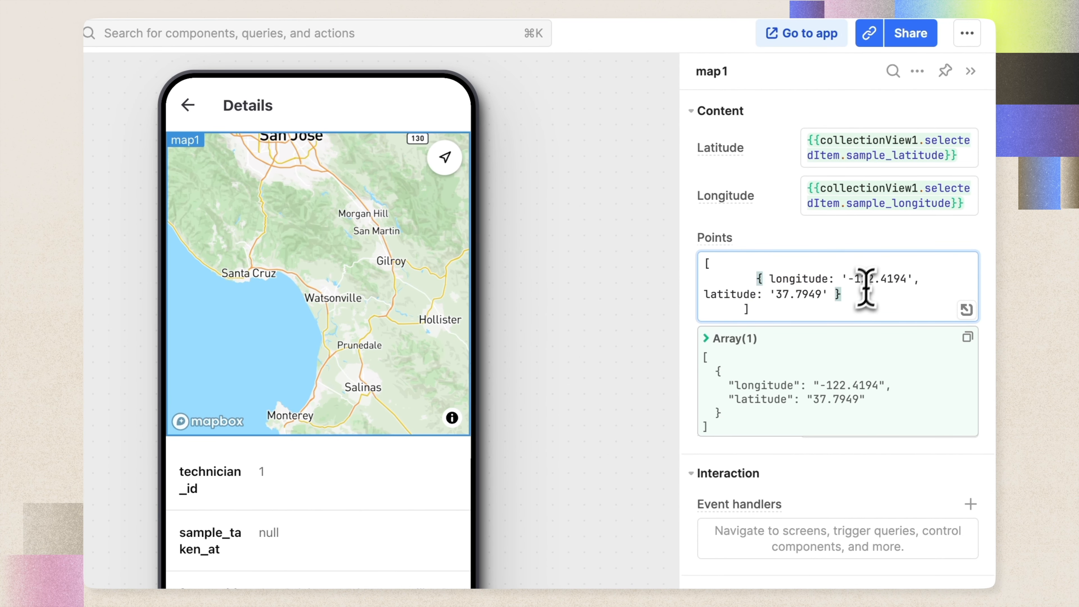
Replace the longitude in the map's points entry with {{collectionView1.selectedItem.sample_longitude}}.
{"action": "double_click", "coordinate": [851, 279]}
{"action": "key", "text": "alt+shift+Right"}
{"action": "key", "text": "alt+shift+Right"}
{"action": "key", "text": "alt+shift+Right"}
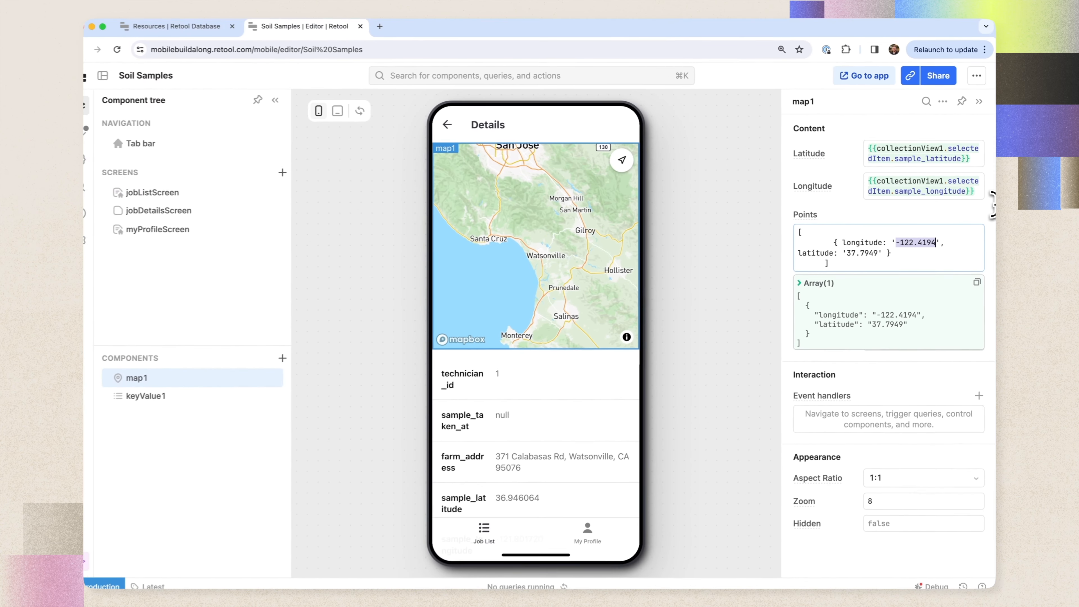
{"action": "key", "text": "BackSpace"}
{"action": "type", "text": "{{co"}
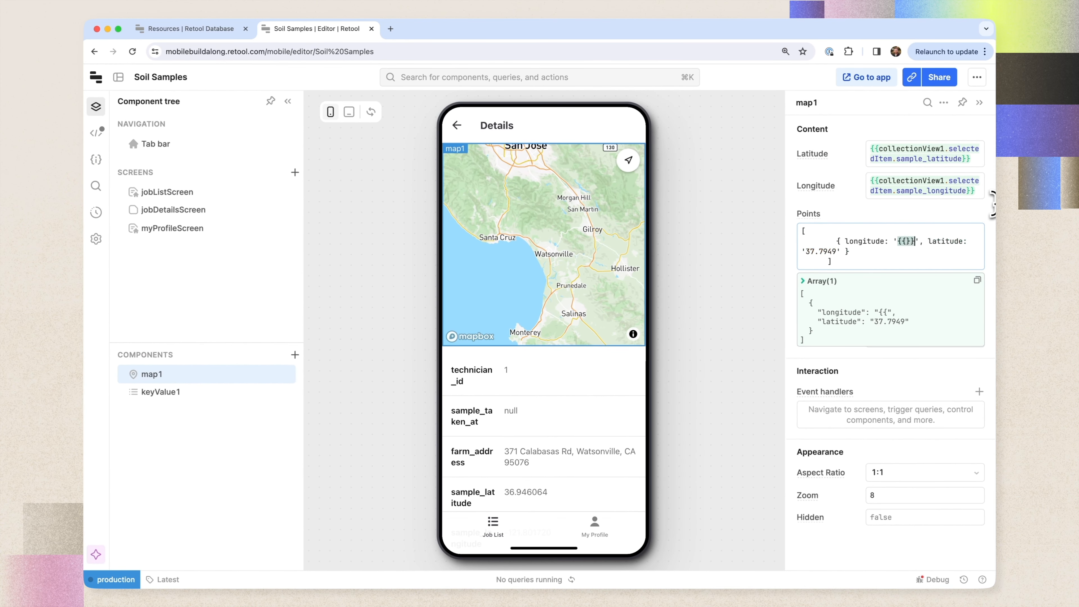
{"action": "key", "text": "Down"}
{"action": "key", "text": "Down"}
{"action": "key", "text": "Down"}
{"action": "key", "text": "Return"}
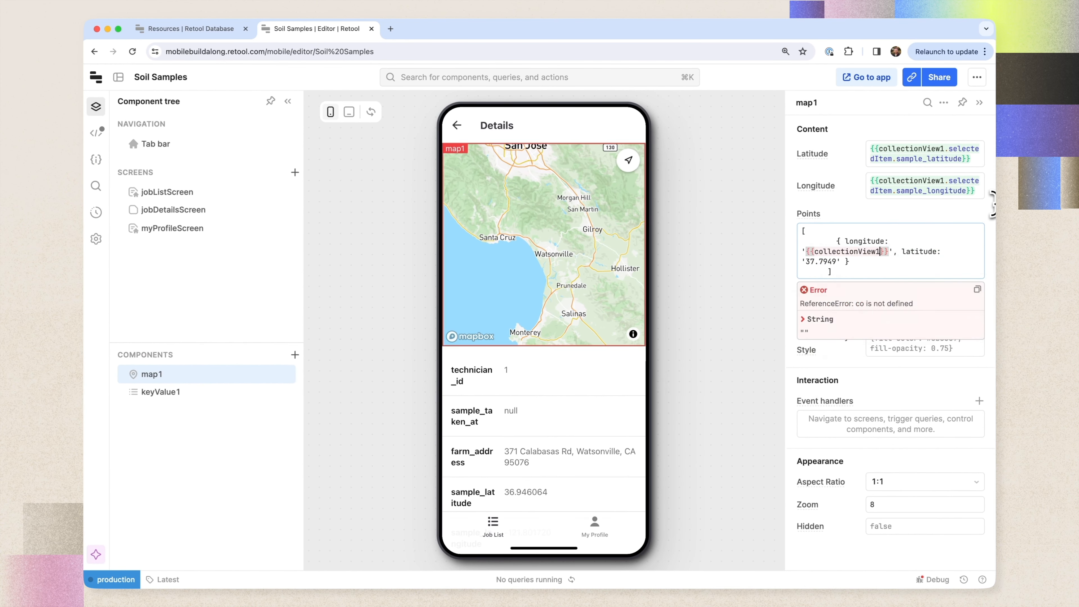
{"action": "type", "text": ".sel"}
{"action": "key", "text": "Down"}
{"action": "key", "text": "Return"}
{"action": "type", "text": ".long"}
{"action": "key", "text": "Return"}
Replace the latitude in the map's points entry with {{collectionView1.selectedItem.sample_latitude}}.
{"action": "key", "text": "alt+Right"}
{"action": "key", "text": "alt+Right"}
{"action": "key", "text": "Right"}
{"action": "key", "text": "shift+alt+Right"}
{"action": "key", "text": "shift+alt+Right"}
{"action": "key", "text": "BackSpace"}
{"action": "type", "text": "{{col"}
{"action": "key", "text": "Return"}
{"action": "type", "text": ".sel"}
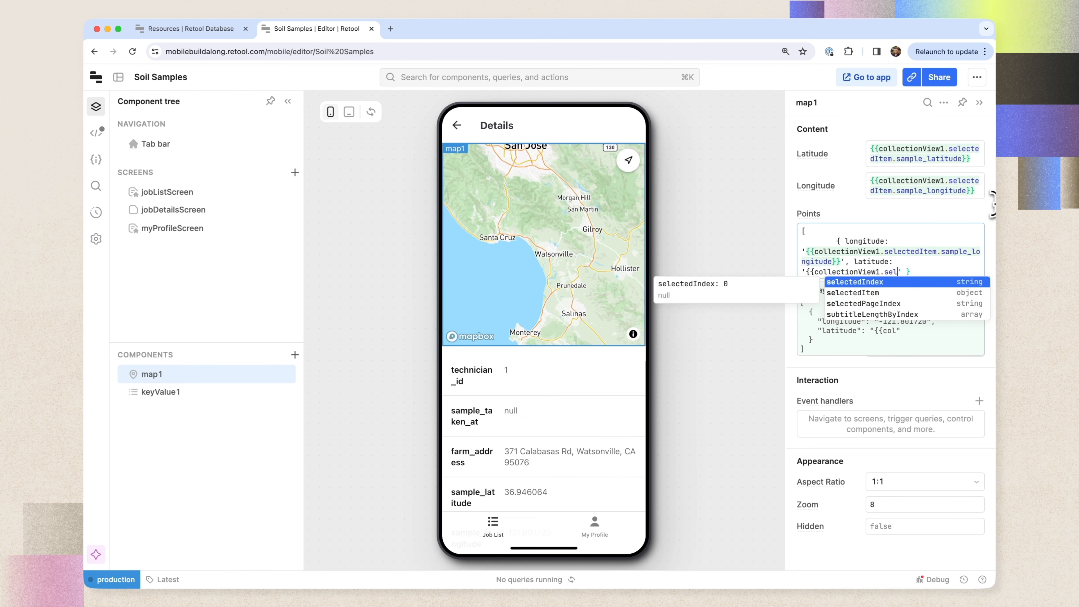
{"action": "key", "text": "Return"}
{"action": "type", "text": ".lat"}
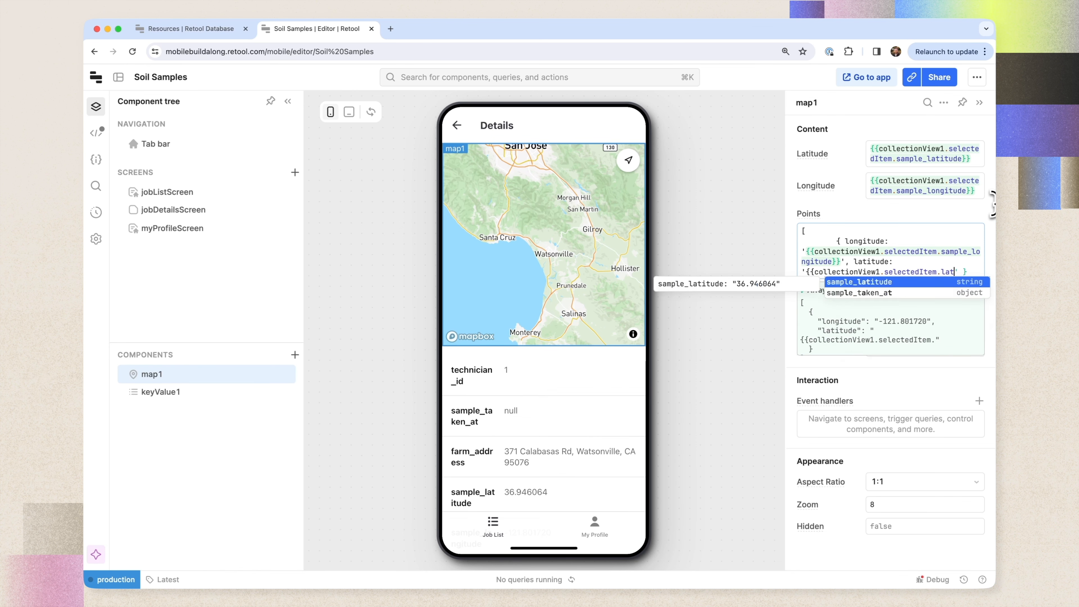
{"action": "key", "text": "Return"}
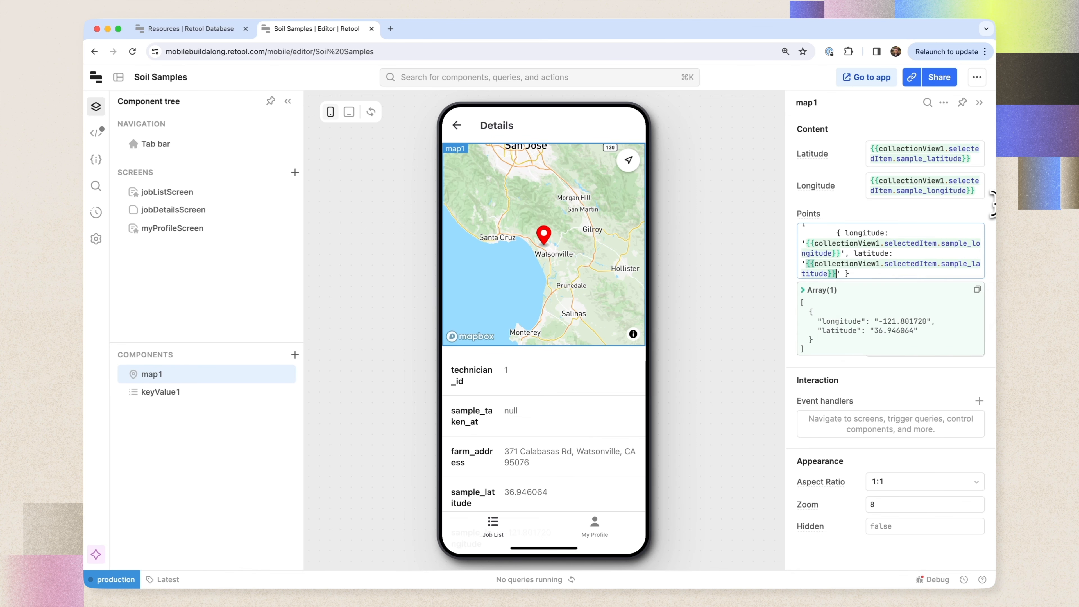
{"action": "left_click", "coordinate": [771, 302]}
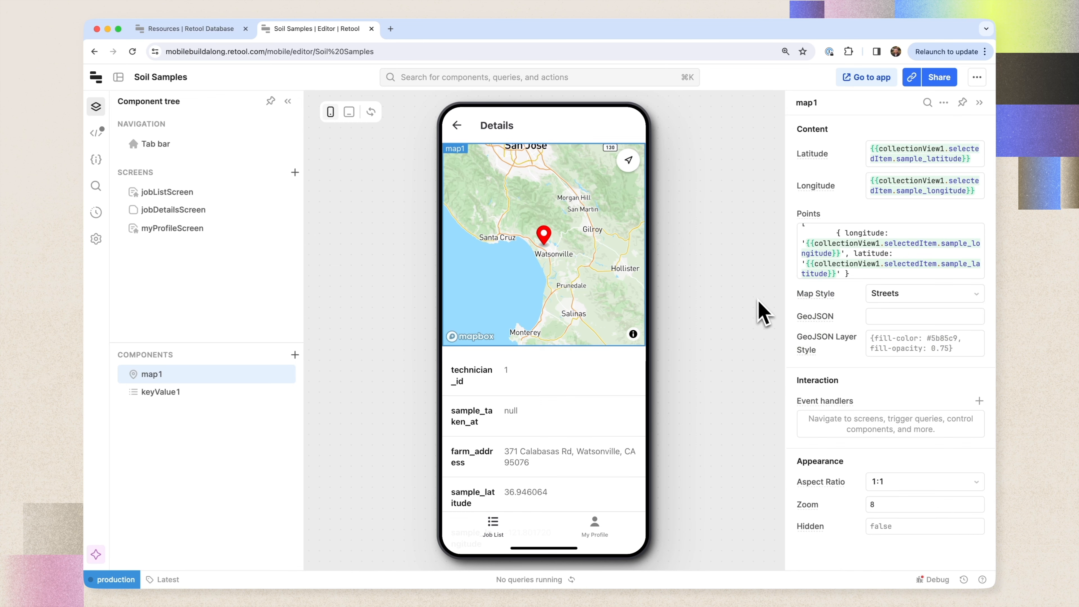
Try zoom levels 12 and 14 on the details map.
{"action": "left_click", "coordinate": [880, 505]}
{"action": "key", "text": "BackSpace"}
{"action": "type", "text": "12"}
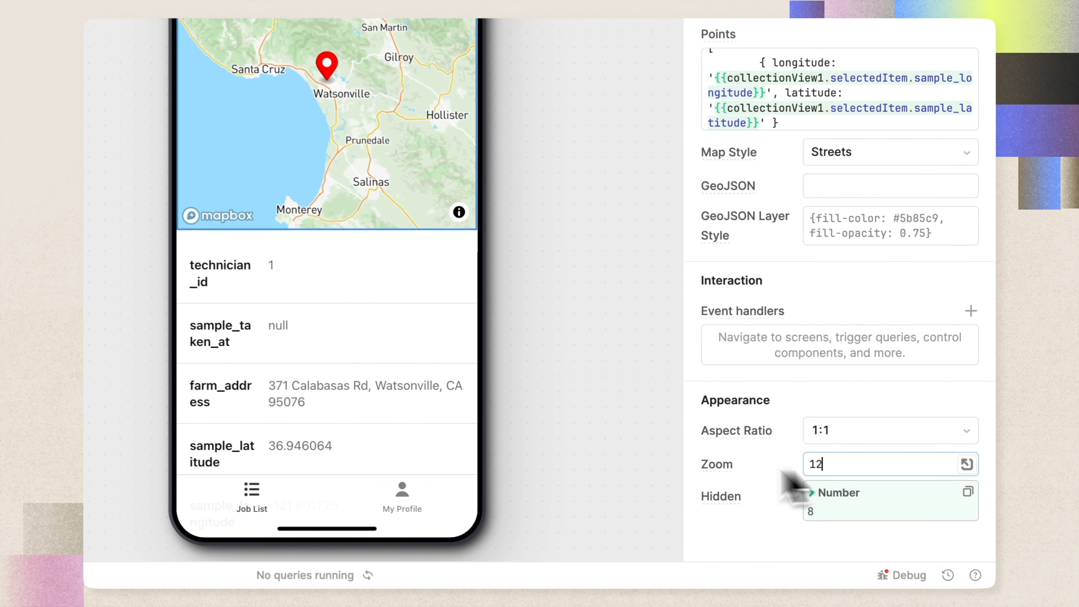
{"action": "left_click", "coordinate": [639, 455]}
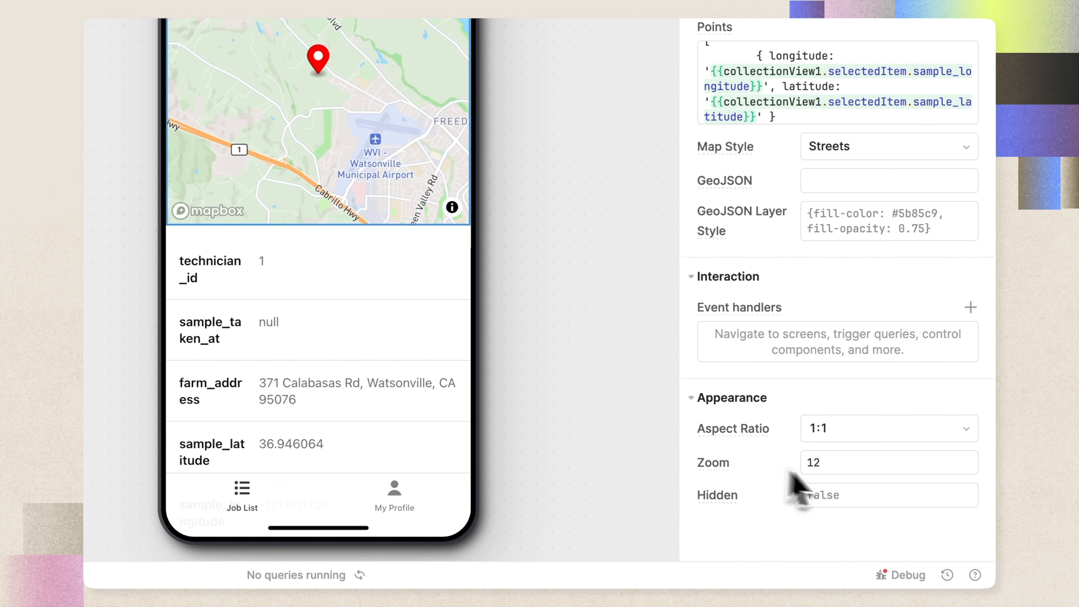
{"action": "left_click", "coordinate": [848, 461]}
{"action": "key", "text": "BackSpace"}
{"action": "type", "text": "4"}
{"action": "left_click", "coordinate": [586, 355]}
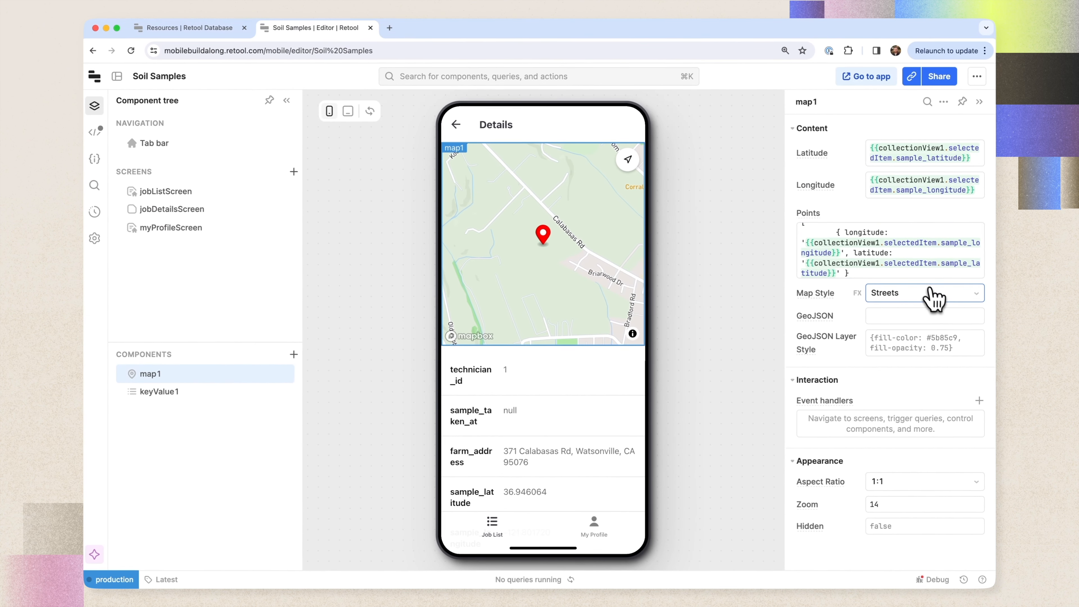
Change the map style to Satellite + Streets and set the map's zoom to 16.
{"action": "left_click", "coordinate": [935, 299]}
{"action": "left_click", "coordinate": [919, 350]}
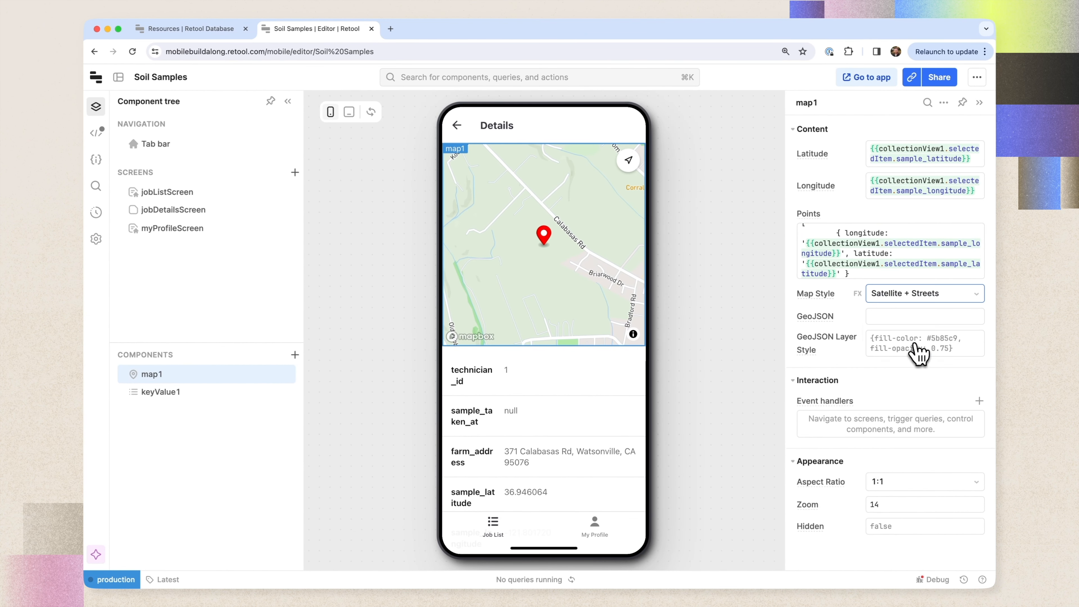
{"action": "left_click", "coordinate": [915, 506]}
{"action": "key", "text": "BackSpace"}
{"action": "type", "text": "5"}
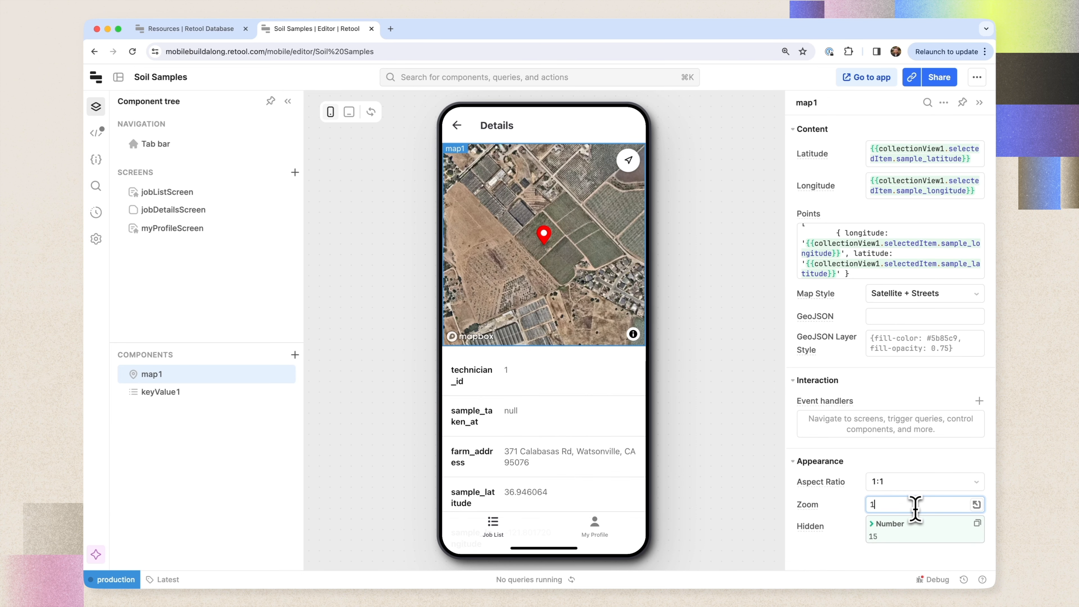
{"action": "left_click", "coordinate": [751, 490]}
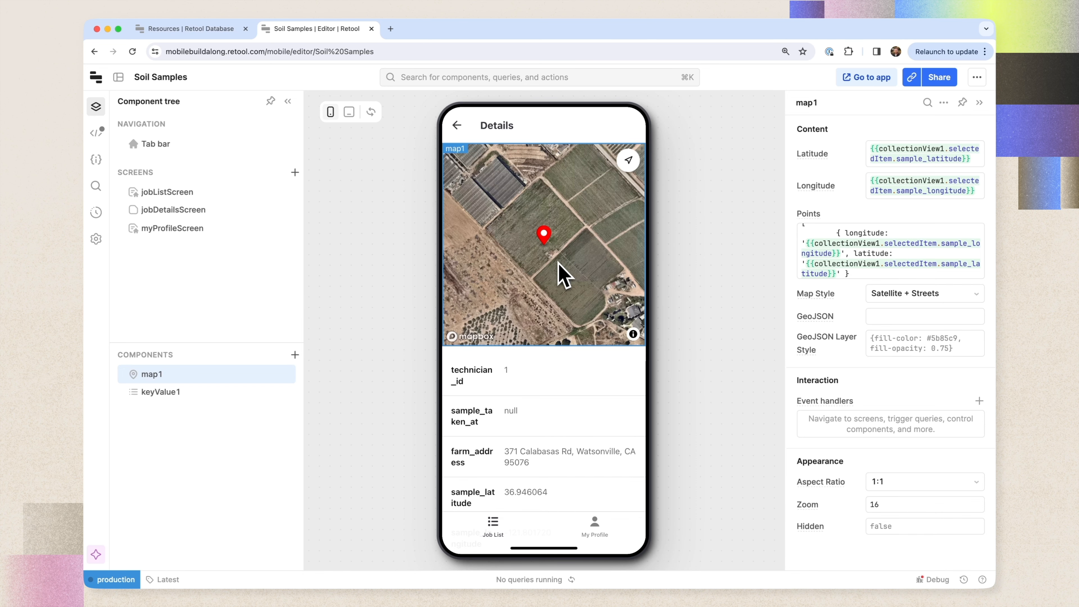
Add a Fab button component to the job details screen.
{"action": "left_click", "coordinate": [295, 354]}
{"action": "type", "text": "f"}
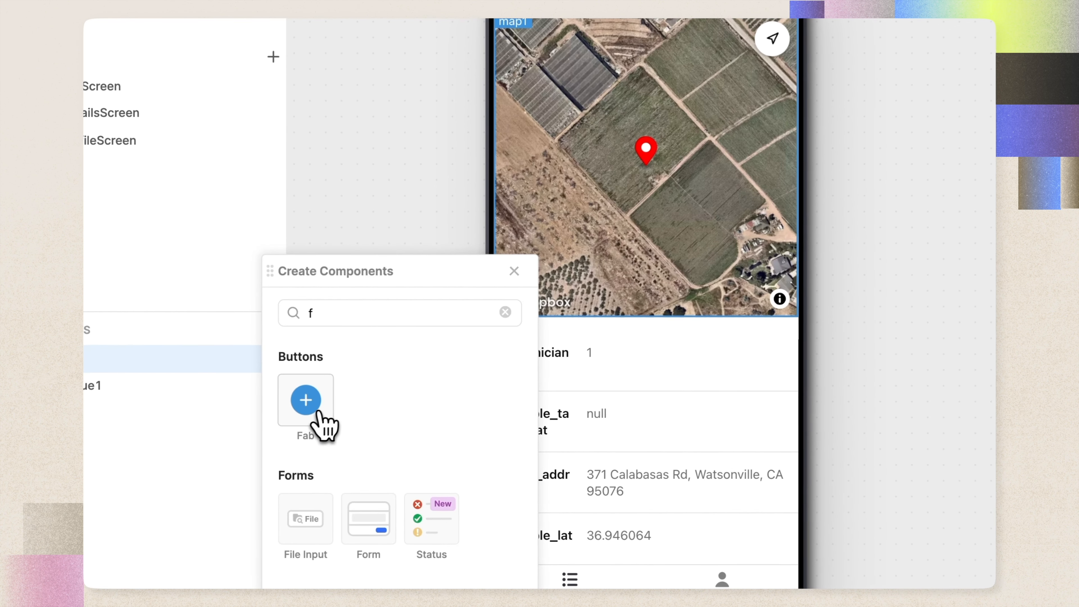
{"action": "left_click", "coordinate": [306, 404]}
{"action": "left_click", "coordinate": [513, 271]}
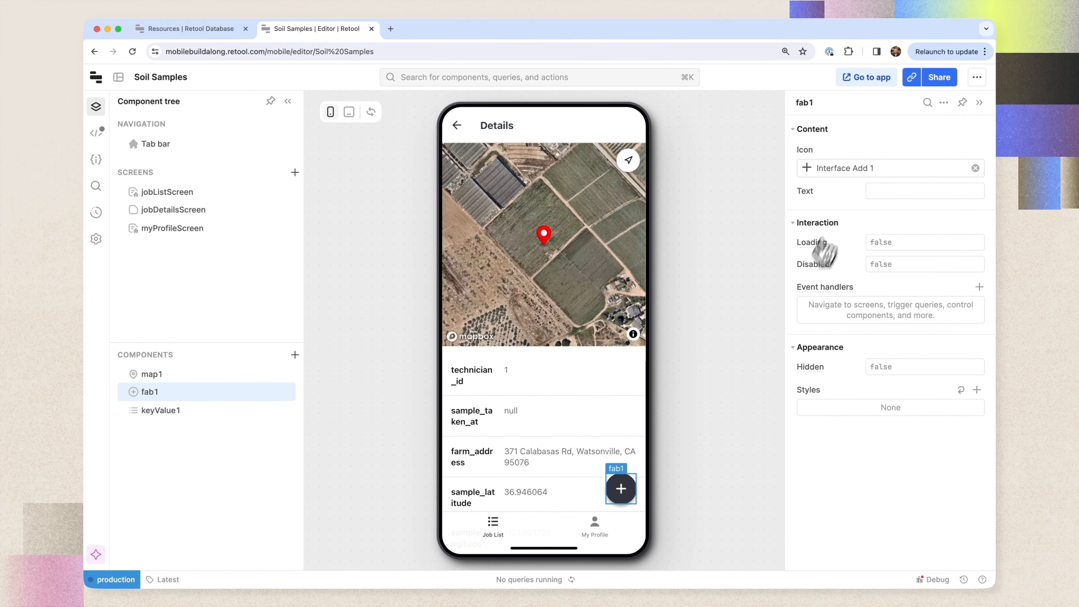
Give the floating button the Travel Map Navigation Arrow South East icon.
{"action": "left_click", "coordinate": [850, 169]}
{"action": "left_click", "coordinate": [662, 104]}
{"action": "type", "text": "map"}
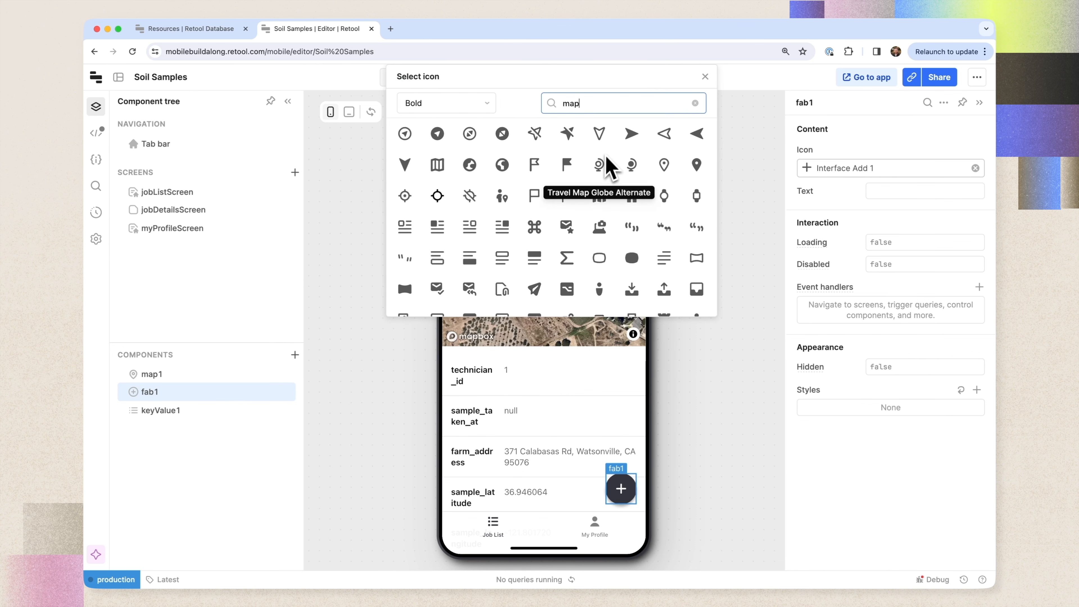
{"action": "left_click", "coordinate": [632, 134]}
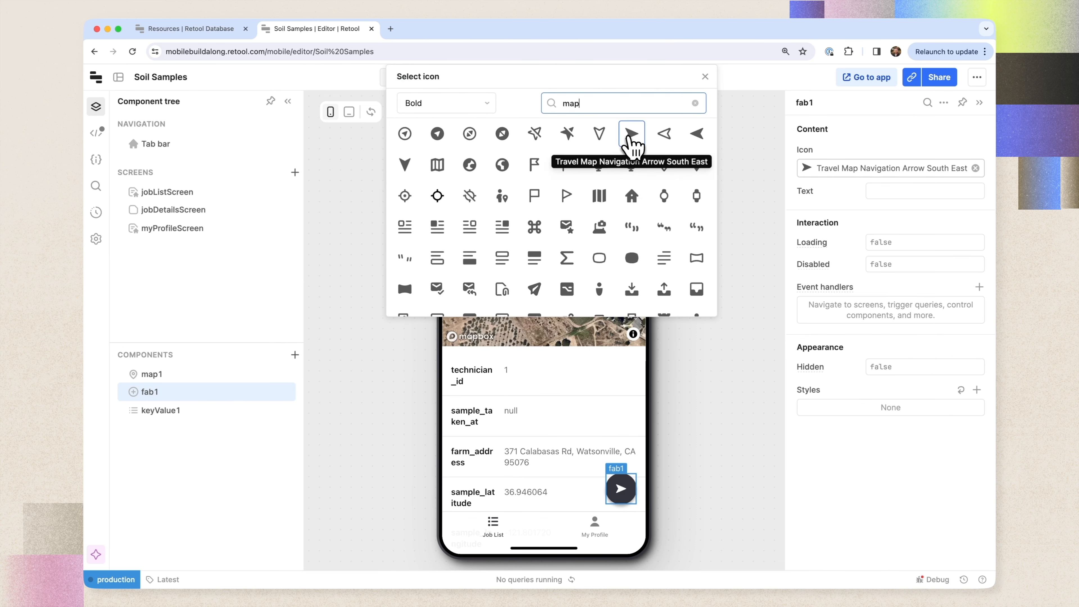
{"action": "left_click", "coordinate": [705, 77]}
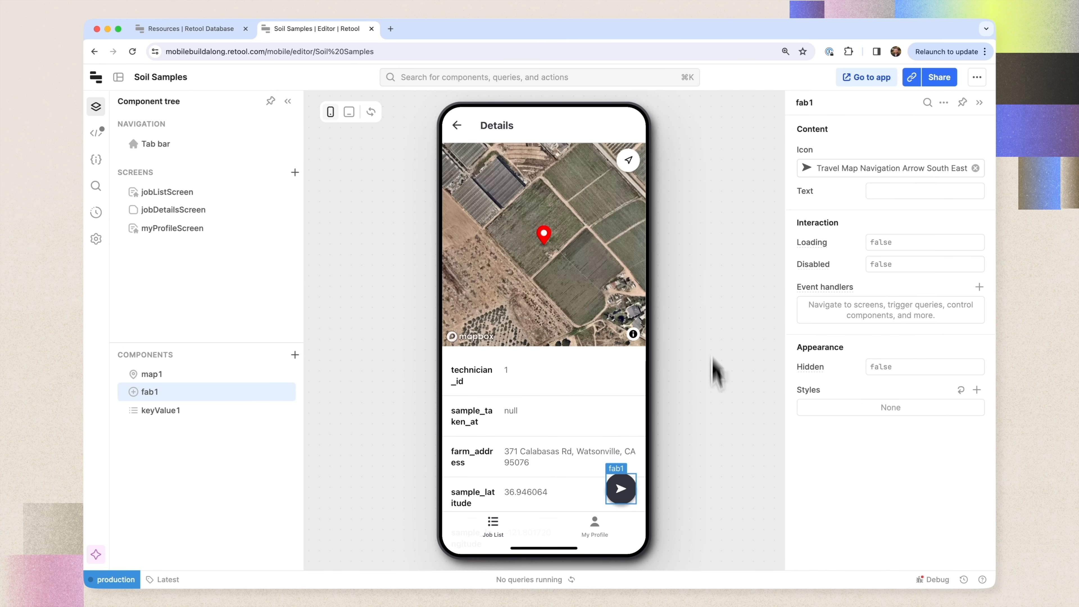
Add a click event handler to the floating button with the Open URL action.
{"action": "left_click", "coordinate": [918, 305]}
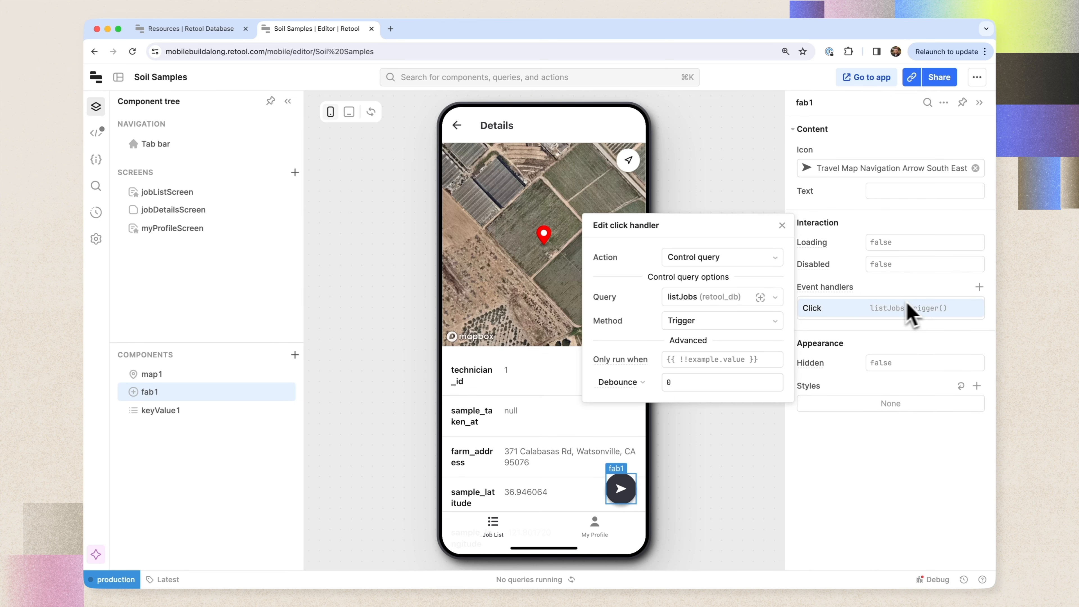
{"action": "left_click", "coordinate": [746, 264]}
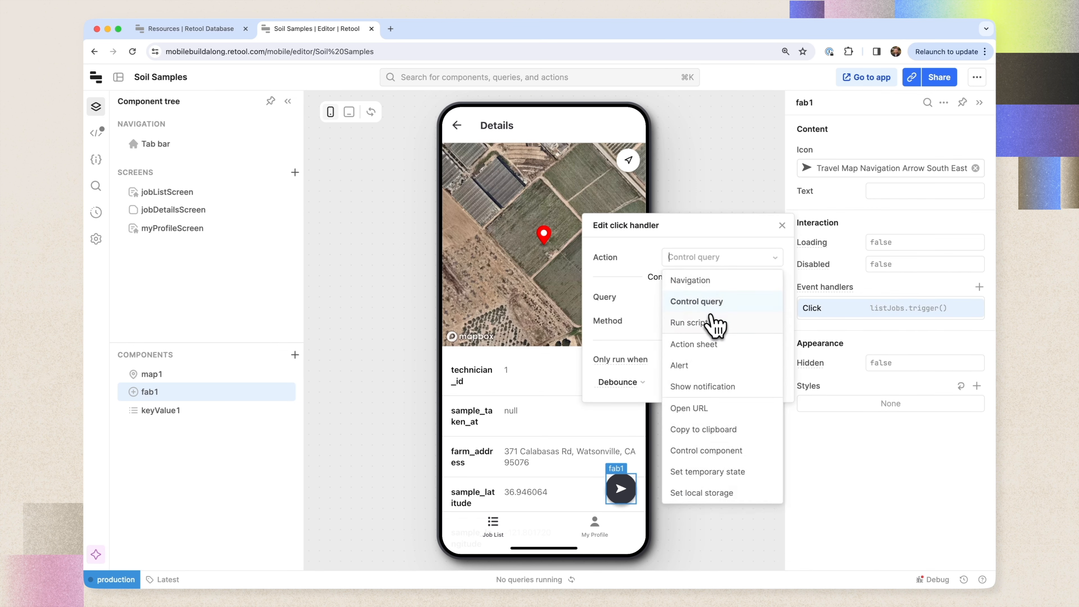
{"action": "left_click", "coordinate": [714, 418]}
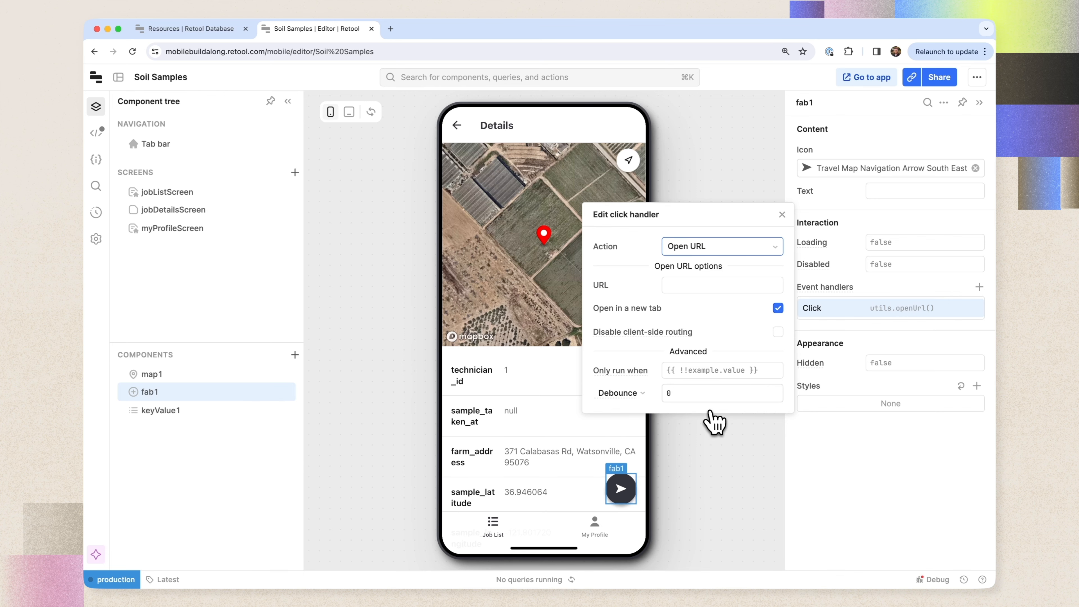
Try geo:123,456 as the click handler's URL and clear it again.
{"action": "left_click", "coordinate": [682, 285]}
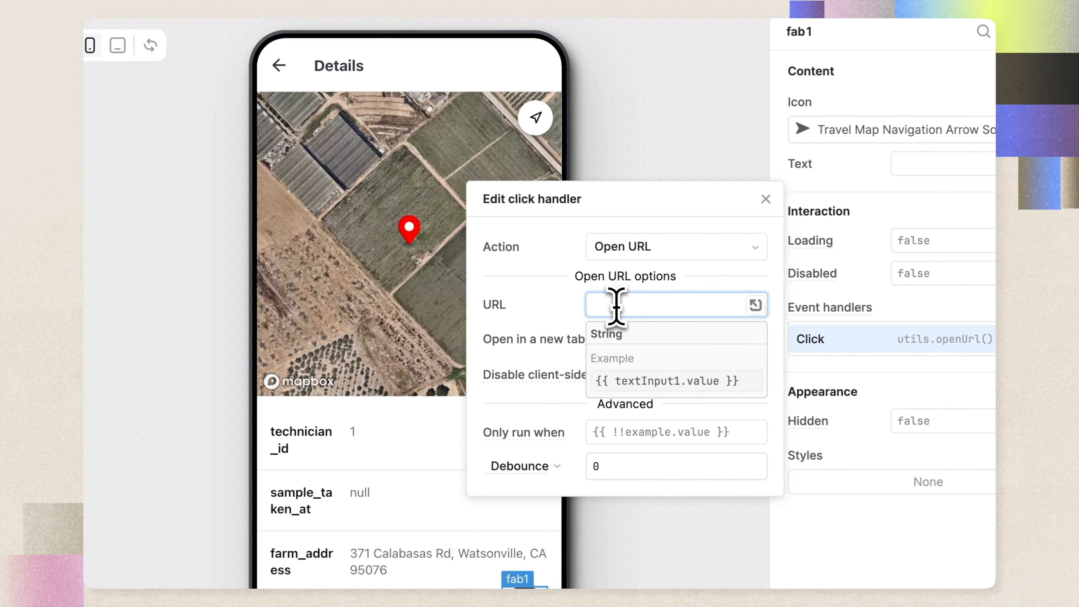
{"action": "type", "text": "geo:"}
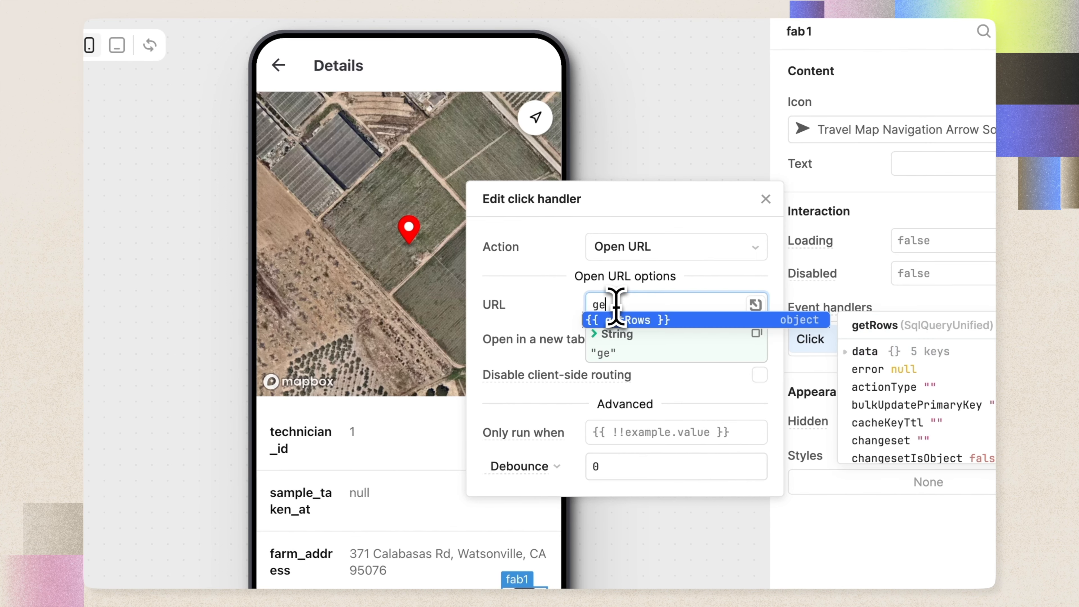
{"action": "type", "text": "123,456"}
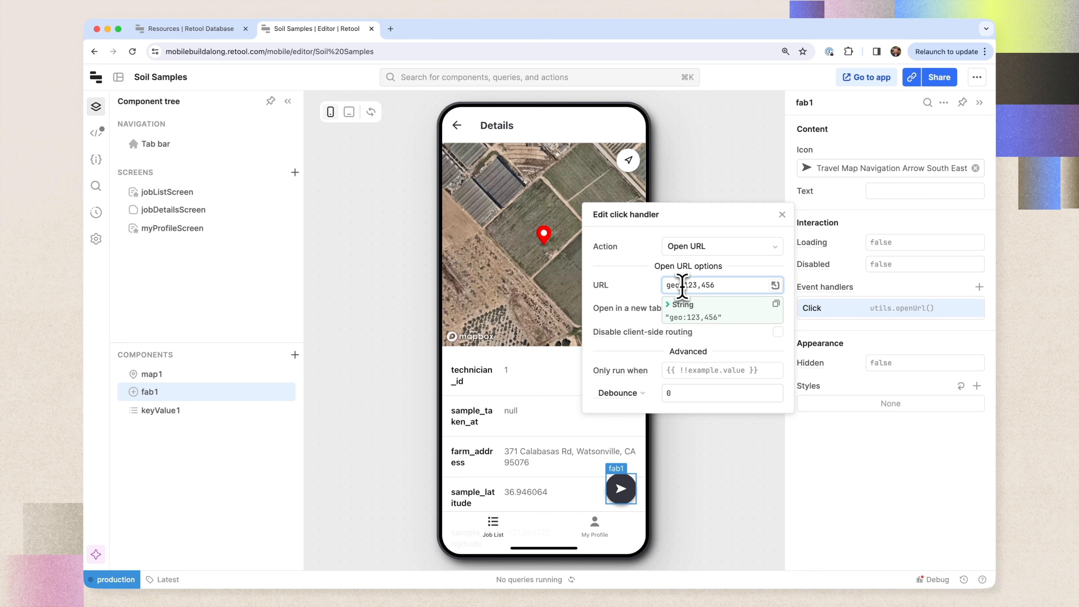
{"action": "key", "text": "super+a"}
{"action": "key", "text": "BackSpace"}
{"action": "type", "text": "https://maps.google.com"}
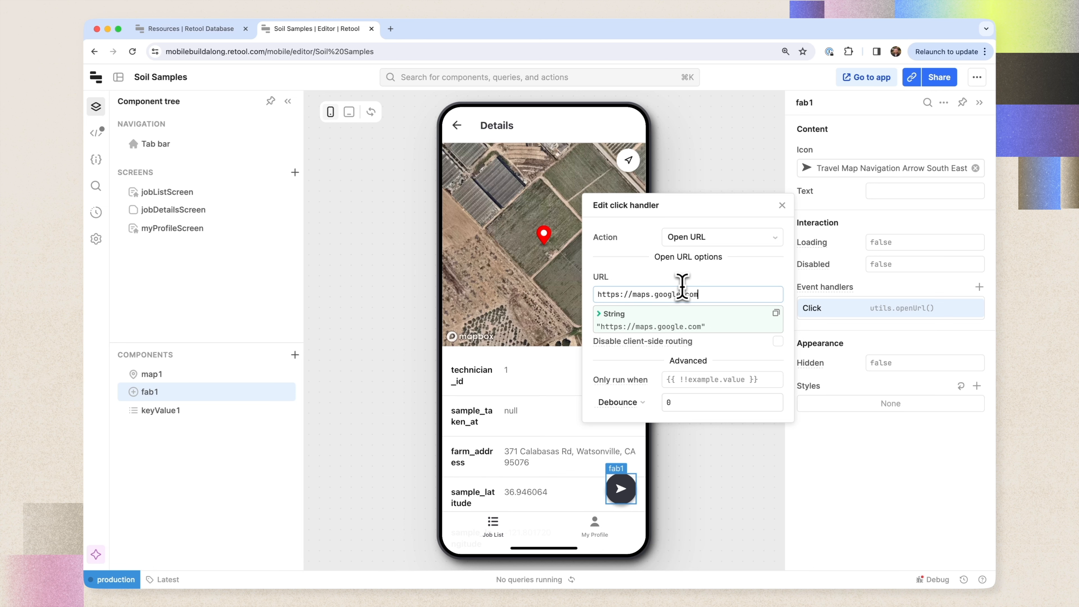
{"action": "type", "text": "?="}
{"action": "key", "text": "BackSpace"}
{"action": "key", "text": "BackSpace"}
{"action": "type", "text": "?q={{col"}
{"action": "key", "text": "End"}
{"action": "type", "text": "."}
{"action": "key", "text": "BackSpace"}
{"action": "key", "text": "BackSpace"}
{"action": "key", "text": "Tab"}
{"action": "type", "text": ".se"}
{"action": "key", "text": "Tab"}
{"action": "type", "text": ".fa"}
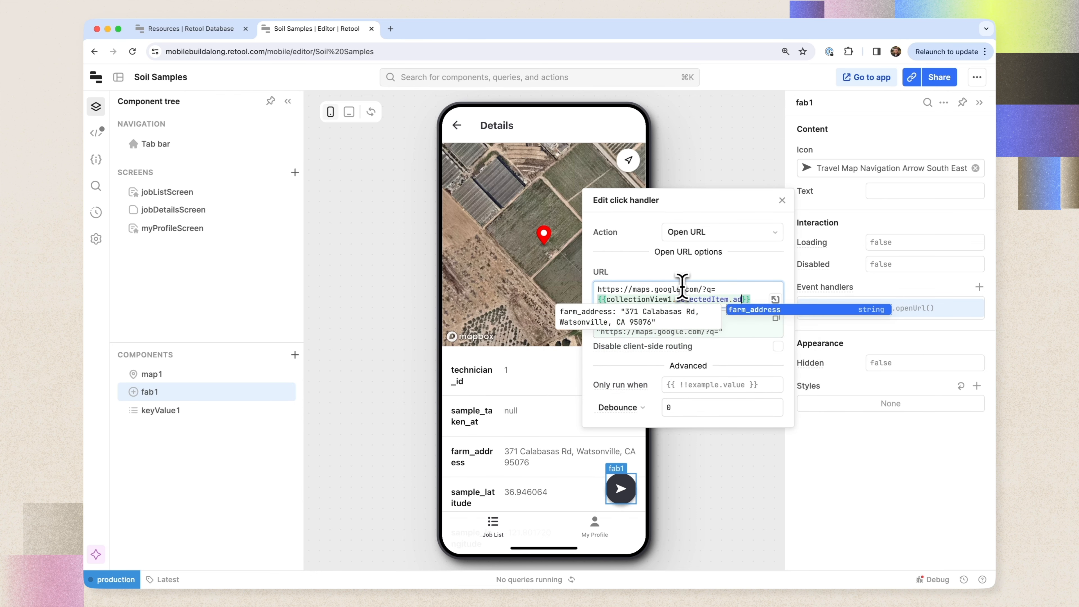
{"action": "key", "text": "Tab"}
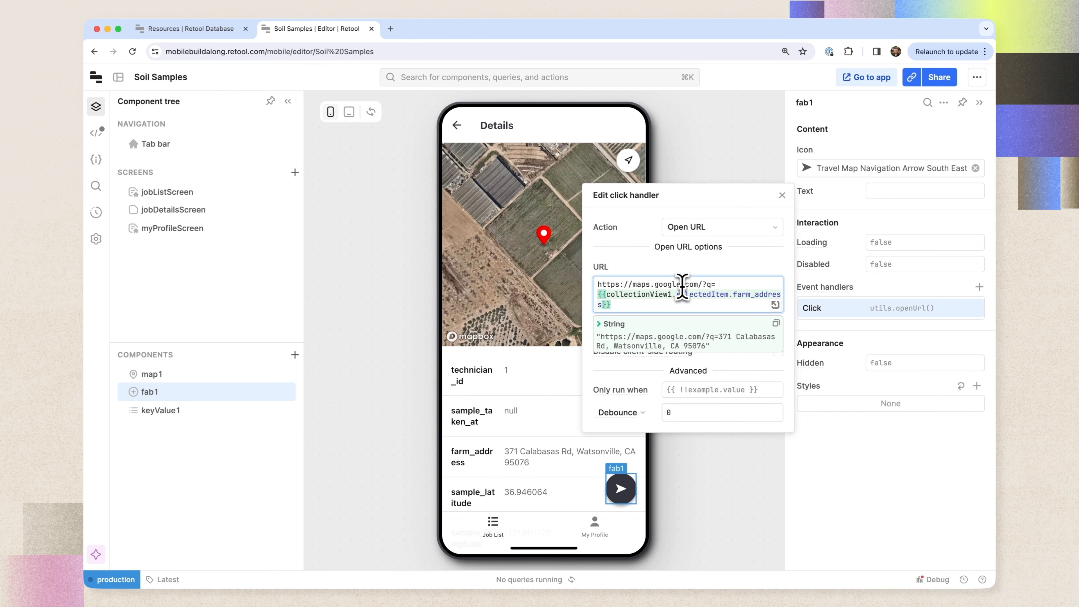
{"action": "left_click", "coordinate": [782, 195]}
Test the floating button's Google Maps link in the preview and return to the app editor.
{"action": "left_click", "coordinate": [621, 489]}
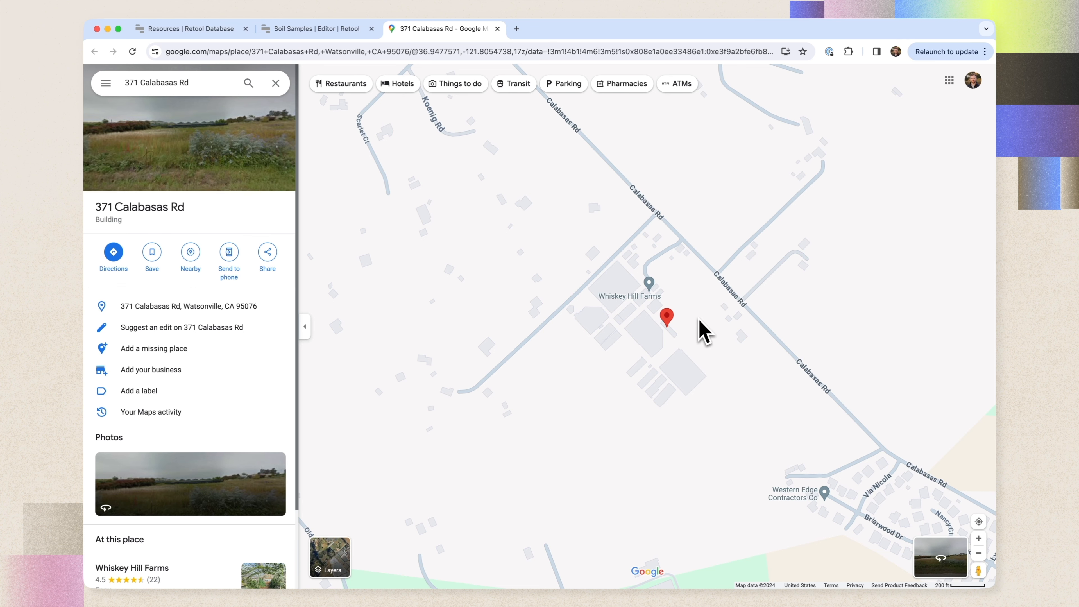
{"action": "key", "text": "super+w"}
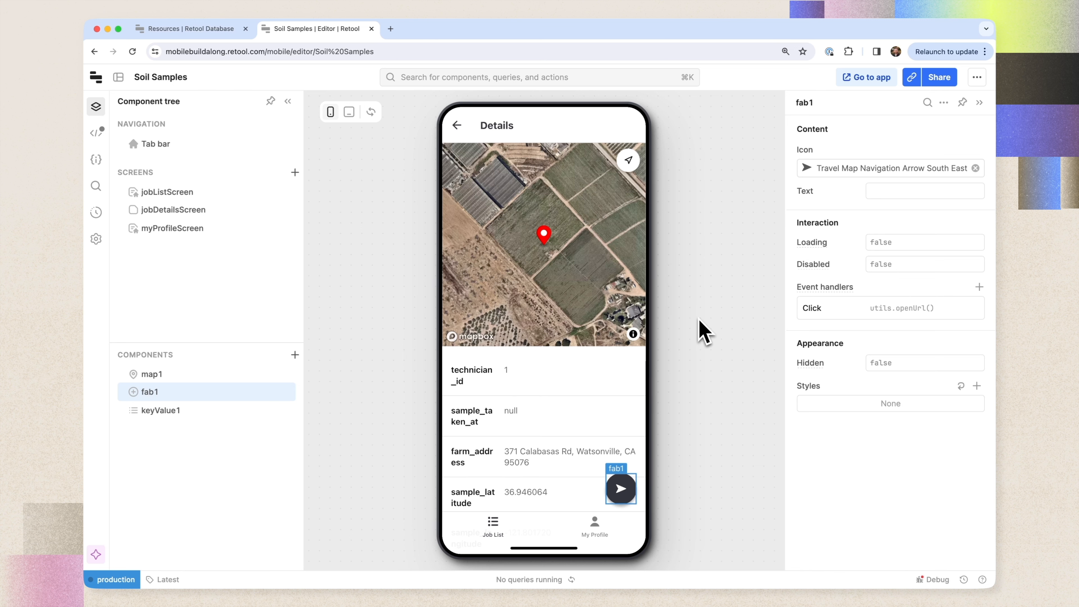
Delete the key-value list from the job details screen and add a Form component in its place.
{"action": "left_click", "coordinate": [501, 421]}
{"action": "key", "text": "Delete"}
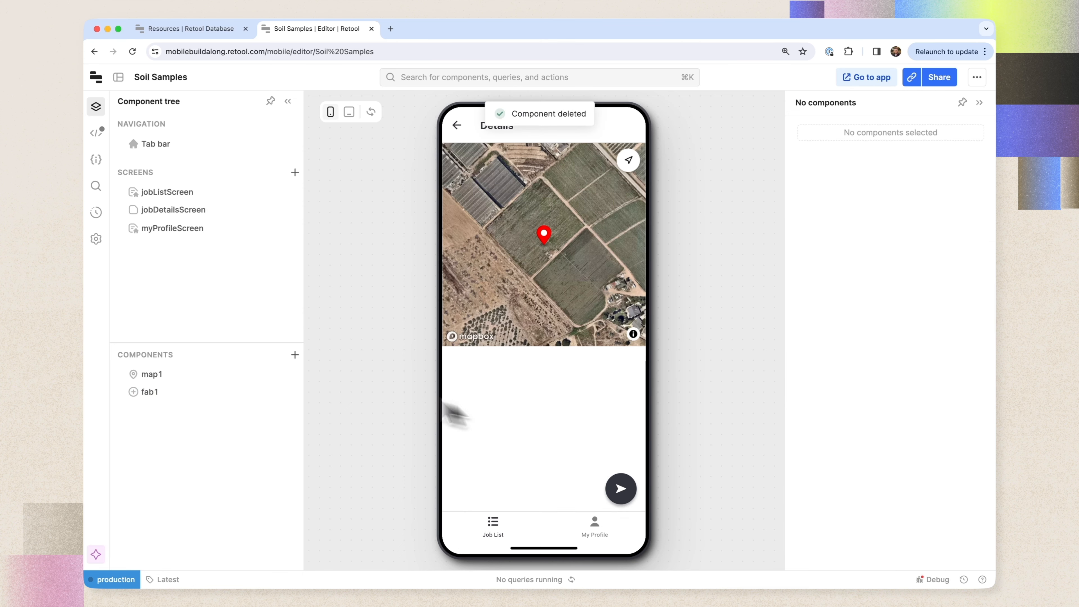
{"action": "left_click", "coordinate": [295, 355]}
{"action": "type", "text": "form"}
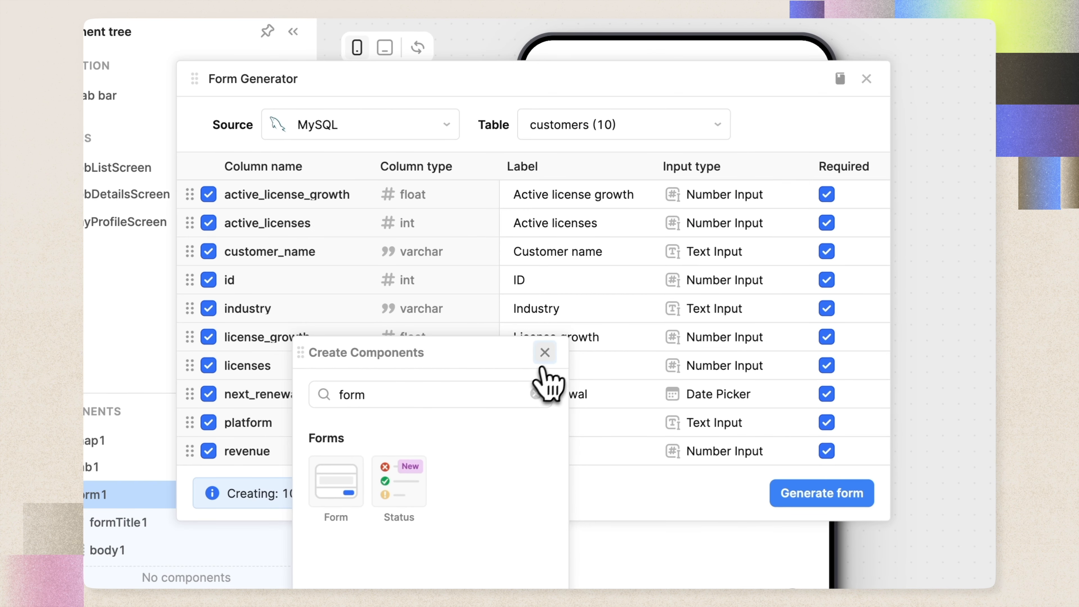
{"action": "left_click", "coordinate": [545, 352]}
Set the form generator's source to retool_db and its table to results.
{"action": "left_click", "coordinate": [386, 137]}
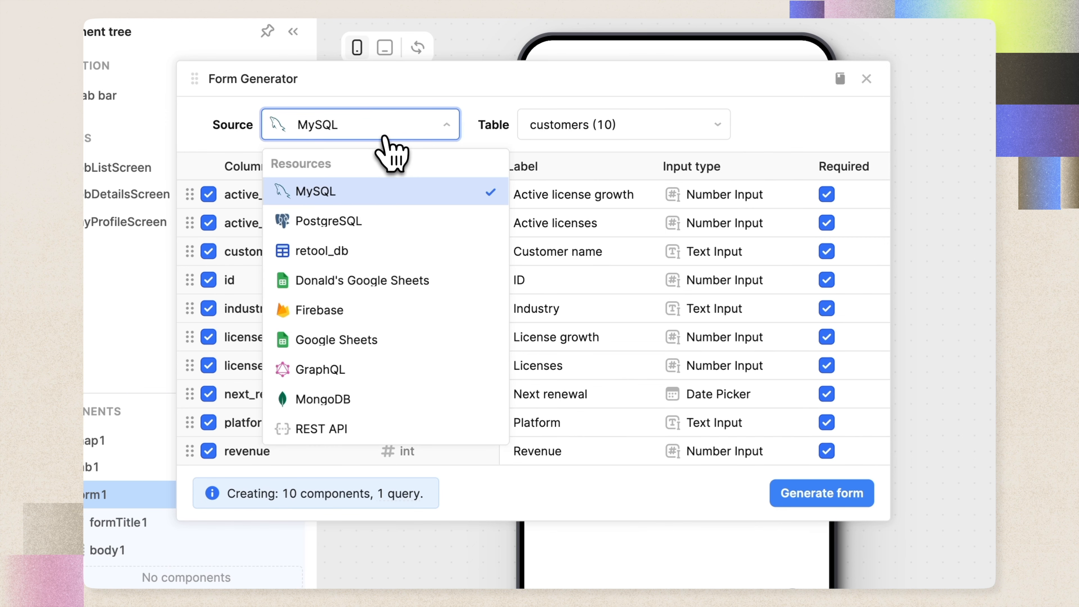
{"action": "left_click", "coordinate": [359, 251]}
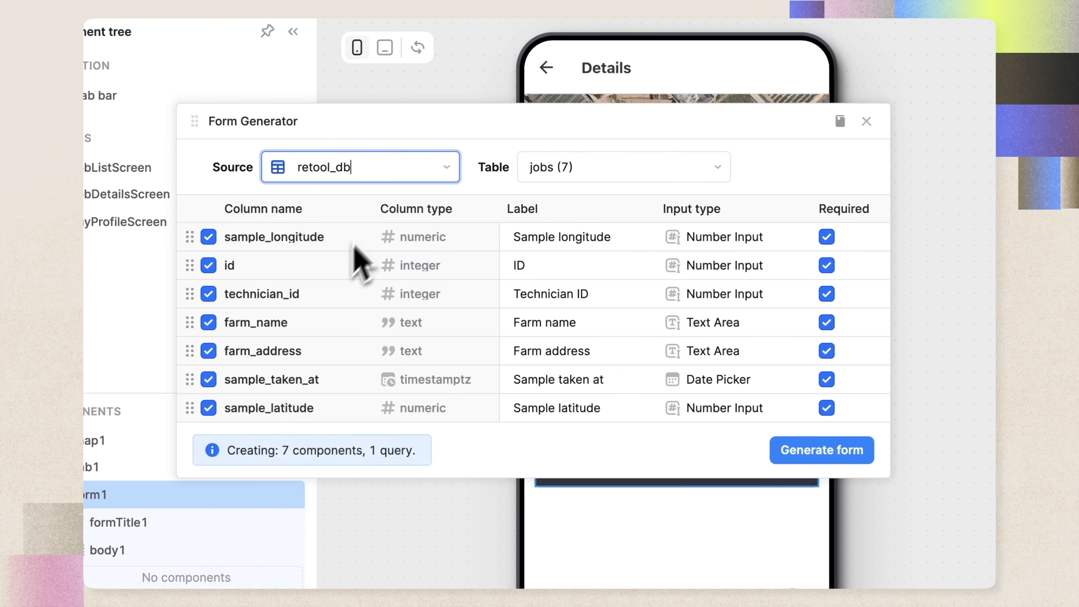
{"action": "left_click", "coordinate": [643, 166]}
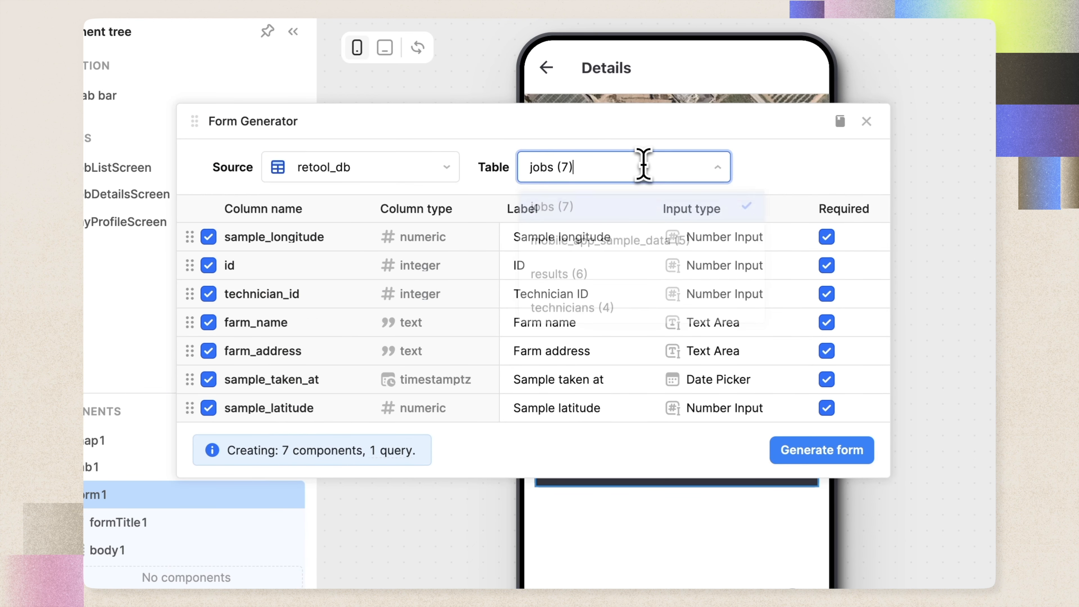
{"action": "left_click", "coordinate": [612, 284]}
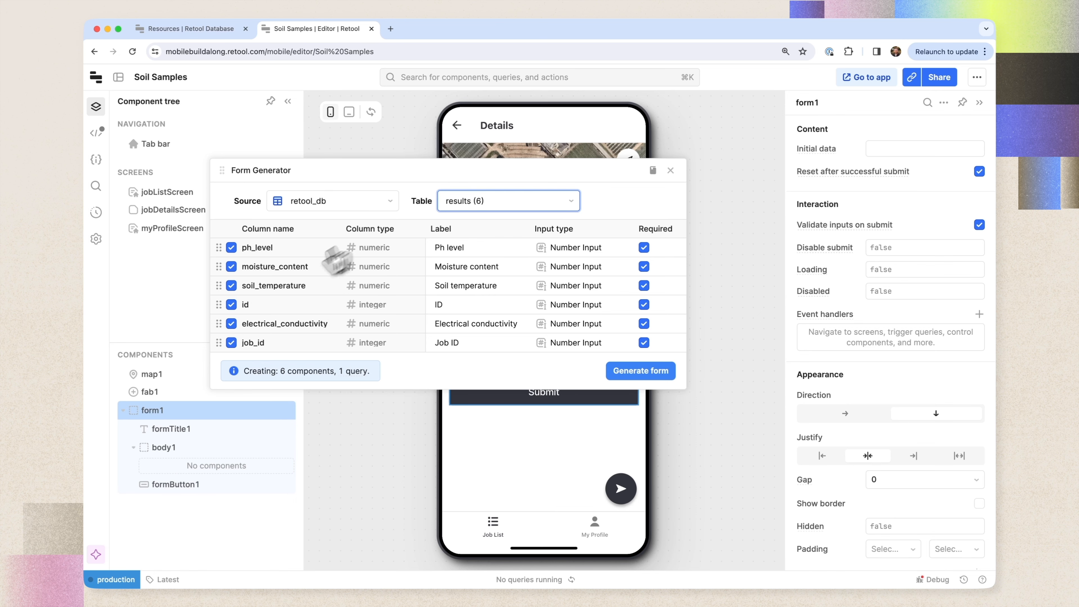
Exclude the id and job_id columns from the form generator after consulting the results table, and generate the form.
{"action": "left_click", "coordinate": [233, 306]}
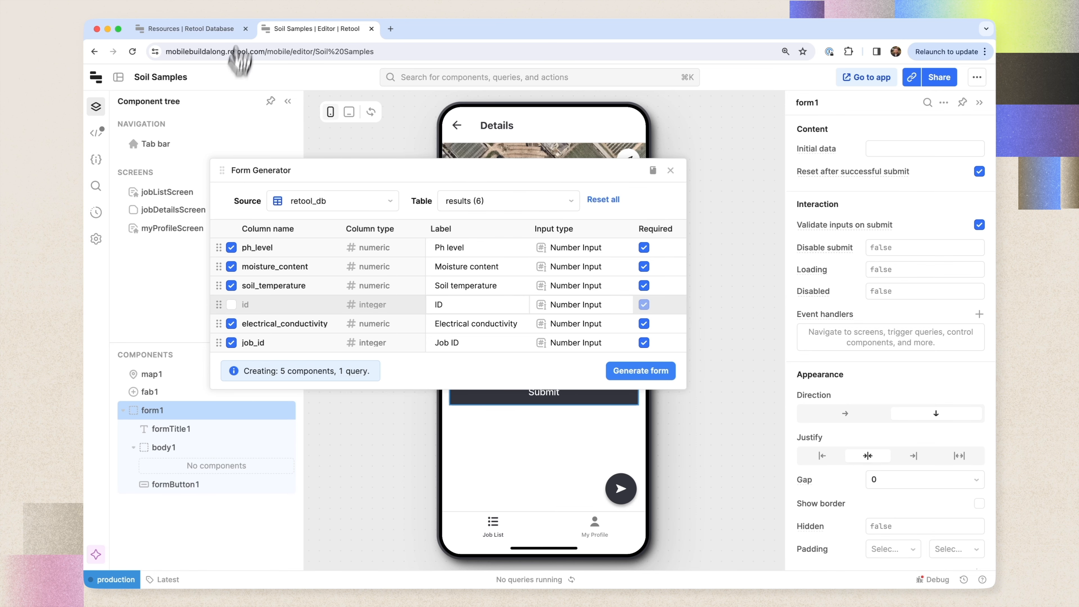
{"action": "left_click", "coordinate": [221, 29]}
{"action": "left_click", "coordinate": [284, 110]}
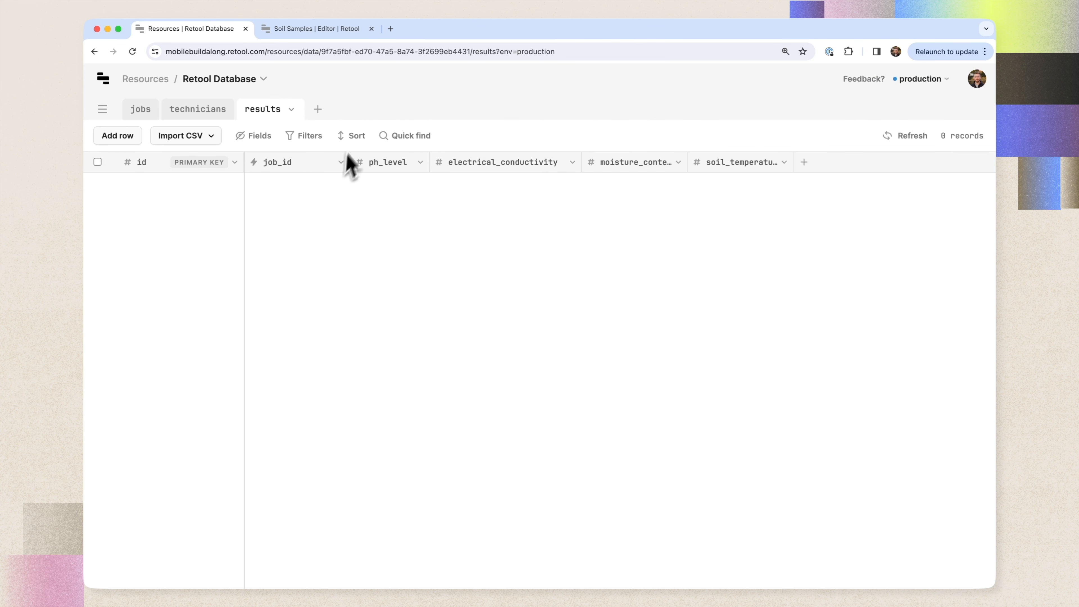
{"action": "left_click", "coordinate": [307, 31]}
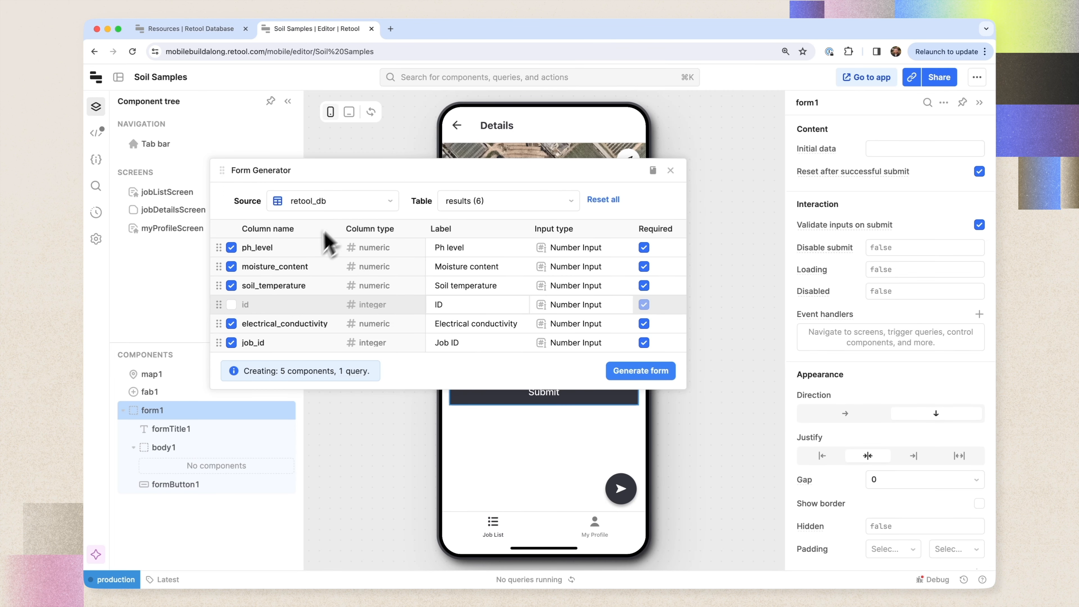
{"action": "left_click", "coordinate": [232, 343]}
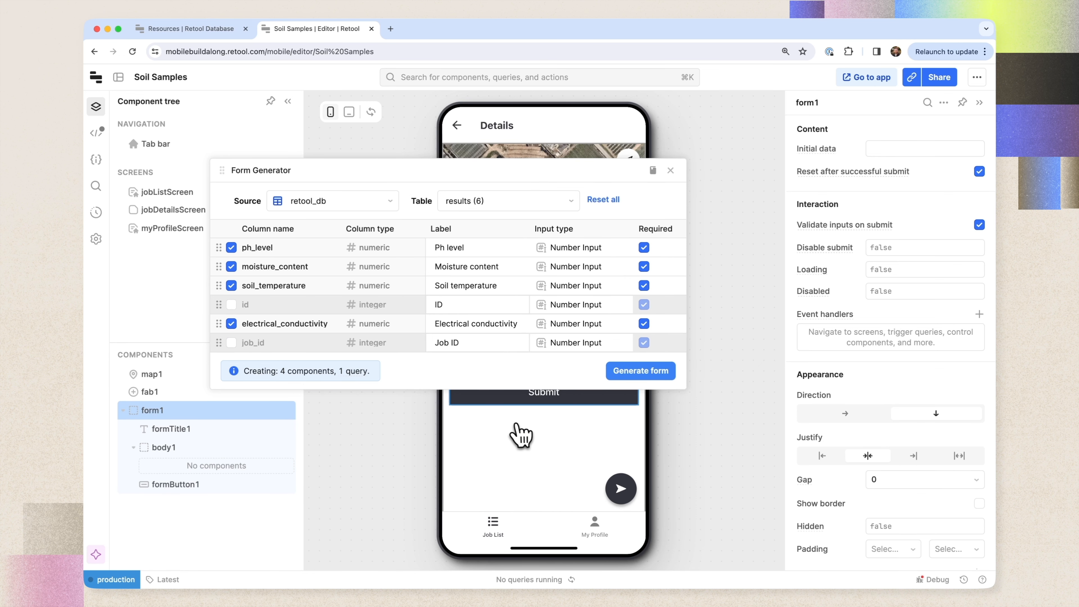
{"action": "left_click", "coordinate": [191, 29]}
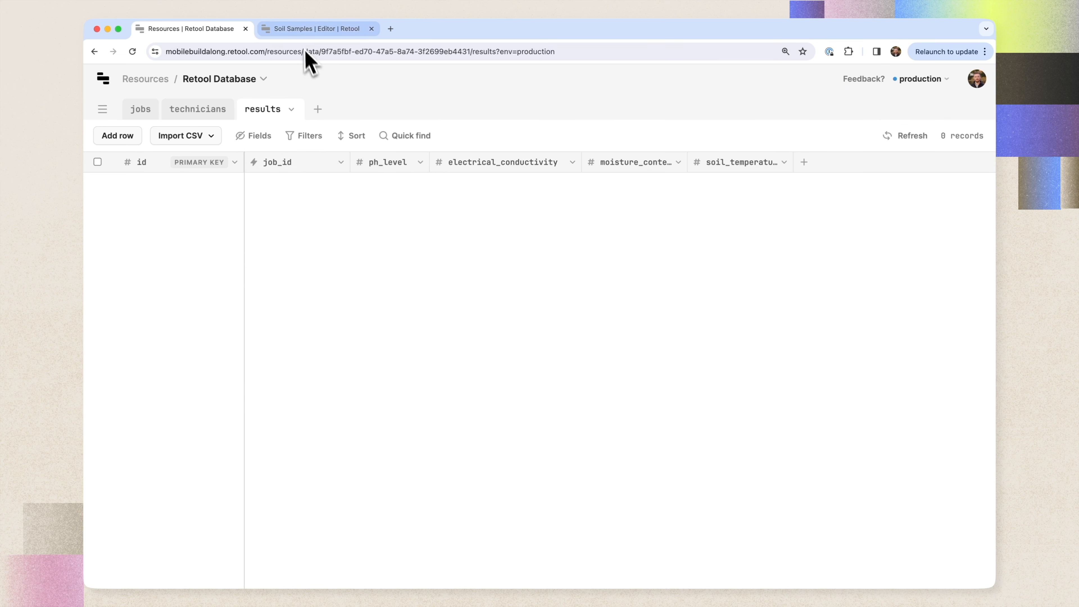
{"action": "left_click", "coordinate": [301, 29]}
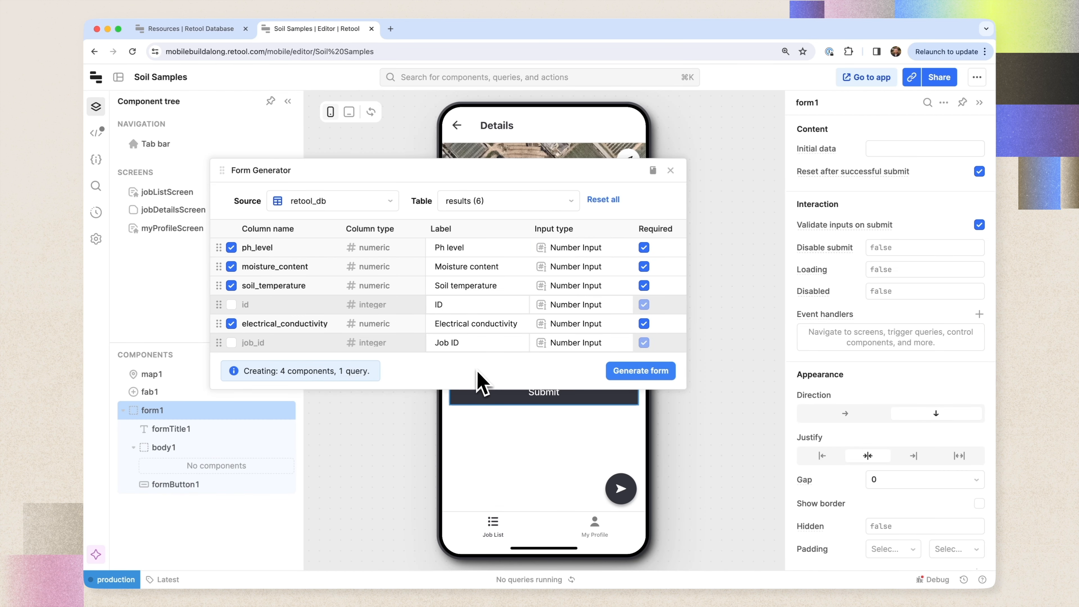
{"action": "left_click", "coordinate": [646, 372]}
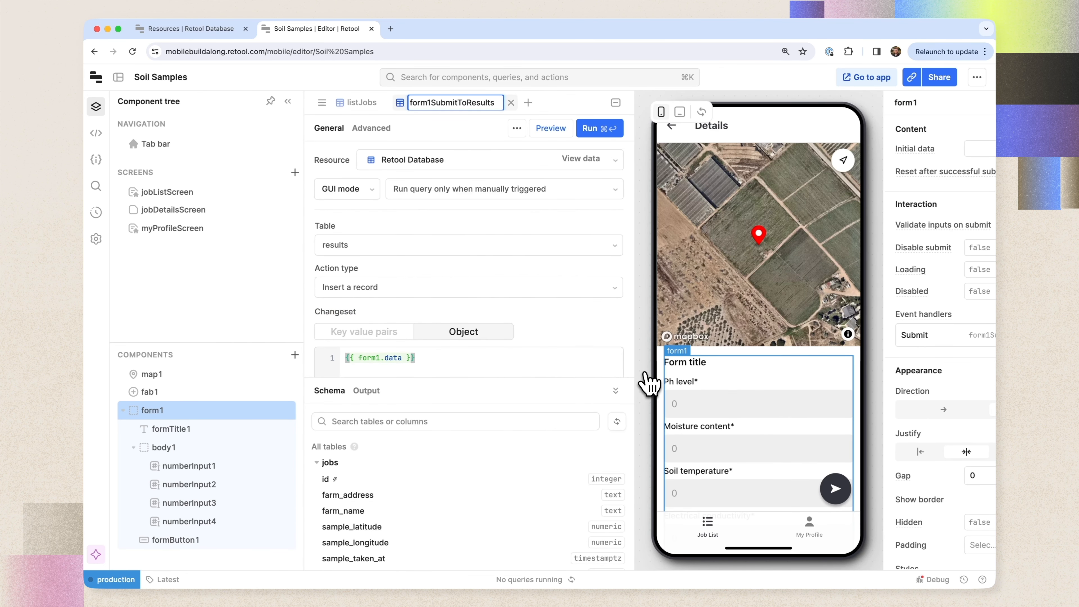
Review the generated form down to its submit button and collapse the query editor.
{"action": "scroll", "coordinate": [726, 375], "scroll_direction": "down", "scroll_amount": 2}
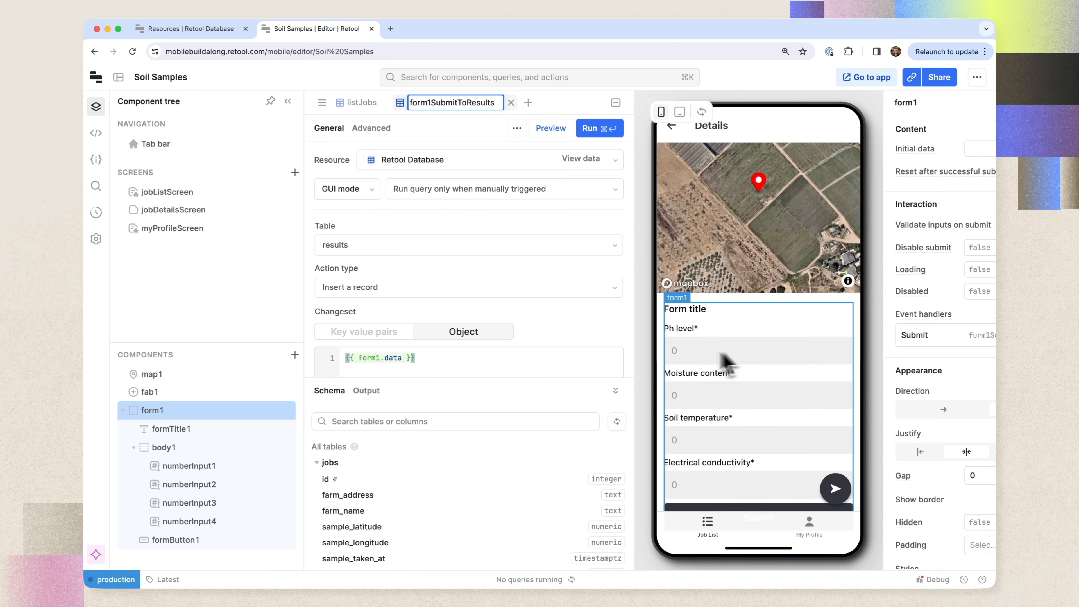
{"action": "scroll", "coordinate": [795, 381], "scroll_direction": "down", "scroll_amount": 1}
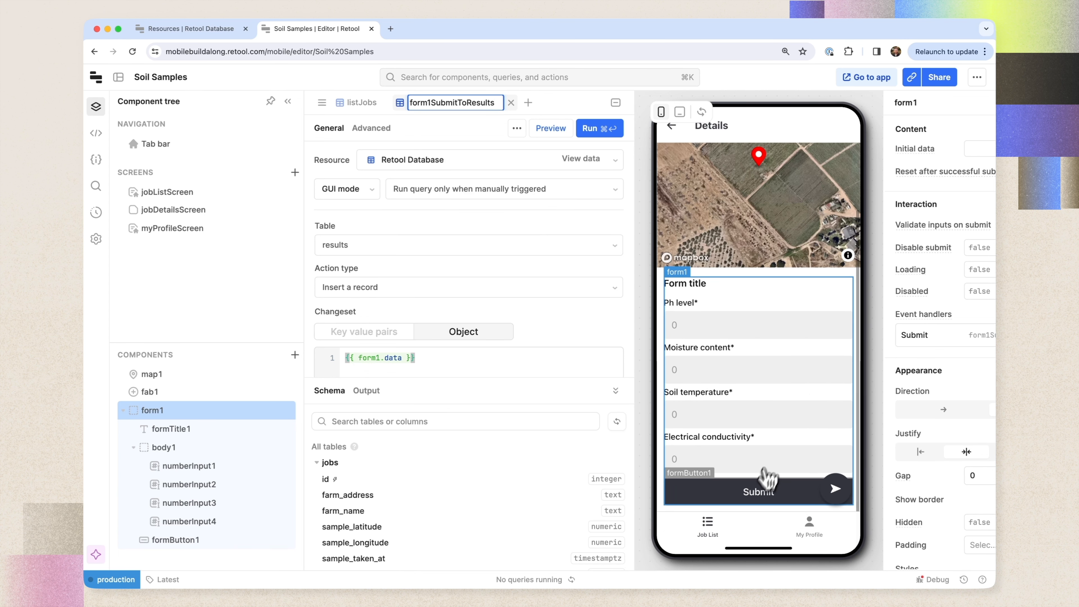
{"action": "left_click", "coordinate": [770, 485]}
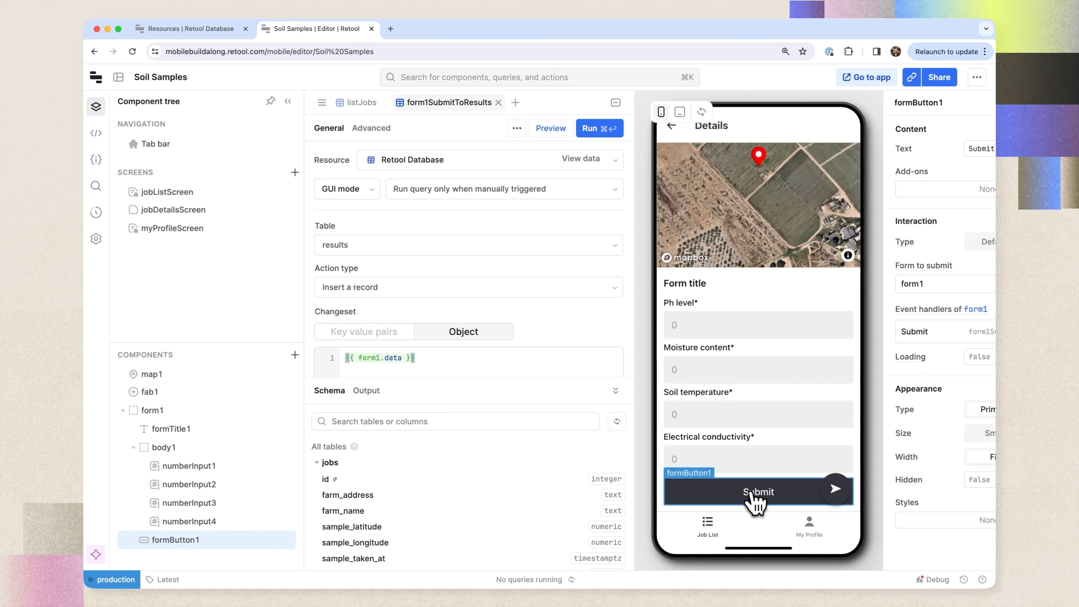
{"action": "left_click", "coordinate": [615, 104]}
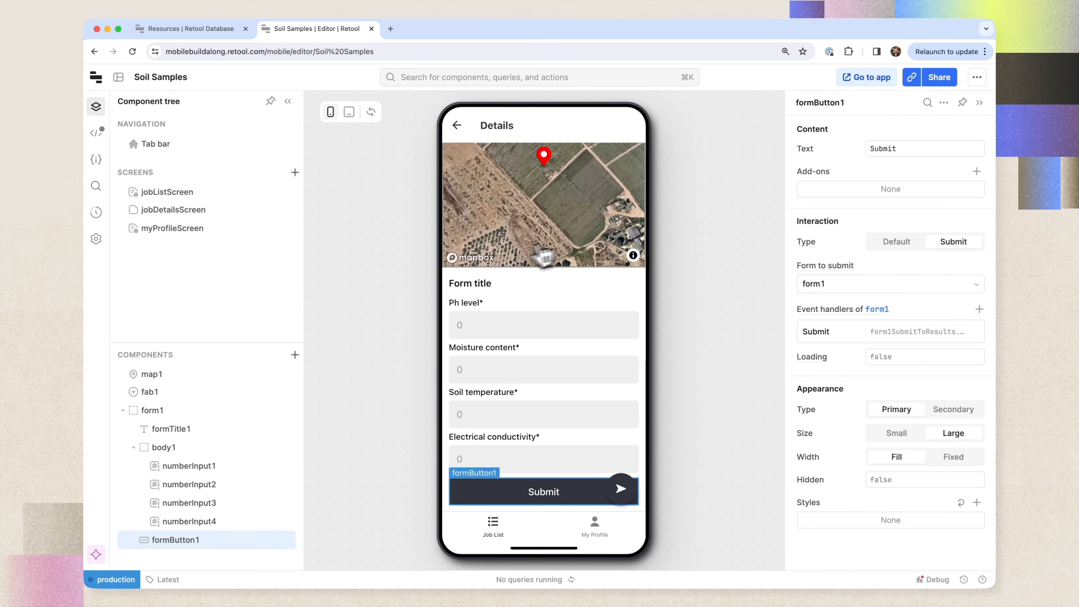
Replace the form's title text with "Sample results", keeping its #### Markdown heading prefix.
{"action": "left_click", "coordinate": [507, 283]}
{"action": "left_click", "coordinate": [890, 173]}
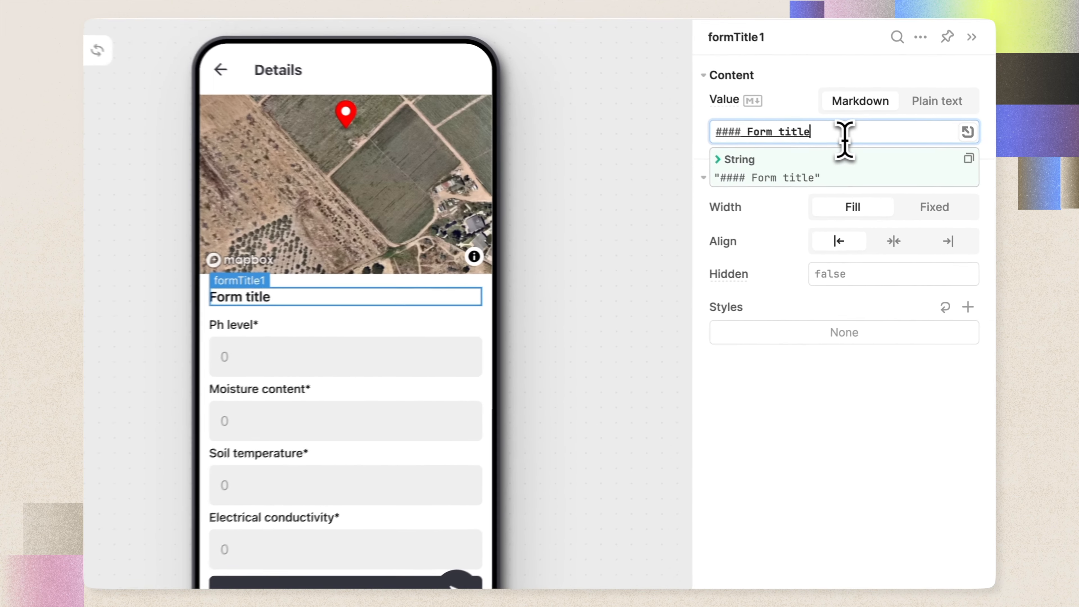
{"action": "key", "text": "BackSpace"}
{"action": "key", "text": "BackSpace"}
{"action": "key", "text": "BackSpace"}
{"action": "key", "text": "BackSpace"}
{"action": "key", "text": "BackSpace"}
{"action": "key", "text": "BackSpace"}
{"action": "key", "text": "BackSpace"}
{"action": "key", "text": "BackSpace"}
{"action": "key", "text": "BackSpace"}
{"action": "key", "text": "BackSpace"}
{"action": "type", "text": "Sample results"}
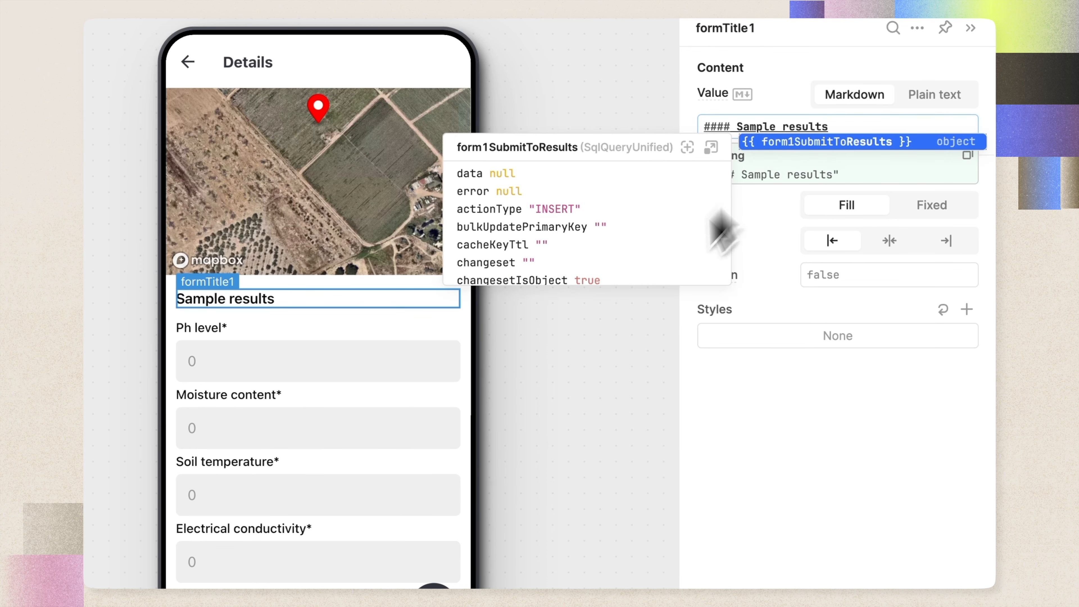
{"action": "left_click", "coordinate": [553, 481]}
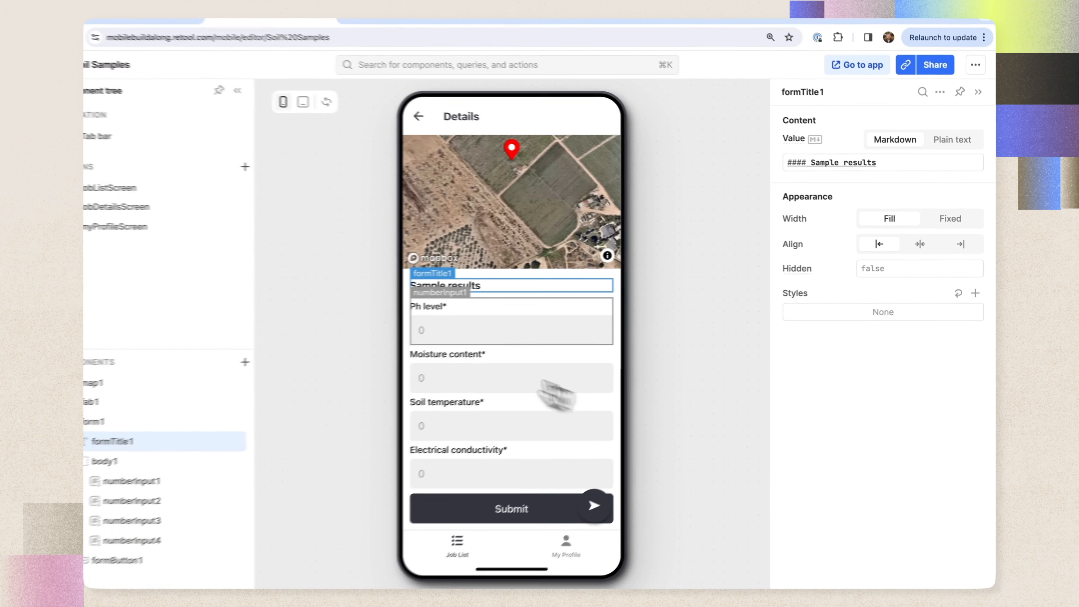
Try to relabel the ph_level number input as "PH level".
{"action": "left_click", "coordinate": [467, 315]}
{"action": "left_click", "coordinate": [873, 192]}
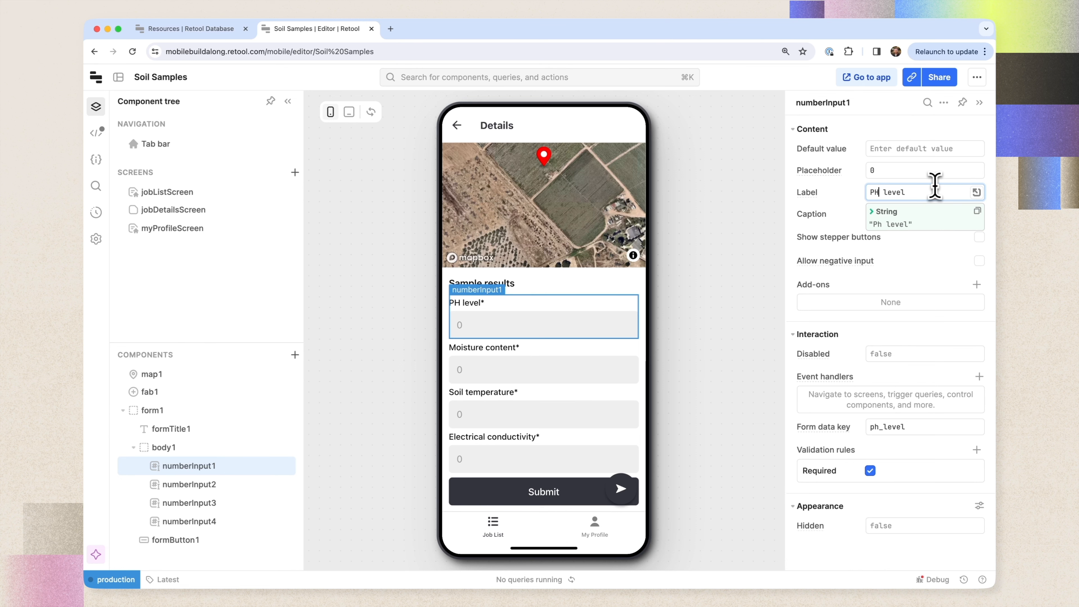
{"action": "left_click", "coordinate": [717, 353]}
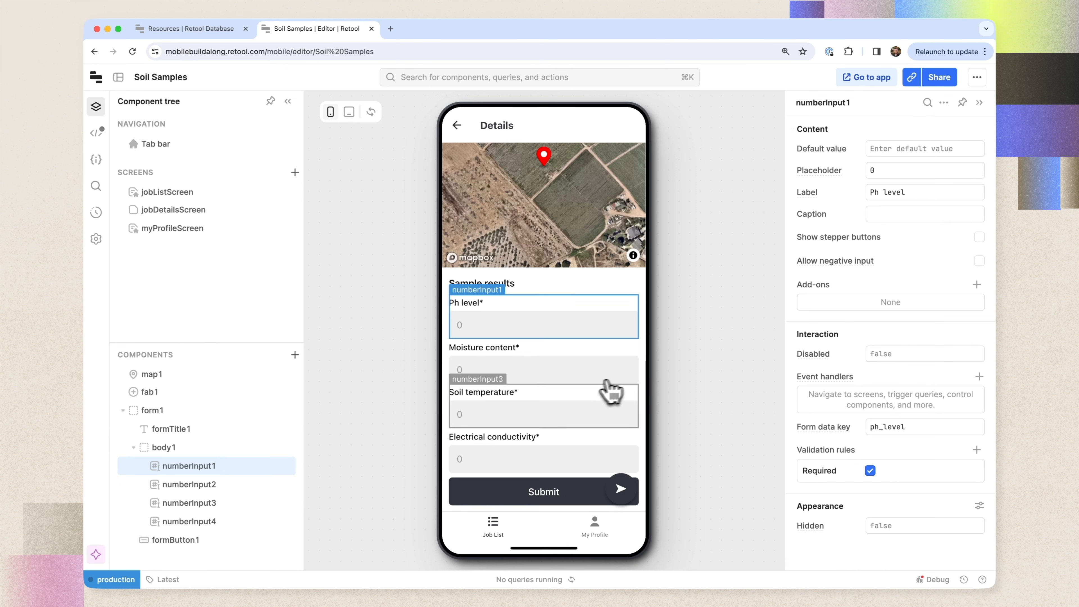
Change the form's submit button text to "Log Results".
{"action": "left_click", "coordinate": [561, 401]}
{"action": "scroll", "coordinate": [574, 442], "scroll_direction": "down", "scroll_amount": 1}
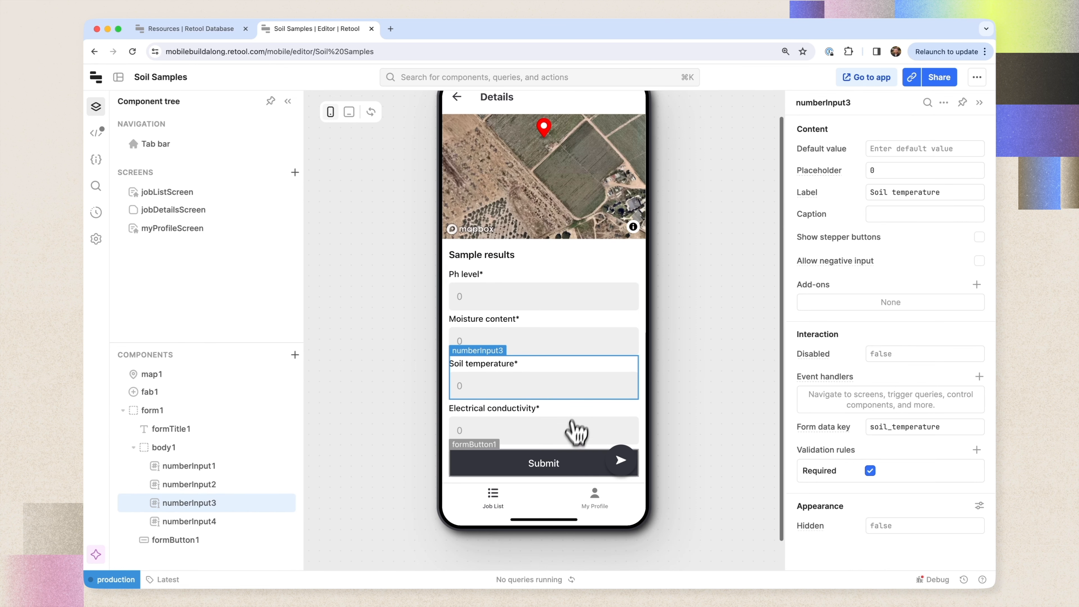
{"action": "left_click", "coordinate": [562, 468]}
{"action": "double_click", "coordinate": [894, 149]}
{"action": "type", "text": "Log Results"}
{"action": "left_click", "coordinate": [729, 365]}
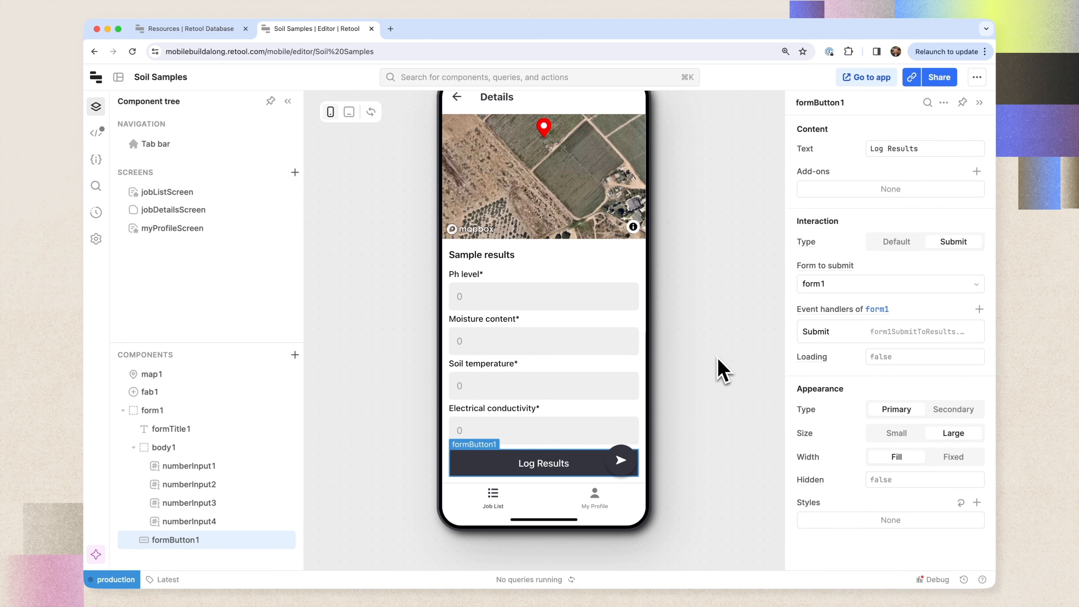
Test-submit the form with Ph level 1, moisture content 2, soil temperature 3 and electrical conductivity 4, and inspect the form1SubmitToResults output.
{"action": "left_click", "coordinate": [96, 132]}
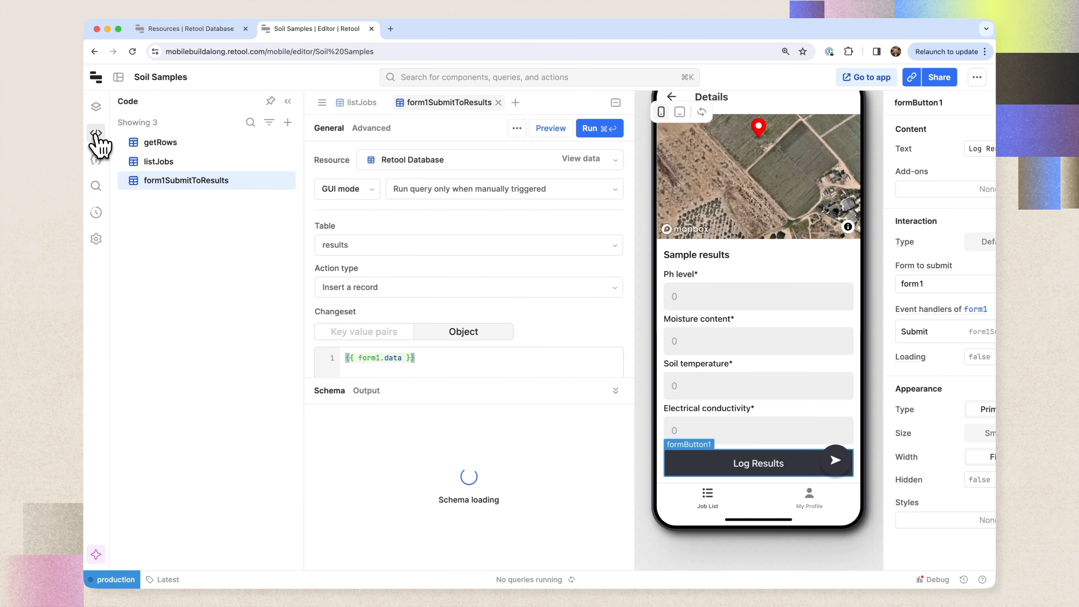
{"action": "left_click", "coordinate": [747, 306]}
{"action": "left_click", "coordinate": [754, 300]}
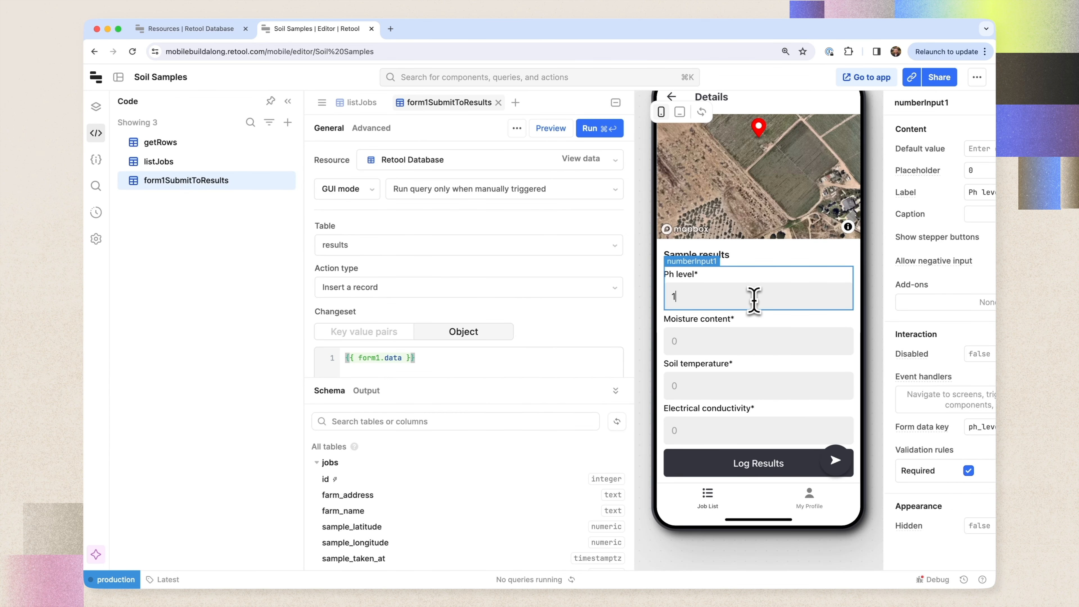
{"action": "left_click", "coordinate": [723, 342]}
{"action": "type", "text": "2"}
{"action": "left_click", "coordinate": [714, 385]}
{"action": "type", "text": "3"}
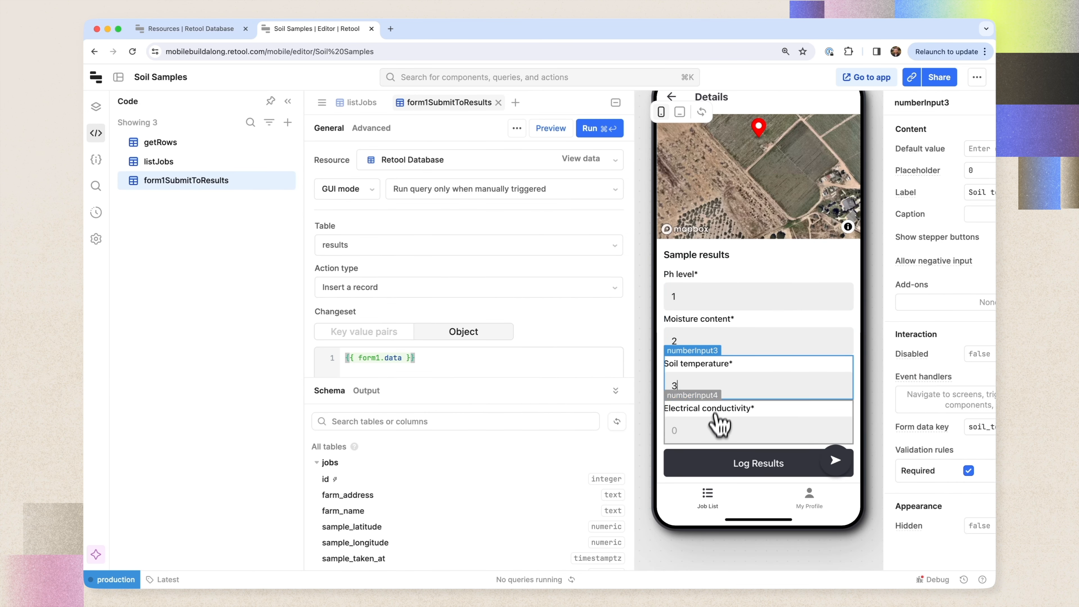
{"action": "left_click", "coordinate": [722, 431]}
{"action": "type", "text": "4"}
{"action": "left_click", "coordinate": [741, 464]}
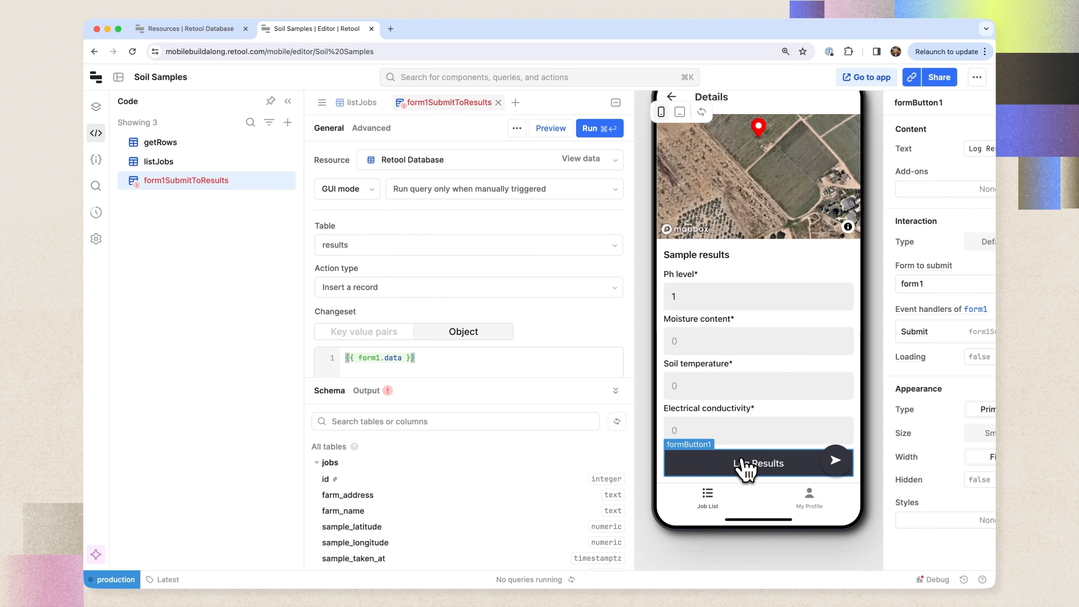
{"action": "left_click", "coordinate": [367, 391]}
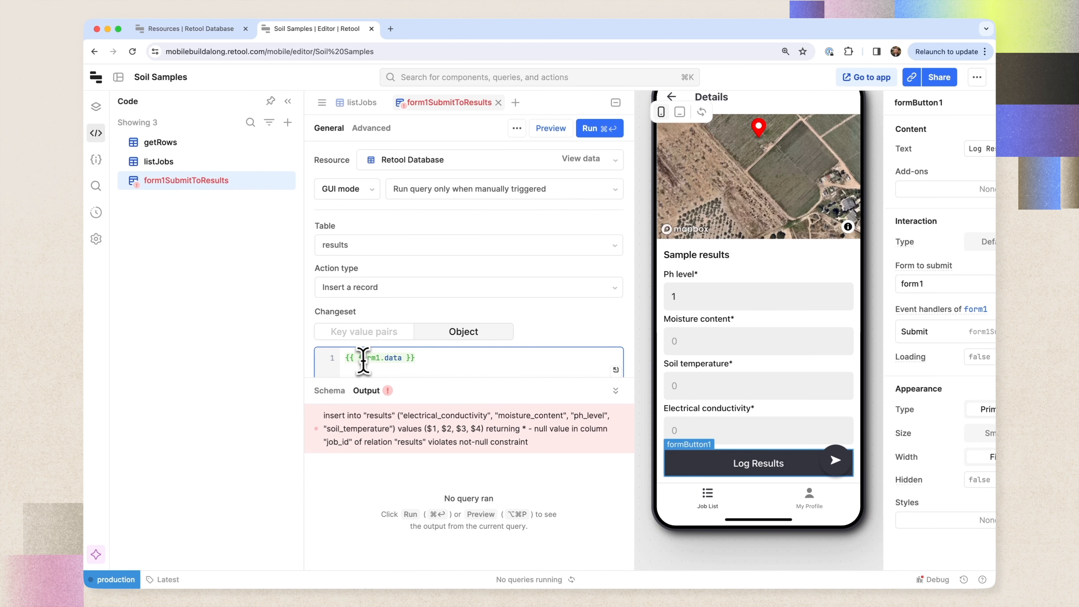
Set the form1SubmitToResults changeset to {{ {...form1.data, ...{"job_id": collectionView1.selectedItem.id} } }} and save the query.
{"action": "left_click", "coordinate": [616, 389]}
{"action": "left_click", "coordinate": [350, 373]}
{"action": "mouse_move", "coordinate": [362, 357]}
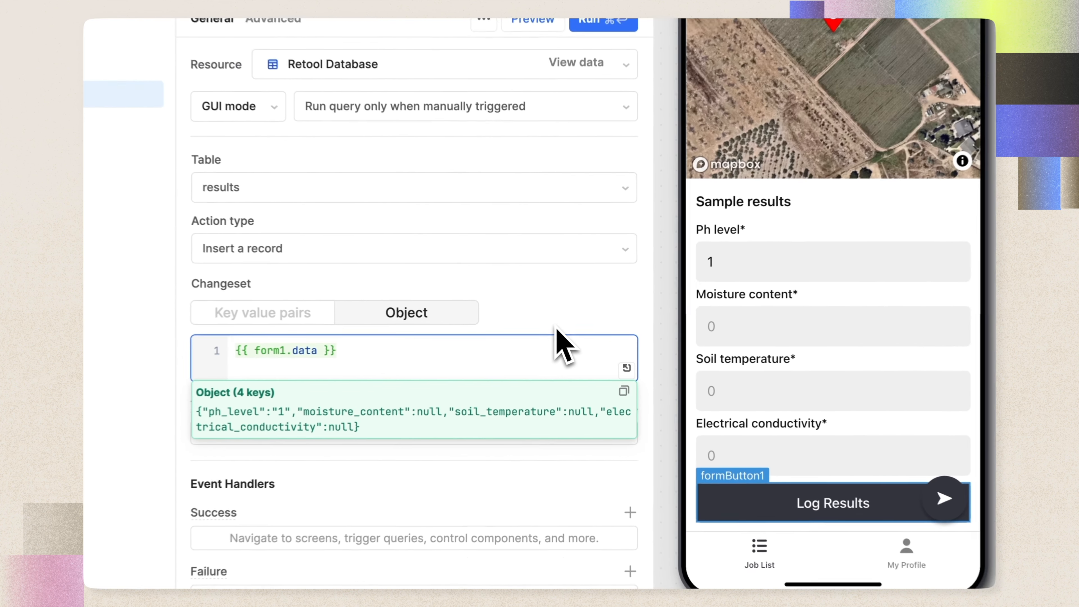
{"action": "type", "text": "{..."}
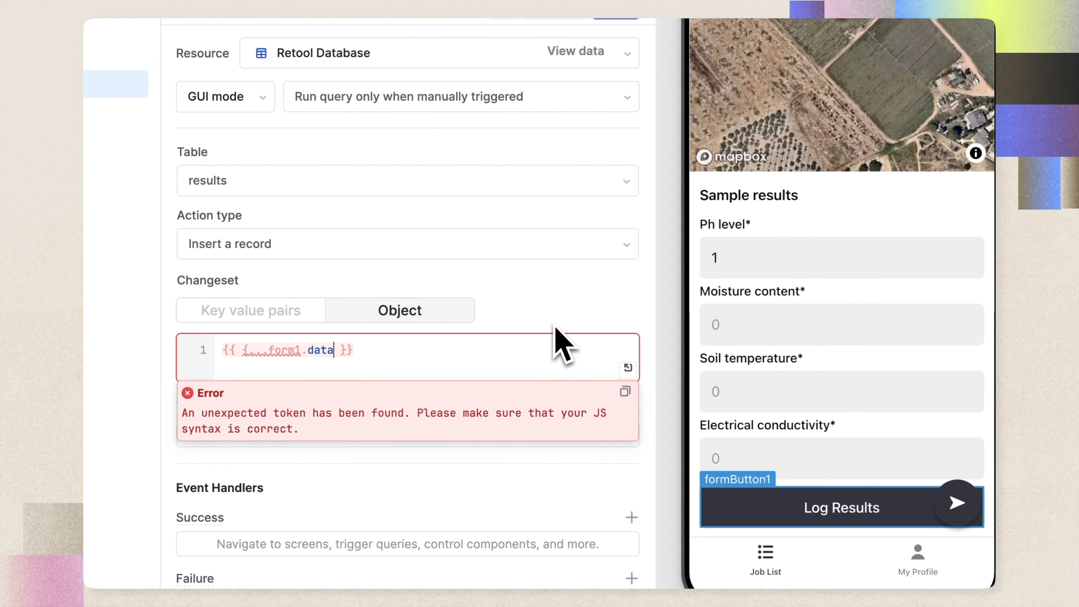
{"action": "type", "text": "}"}
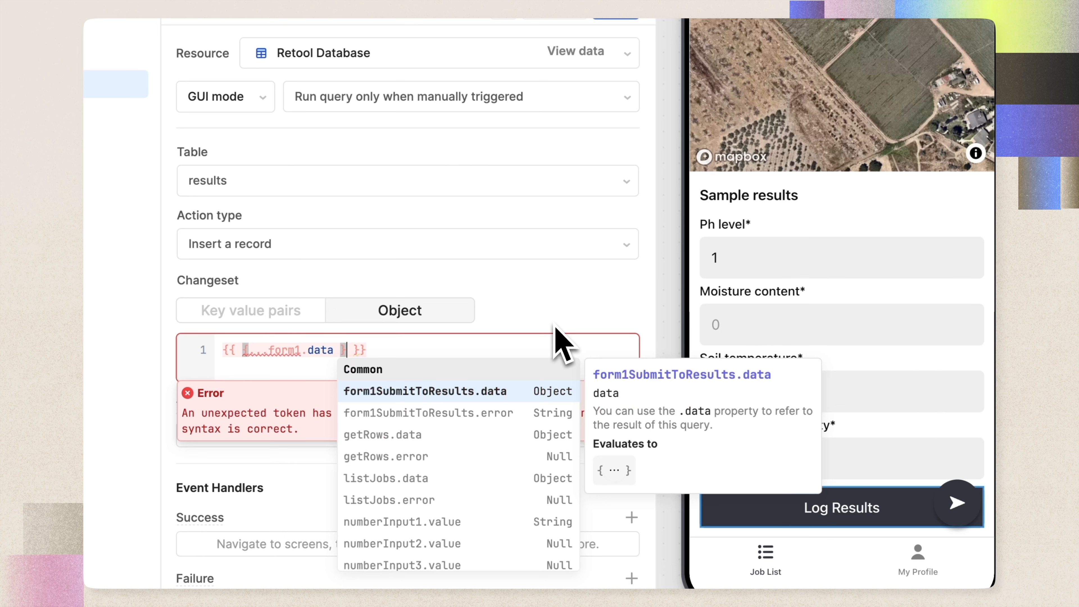
{"action": "key", "text": "Left"}
{"action": "key", "text": "Left"}
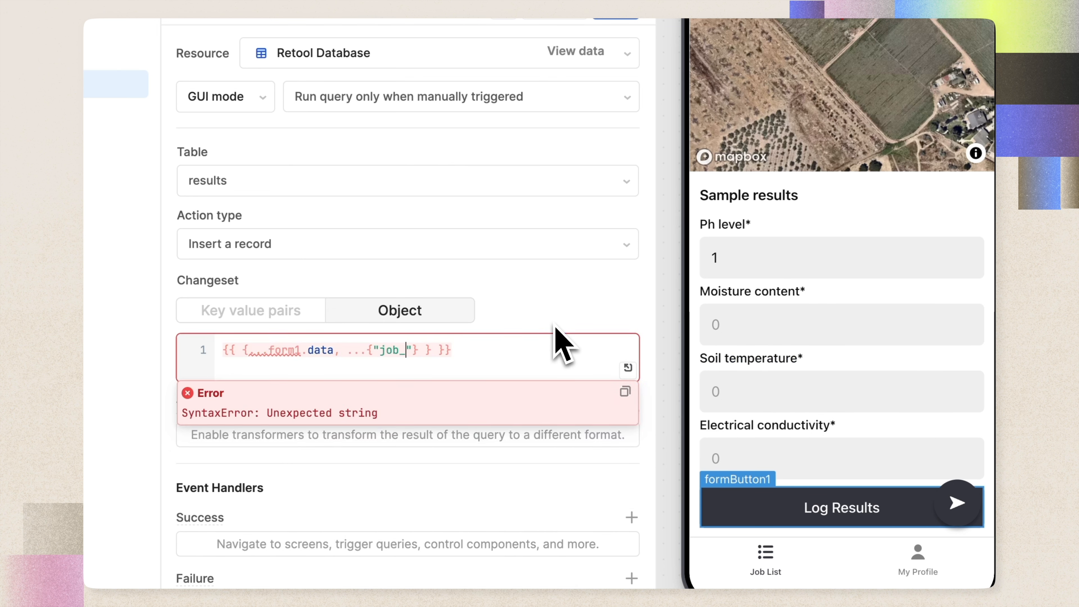
{"action": "type", "text": ": "}
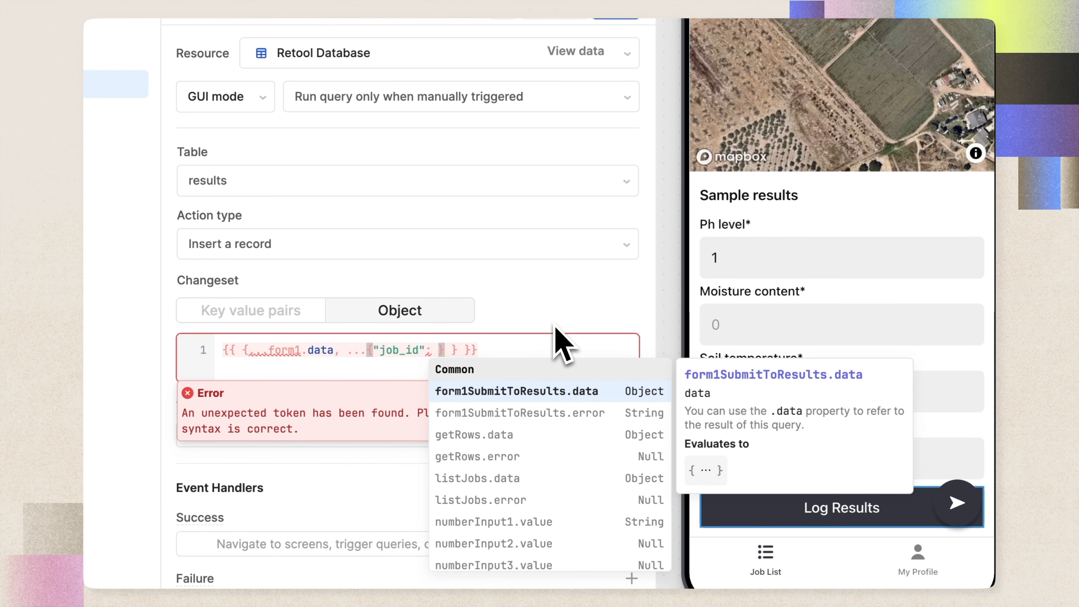
{"action": "type", "text": "collectionView1."}
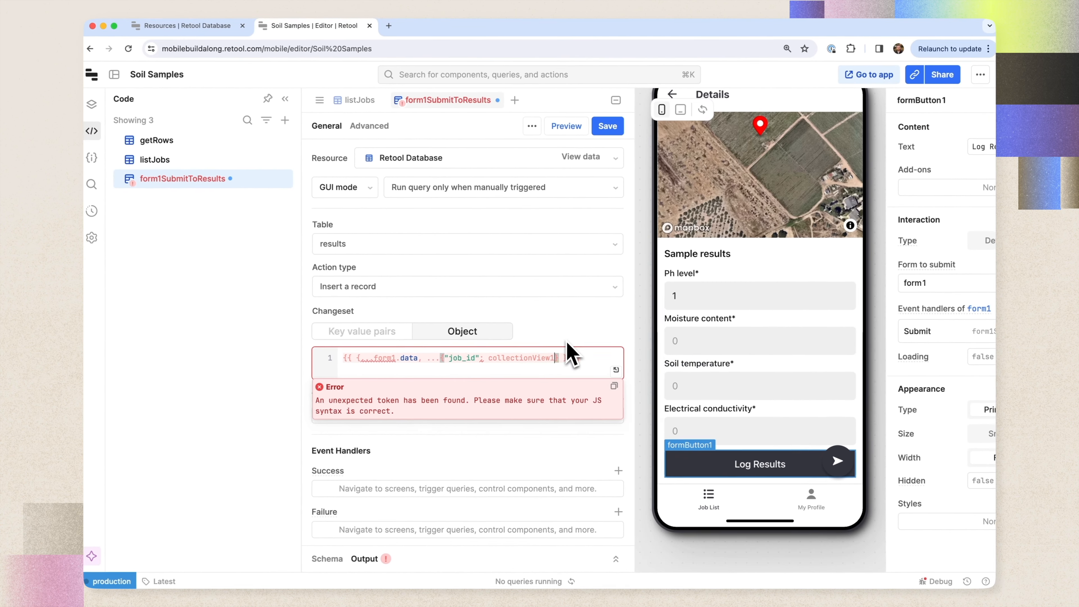
{"action": "type", "text": "selectedItem."}
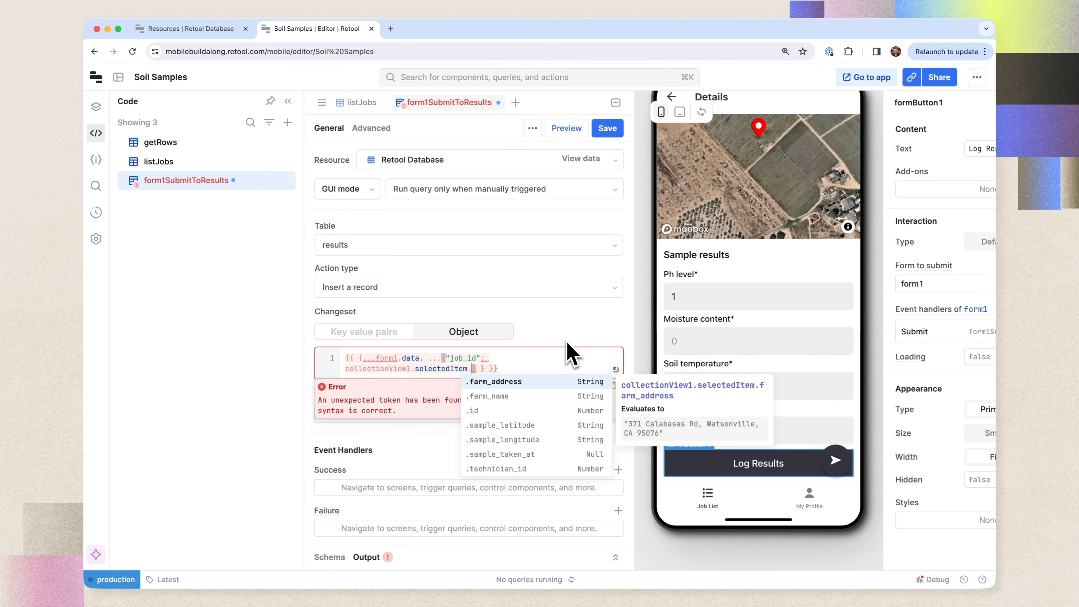
{"action": "type", "text": "id"}
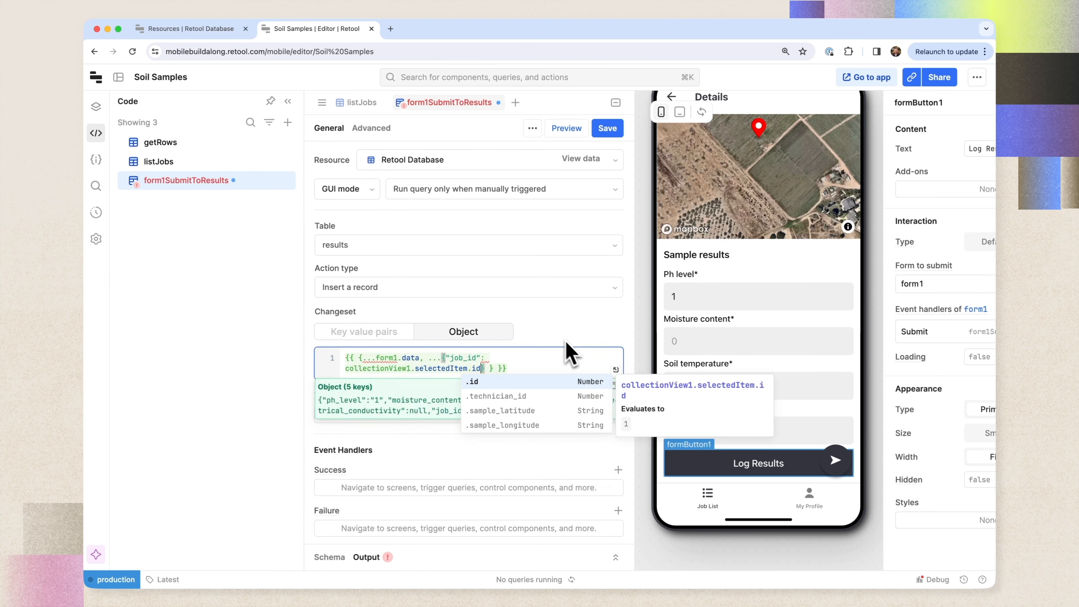
{"action": "left_click", "coordinate": [293, 348]}
{"action": "left_click", "coordinate": [607, 128]}
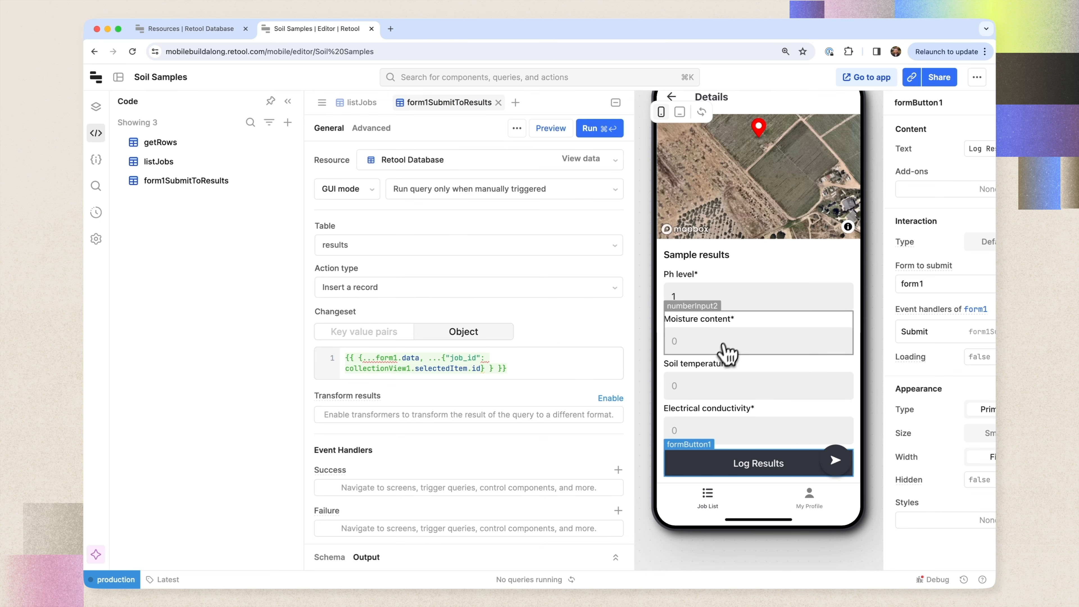
Submit the form with moisture content 2, soil temperature 3 and electrical conductivity 4, check the database's results table, and return to the editor.
{"action": "left_click", "coordinate": [730, 351]}
{"action": "type", "text": "2"}
{"action": "left_click", "coordinate": [718, 385]}
{"action": "type", "text": "3"}
{"action": "left_click", "coordinate": [713, 430]}
{"action": "type", "text": "4"}
{"action": "left_click", "coordinate": [737, 467]}
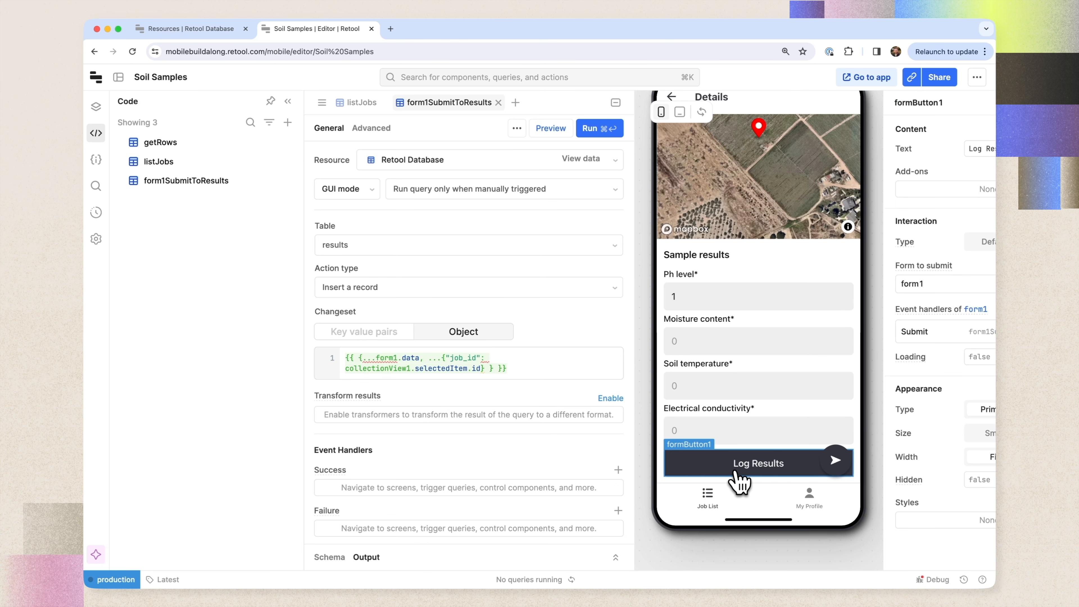
{"action": "left_click", "coordinate": [187, 29]}
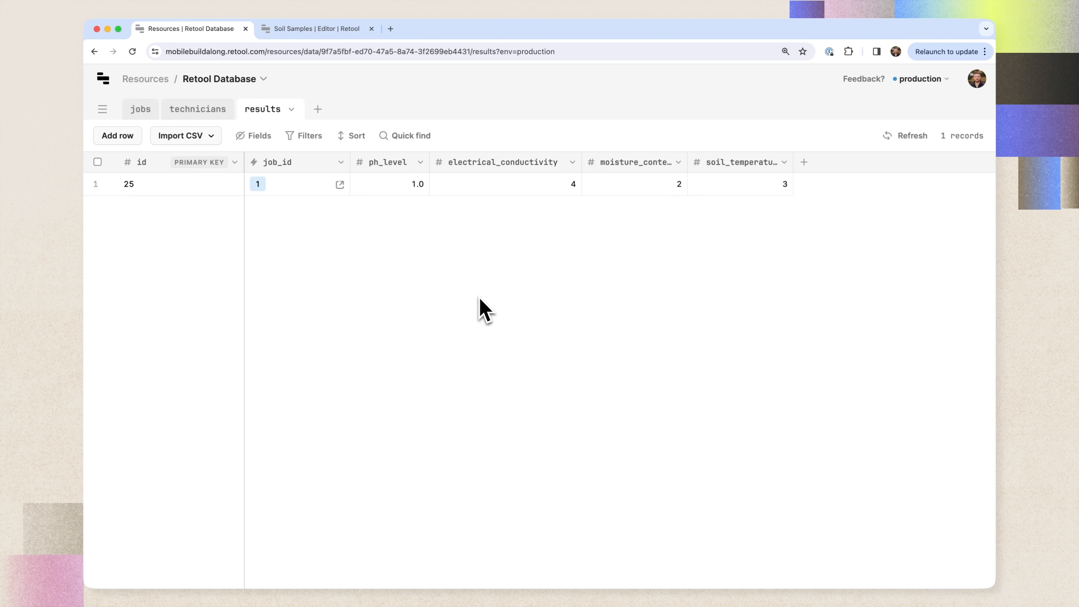
{"action": "left_click", "coordinate": [335, 30]}
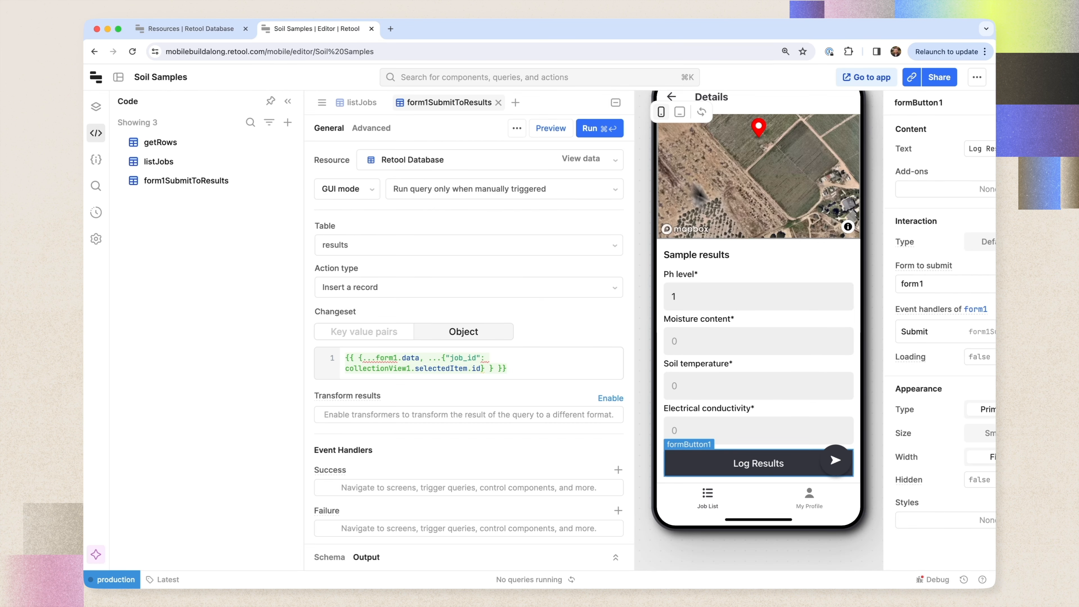
Collapse the query editor, review the results, technicians and jobs tables in the Retool Database, and return to the app editor.
{"action": "left_click", "coordinate": [616, 103]}
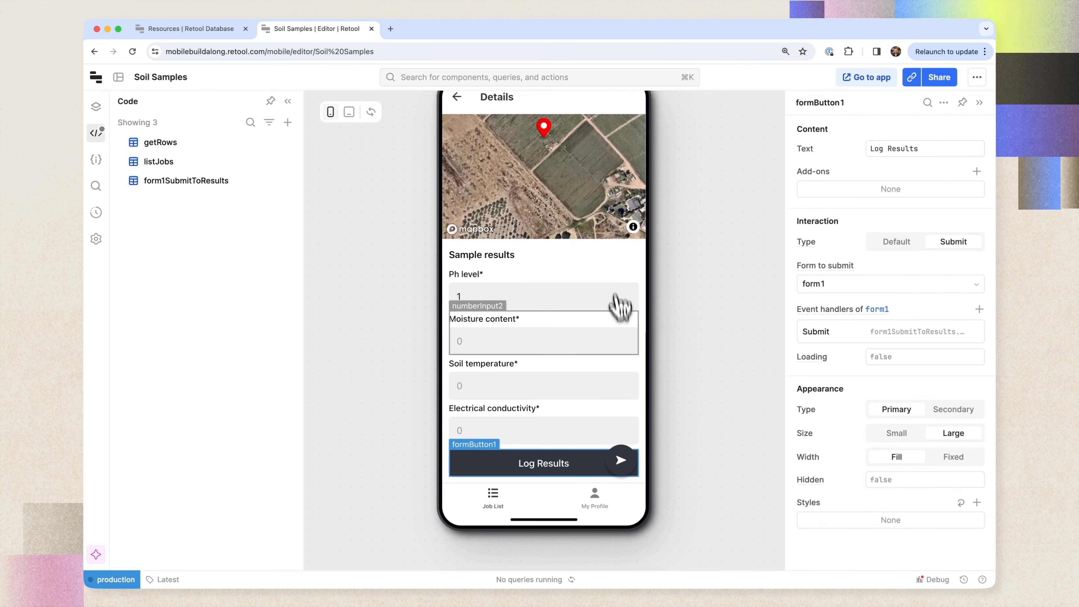
{"action": "scroll", "coordinate": [619, 362], "scroll_direction": "down", "scroll_amount": 1}
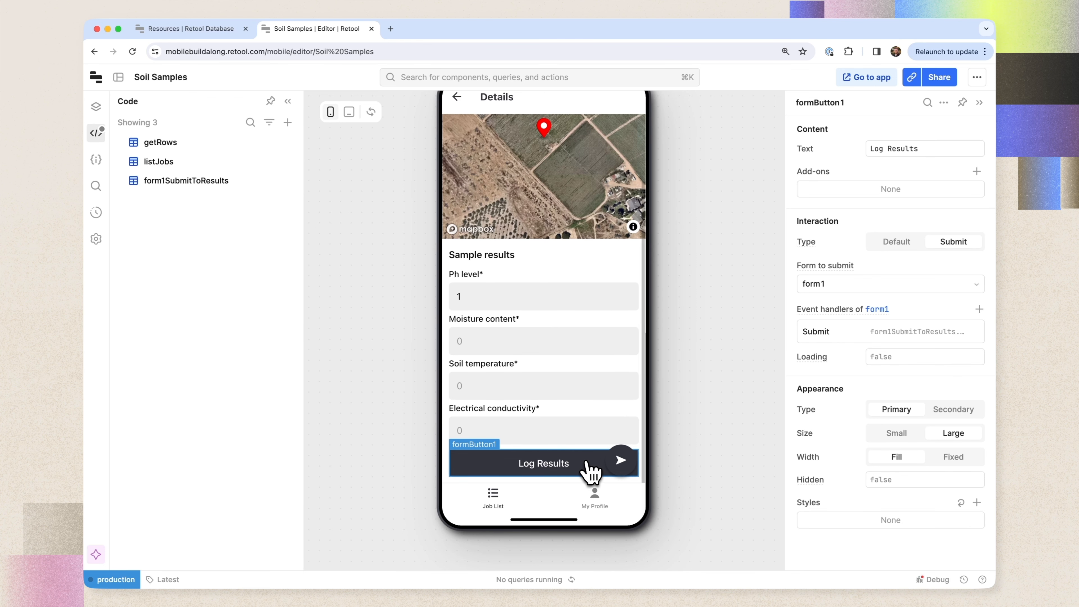
{"action": "left_click", "coordinate": [200, 29]}
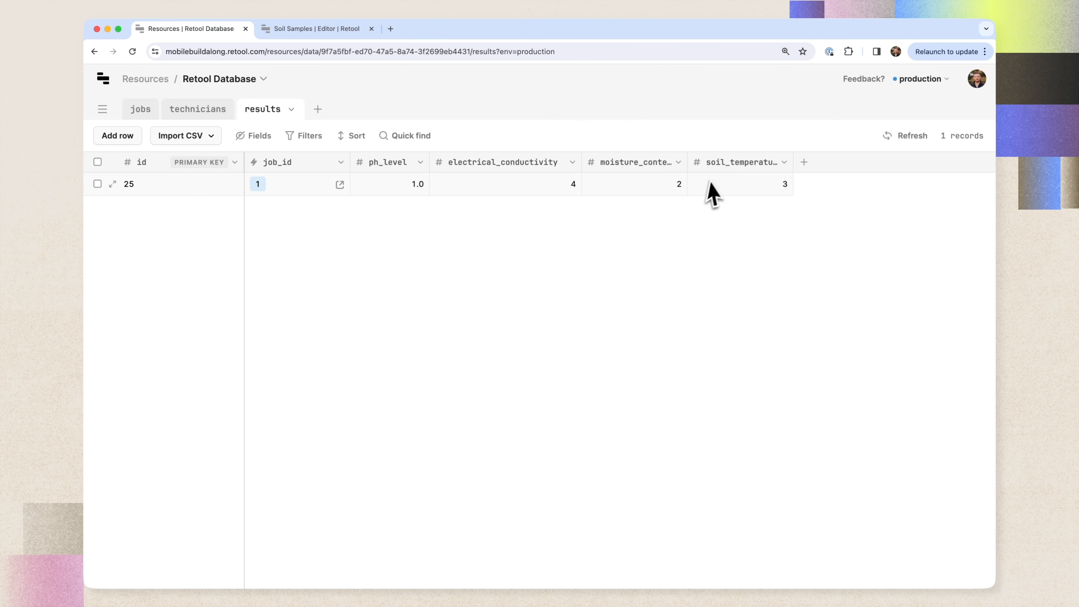
{"action": "left_click", "coordinate": [198, 110]}
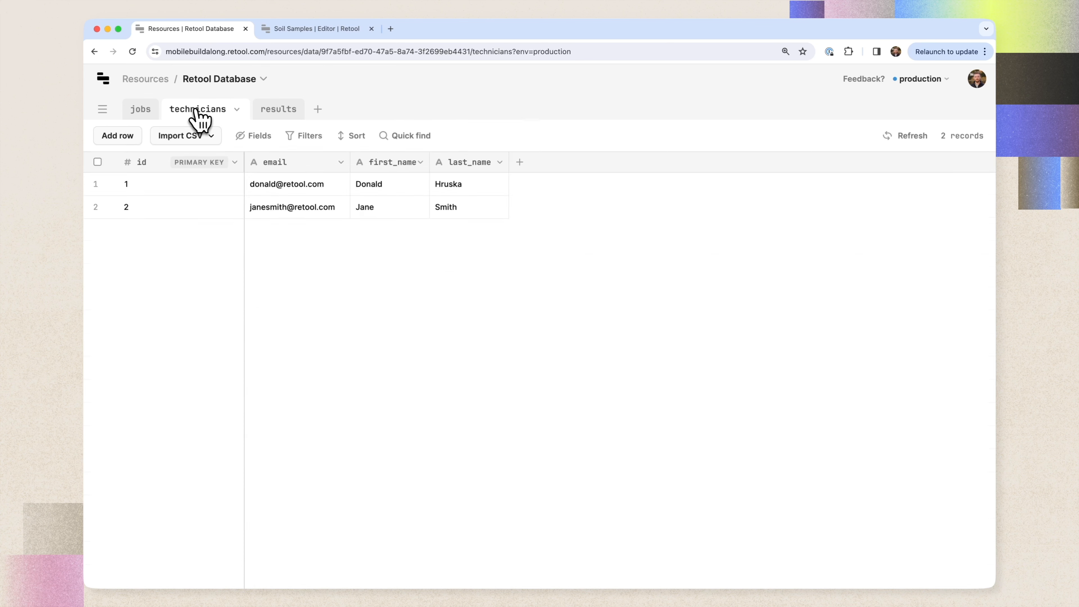
{"action": "left_click", "coordinate": [140, 110]}
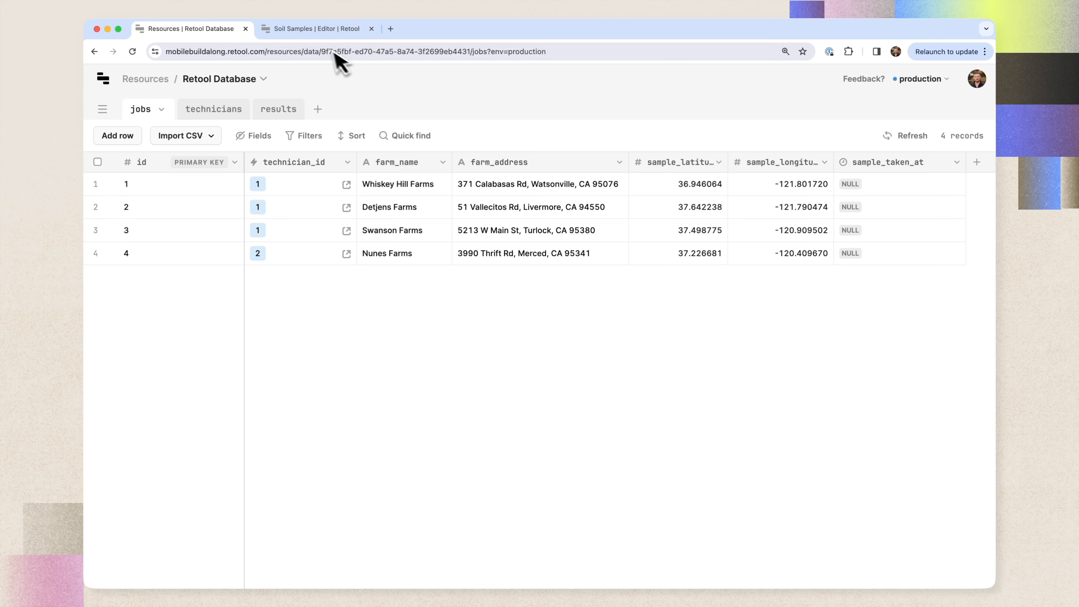
{"action": "left_click", "coordinate": [315, 34]}
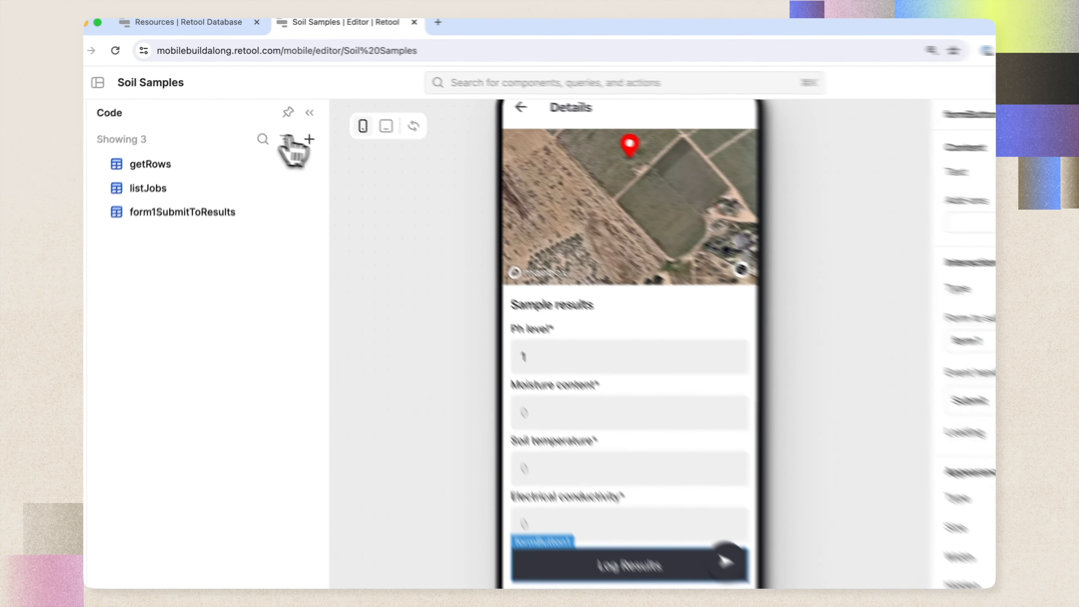
Create a resource query on Retool Database and begin its SQL with "update jobs" and "set sample_taken_at".
{"action": "left_click", "coordinate": [310, 139]}
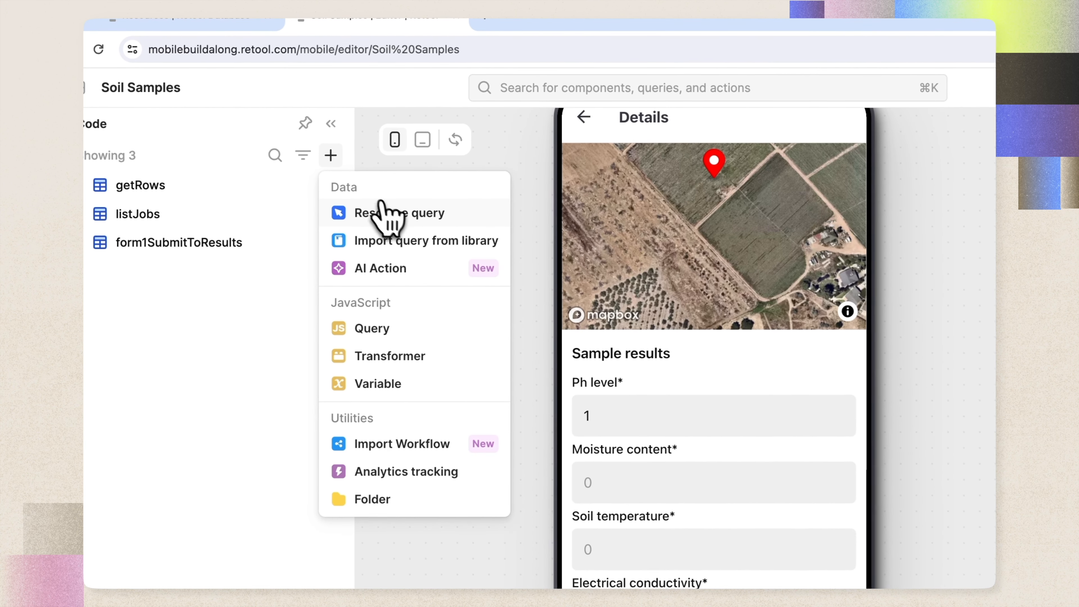
{"action": "left_click", "coordinate": [340, 189]}
{"action": "left_click", "coordinate": [580, 321]}
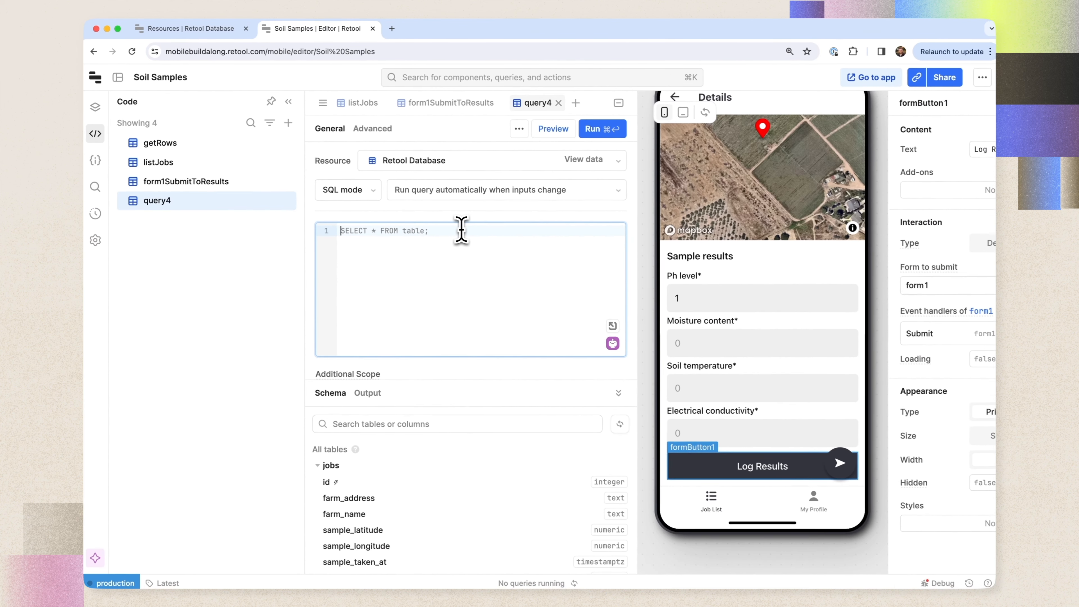
{"action": "type", "text": "update jobs"}
{"action": "key", "text": "Return"}
{"action": "type", "text": "set so"}
{"action": "key", "text": "BackSpace"}
{"action": "type", "text": "amp"}
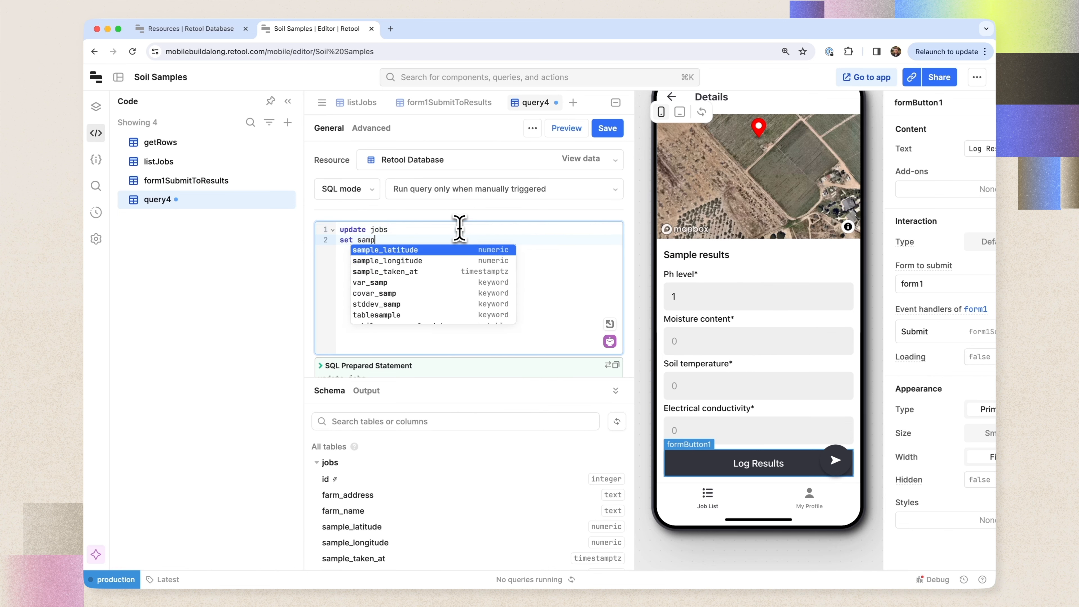
{"action": "key", "text": "Down"}
{"action": "key", "text": "Down"}
{"action": "key", "text": "Down"}
{"action": "key", "text": "Down"}
{"action": "key", "text": "Down"}
{"action": "key", "text": "Down"}
{"action": "key", "text": "Down"}
{"action": "key", "text": "Down"}
{"action": "key", "text": "Down"}
{"action": "key", "text": "Down"}
{"action": "key", "text": "Down"}
{"action": "key", "text": "Down"}
{"action": "key", "text": "Down"}
{"action": "key", "text": "Return"}
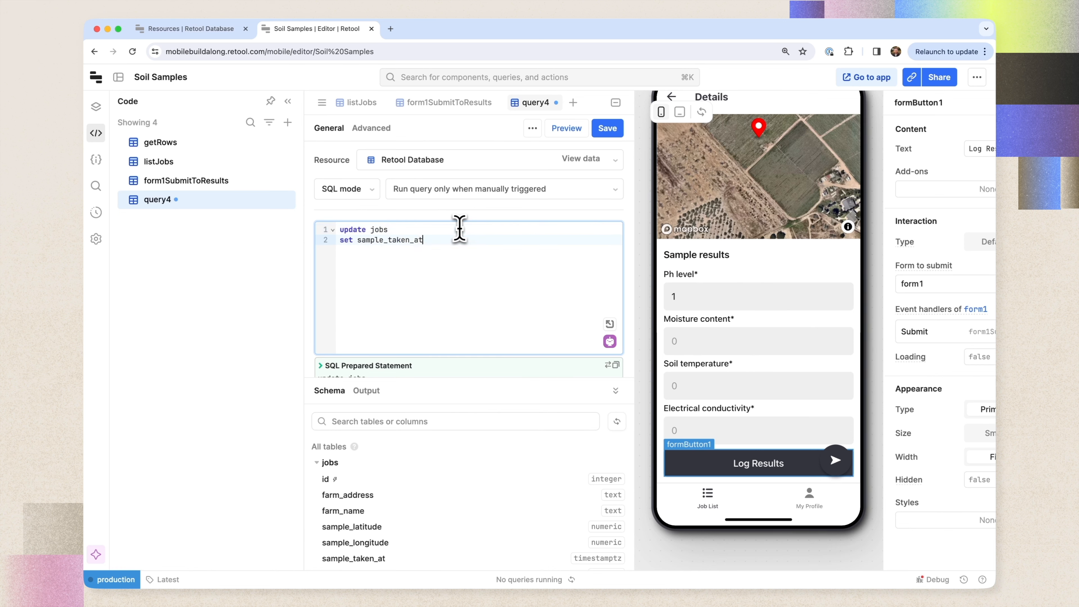
Complete the update statement with "= now()" and "where id = {{collectionView1.selectedItem.id}}".
{"action": "type", "text": "now() "}
{"action": "type", "text": "where "}
{"action": "type", "text": "id = {{collectionView1"}
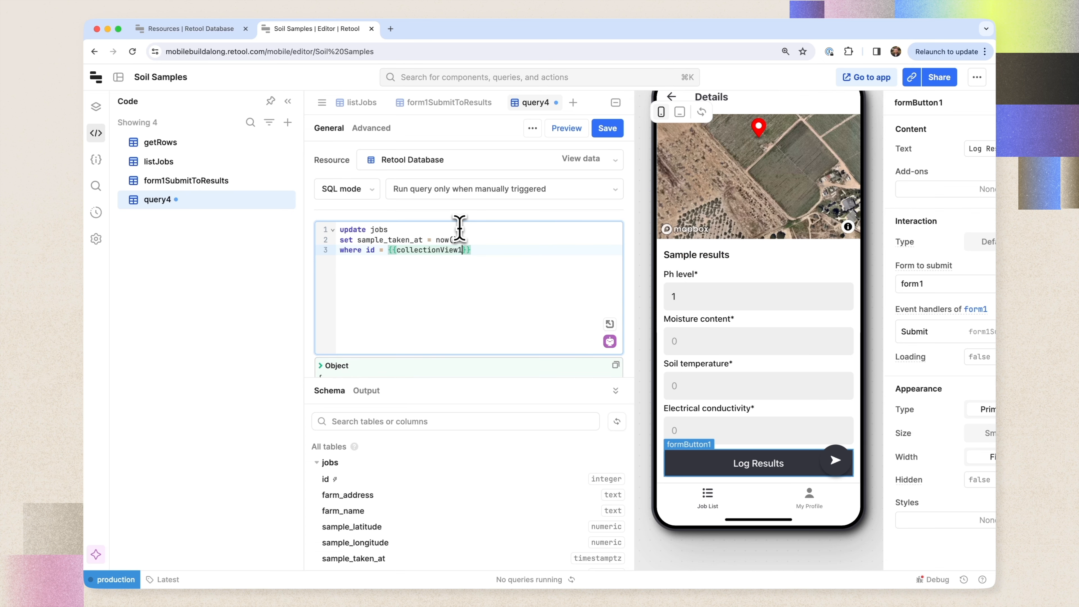
{"action": "type", "text": ".selectedItem.oid"}
{"action": "key", "text": "BackSpace"}
{"action": "type", "text": "id"}
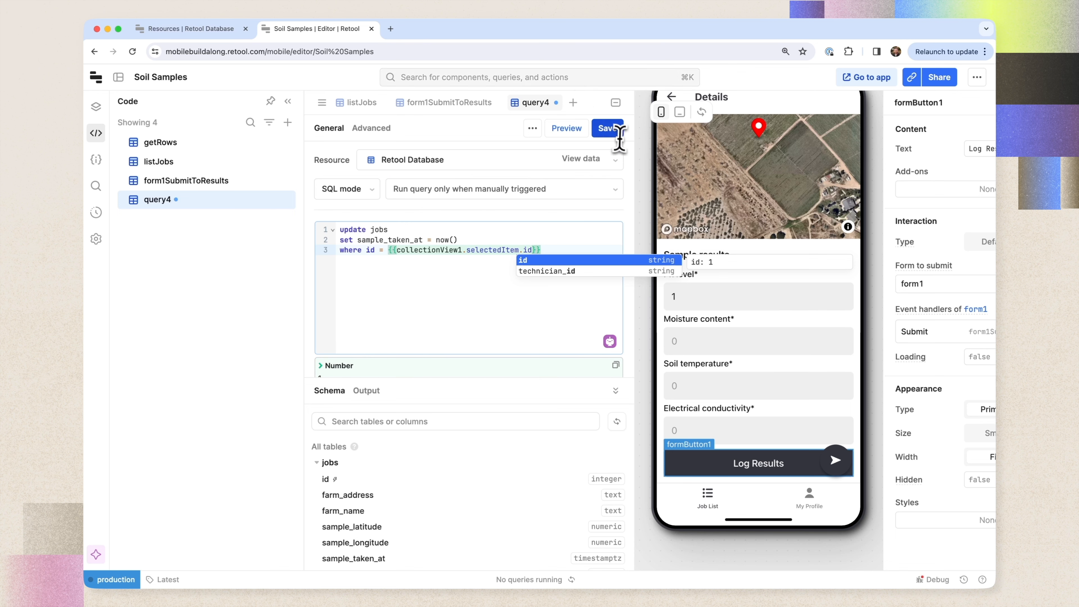
Rename the new update query as markJobAsSampled.
{"action": "right_click", "coordinate": [195, 210]}
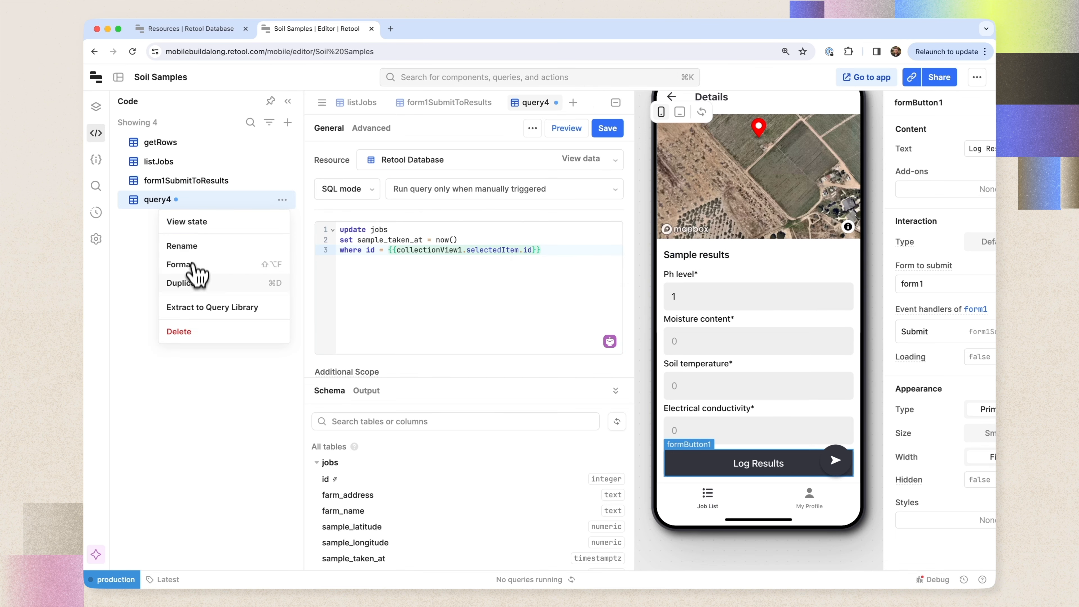
{"action": "left_click", "coordinate": [201, 247]}
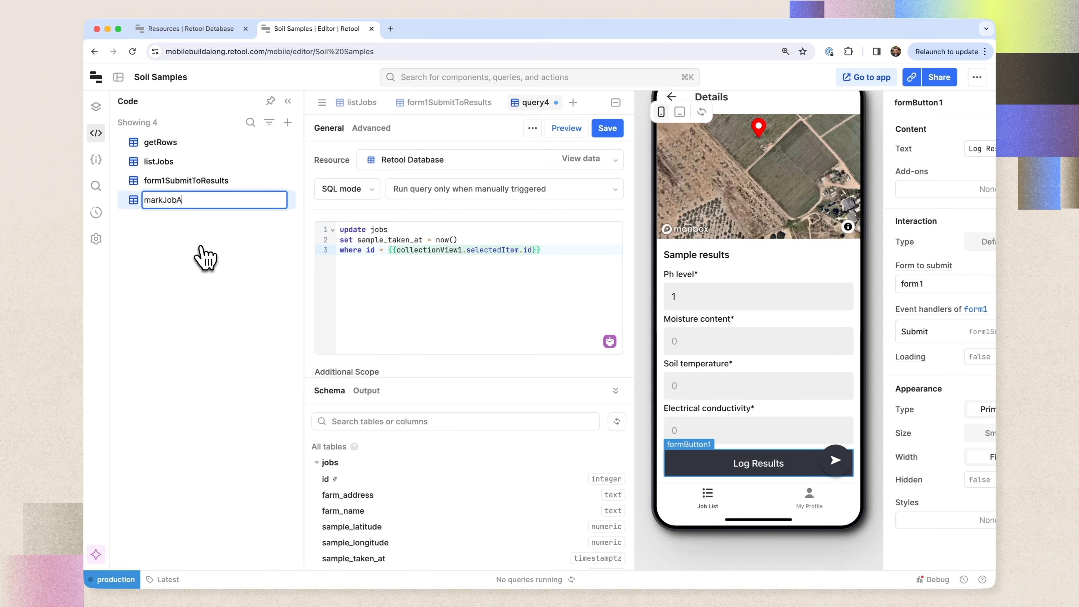
{"action": "type", "text": "markJobAsSampled"}
{"action": "key", "text": "Return"}
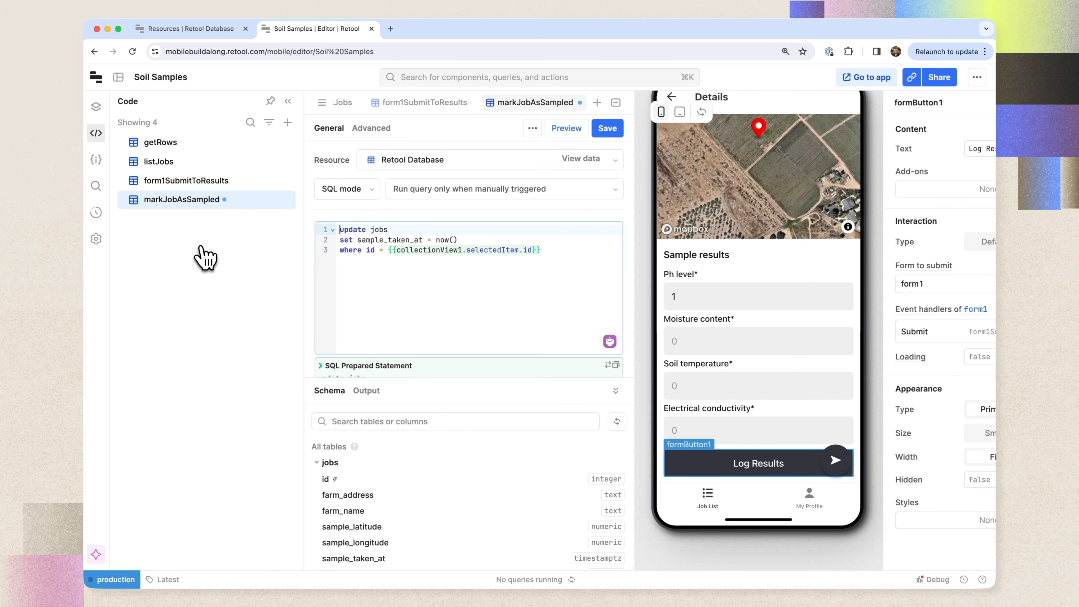
Add a success handler to markJobAsSampled that triggers the listJobs query, and save the query.
{"action": "scroll", "coordinate": [485, 289], "scroll_direction": "down", "scroll_amount": 2}
{"action": "left_click", "coordinate": [616, 390]}
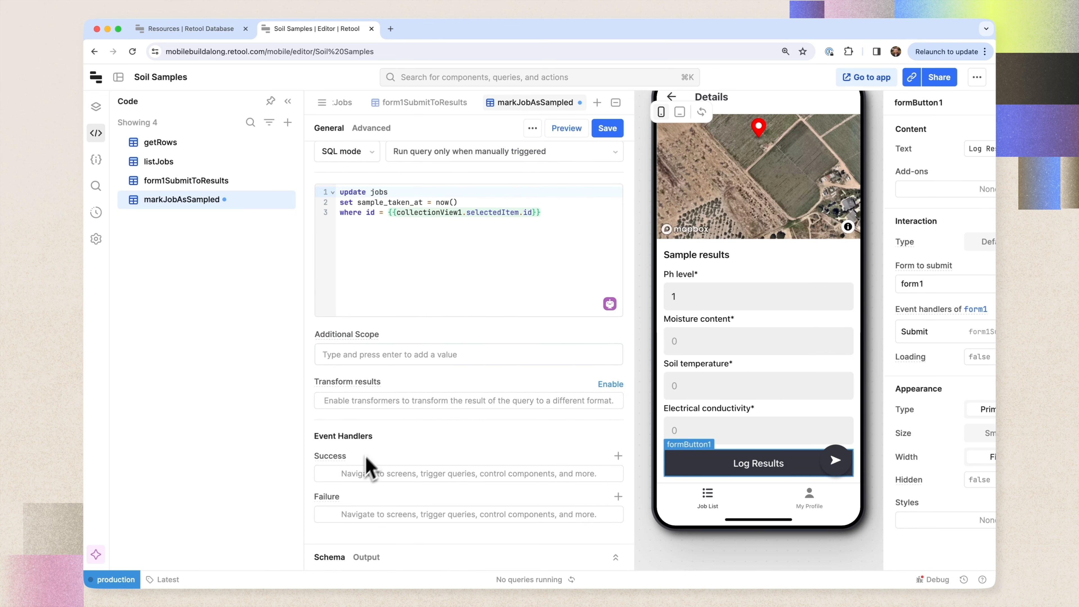
{"action": "left_click", "coordinate": [369, 473]}
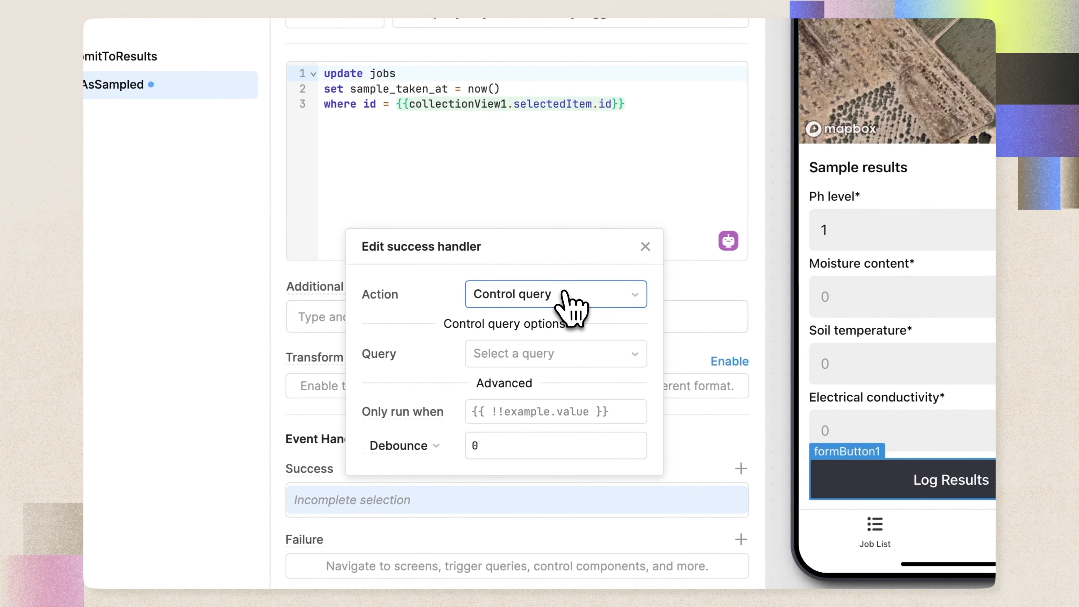
{"action": "left_click", "coordinate": [570, 303]}
{"action": "left_click", "coordinate": [419, 313]}
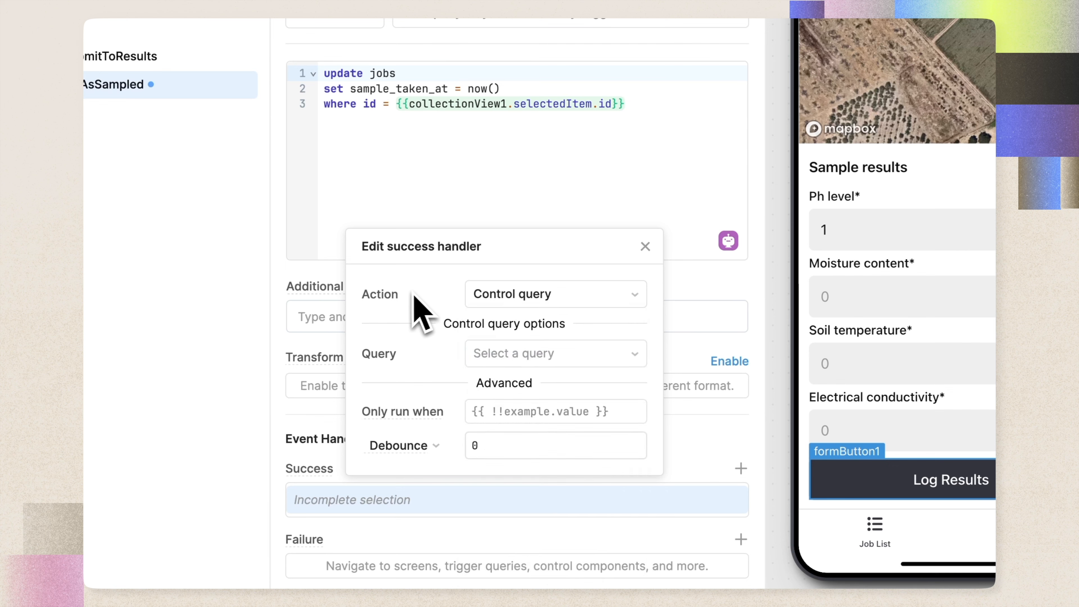
{"action": "left_click", "coordinate": [525, 354]}
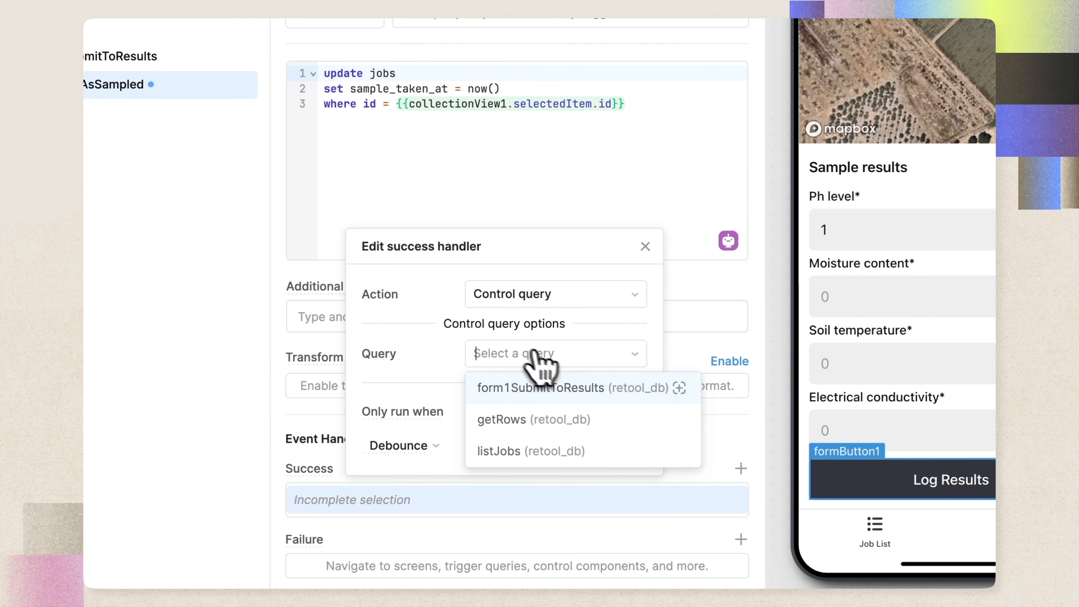
{"action": "left_click", "coordinate": [604, 452]}
{"action": "left_click", "coordinate": [643, 212]}
{"action": "left_click", "coordinate": [608, 122]}
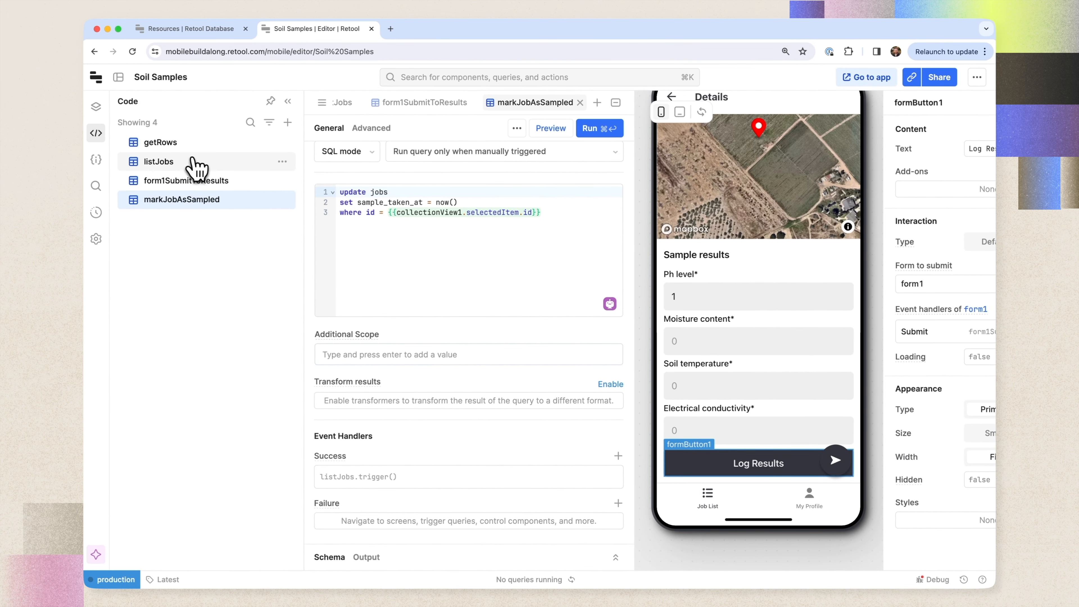
Add the condition "and jobs.sample_taken_at is null;" before the order by line of the listJobs query, and save and run it.
{"action": "left_click", "coordinate": [197, 166]}
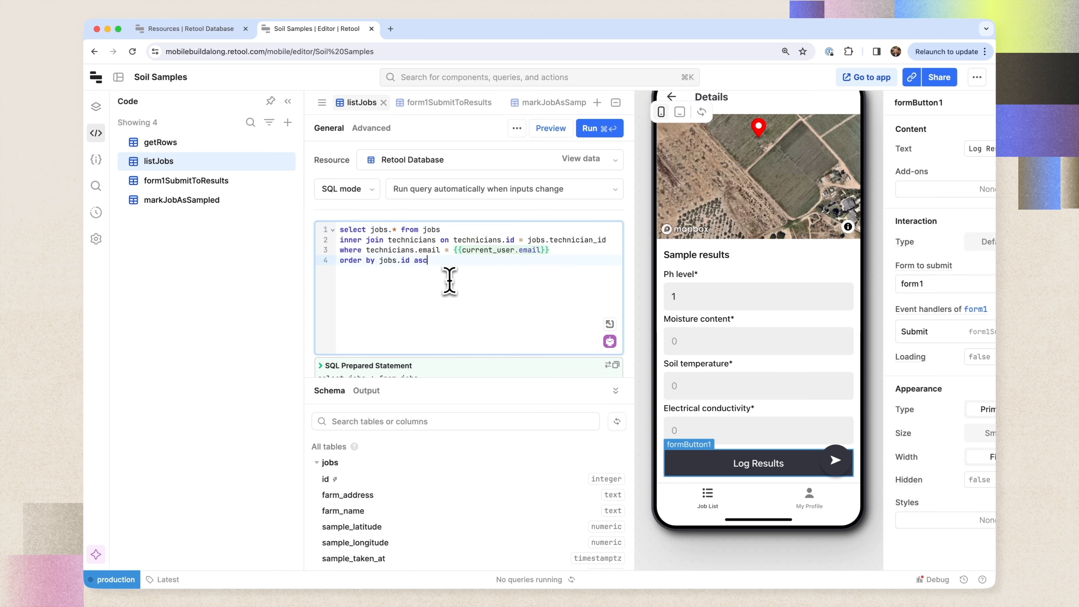
{"action": "key", "text": "Return"}
{"action": "type", "text": "and"}
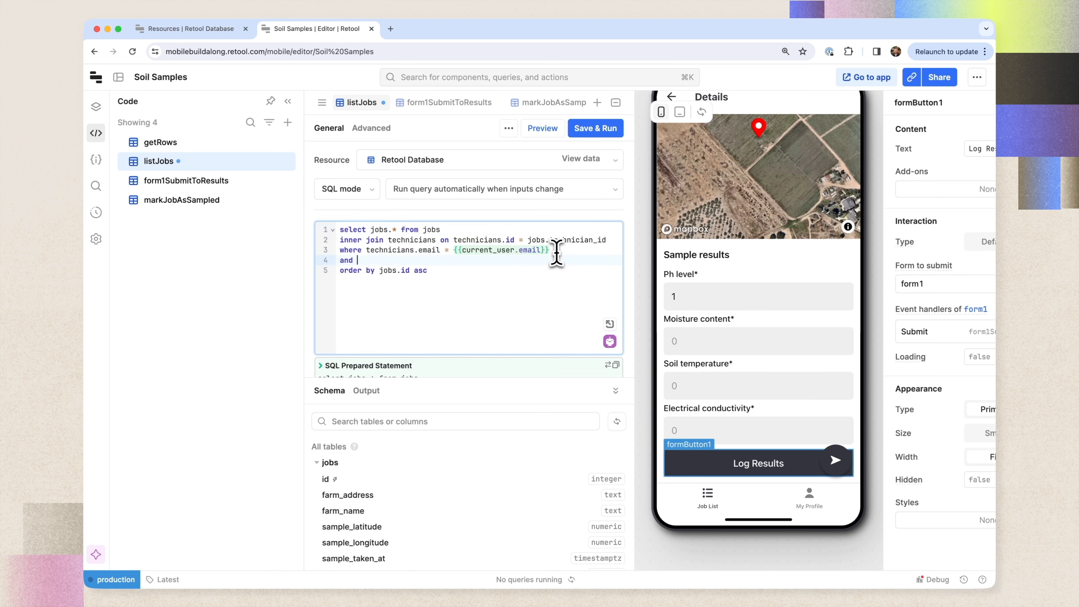
{"action": "left_click", "coordinate": [676, 96]}
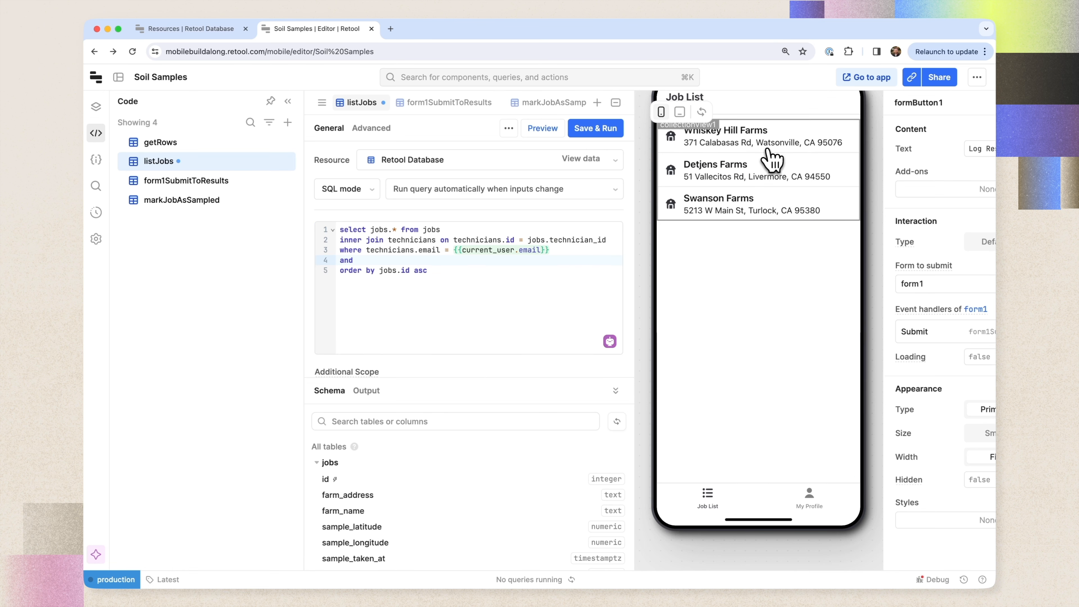
{"action": "left_click", "coordinate": [375, 262]}
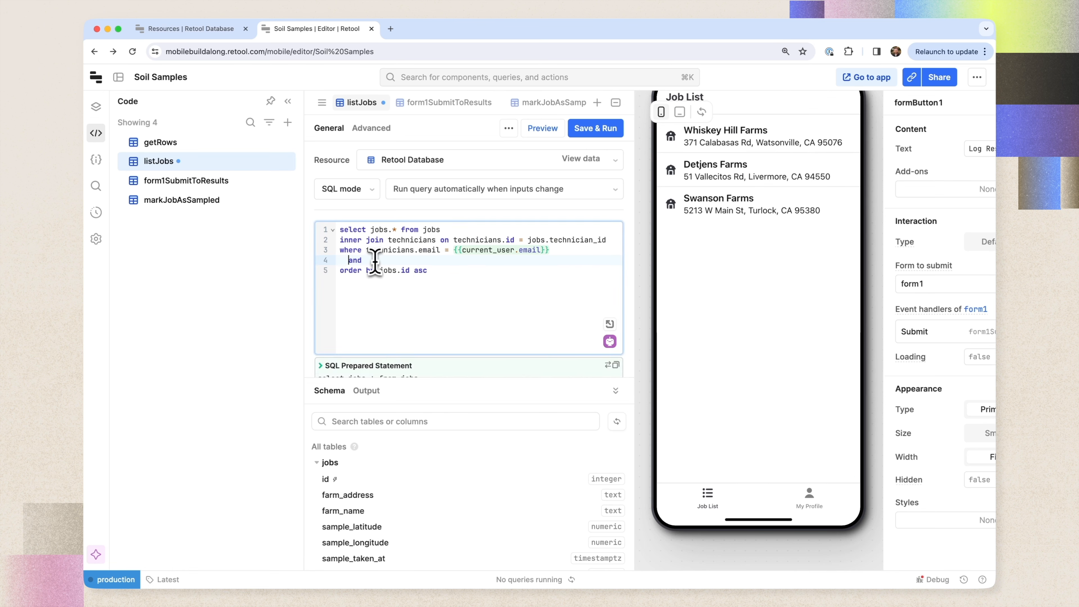
{"action": "type", "text": "jobs.sa"}
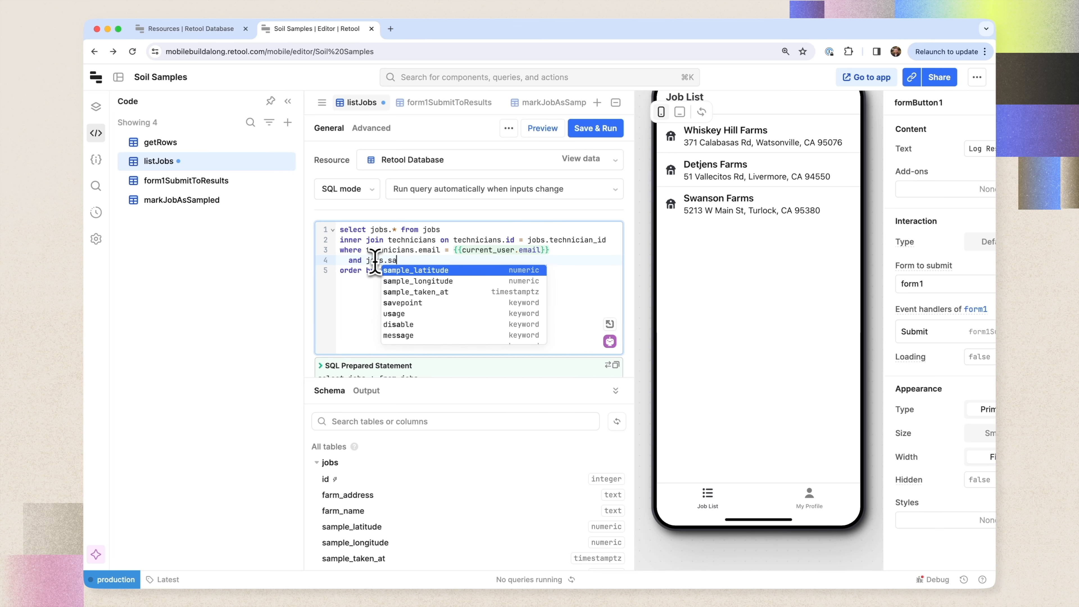
{"action": "key", "text": "Down"}
{"action": "key", "text": "Down"}
{"action": "key", "text": "Return"}
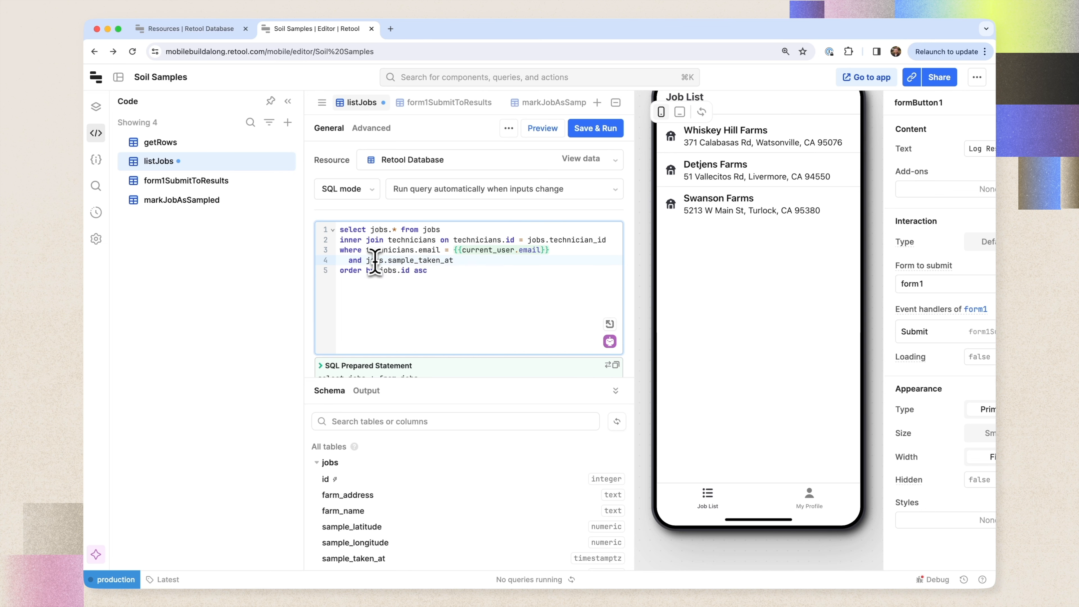
{"action": "type", "text": "is null;"}
{"action": "left_click", "coordinate": [595, 129]}
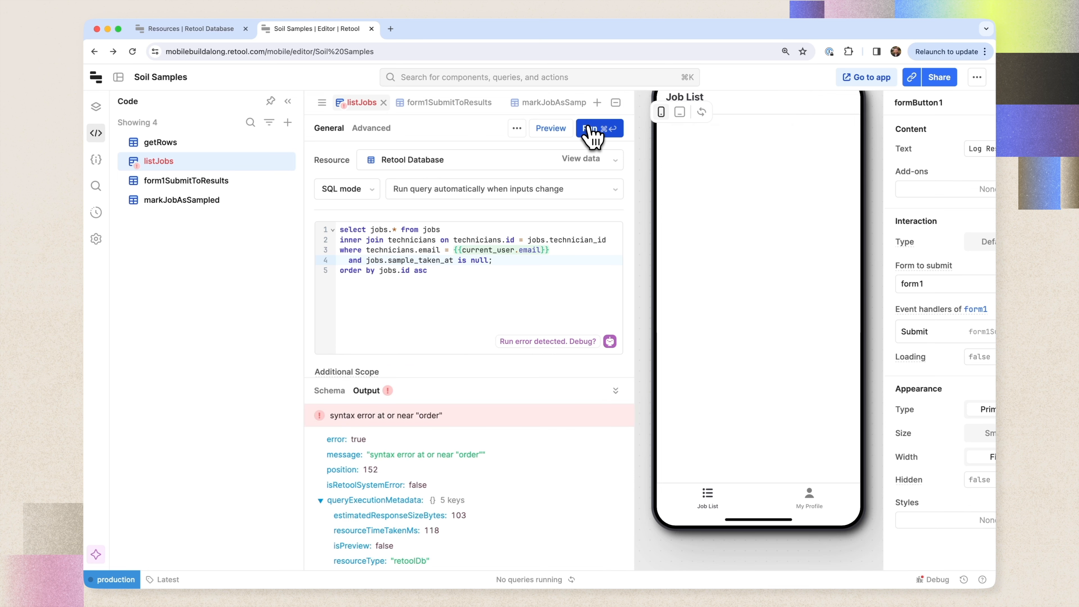
Remove the semicolon after "is null" in the listJobs query, and save and run it again.
{"action": "left_click", "coordinate": [511, 262]}
{"action": "key", "text": "BackSpace"}
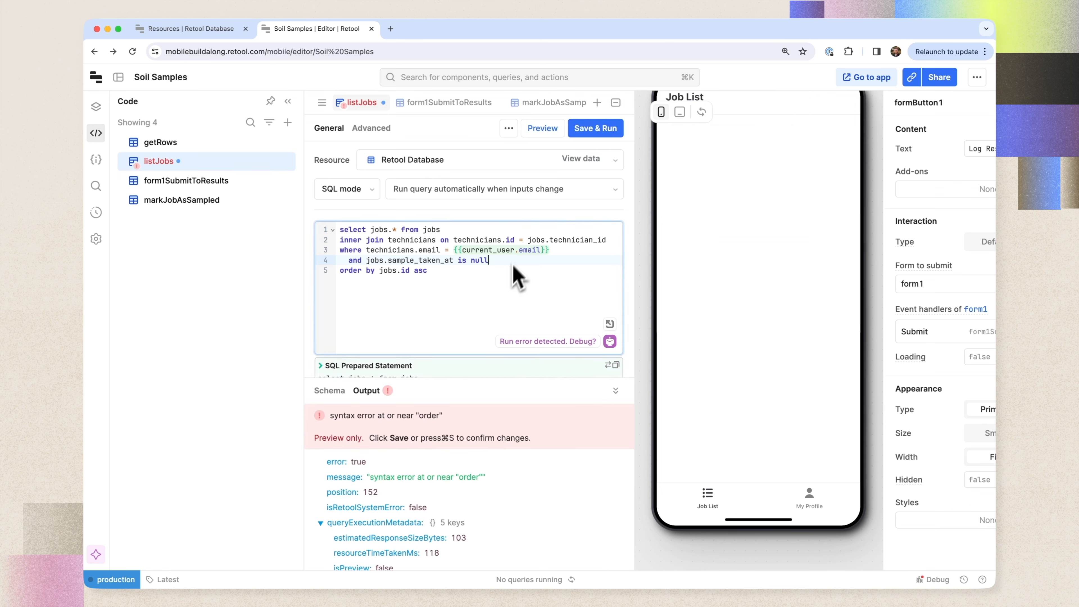
{"action": "left_click", "coordinate": [597, 128]}
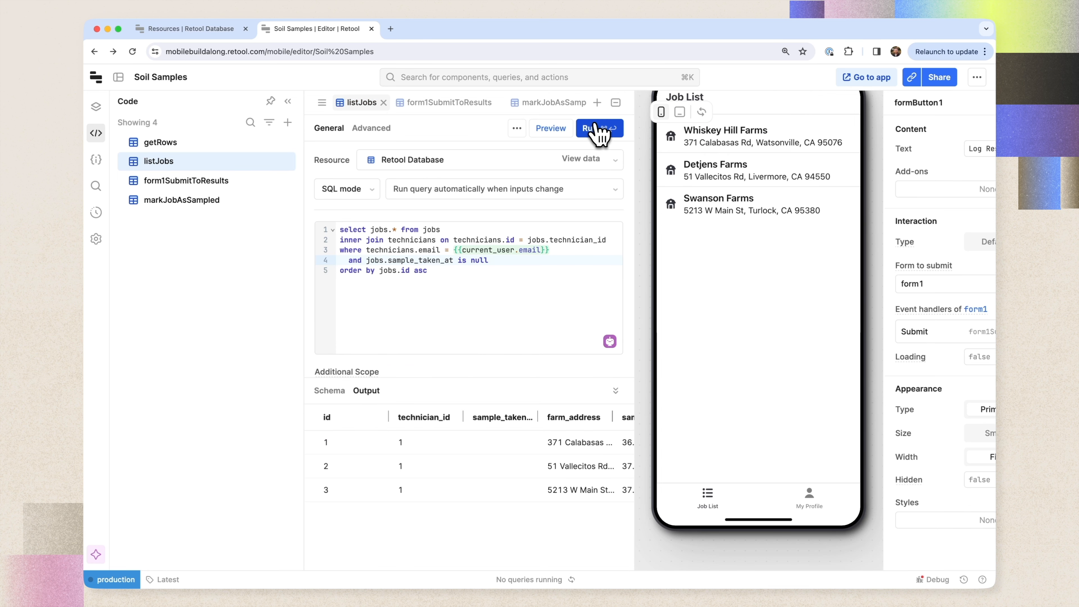
Open the Whiskey Hill Farms job and give the Log Results button's form a second submit handler that triggers markJobAsSampled.
{"action": "left_click", "coordinate": [761, 139]}
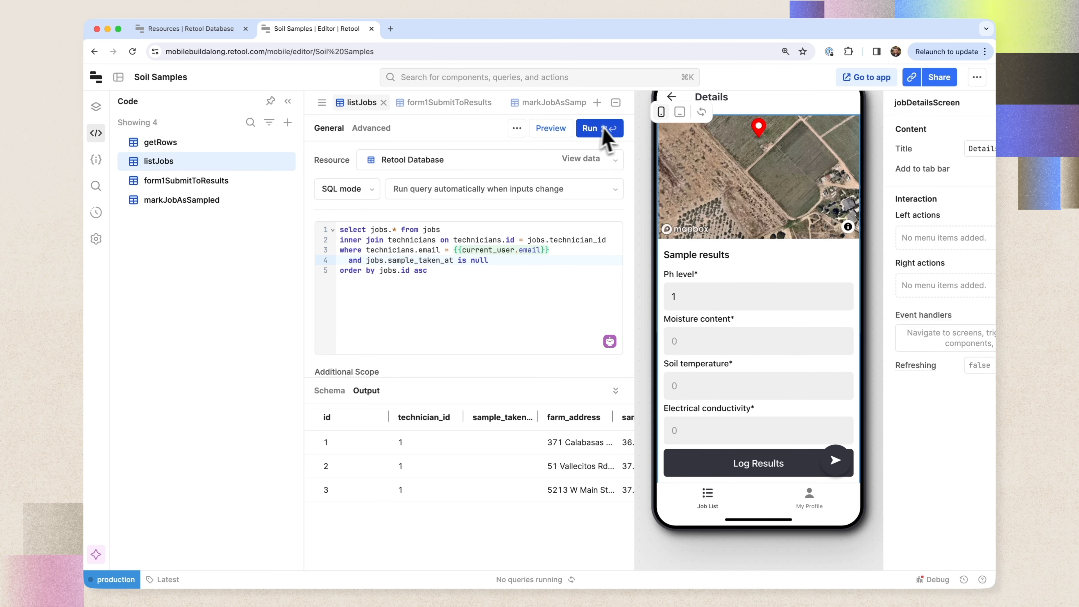
{"action": "left_click", "coordinate": [624, 103]}
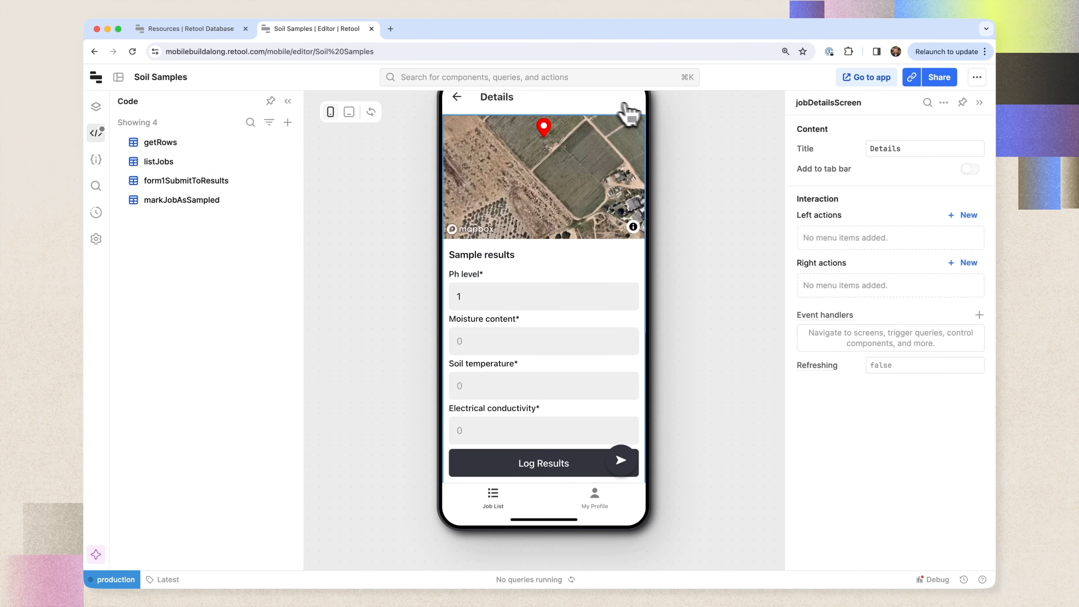
{"action": "left_click", "coordinate": [561, 467]}
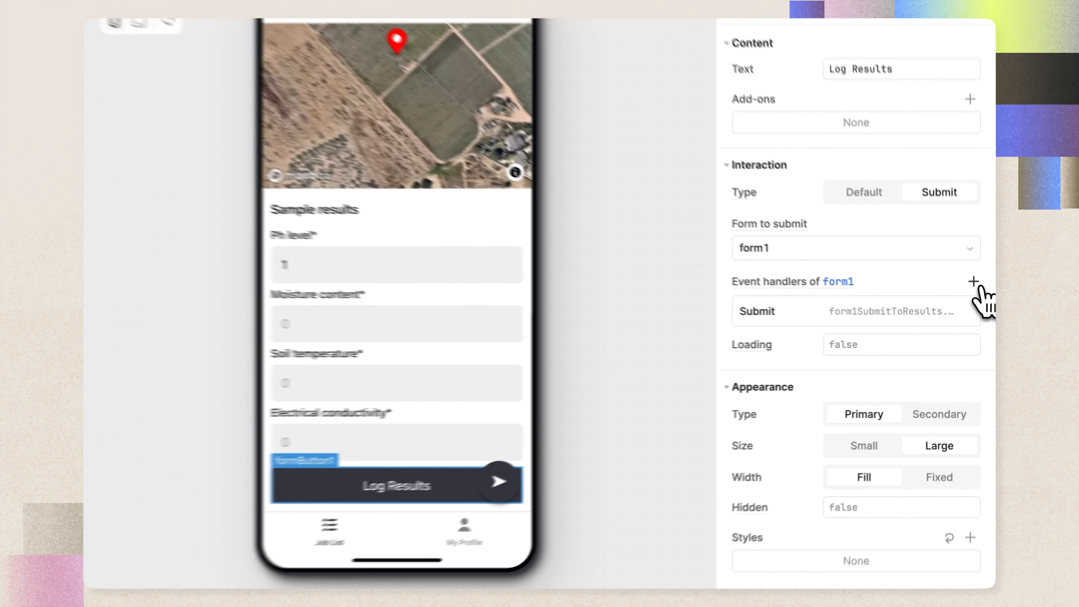
{"action": "left_click", "coordinate": [979, 309]}
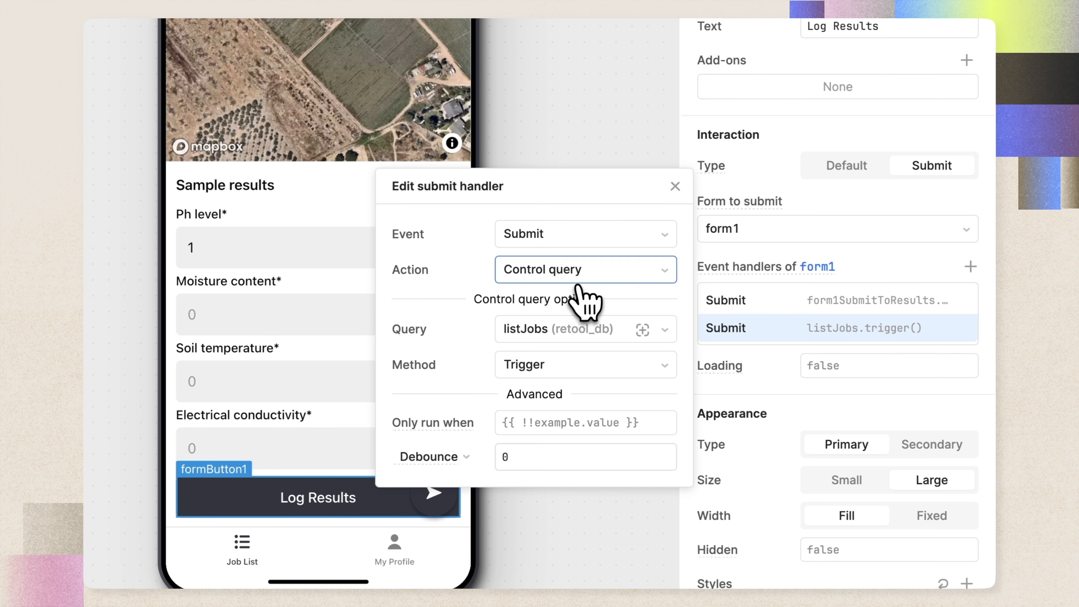
{"action": "left_click", "coordinate": [546, 329]}
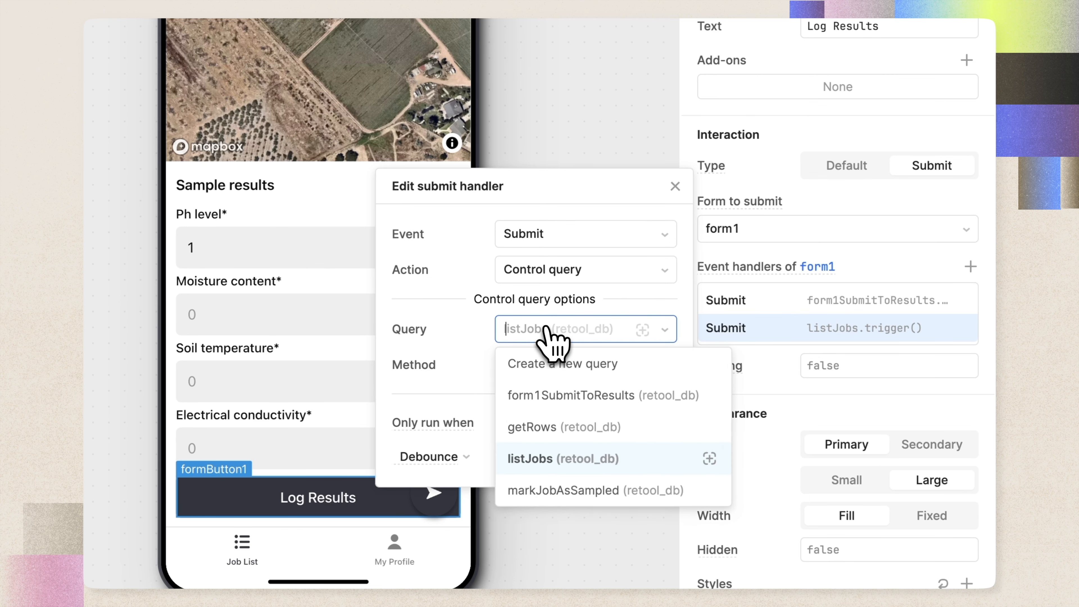
{"action": "left_click", "coordinate": [563, 491]}
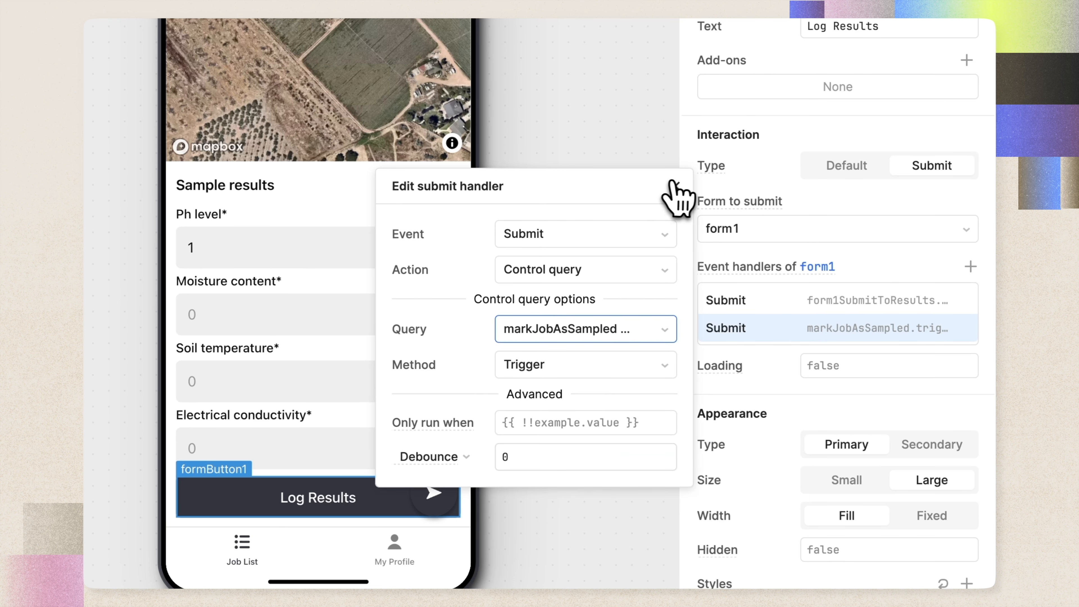
{"action": "left_click", "coordinate": [693, 198]}
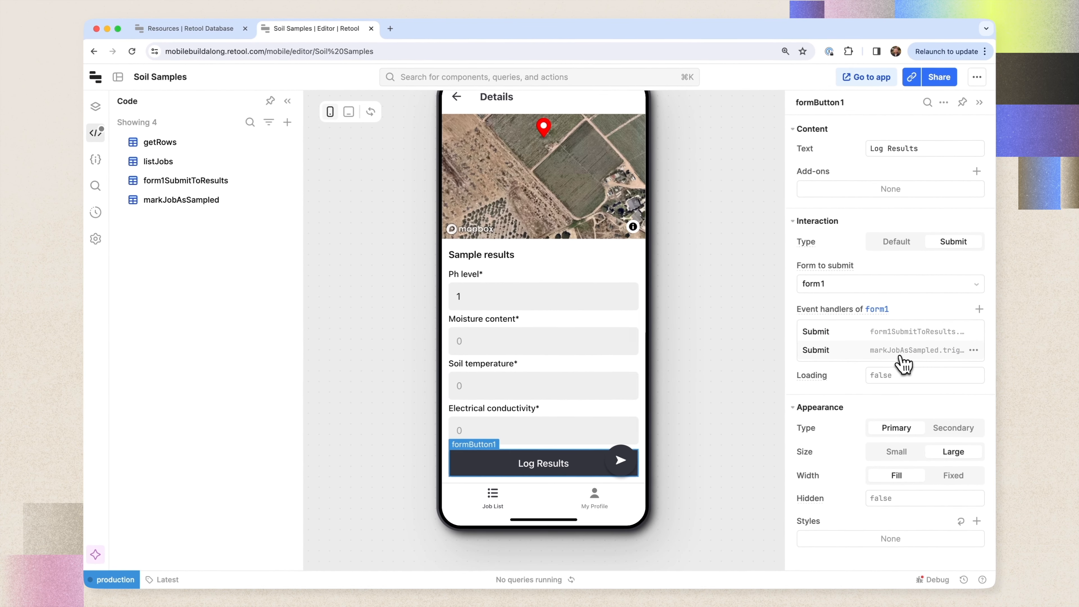
{"action": "left_click", "coordinate": [901, 357]}
{"action": "left_click", "coordinate": [787, 273]}
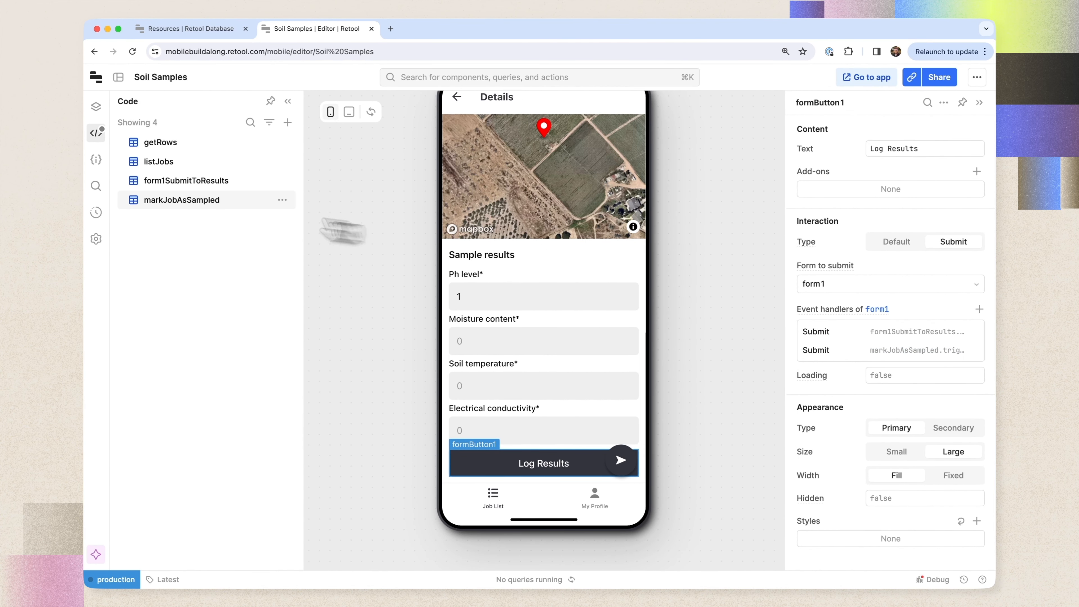
Add a second success handler to the markJobAsSampled query that navigates back, and save the query.
{"action": "left_click", "coordinate": [187, 200]}
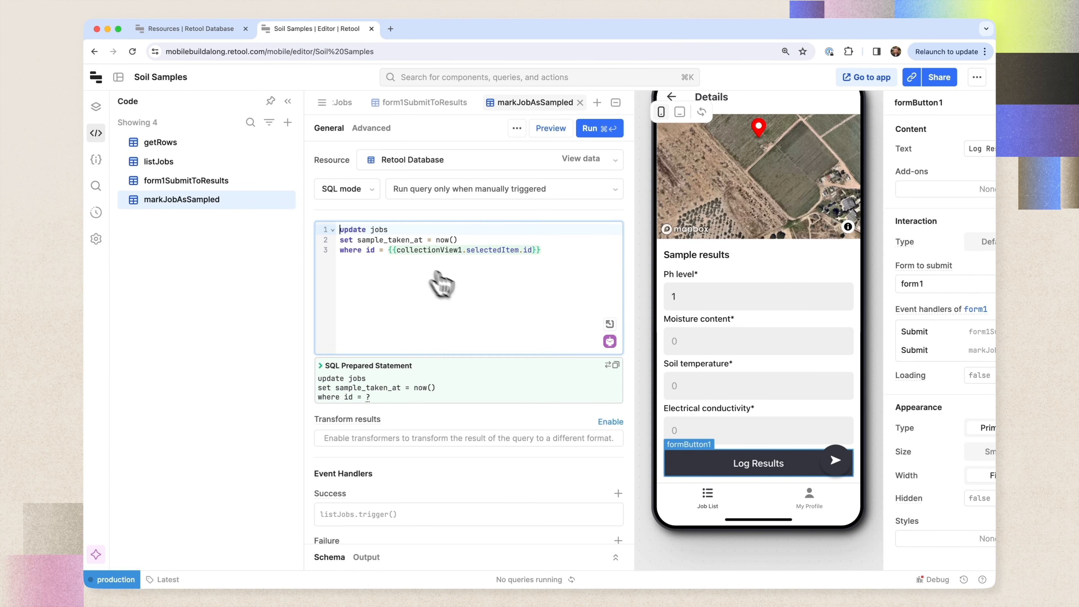
{"action": "scroll", "coordinate": [441, 280], "scroll_direction": "down", "scroll_amount": 1}
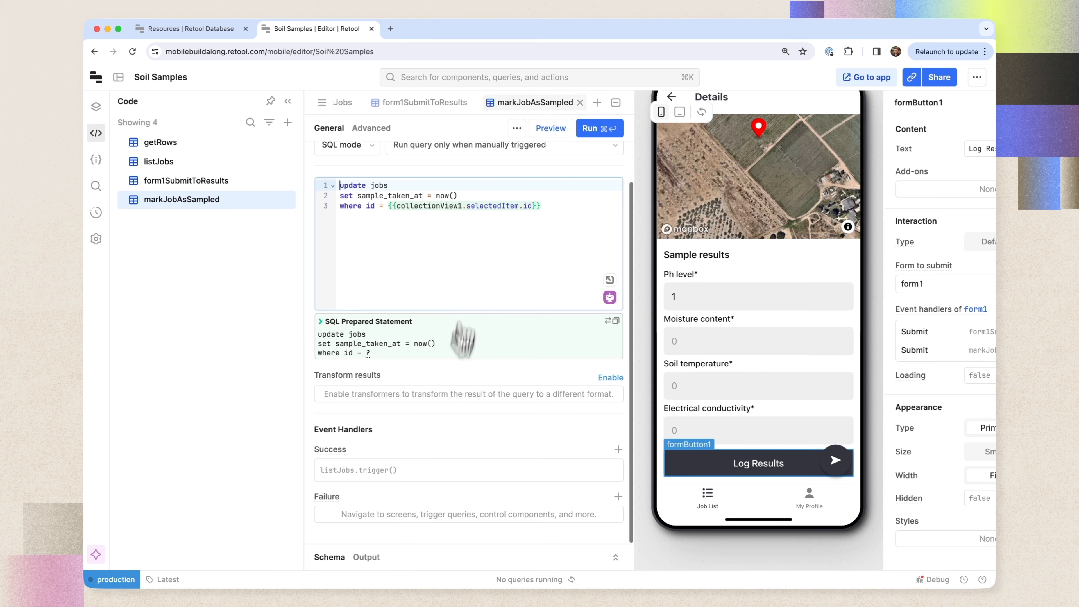
{"action": "left_click", "coordinate": [619, 449]}
{"action": "left_click", "coordinate": [489, 353]}
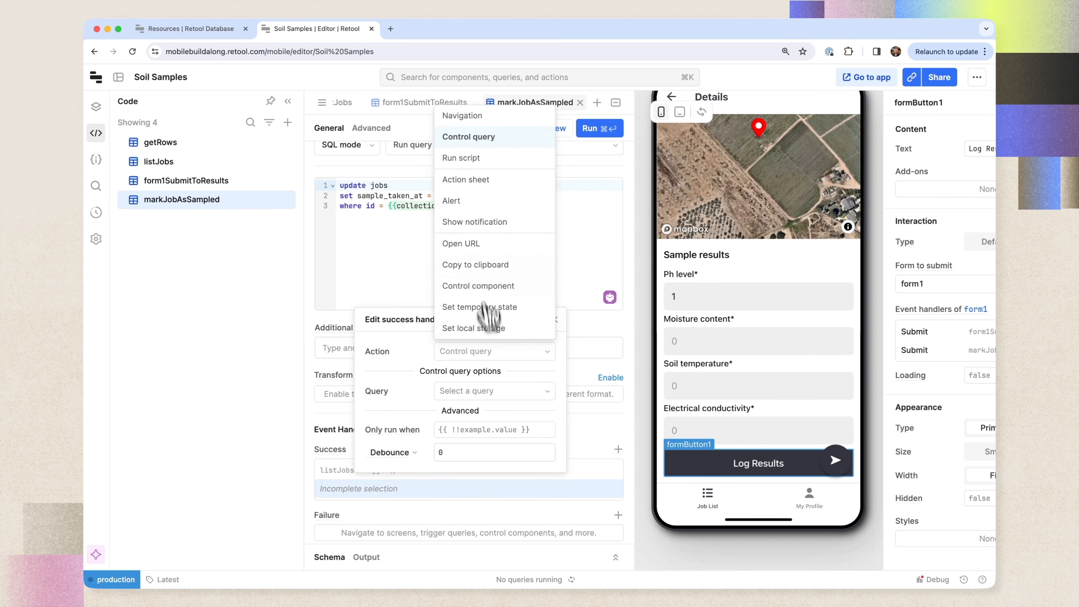
{"action": "left_click", "coordinate": [472, 116]}
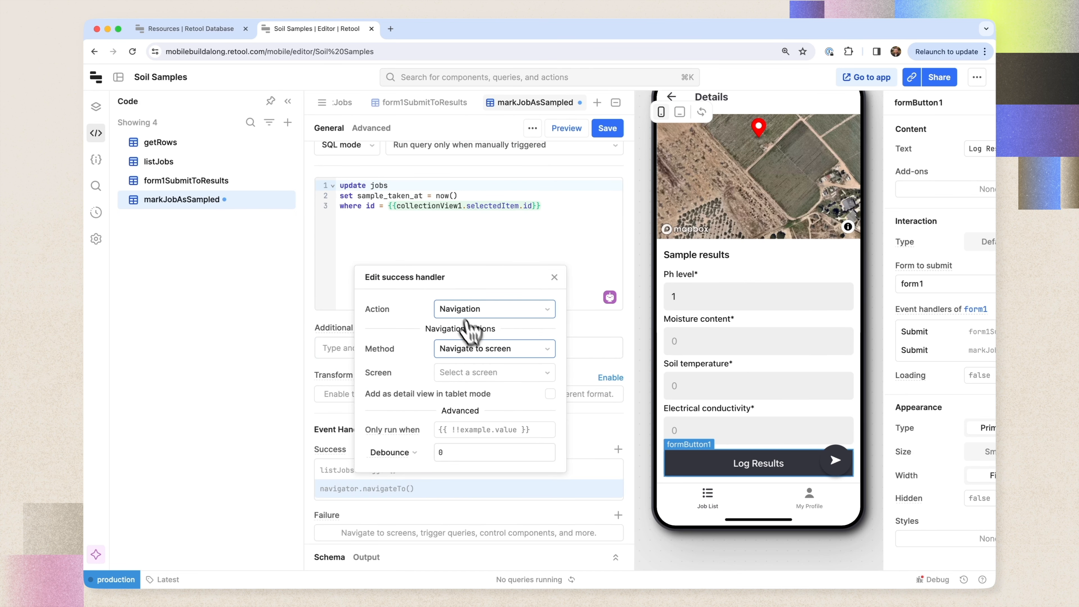
{"action": "left_click", "coordinate": [484, 348]}
{"action": "left_click", "coordinate": [467, 414]}
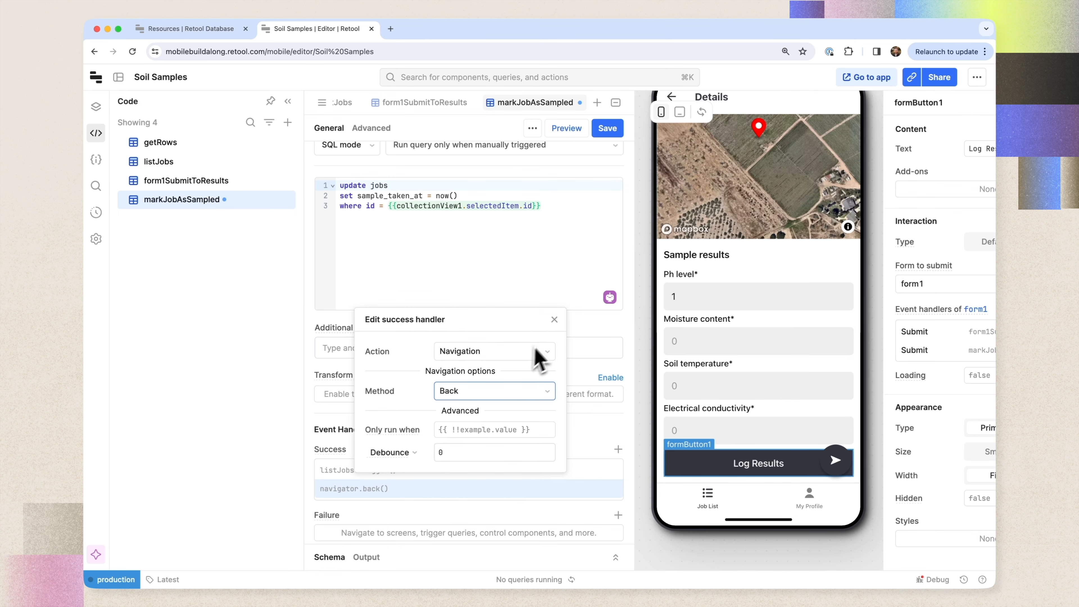
{"action": "left_click", "coordinate": [554, 320]}
{"action": "left_click", "coordinate": [607, 128]}
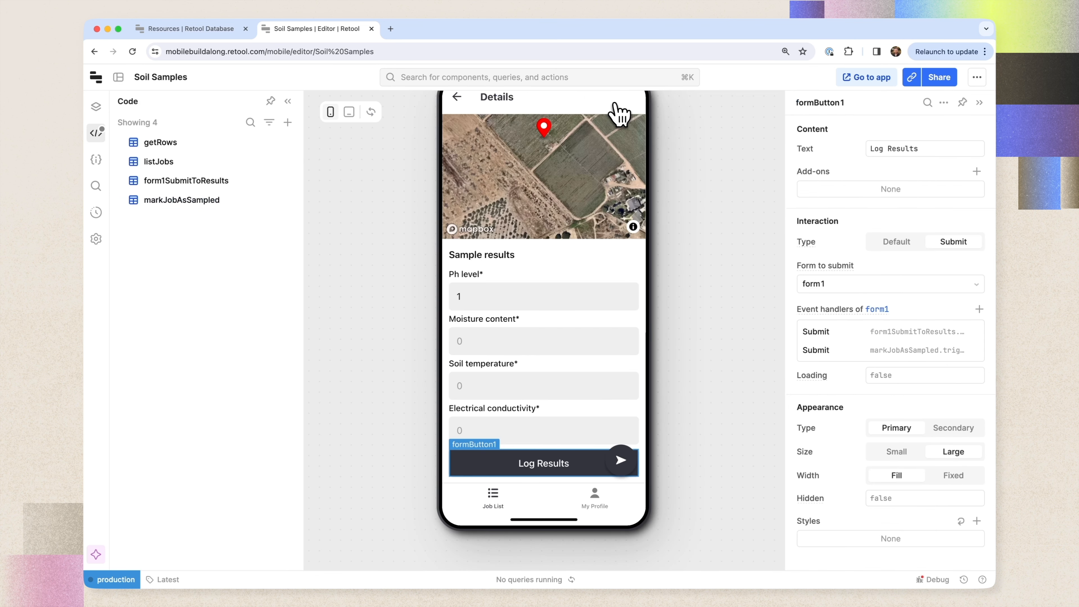
{"action": "left_click", "coordinate": [616, 102]}
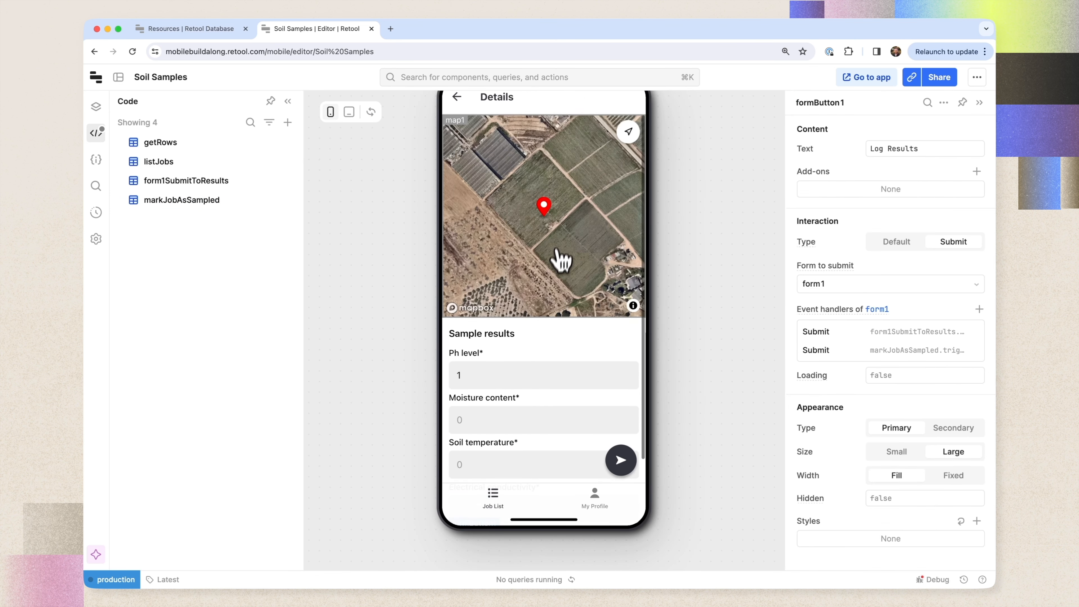
Fill in moisture content 2, soil temperature 3 and electrical conductivity 4 in the sample results form, and log the results.
{"action": "scroll", "coordinate": [555, 259], "scroll_direction": "up", "scroll_amount": 1}
{"action": "scroll", "coordinate": [546, 336], "scroll_direction": "down", "scroll_amount": 2}
{"action": "left_click", "coordinate": [515, 365]}
{"action": "type", "text": "2"}
{"action": "left_click", "coordinate": [514, 409]}
{"action": "type", "text": "3"}
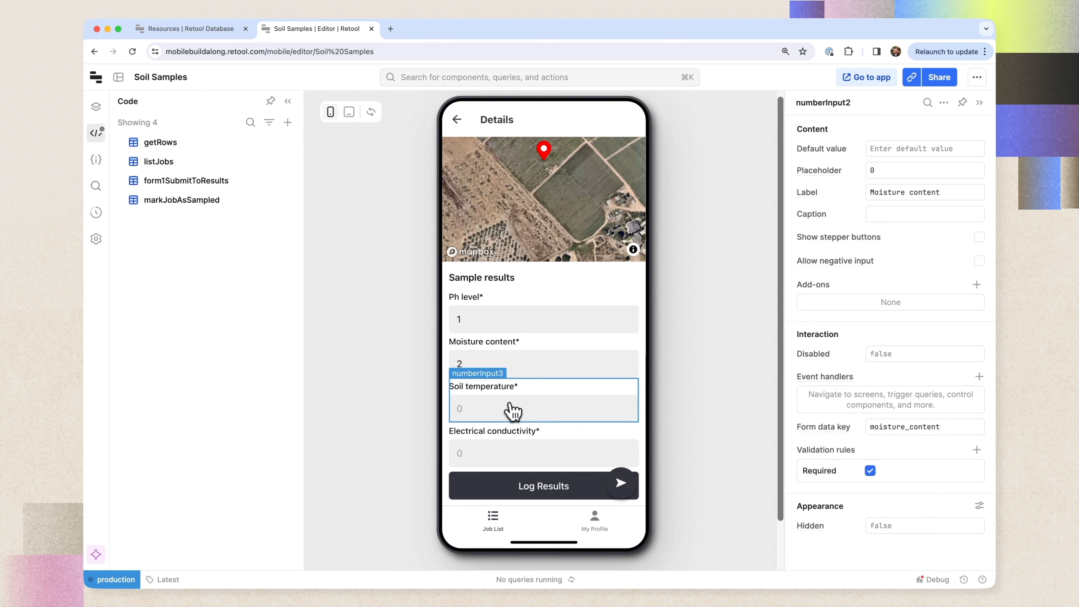
{"action": "left_click", "coordinate": [507, 457]}
{"action": "type", "text": "4"}
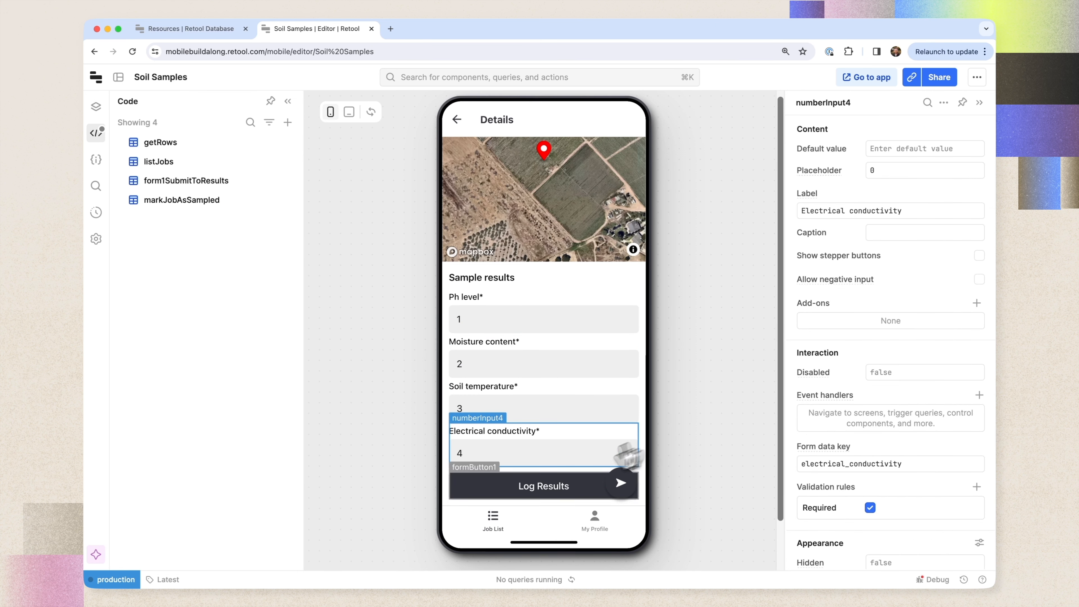
{"action": "left_click", "coordinate": [536, 484]}
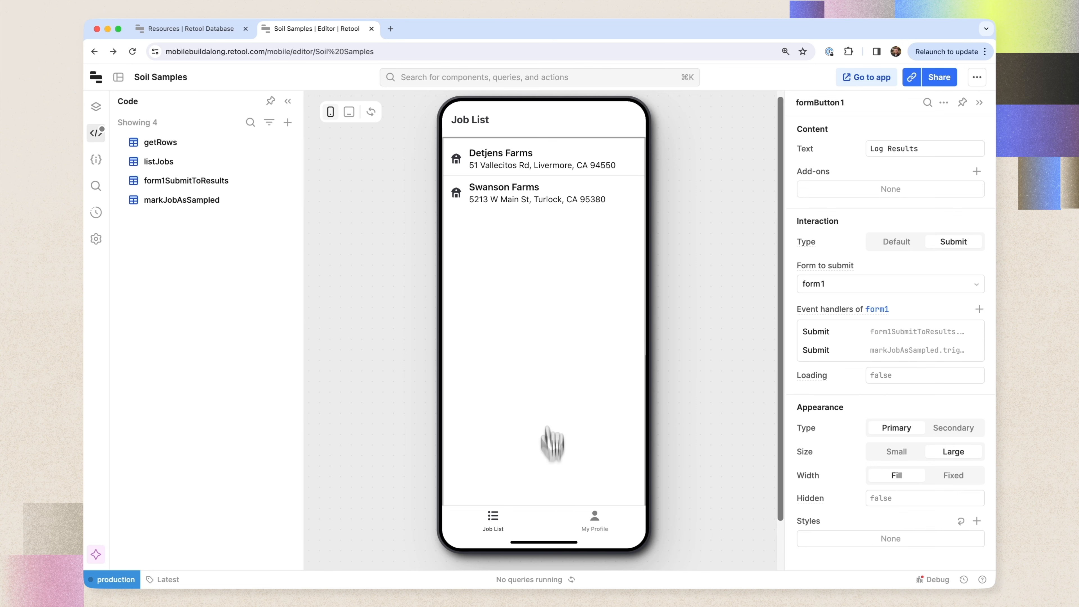
Open one of the remaining jobs and add an Image Input component to the form body, below the electrical conductivity field.
{"action": "left_click", "coordinate": [546, 181]}
{"action": "left_click", "coordinate": [552, 179]}
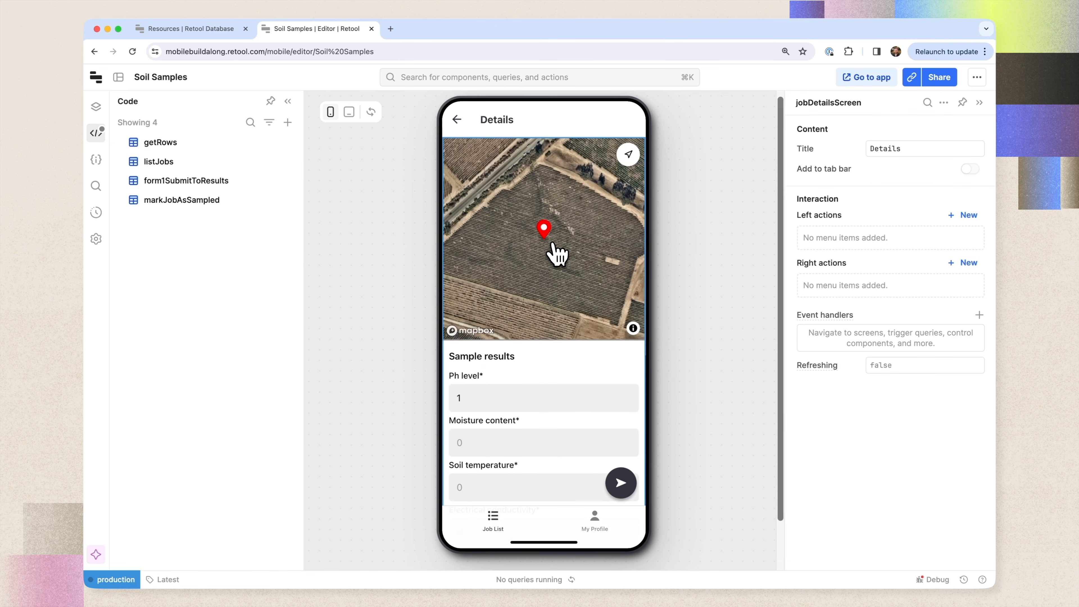
{"action": "scroll", "coordinate": [555, 259], "scroll_direction": "down", "scroll_amount": 3}
{"action": "left_click", "coordinate": [96, 107]}
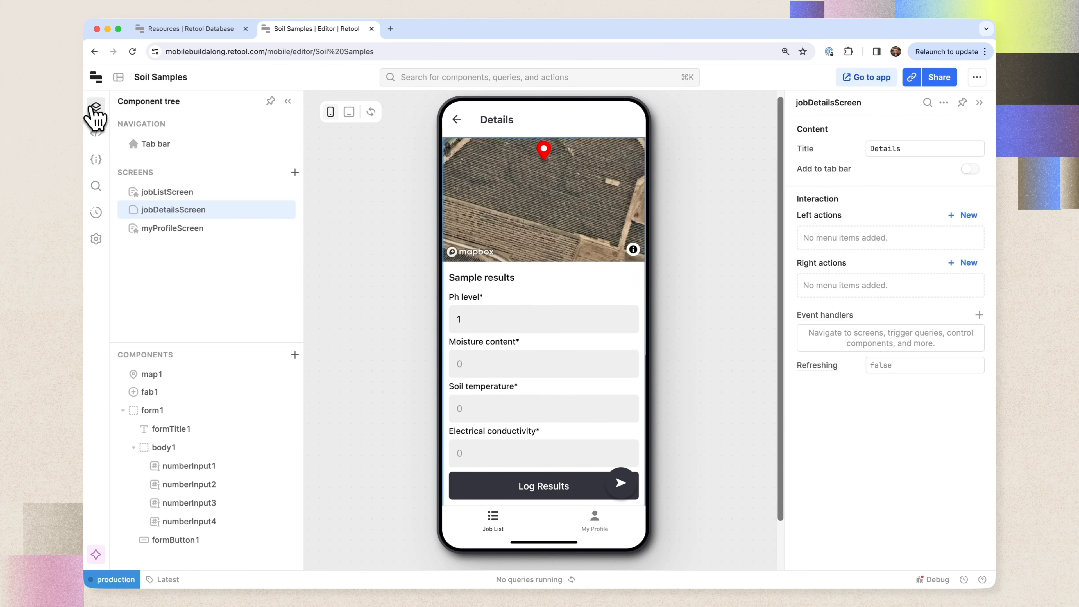
{"action": "left_click", "coordinate": [295, 354]}
{"action": "type", "text": "image"}
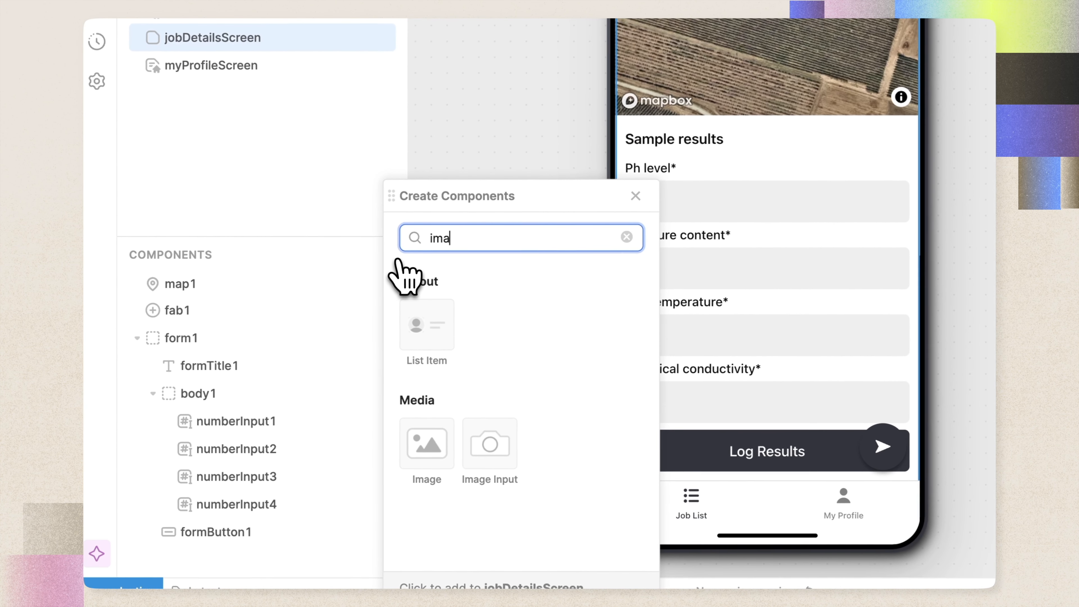
{"action": "left_click", "coordinate": [491, 445]}
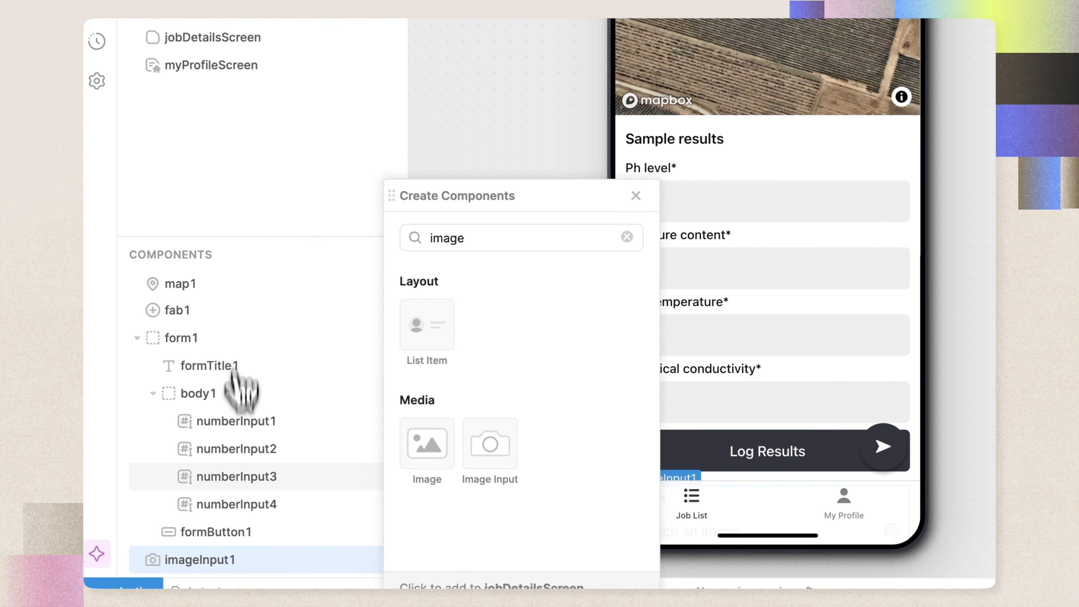
{"action": "left_click_drag", "start_coordinate": [233, 552], "coordinate": [244, 522]}
{"action": "left_click", "coordinate": [636, 195]}
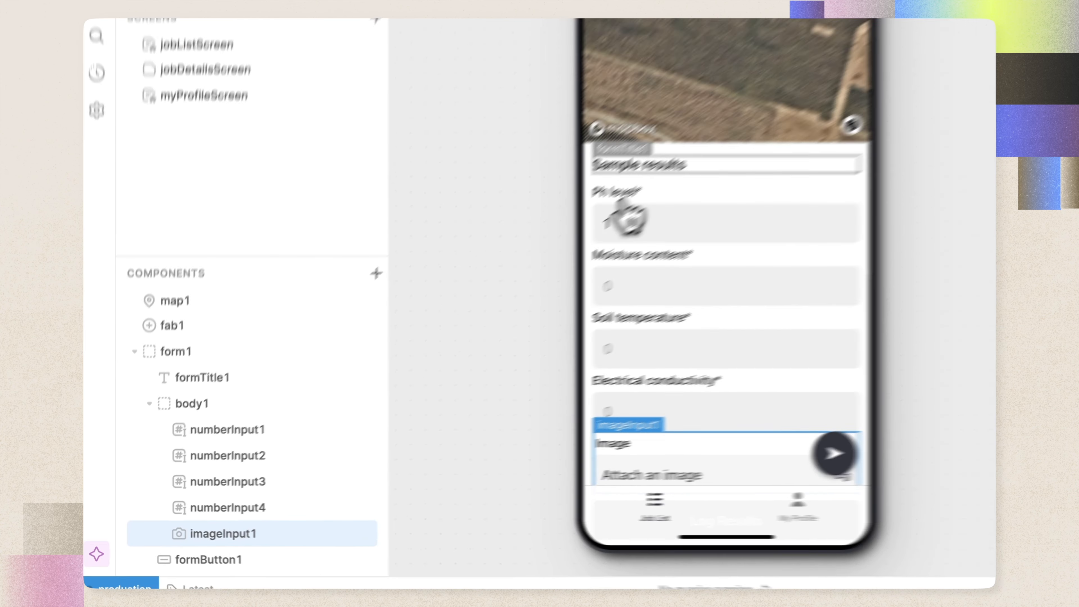
Set the image input's label to "Photo of Terrain".
{"action": "double_click", "coordinate": [933, 122]}
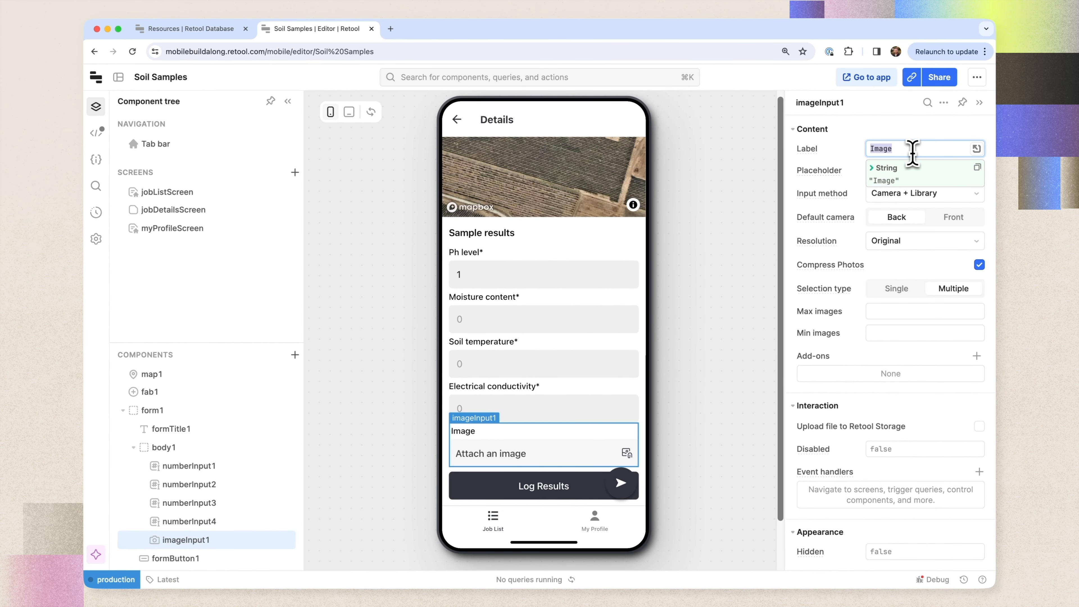
{"action": "key", "text": "Escape"}
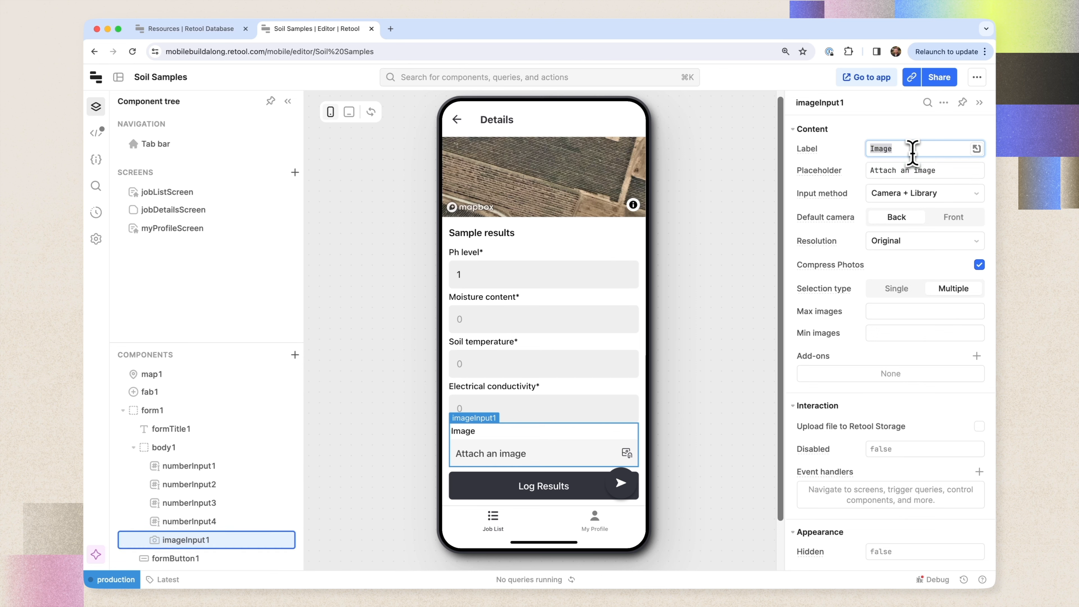
{"action": "left_click", "coordinate": [909, 150]}
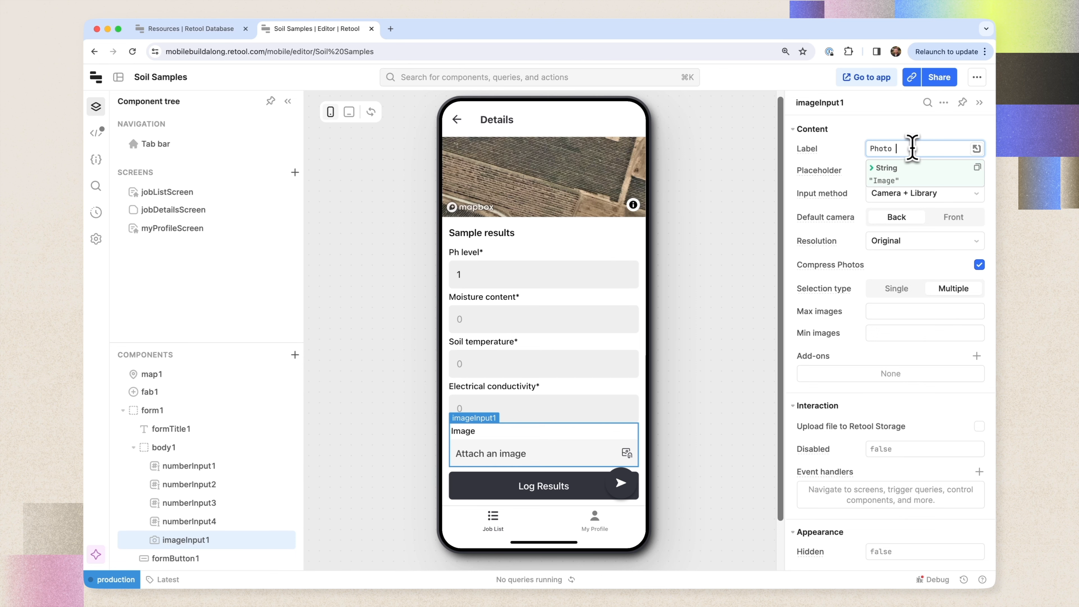
{"action": "type", "text": "Photo of Terrain"}
{"action": "left_click", "coordinate": [730, 234]}
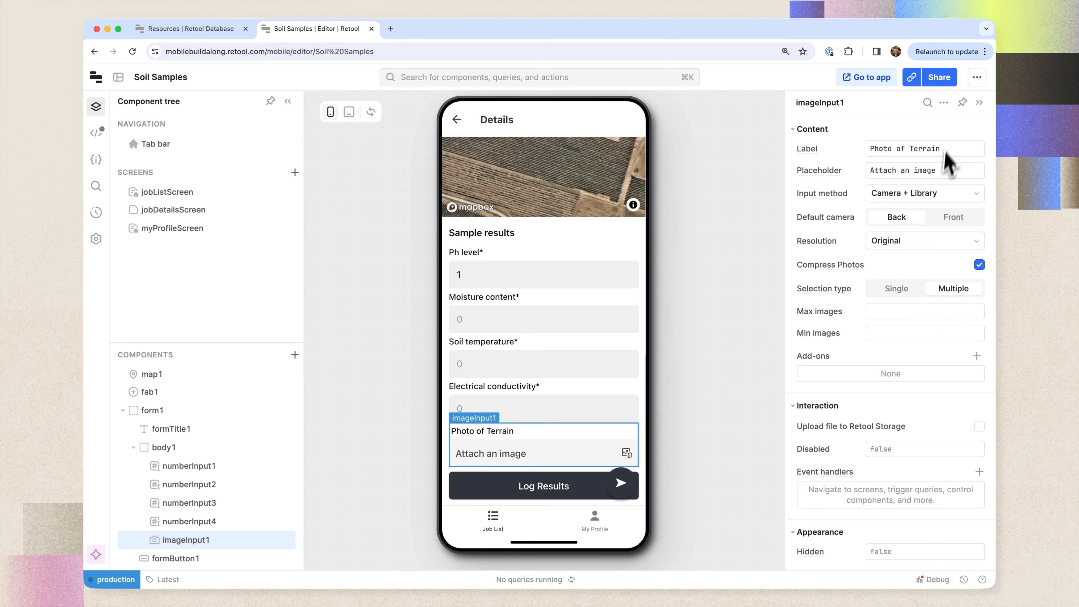
Review the image input's input method options and look at the jobs table in the Retool Database, returning to the Soil Samples editor.
{"action": "left_click", "coordinate": [929, 195]}
{"action": "left_click", "coordinate": [769, 204]}
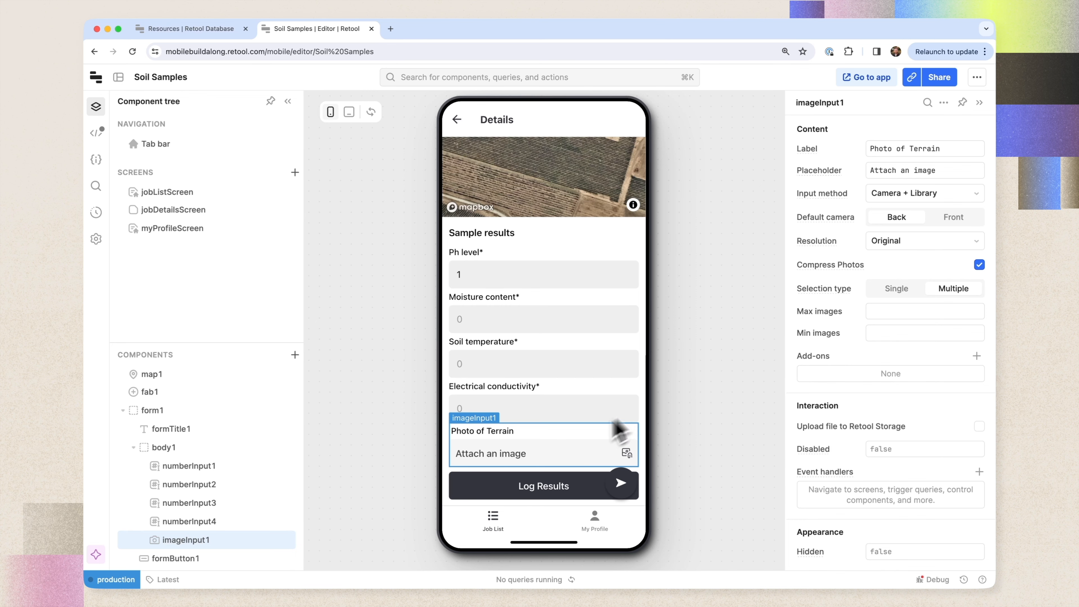
{"action": "left_click", "coordinate": [209, 31]}
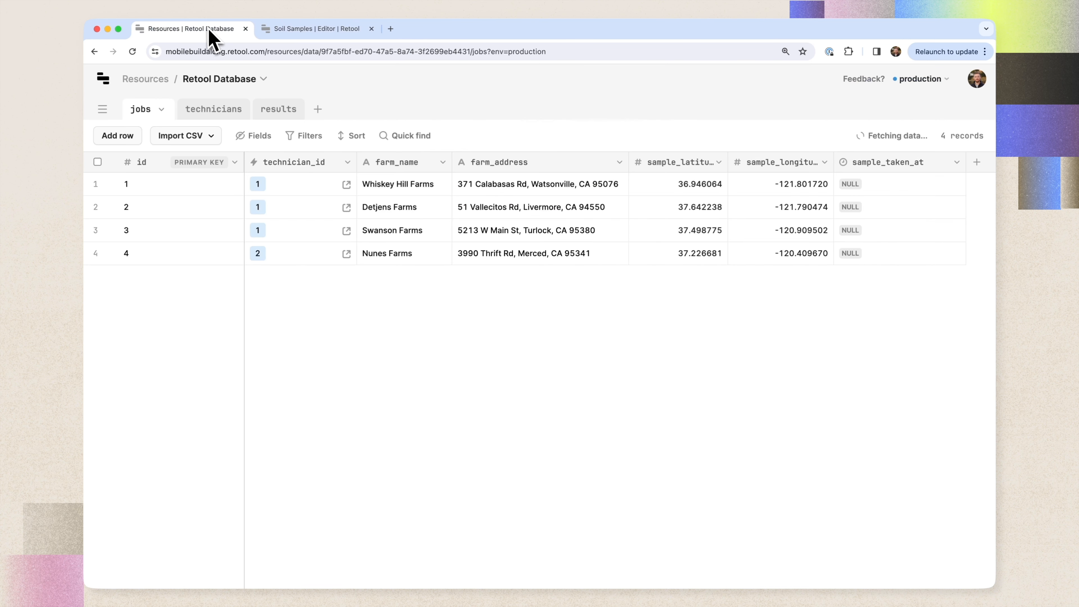
{"action": "left_click", "coordinate": [335, 35]}
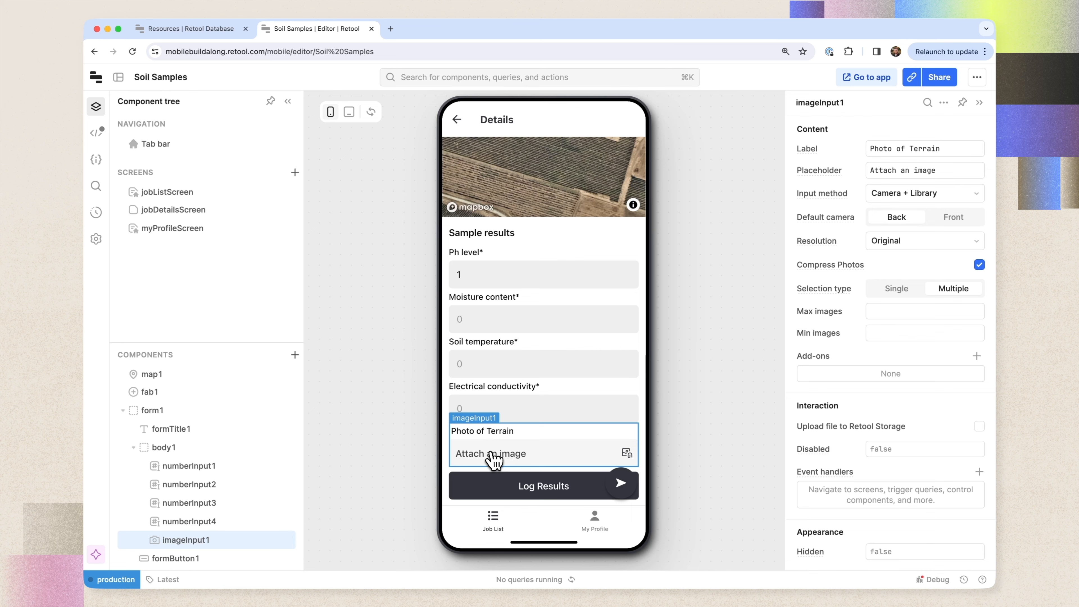
Take a test photo with the camera and attach it to the Photo of Terrain field.
{"action": "left_click", "coordinate": [493, 459]}
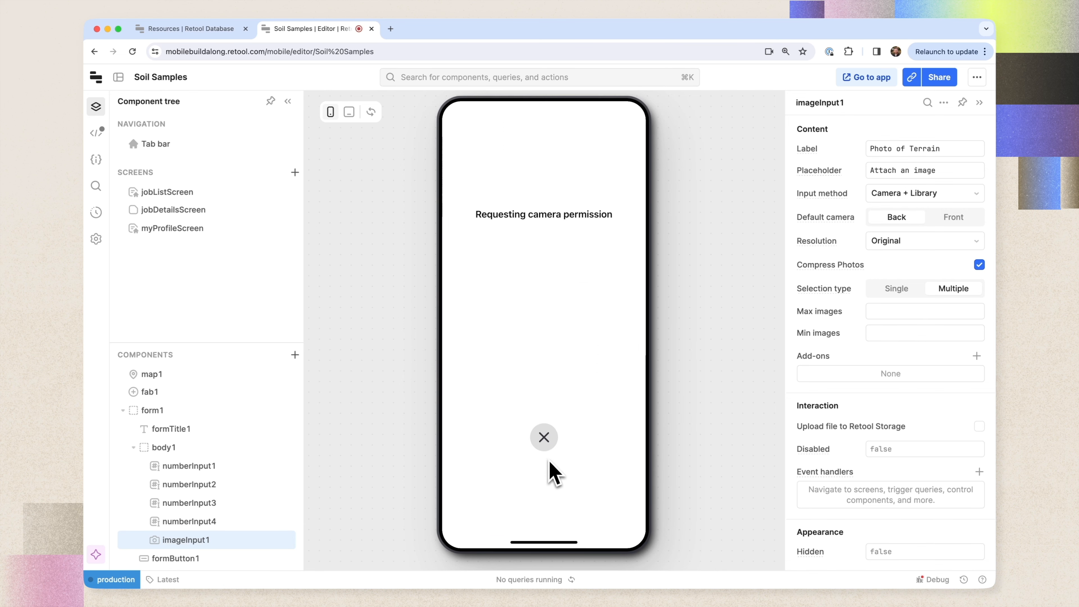
{"action": "left_click", "coordinate": [546, 514]}
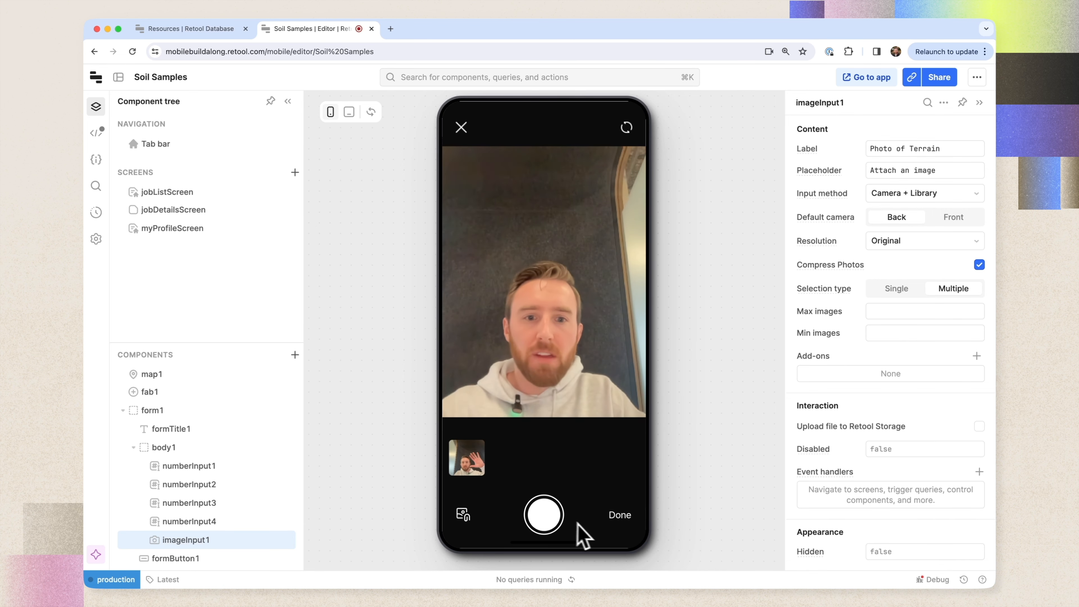
{"action": "left_click", "coordinate": [620, 515]}
Inspect imageInput1 in the app state, expanding its value and the first entry of its files array.
{"action": "left_click", "coordinate": [96, 159]}
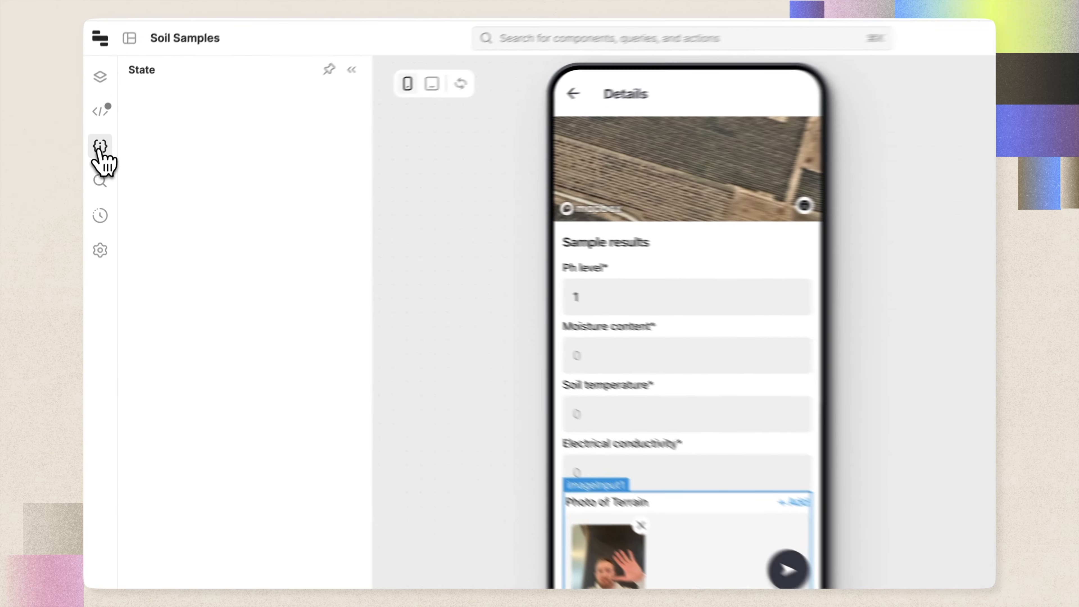
{"action": "left_click", "coordinate": [147, 81]}
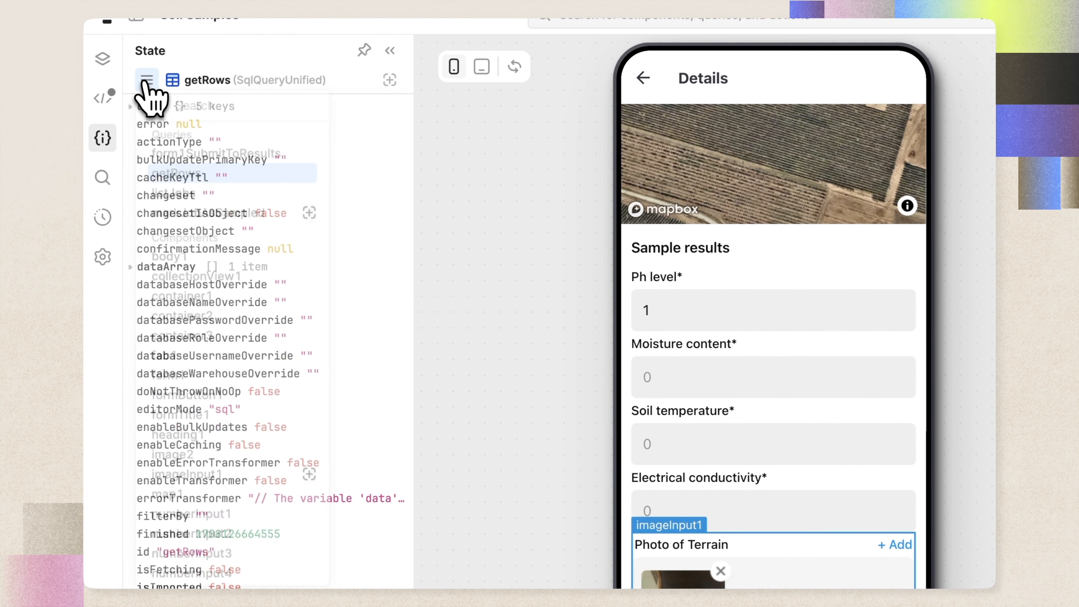
{"action": "left_click", "coordinate": [238, 478]}
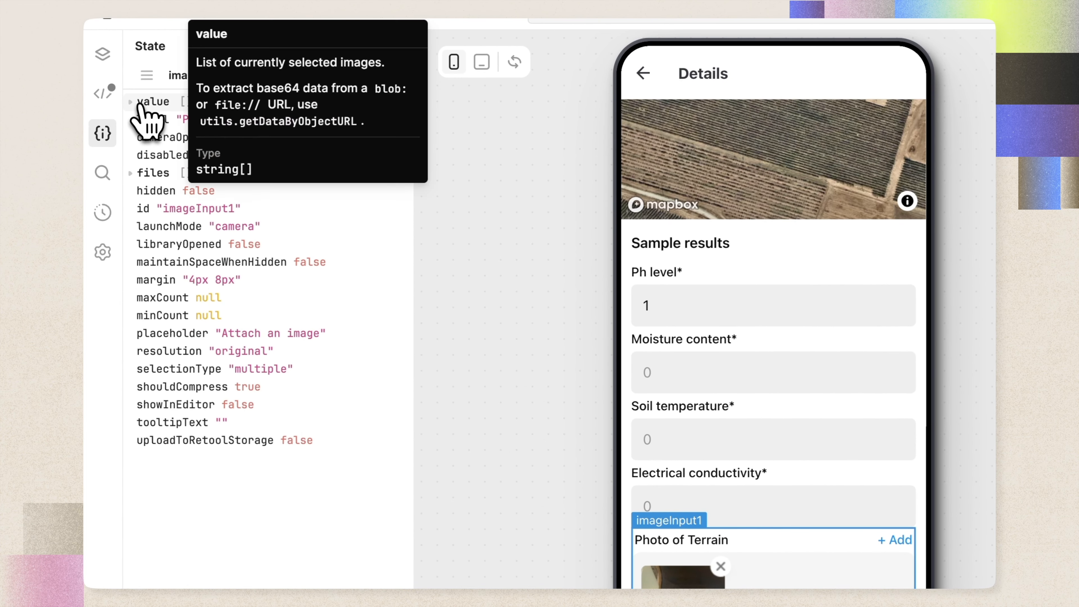
{"action": "left_click", "coordinate": [141, 102]}
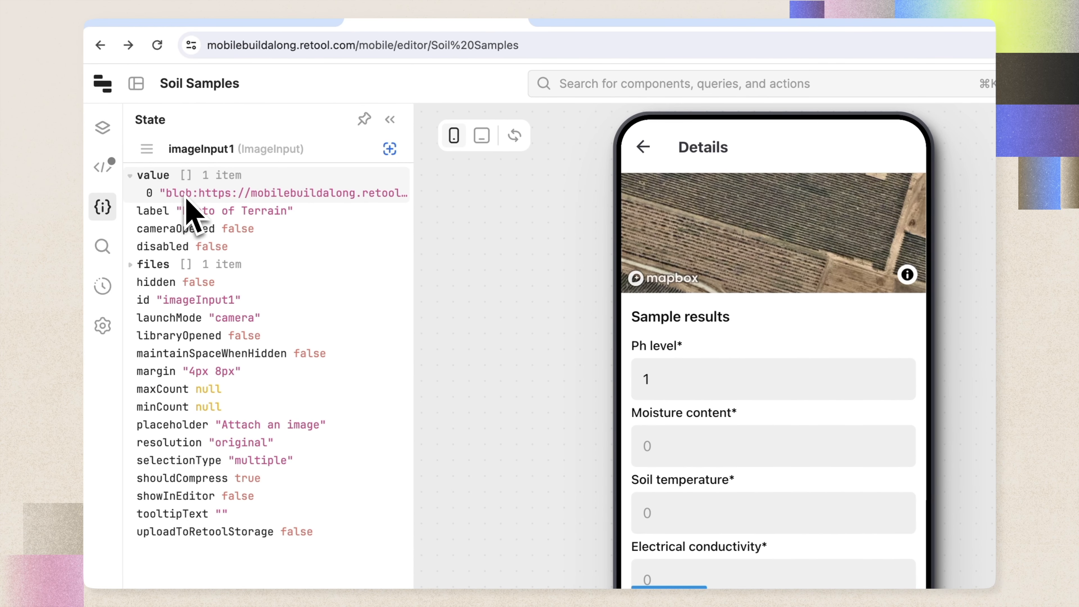
{"action": "left_click", "coordinate": [138, 264]}
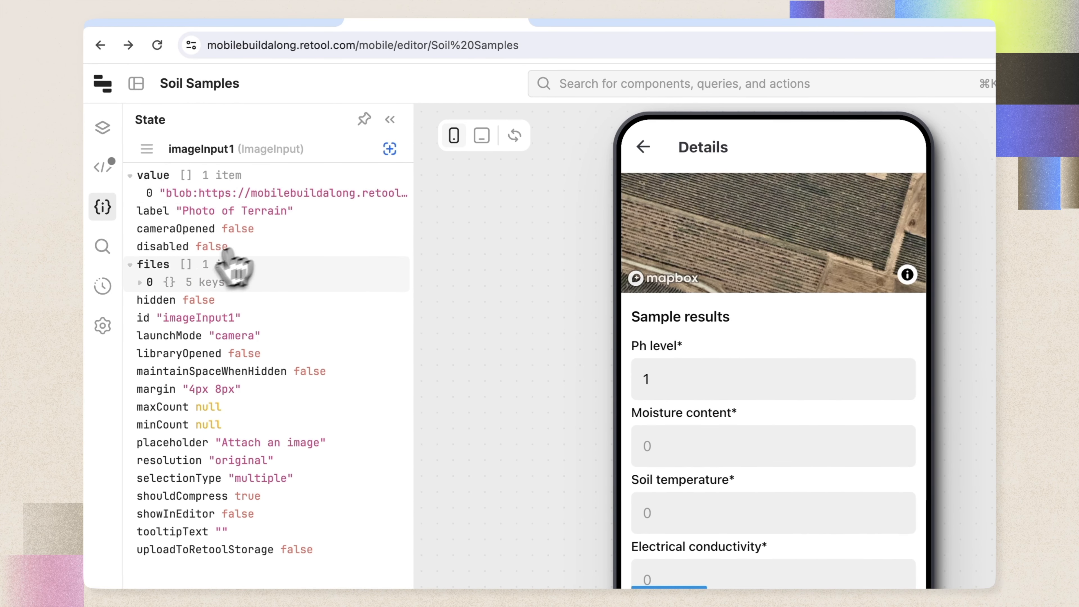
{"action": "left_click", "coordinate": [145, 282]}
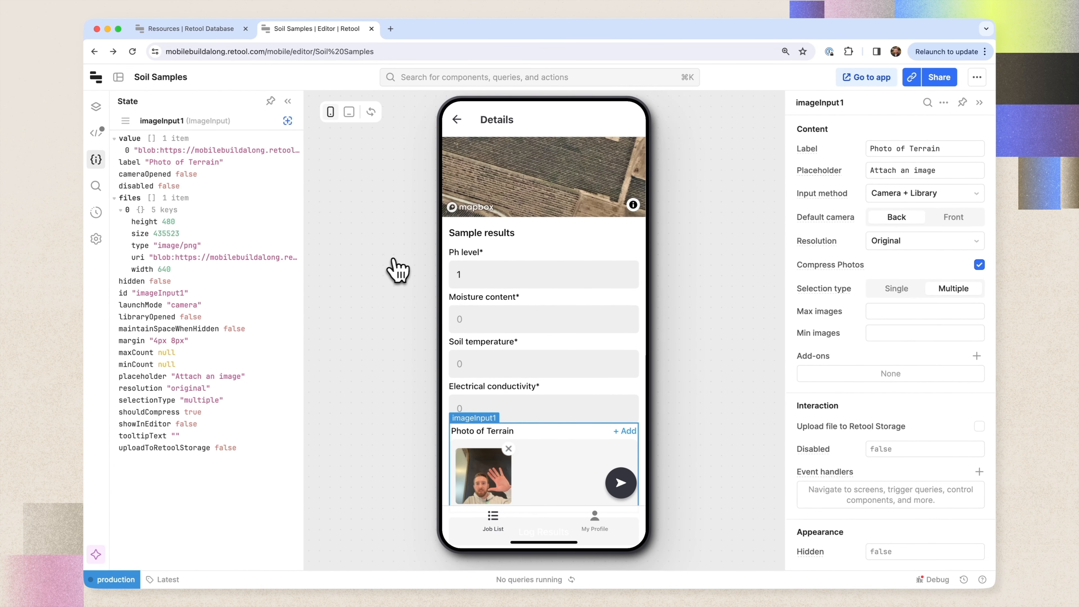
Delete the test photo and enable uploading files to Retool Storage for the image input.
{"action": "left_click", "coordinate": [509, 448]}
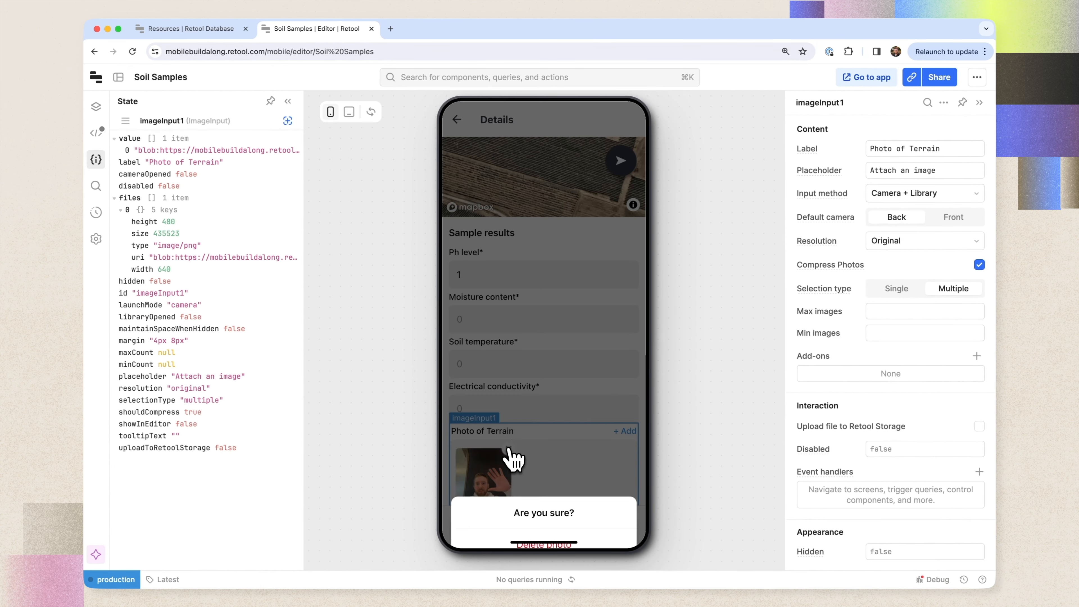
{"action": "left_click", "coordinate": [537, 494]}
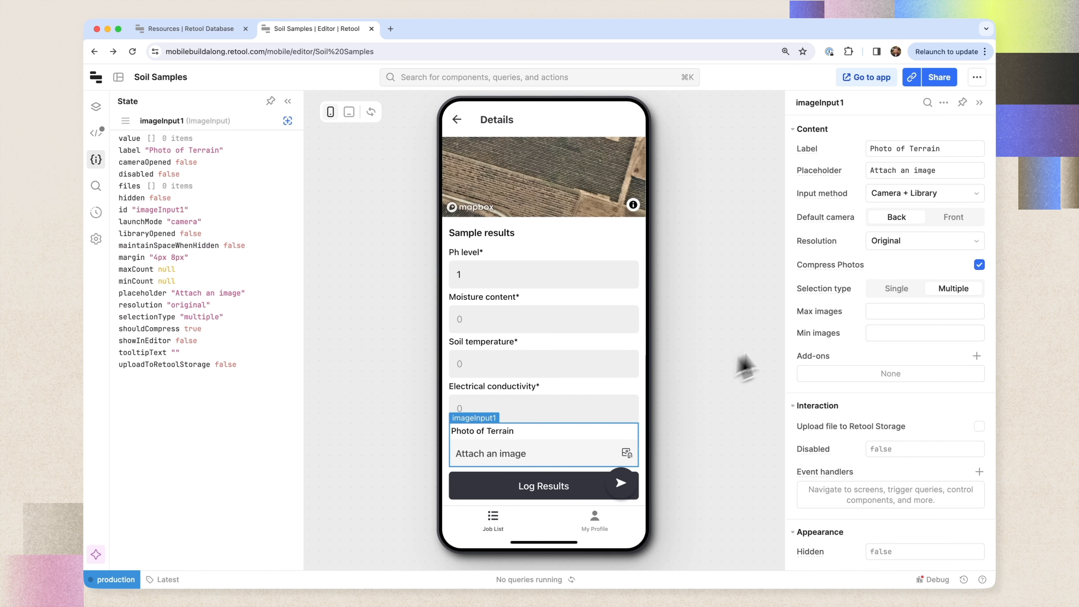
{"action": "left_click", "coordinate": [980, 427]}
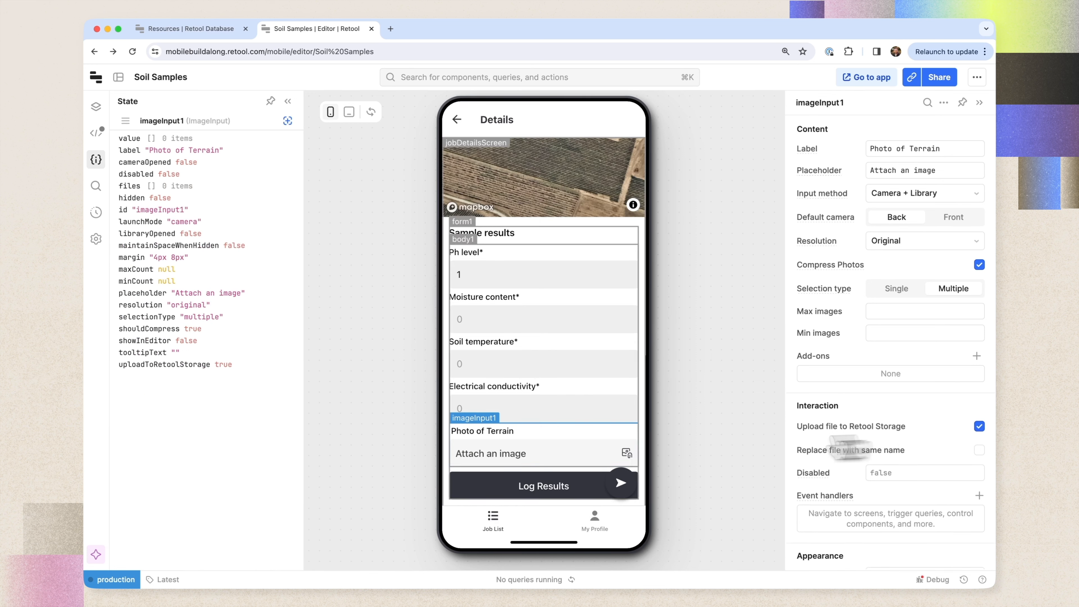
Take another test photo for the Photo of Terrain field and expand its files entry in imageInput1's state.
{"action": "left_click", "coordinate": [534, 451]}
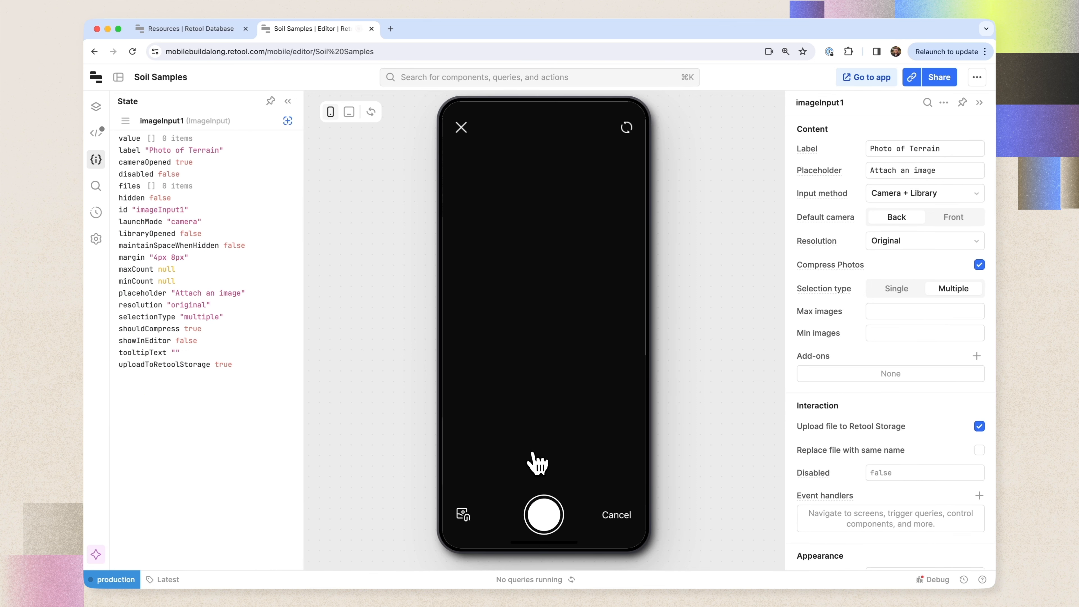
{"action": "left_click", "coordinate": [544, 515]}
{"action": "left_click", "coordinate": [619, 516]}
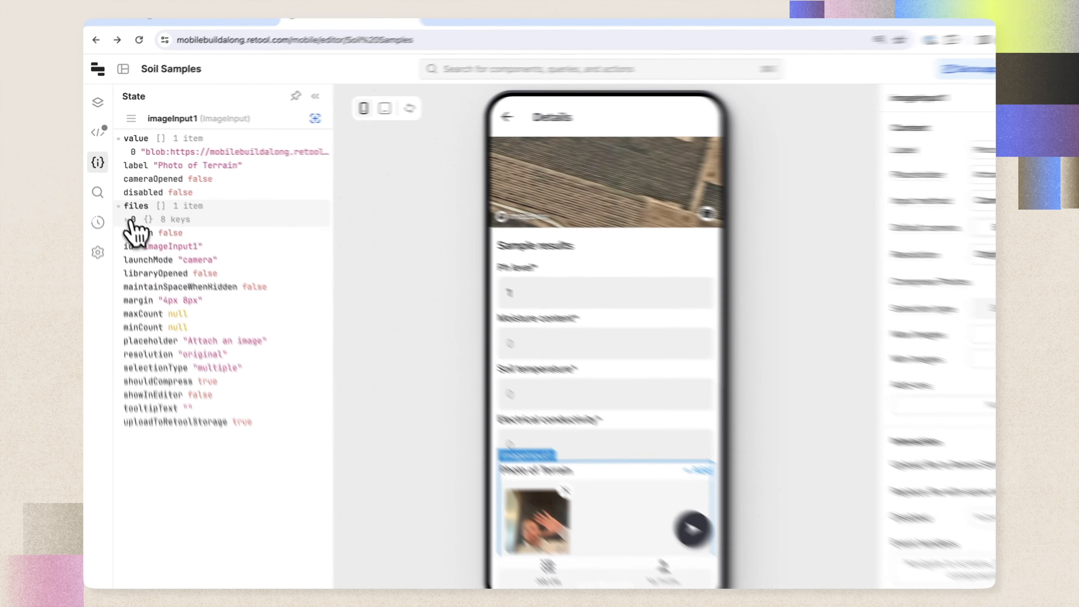
{"action": "left_click", "coordinate": [127, 209]}
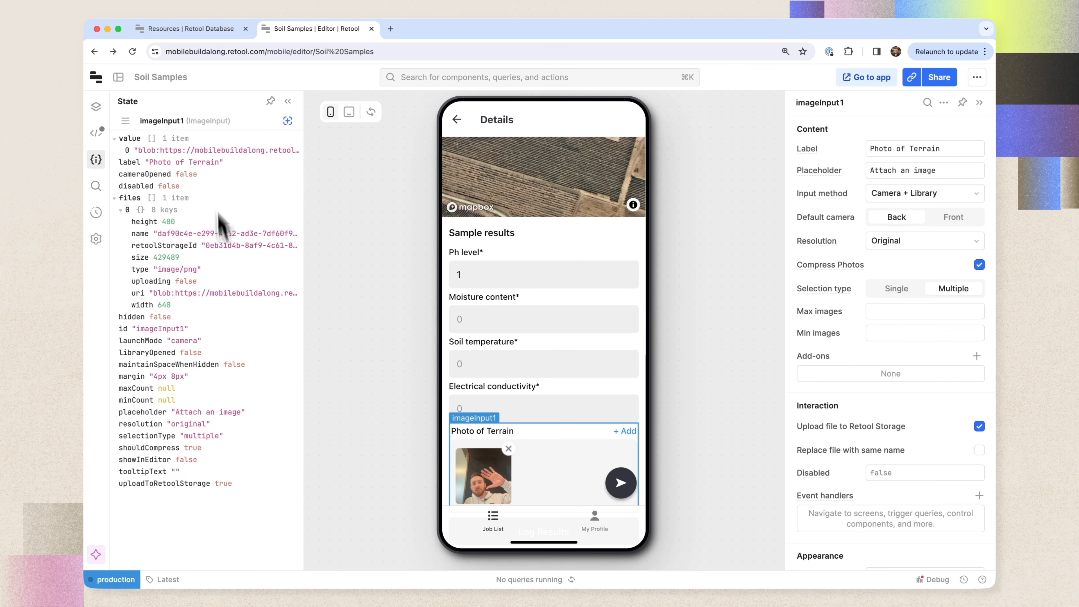
Add a text field named images to the results table in the Retool Database.
{"action": "left_click", "coordinate": [189, 28]}
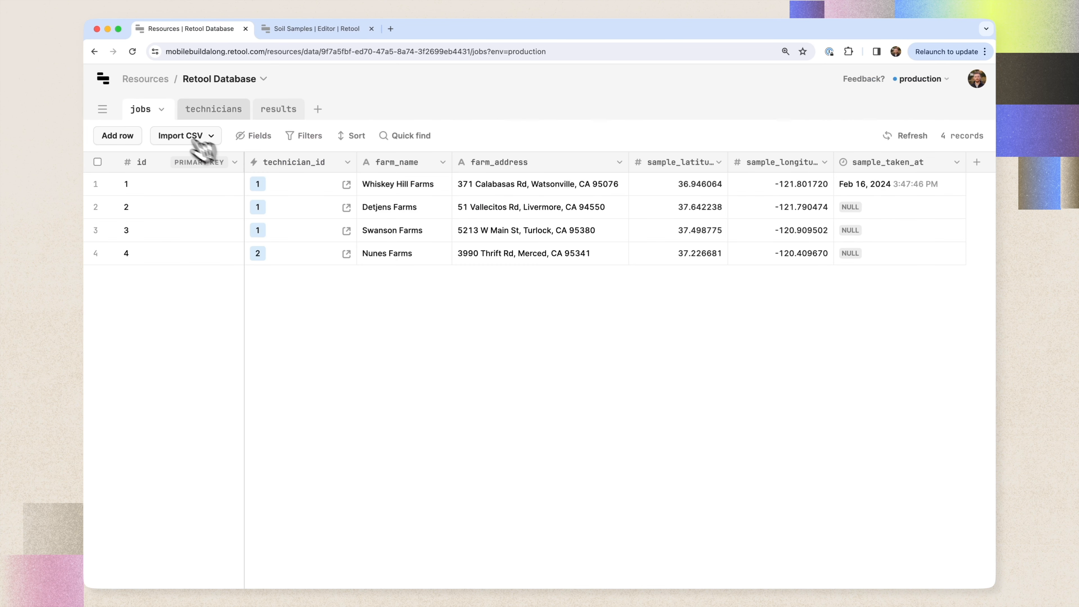
{"action": "left_click", "coordinate": [283, 113]}
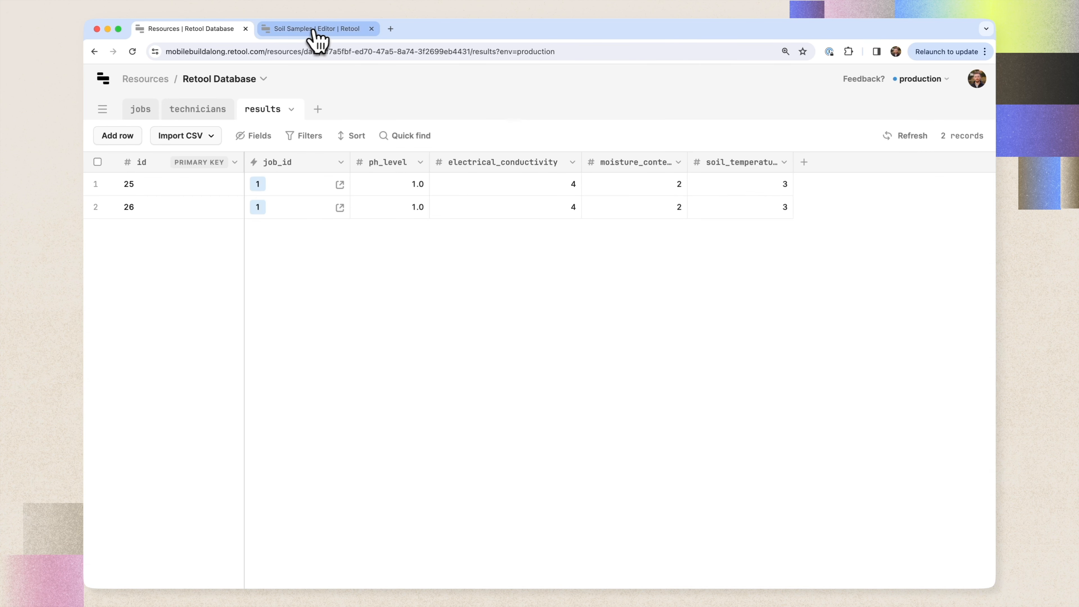
{"action": "left_click", "coordinate": [804, 161]}
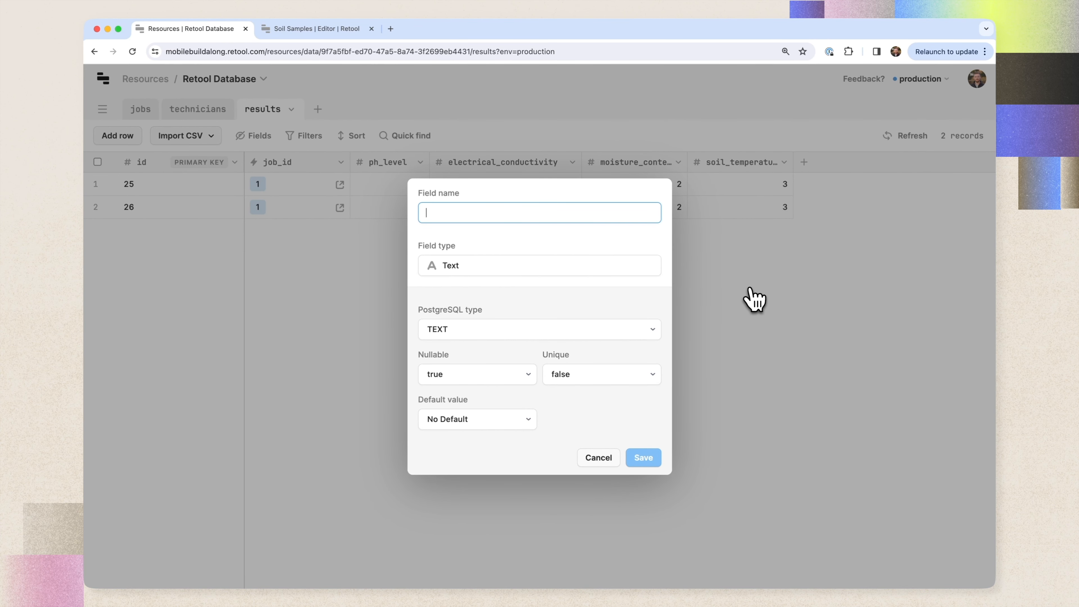
{"action": "type", "text": "images"}
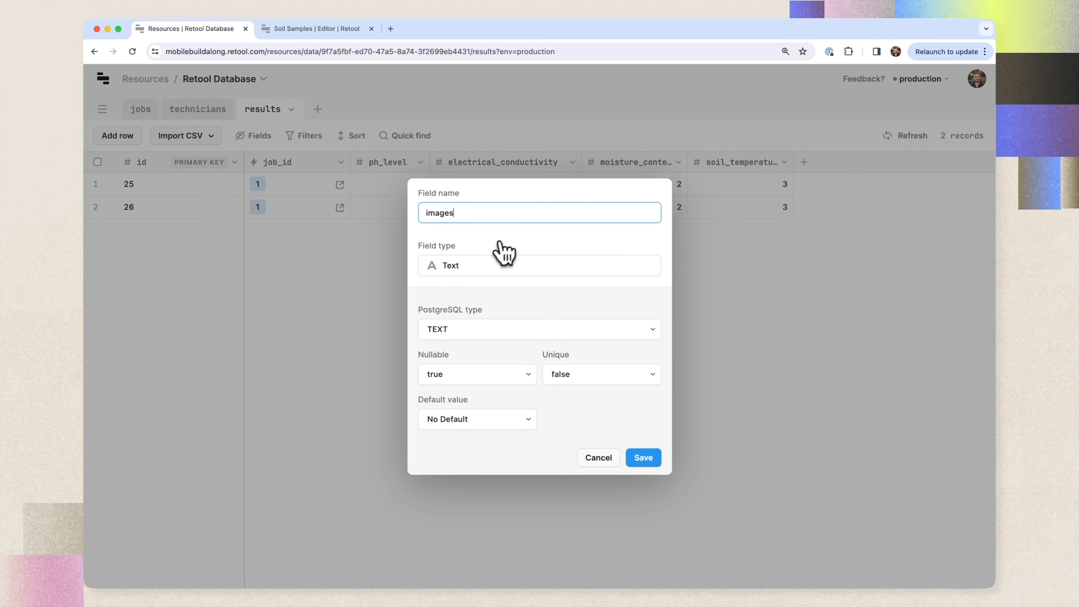
{"action": "left_click", "coordinate": [658, 467]}
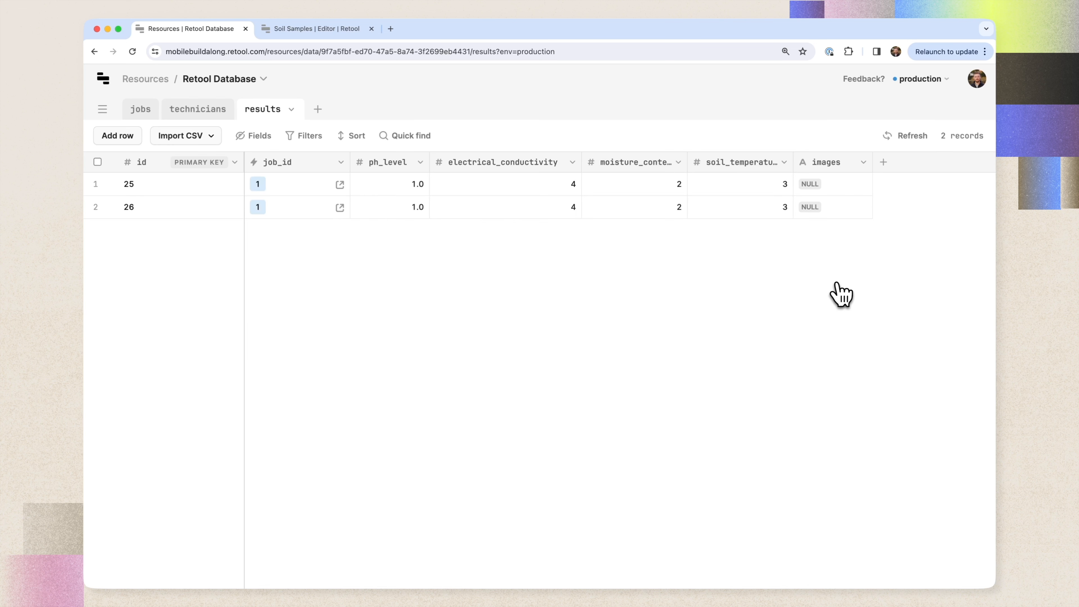
Return to the Soil Samples editor, select the Log Results button and open the form1SubmitToResults query.
{"action": "left_click", "coordinate": [304, 29]}
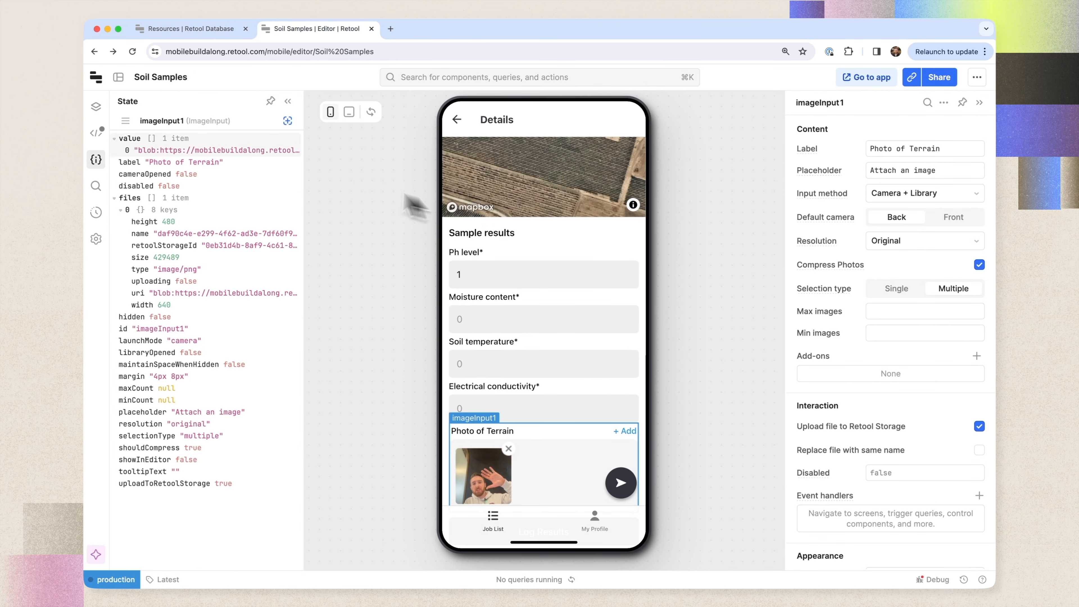
{"action": "scroll", "coordinate": [517, 332], "scroll_direction": "down", "scroll_amount": 2}
{"action": "left_click", "coordinate": [550, 484]}
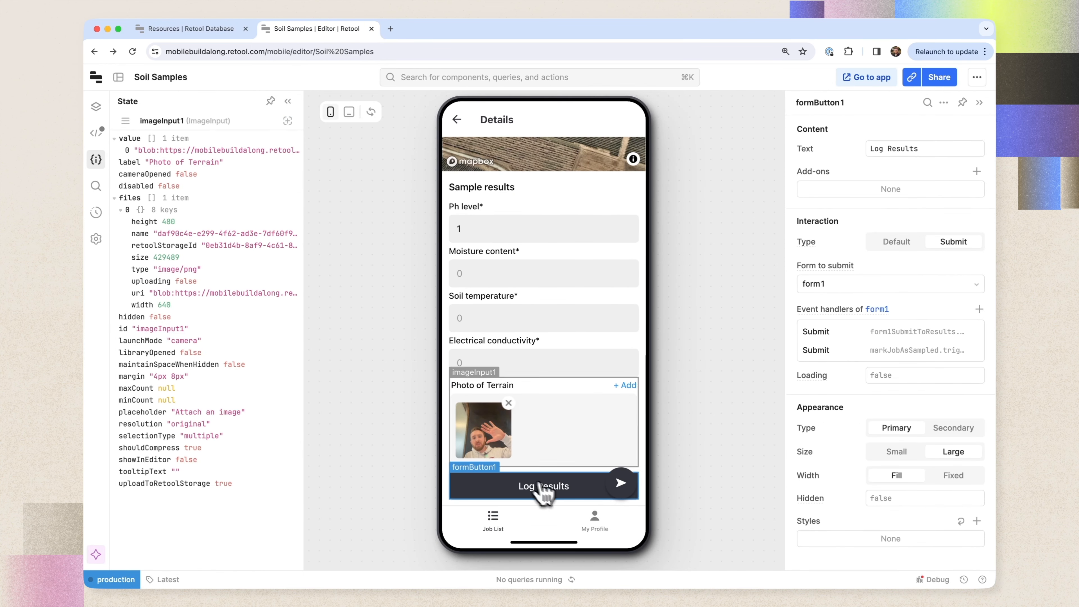
{"action": "left_click", "coordinate": [96, 133]}
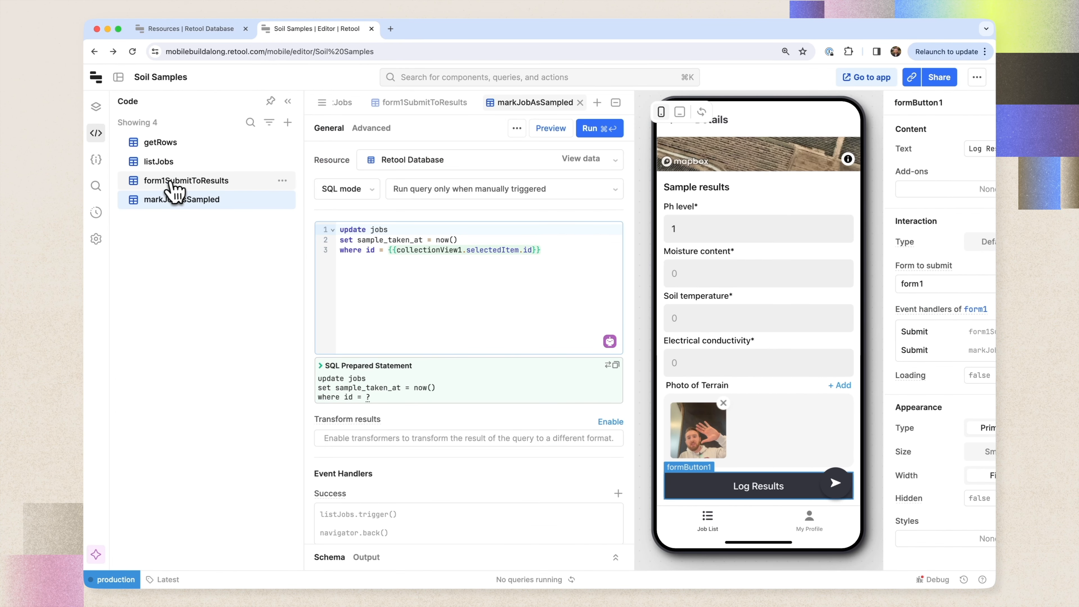
{"action": "left_click", "coordinate": [178, 182]}
Extend the query's changeset object after job_id with an "images" key set to imageInput1.files.
{"action": "left_click", "coordinate": [552, 362]}
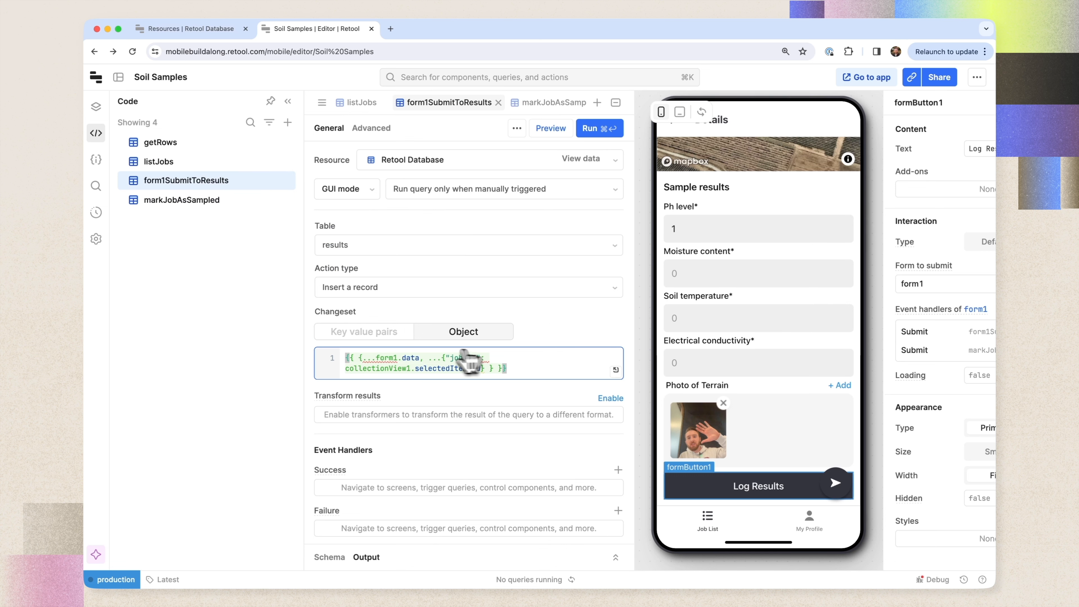
{"action": "left_click", "coordinate": [483, 366]}
{"action": "type", "text": "}"}
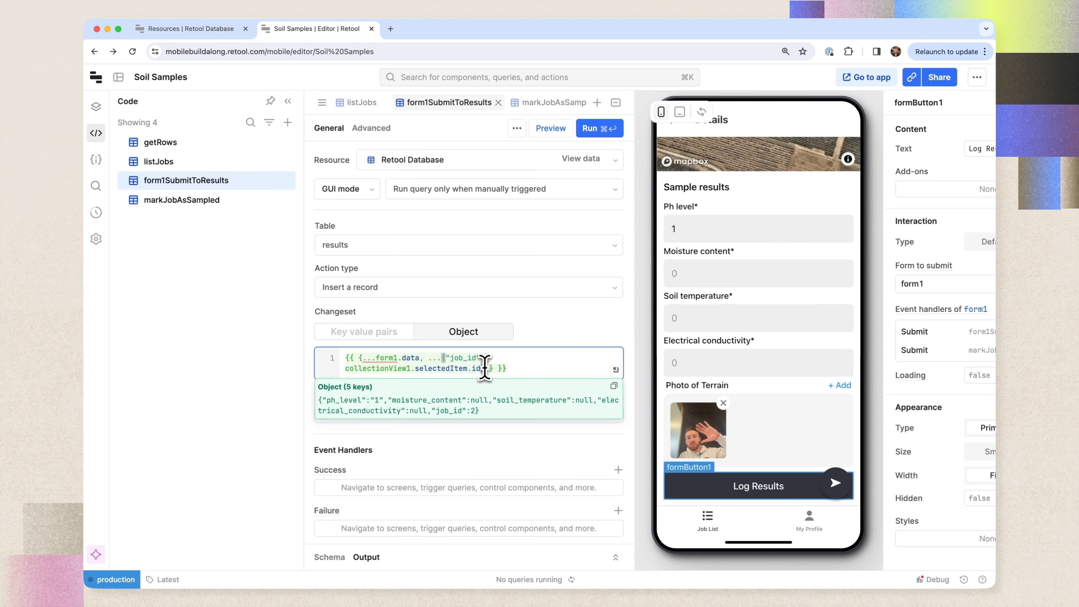
{"action": "type", "text": ","}
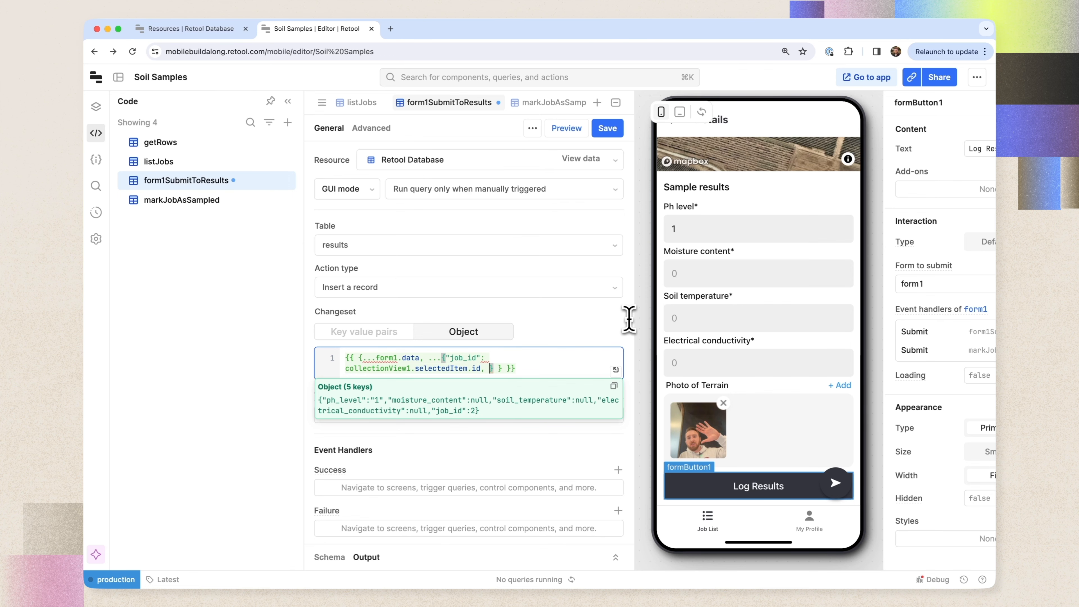
{"action": "left_click", "coordinate": [181, 28]}
{"action": "left_click", "coordinate": [274, 34]}
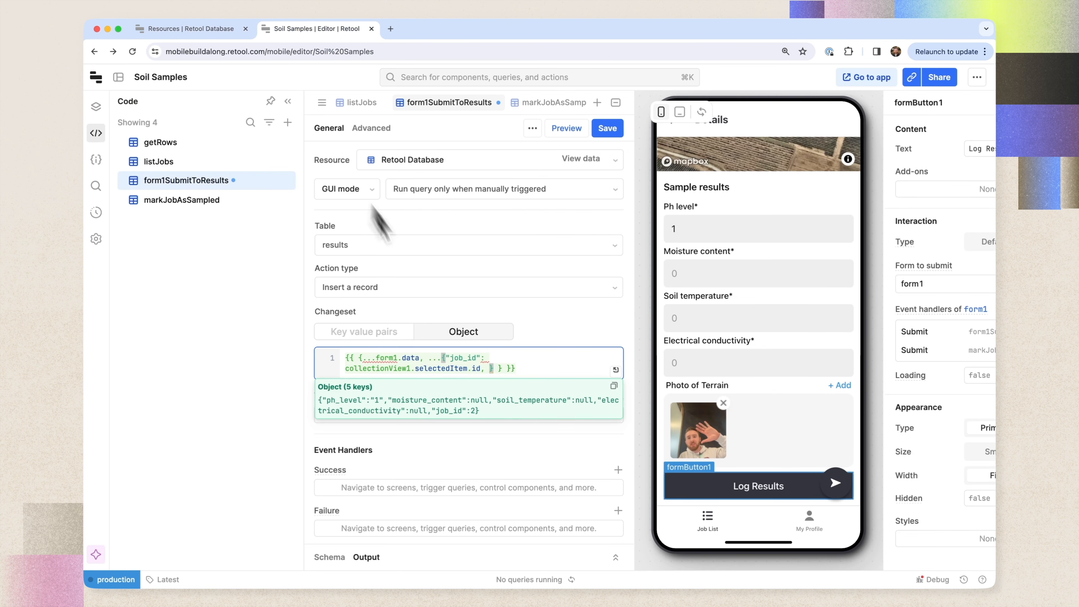
{"action": "type", "text": "\"images"}
{"action": "type", "text": "\": "}
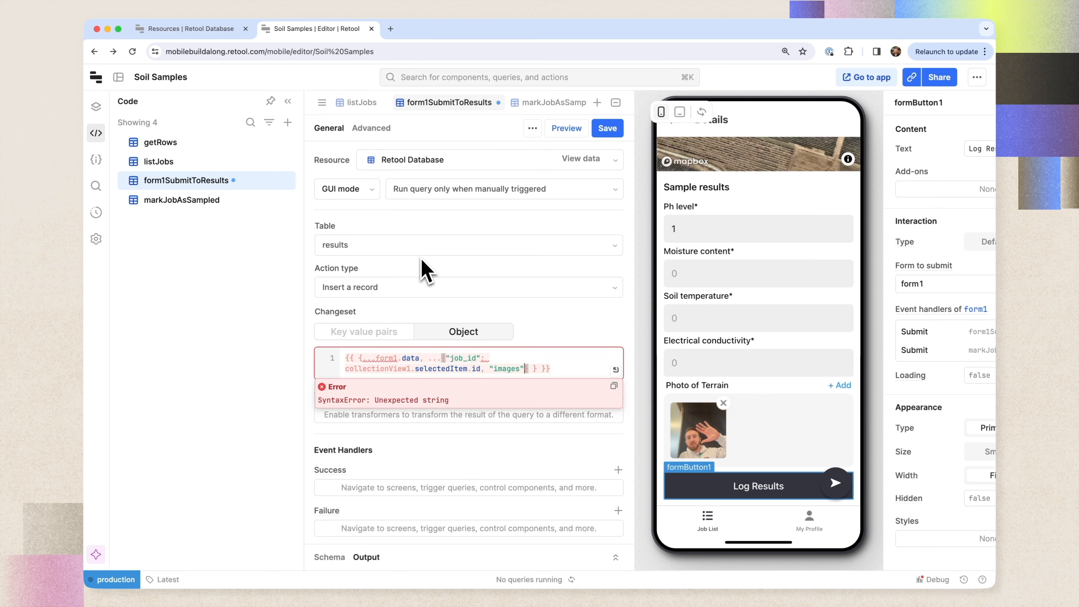
{"action": "type", "text": "imag"}
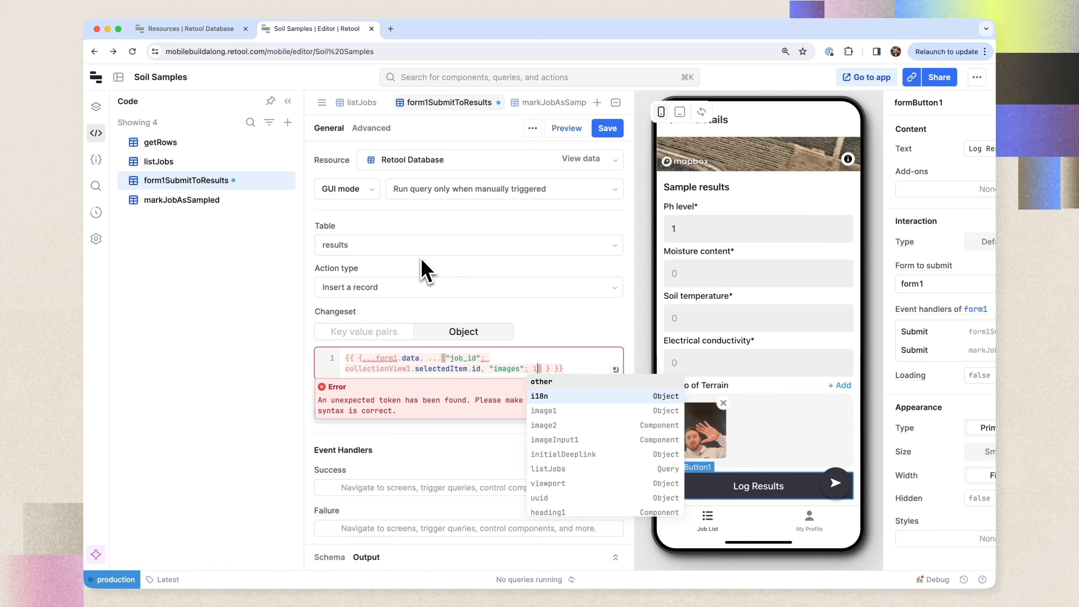
{"action": "key", "text": "Down"}
{"action": "key", "text": "Down"}
{"action": "key", "text": "Return"}
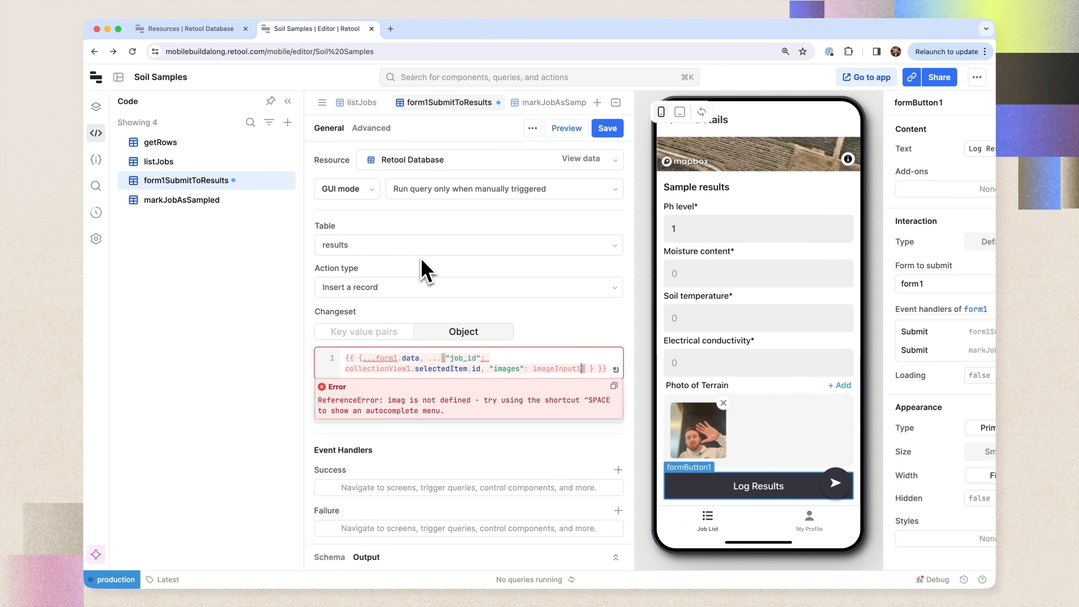
{"action": "type", "text": ".filt"}
{"action": "key", "text": "BackSpace"}
{"action": "type", "text": "es"}
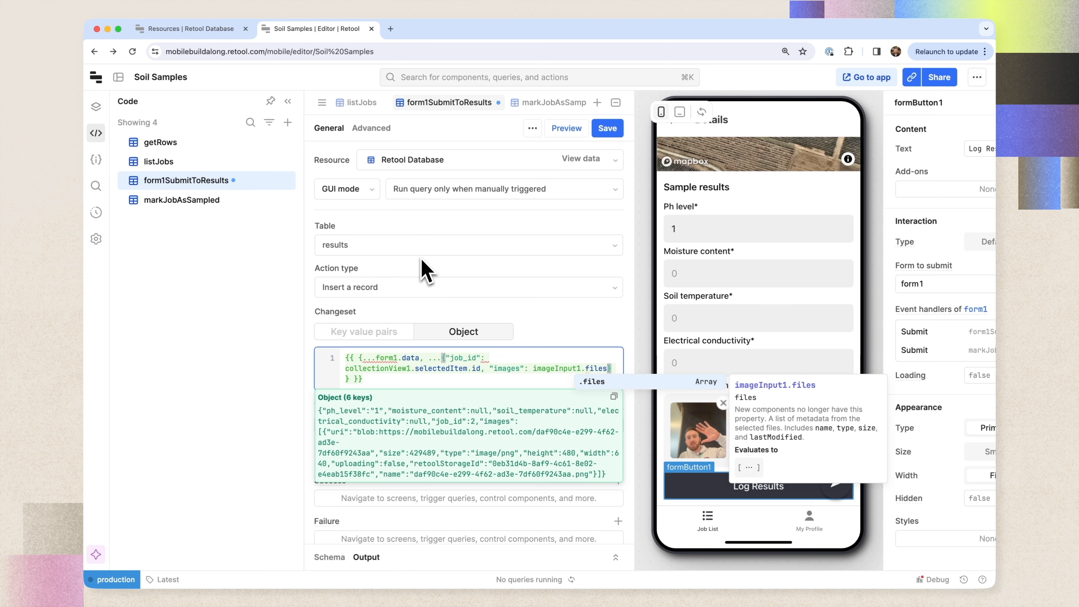
Append .map(file => file.retoolStorageId).join(',') to the images value, consulting the photo's file keys in the state, and save the query.
{"action": "type", "text": ".map"}
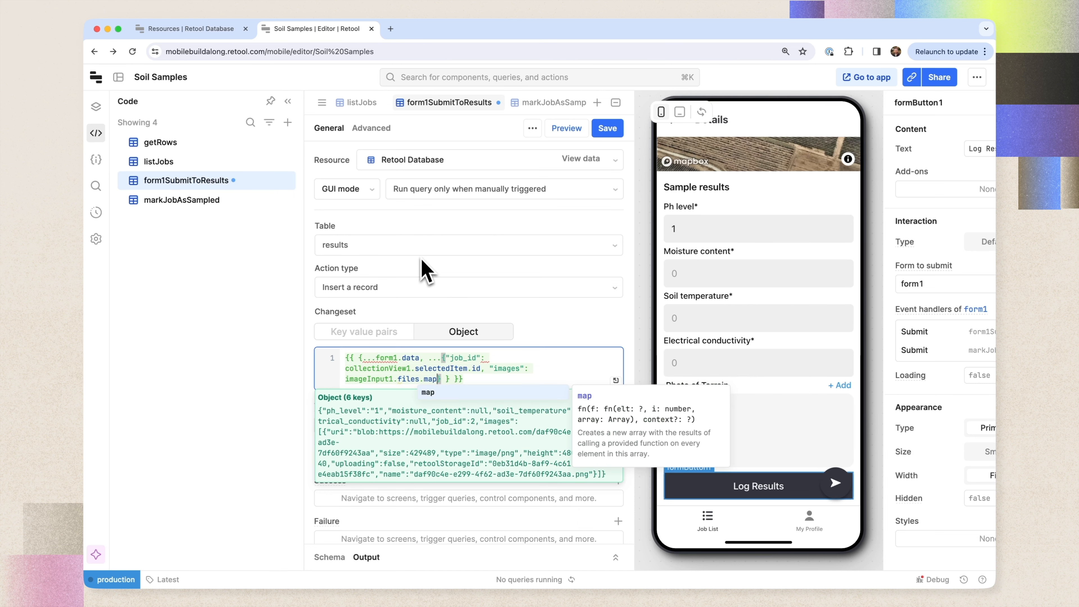
{"action": "type", "text": "(file => f"}
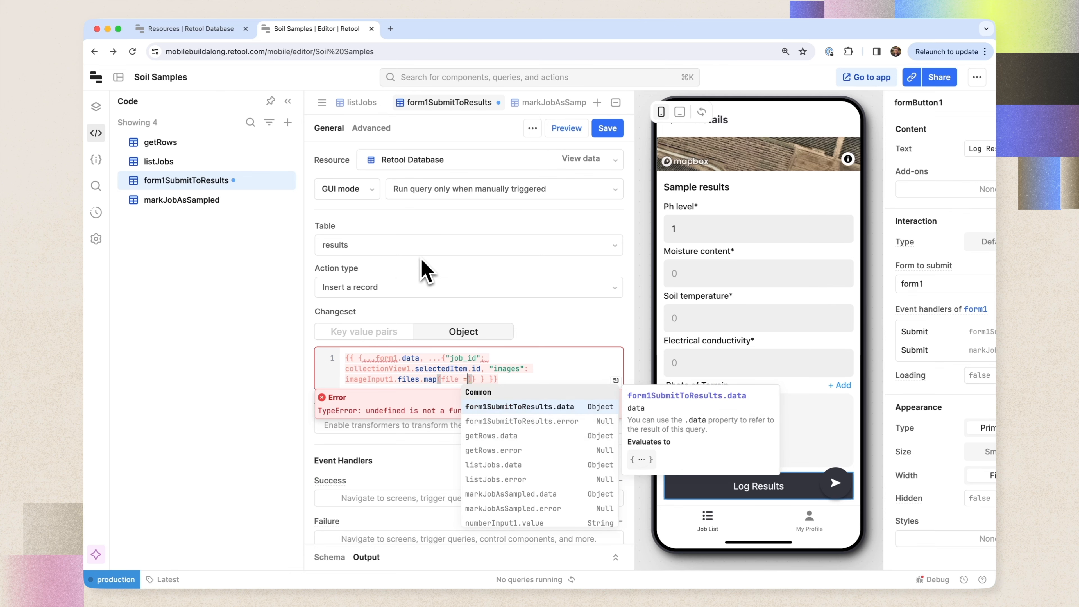
{"action": "type", "text": "ile."}
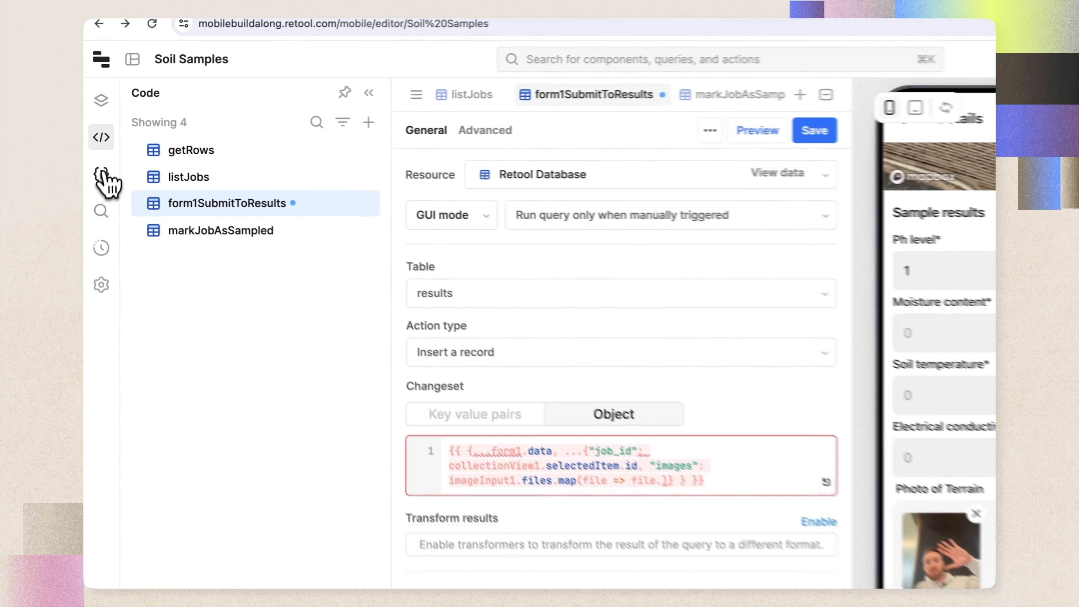
{"action": "left_click", "coordinate": [96, 159]}
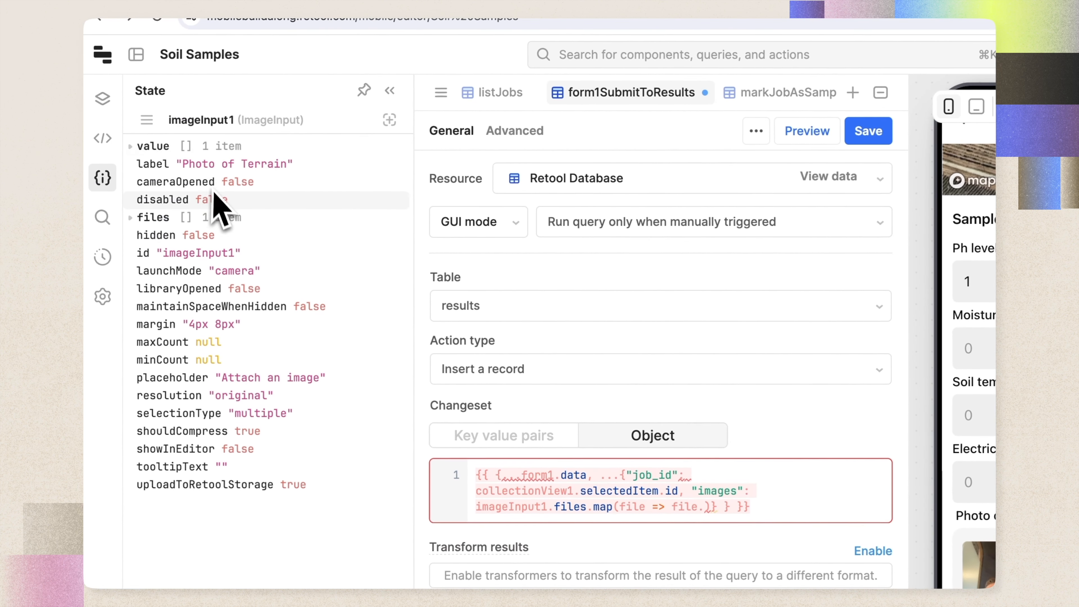
{"action": "left_click", "coordinate": [140, 219]}
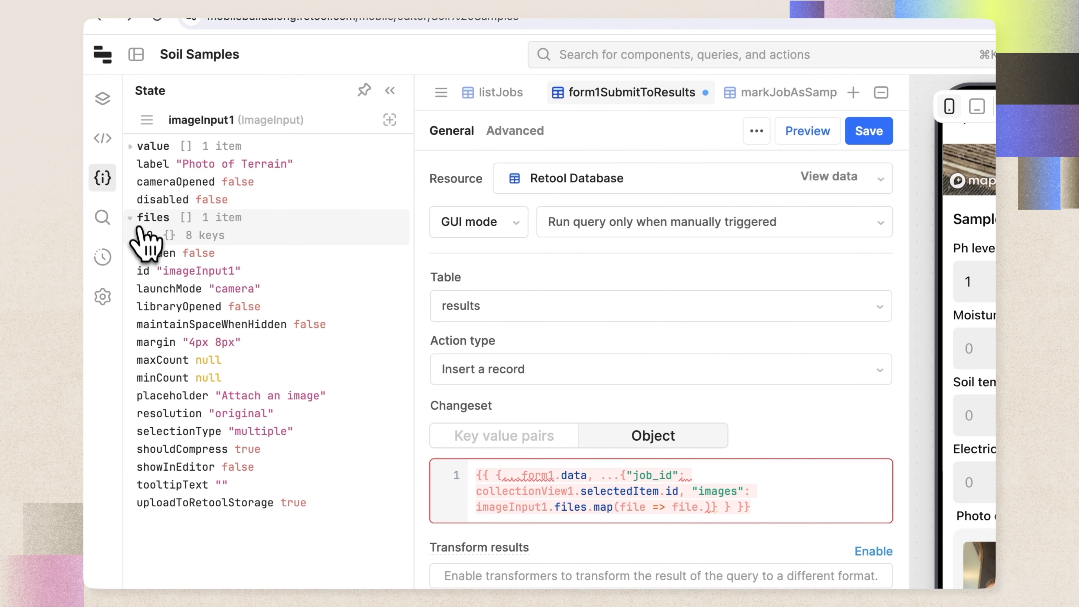
{"action": "left_click", "coordinate": [141, 235]}
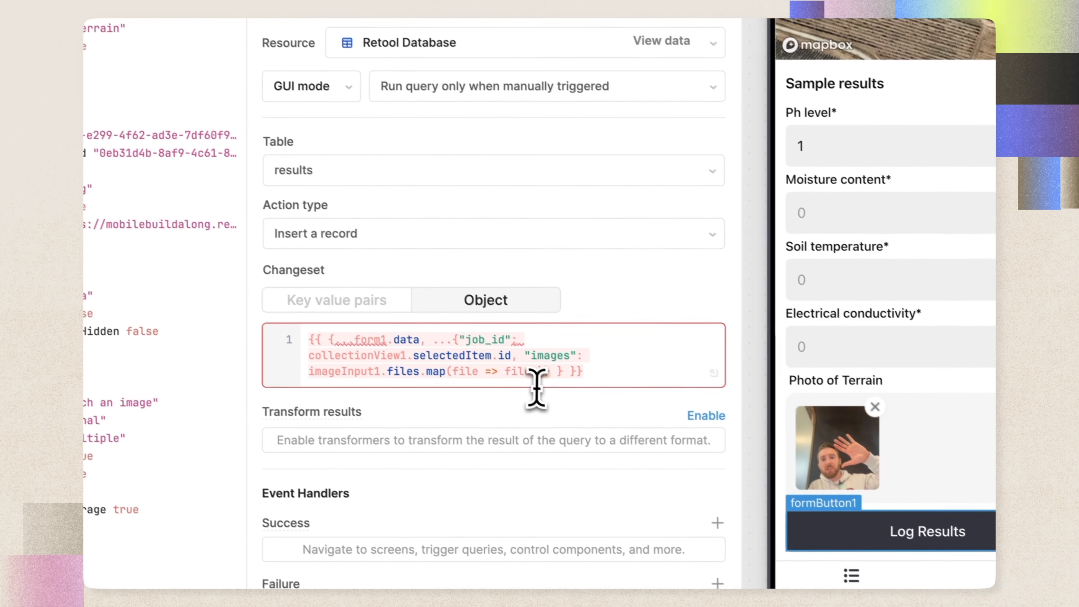
{"action": "left_click", "coordinate": [538, 371]}
{"action": "type", "text": ".retoolStorageId)"}
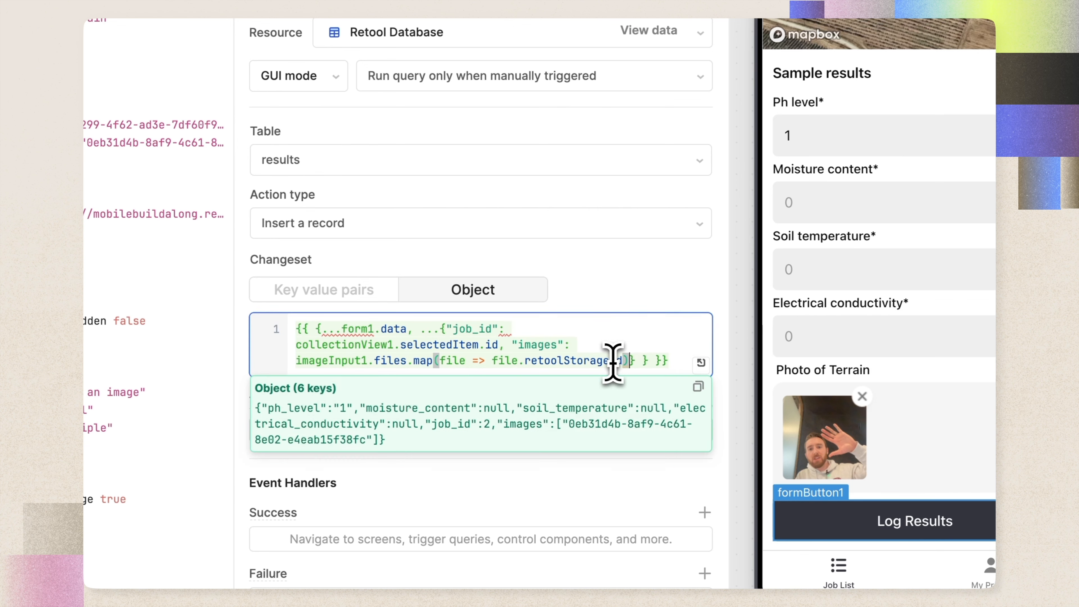
{"action": "type", "text": ".join(',')"}
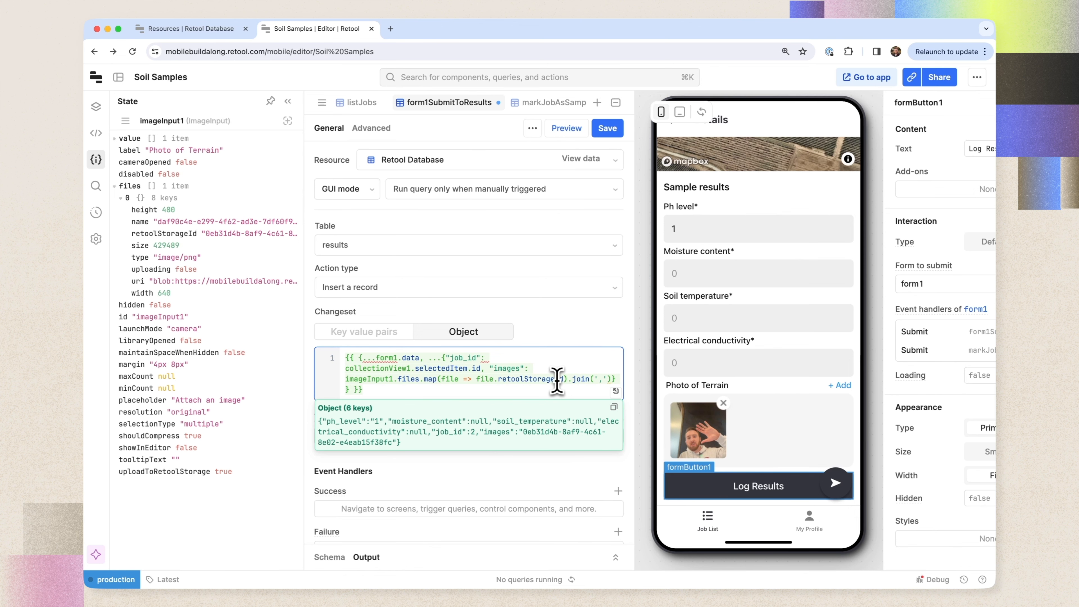
{"action": "left_click", "coordinate": [610, 129]}
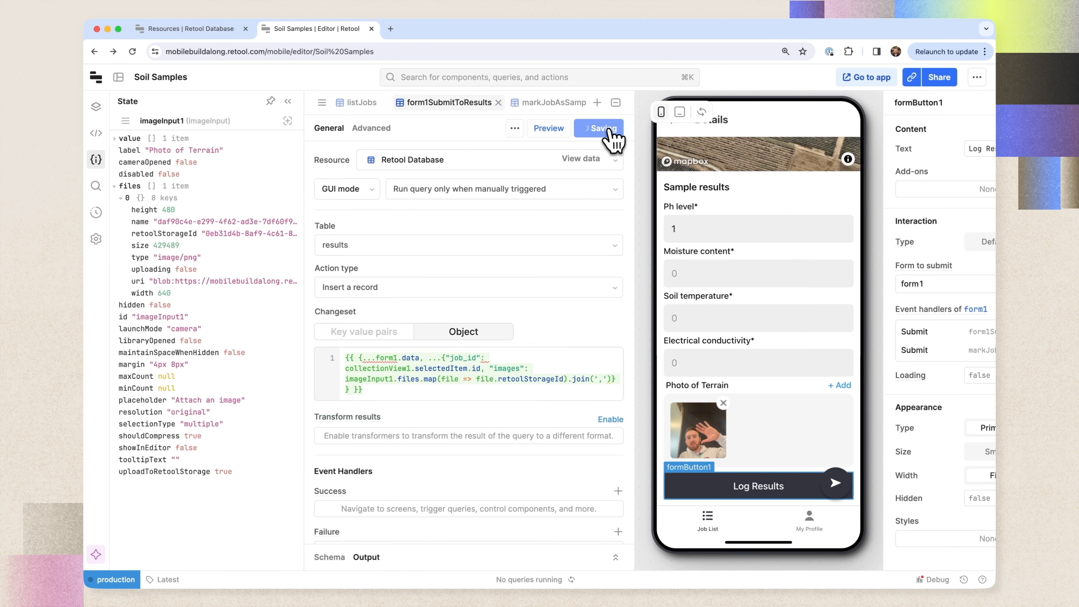
Enter moisture content 2, soil temperature 3 and electrical conductivity 4 in the sample form and log the results.
{"action": "left_click", "coordinate": [727, 274]}
{"action": "type", "text": "2"}
{"action": "left_click", "coordinate": [721, 318]}
{"action": "type", "text": "3"}
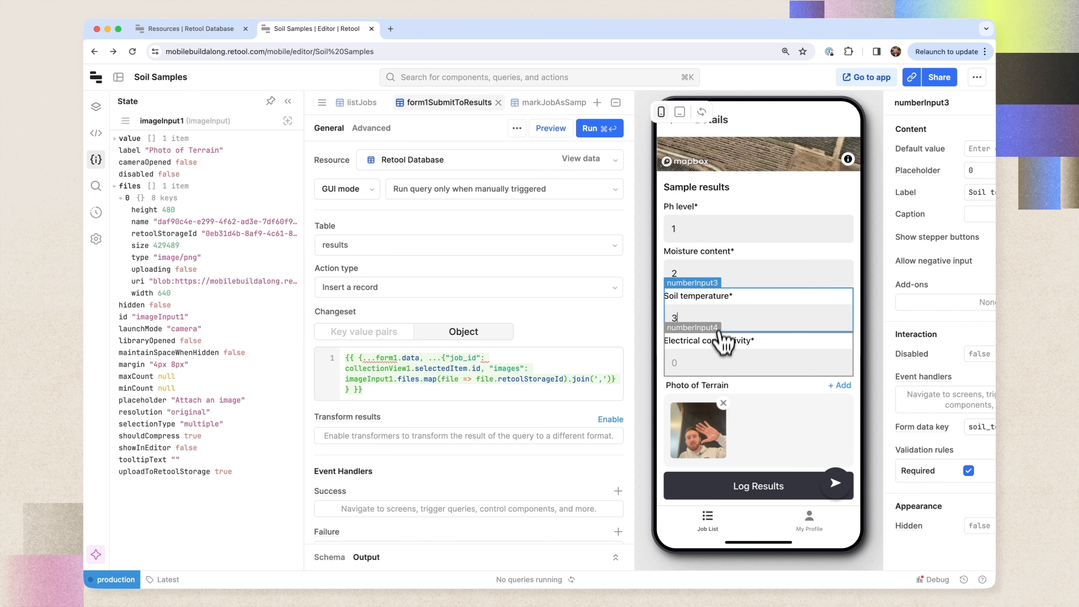
{"action": "left_click", "coordinate": [703, 363]}
{"action": "type", "text": "4"}
{"action": "left_click", "coordinate": [769, 485]}
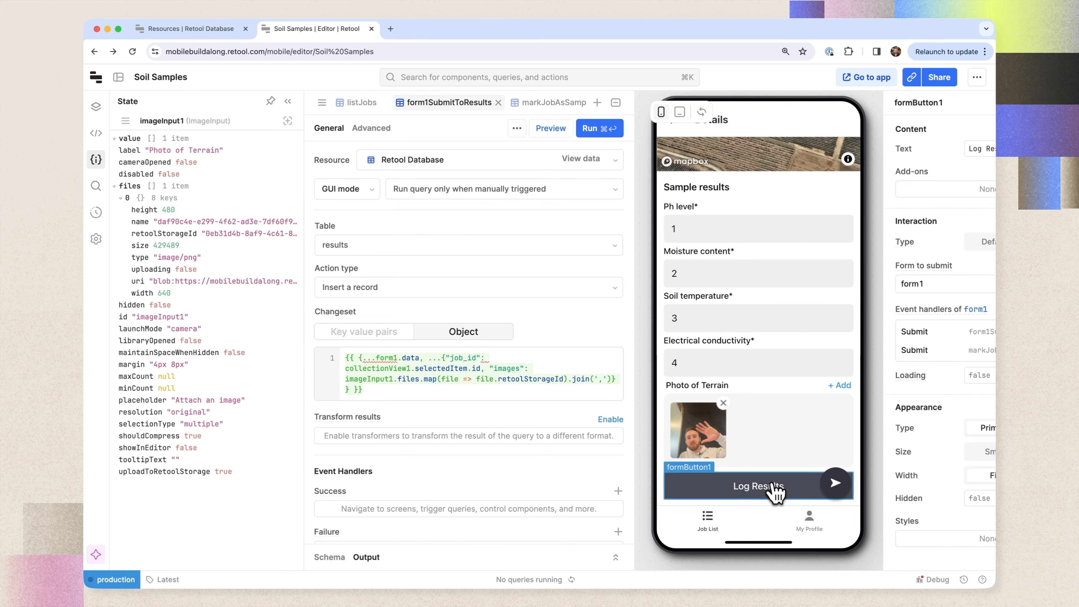
Check the images value of the newly logged record in the Retool Database results table.
{"action": "left_click", "coordinate": [190, 28]}
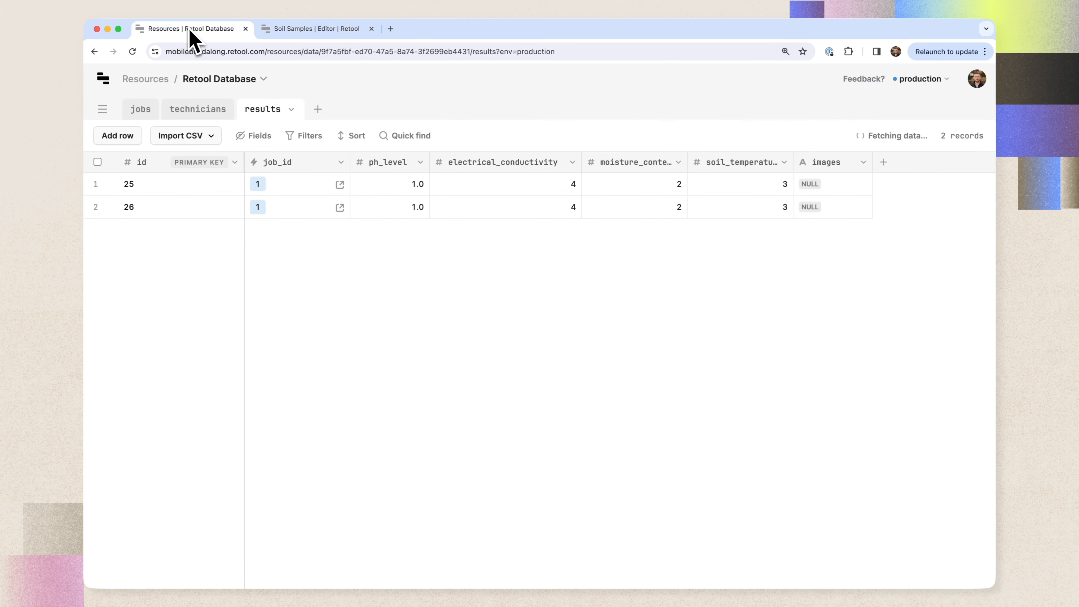
{"action": "left_click", "coordinate": [820, 234]}
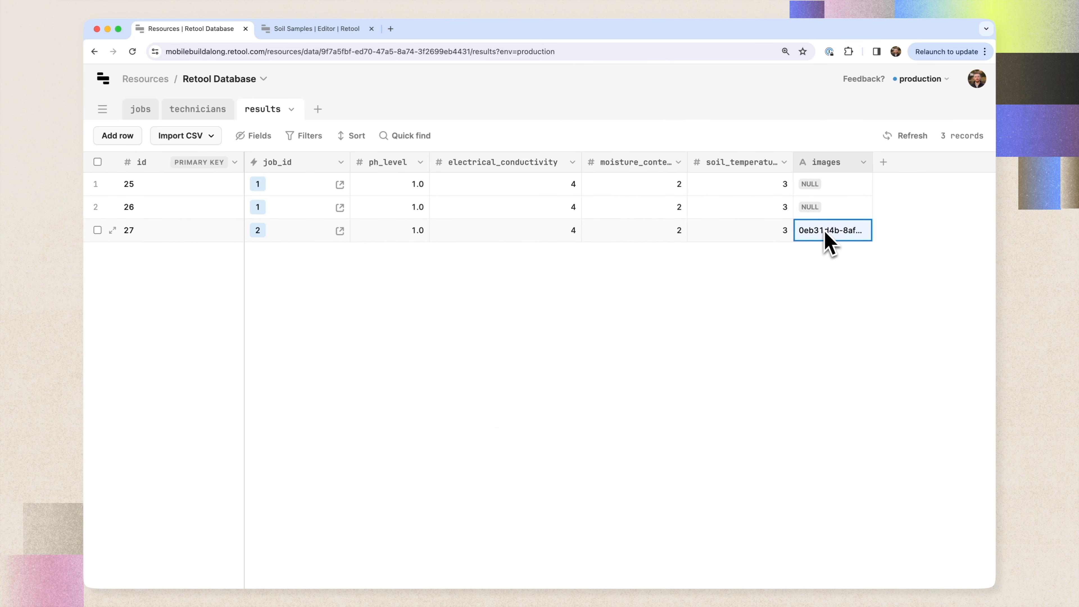
Return to the Soil Samples editor, hide the query editor and show the component tree.
{"action": "left_click", "coordinate": [316, 29]}
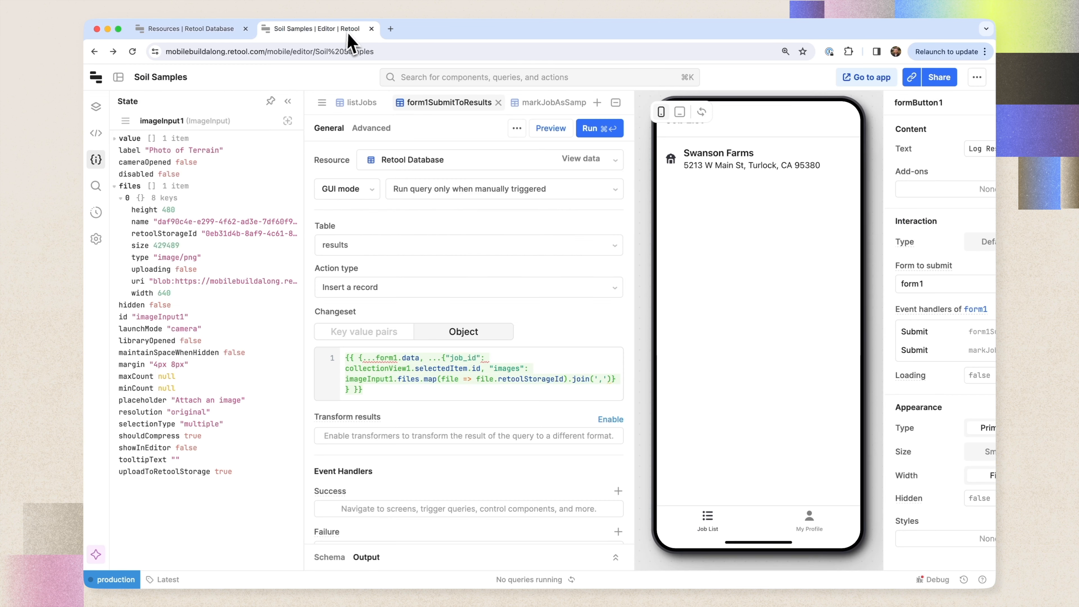
{"action": "left_click", "coordinate": [616, 102]}
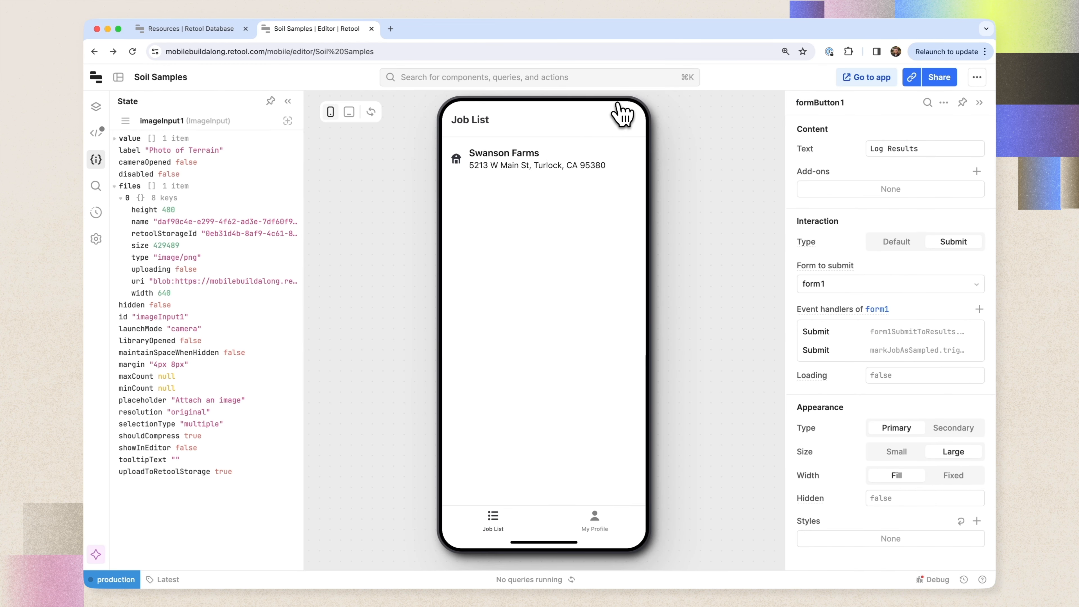
{"action": "left_click", "coordinate": [97, 107]}
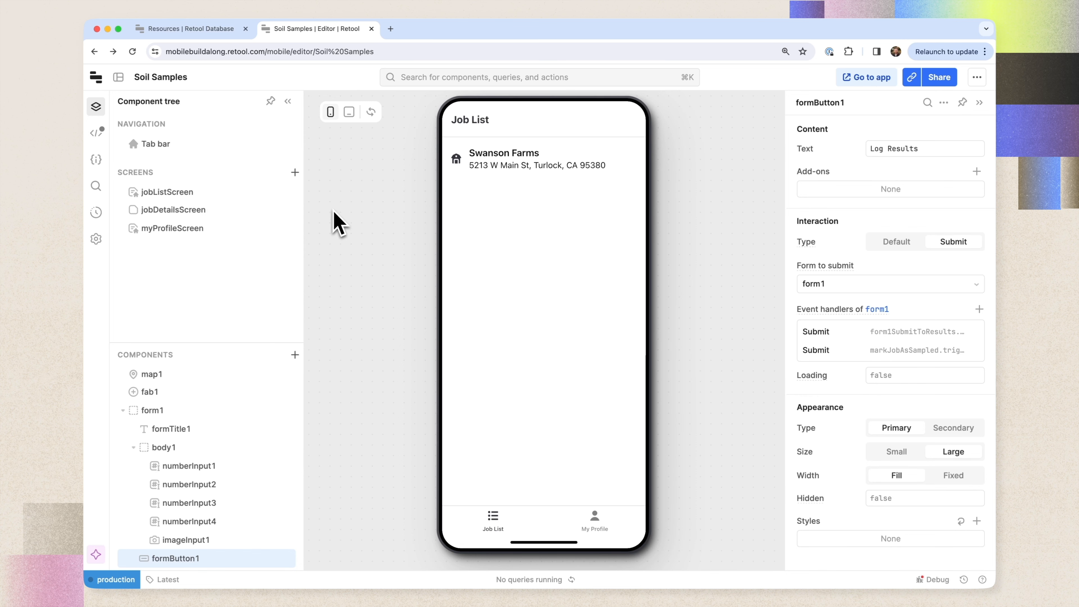
Enable offline mode in the mobile app settings and close the settings.
{"action": "left_click", "coordinate": [96, 239]}
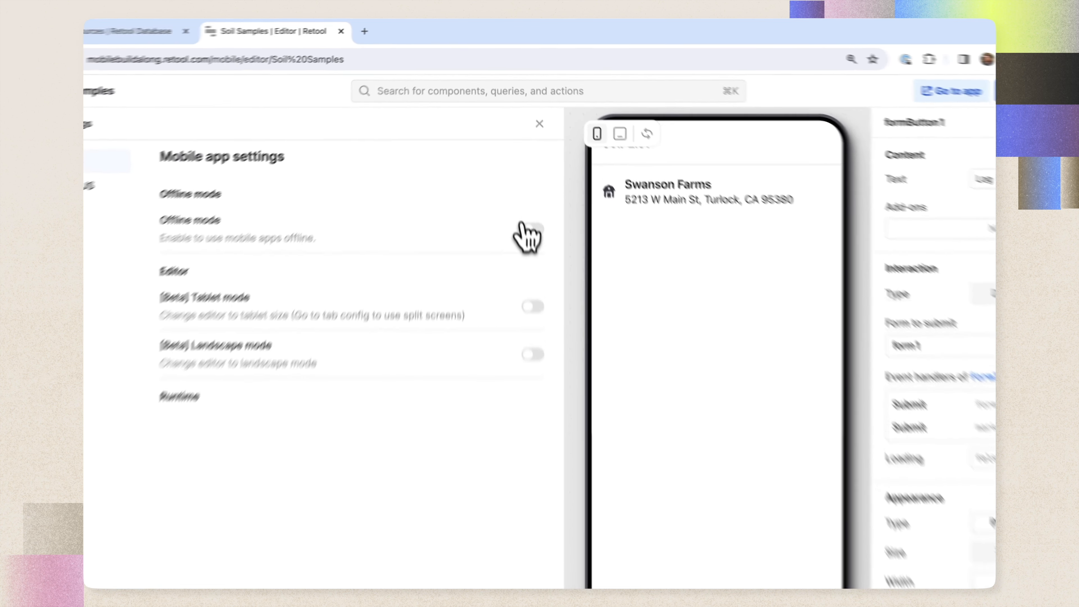
{"action": "left_click", "coordinate": [533, 229]}
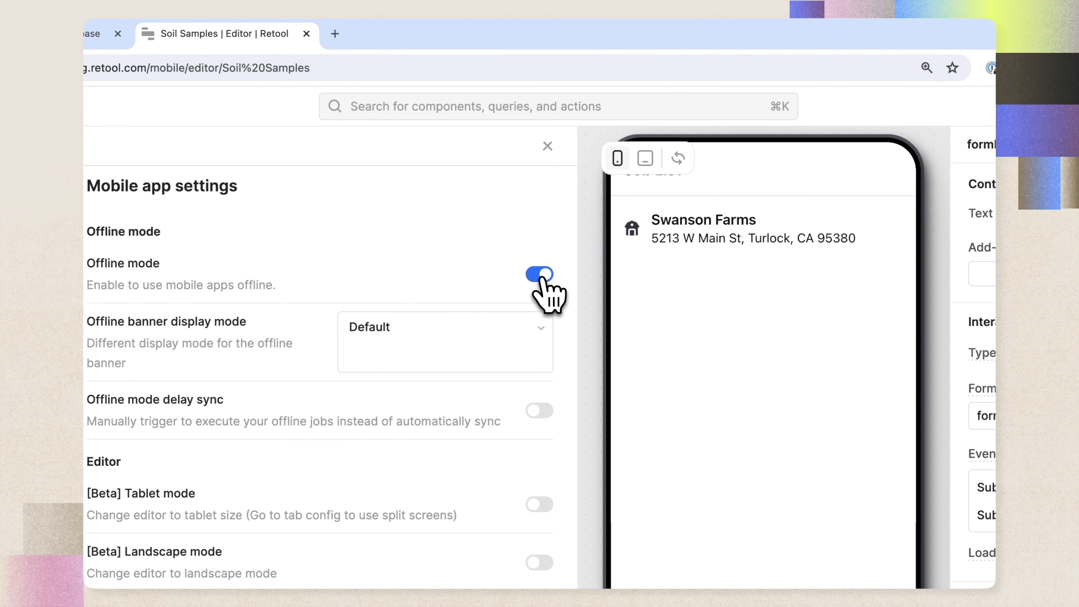
{"action": "left_click", "coordinate": [547, 146]}
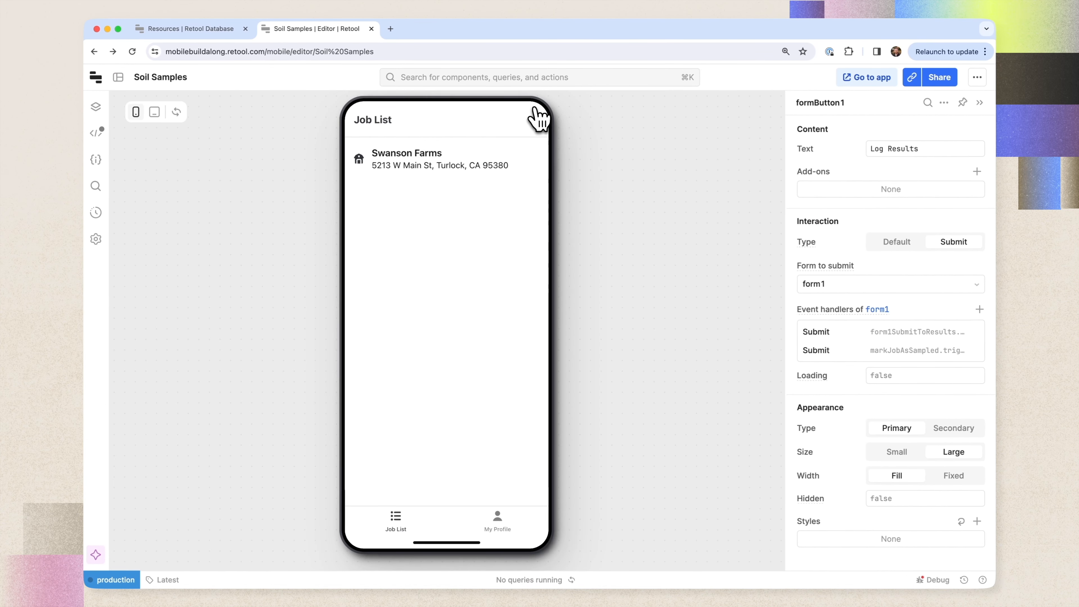
Review the getRows and listJobs queries, collapse the query output and delete the getRows query.
{"action": "left_click", "coordinate": [96, 133]}
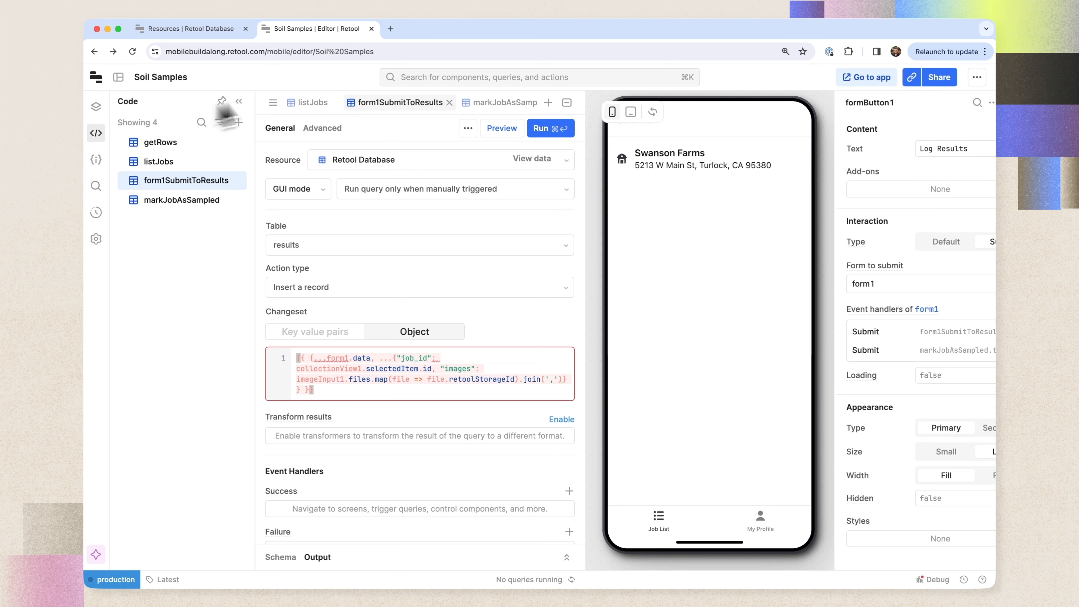
{"action": "left_click", "coordinate": [164, 144]}
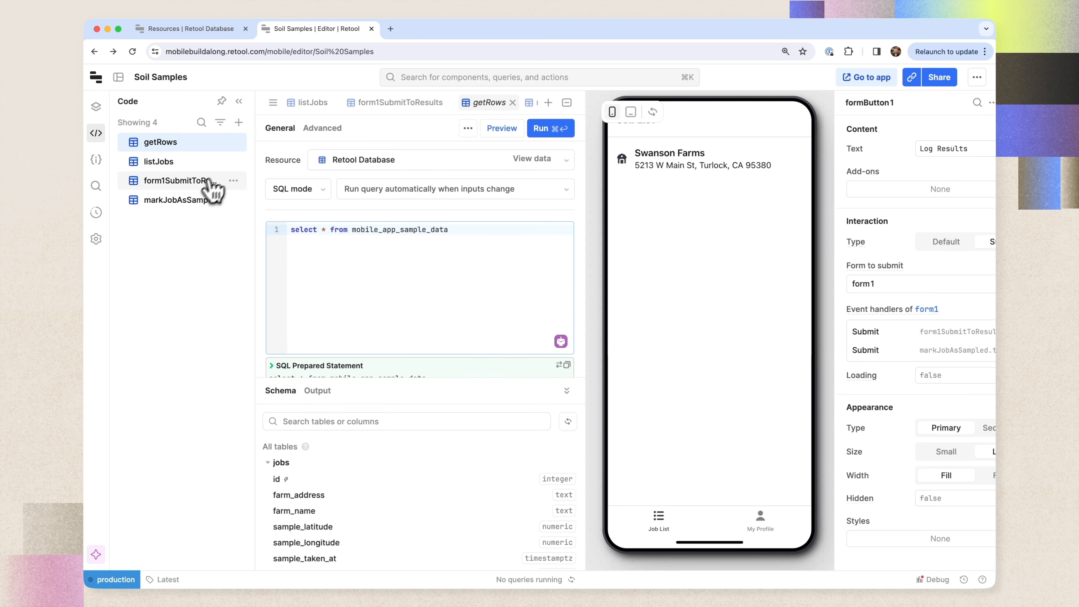
{"action": "left_click", "coordinate": [187, 164]}
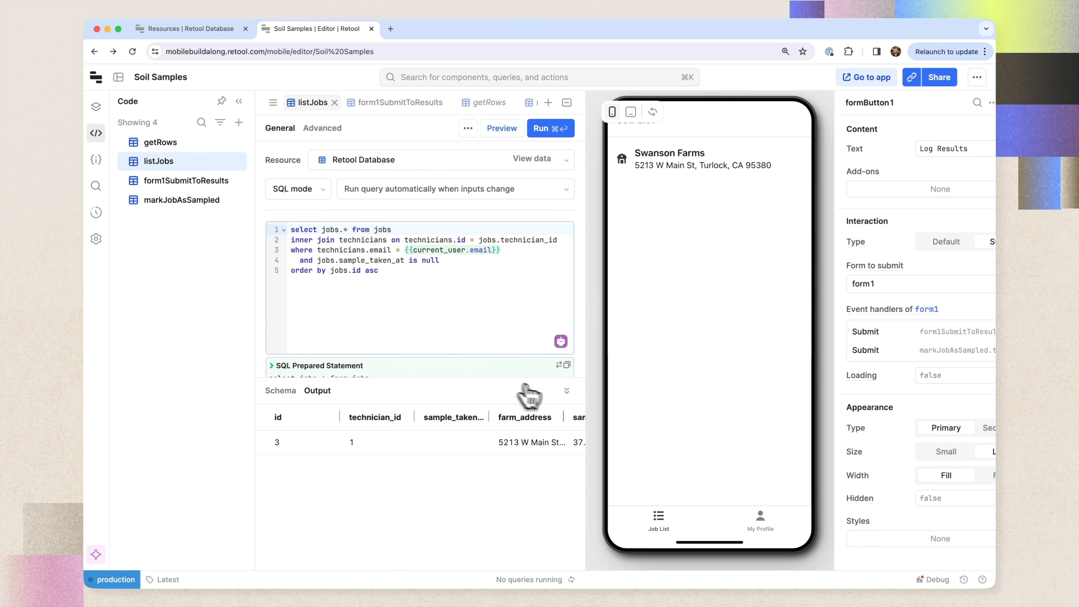
{"action": "left_click", "coordinate": [566, 390]}
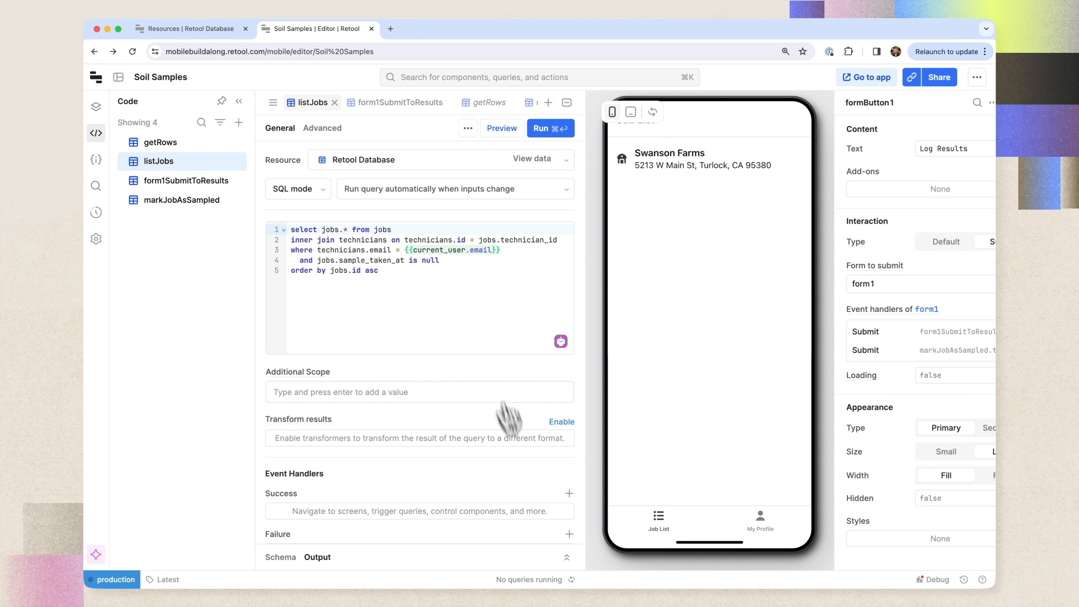
{"action": "left_click", "coordinate": [233, 142]}
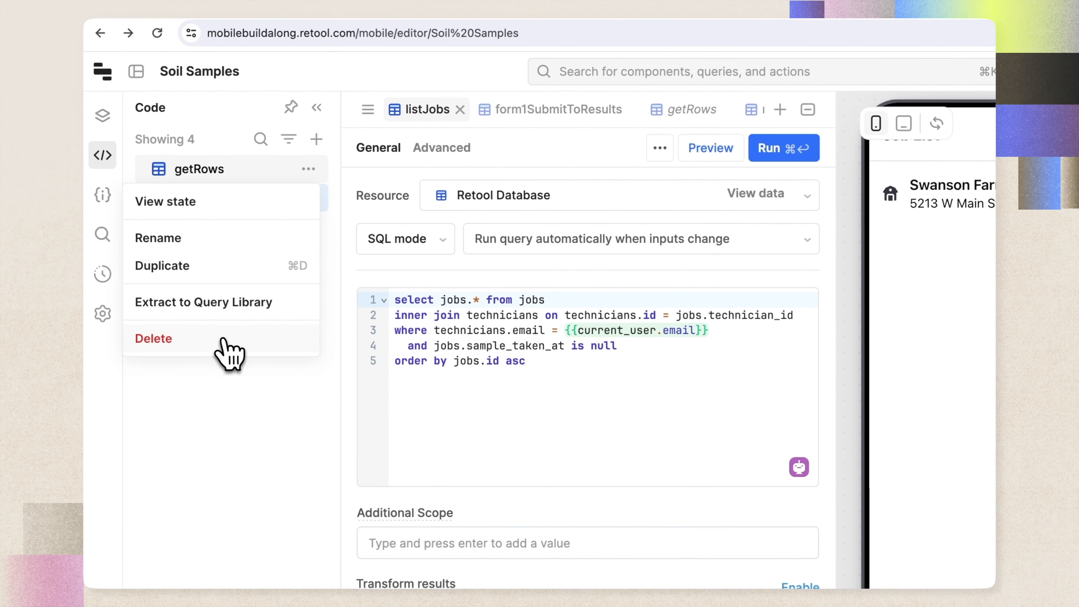
{"action": "left_click", "coordinate": [221, 334]}
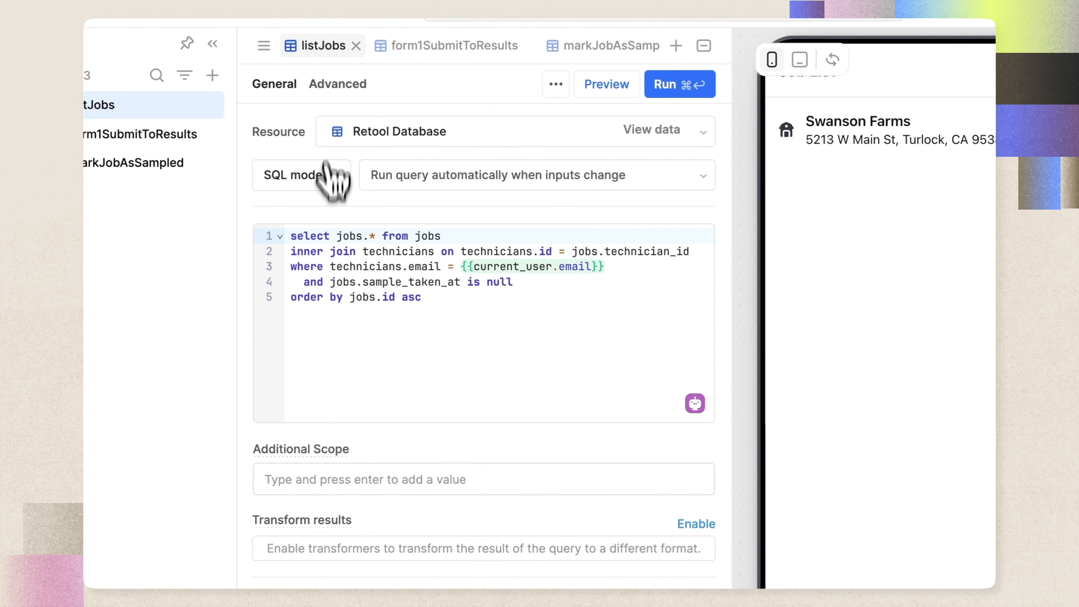
Set the offline query type of listJobs to Read in its advanced settings and save the query.
{"action": "left_click", "coordinate": [338, 84]}
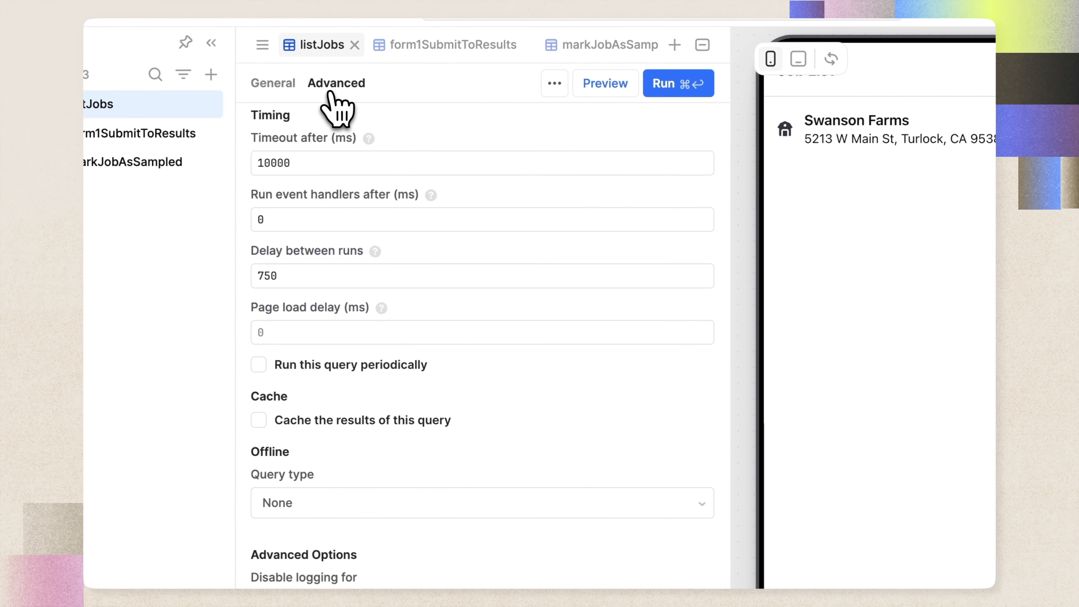
{"action": "scroll", "coordinate": [550, 351], "scroll_direction": "down", "scroll_amount": 2}
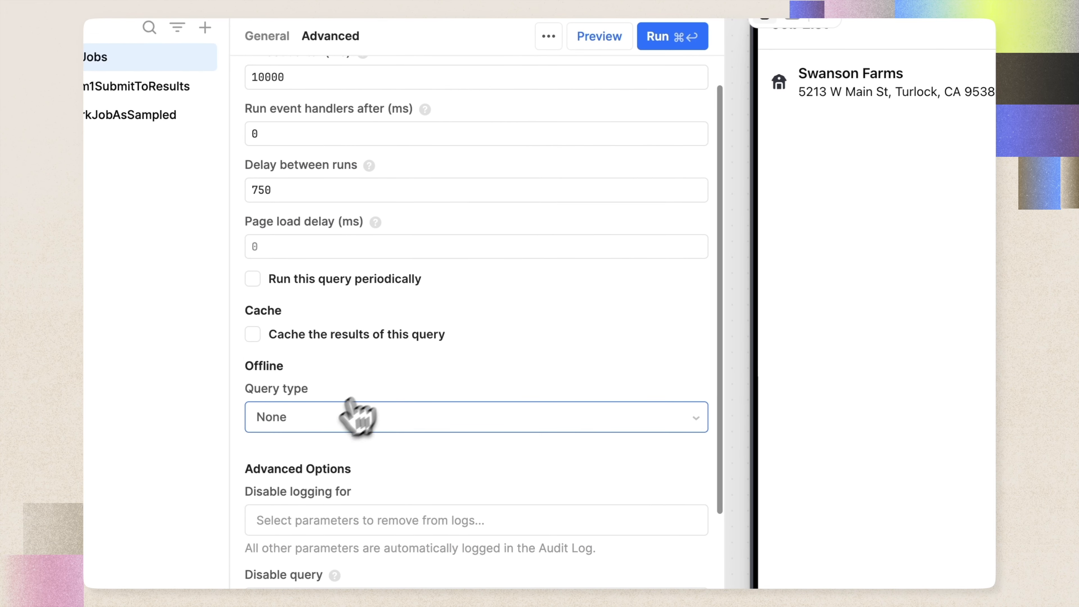
{"action": "left_click", "coordinate": [336, 423]}
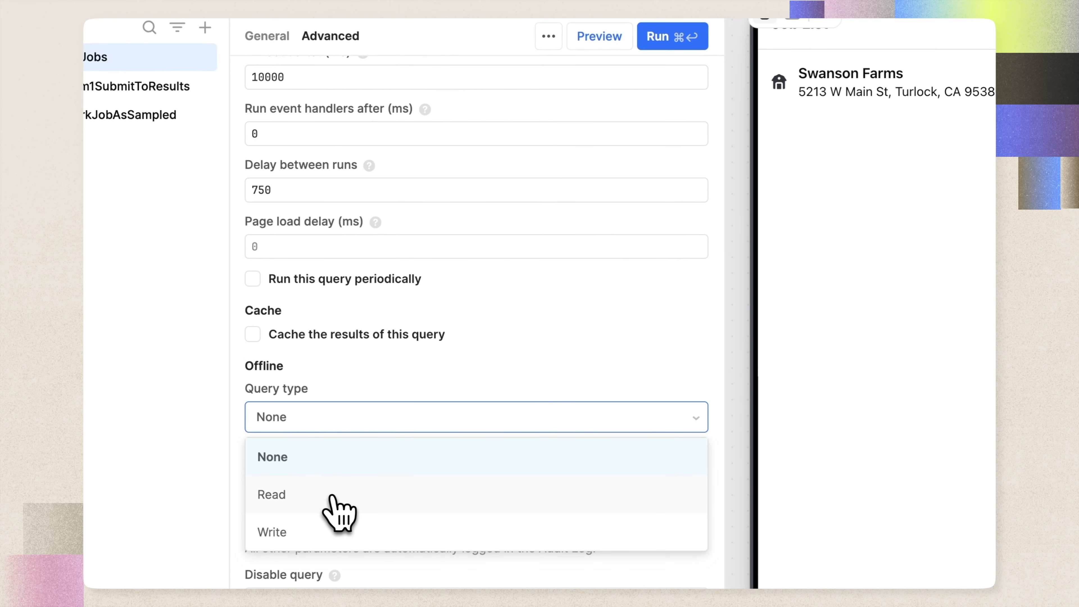
{"action": "left_click", "coordinate": [339, 495]}
{"action": "left_click", "coordinate": [652, 35]}
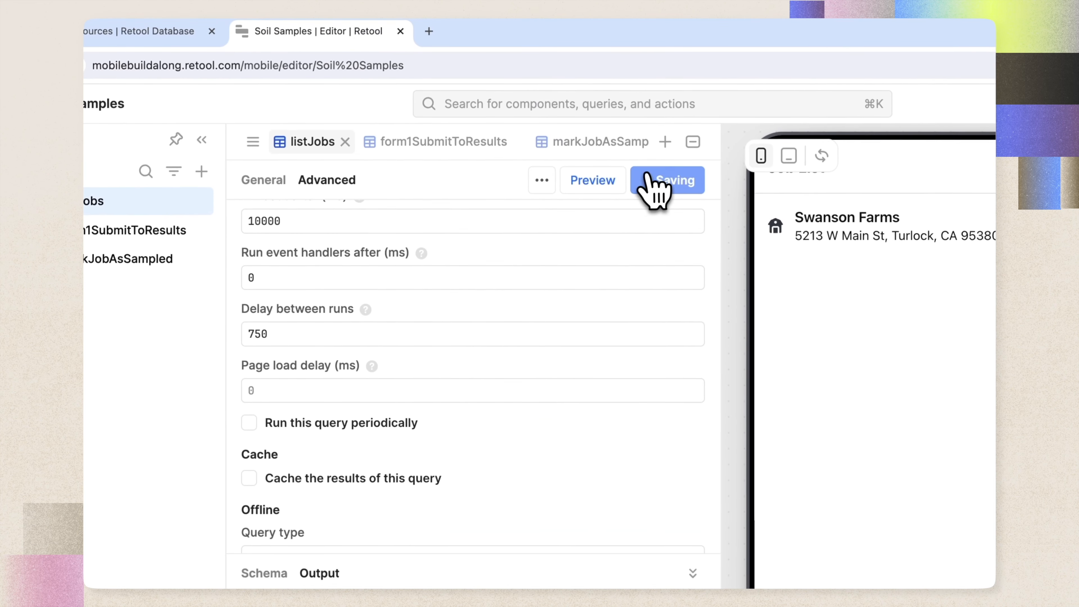
Set the offline query type of form1SubmitToResults to Write and save the query.
{"action": "left_click", "coordinate": [96, 235]}
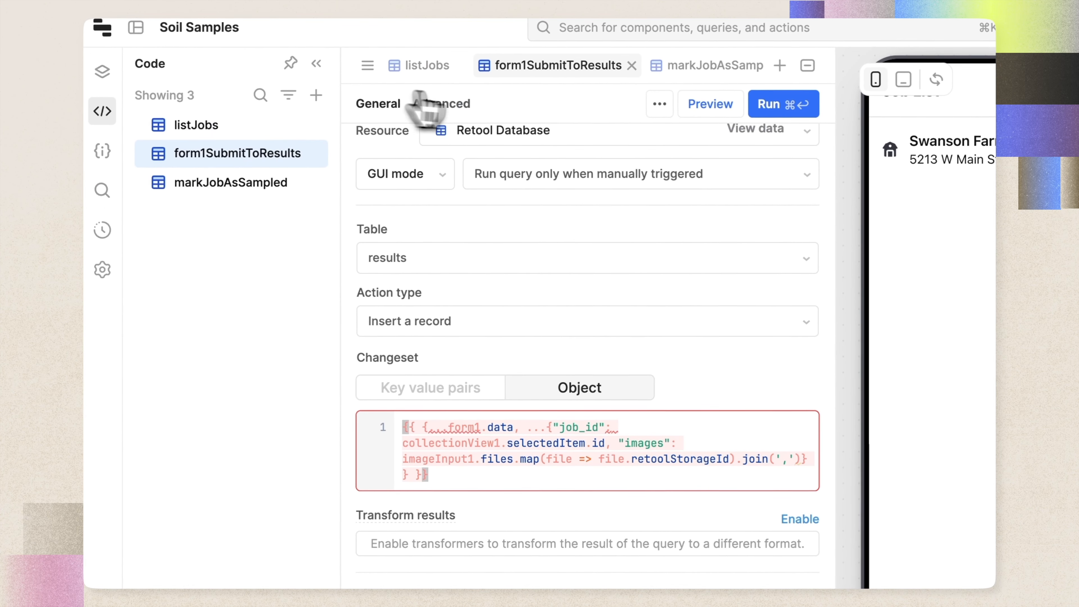
{"action": "left_click", "coordinate": [445, 106]}
{"action": "left_click", "coordinate": [378, 535]}
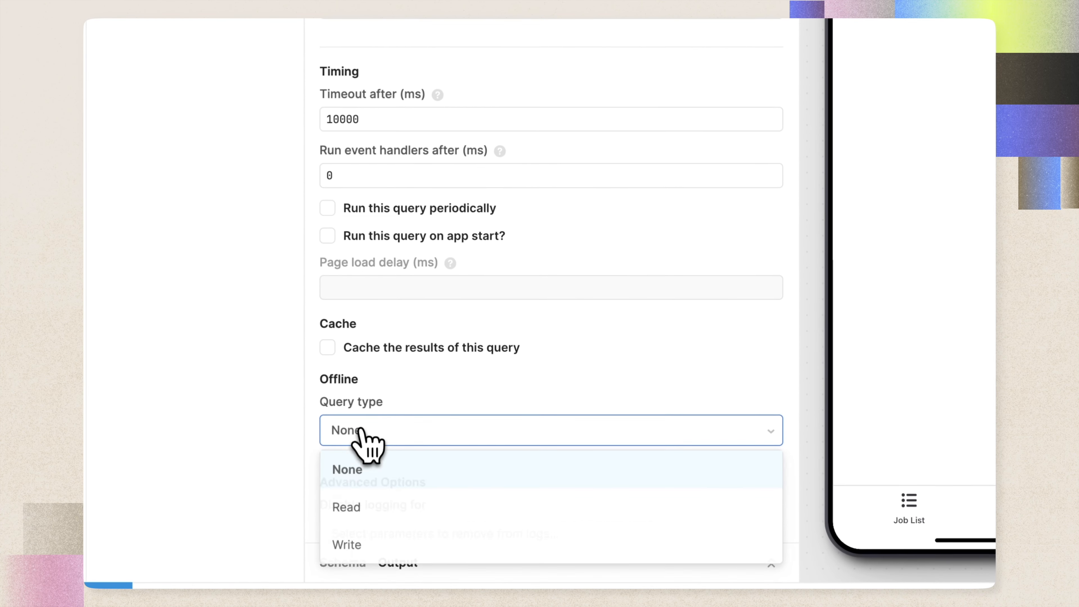
{"action": "left_click", "coordinate": [369, 540]}
{"action": "left_click", "coordinate": [699, 109]}
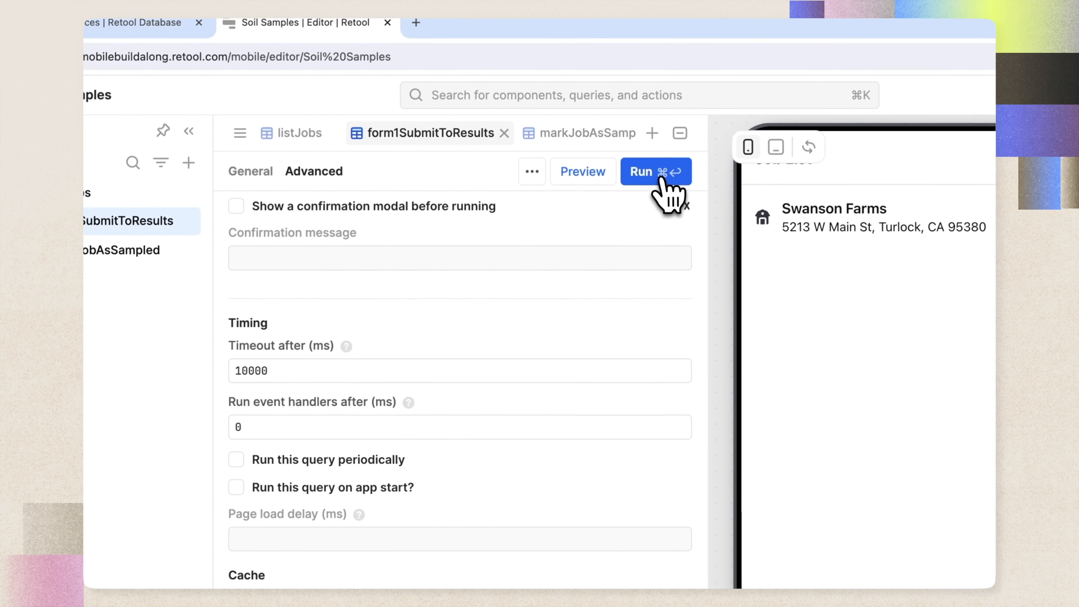
Set the offline query type of markJobAsSampled to Write, save the query and hide the query editor.
{"action": "left_click", "coordinate": [127, 247]}
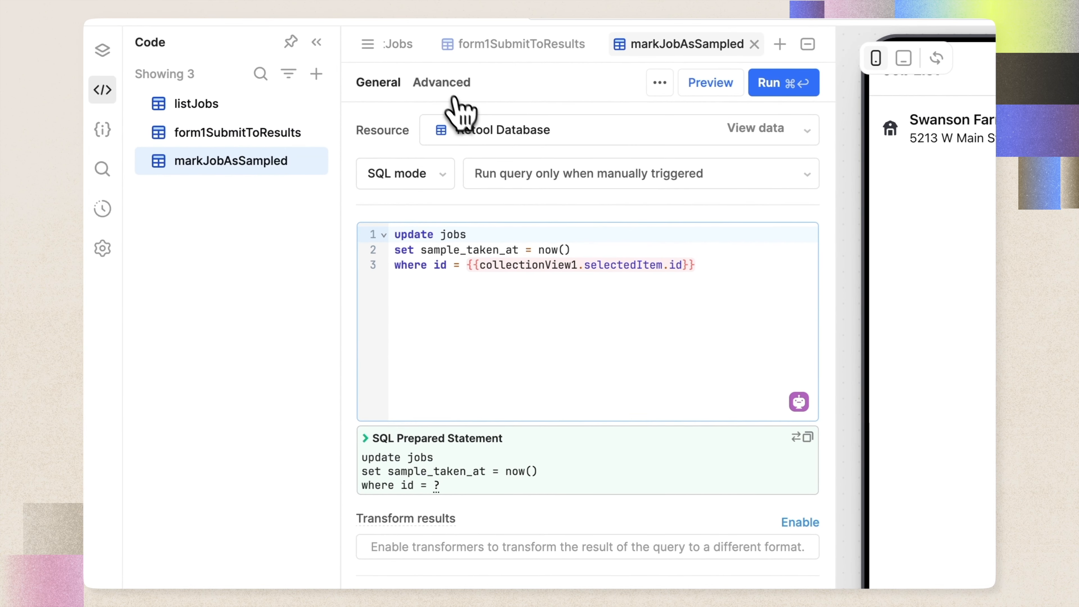
{"action": "left_click", "coordinate": [326, 170]}
{"action": "left_click", "coordinate": [406, 448]}
{"action": "left_click", "coordinate": [378, 559]}
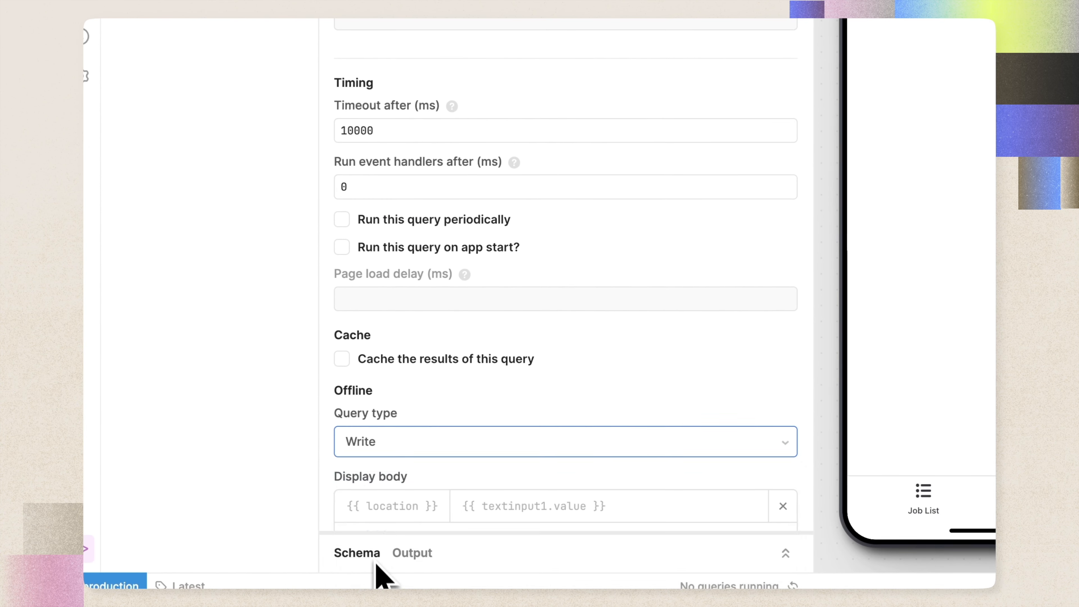
{"action": "left_click", "coordinate": [706, 78]}
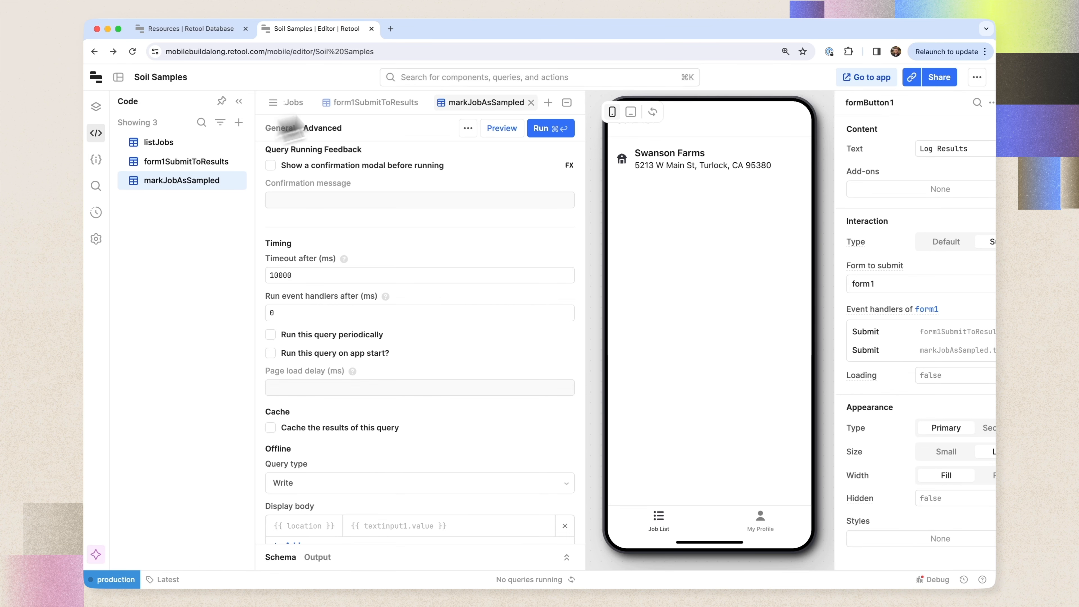
{"action": "left_click", "coordinate": [568, 104]}
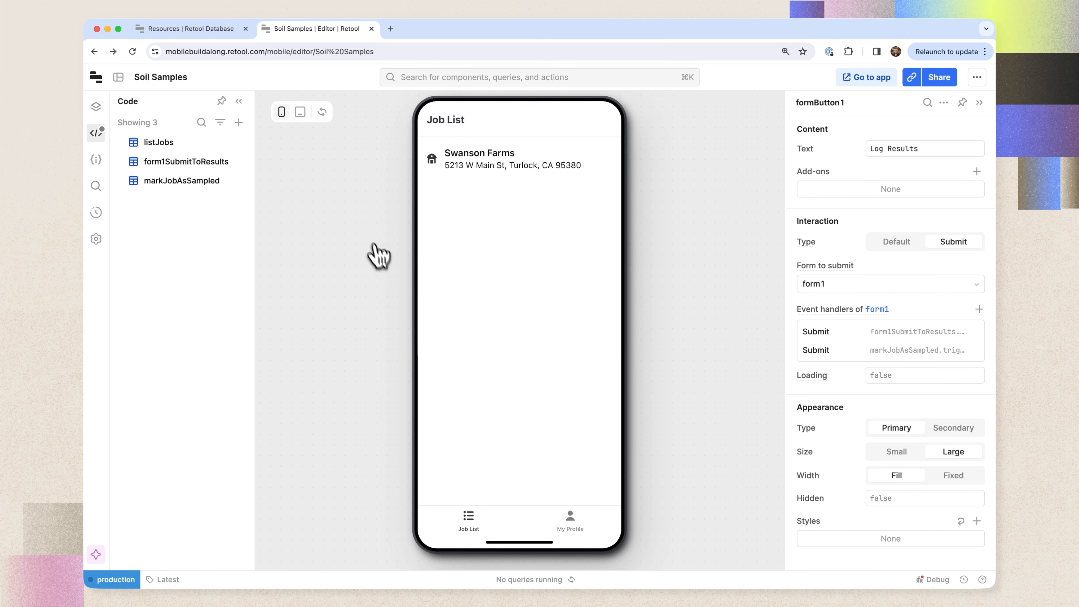
Switch the Job List screen preview to tablet size in landscape orientation.
{"action": "left_click", "coordinate": [329, 389]}
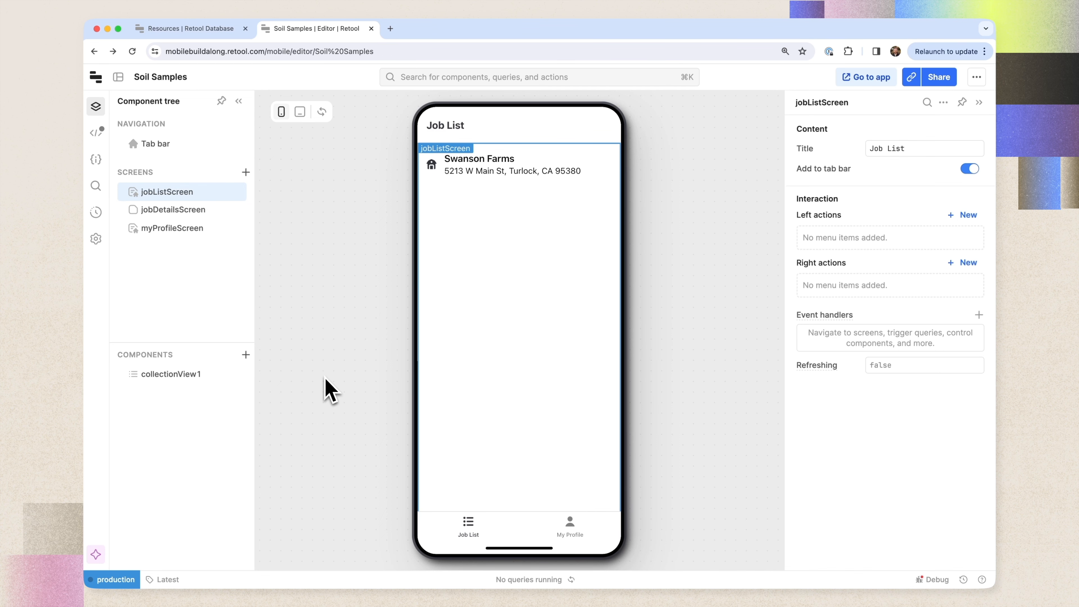
{"action": "left_click", "coordinate": [300, 111]}
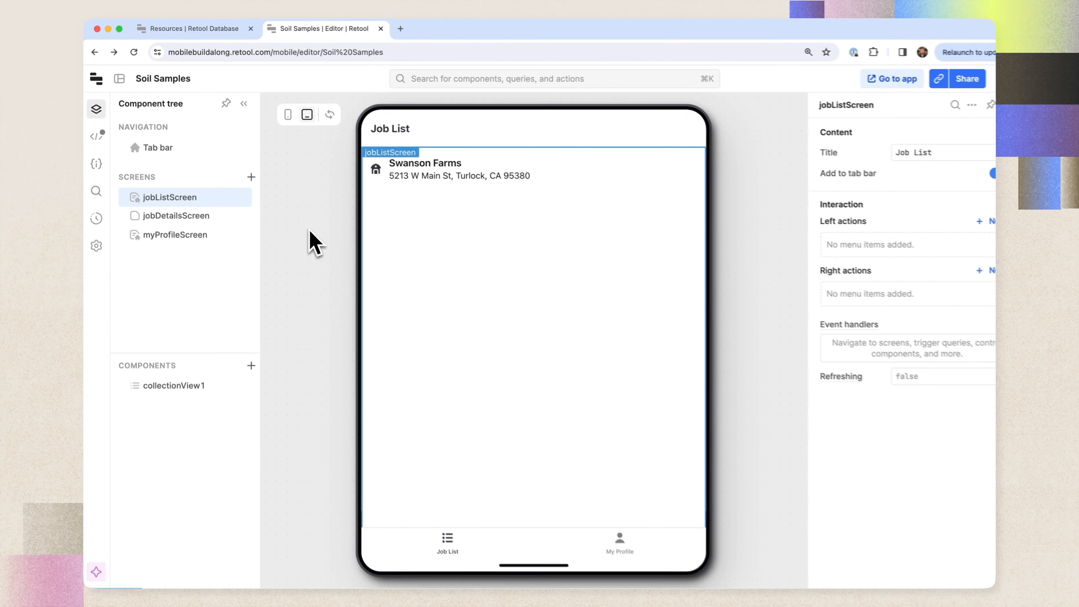
{"action": "left_click", "coordinate": [330, 114]}
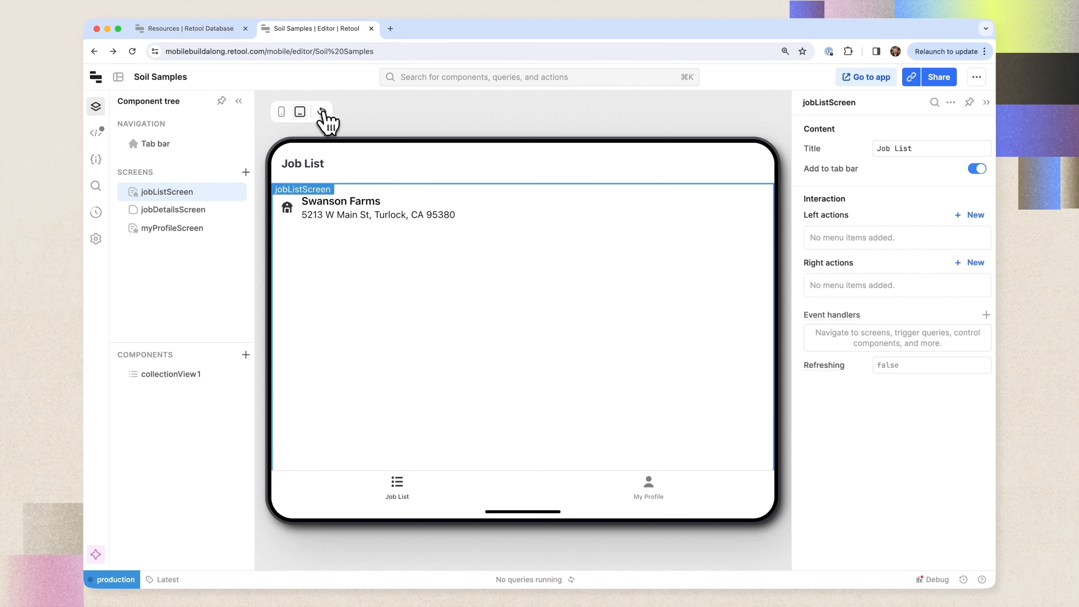
Check the tablet detail view options in the press handler of the job collection view.
{"action": "left_click", "coordinate": [579, 219]}
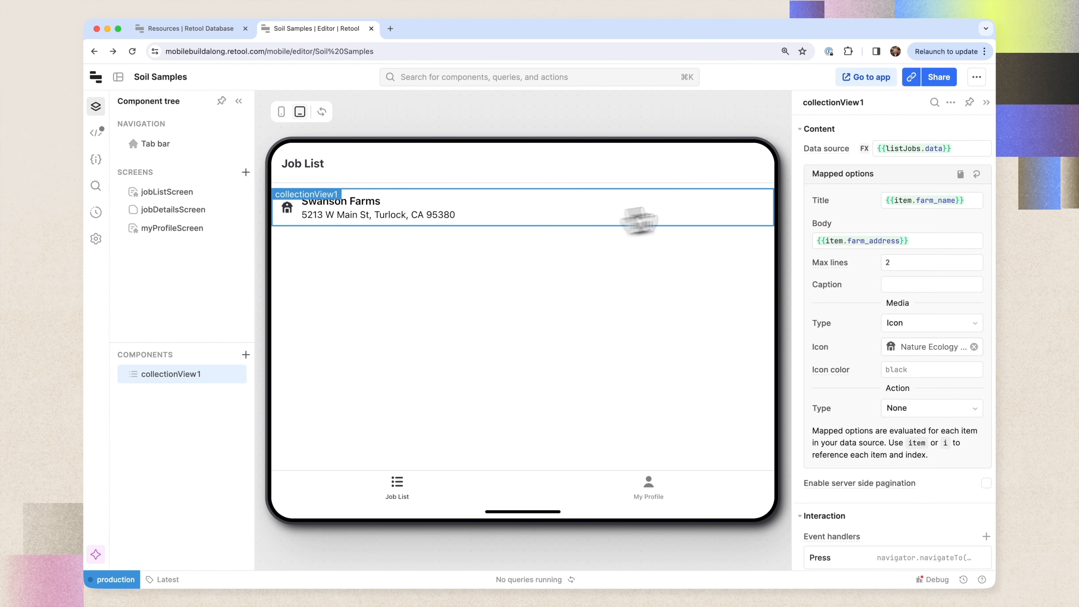
{"action": "scroll", "coordinate": [926, 383], "scroll_direction": "down", "scroll_amount": 3}
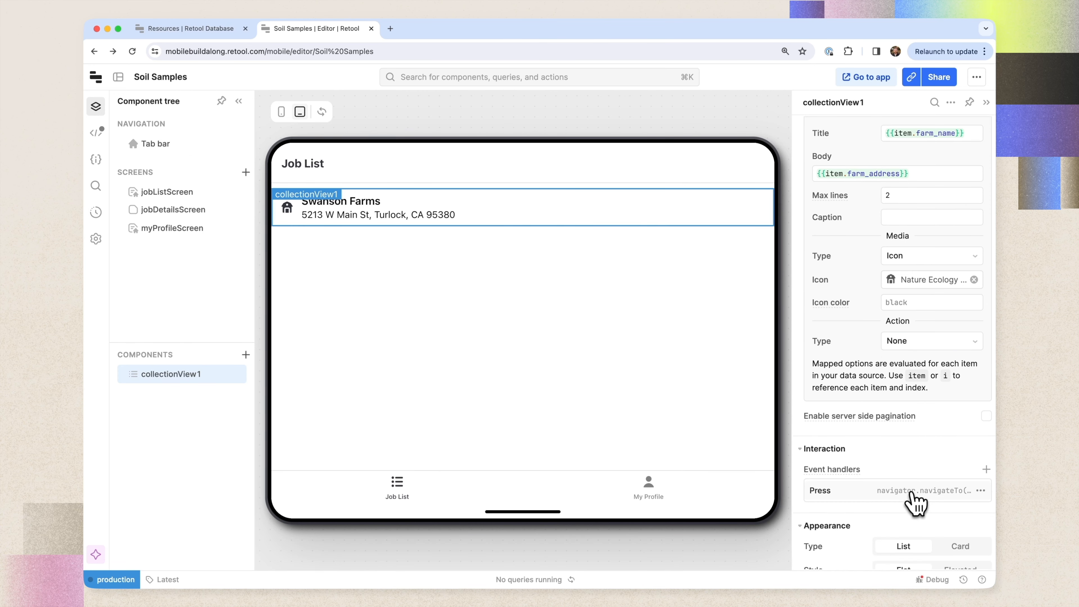
{"action": "left_click", "coordinate": [913, 491]}
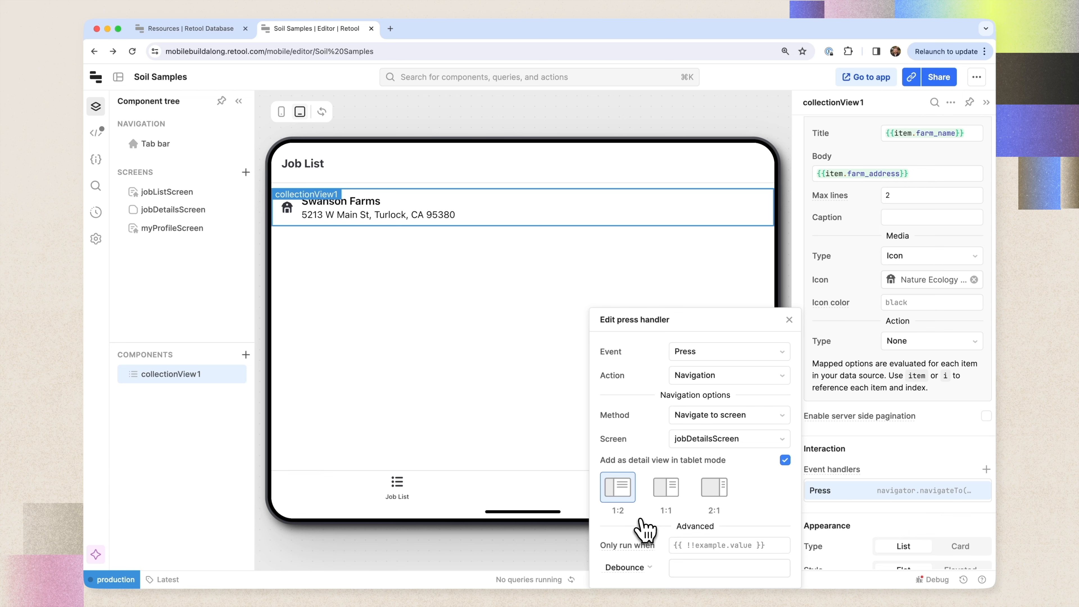
{"action": "left_click", "coordinate": [789, 320]}
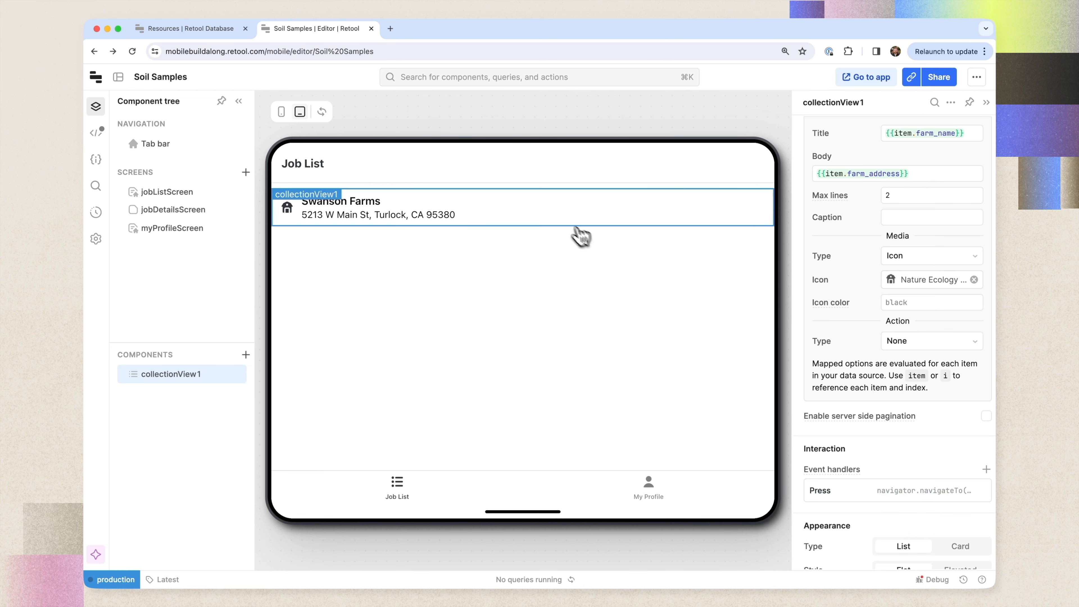
Open the Swanson Farms job in the tablet preview and examine its details map and sample form.
{"action": "left_click", "coordinate": [572, 216]}
{"action": "scroll", "coordinate": [537, 321], "scroll_direction": "down", "scroll_amount": 5}
{"action": "scroll", "coordinate": [548, 325], "scroll_direction": "up", "scroll_amount": 5}
{"action": "scroll", "coordinate": [548, 325], "scroll_direction": "down", "scroll_amount": 5}
{"action": "scroll", "coordinate": [549, 326], "scroll_direction": "up", "scroll_amount": 5}
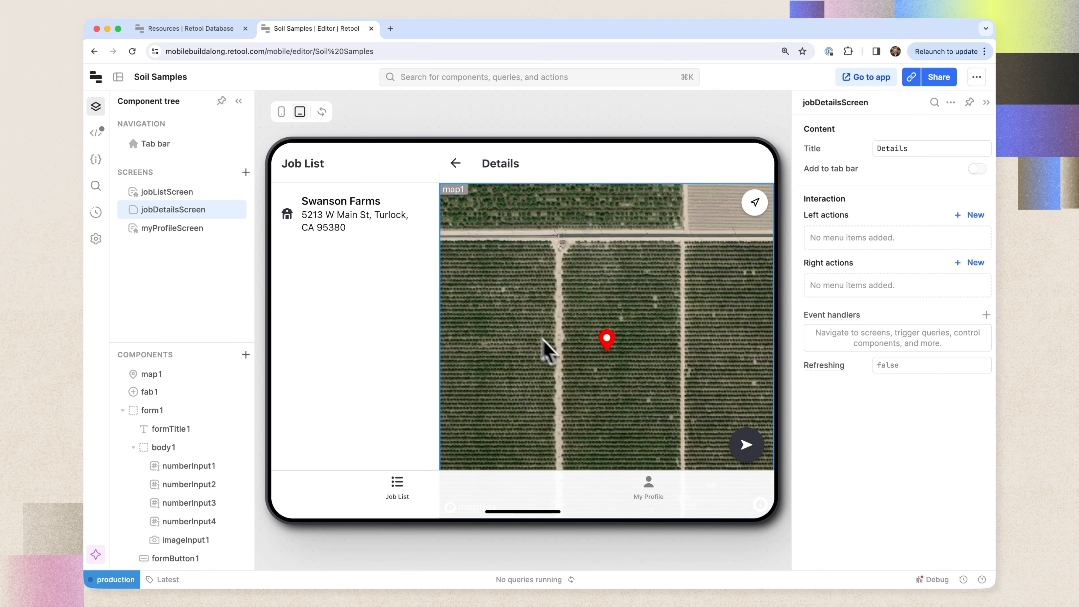
{"action": "scroll", "coordinate": [603, 345], "scroll_direction": "down", "scroll_amount": 6}
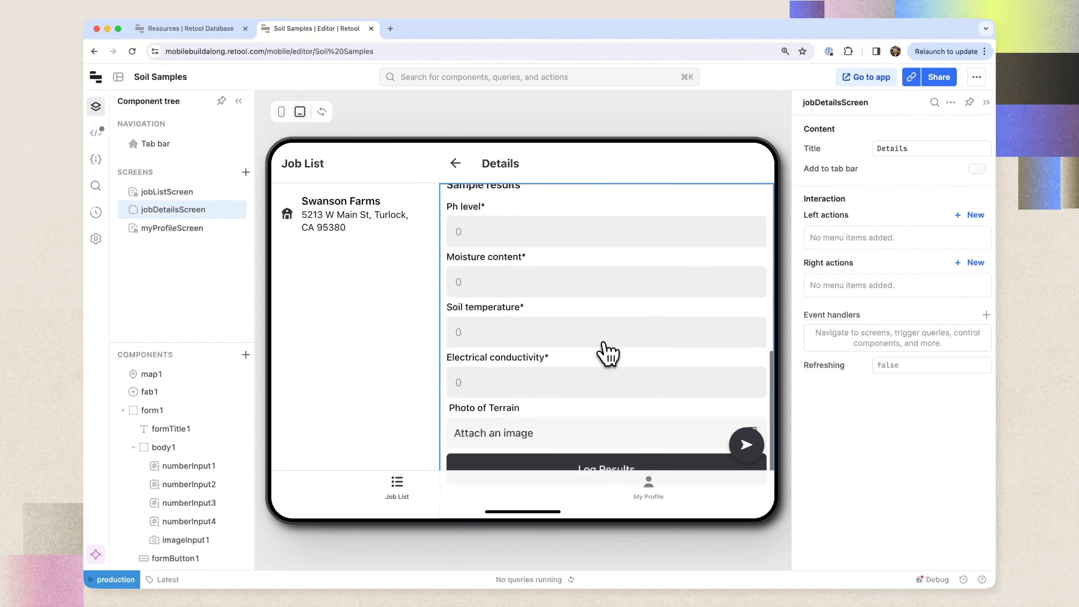
{"action": "scroll", "coordinate": [603, 342], "scroll_direction": "up", "scroll_amount": 6}
Try a 3:4 aspect ratio on the job details map and set it to 2:1.
{"action": "left_click", "coordinate": [532, 296]}
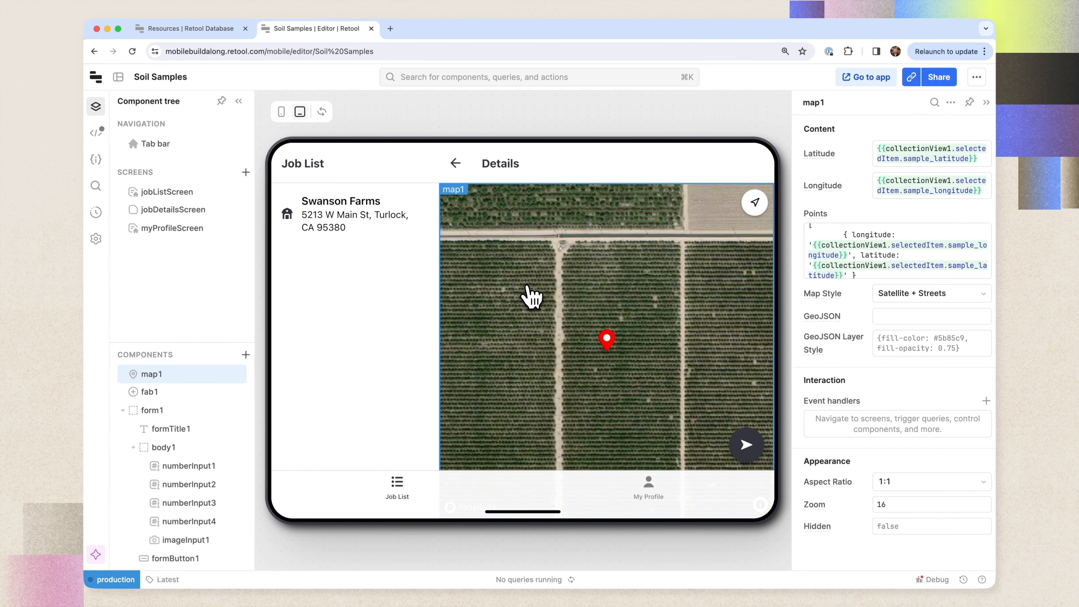
{"action": "left_click", "coordinate": [914, 463]}
{"action": "left_click", "coordinate": [829, 462]}
{"action": "left_click", "coordinate": [889, 479]}
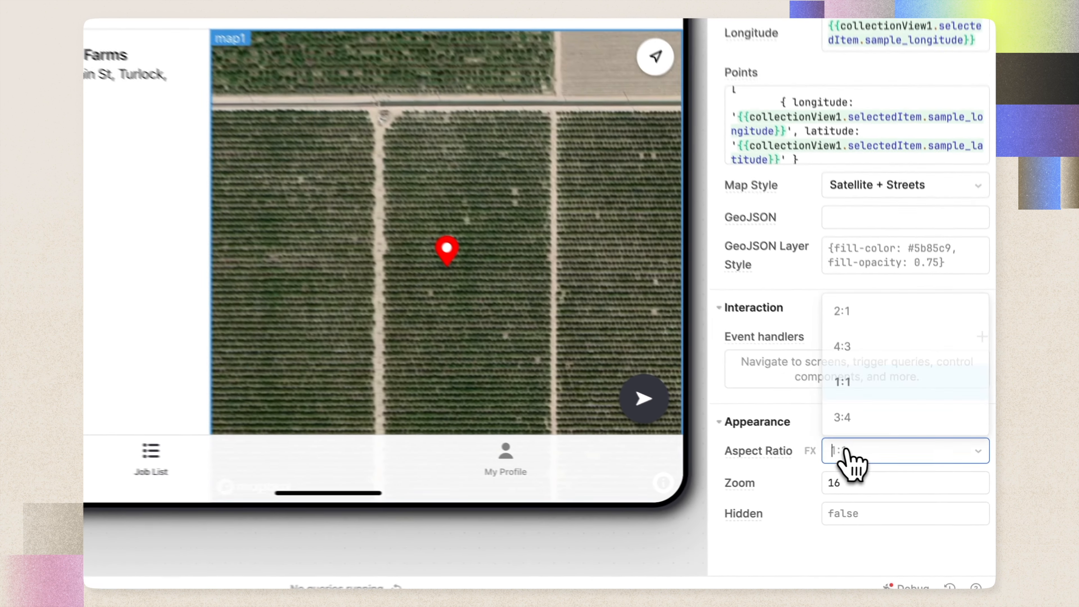
{"action": "left_click", "coordinate": [859, 418]}
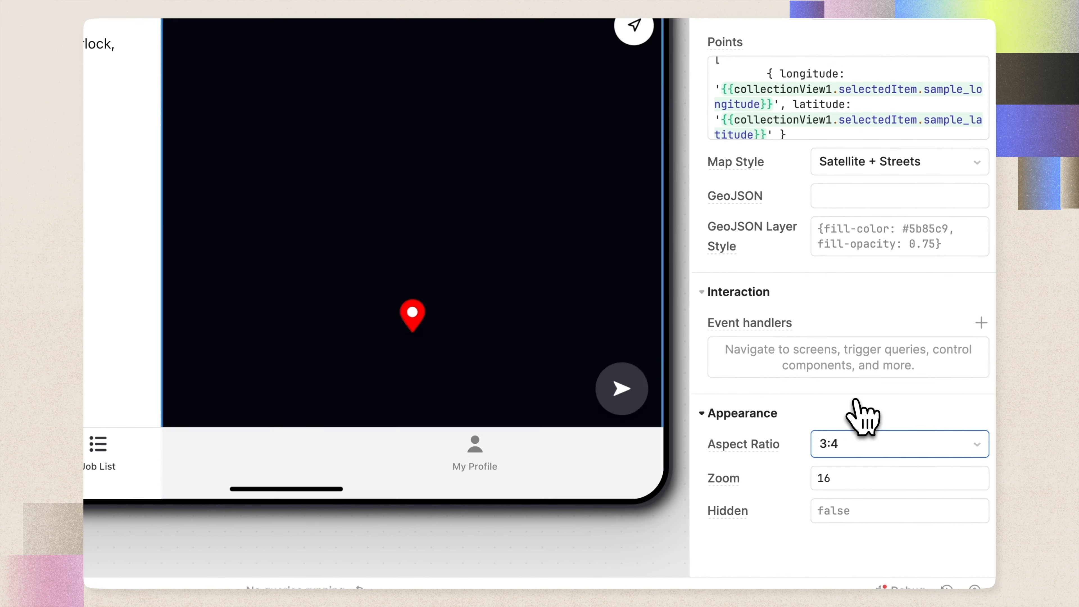
{"action": "left_click", "coordinate": [861, 451]}
{"action": "left_click", "coordinate": [860, 303]}
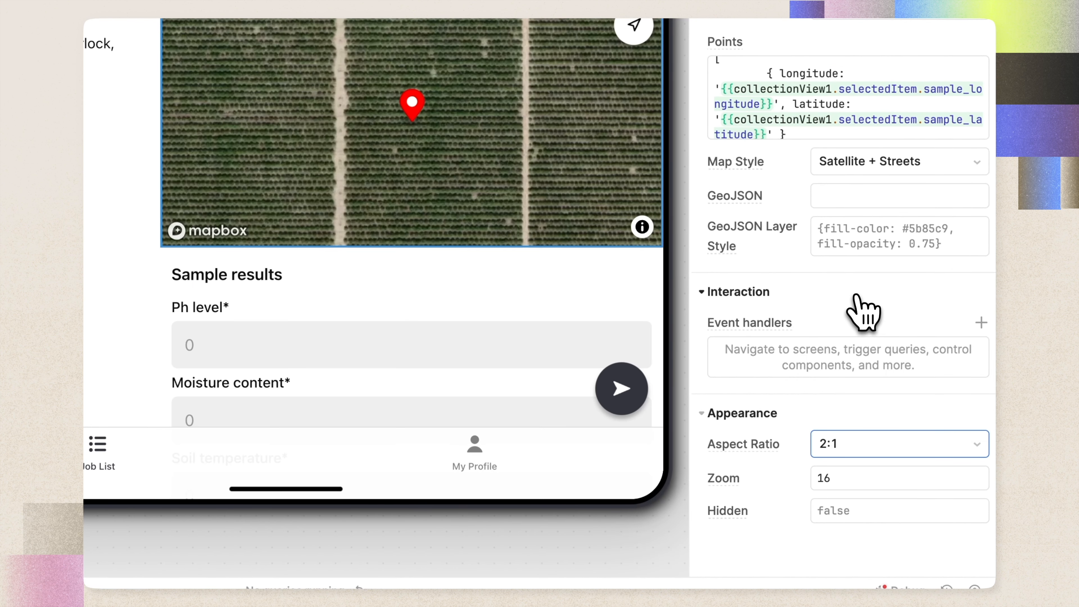